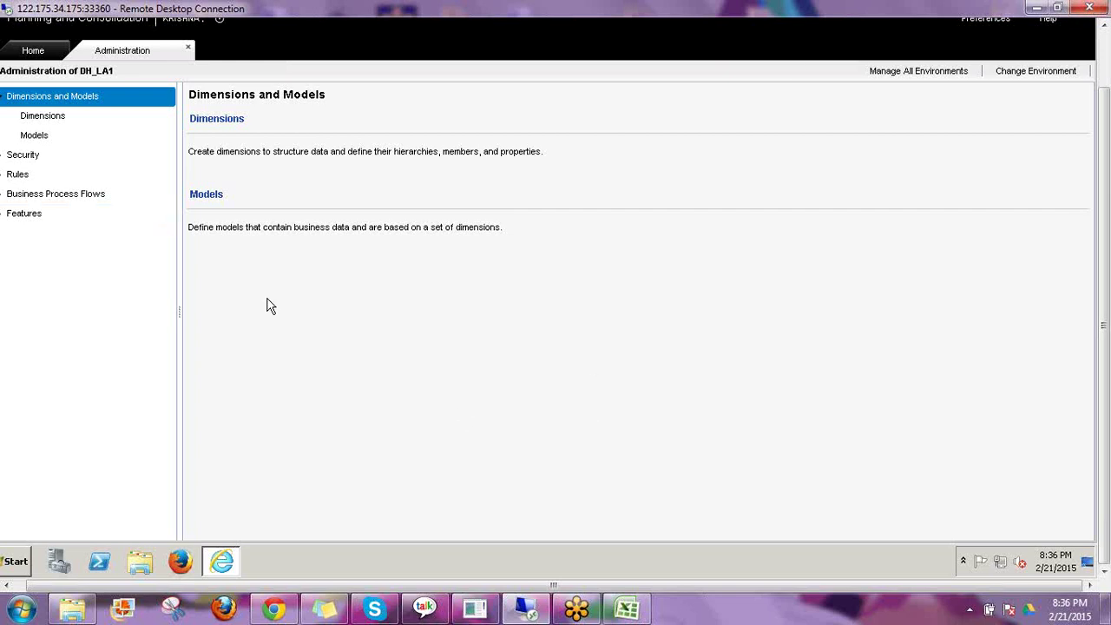
# Step: Start a new model in the environment's Models area and enter CONS_FEB as both its ID and description
pyautogui.click(211, 200)
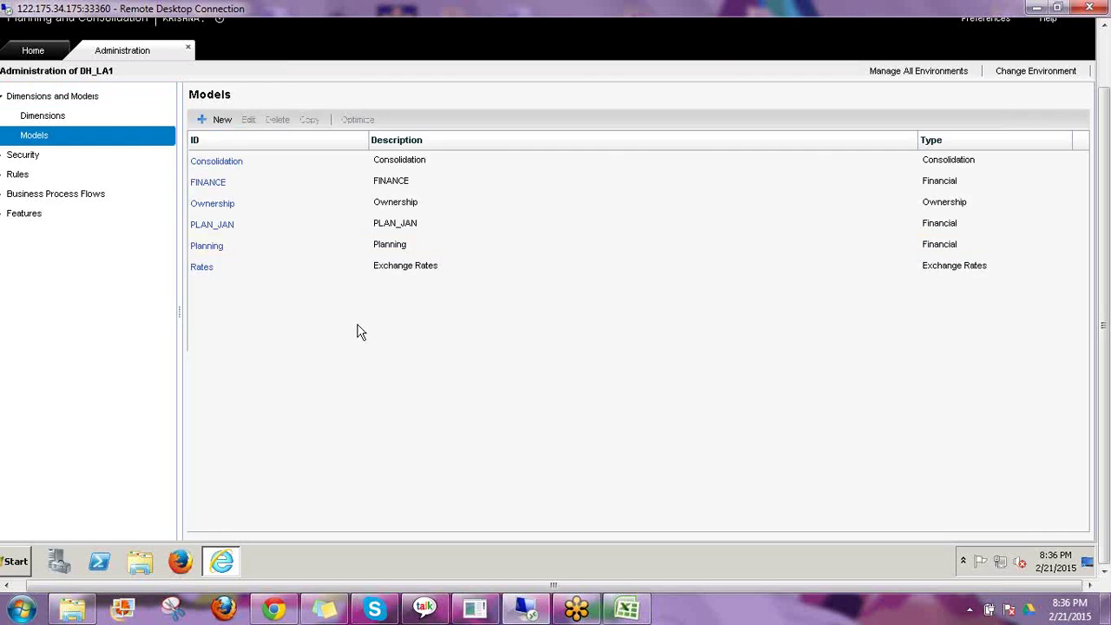
pyautogui.click(217, 123)
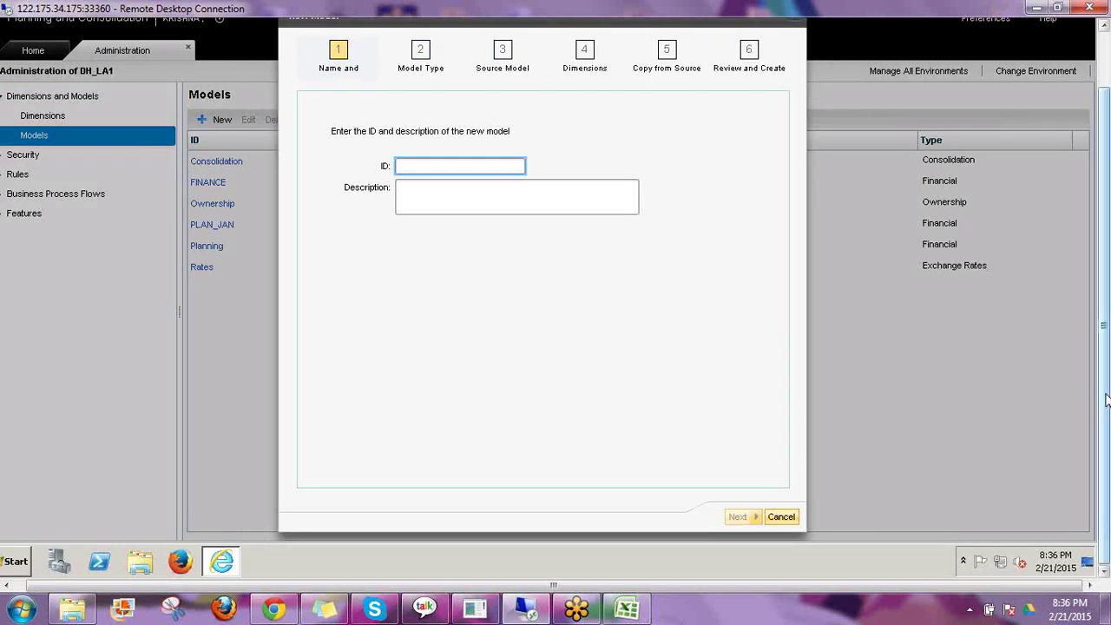
pyautogui.scroll(2, 1107, 399)
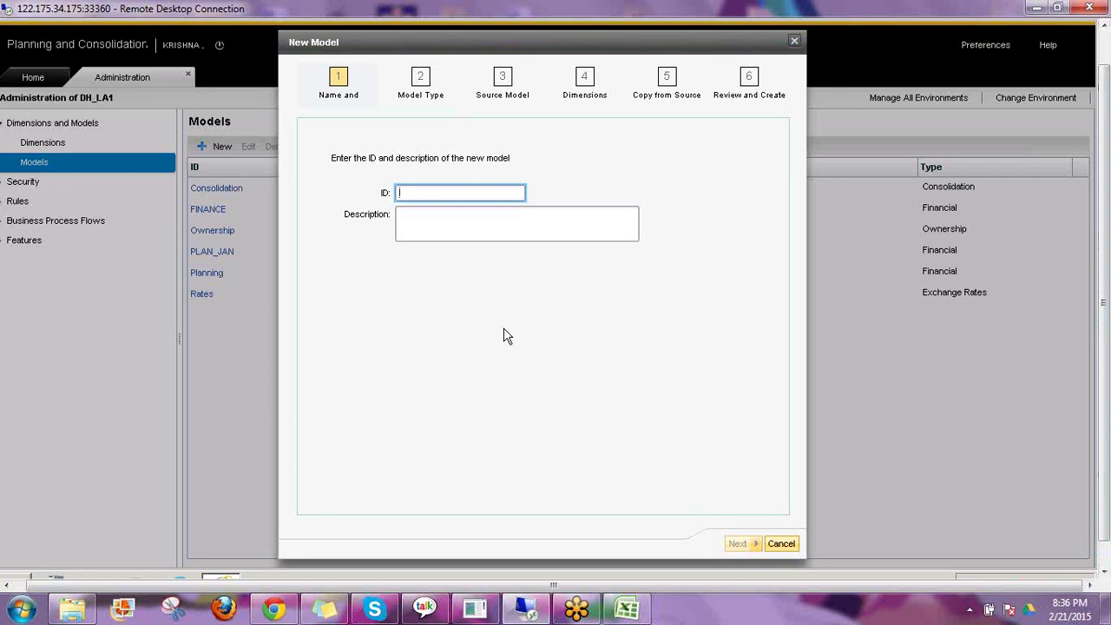
pyautogui.write('CONS')
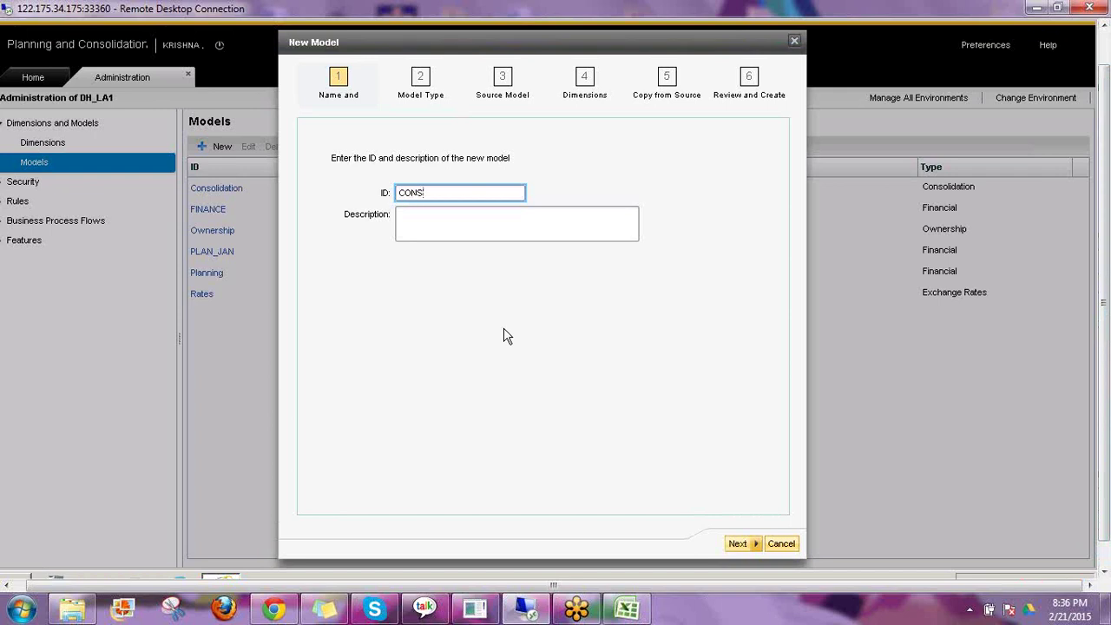
pyautogui.write('_FEB')
pyautogui.hotkey('ctrl', 'a')
pyautogui.hotkey('ctrl', 'c')
pyautogui.press('Tab')
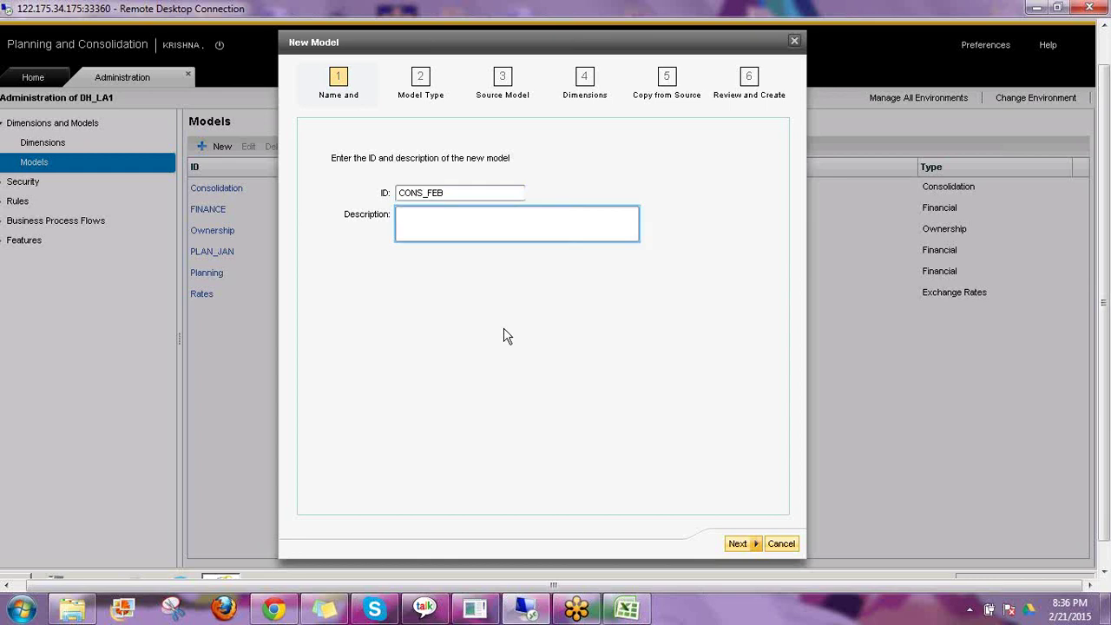
pyautogui.hotkey('ctrl', 'v')
pyautogui.click(729, 543)
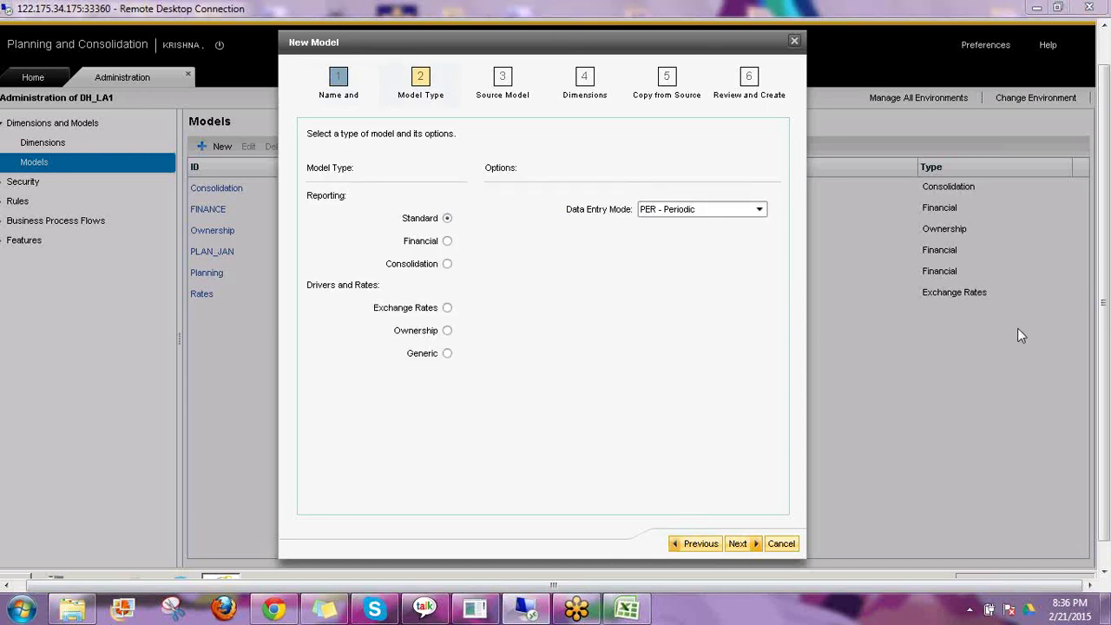
pyautogui.moveTo(378, 244); pyautogui.dragTo(391, 234)
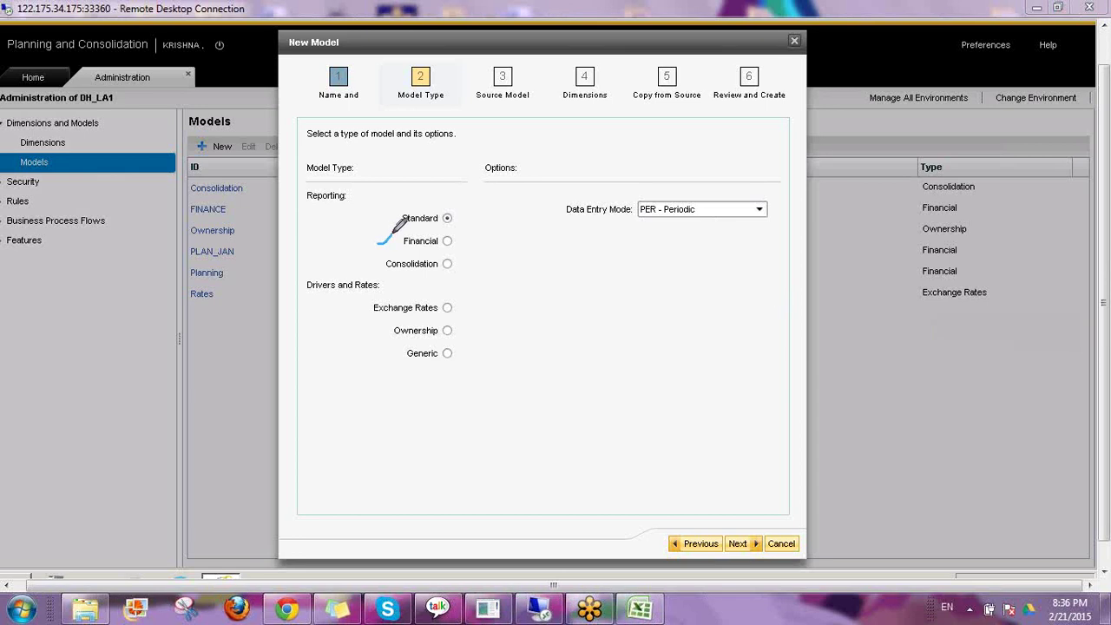
pyautogui.moveTo(570, 205); pyautogui.dragTo(583, 197)
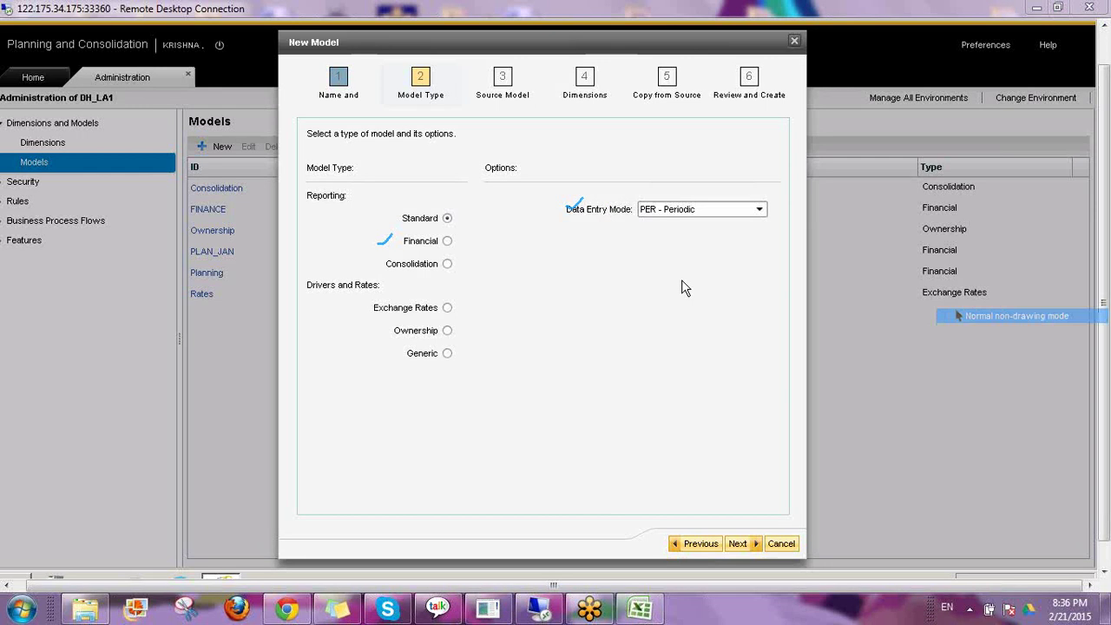
# Step: Choose Consolidation as the new model's reporting type
pyautogui.click(448, 242)
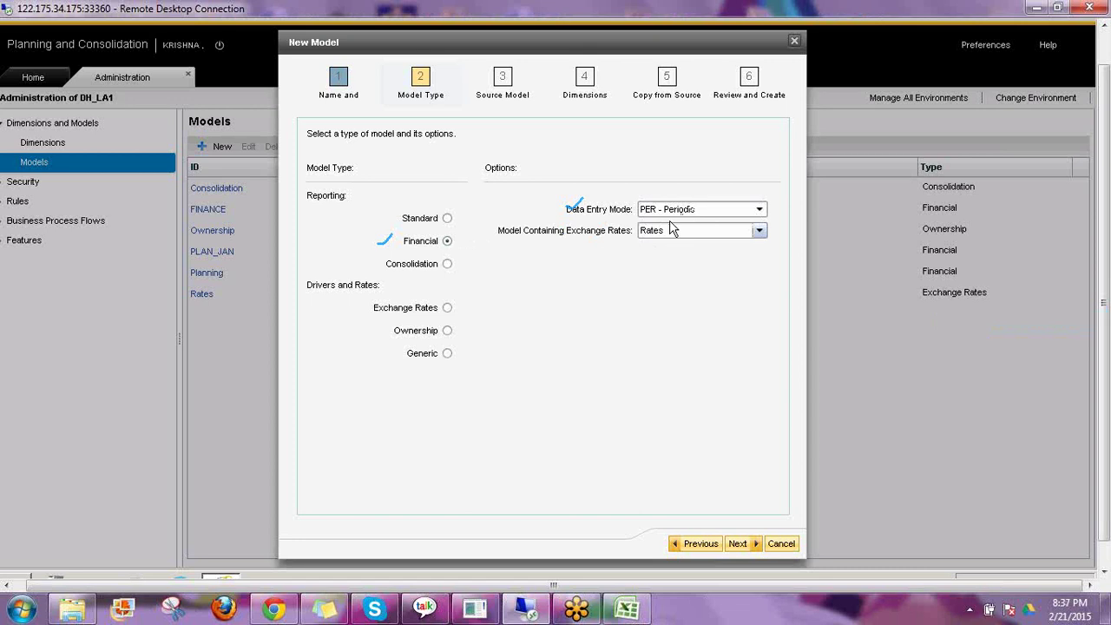
pyautogui.click(448, 265)
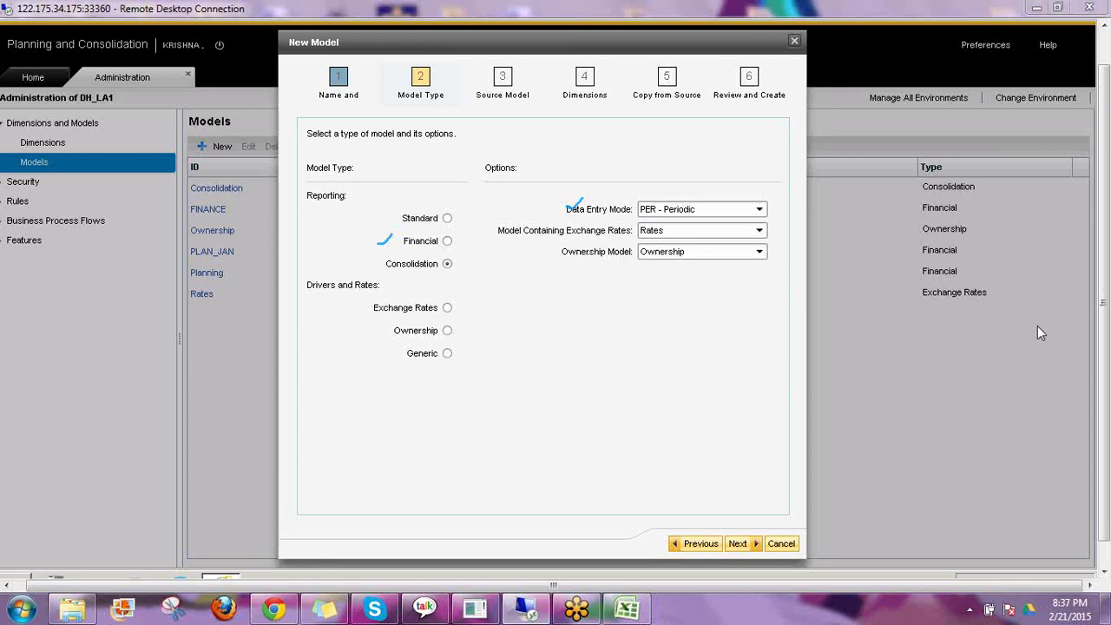
pyautogui.moveTo(546, 249)
pyautogui.mouseDown()
pyautogui.moveTo(553, 257)
pyautogui.moveTo(562, 245)
pyautogui.mouseUp()
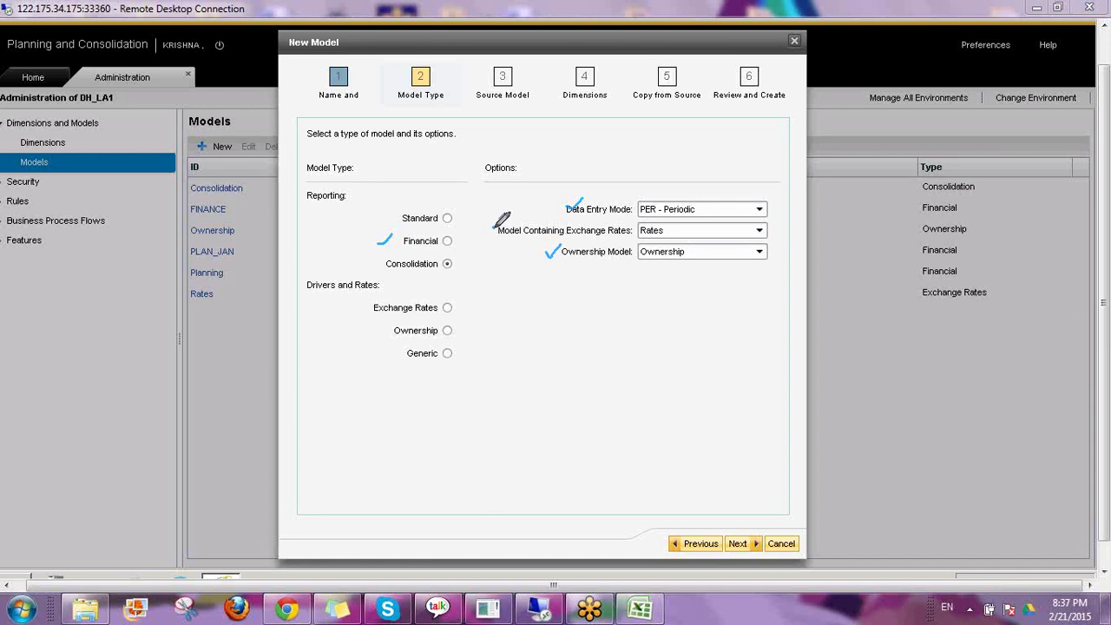
pyautogui.moveTo(492, 227); pyautogui.dragTo(507, 214)
pyautogui.moveTo(492, 229)
pyautogui.mouseDown()
pyautogui.moveTo(480, 243)
pyautogui.moveTo(508, 269)
pyautogui.moveTo(470, 325)
pyautogui.moveTo(484, 333)
pyautogui.mouseUp()
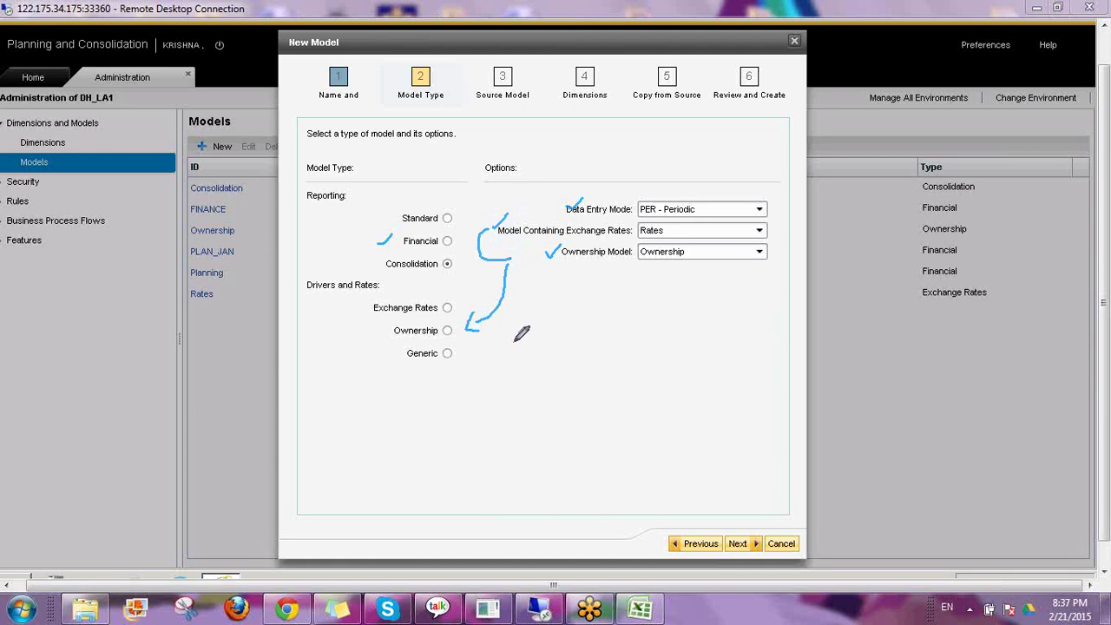
pyautogui.moveTo(766, 223)
pyautogui.mouseDown()
pyautogui.moveTo(779, 259)
pyautogui.moveTo(766, 271)
pyautogui.mouseUp()
pyautogui.moveTo(323, 208)
pyautogui.mouseDown()
pyautogui.moveTo(313, 174)
pyautogui.moveTo(309, 217)
pyautogui.mouseUp()
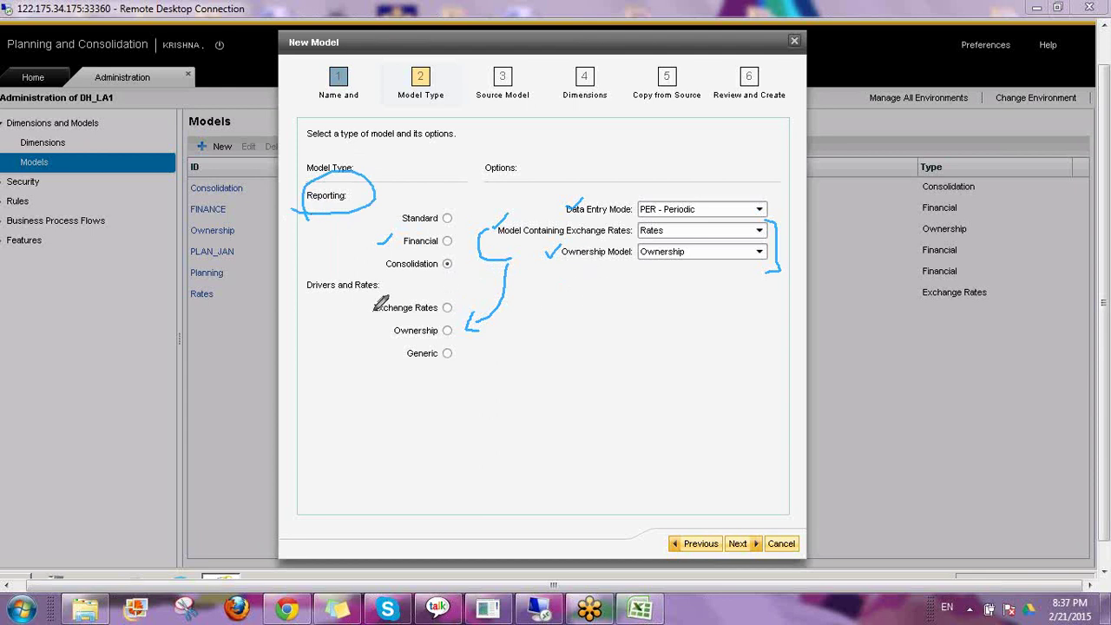
pyautogui.moveTo(366, 306)
pyautogui.mouseDown()
pyautogui.moveTo(364, 356)
pyautogui.moveTo(469, 334)
pyautogui.moveTo(372, 299)
pyautogui.mouseUp()
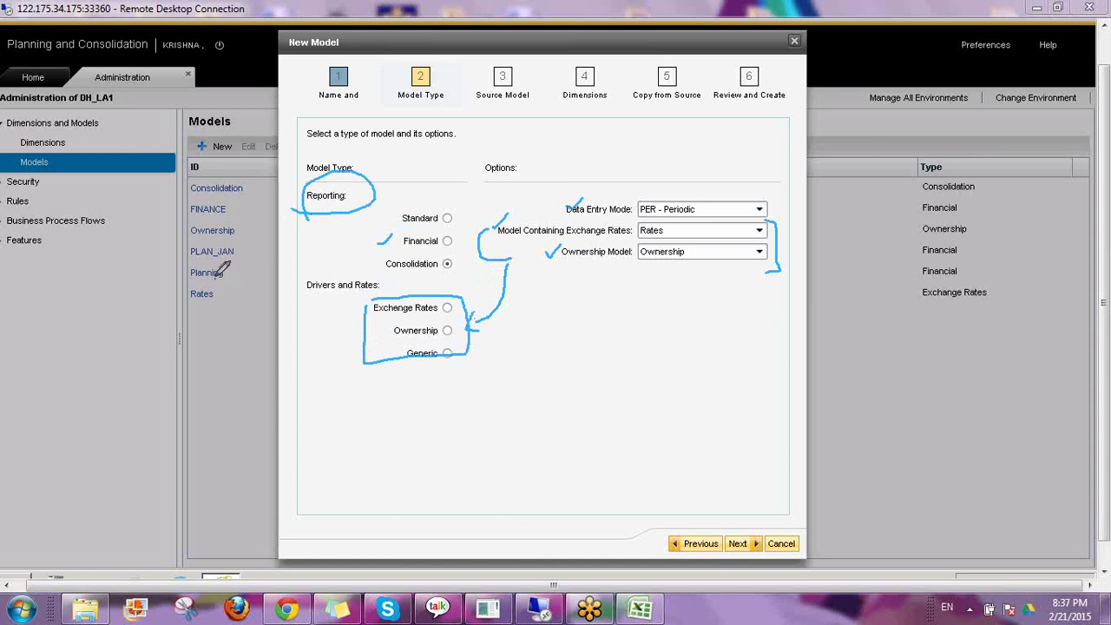
pyautogui.moveTo(181, 293)
pyautogui.mouseDown()
pyautogui.moveTo(231, 286)
pyautogui.moveTo(177, 300)
pyautogui.moveTo(179, 290)
pyautogui.mouseUp()
pyautogui.moveTo(185, 235)
pyautogui.mouseDown()
pyautogui.moveTo(200, 242)
pyautogui.moveTo(253, 226)
pyautogui.moveTo(194, 218)
pyautogui.moveTo(178, 234)
pyautogui.moveTo(196, 235)
pyautogui.moveTo(107, 259)
pyautogui.moveTo(184, 294)
pyautogui.mouseUp()
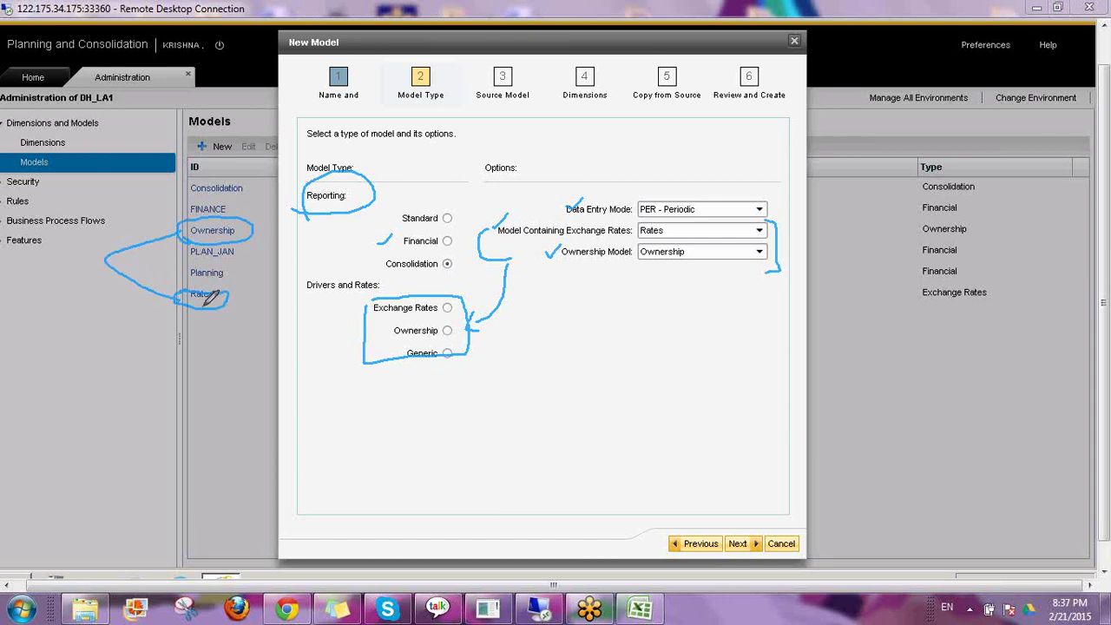
pyautogui.moveTo(210, 297)
pyautogui.mouseDown()
pyautogui.moveTo(191, 364)
pyautogui.moveTo(231, 428)
pyautogui.mouseUp()
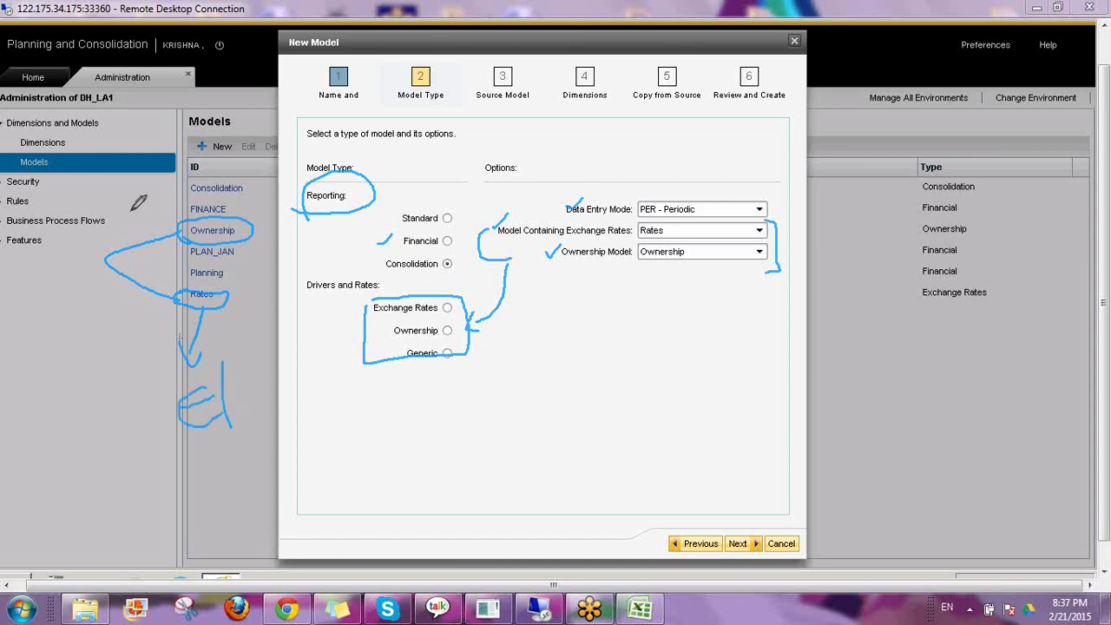
pyautogui.moveTo(132, 210)
pyautogui.mouseDown()
pyautogui.moveTo(153, 212)
pyautogui.moveTo(156, 231)
pyautogui.moveTo(108, 265)
pyautogui.moveTo(140, 229)
pyautogui.moveTo(149, 243)
pyautogui.mouseUp()
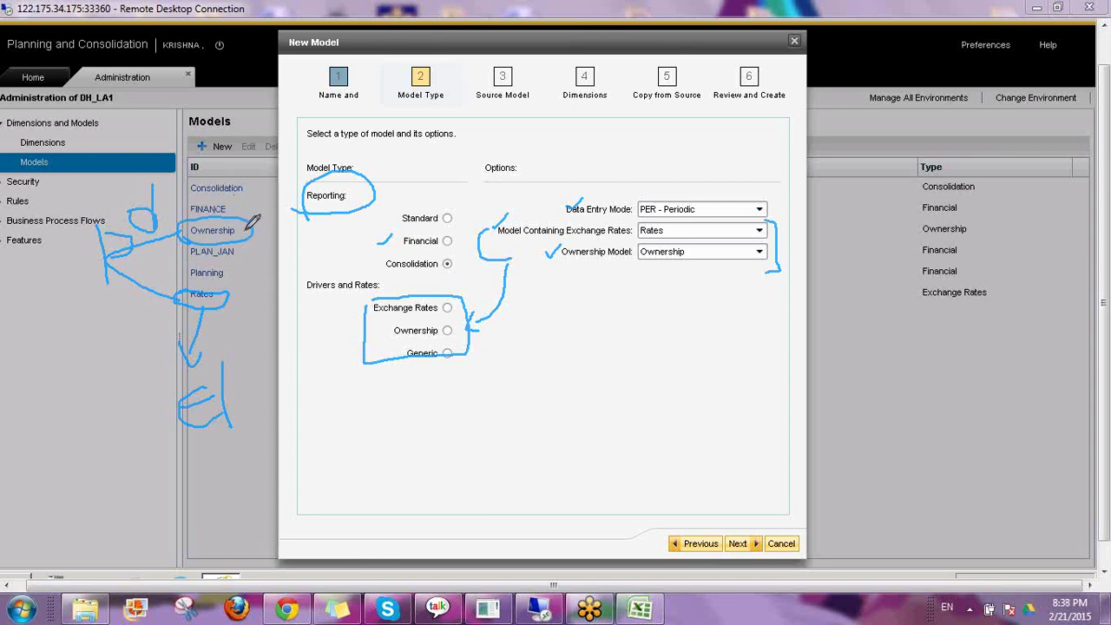
pyautogui.moveTo(248, 227); pyautogui.dragTo(280, 190)
pyautogui.moveTo(224, 300); pyautogui.dragTo(281, 247)
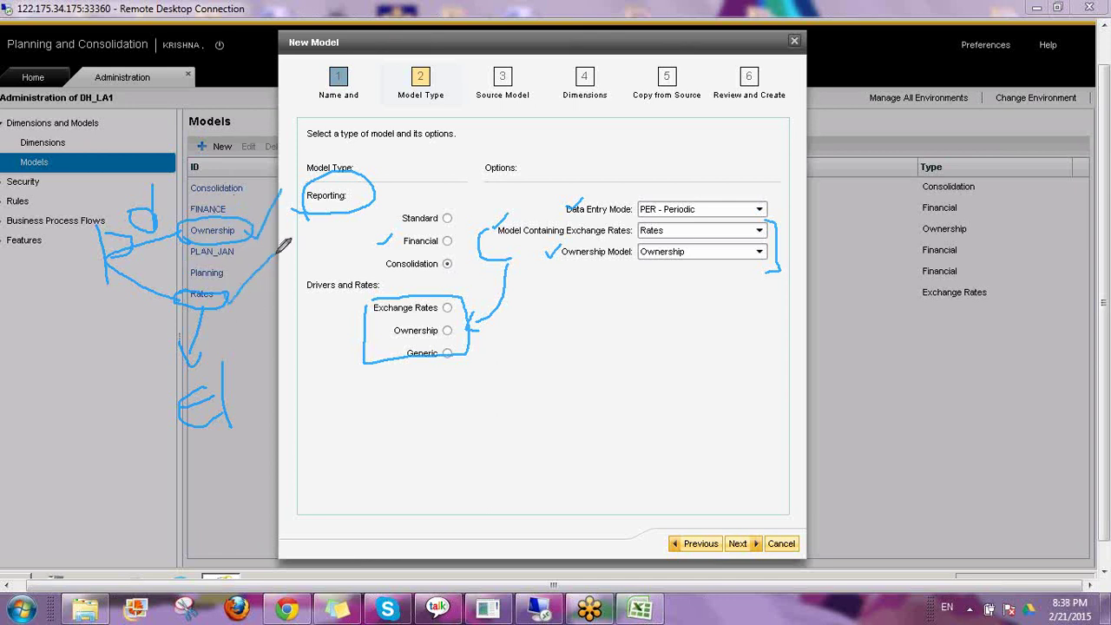
pyautogui.moveTo(306, 285)
pyautogui.mouseDown()
pyautogui.moveTo(306, 342)
pyautogui.moveTo(409, 363)
pyautogui.moveTo(470, 321)
pyautogui.moveTo(415, 279)
pyautogui.moveTo(307, 276)
pyautogui.mouseUp()
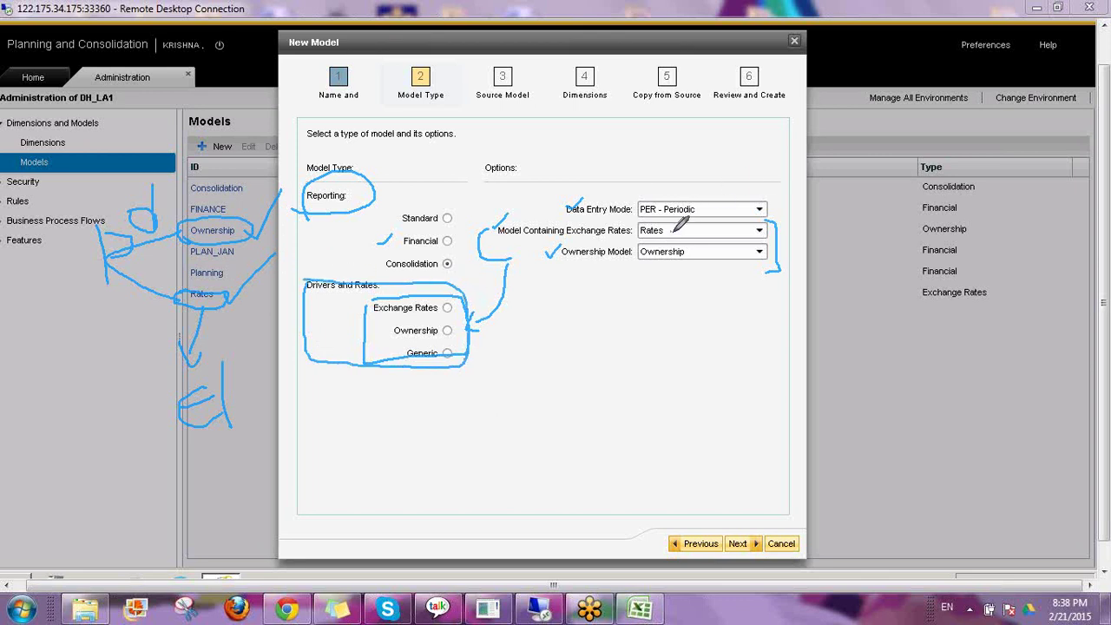
pyautogui.moveTo(672, 233); pyautogui.dragTo(706, 209)
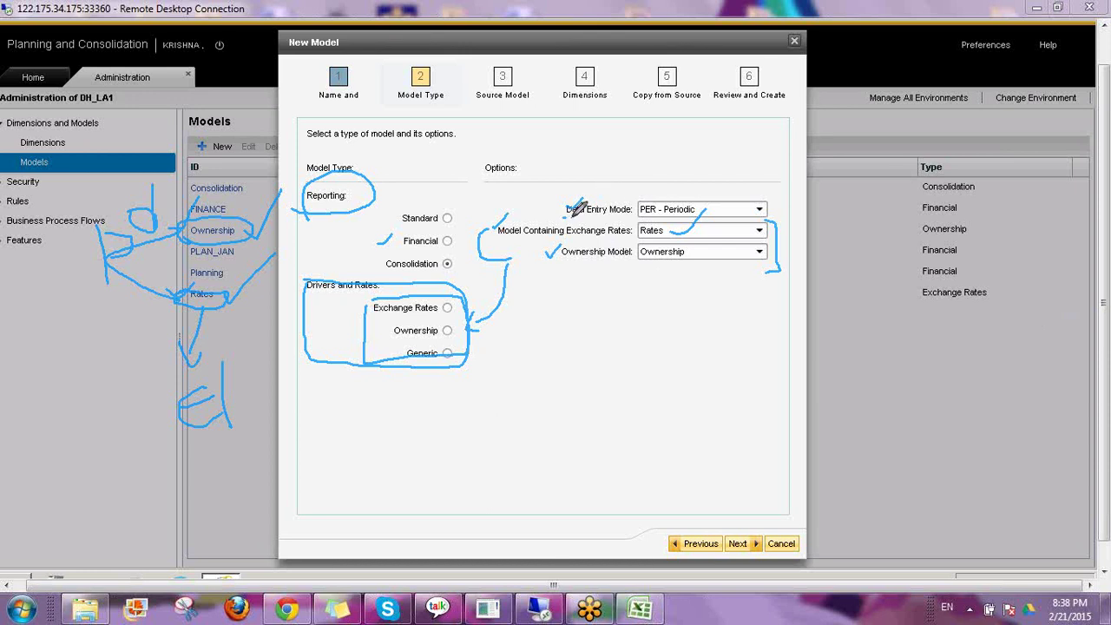
pyautogui.moveTo(566, 219); pyautogui.dragTo(627, 215)
pyautogui.moveTo(658, 168)
pyautogui.mouseDown()
pyautogui.moveTo(726, 177)
pyautogui.moveTo(734, 158)
pyautogui.moveTo(705, 188)
pyautogui.mouseUp()
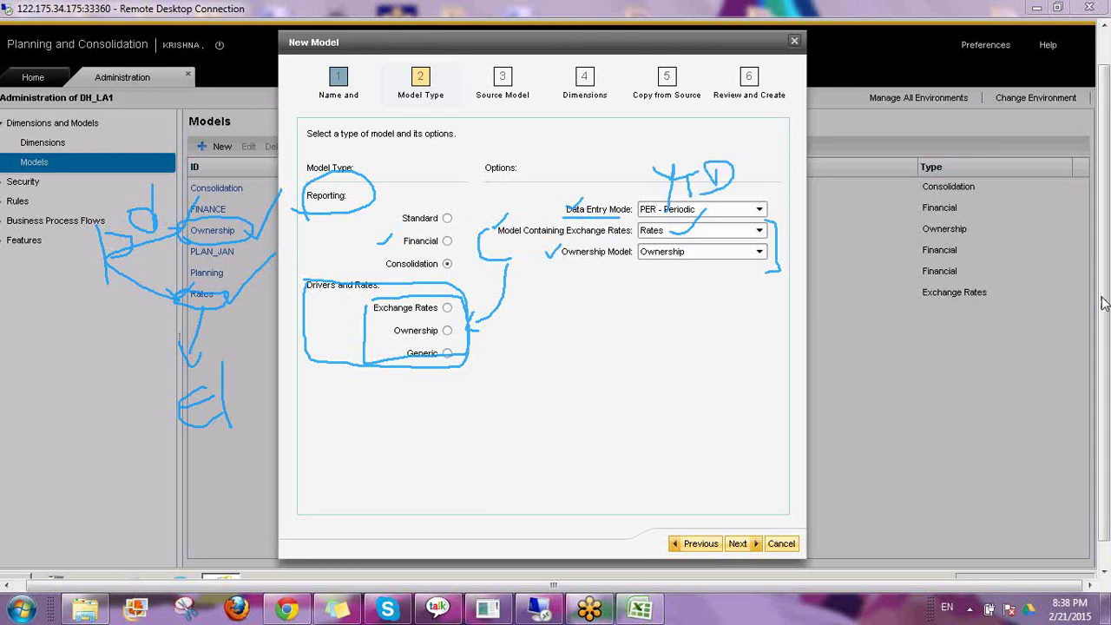
pyautogui.press('Escape')
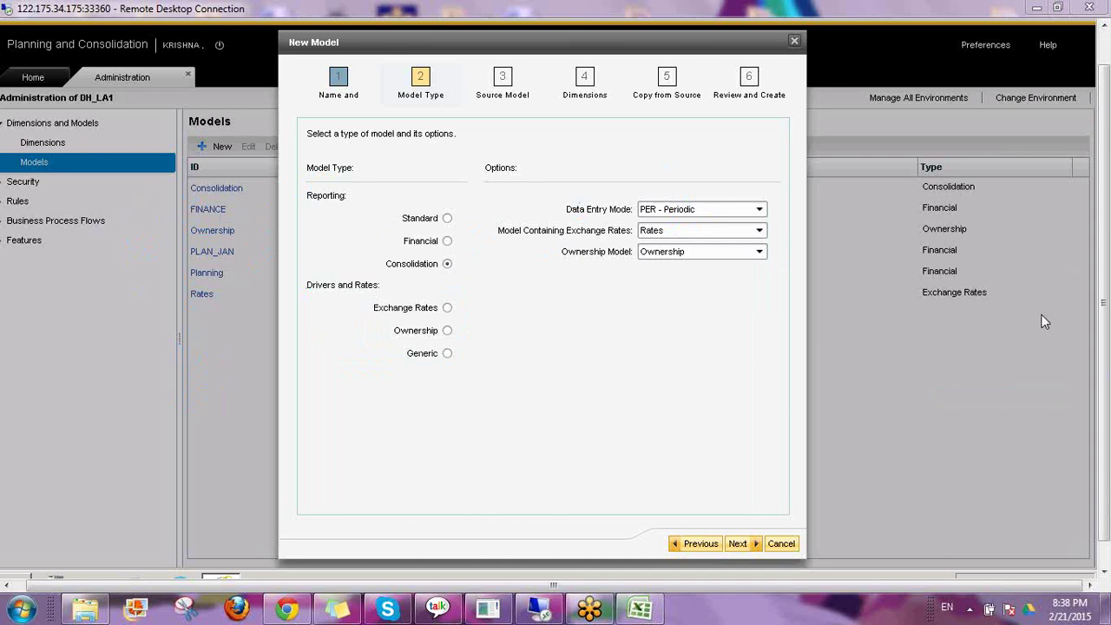
# Step: Set the data entry mode to YTD - Year To Date and accept a blank model as the source
pyautogui.click(692, 212)
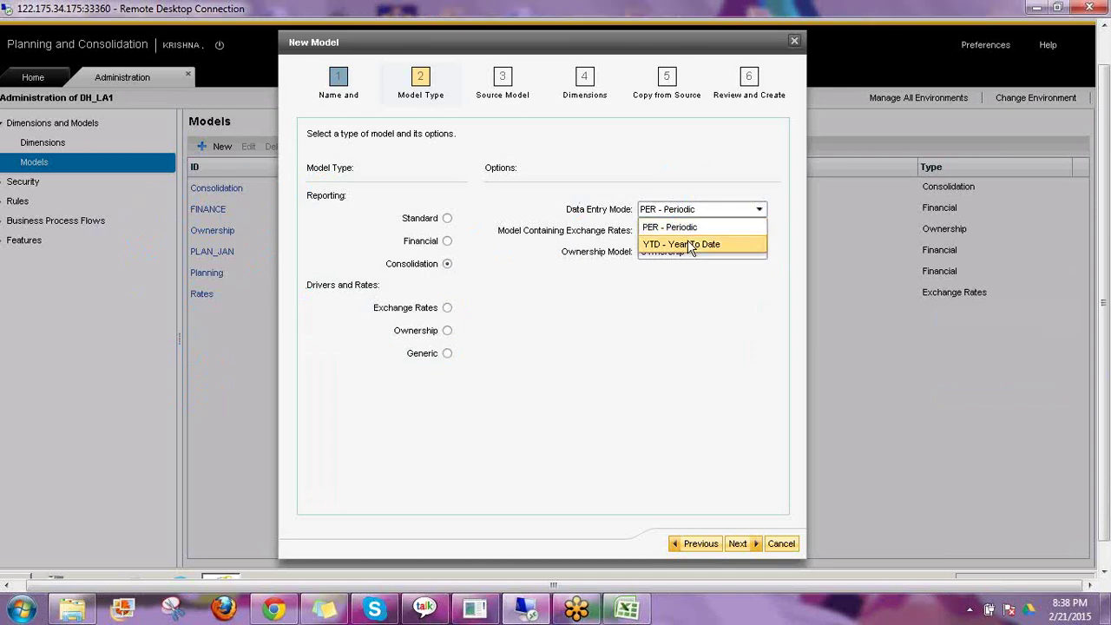
pyautogui.click(691, 245)
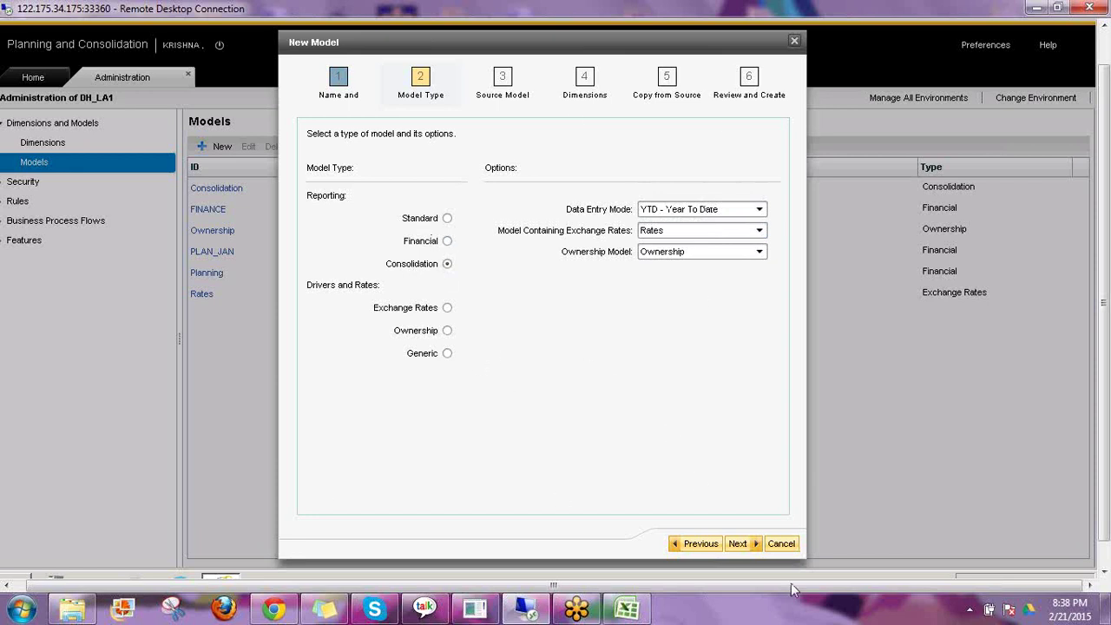
pyautogui.click(738, 545)
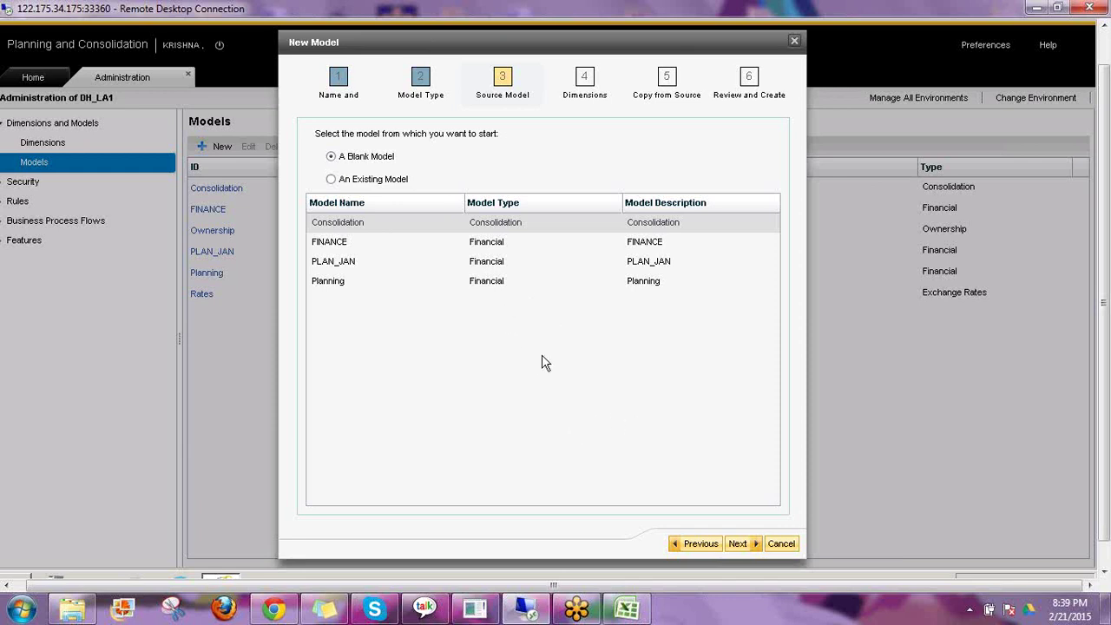
pyautogui.click(736, 543)
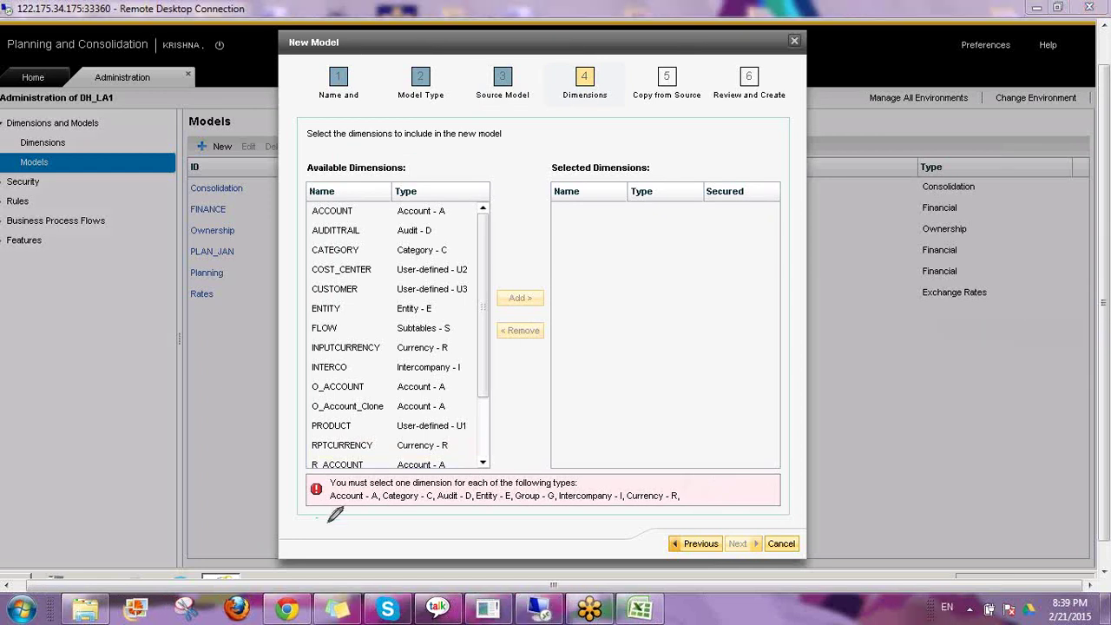
pyautogui.moveTo(317, 522); pyautogui.dragTo(645, 519)
pyautogui.moveTo(480, 346); pyautogui.dragTo(467, 402)
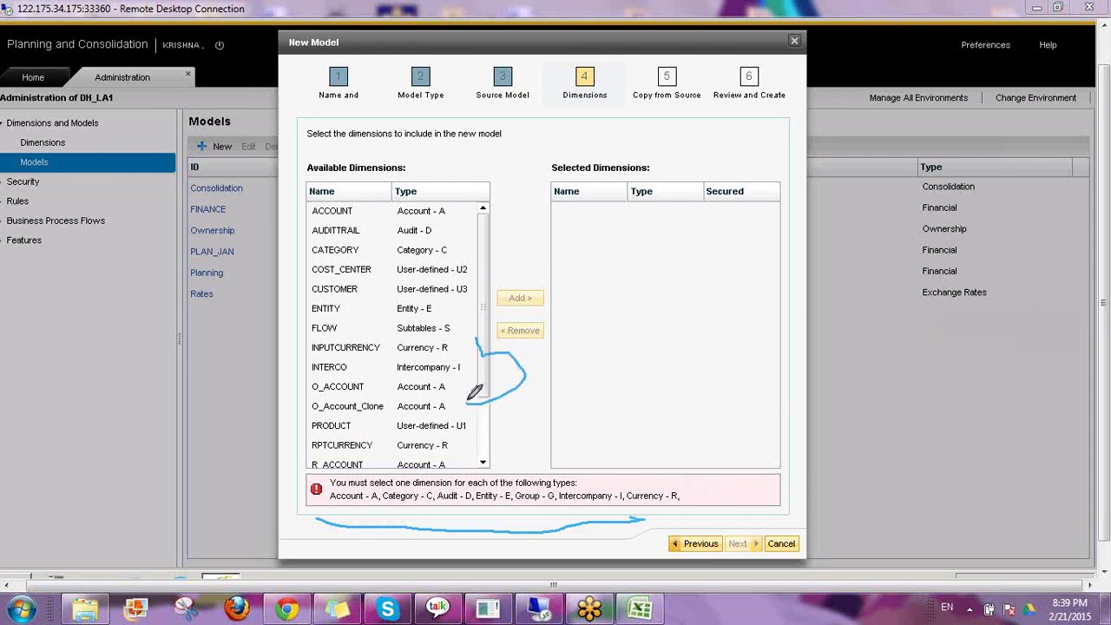
pyautogui.moveTo(477, 347)
pyautogui.mouseDown()
pyautogui.moveTo(533, 327)
pyautogui.moveTo(594, 346)
pyautogui.moveTo(571, 364)
pyautogui.moveTo(575, 382)
pyautogui.mouseUp()
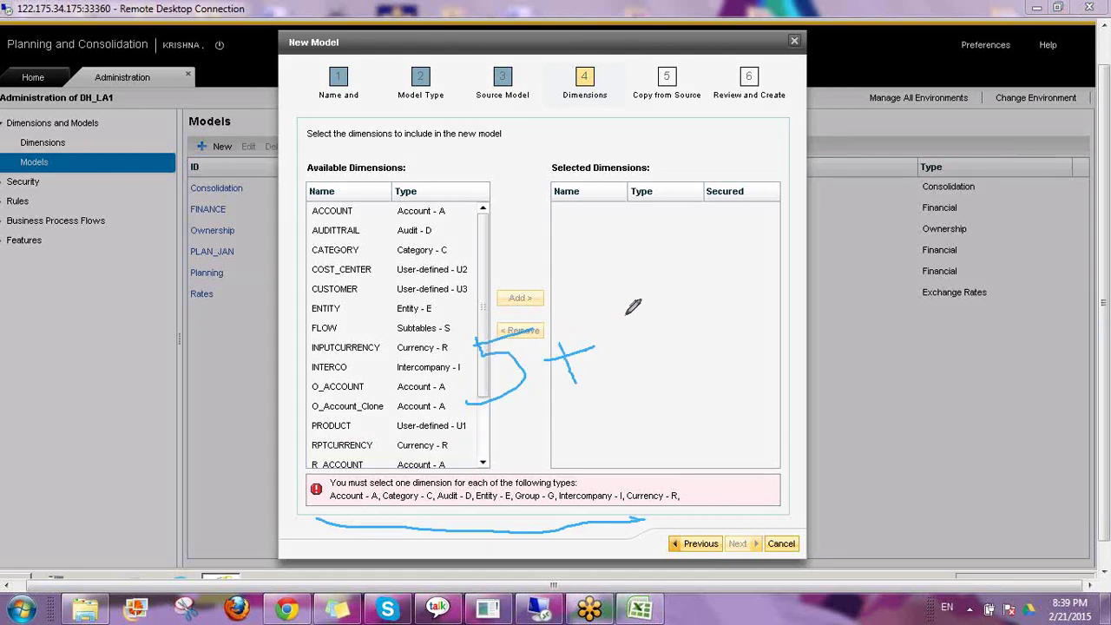
pyautogui.moveTo(626, 300)
pyautogui.mouseDown()
pyautogui.moveTo(627, 348)
pyautogui.moveTo(658, 334)
pyautogui.moveTo(668, 402)
pyautogui.mouseUp()
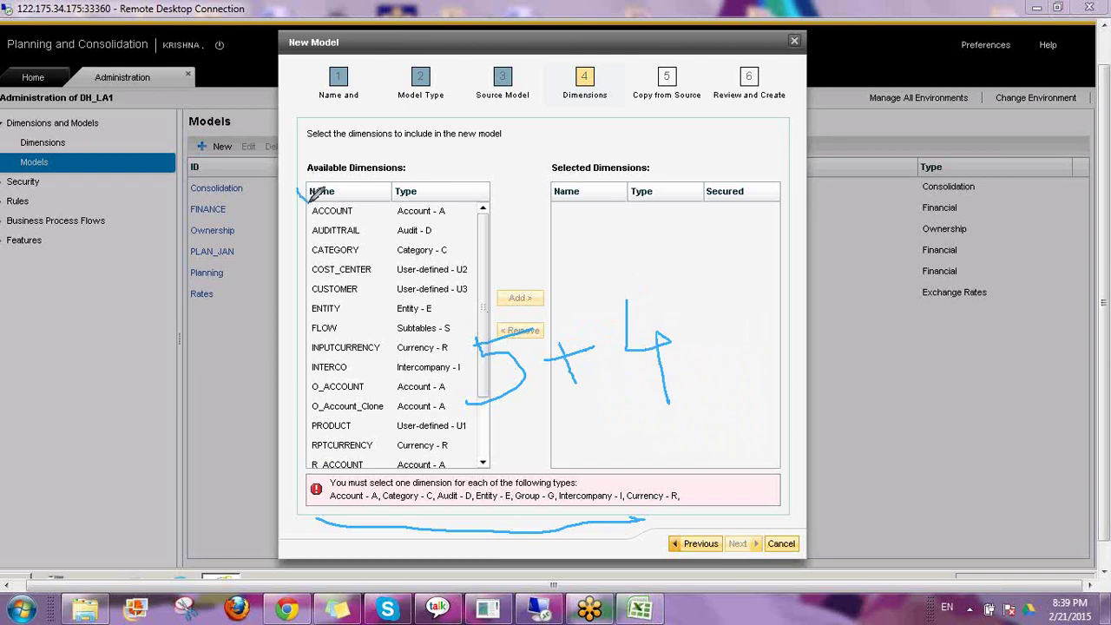
pyautogui.moveTo(298, 189); pyautogui.dragTo(357, 134)
pyautogui.moveTo(664, 276)
pyautogui.mouseDown()
pyautogui.moveTo(608, 340)
pyautogui.moveTo(673, 404)
pyautogui.moveTo(688, 296)
pyautogui.moveTo(660, 276)
pyautogui.moveTo(812, 250)
pyautogui.moveTo(755, 294)
pyautogui.mouseUp()
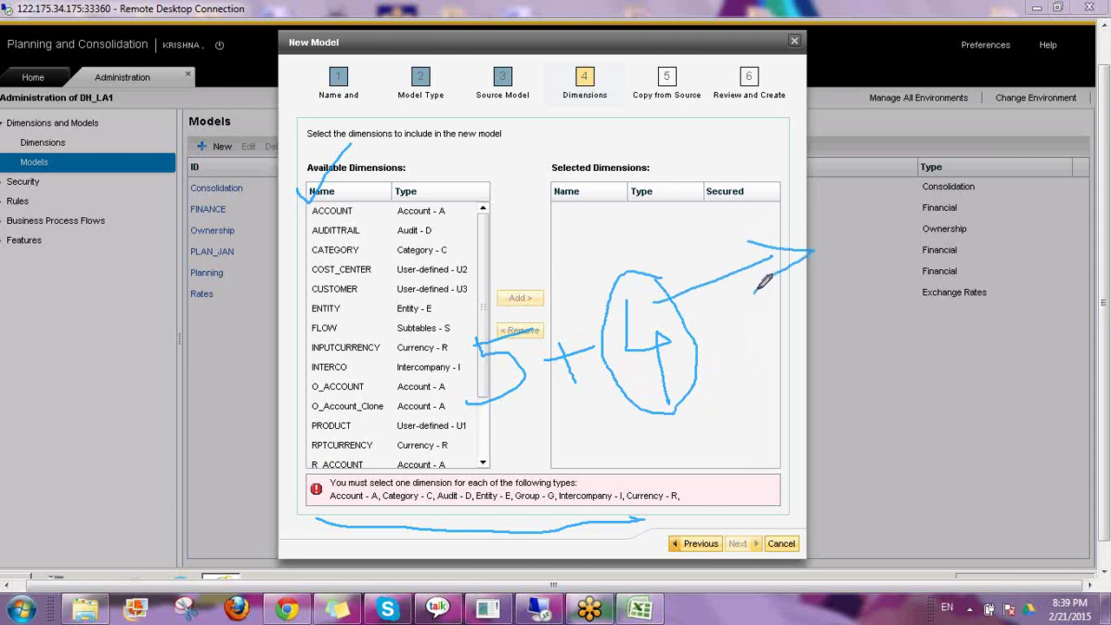
pyautogui.moveTo(900, 203); pyautogui.dragTo(920, 246)
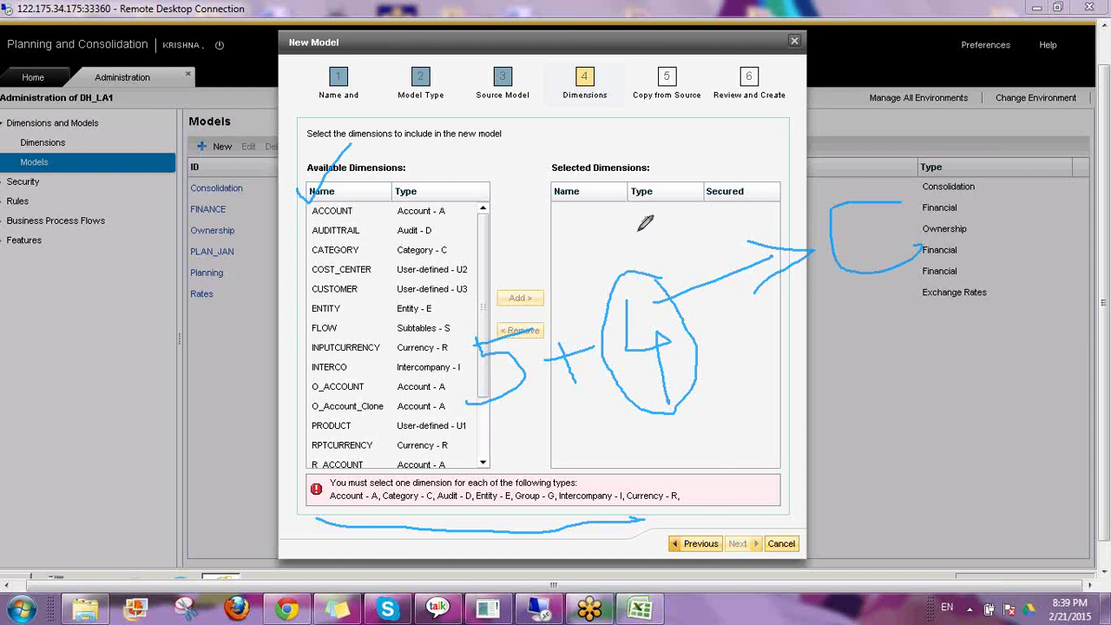
pyautogui.moveTo(638, 220); pyautogui.dragTo(626, 295)
pyautogui.moveTo(615, 241)
pyautogui.mouseDown()
pyautogui.moveTo(642, 193)
pyautogui.moveTo(671, 229)
pyautogui.moveTo(655, 245)
pyautogui.moveTo(616, 241)
pyautogui.mouseUp()
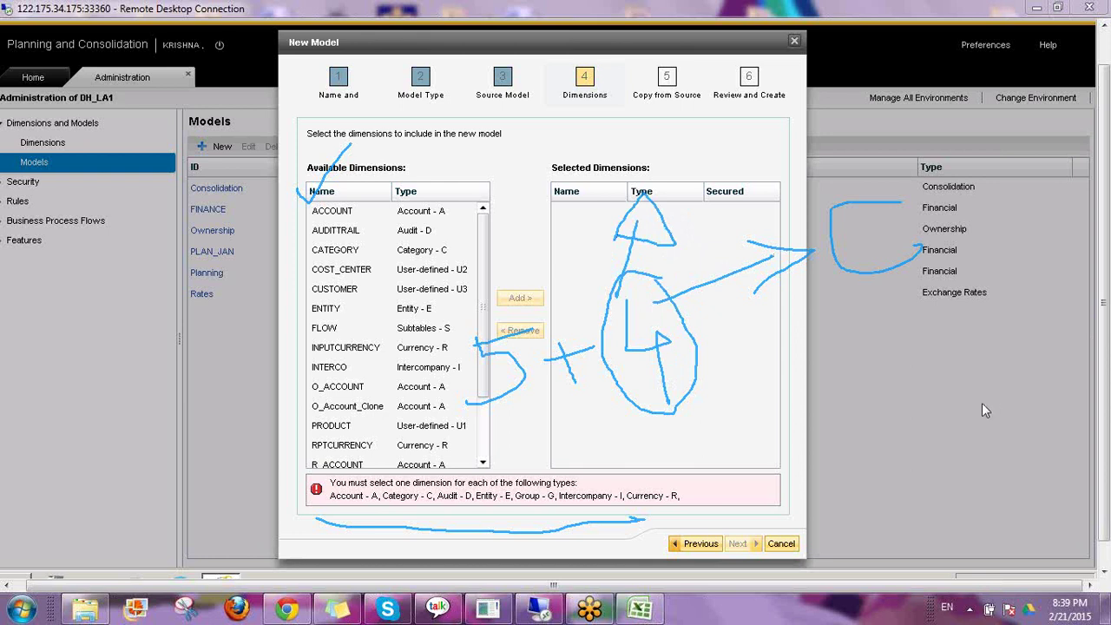
pyautogui.press('Escape')
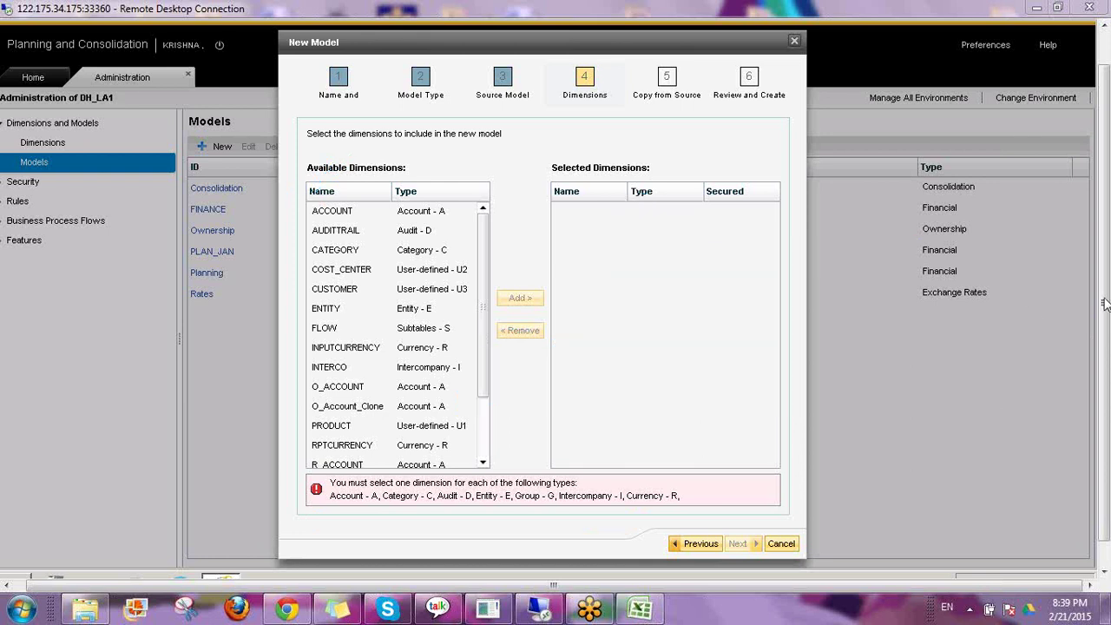
# Step: Include the ACCOUNT, CATEGORY, ENTITY, RPTCURRENCY and TIME dimensions in the new model
pyautogui.click(326, 212)
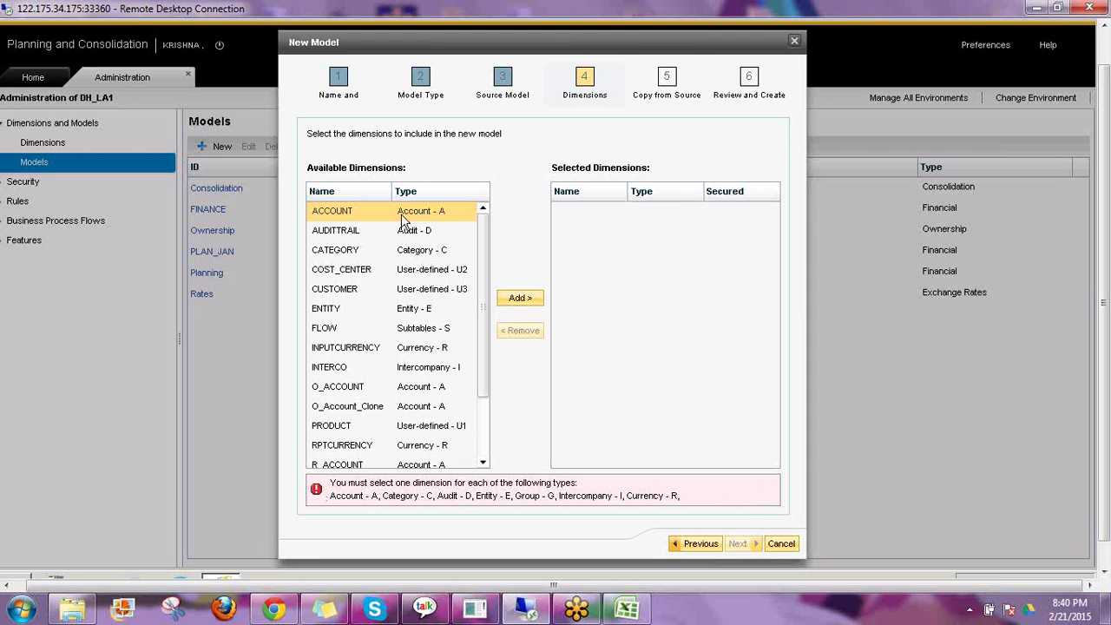
pyautogui.click(528, 299)
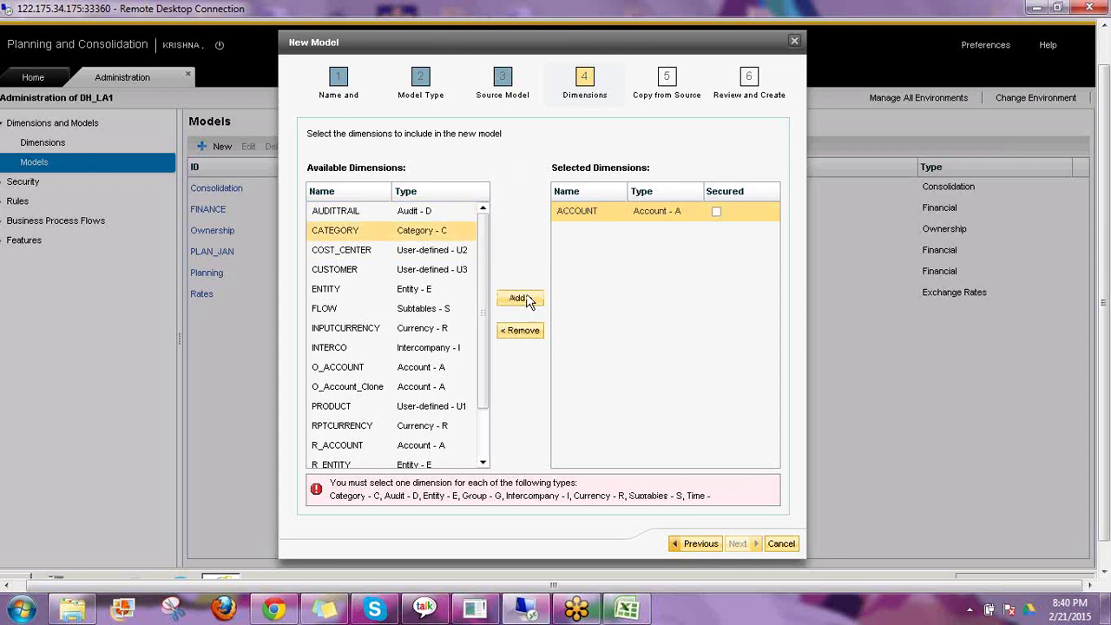
pyautogui.click(530, 298)
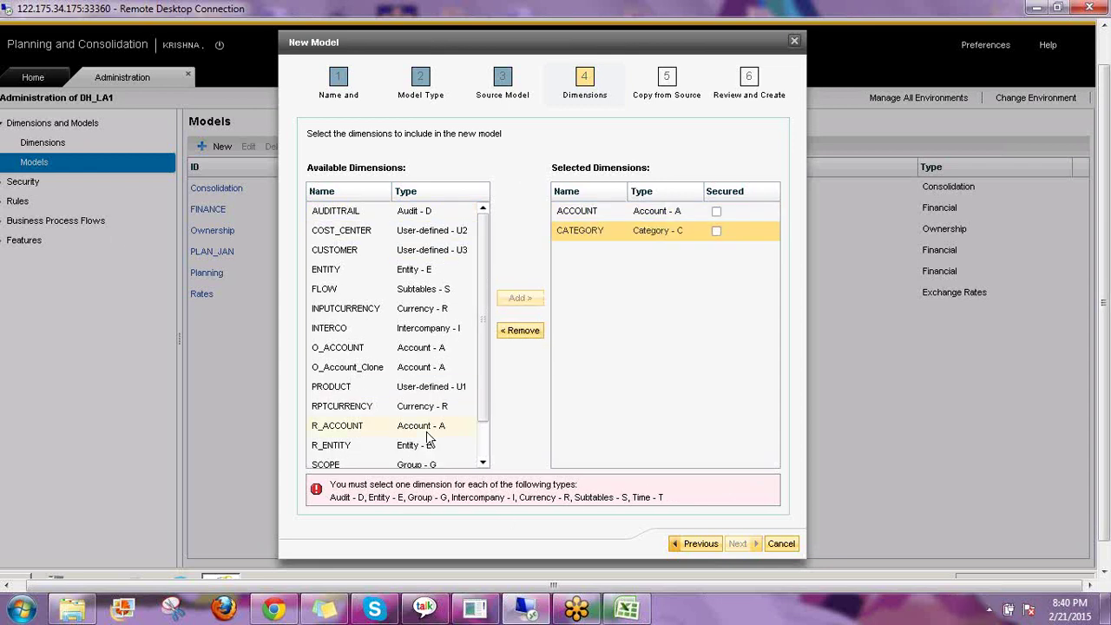
pyautogui.click(328, 271)
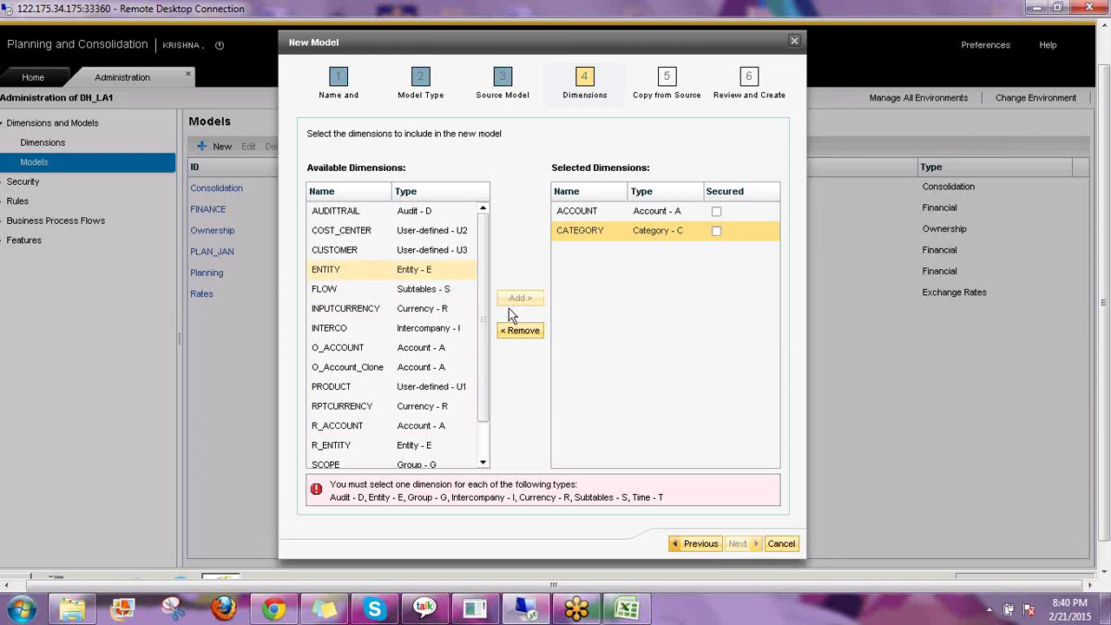
pyautogui.click(524, 300)
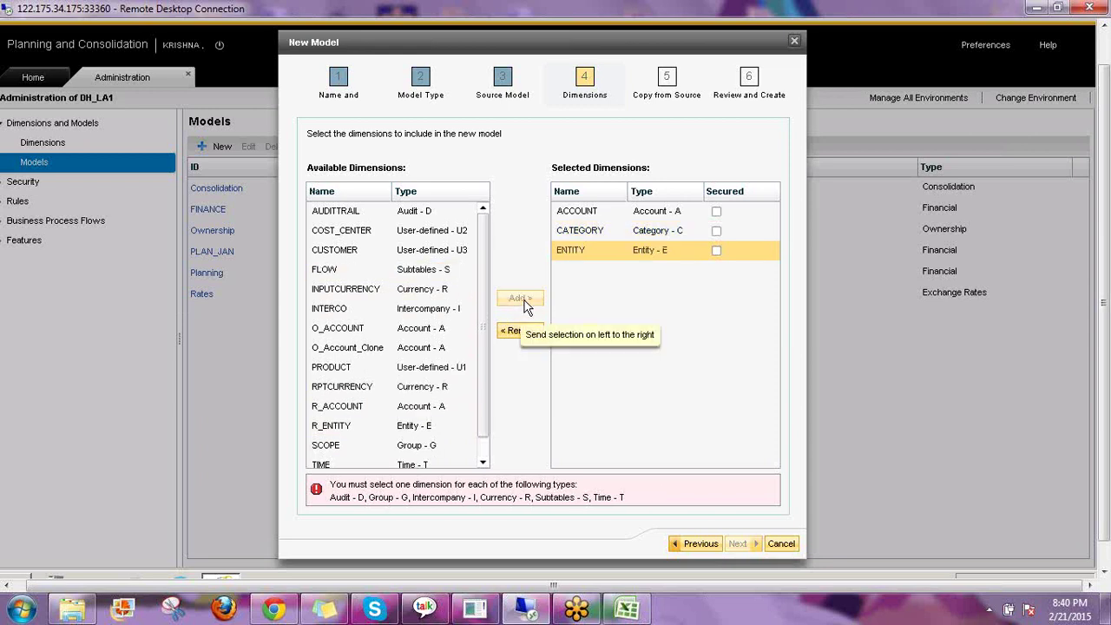
pyautogui.click(347, 387)
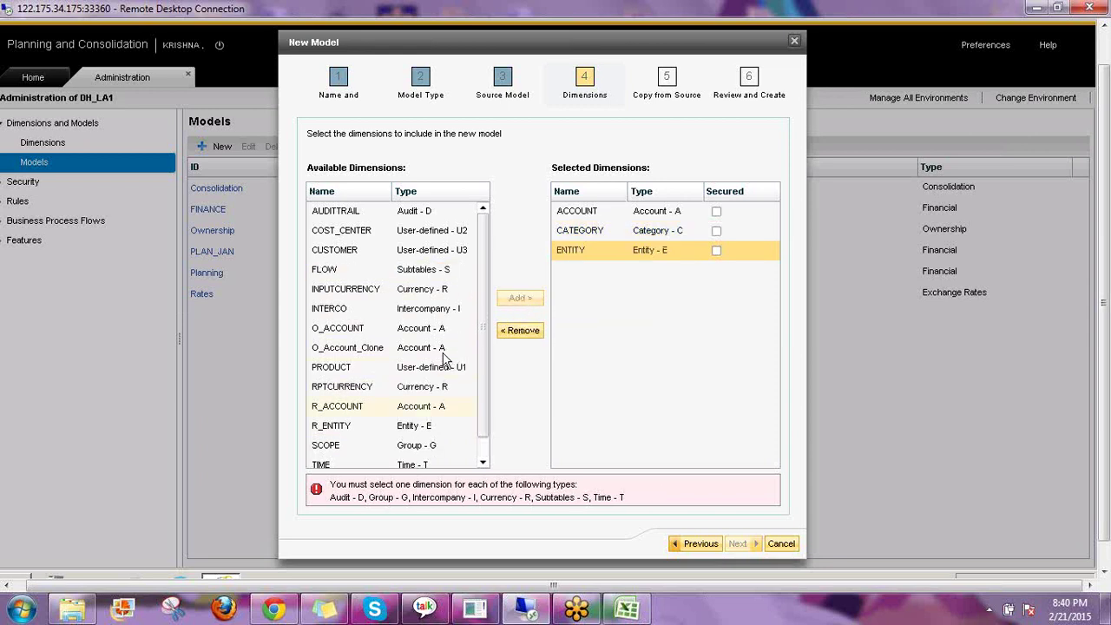
pyautogui.click(517, 299)
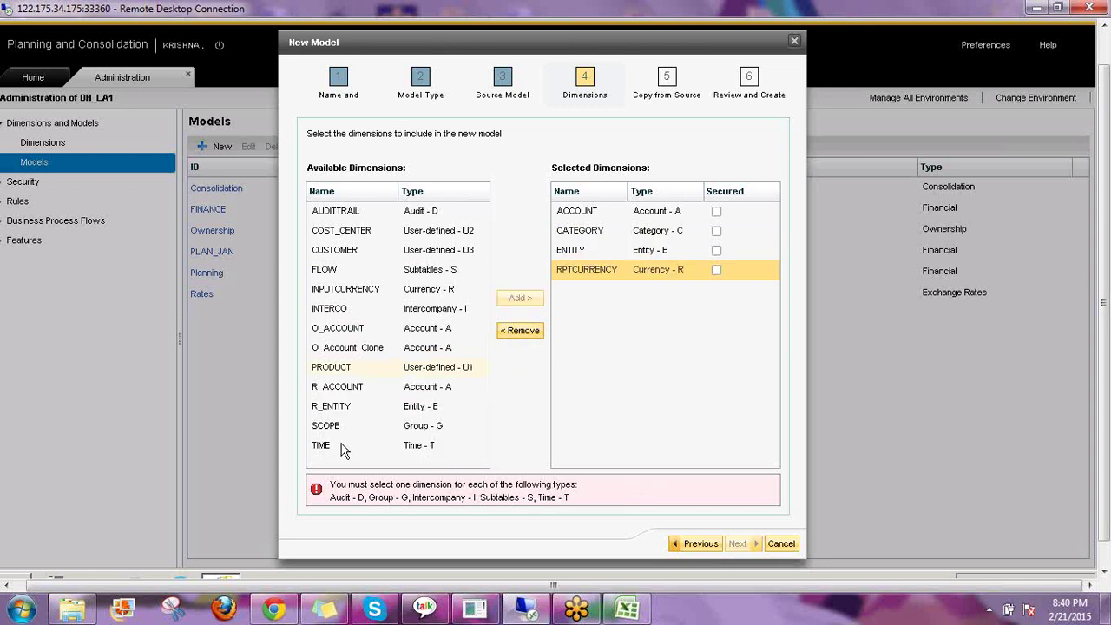
pyautogui.click(334, 445)
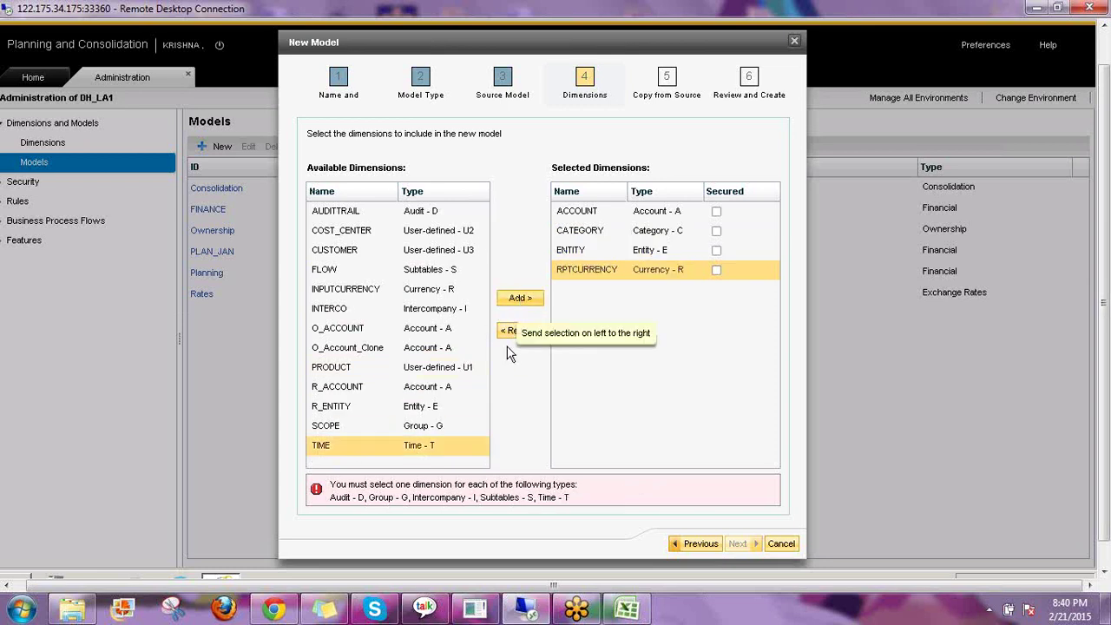
pyautogui.click(520, 297)
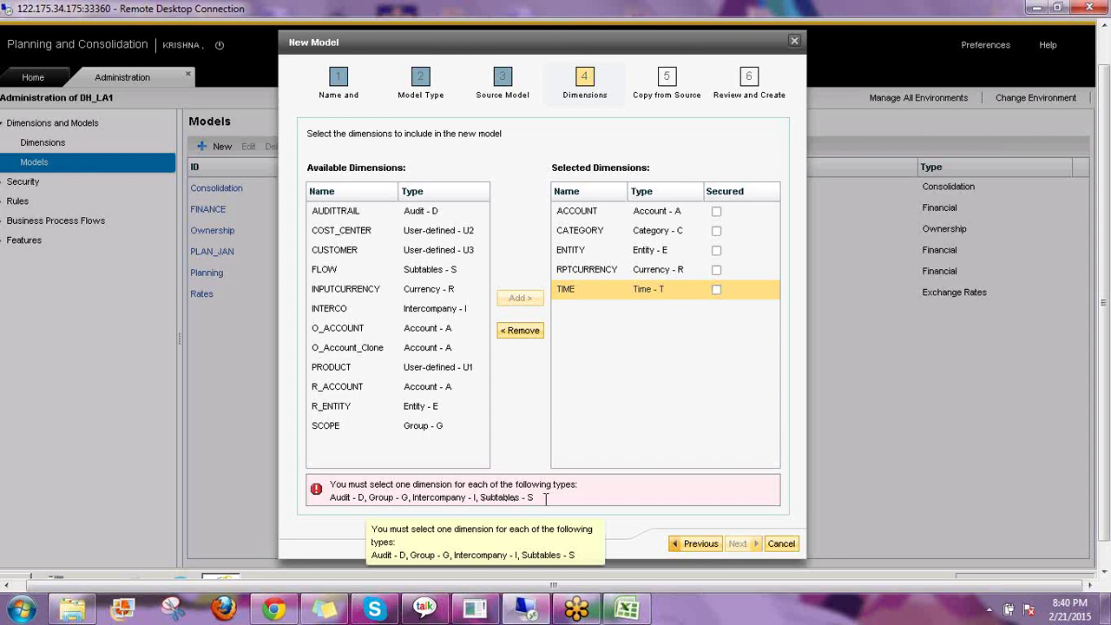
# Step: Add the remaining required dimensions AUDITTRAIL, SCOPE, INTERCO and FLOW to the new model
pyautogui.moveTo(535, 497); pyautogui.dragTo(311, 484)
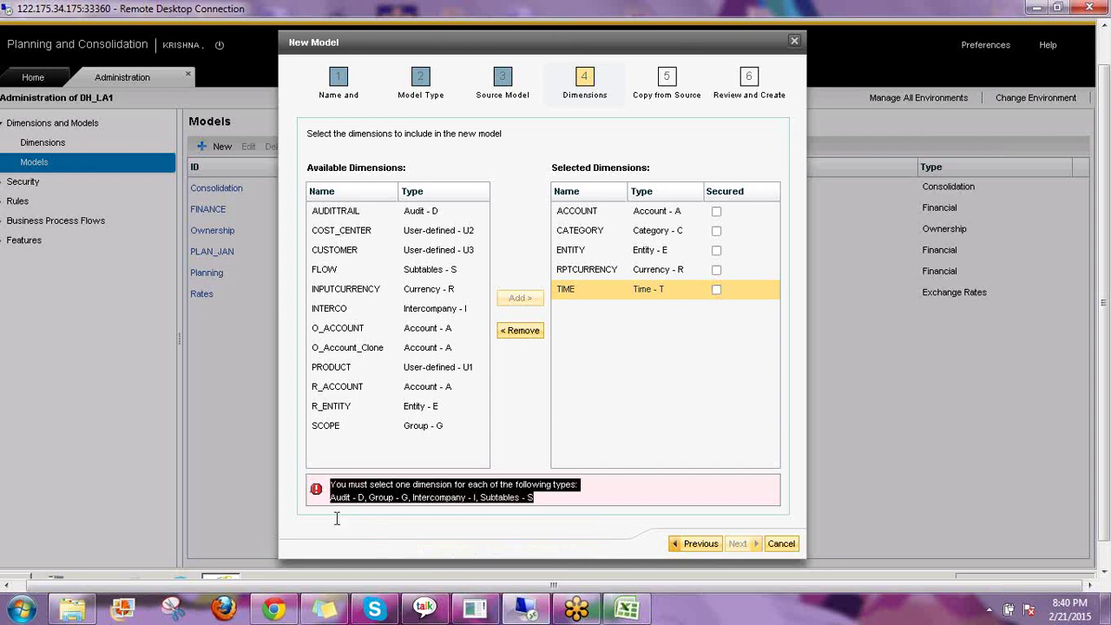
pyautogui.click(378, 213)
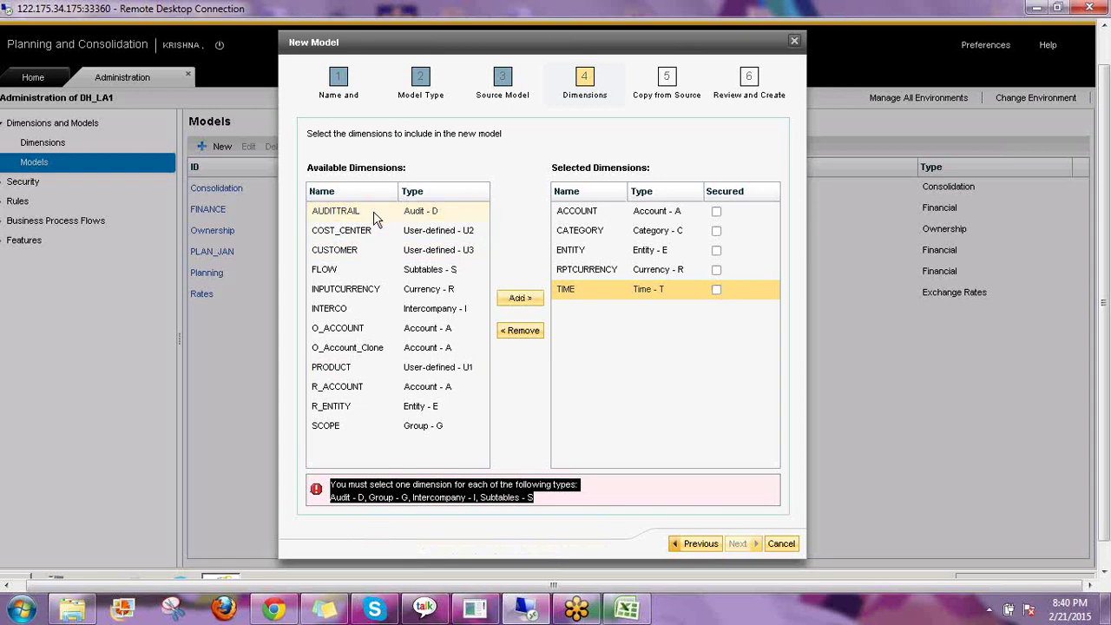
pyautogui.click(521, 301)
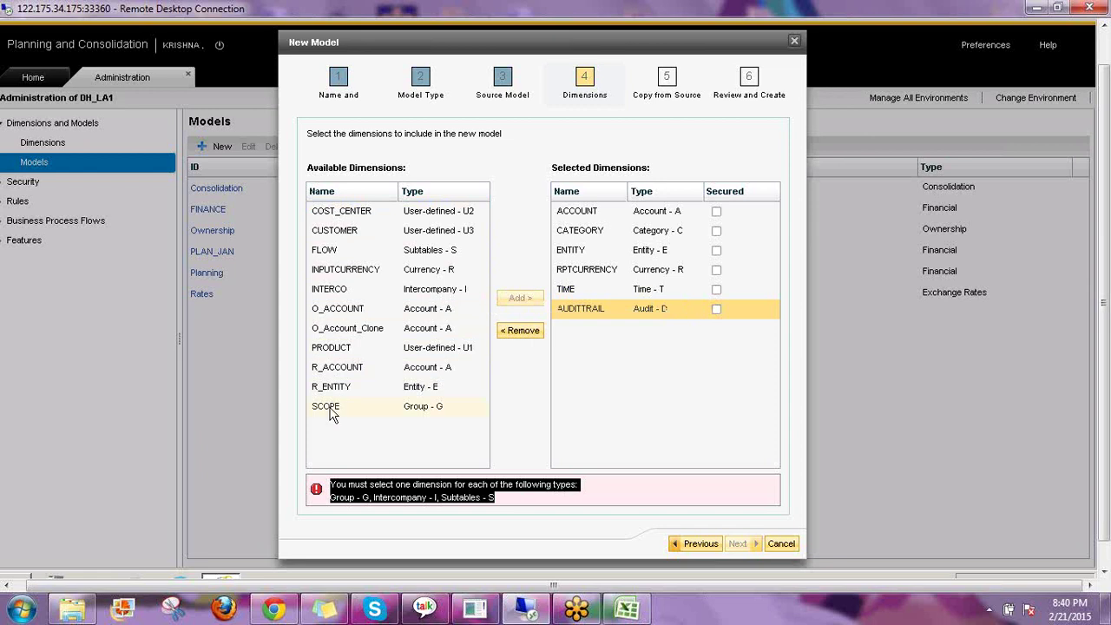
pyautogui.click(444, 405)
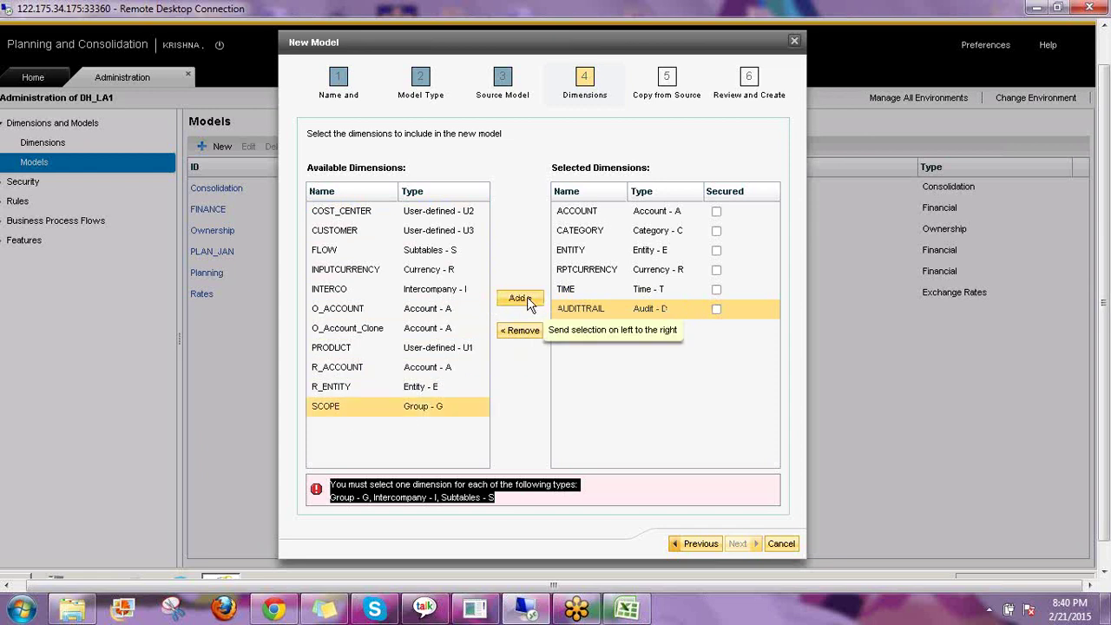
pyautogui.click(523, 298)
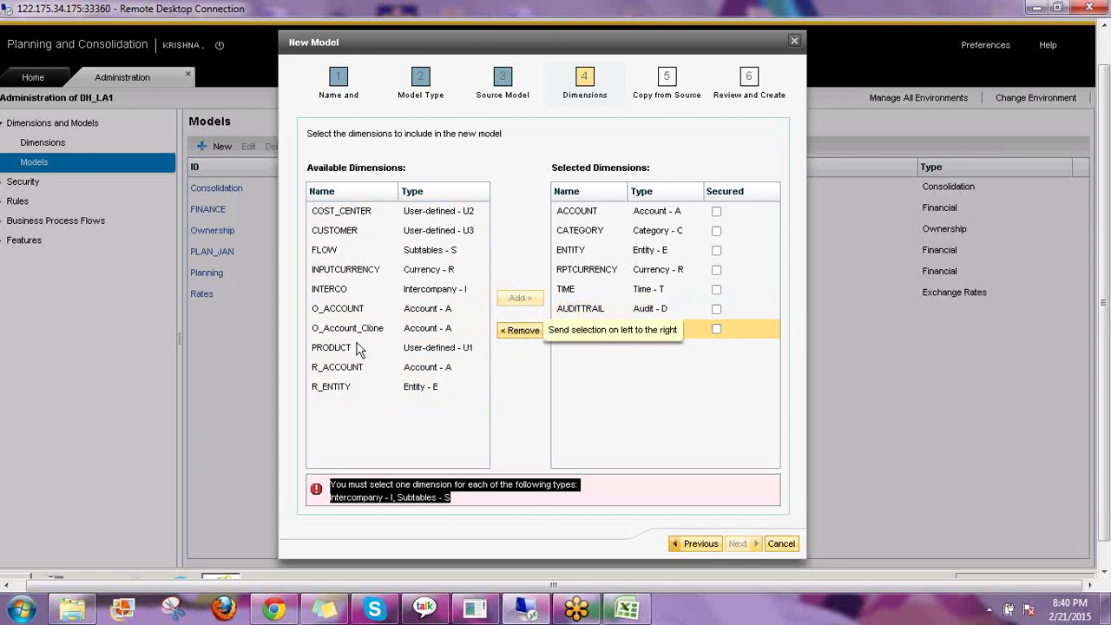
pyautogui.click(340, 290)
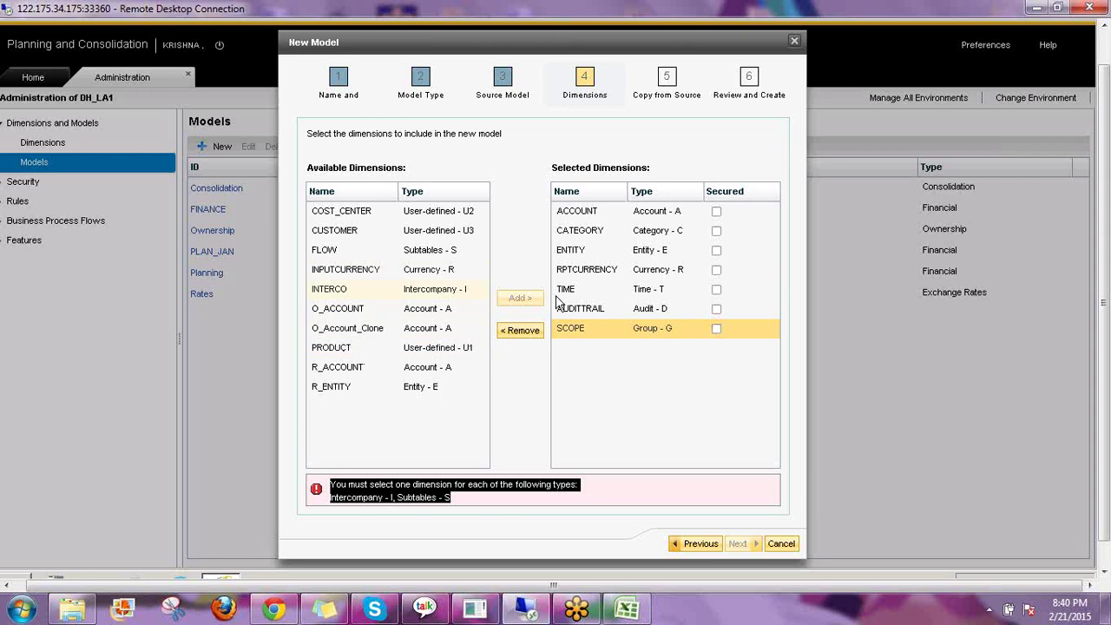
pyautogui.click(523, 299)
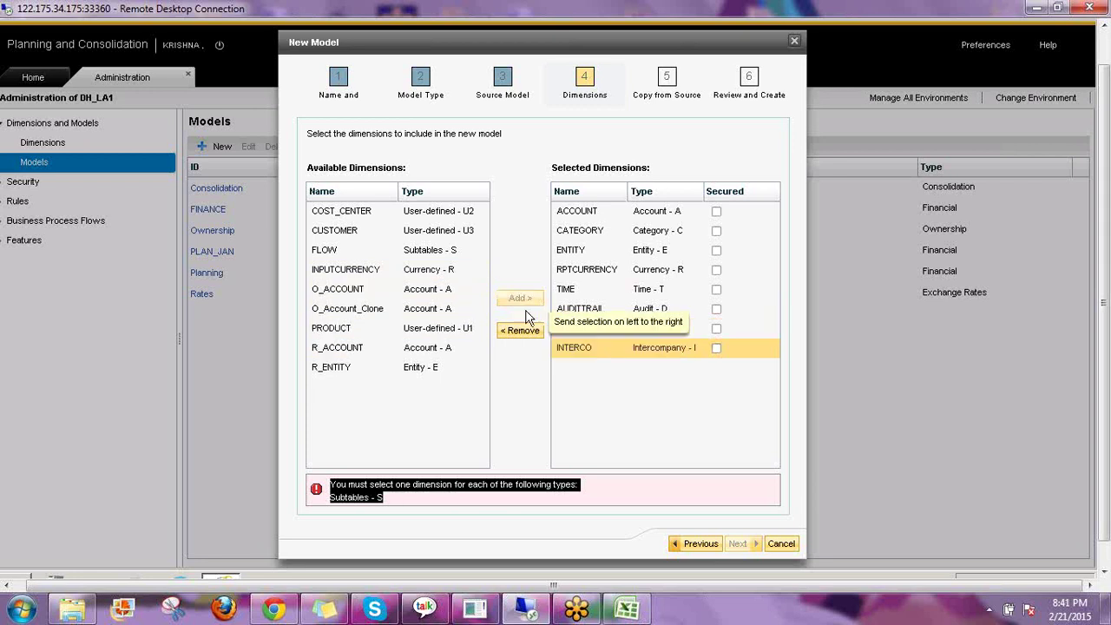
pyautogui.click(334, 251)
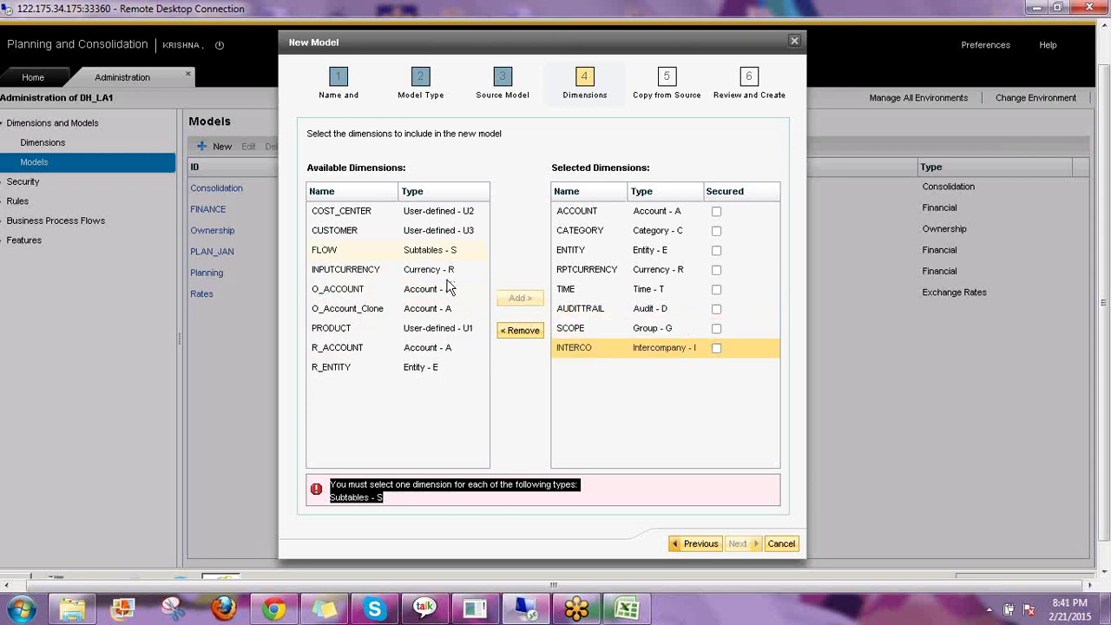
pyautogui.click(521, 304)
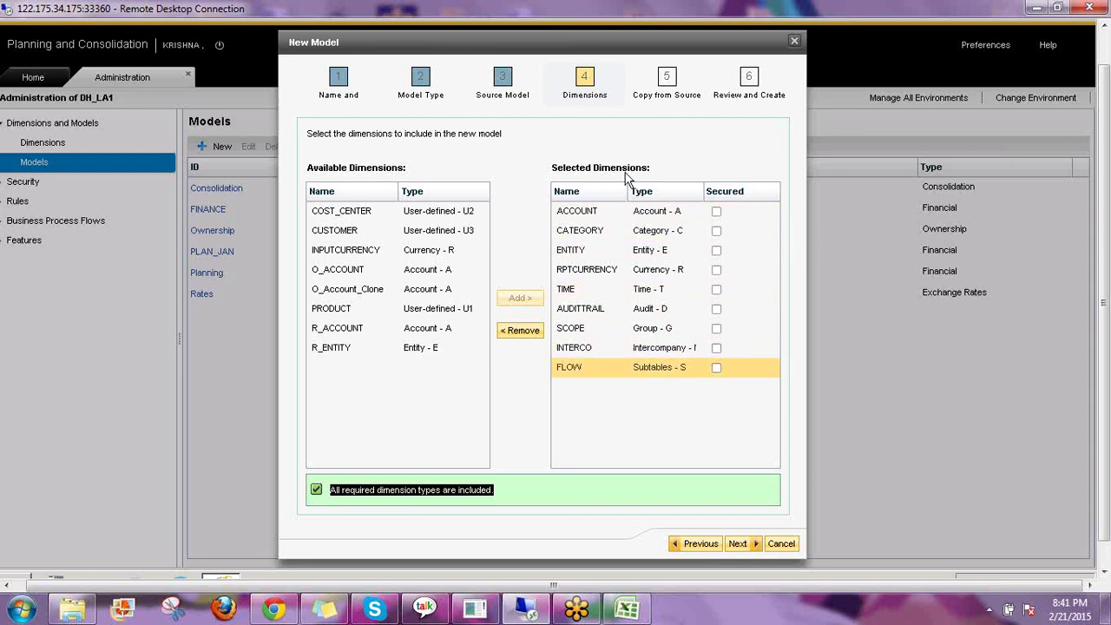
pyautogui.keyDown('ctrl'); pyautogui.click(660, 367); pyautogui.keyUp('ctrl')
pyautogui.click(634, 367)
pyautogui.click(496, 492)
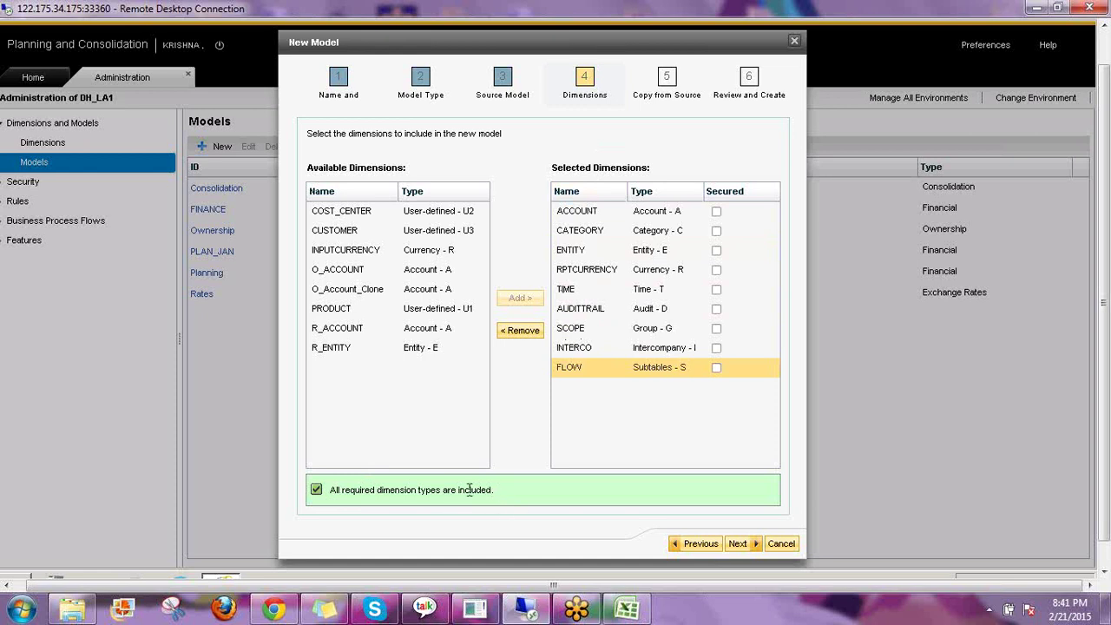
pyautogui.moveTo(493, 490); pyautogui.dragTo(339, 479)
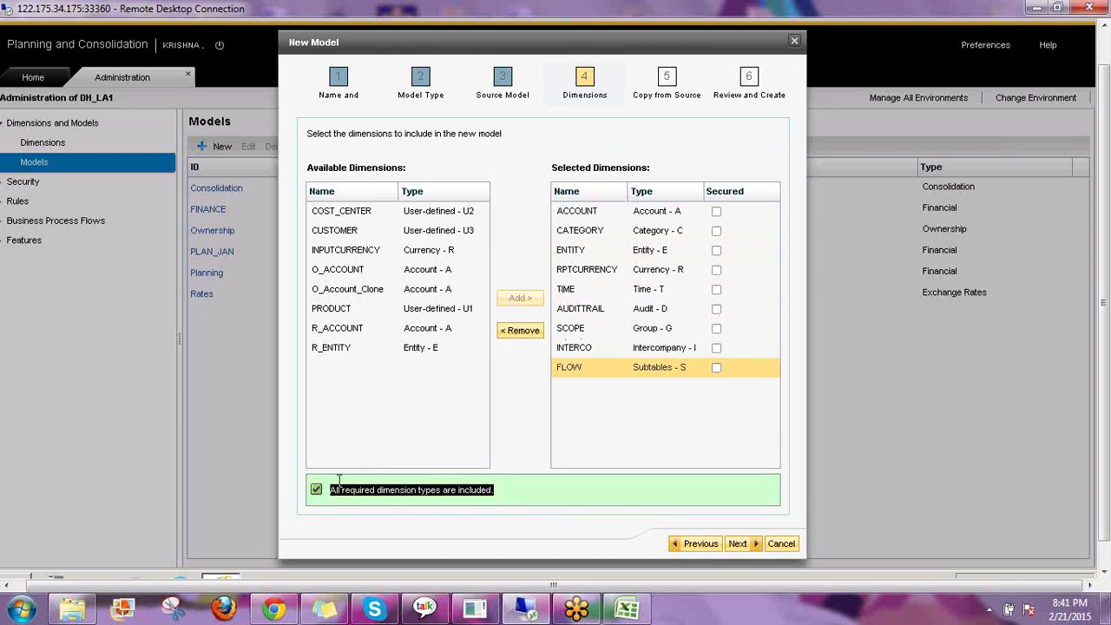
pyautogui.click(653, 213)
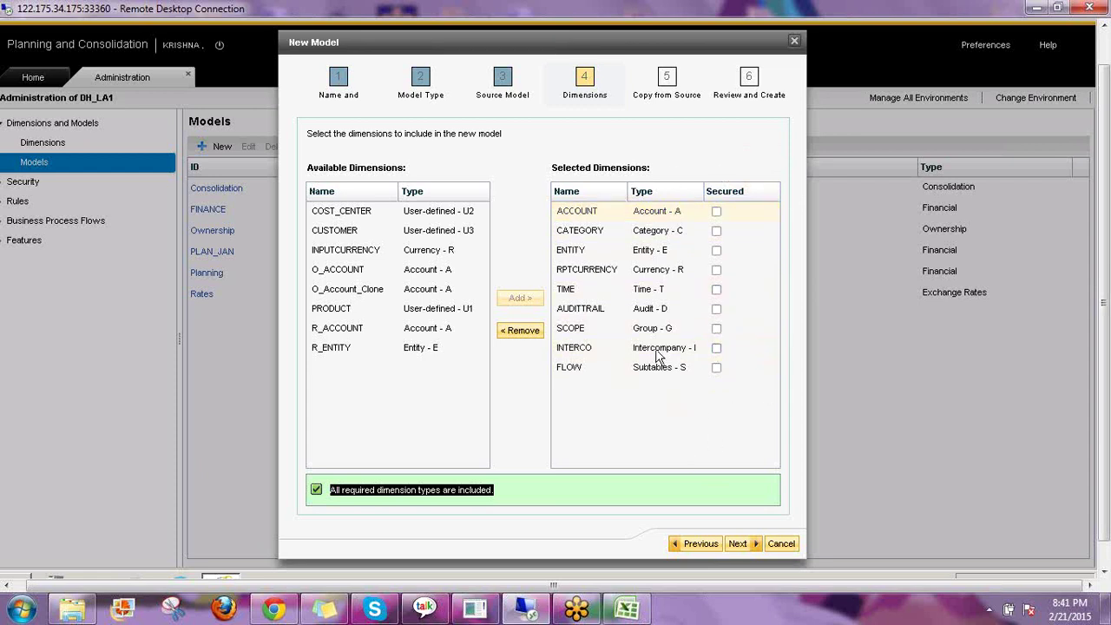
# Step: Accept the selected dimensions without copying source content, create the CONS_FEB model and close the wizard
pyautogui.click(742, 545)
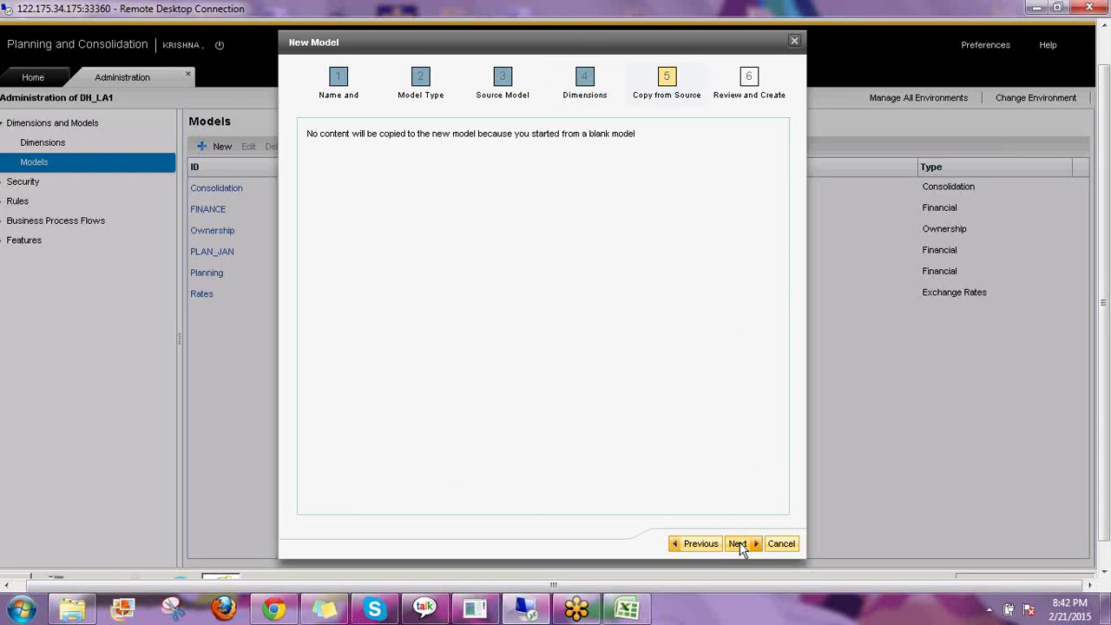
pyautogui.click(738, 545)
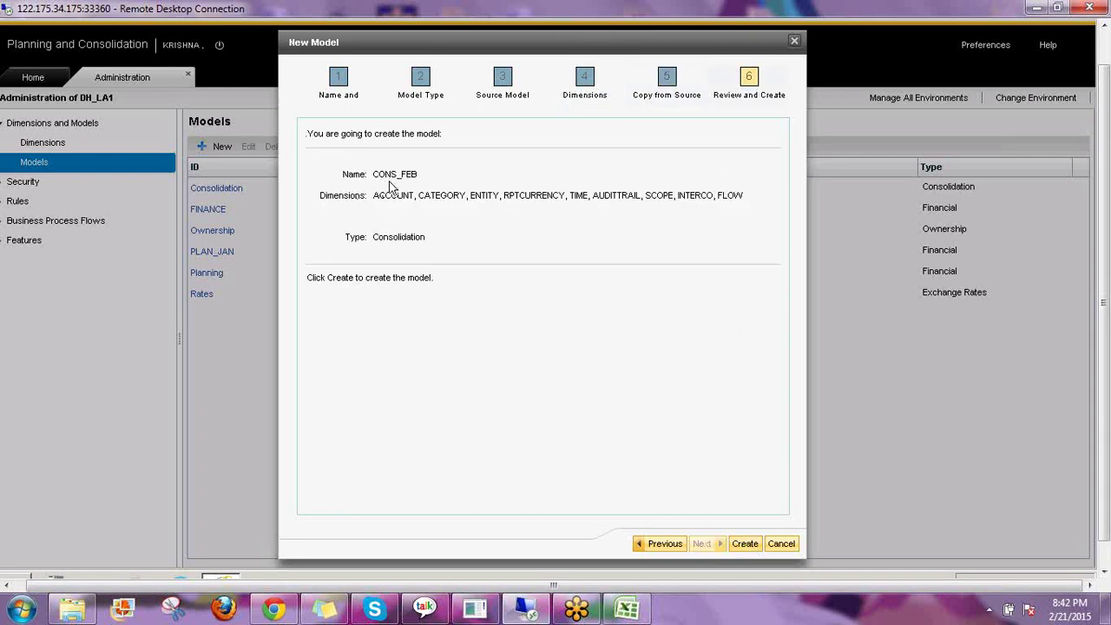
pyautogui.click(745, 543)
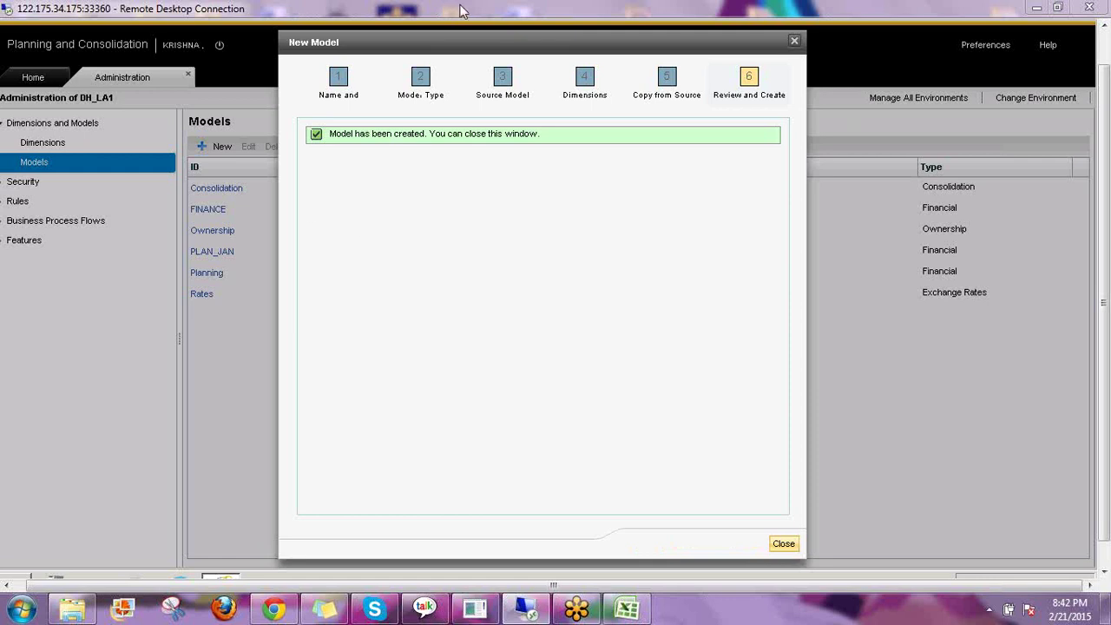
pyautogui.click(779, 549)
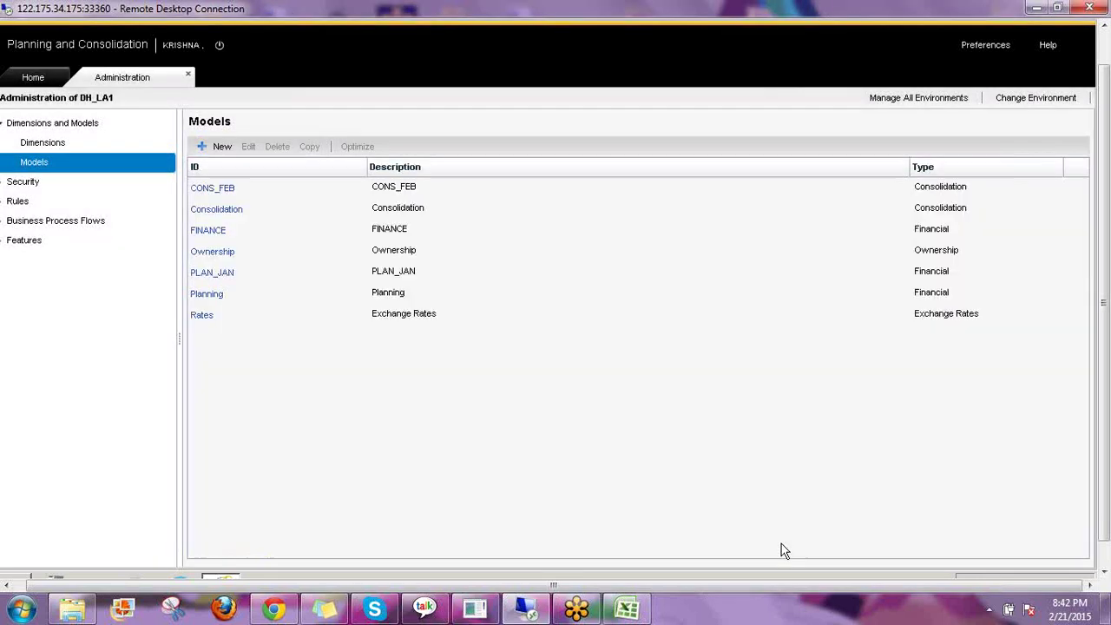
# Step: Open the CONS_FEB model and examine its type, scope definitions, data entry mode, secured dimensions and features, marking them up on screen
pyautogui.click(210, 189)
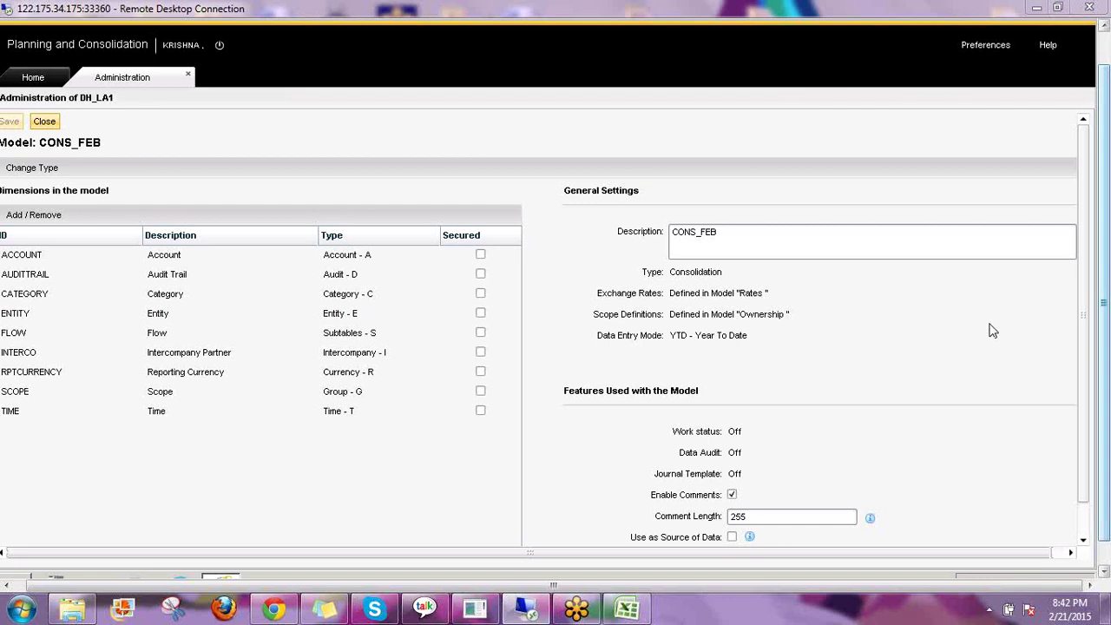
pyautogui.hotkey('ctrl', '2')
pyautogui.moveTo(640, 419); pyautogui.dragTo(619, 545)
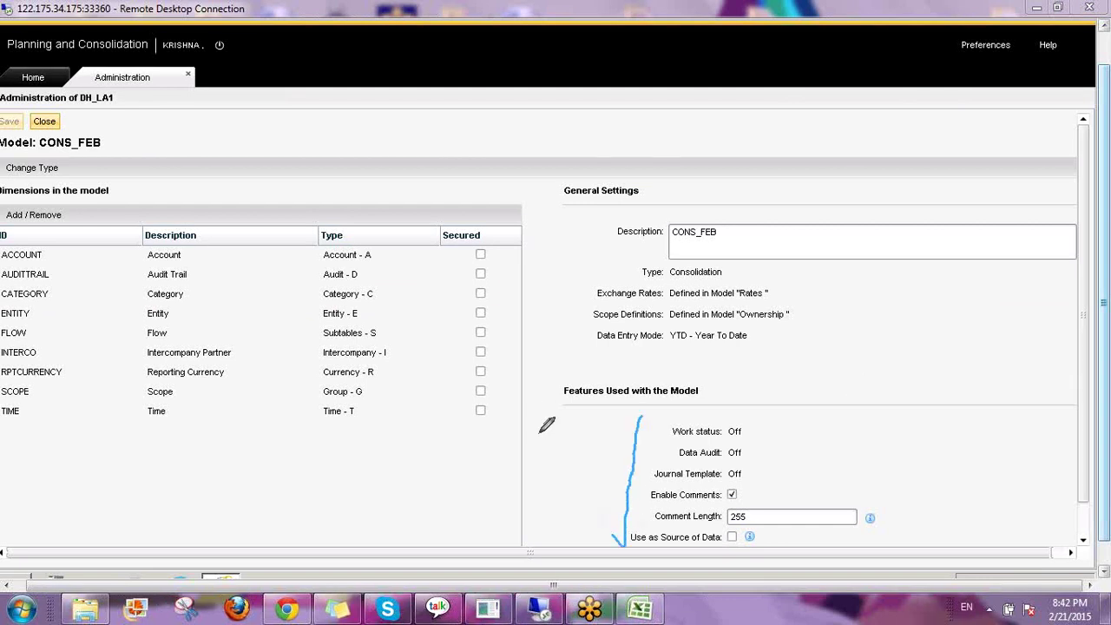
pyautogui.moveTo(544, 469)
pyautogui.mouseDown()
pyautogui.moveTo(532, 434)
pyautogui.moveTo(547, 443)
pyautogui.mouseUp()
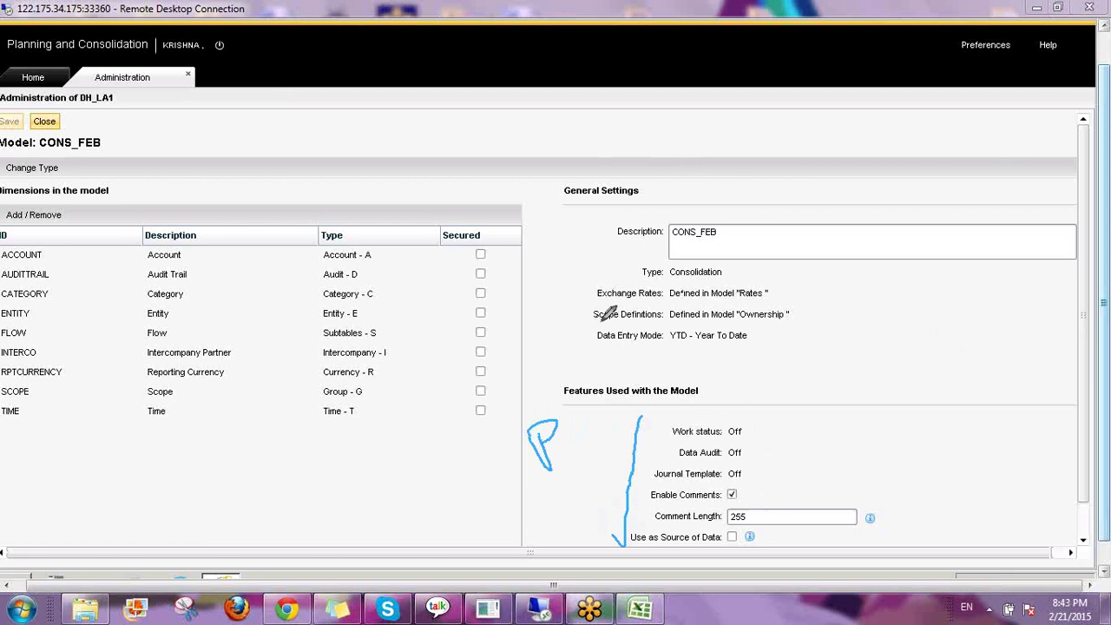
pyautogui.moveTo(674, 279); pyautogui.dragTo(726, 276)
pyautogui.moveTo(582, 319)
pyautogui.mouseDown()
pyautogui.moveTo(752, 324)
pyautogui.moveTo(795, 321)
pyautogui.moveTo(799, 308)
pyautogui.moveTo(663, 296)
pyautogui.moveTo(580, 313)
pyautogui.mouseUp()
pyautogui.moveTo(663, 345); pyautogui.dragTo(738, 344)
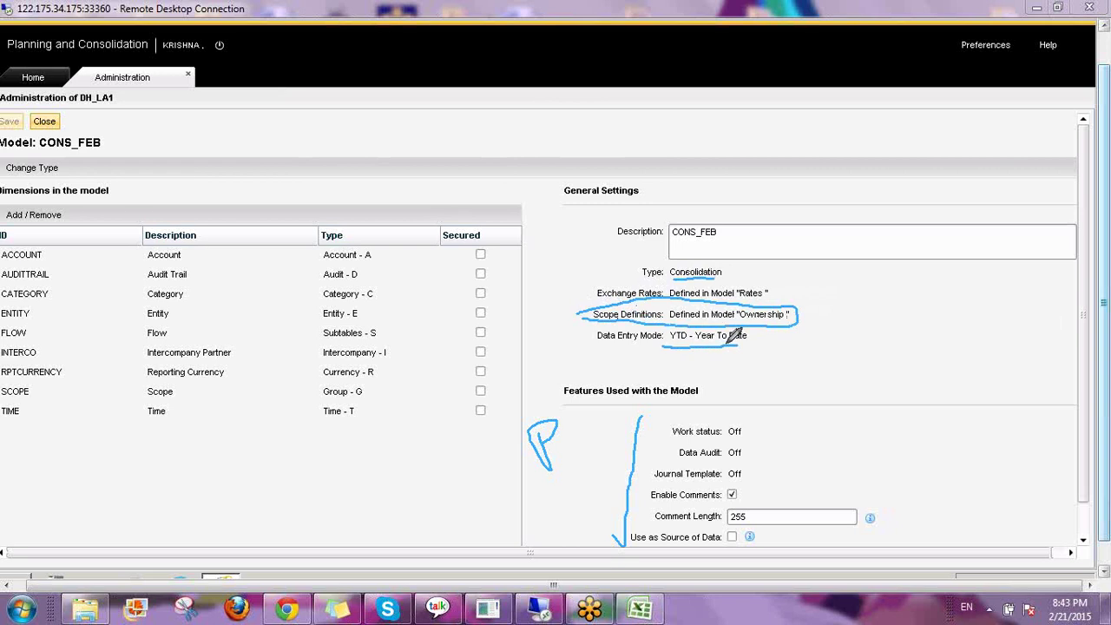
pyautogui.moveTo(435, 211)
pyautogui.mouseDown()
pyautogui.moveTo(452, 450)
pyautogui.moveTo(507, 216)
pyautogui.moveTo(434, 211)
pyautogui.mouseUp()
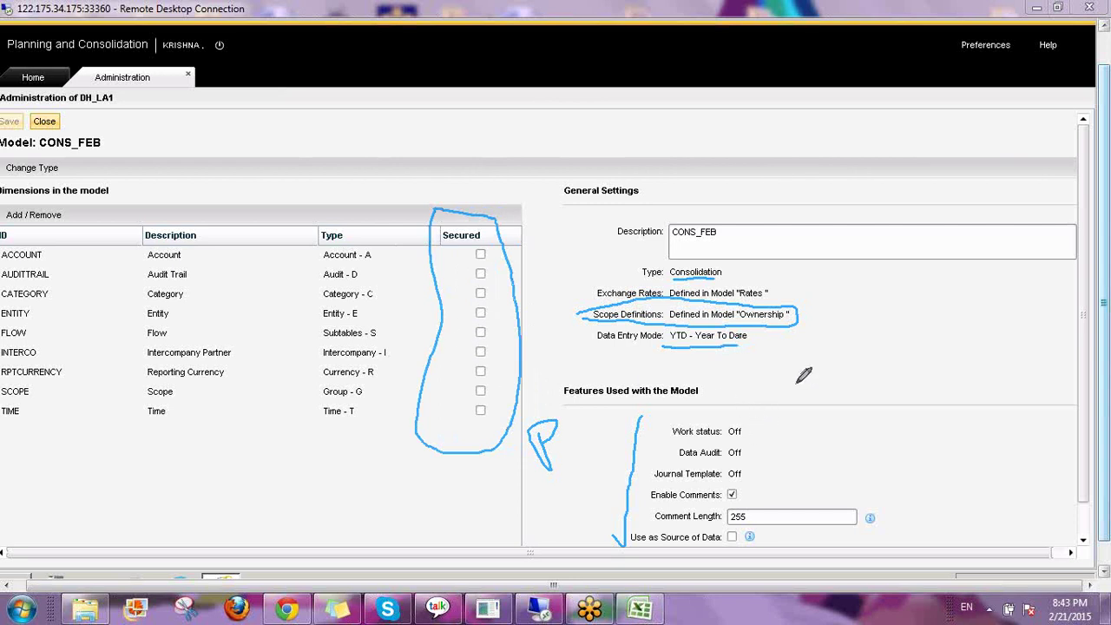
pyautogui.moveTo(830, 139)
pyautogui.mouseDown()
pyautogui.moveTo(844, 196)
pyautogui.moveTo(820, 143)
pyautogui.moveTo(836, 165)
pyautogui.mouseUp()
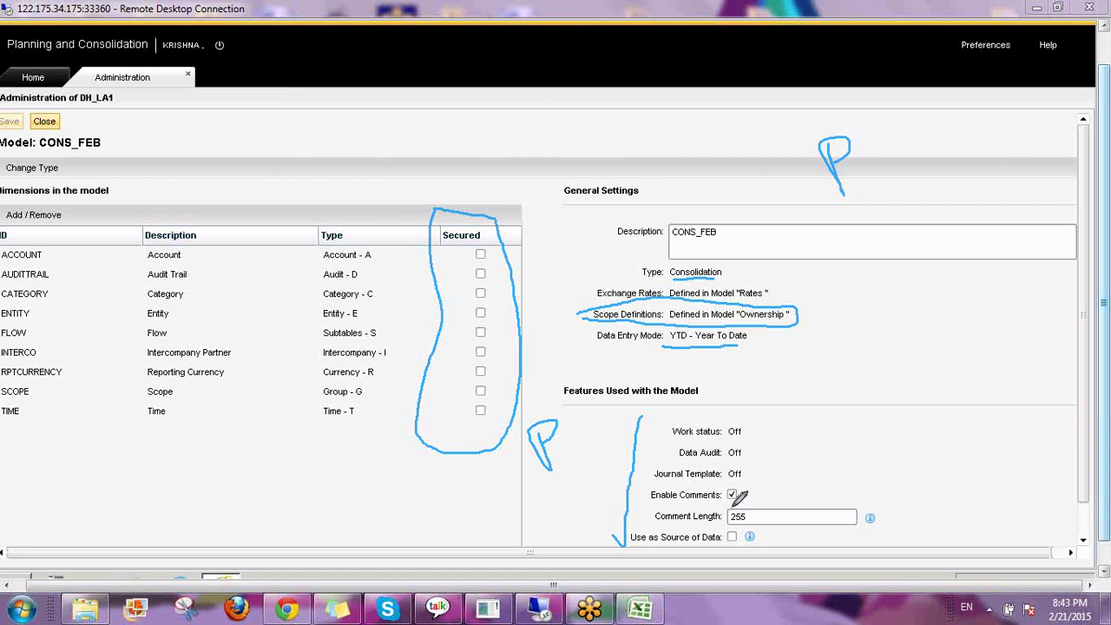
pyautogui.moveTo(736, 390); pyautogui.dragTo(701, 458)
pyautogui.press('e')
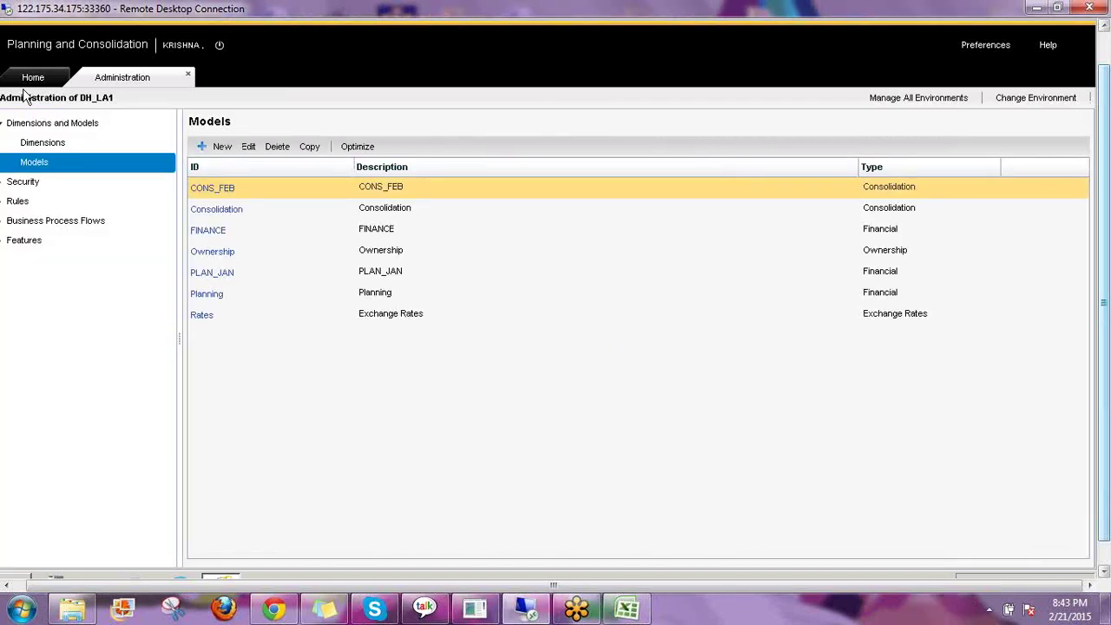
# Step: Open the member list of the AUDITTRAIL dimension and select the Input member to inspect its properties
pyautogui.click(41, 144)
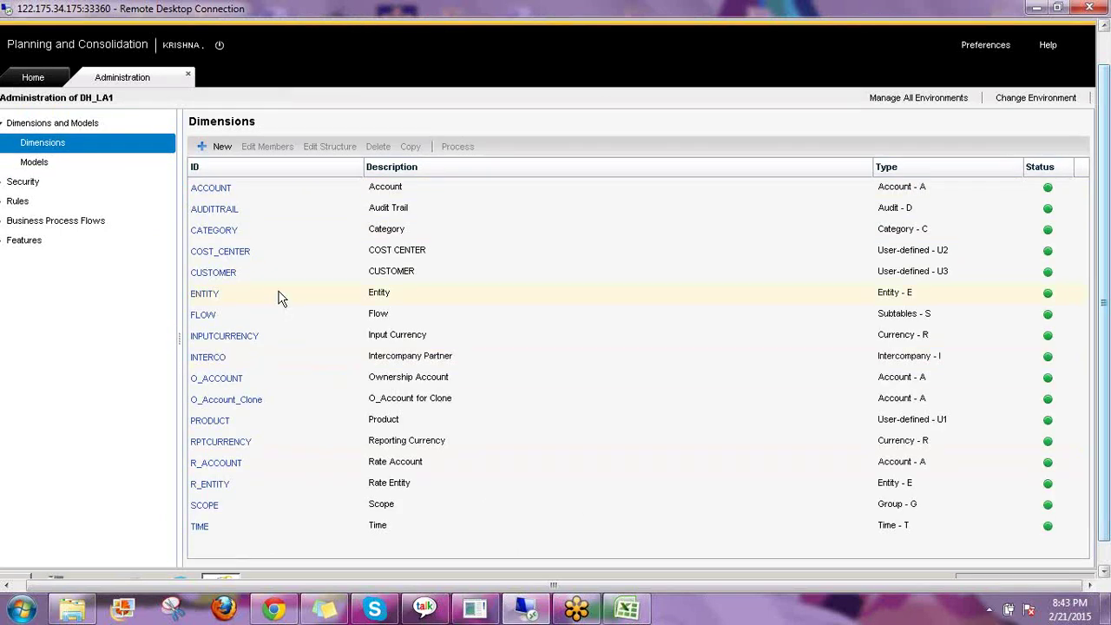
pyautogui.click(257, 214)
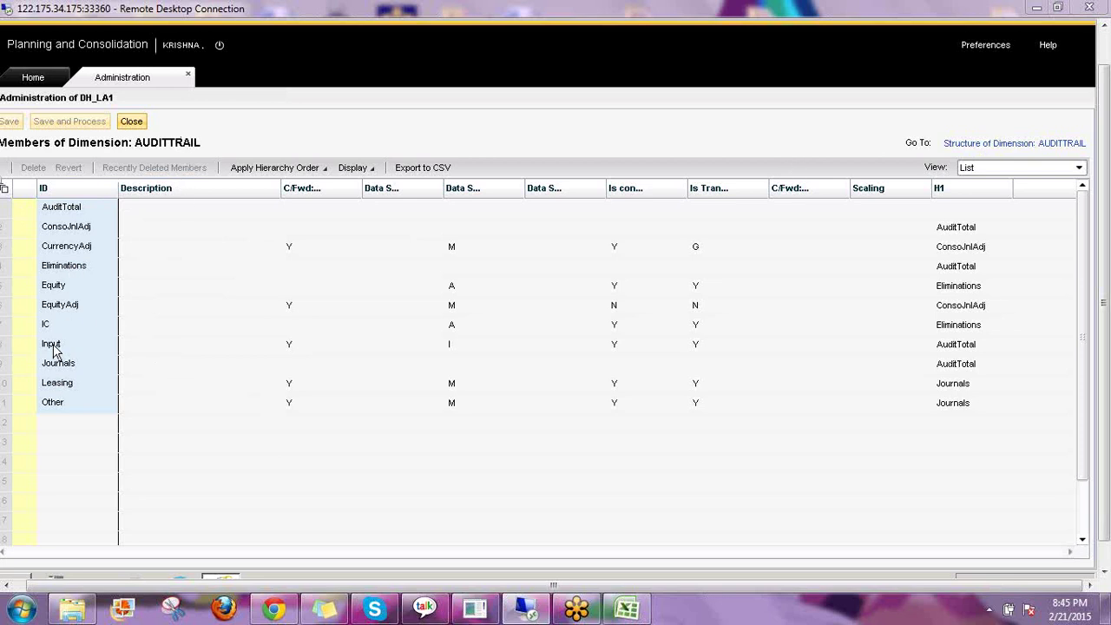
pyautogui.click(86, 345)
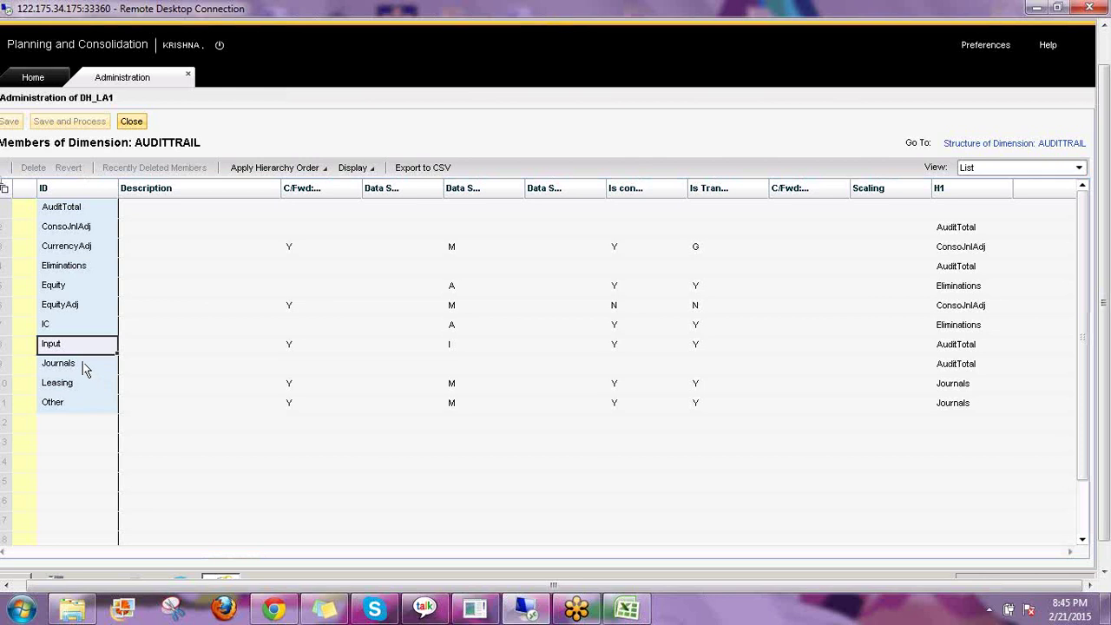
# Step: Examine the AUDITTRAIL members, including Journals, Eliminations, CurrencyAdj, ConsoJnlAdj, Leasing, Input and IC, close the list and pick the INTERCO dimension
pyautogui.click(80, 368)
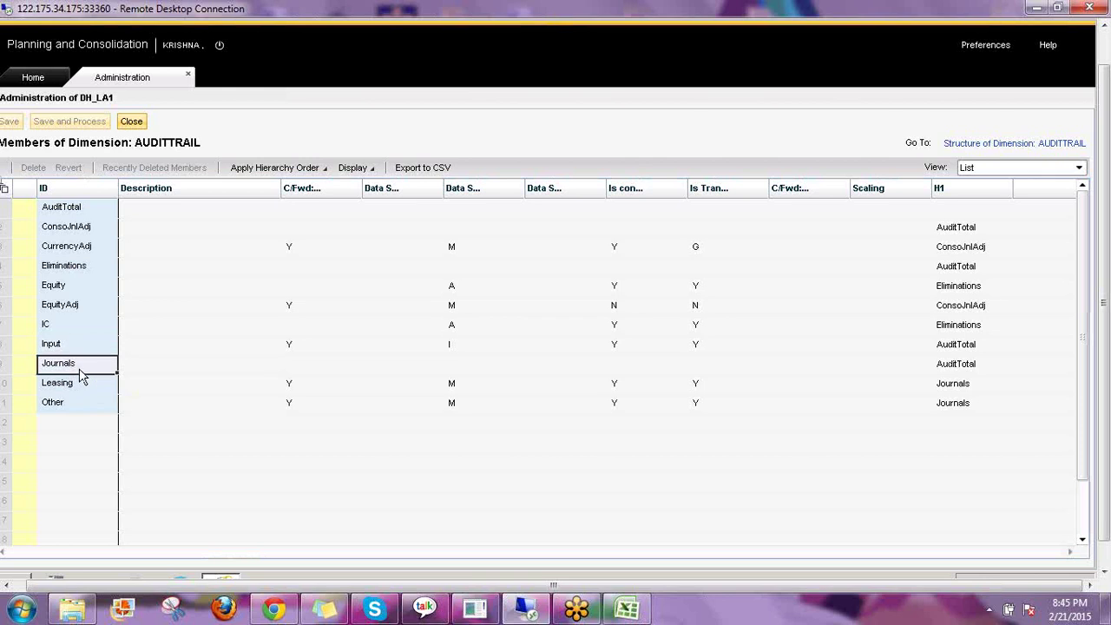
pyautogui.click(66, 288)
pyautogui.click(65, 266)
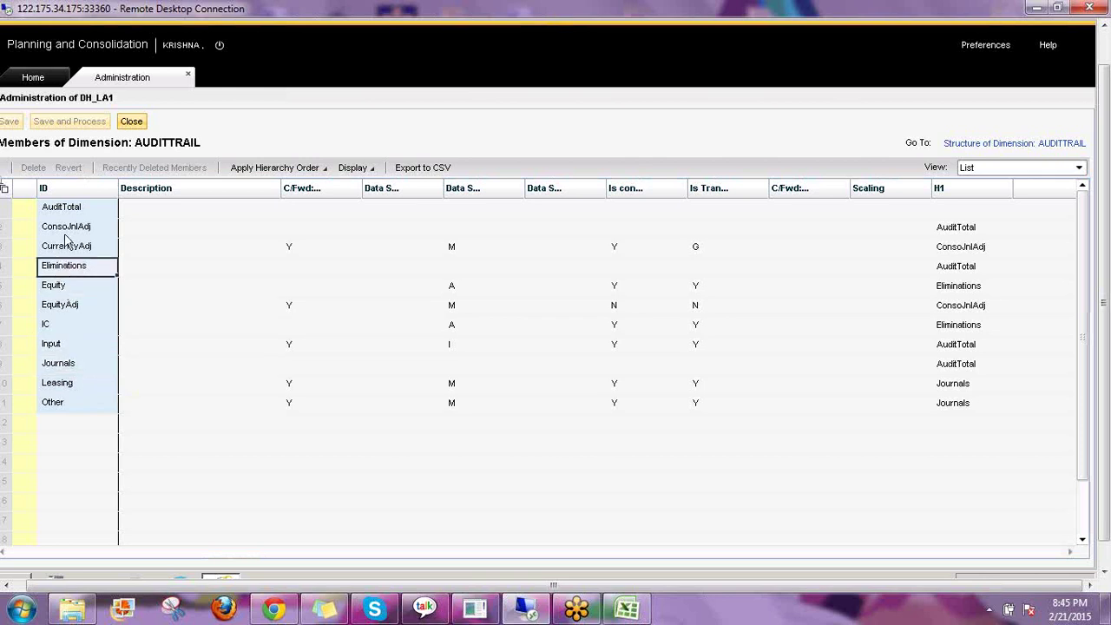
pyautogui.click(68, 250)
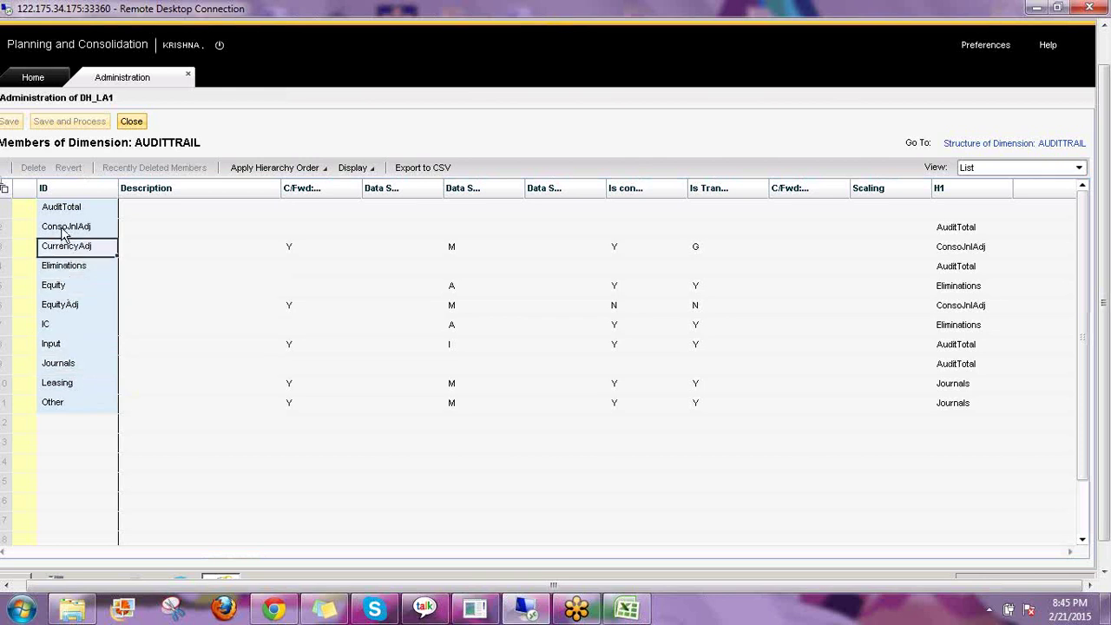
pyautogui.click(65, 231)
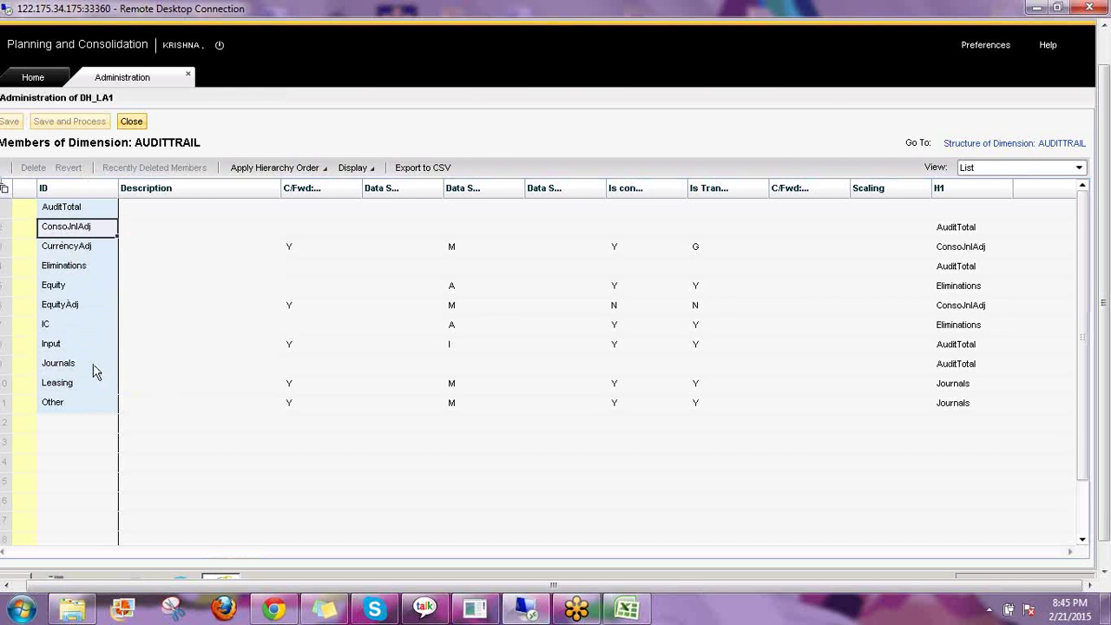
pyautogui.click(71, 387)
pyautogui.click(67, 406)
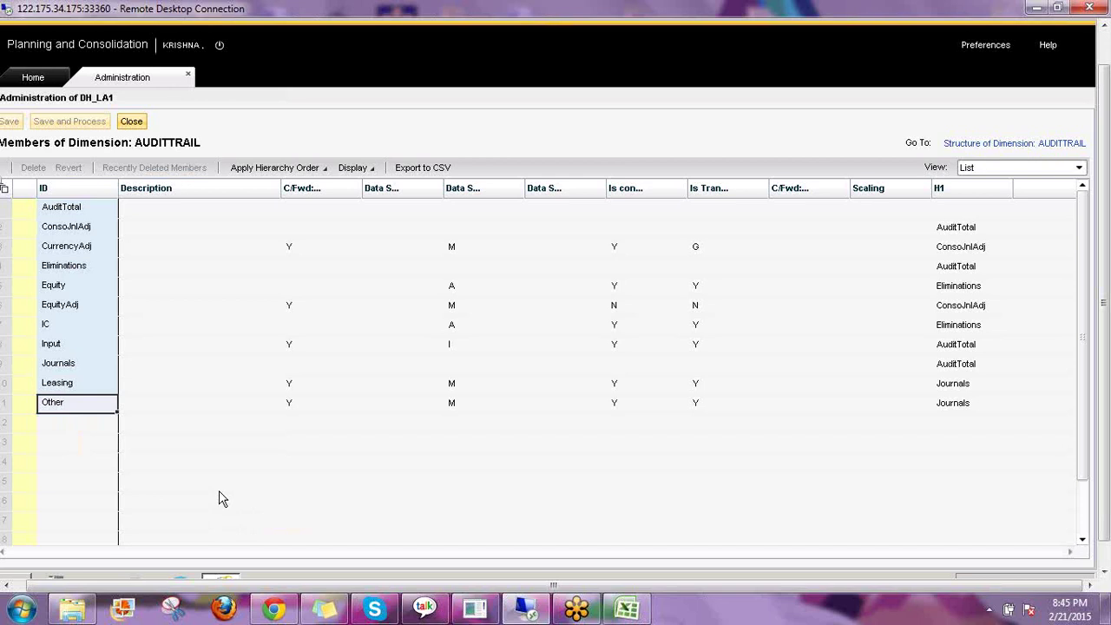
pyautogui.click(52, 423)
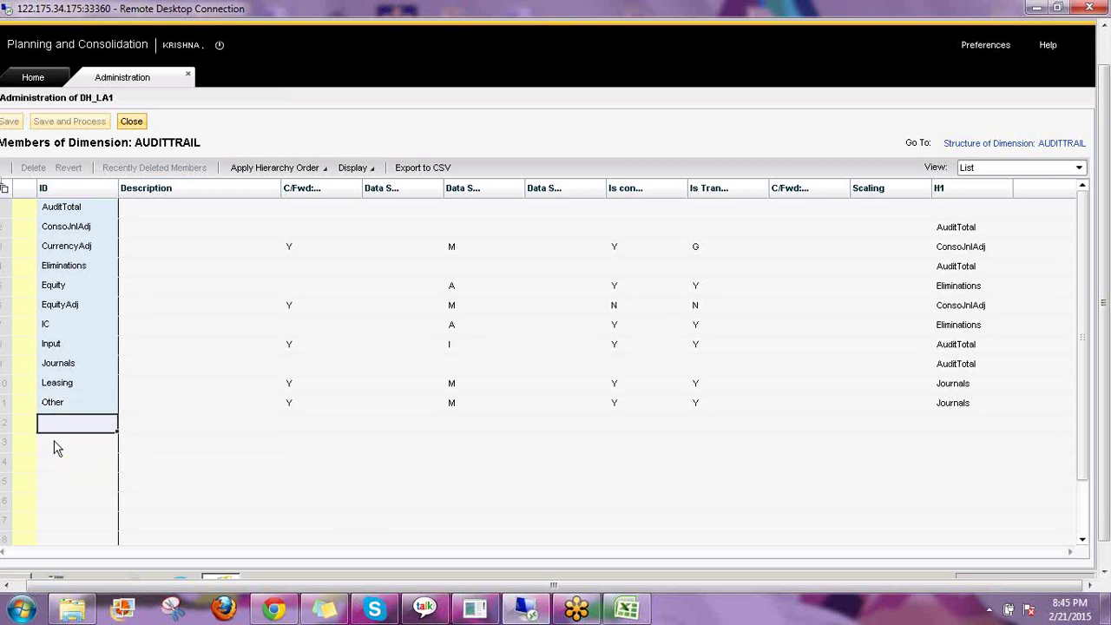
pyautogui.click(91, 345)
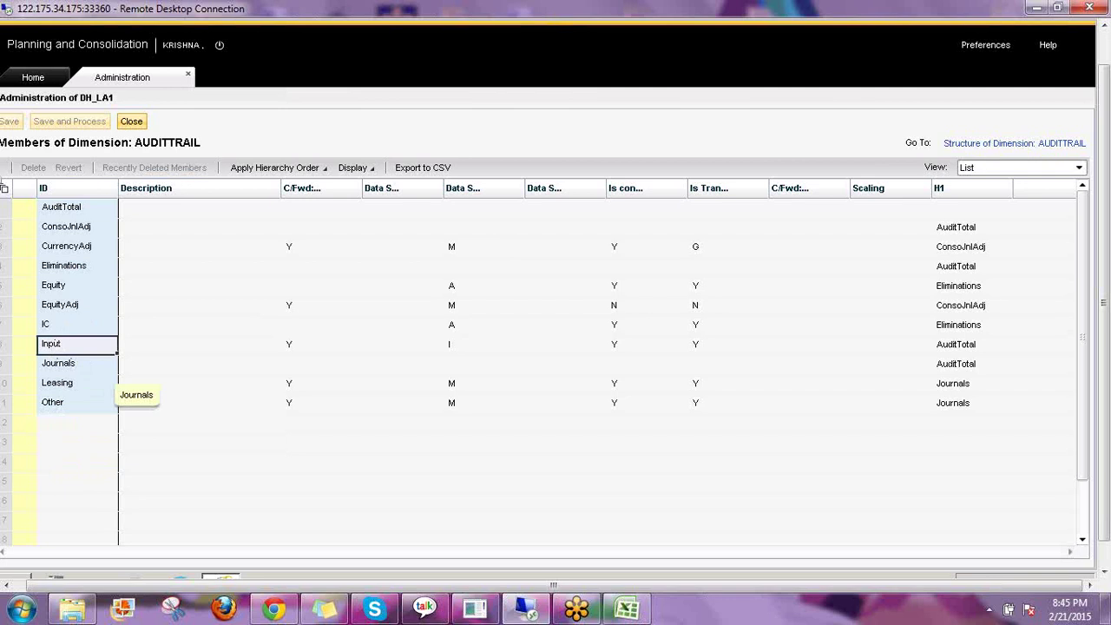
pyautogui.click(57, 330)
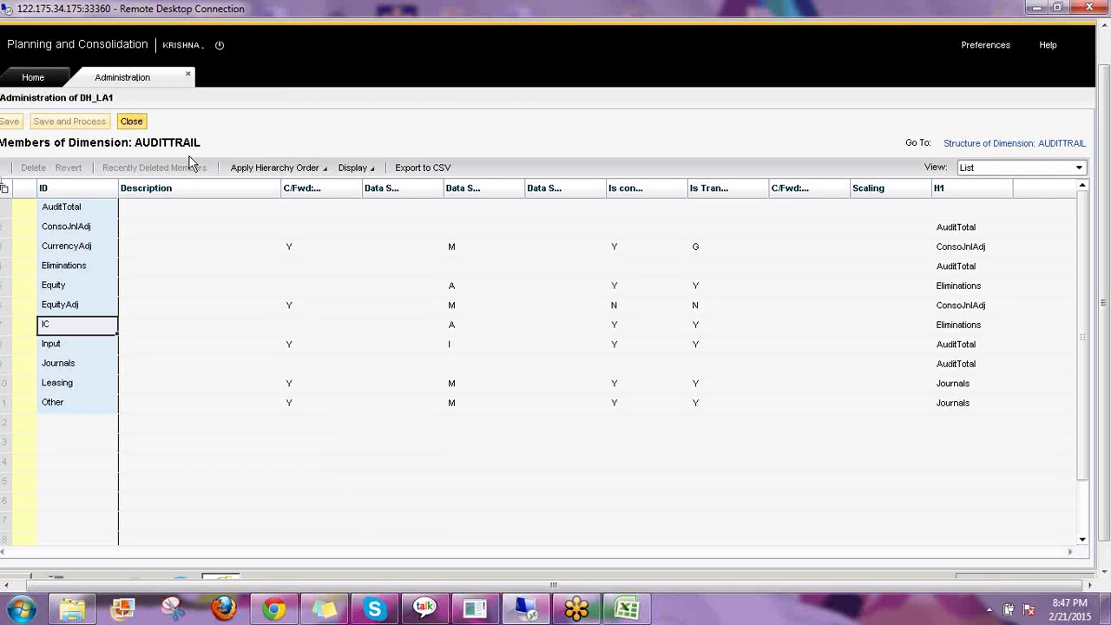
pyautogui.click(131, 120)
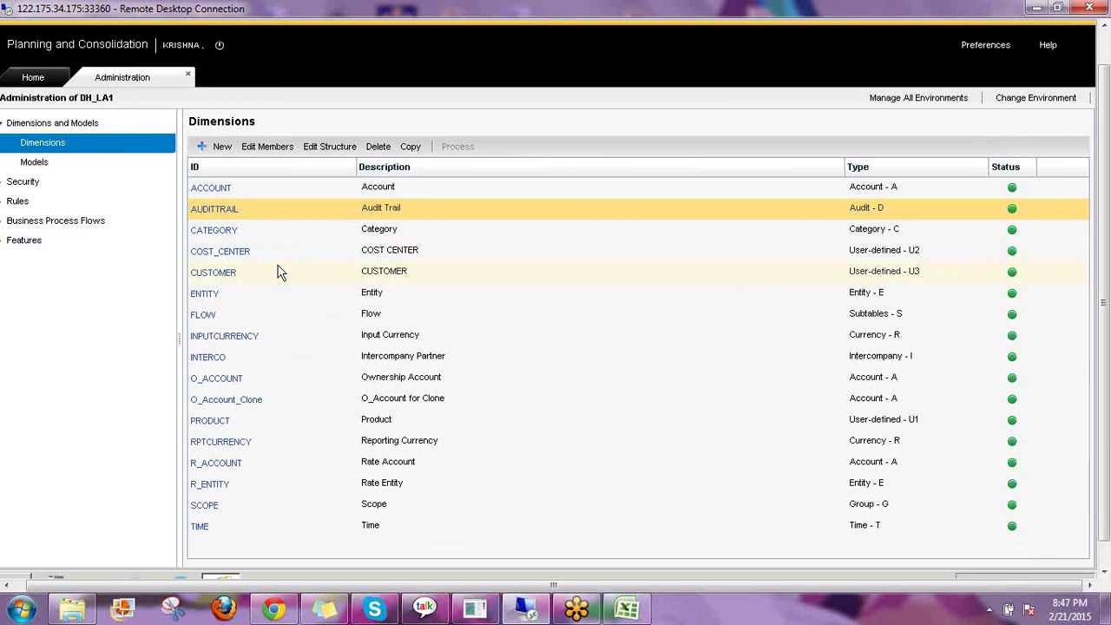
pyautogui.click(210, 358)
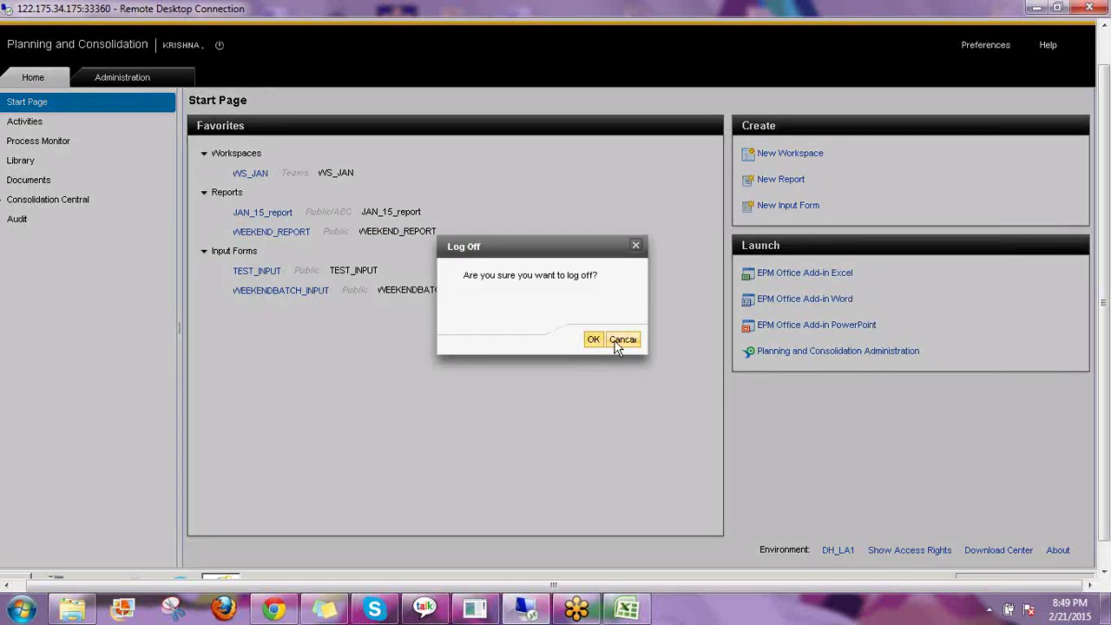
# Step: Dismiss the log-off prompt and log on again with the user name and account password
pyautogui.click(620, 340)
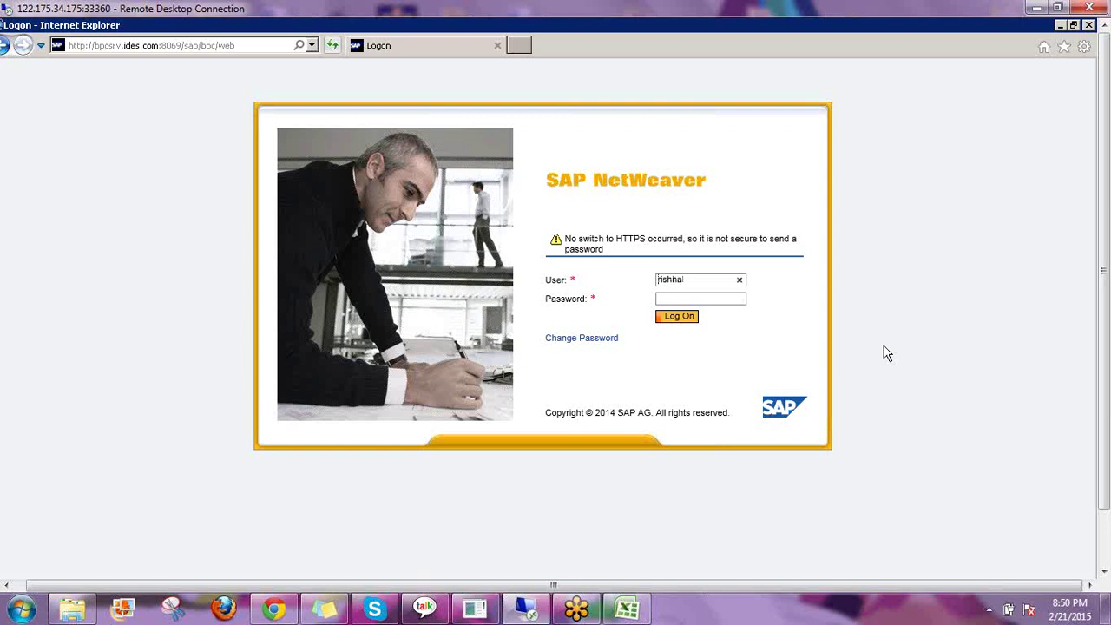
pyautogui.write('k')
pyautogui.press('Return')
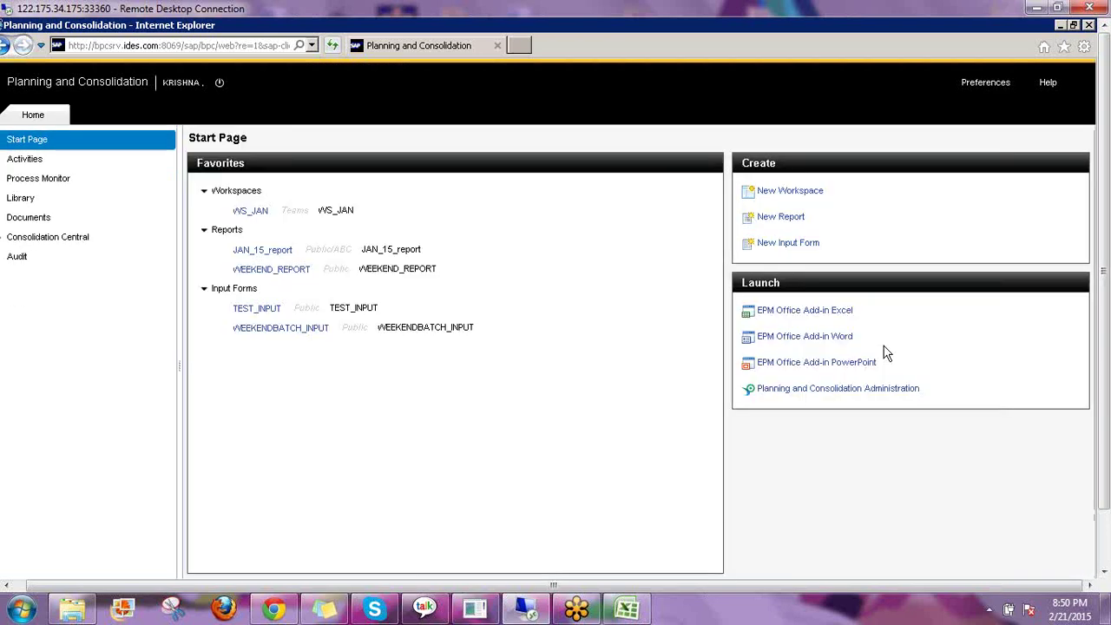
# Step: Open Planning and Consolidation Administration, list the dimensions of DH_LA1 and open the members of the ENTITY dimension
pyautogui.click(794, 397)
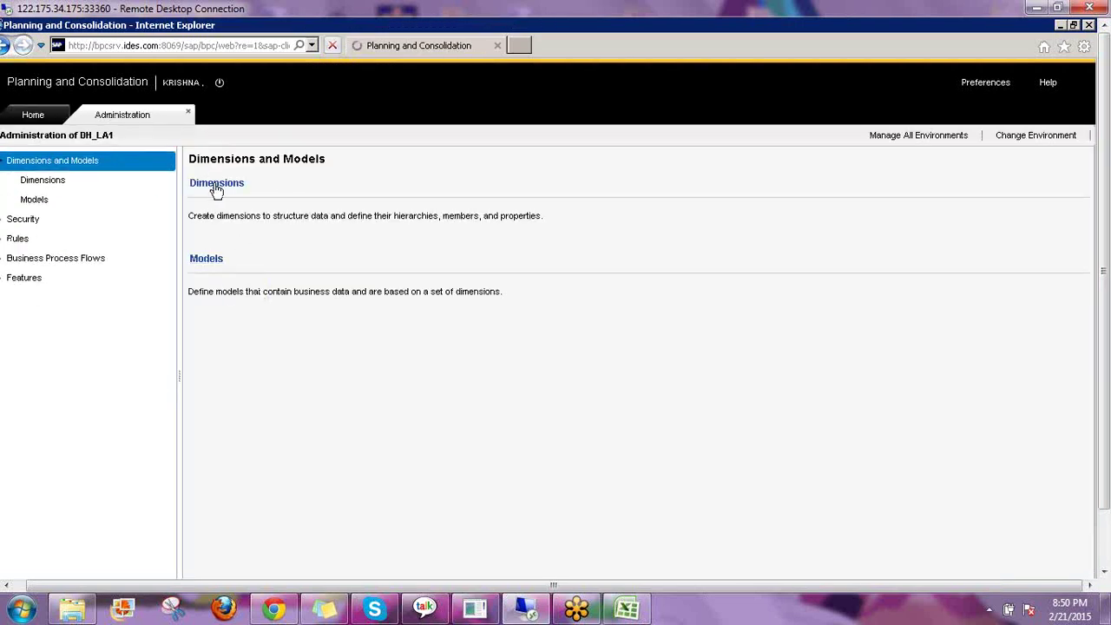
pyautogui.click(216, 185)
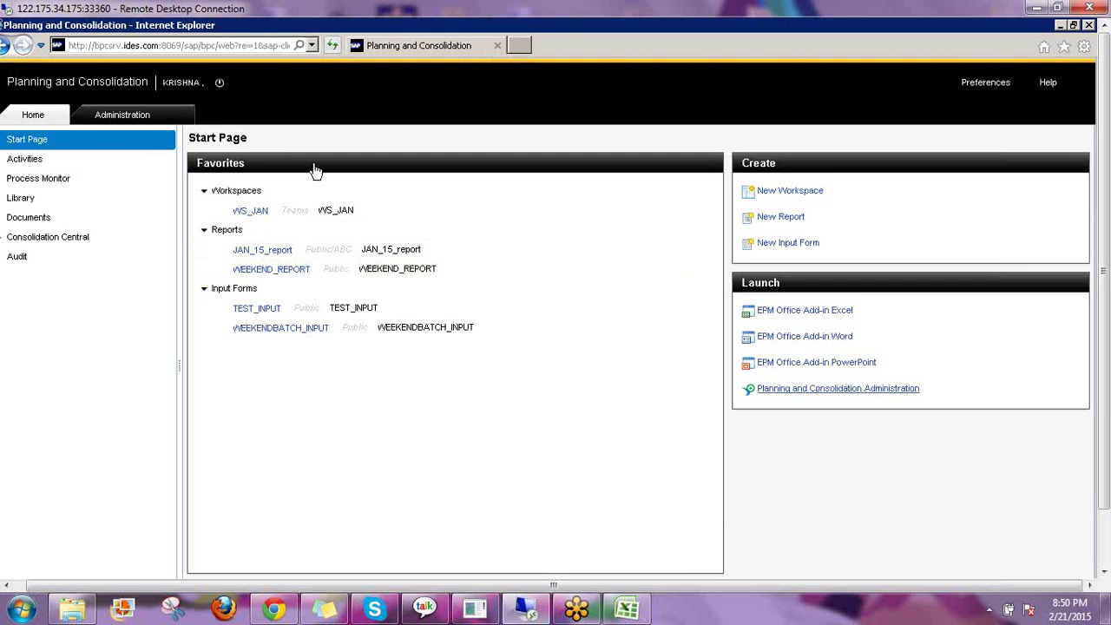
pyautogui.click(146, 122)
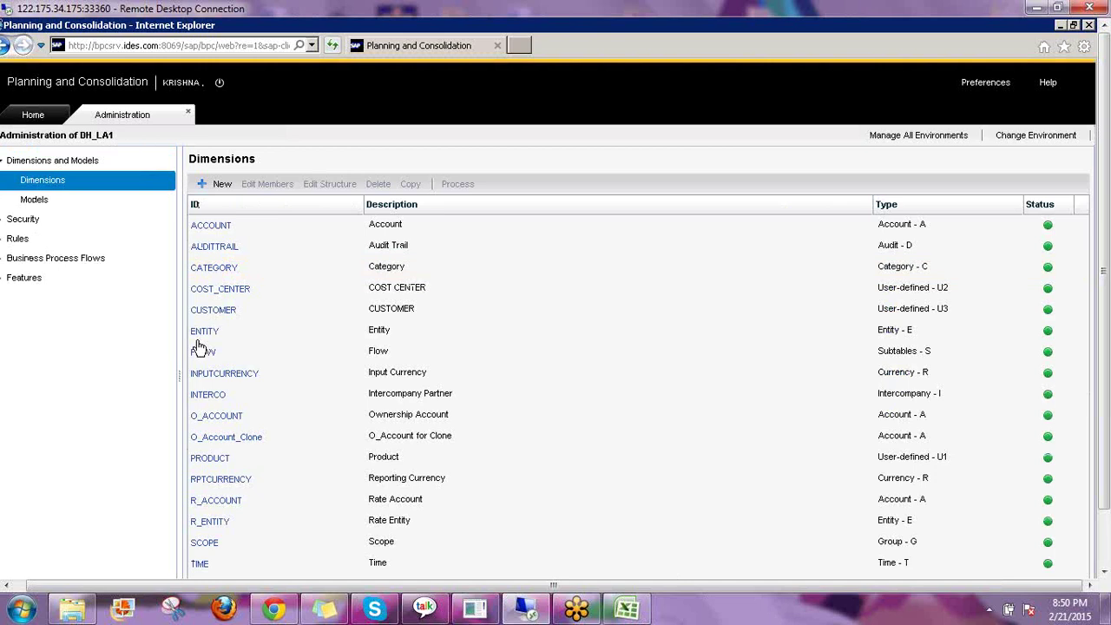
pyautogui.click(221, 337)
pyautogui.click(208, 334)
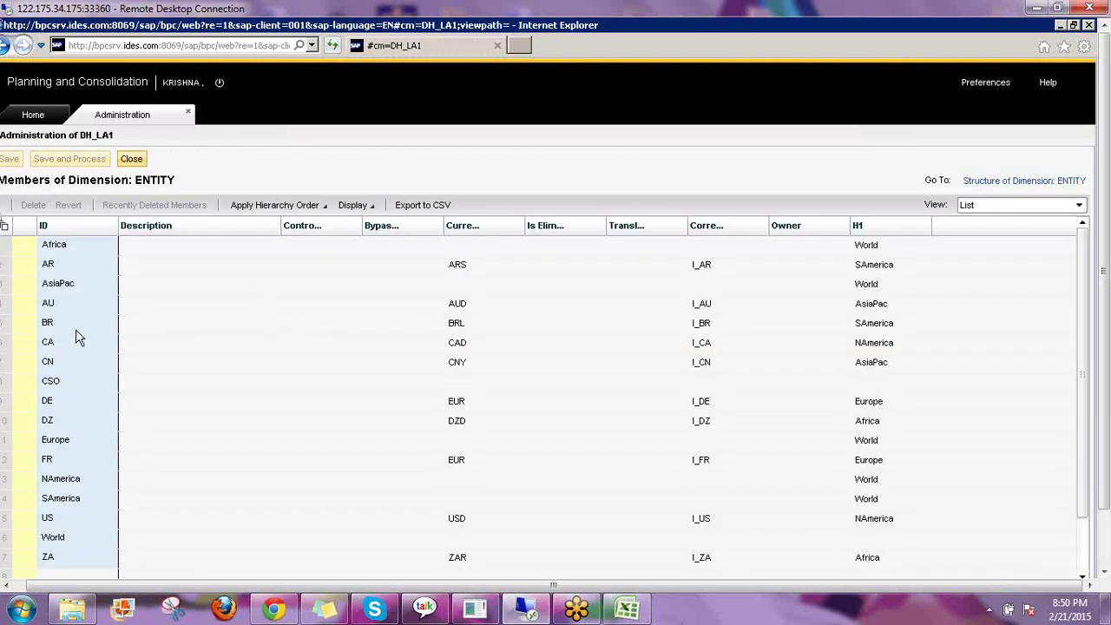
# Step: Select the AU entity, circle the header of the column holding the I_ intercompany codes on screen and clear the markup
pyautogui.click(49, 309)
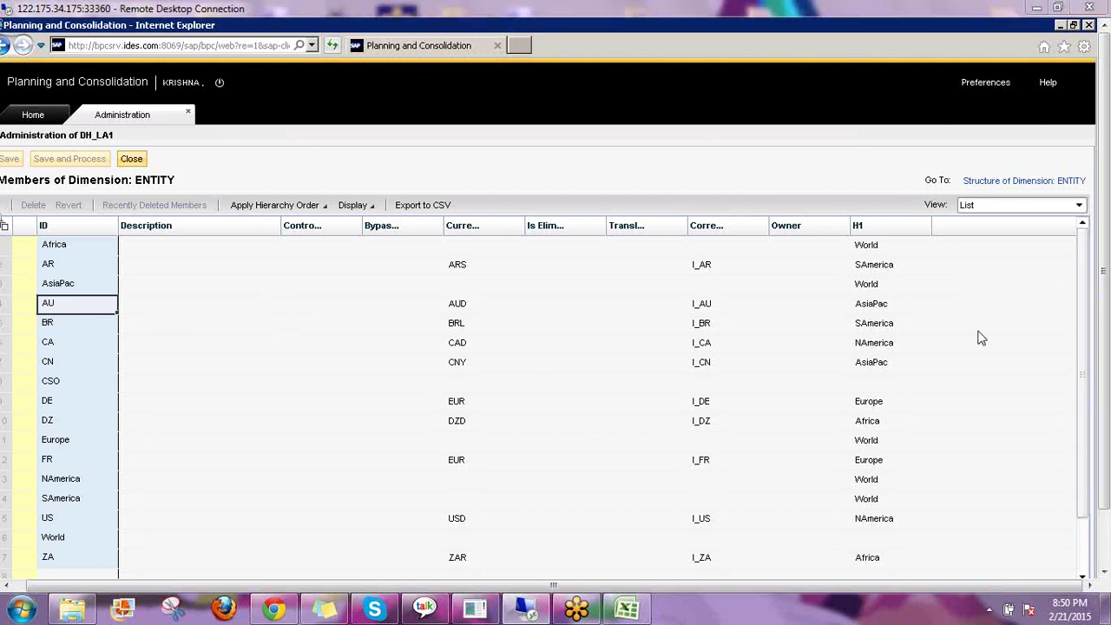
pyautogui.hotkey('ctrl', '2')
pyautogui.moveTo(711, 201)
pyautogui.mouseDown()
pyautogui.moveTo(713, 241)
pyautogui.moveTo(735, 209)
pyautogui.mouseUp()
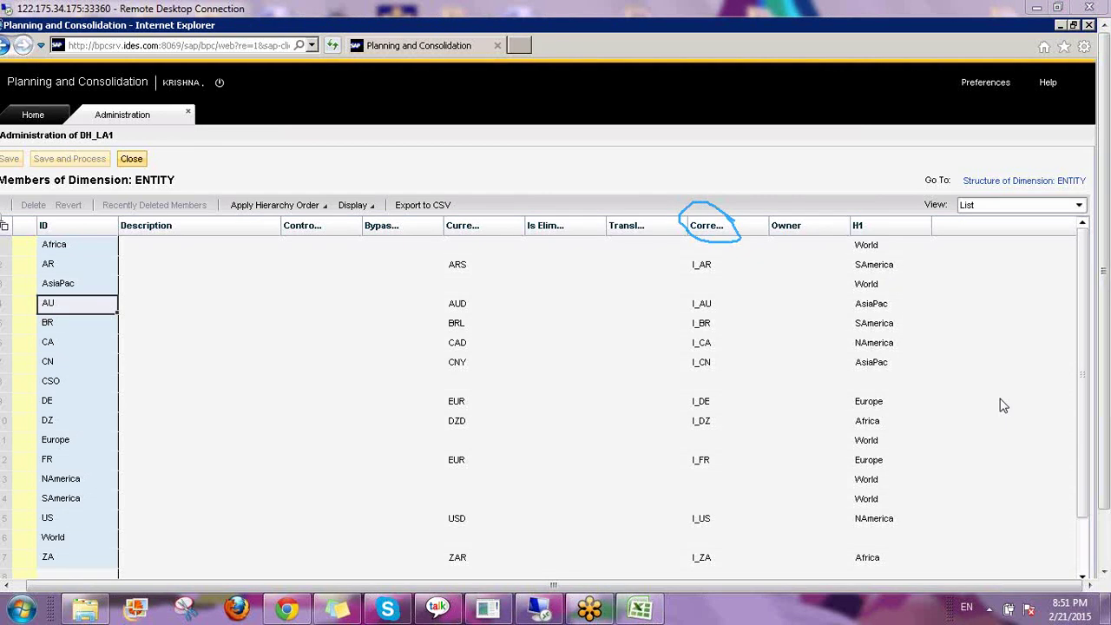
pyautogui.press('Escape')
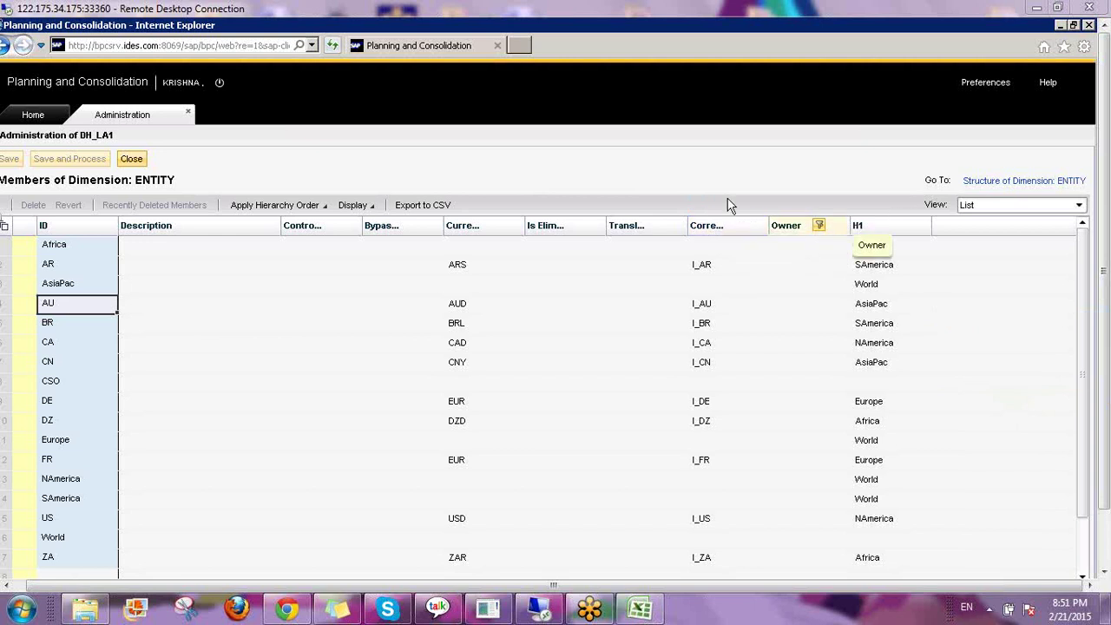
# Step: Display property IDs in the ENTITY column headers and compare the AU member with its INTCO value
pyautogui.click(372, 209)
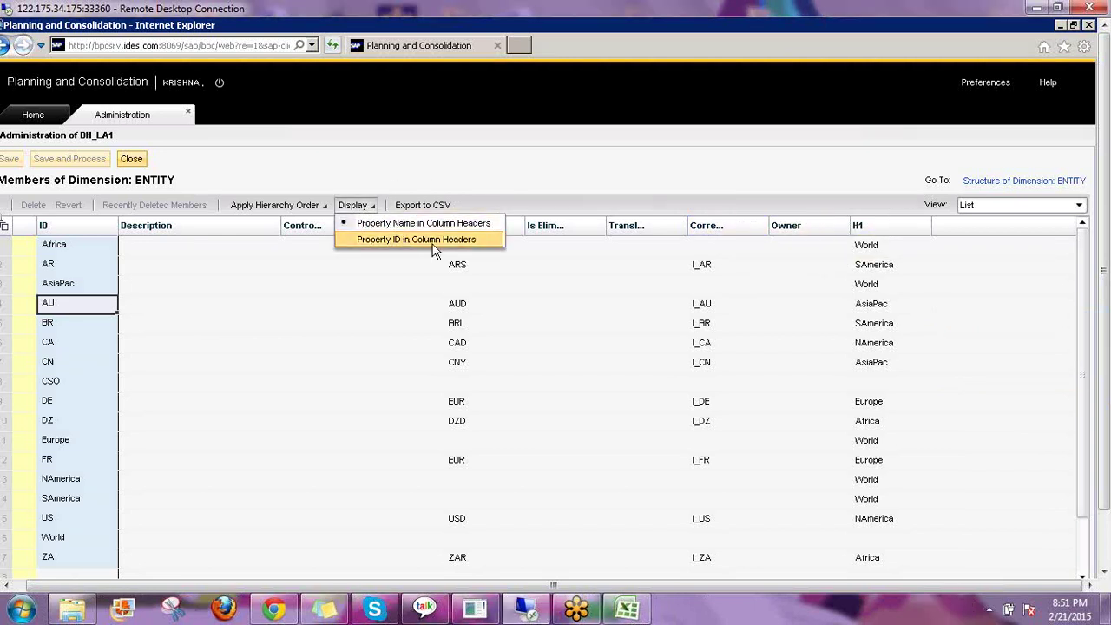
pyautogui.click(402, 241)
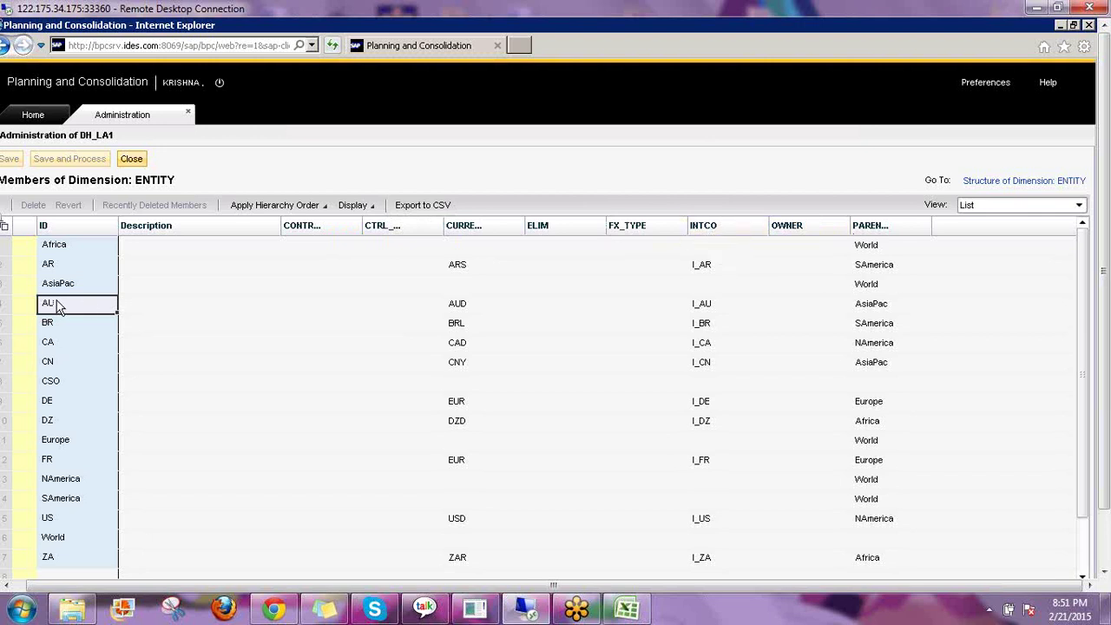
pyautogui.click(711, 311)
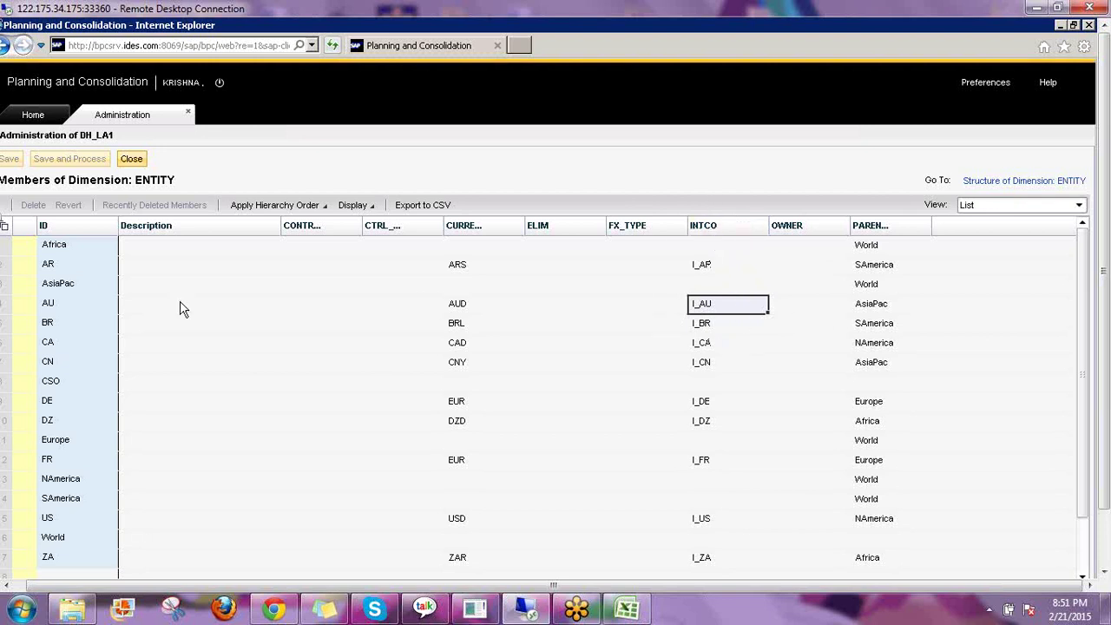
pyautogui.click(48, 311)
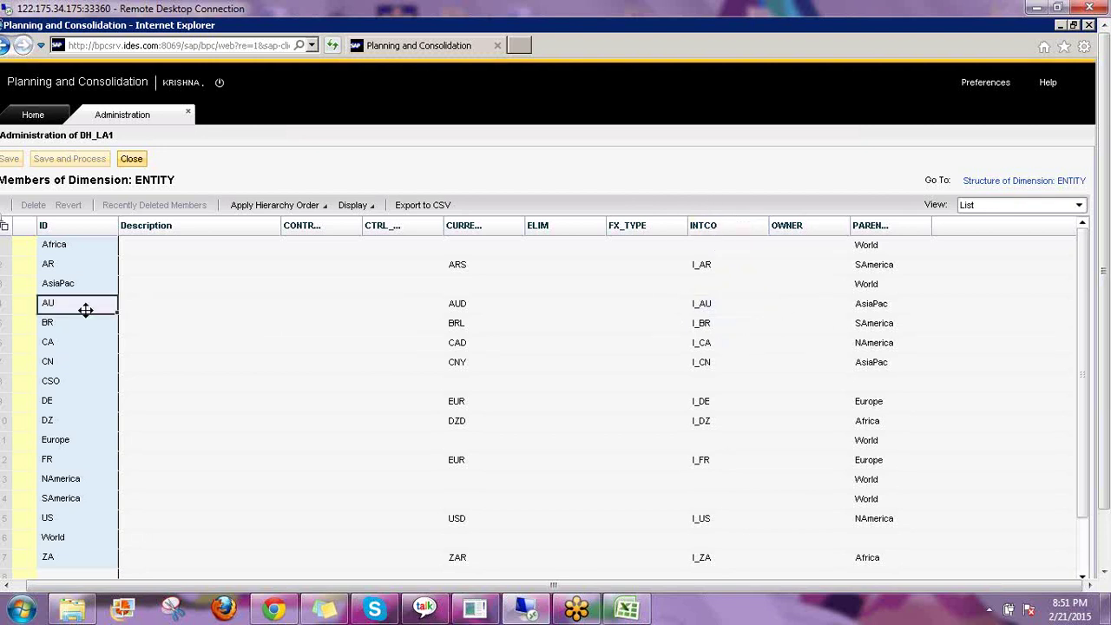
pyautogui.click(710, 308)
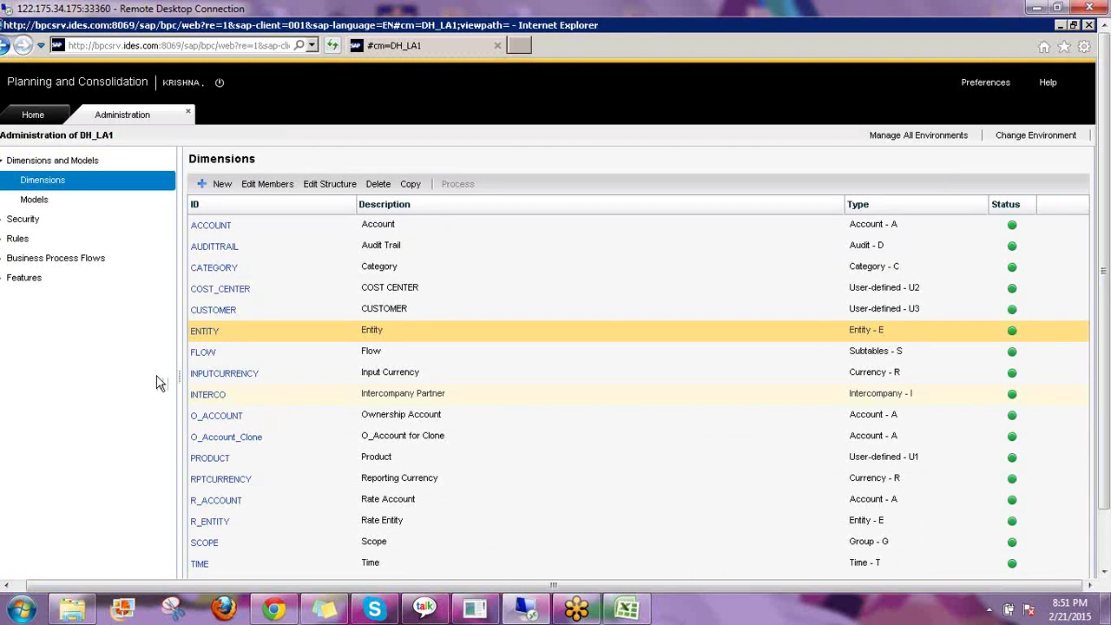
# Step: Open the members of the INTERCO dimension and inspect the I_AU member with its ENTITY property
pyautogui.click(235, 418)
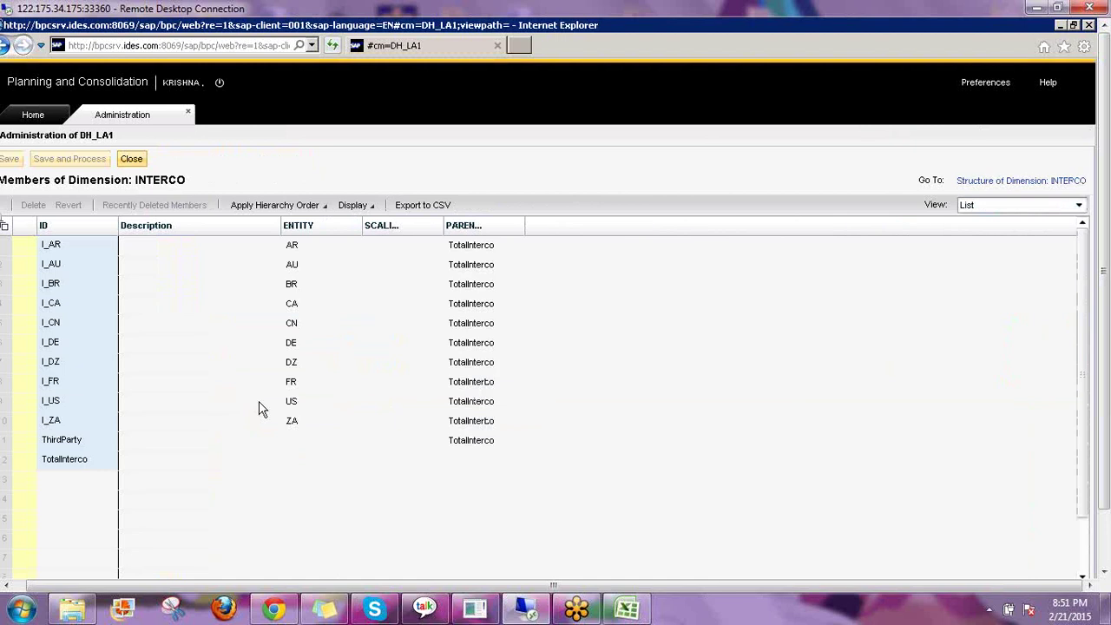
pyautogui.click(63, 265)
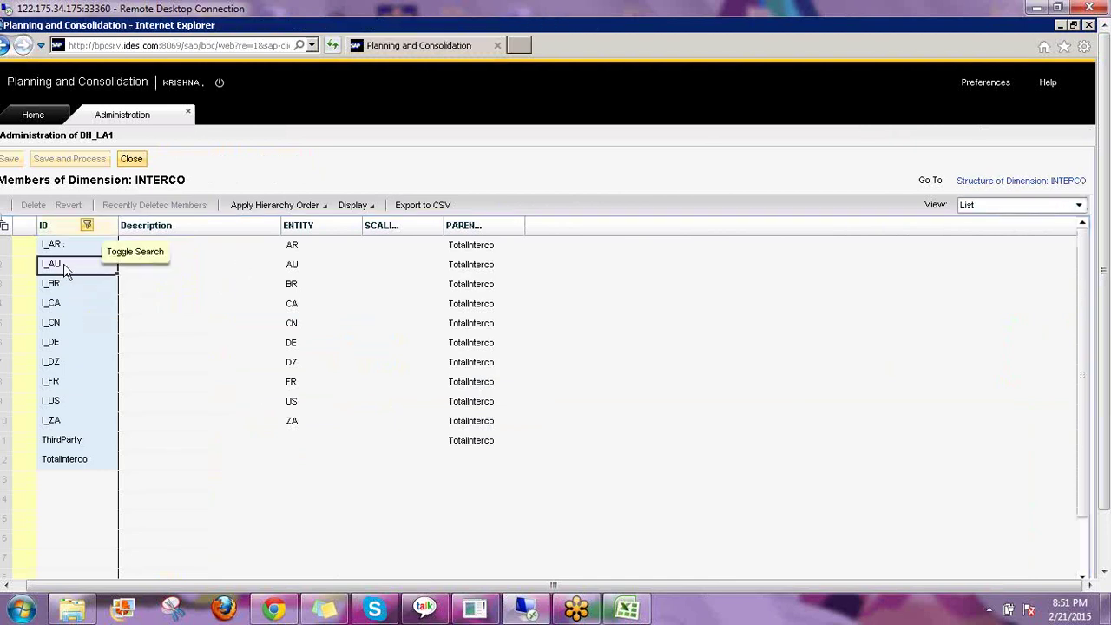
pyautogui.click(304, 264)
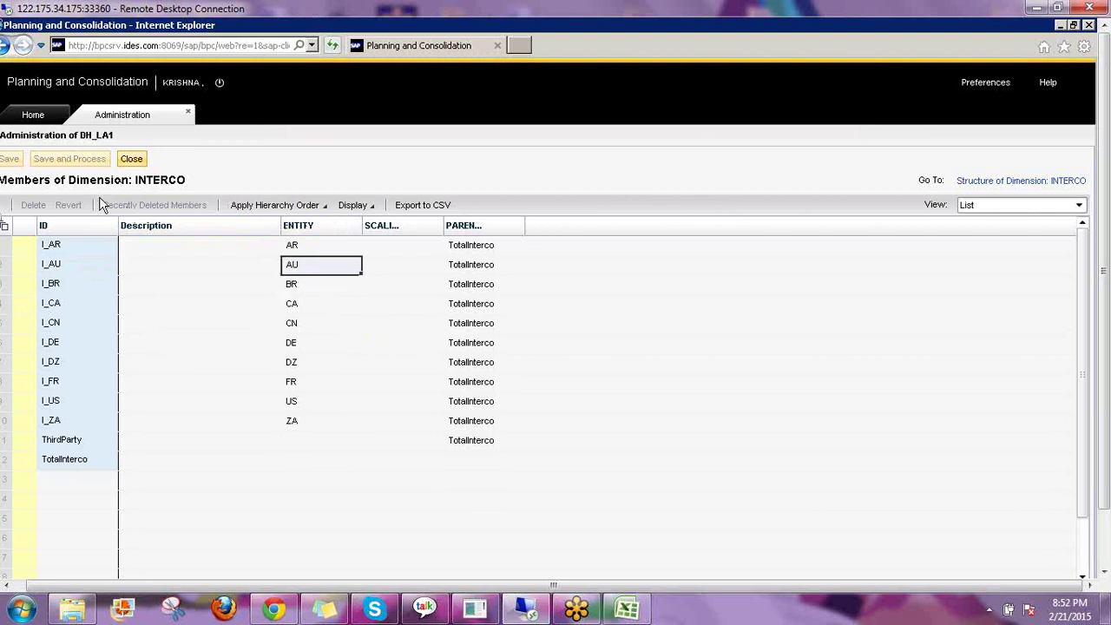
# Step: Switch to the open Excel workbook, insert a new worksheet and enter AU in cell E9
pyautogui.click(628, 612)
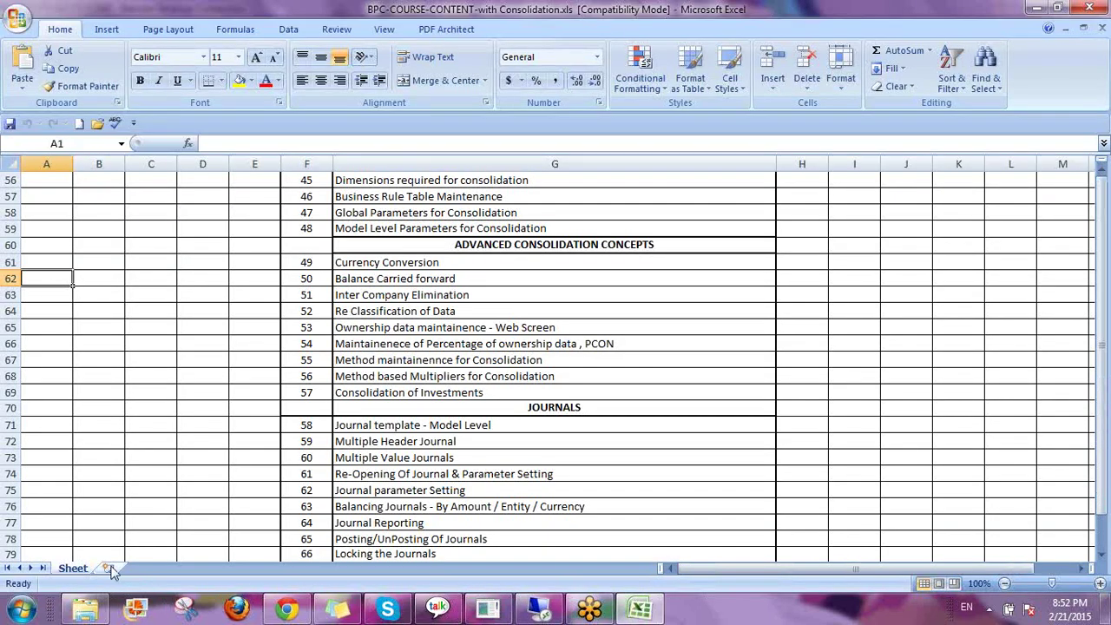
pyautogui.click(118, 567)
pyautogui.click(237, 304)
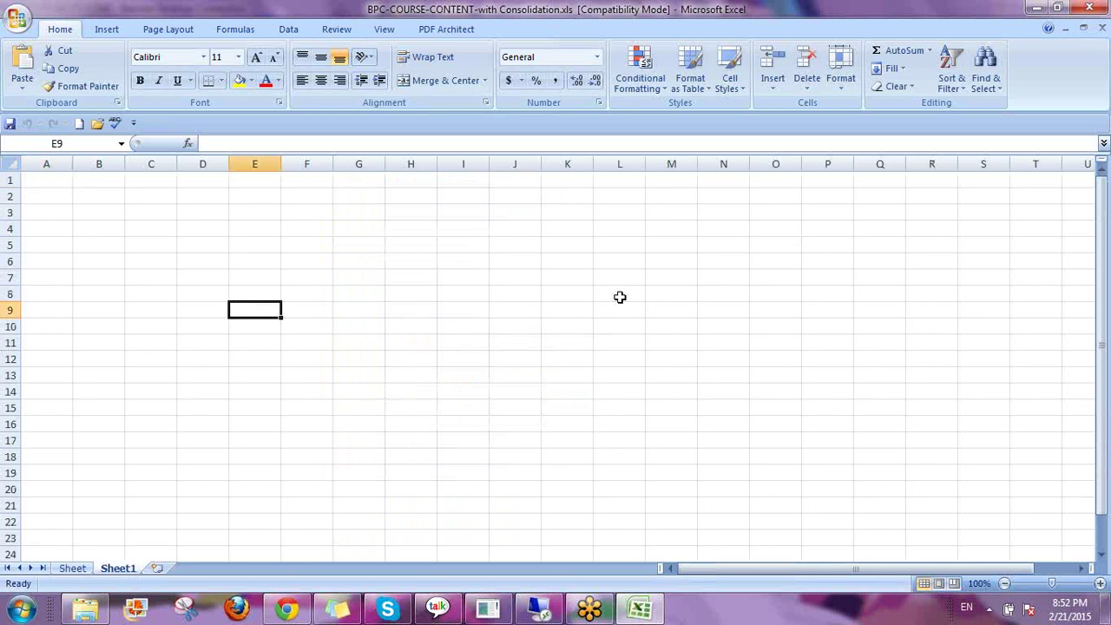
pyautogui.write('AU')
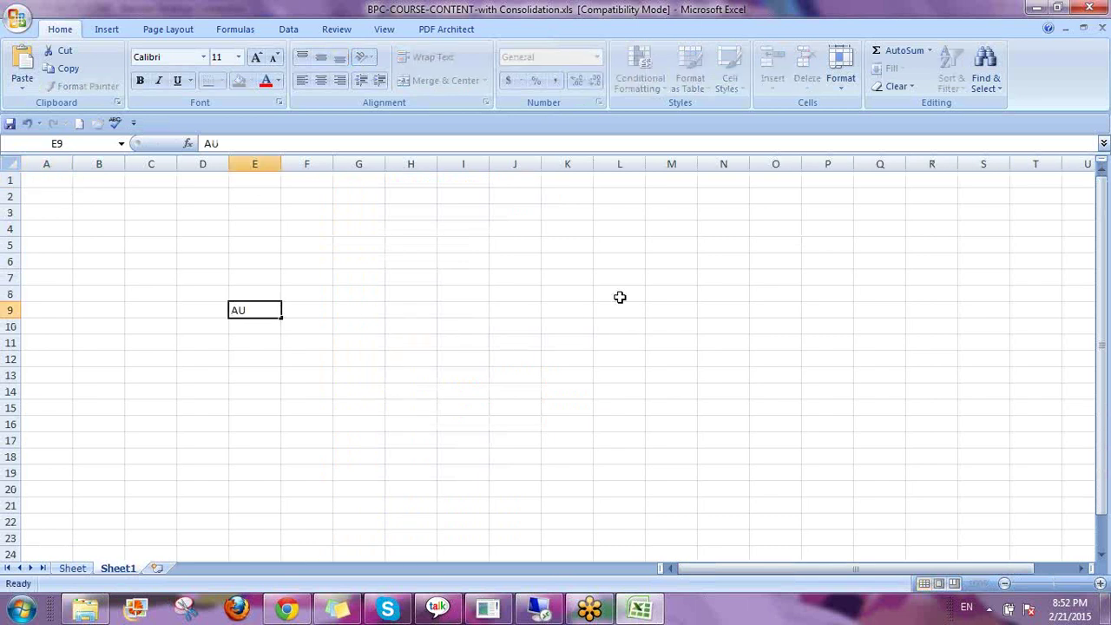
# Step: Enter I in cell G9, in the same row as the AU entry
pyautogui.press('Tab')
pyautogui.press('Tab')
pyautogui.write('I')
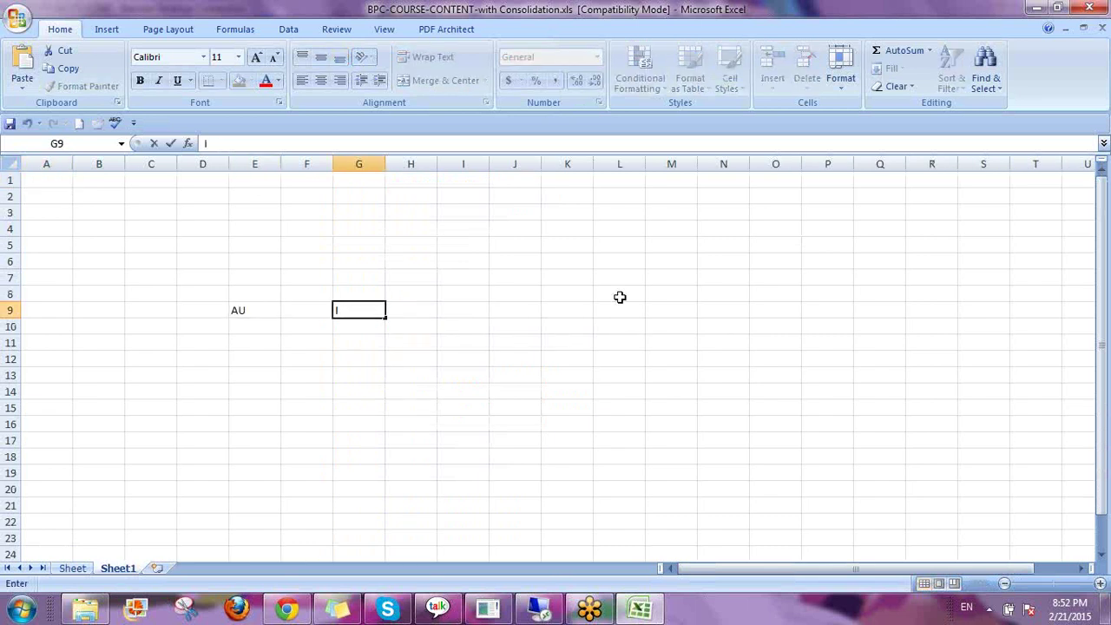
pyautogui.press('Home')
pyautogui.press('Right')
pyautogui.press('Right')
pyautogui.press('Right')
pyautogui.press('Right')
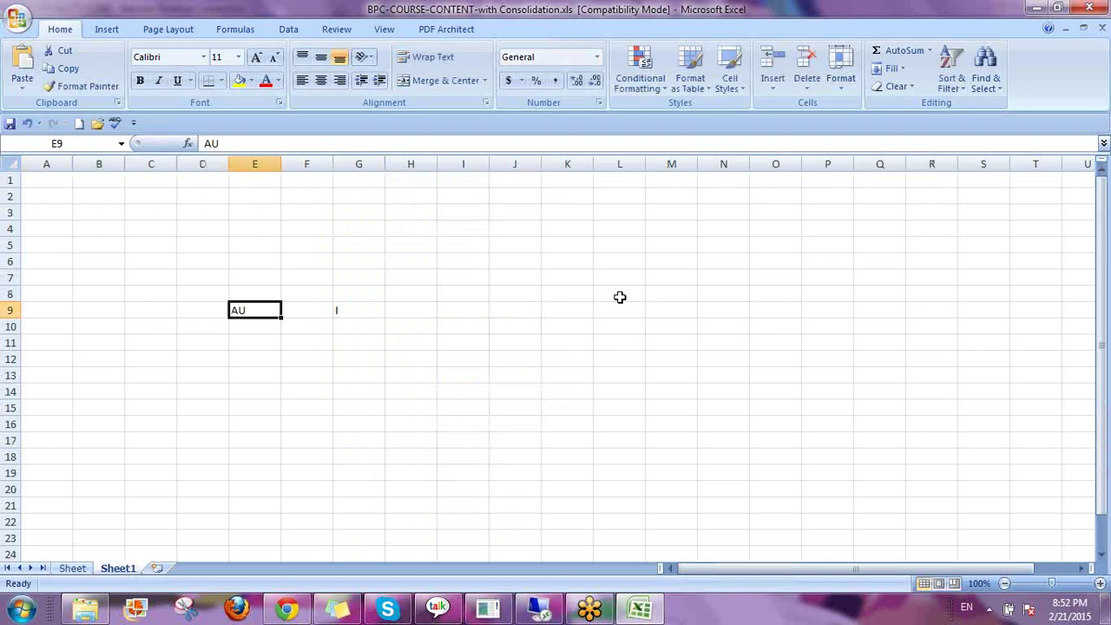
pyautogui.press('Right')
pyautogui.press('Right')
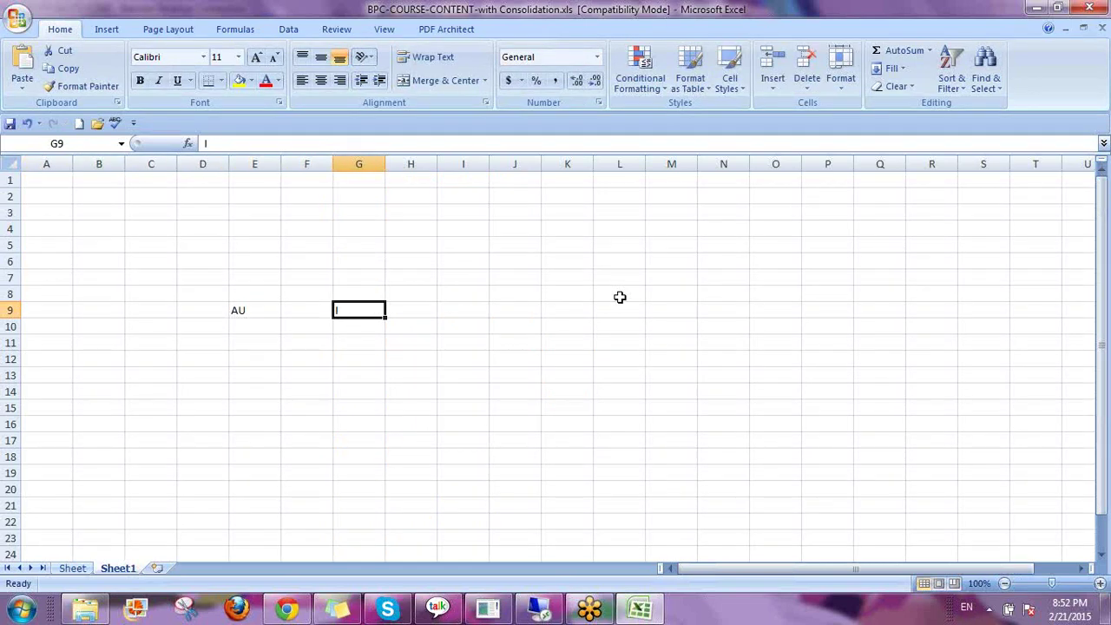
# Step: Complete the intercompany entry in cell G9 so that it reads I_AU
pyautogui.click(603, 179)
pyautogui.click(518, 228)
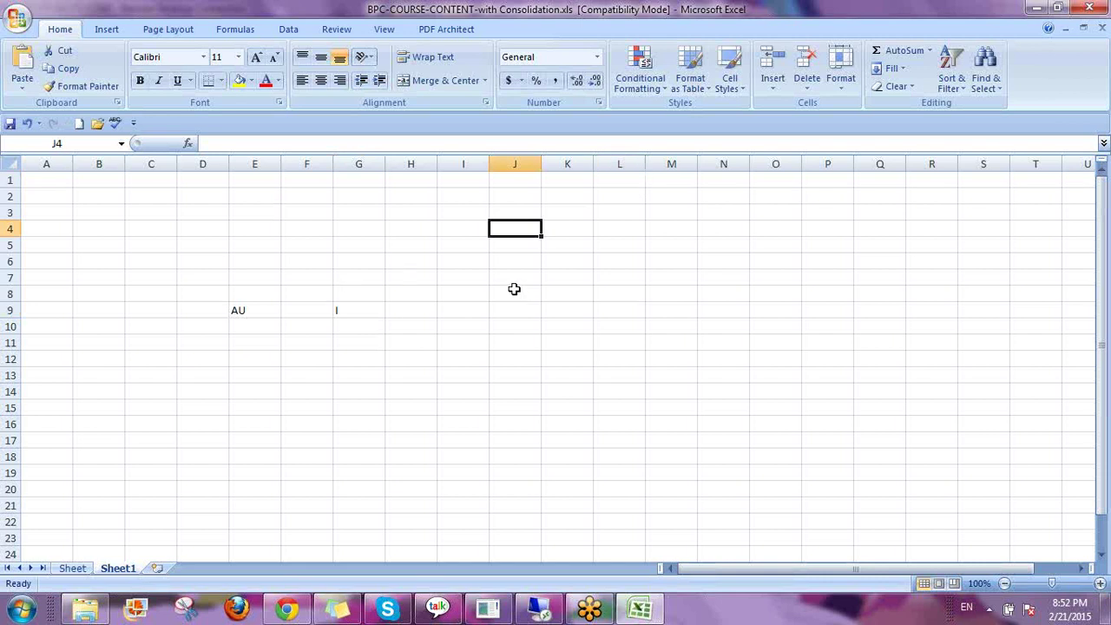
pyautogui.click(373, 309)
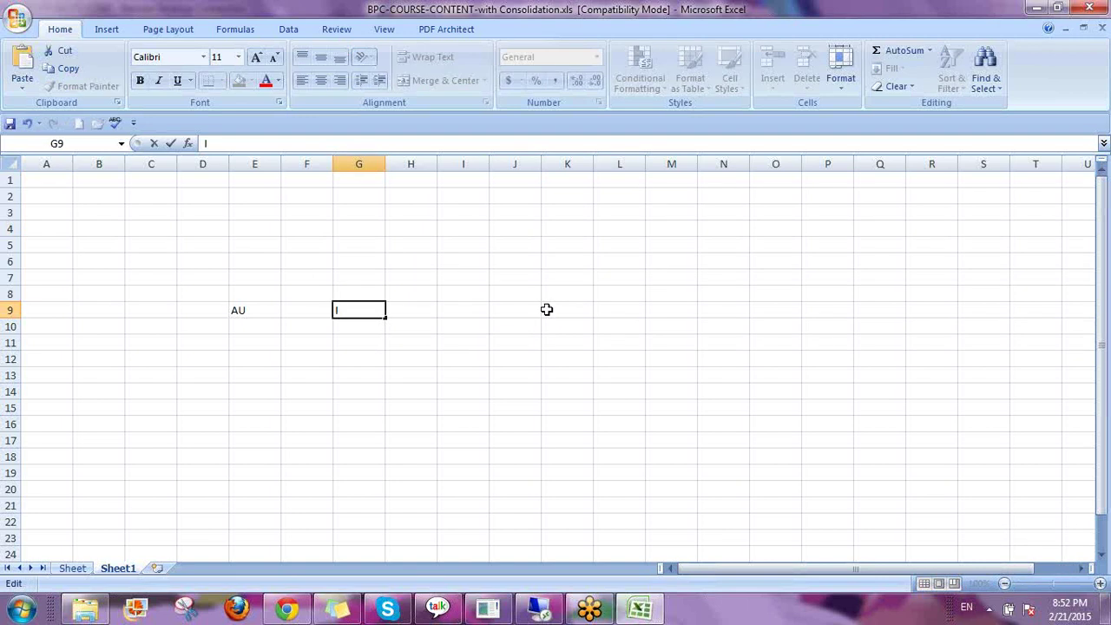
pyautogui.write('_AU')
pyautogui.press('Return')
# Step: Enter the account label REC in cell F9, between the AU entity and its intercompany member
pyautogui.press('Up')
pyautogui.press('Left')
pyautogui.press('Left')
pyautogui.press('Right')
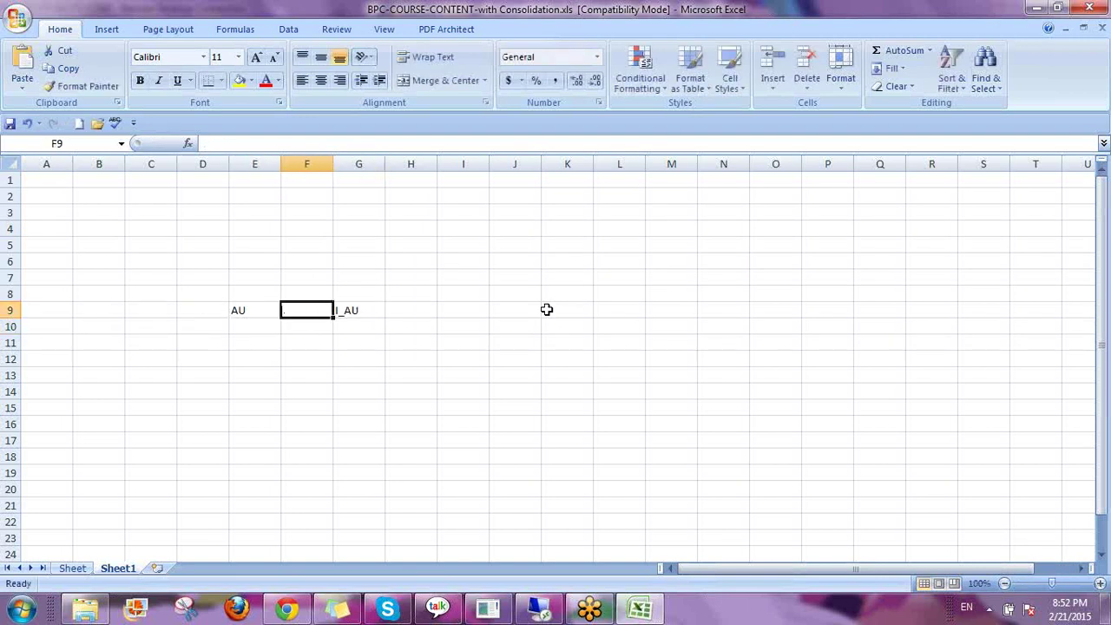
pyautogui.write('REC')
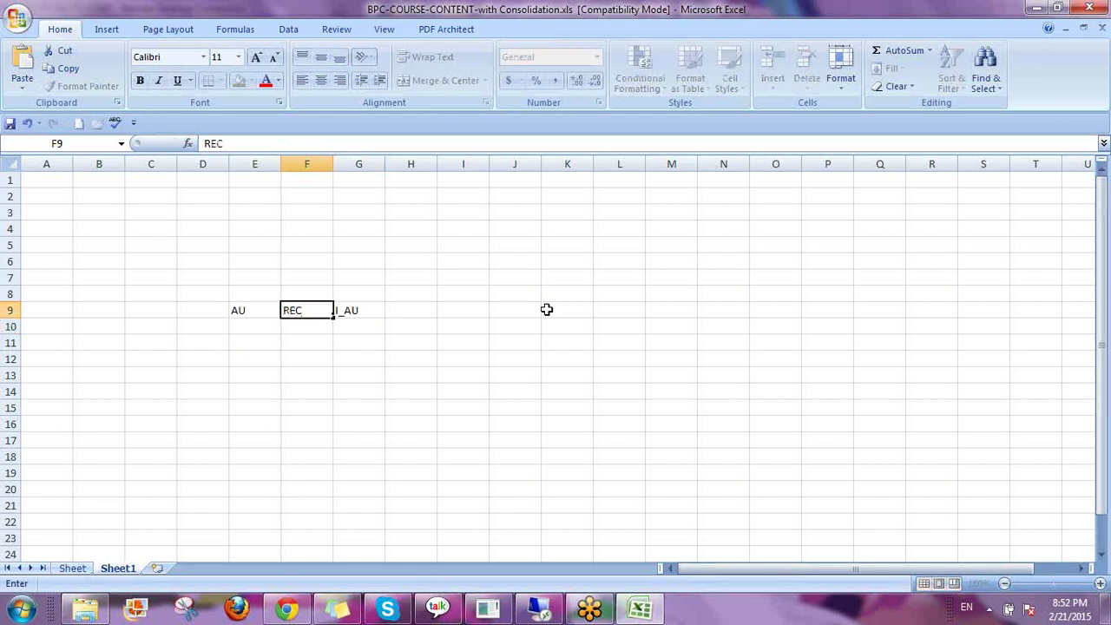
pyautogui.press('Return')
# Step: Enter the receivable amount 1000 in cell I9 of the AU row
pyautogui.press('Up')
pyautogui.press('Right')
pyautogui.press('Right')
pyautogui.press('Right')
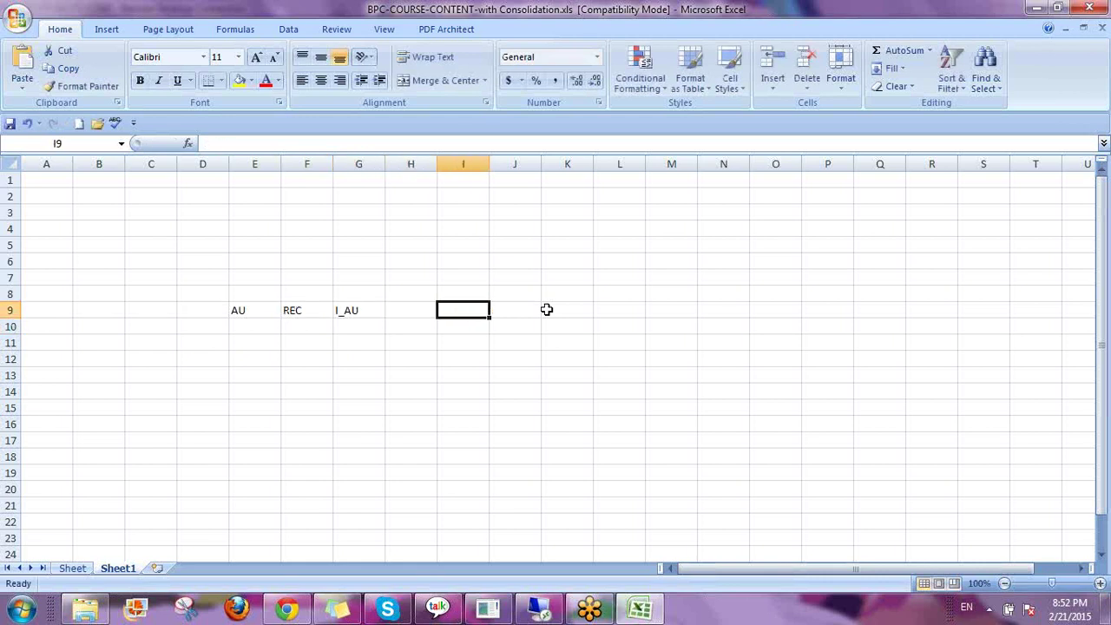
pyautogui.write('1000')
pyautogui.press('Return')
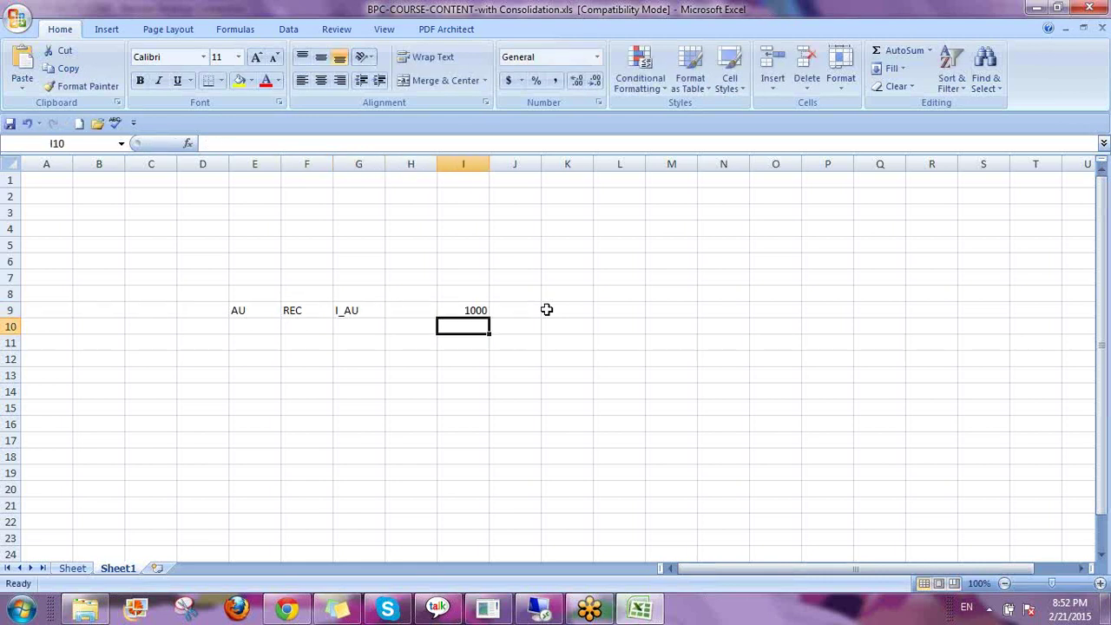
# Step: Change the intercompany member in cell G9 to I_CN
pyautogui.press('Down')
pyautogui.press('Down')
pyautogui.press('Left')
pyautogui.press('Left')
pyautogui.press('Left')
pyautogui.press('Left')
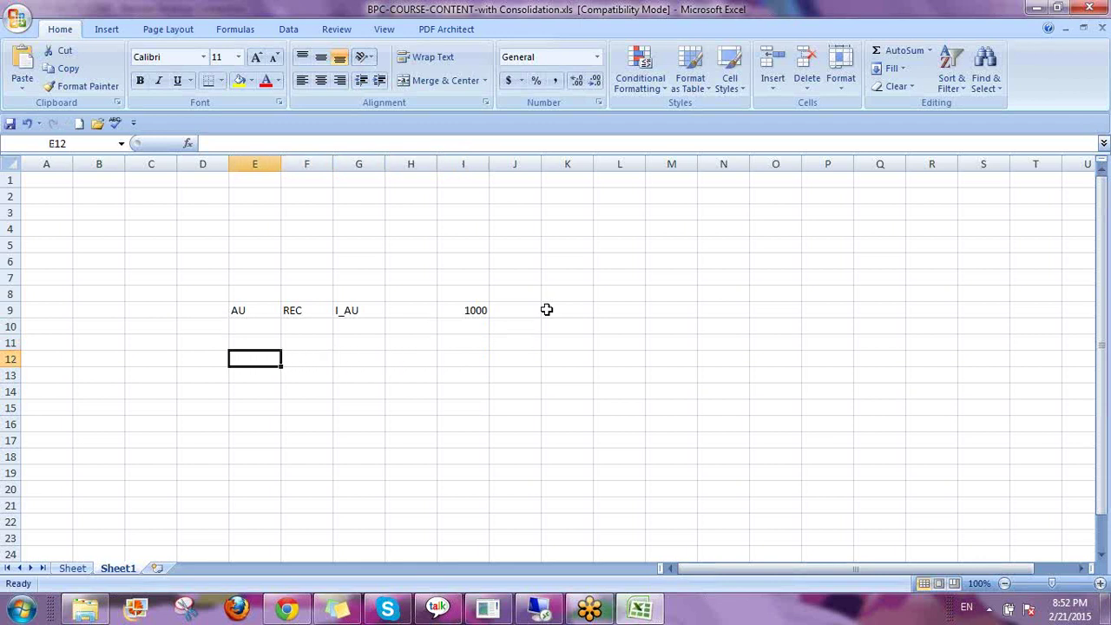
pyautogui.press('Right')
pyautogui.press('Right')
pyautogui.press('Up')
pyautogui.press('Up')
pyautogui.press('Up')
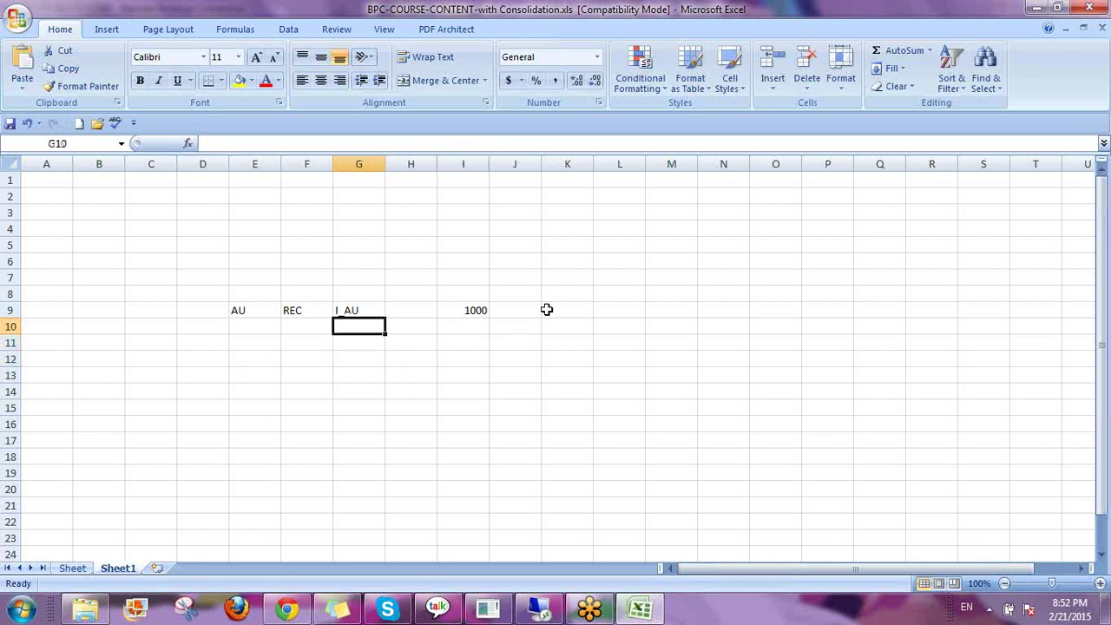
pyautogui.press('F2')
pyautogui.press('BackSpace')
pyautogui.press('BackSpace')
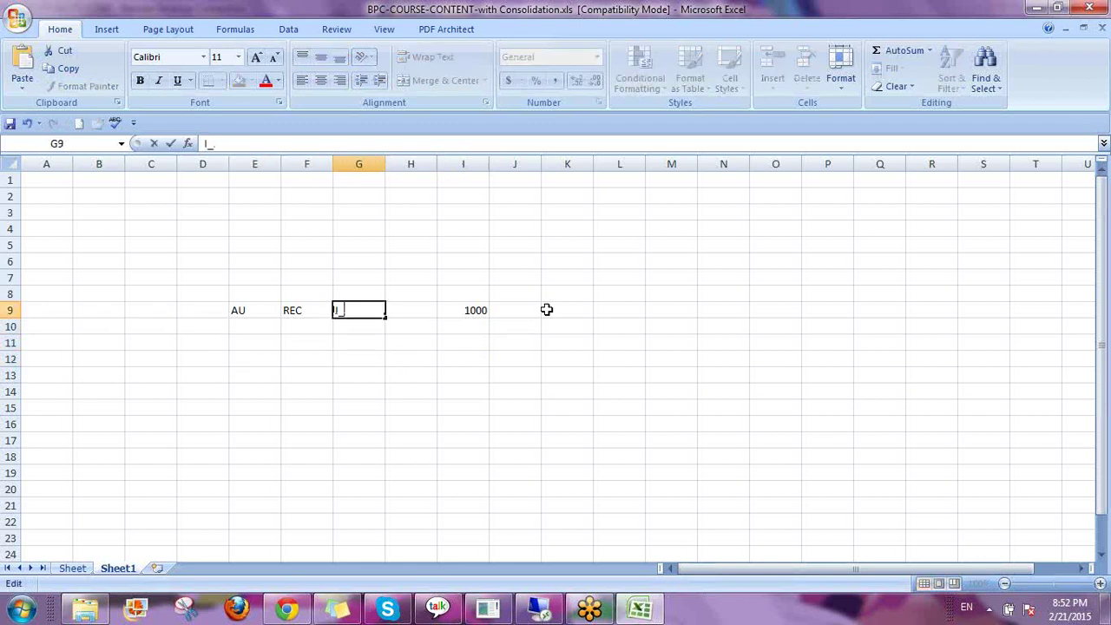
pyautogui.write('CN')
pyautogui.press('Return')
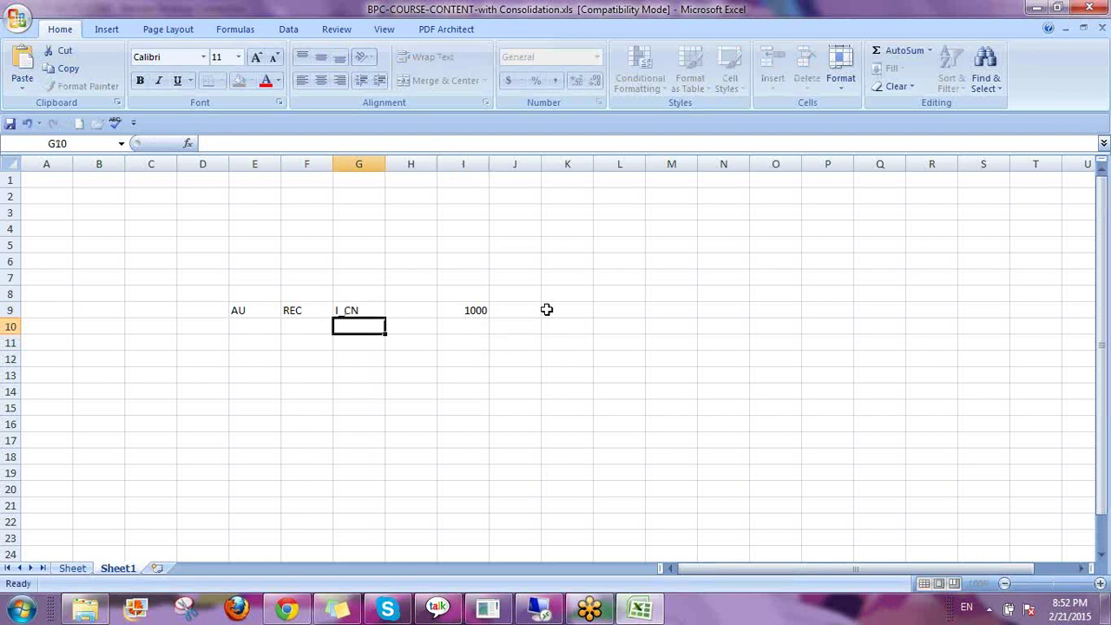
# Step: Start the counterpart row by entering CN in cell E13 and PAY in cell F13
pyautogui.press('Down')
pyautogui.press('Down')
pyautogui.press('Down')
pyautogui.press('Left')
pyautogui.press('Left')
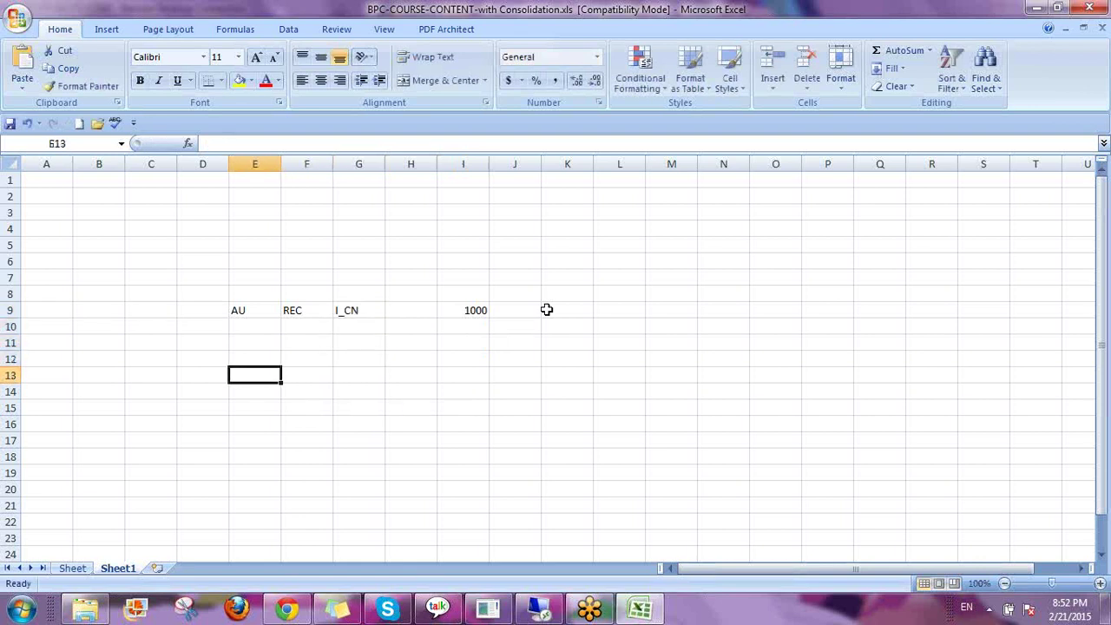
pyautogui.write('cn')
pyautogui.hotkey('ctrl', 'Return')
pyautogui.write('CN')
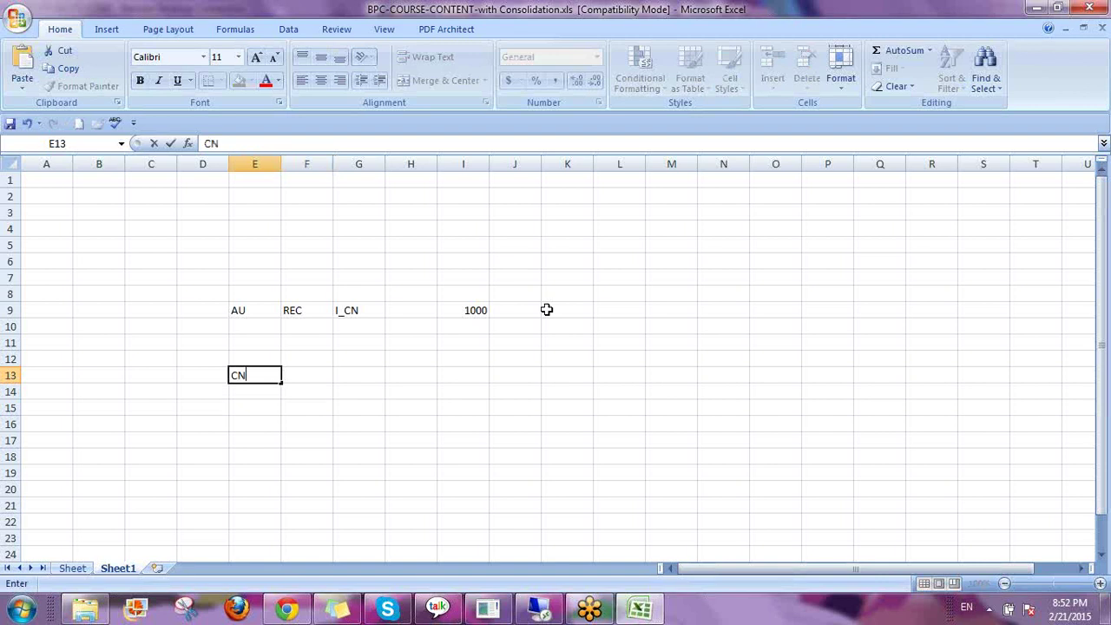
pyautogui.press('Tab')
pyautogui.write('PAY')
pyautogui.press('Tab')
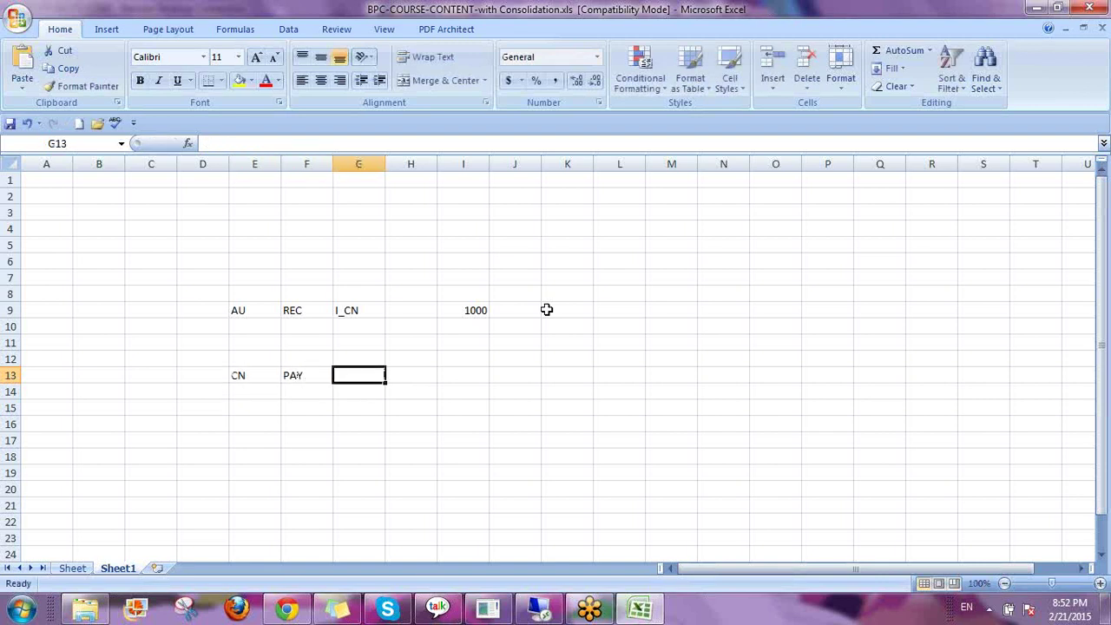
# Step: Complete the CN row with intercompany member I_AU in cell G13 and amount -1000 in cell I13
pyautogui.write('I_')
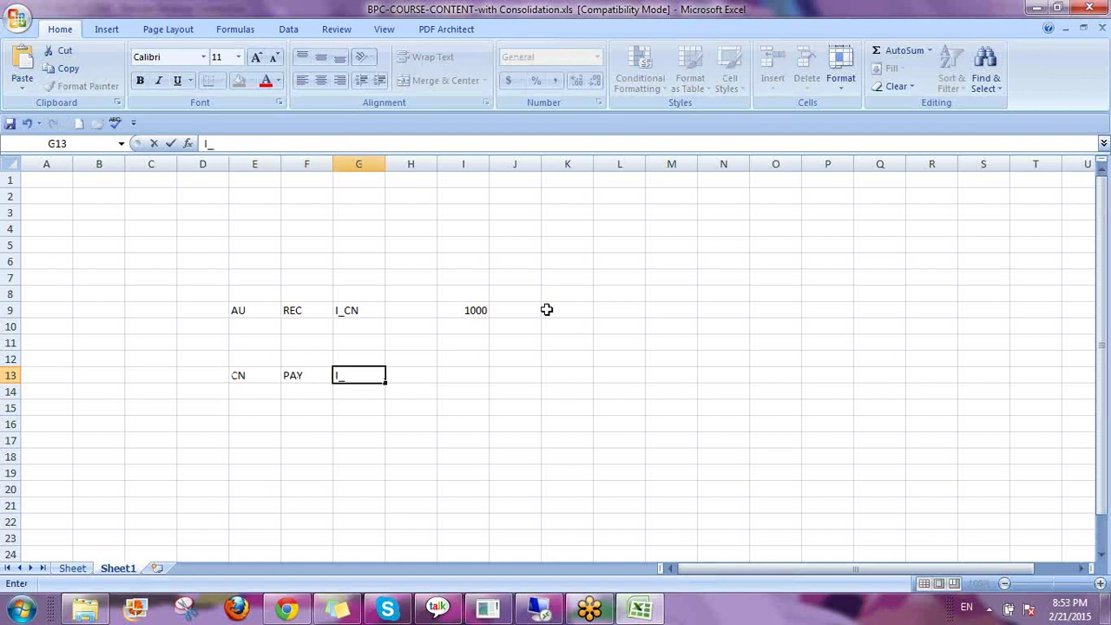
pyautogui.write('AU')
pyautogui.press('Tab')
pyautogui.press('Tab')
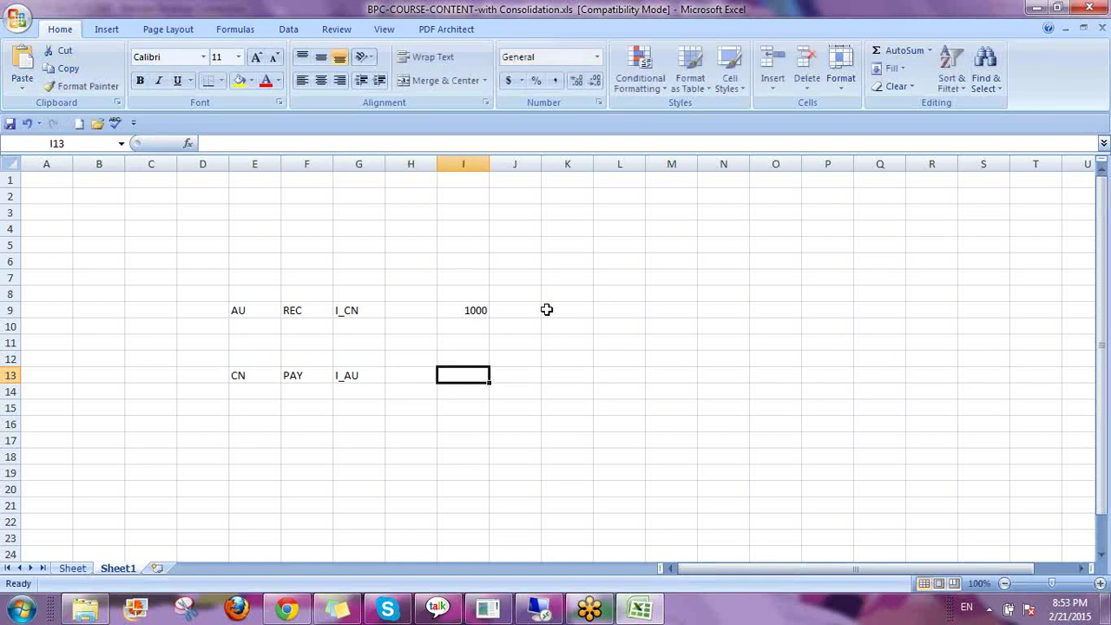
pyautogui.write('-1000')
pyautogui.press('Return')
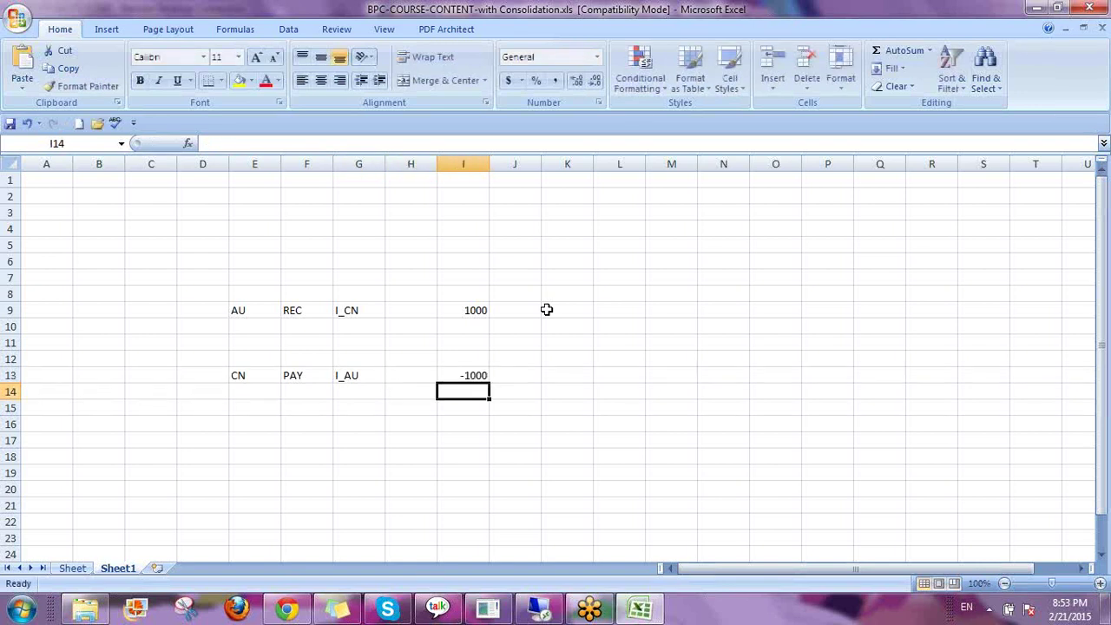
# Step: Compare the CN payable row with the AU receivable row, from the entity cells across to the amounts
pyautogui.press('Up')
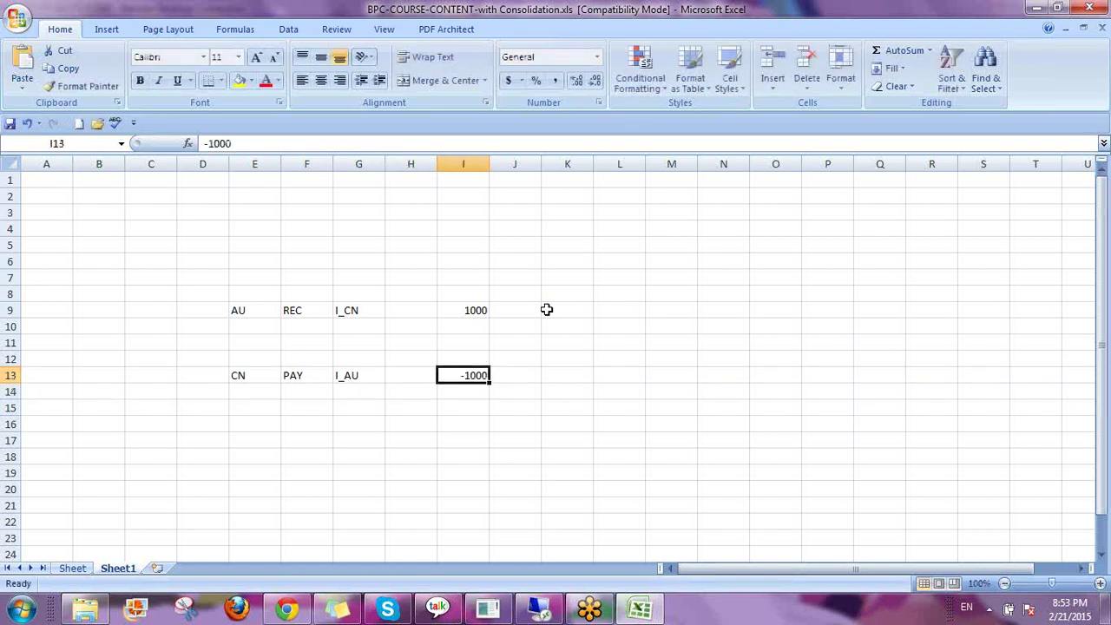
pyautogui.press('Left')
pyautogui.press('Left')
pyautogui.press('Left')
pyautogui.press('Left')
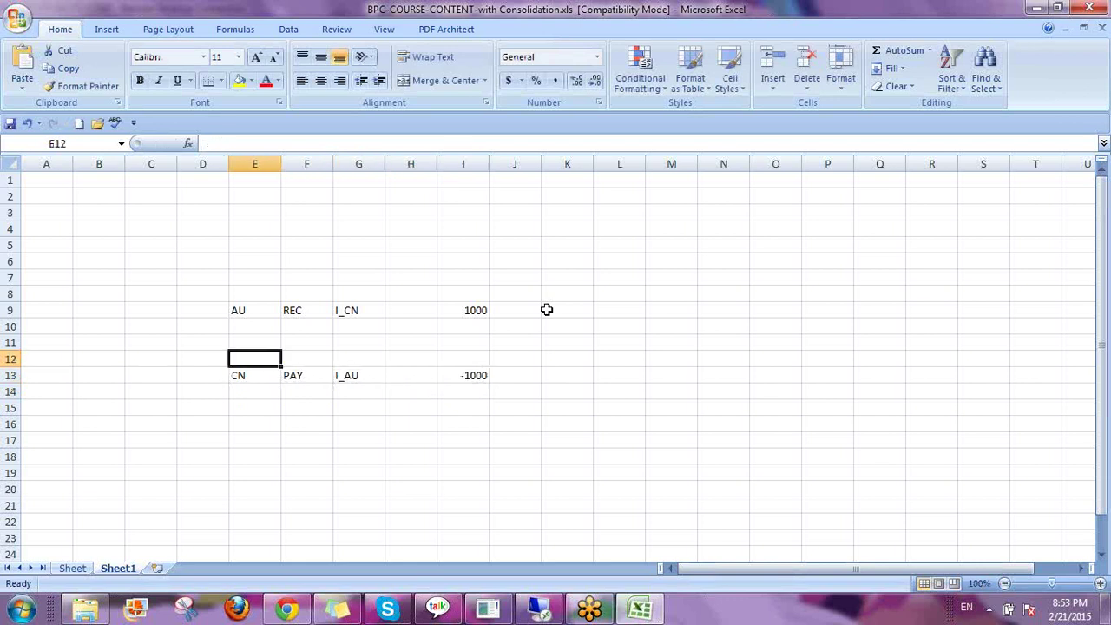
pyautogui.press('Up')
pyautogui.press('Up')
pyautogui.press('Up')
pyautogui.press('Up')
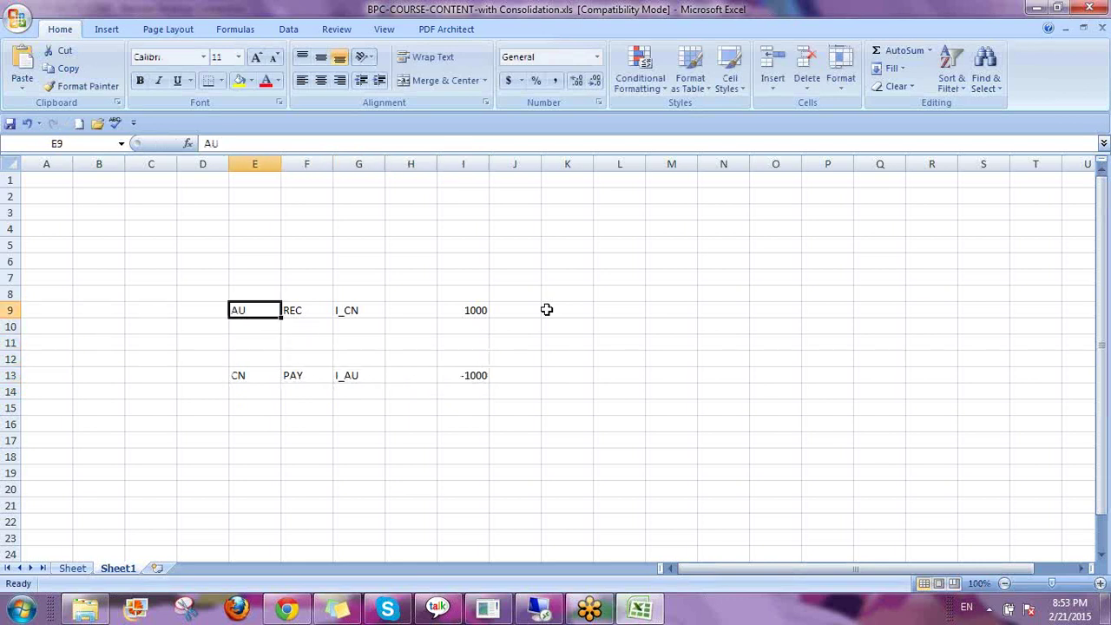
pyautogui.press('Right')
pyautogui.press('Right')
pyautogui.press('Right')
pyautogui.press('Right')
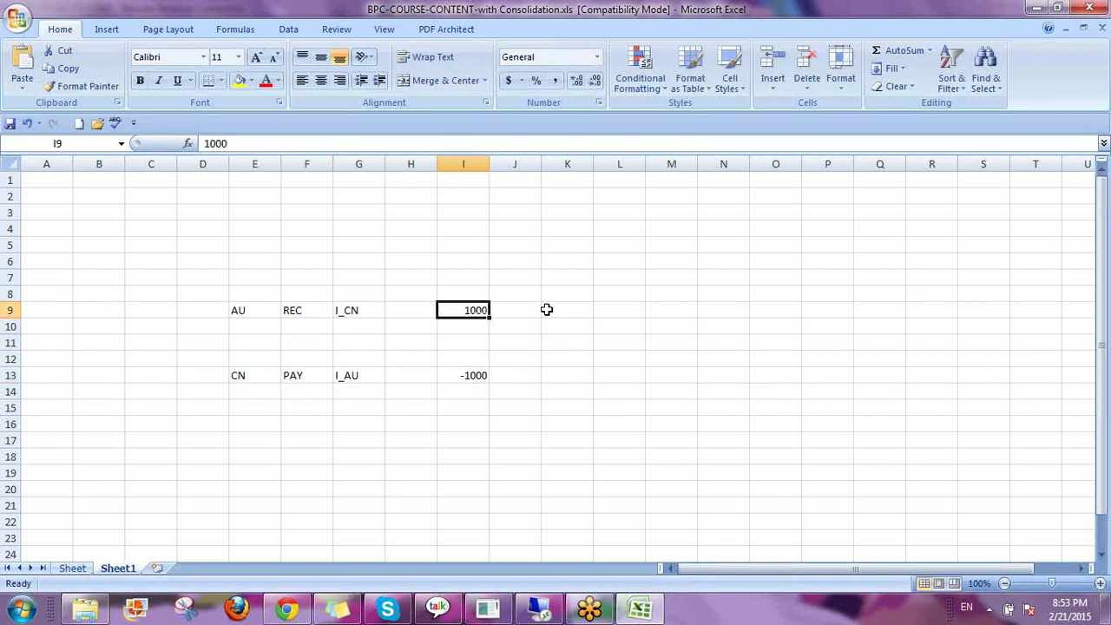
# Step: Label the AU row as Co code in cell C9
pyautogui.press('Left')
pyautogui.press('Left')
pyautogui.press('Left')
pyautogui.press('Left')
pyautogui.press('Left')
pyautogui.press('Left')
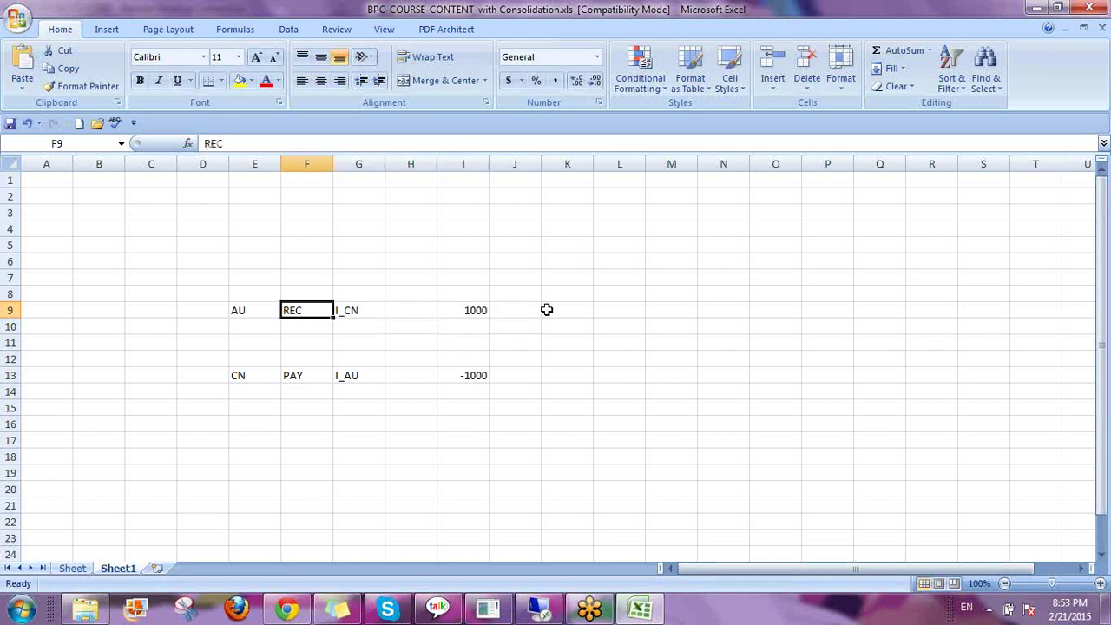
pyautogui.write('Co')
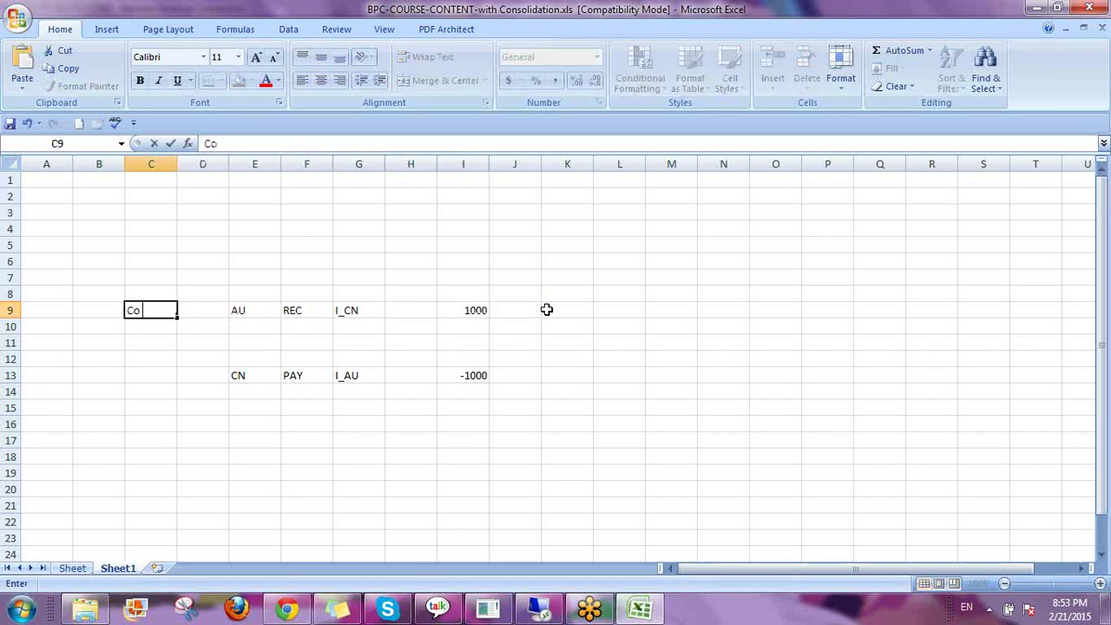
pyautogui.write(' occ')
pyautogui.press('BackSpace')
pyautogui.press('BackSpace')
pyautogui.press('BackSpace')
pyautogui.write('code')
pyautogui.press('Return')
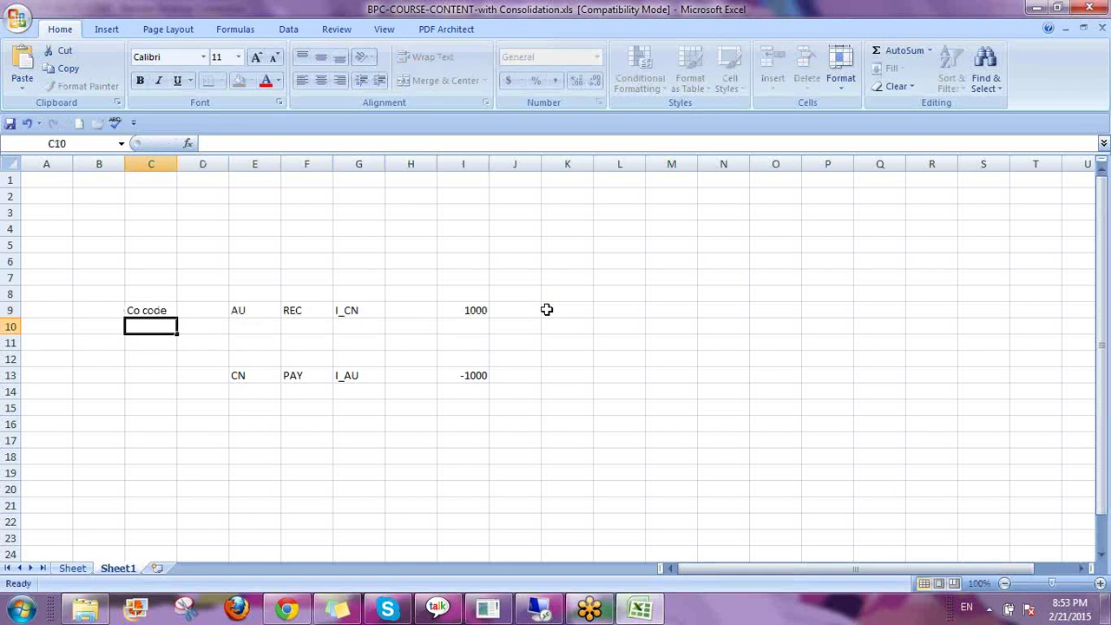
# Step: Copy the Co code label from C9 to C13 for the CN row
pyautogui.press('Up')
pyautogui.hotkey('ctrl', 'c')
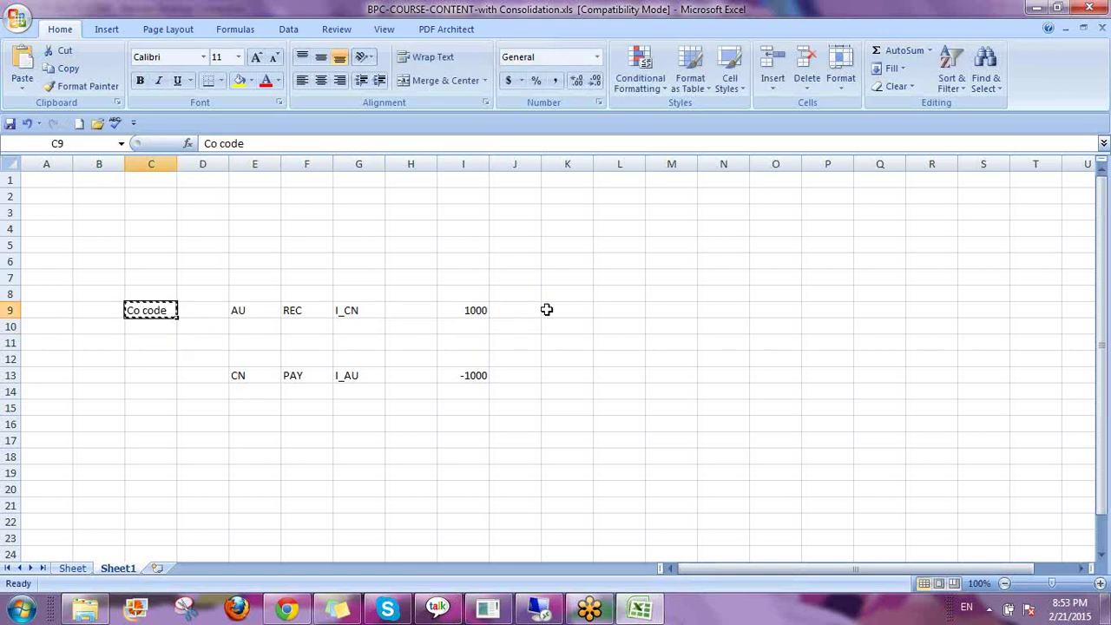
pyautogui.press('Down')
pyautogui.press('Down')
pyautogui.press('Down')
pyautogui.press('Down')
pyautogui.hotkey('ctrl', 'v')
pyautogui.press('Escape')
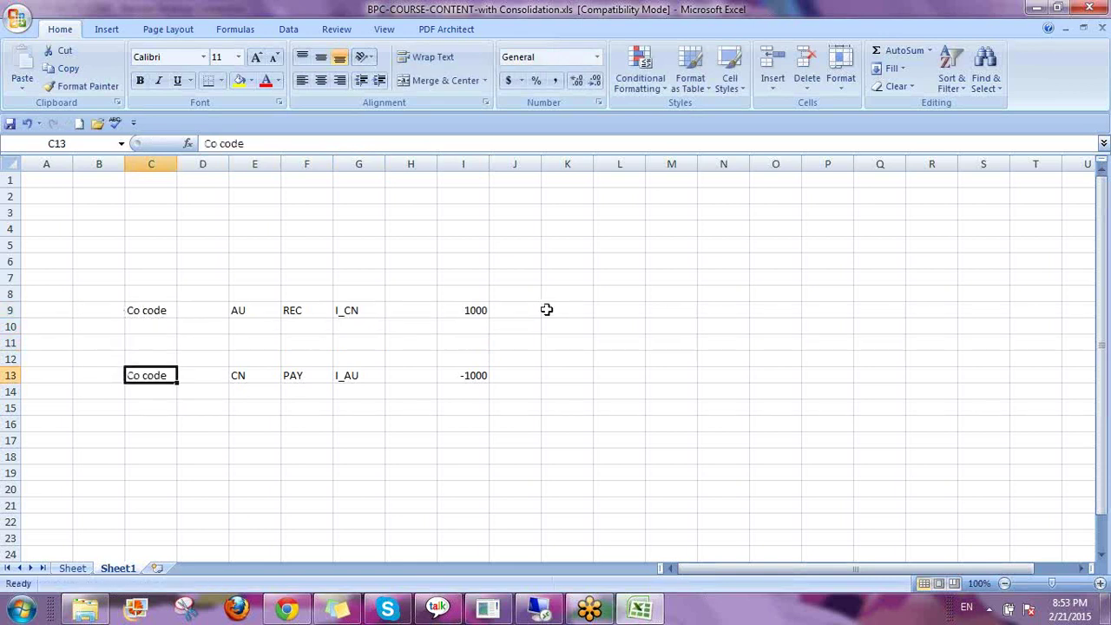
# Step: Enter the group label Grp in cell B11, between the two company code rows
pyautogui.press('Up')
pyautogui.press('Up')
pyautogui.press('Left')
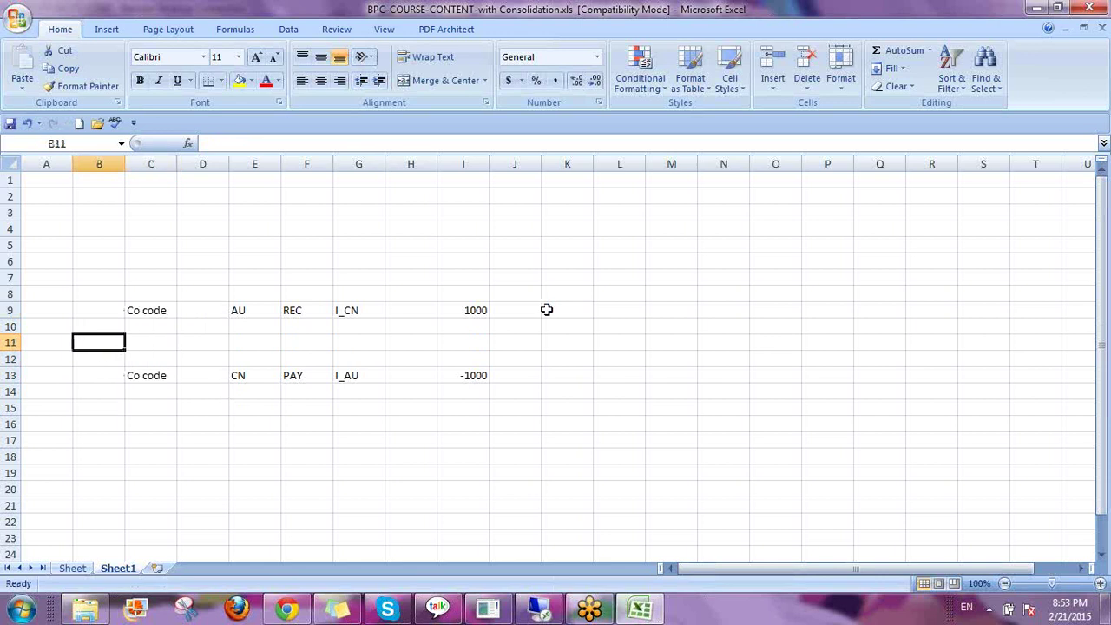
pyautogui.press('Left')
pyautogui.press('Right')
pyautogui.write('A')
pyautogui.press('Left')
pyautogui.press('Right')
pyautogui.write('Grp')
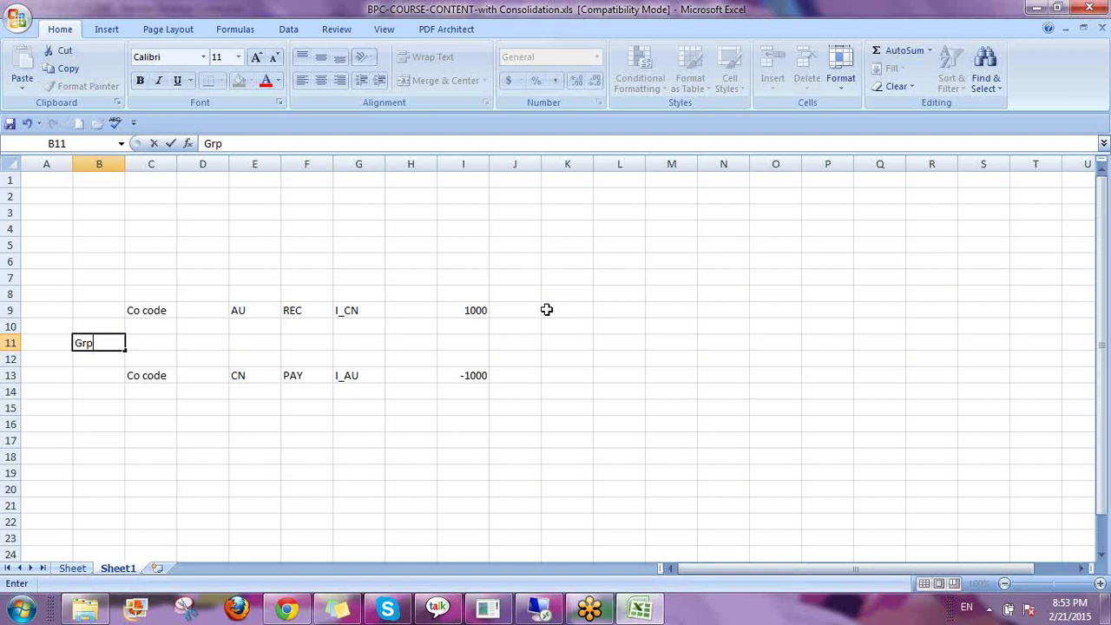
pyautogui.press('Return')
# Step: Examine how the Co code labels in C9 and C13 relate to the Grp label
pyautogui.press('Right')
pyautogui.press('Up')
pyautogui.press('Up')
pyautogui.press('Up')
pyautogui.press('Down')
pyautogui.press('Down')
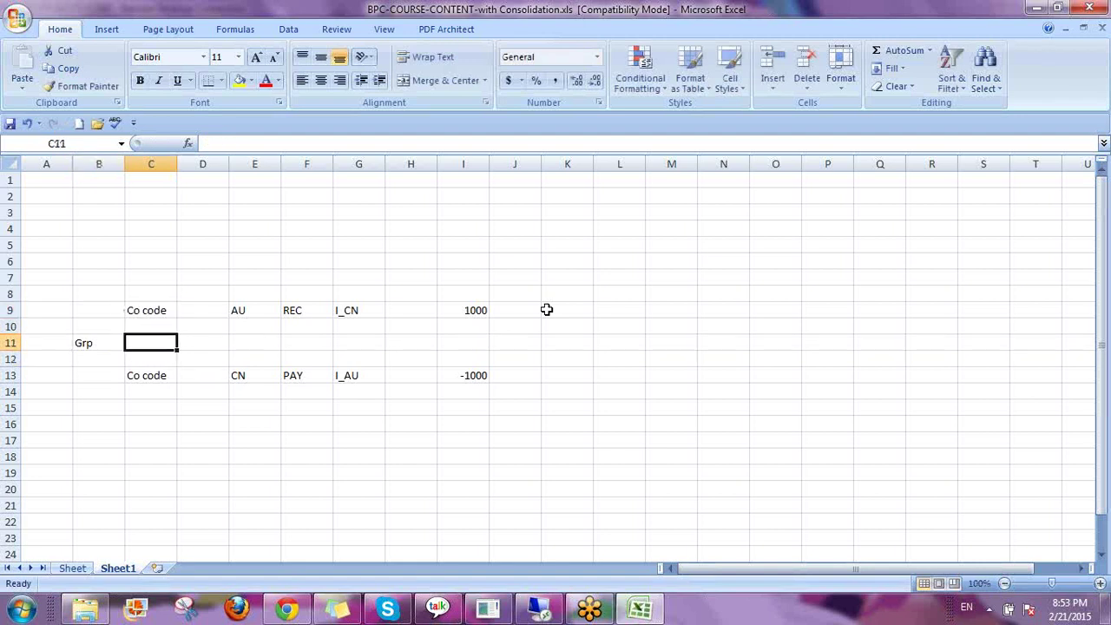
pyautogui.press('Down')
pyautogui.press('Down')
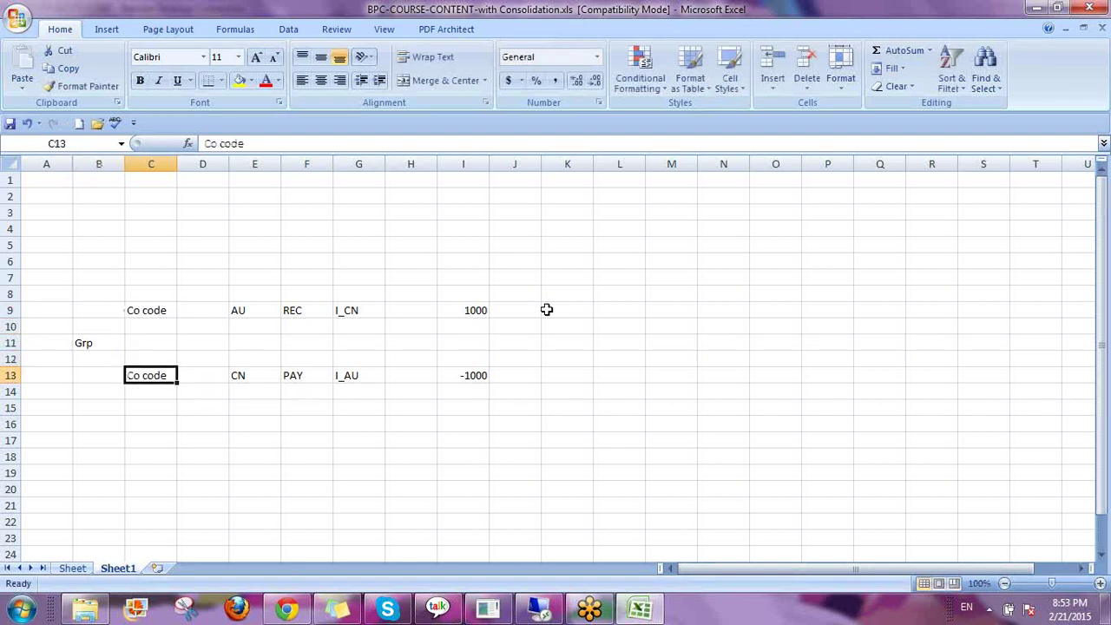
pyautogui.press('Left')
pyautogui.press('Up')
pyautogui.press('Up')
pyautogui.press('Right')
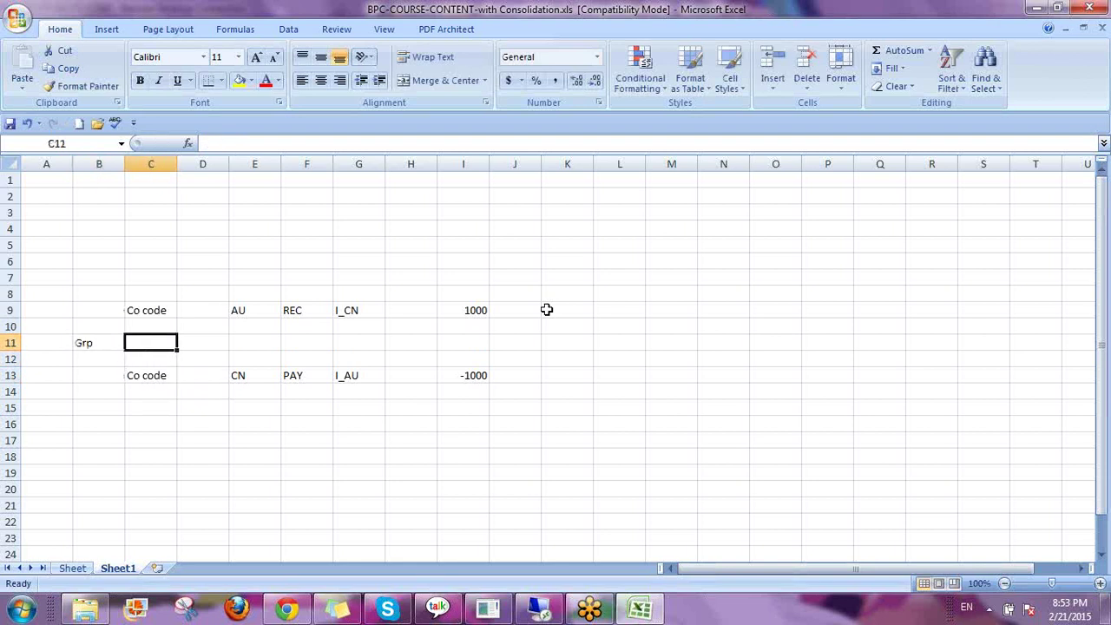
# Step: Compare the receivable amount in I9 with the payable amount in I13
pyautogui.press('Right')
pyautogui.press('Right')
pyautogui.press('Right')
pyautogui.press('Right')
pyautogui.press('Right')
pyautogui.press('Up')
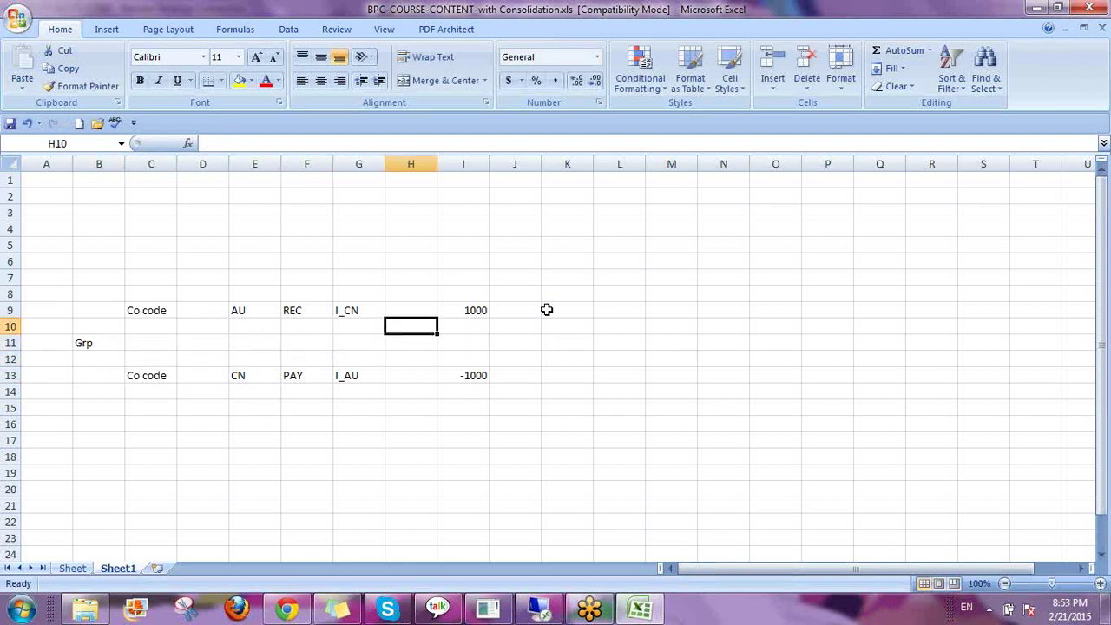
pyautogui.press('Up')
pyautogui.press('Right')
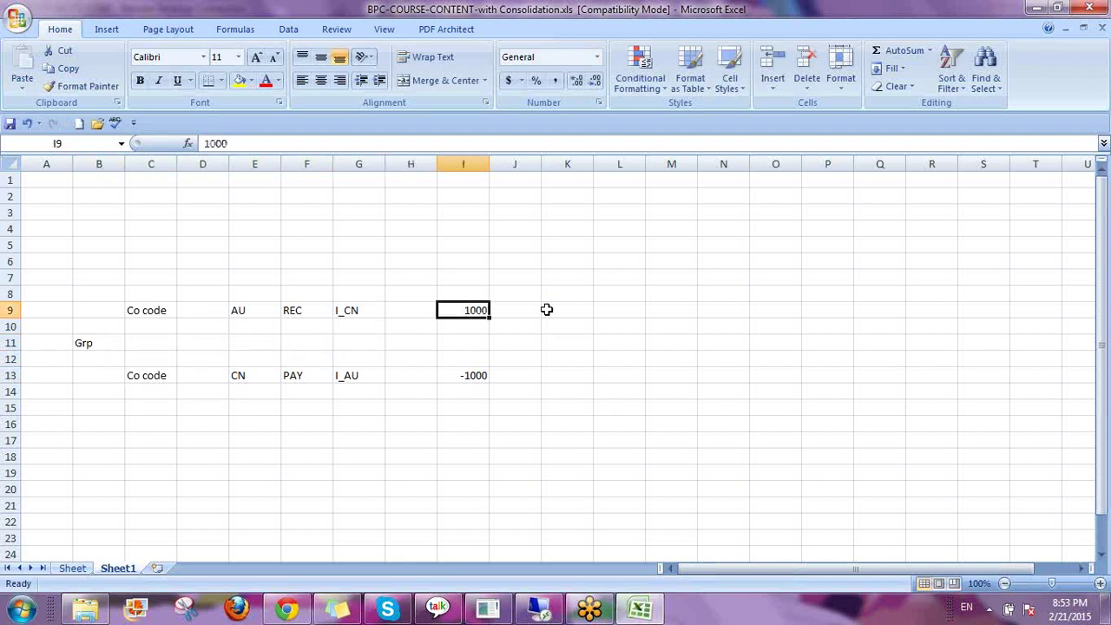
pyautogui.press('Down')
pyautogui.press('Down')
pyautogui.press('Down')
pyautogui.press('Down')
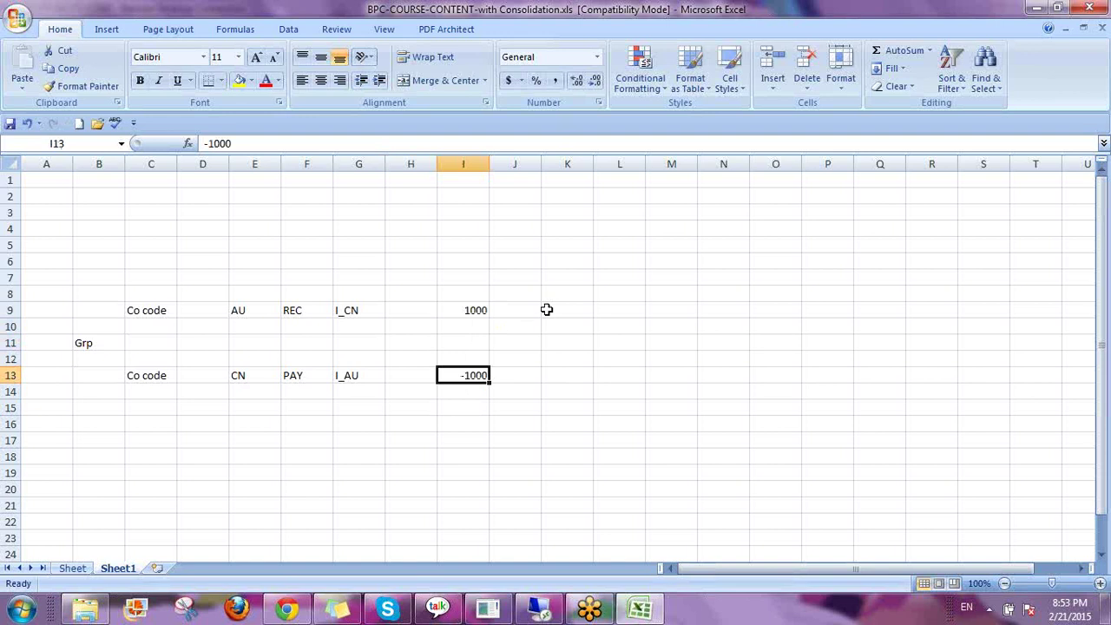
# Step: Examine the Grp level in row 11 against the intercompany members of both company rows
pyautogui.press('Left')
pyautogui.press('Left')
pyautogui.press('Left')
pyautogui.press('Left')
pyautogui.press('Left')
pyautogui.press('Left')
pyautogui.press('Left')
pyautogui.press('Up')
pyautogui.press('Up')
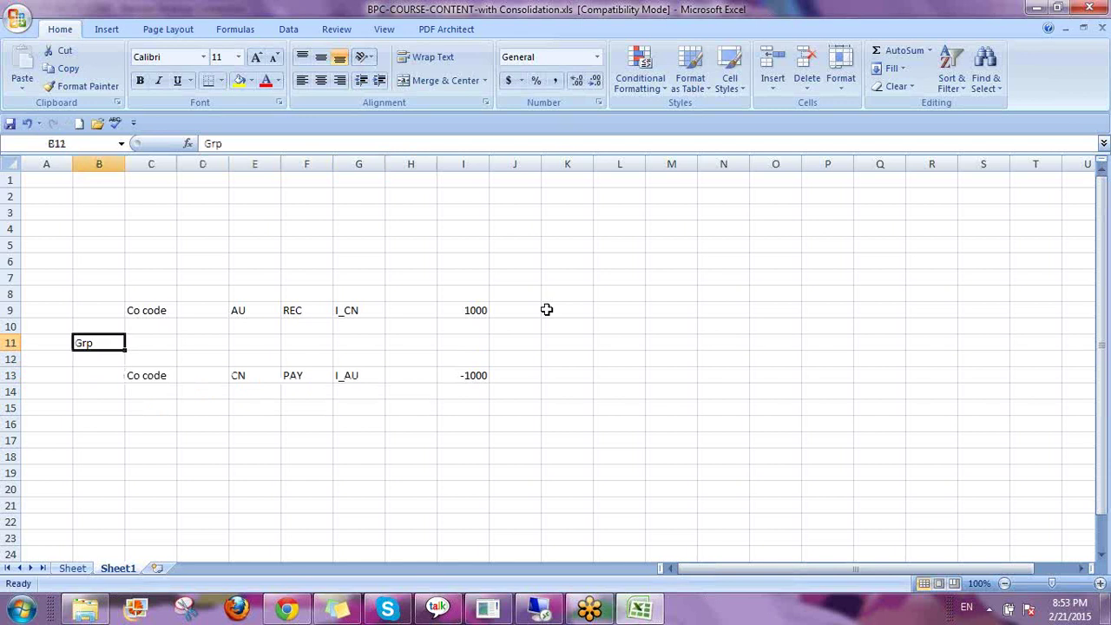
pyautogui.press('Right')
pyautogui.press('Right')
pyautogui.press('Right')
pyautogui.press('Right')
pyautogui.press('Right')
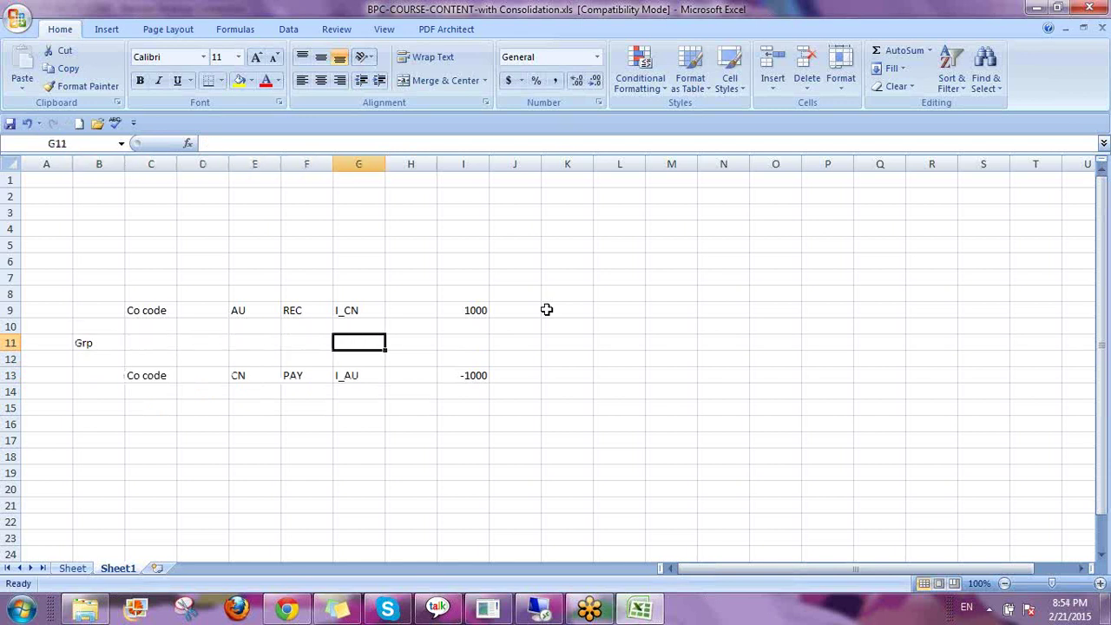
# Step: Examine row 11 back to the Grp label in B11
pyautogui.press('Left')
pyautogui.press('Left')
pyautogui.press('Left')
pyautogui.press('Left')
pyautogui.press('Left')
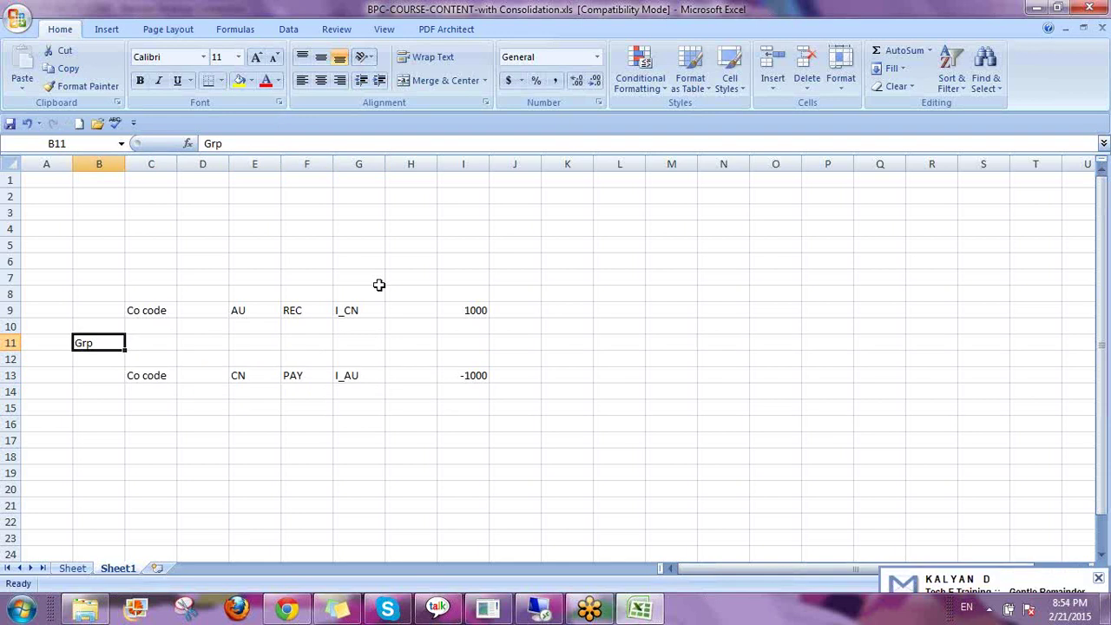
# Step: Highlight the intercompany members I_CN in G9 and I_AU in G13 with a yellow fill
pyautogui.click(354, 310)
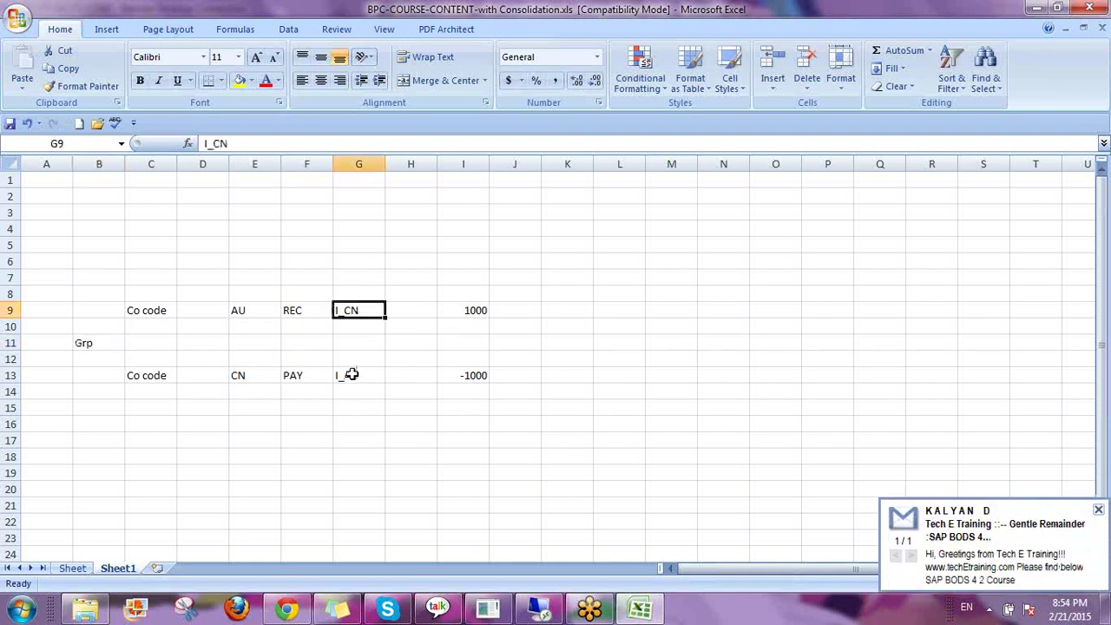
pyautogui.click(350, 379)
pyautogui.click(240, 81)
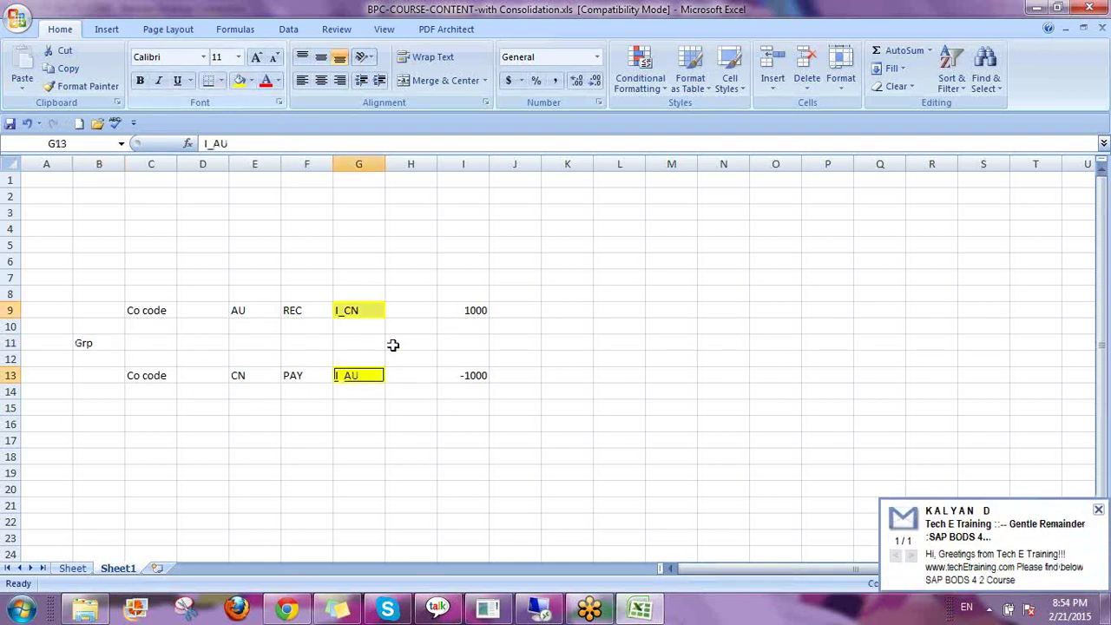
pyautogui.click(667, 346)
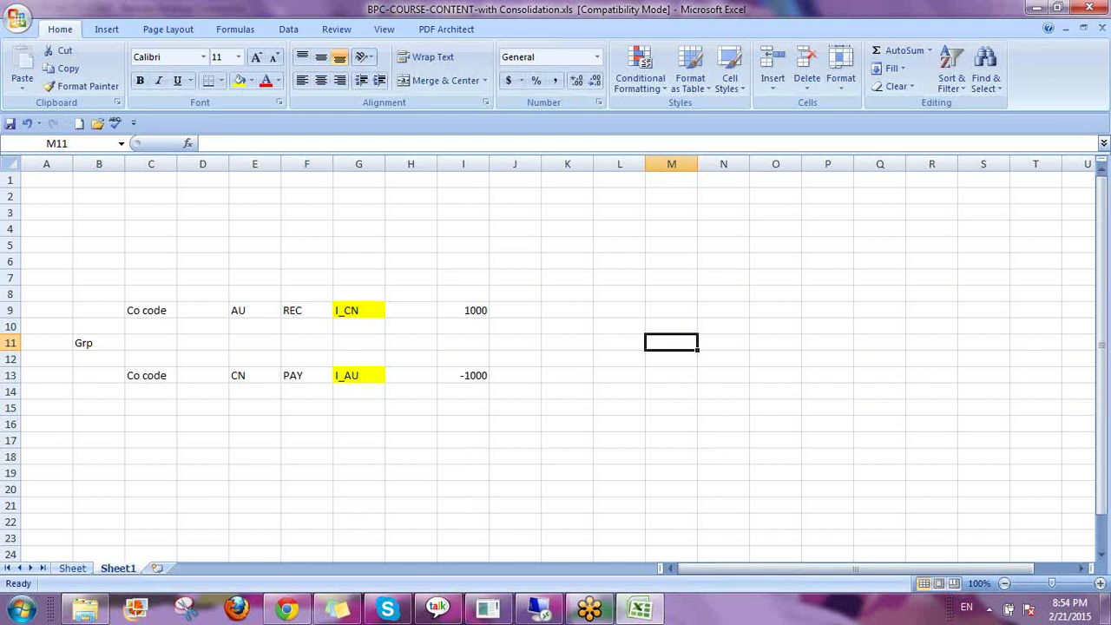
# Step: Switch to the Planning and Consolidation remote session and close the INTERCO members to return to the dimension list
pyautogui.click(534, 611)
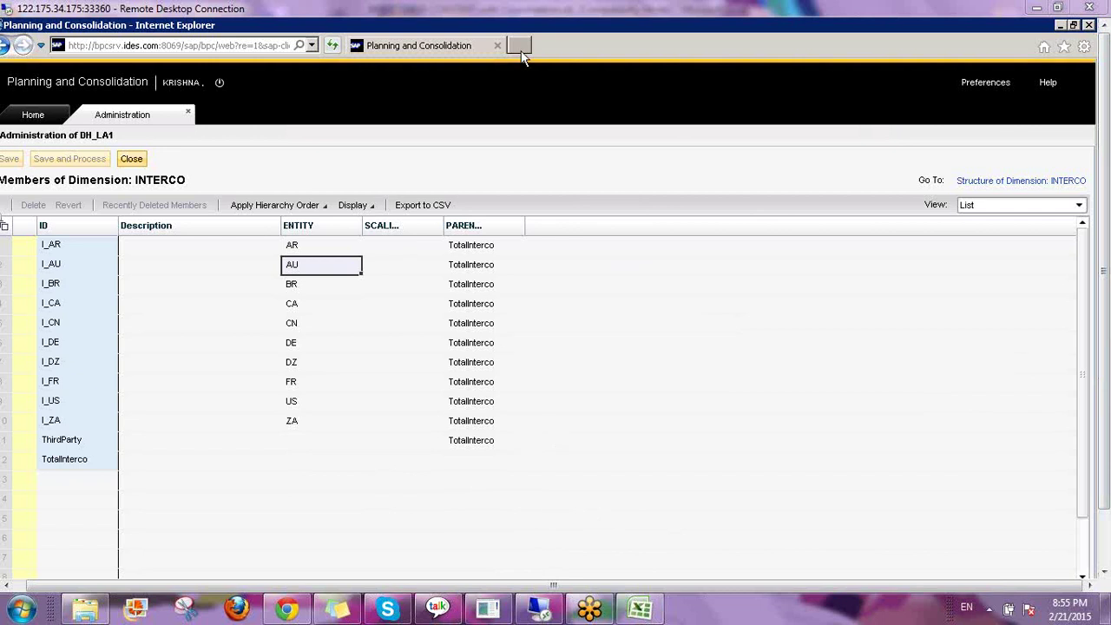
pyautogui.click(132, 160)
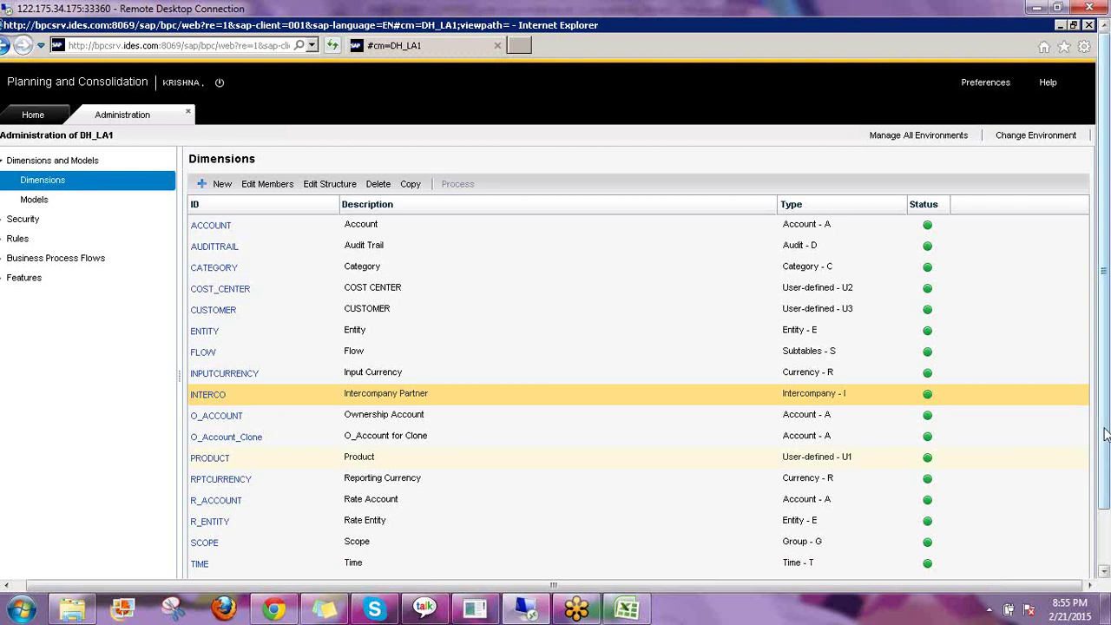
# Step: Show the ENTITY members as a hierarchy, expand World to examine its regions, and return to the dimension list
pyautogui.scroll(-2, 1105, 434)
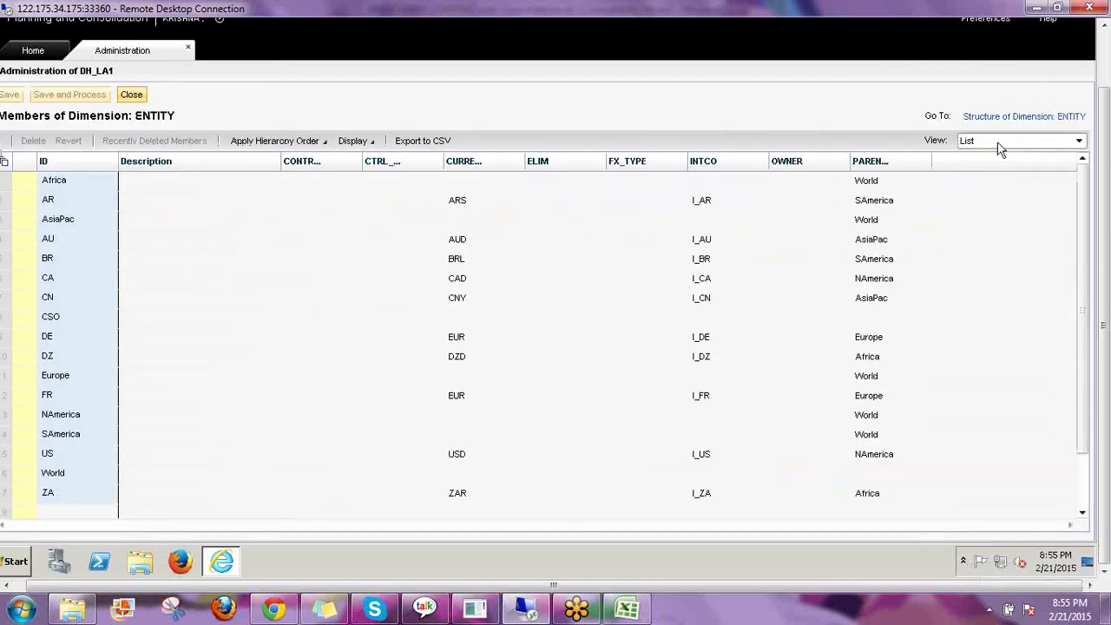
pyautogui.click(1004, 144)
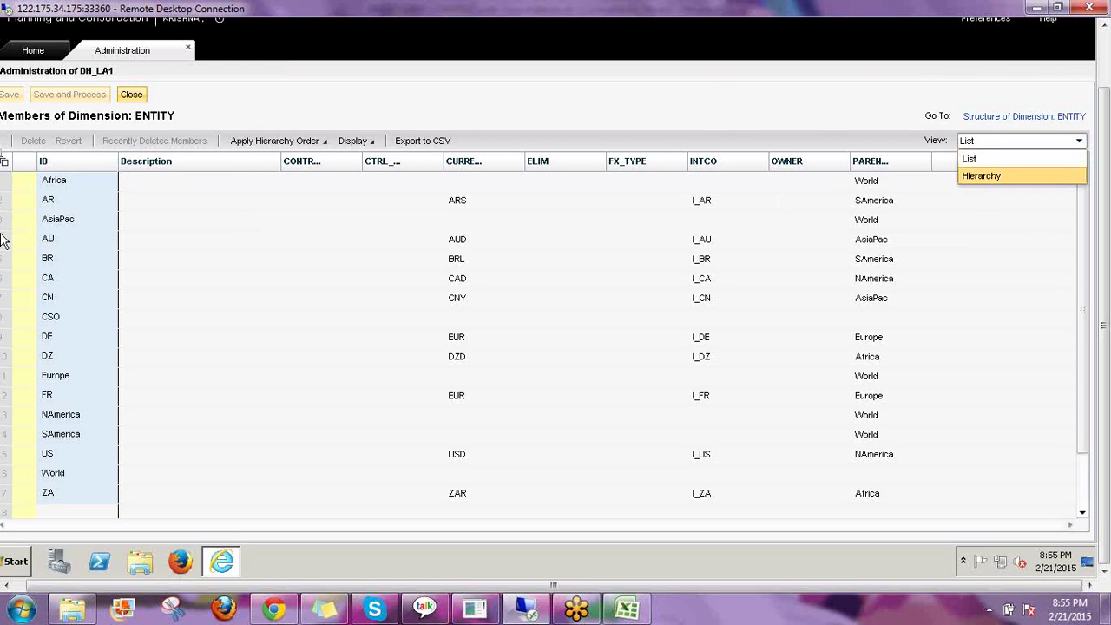
pyautogui.click(981, 176)
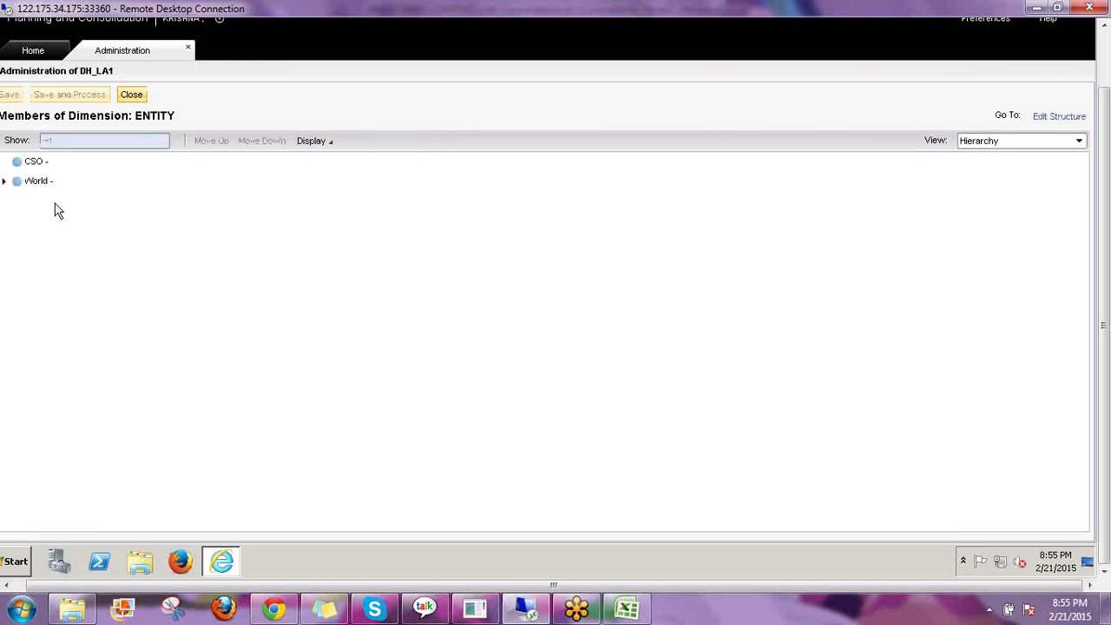
pyautogui.click(5, 182)
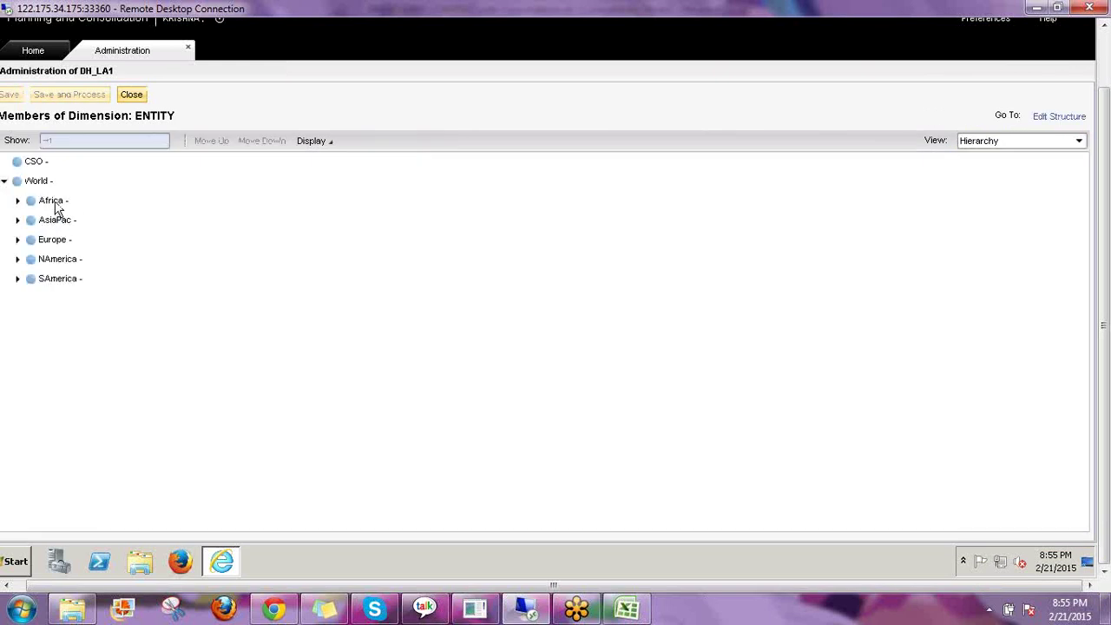
pyautogui.click(54, 205)
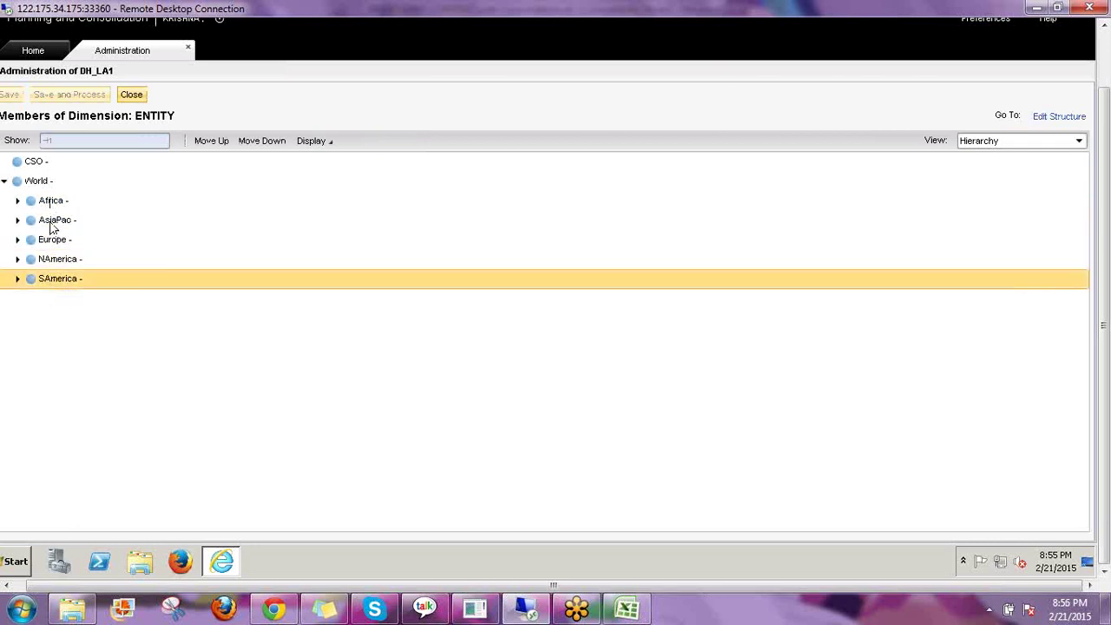
pyautogui.click(132, 101)
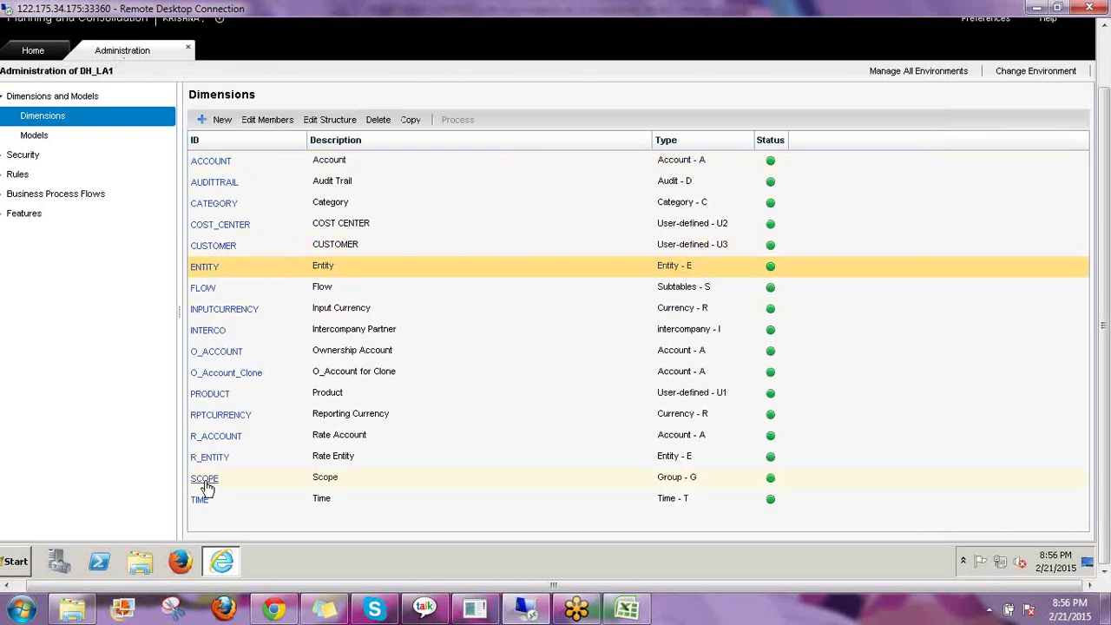
# Step: Examine the SCOPE members S_AsiaPac, S_Europe and S_NAmerica and the S_Africa group currencies, and return to the dimension list
pyautogui.click(215, 484)
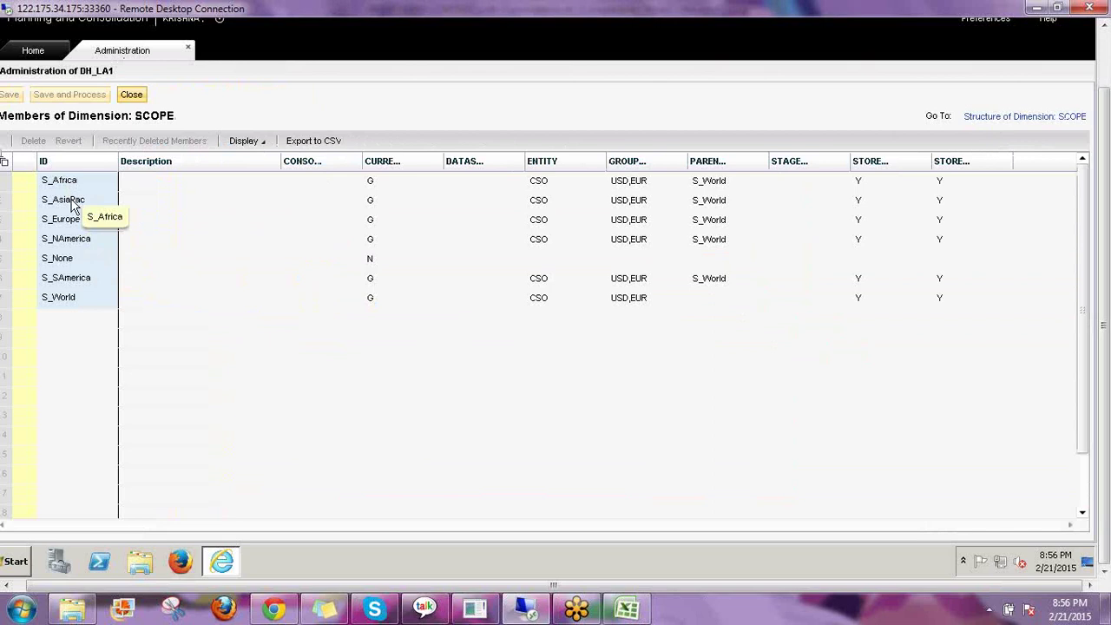
pyautogui.click(75, 205)
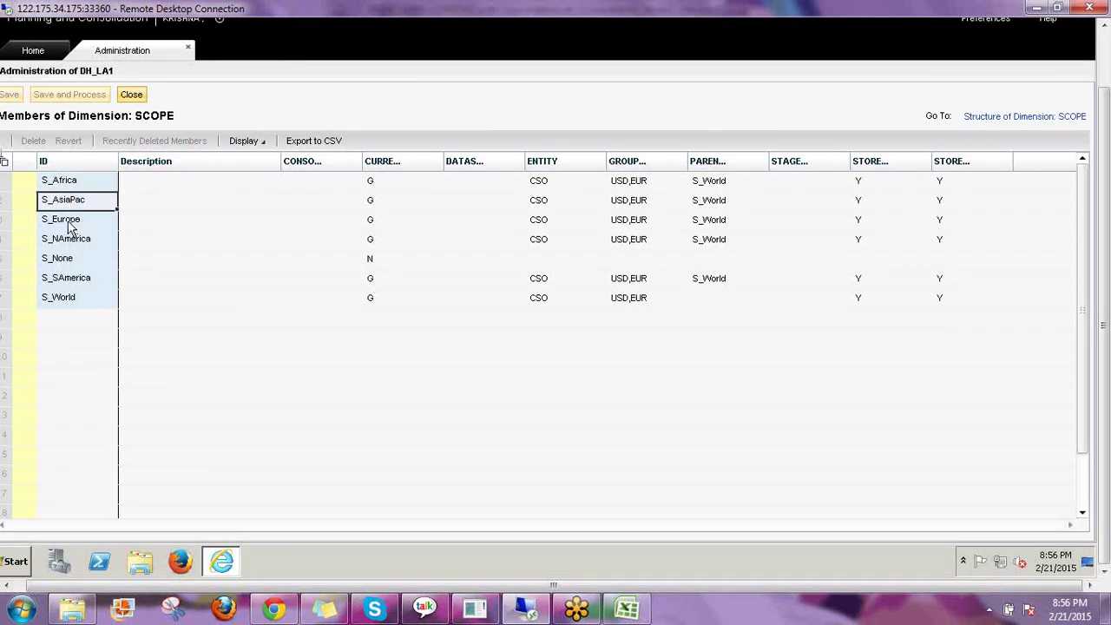
pyautogui.click(69, 224)
pyautogui.click(104, 237)
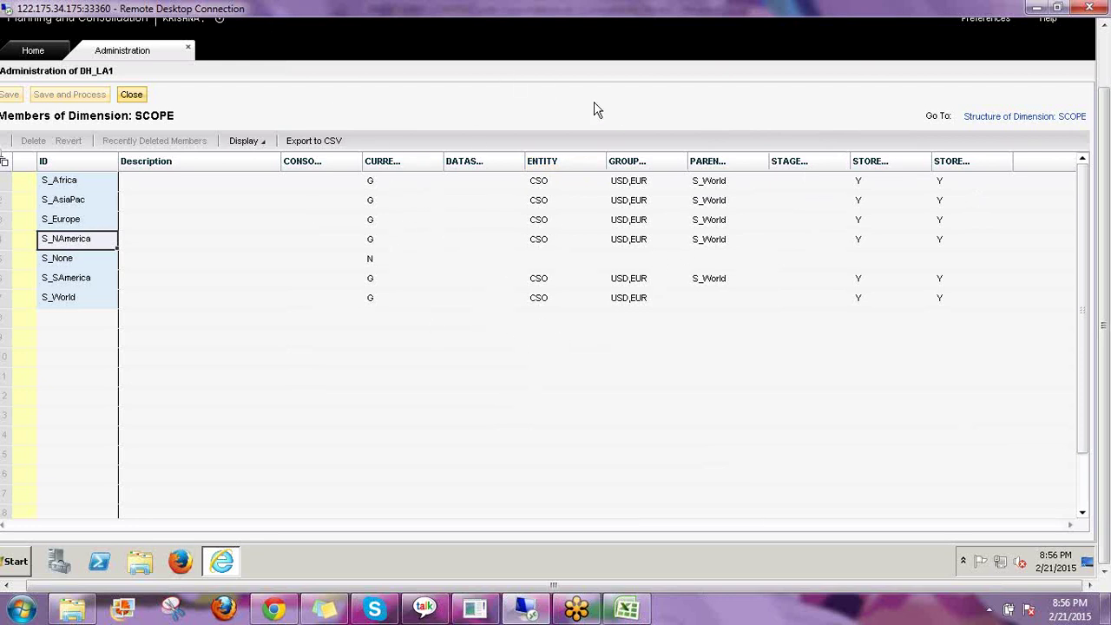
pyautogui.click(633, 185)
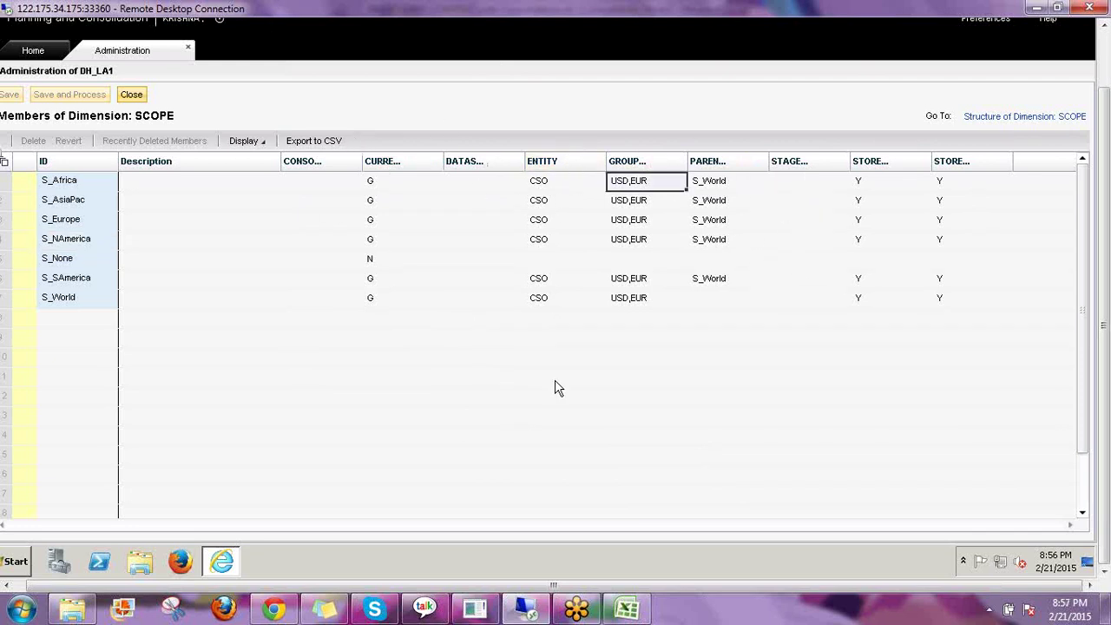
pyautogui.click(132, 96)
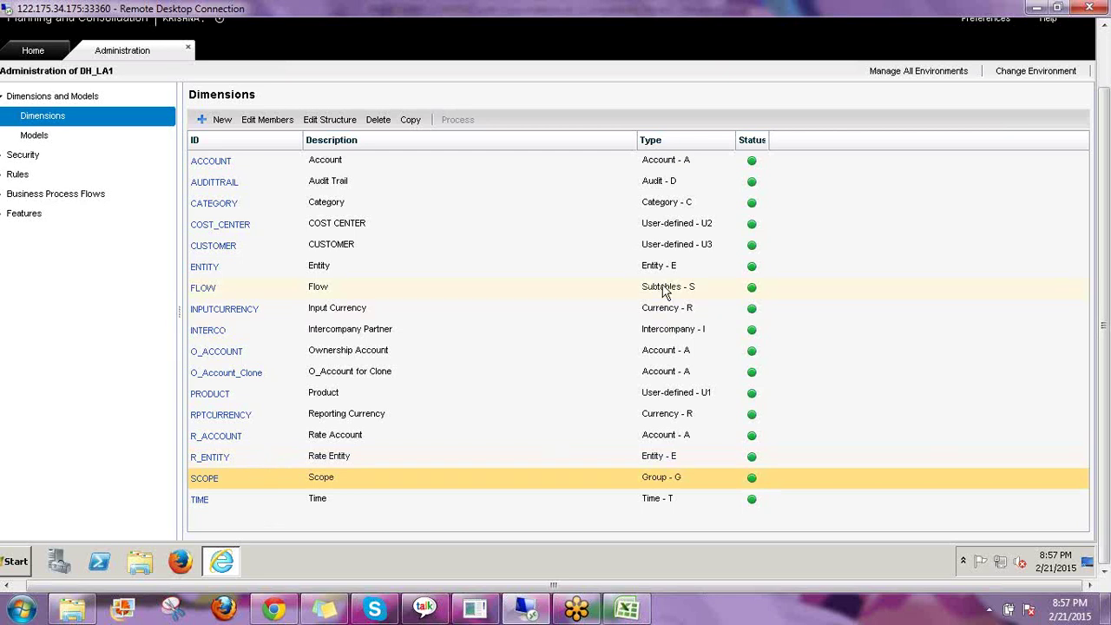
# Step: Open the FLOW dimension's members and examine the Opening member
pyautogui.click(203, 290)
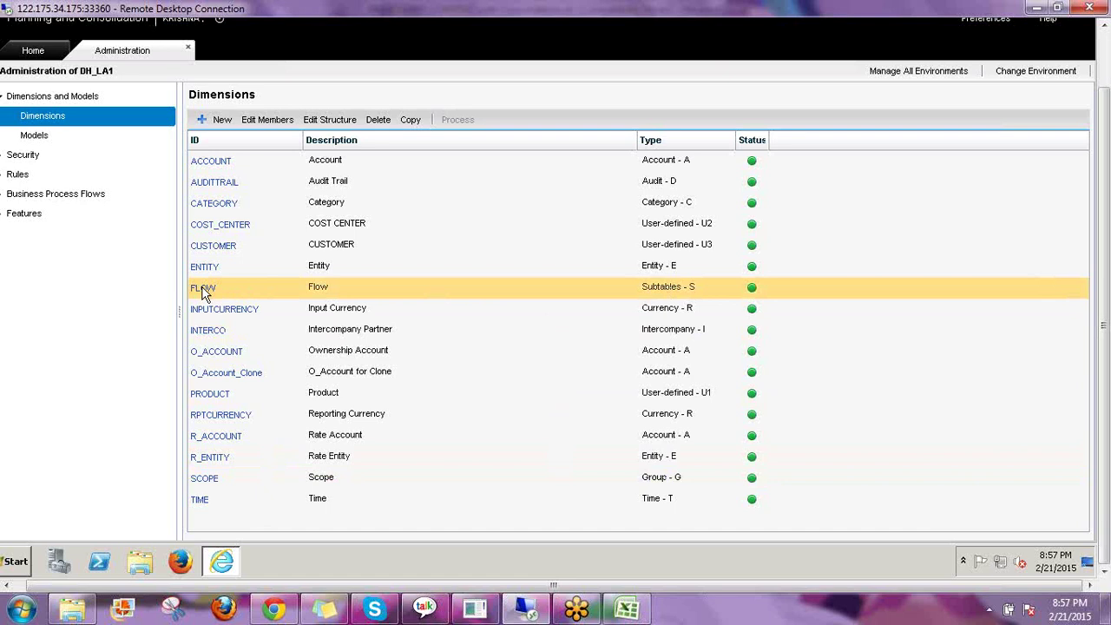
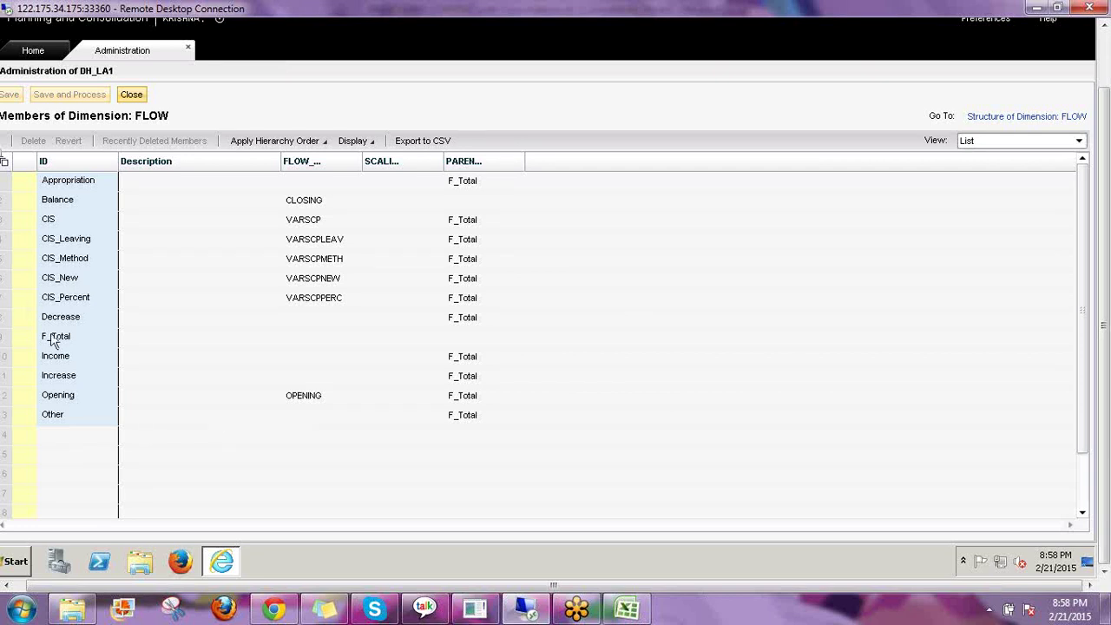
pyautogui.click(59, 400)
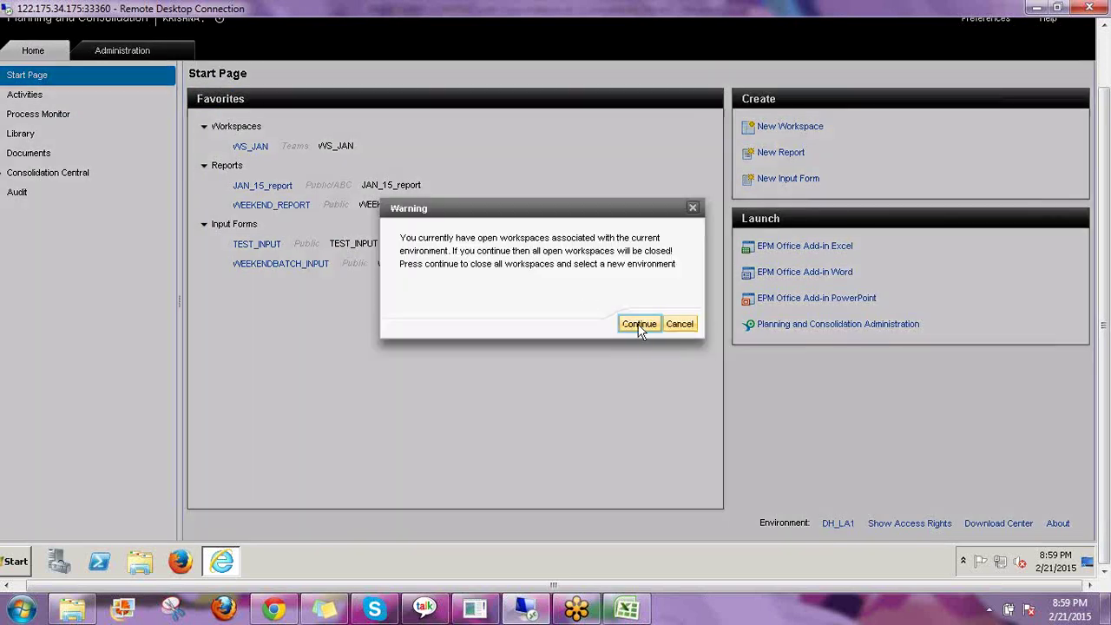
# Step: Try to switch the connection from DH_LA1 to the krishna_2014 environment
pyautogui.click(640, 324)
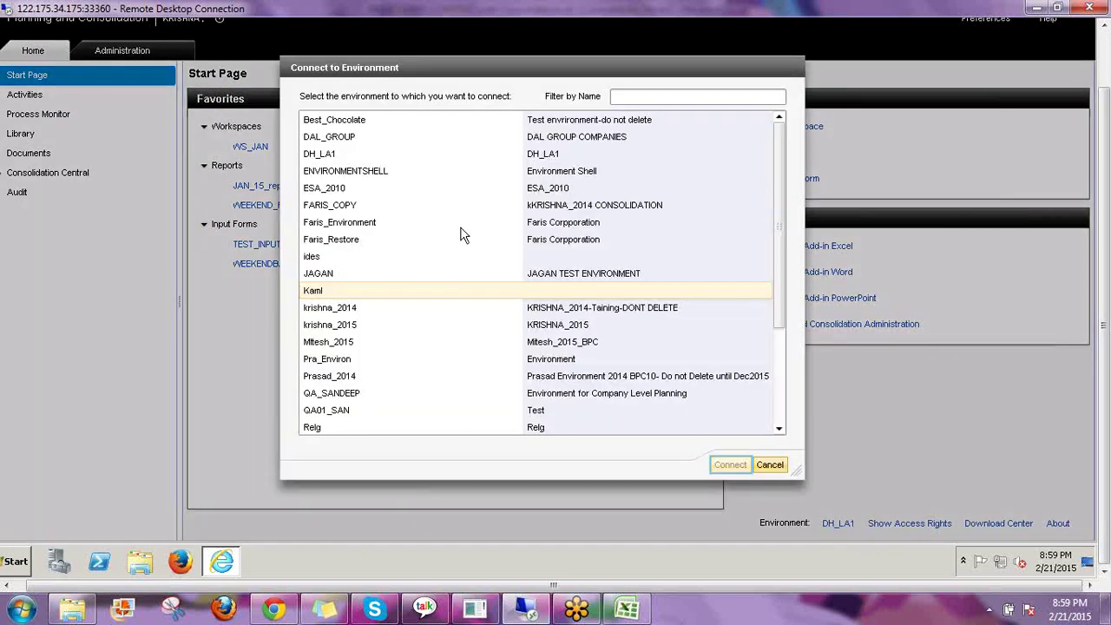
pyautogui.click(330, 309)
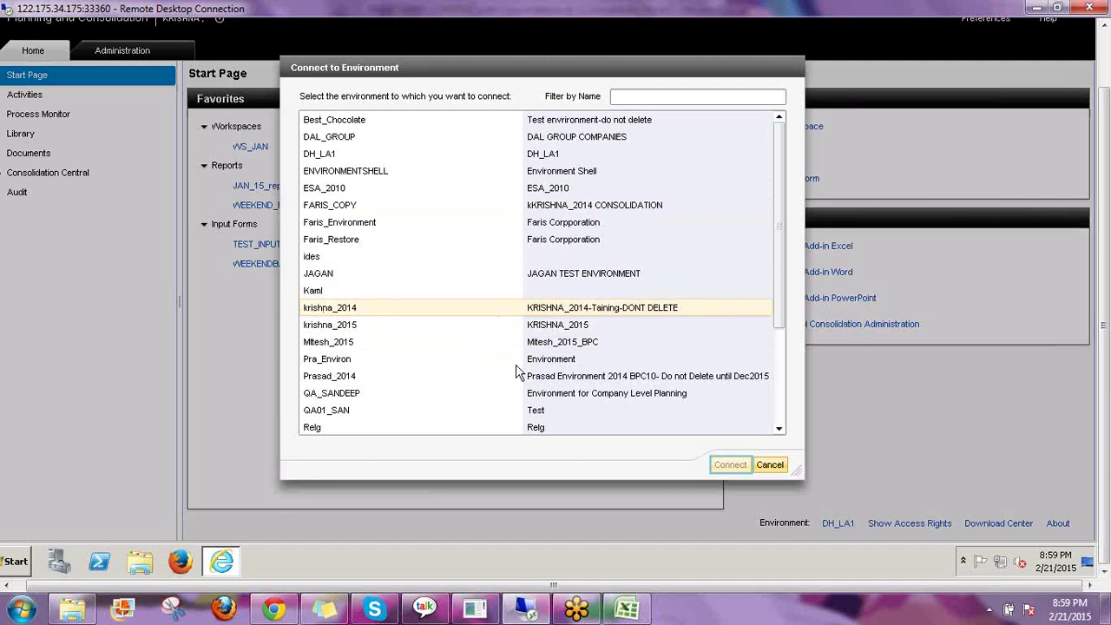
pyautogui.click(770, 466)
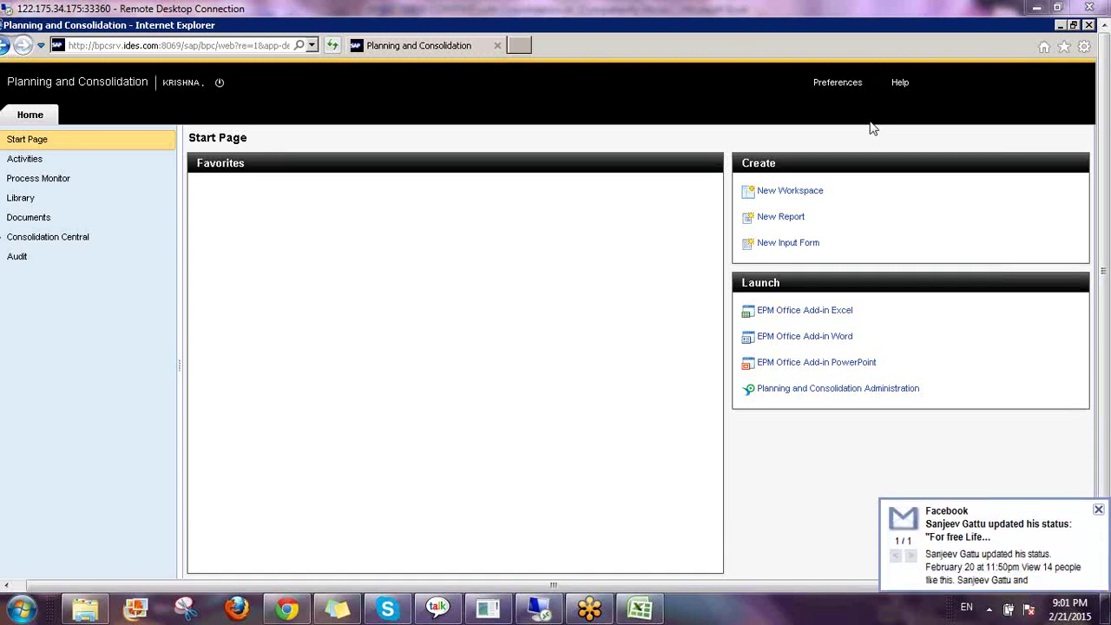
# Step: Open the Ownership model from the model list in the administration of the krishna_2014 environment
pyautogui.click(1099, 509)
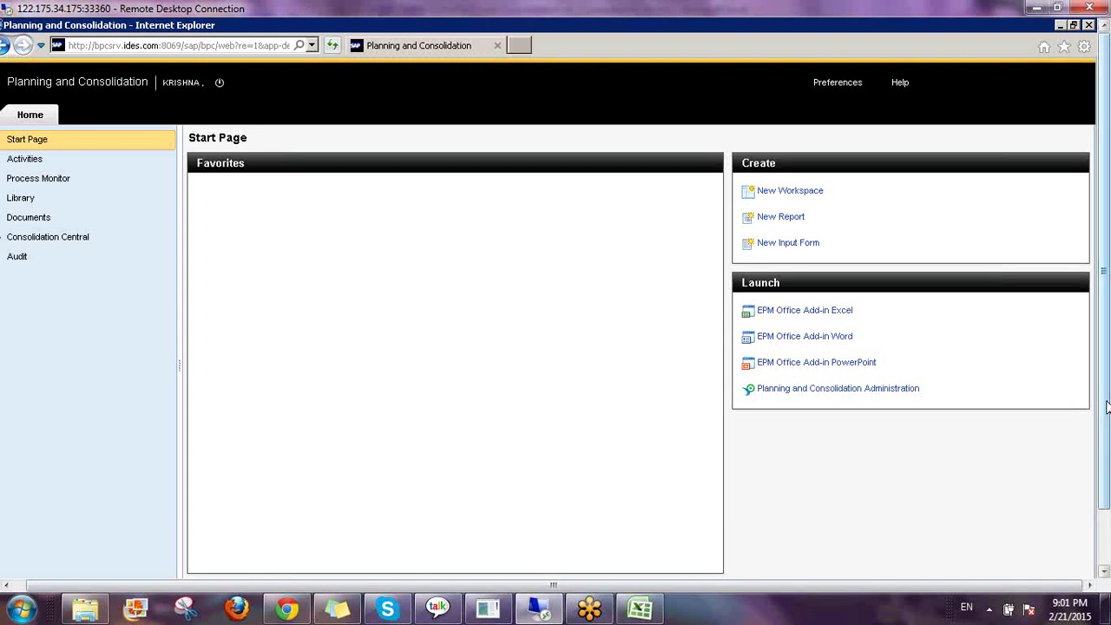
pyautogui.moveTo(1107, 406); pyautogui.dragTo(1107, 486)
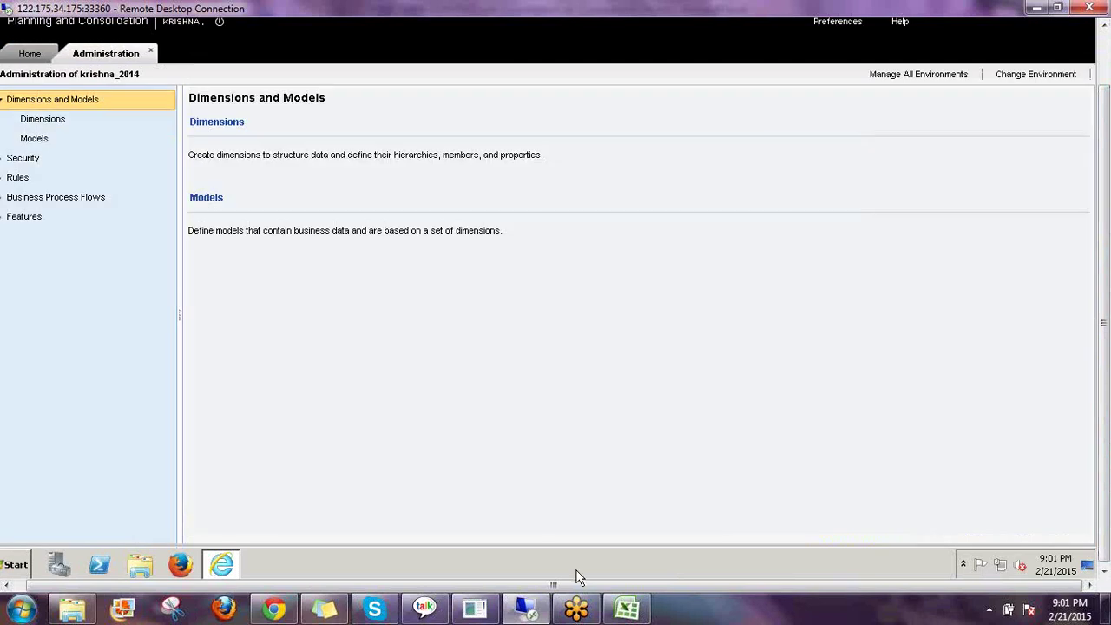
pyautogui.moveTo(570, 586); pyautogui.dragTo(559, 587)
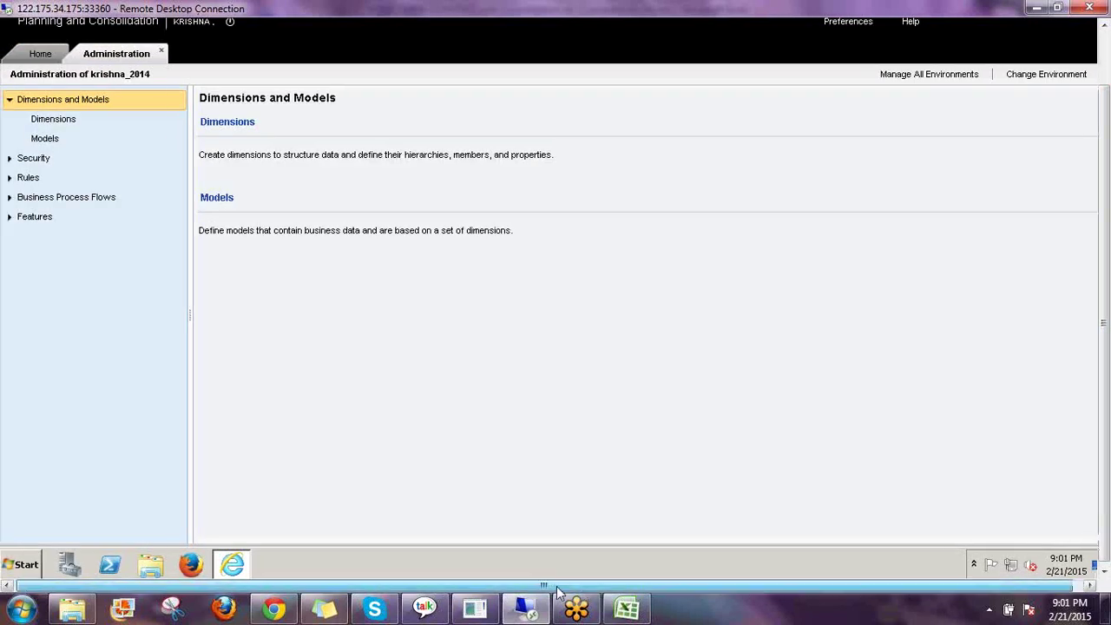
pyautogui.moveTo(1107, 419); pyautogui.dragTo(1105, 364)
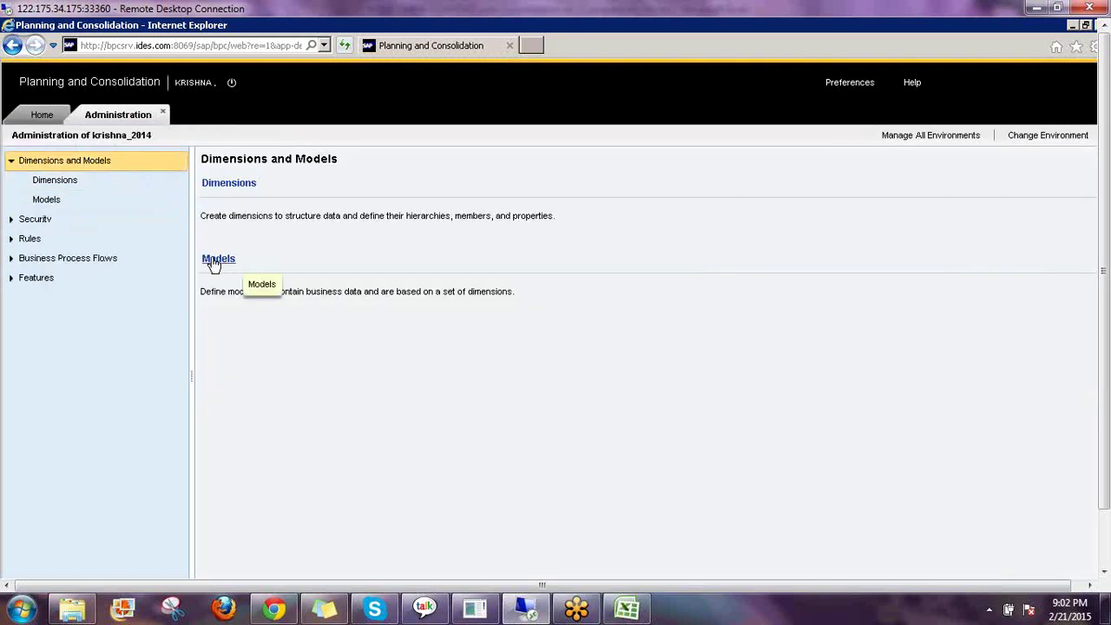
pyautogui.click(217, 260)
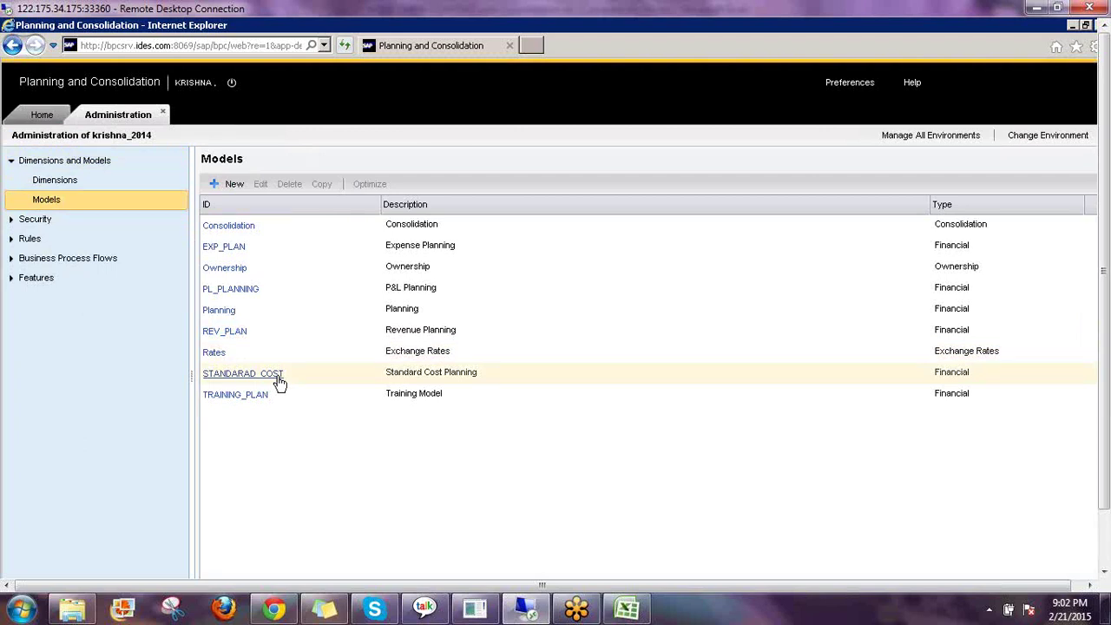
pyautogui.click(223, 269)
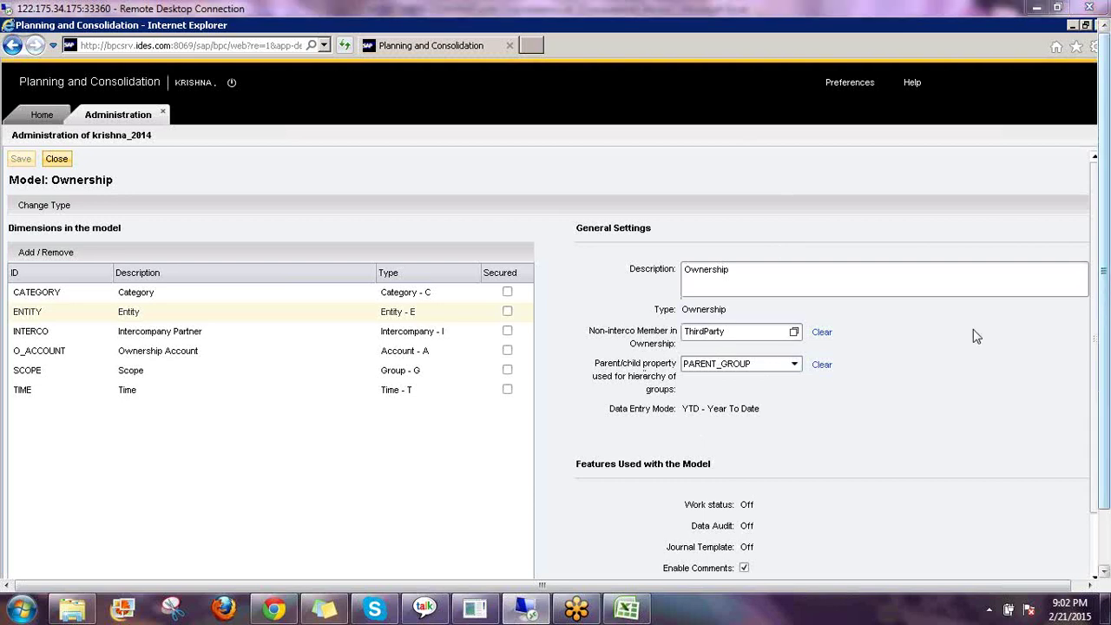
# Step: Annotate the non-interco member and parent/child property settings with the numbers 1 and 2 and a tick beside each
pyautogui.moveTo(840, 324); pyautogui.dragTo(854, 371)
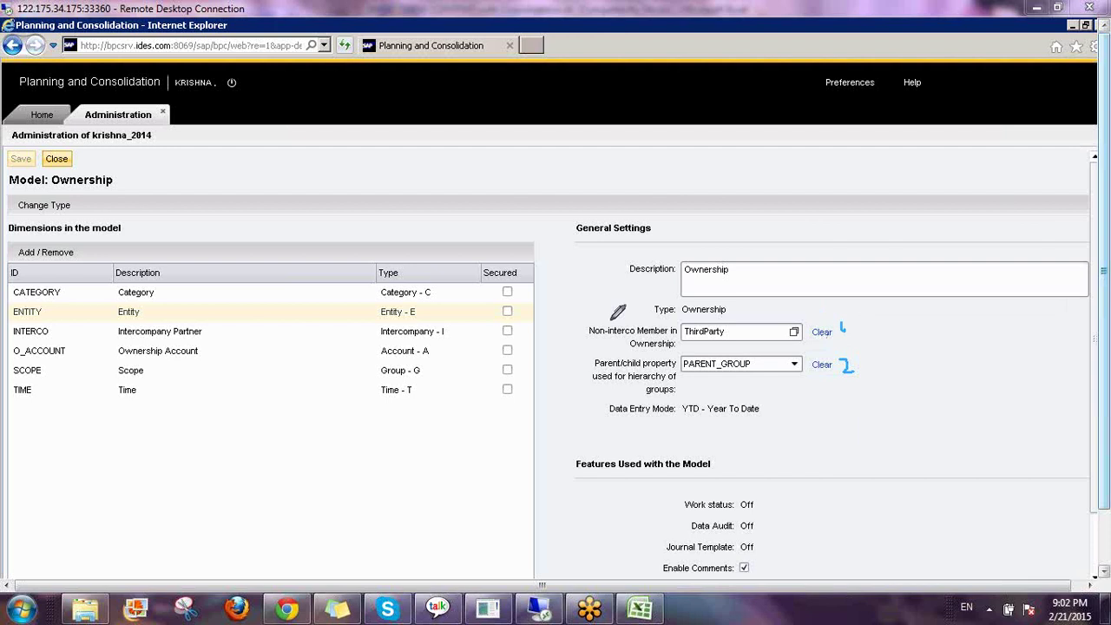
pyautogui.moveTo(571, 330); pyautogui.dragTo(602, 304)
pyautogui.moveTo(574, 359); pyautogui.dragTo(603, 339)
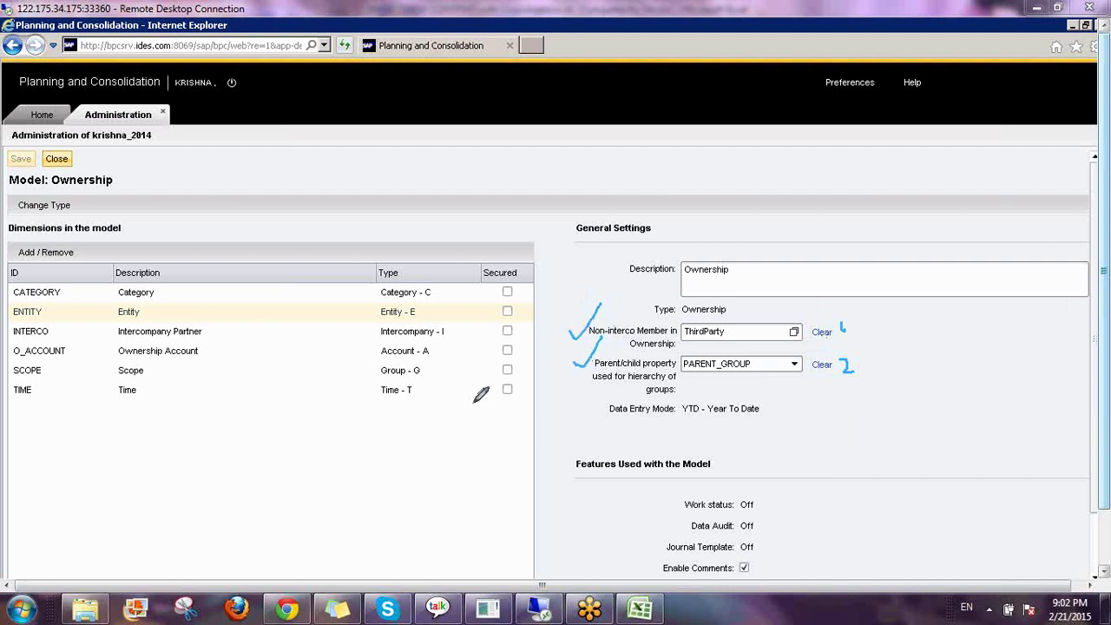
# Step: Sketch the letters B, C and O above the settings, underline the Ownership model name, and clear all ink annotations
pyautogui.moveTo(450, 175)
pyautogui.mouseDown()
pyautogui.moveTo(448, 214)
pyautogui.moveTo(441, 175)
pyautogui.moveTo(491, 202)
pyautogui.moveTo(414, 247)
pyautogui.mouseUp()
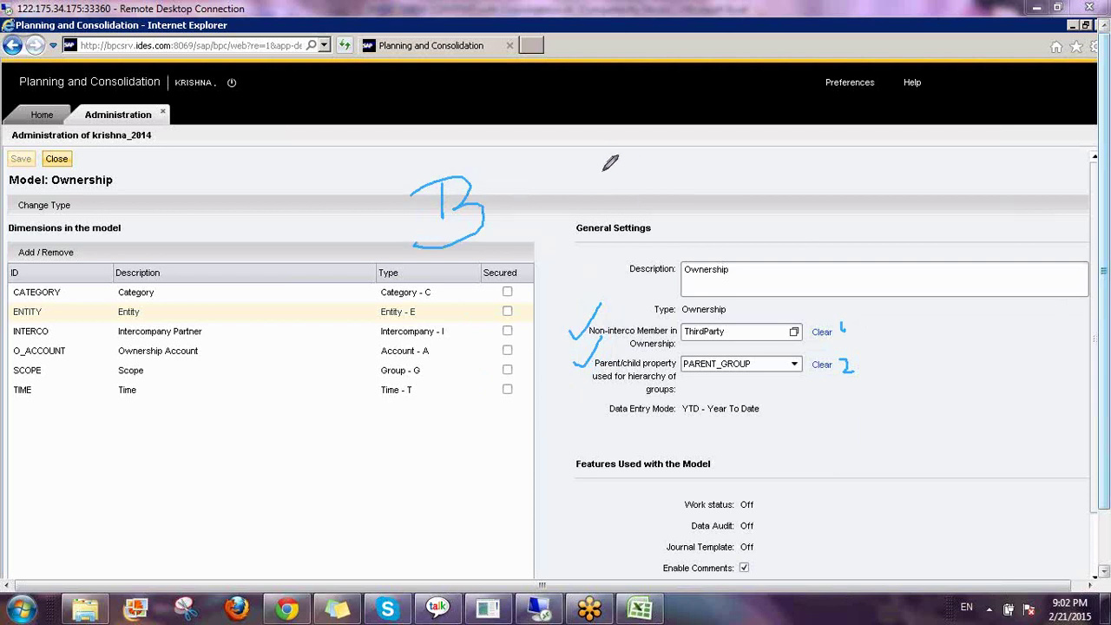
pyautogui.moveTo(603, 170)
pyautogui.mouseDown()
pyautogui.moveTo(572, 186)
pyautogui.moveTo(597, 201)
pyautogui.moveTo(673, 148)
pyautogui.moveTo(690, 185)
pyautogui.mouseUp()
pyautogui.moveTo(686, 132); pyautogui.dragTo(693, 182)
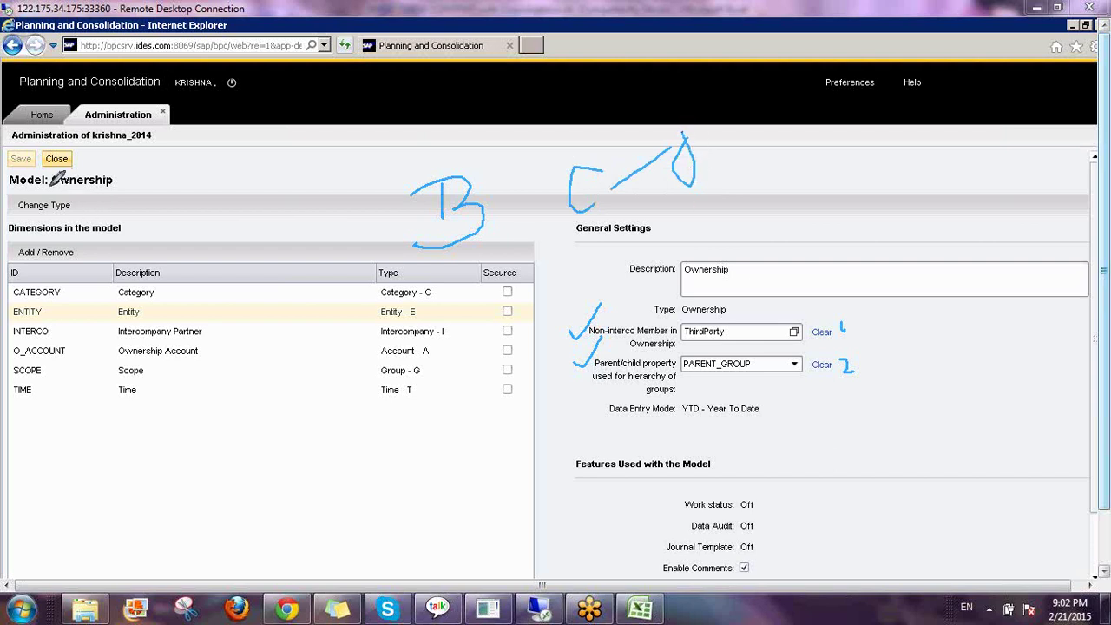
pyautogui.moveTo(50, 191); pyautogui.dragTo(130, 185)
pyautogui.moveTo(582, 368); pyautogui.dragTo(582, 400)
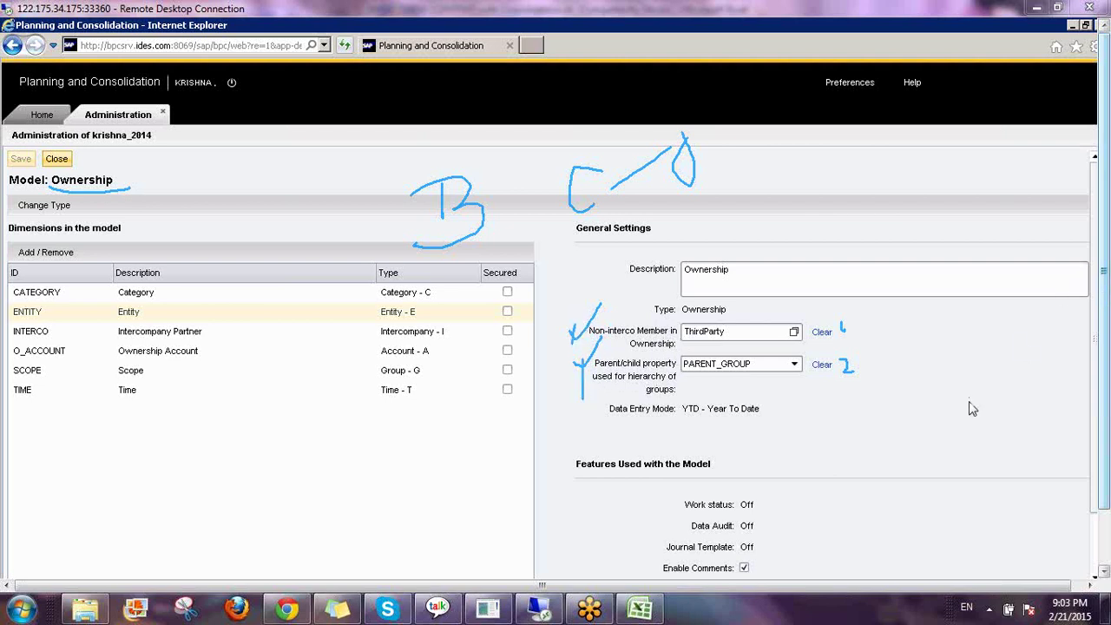
pyautogui.press('Escape')
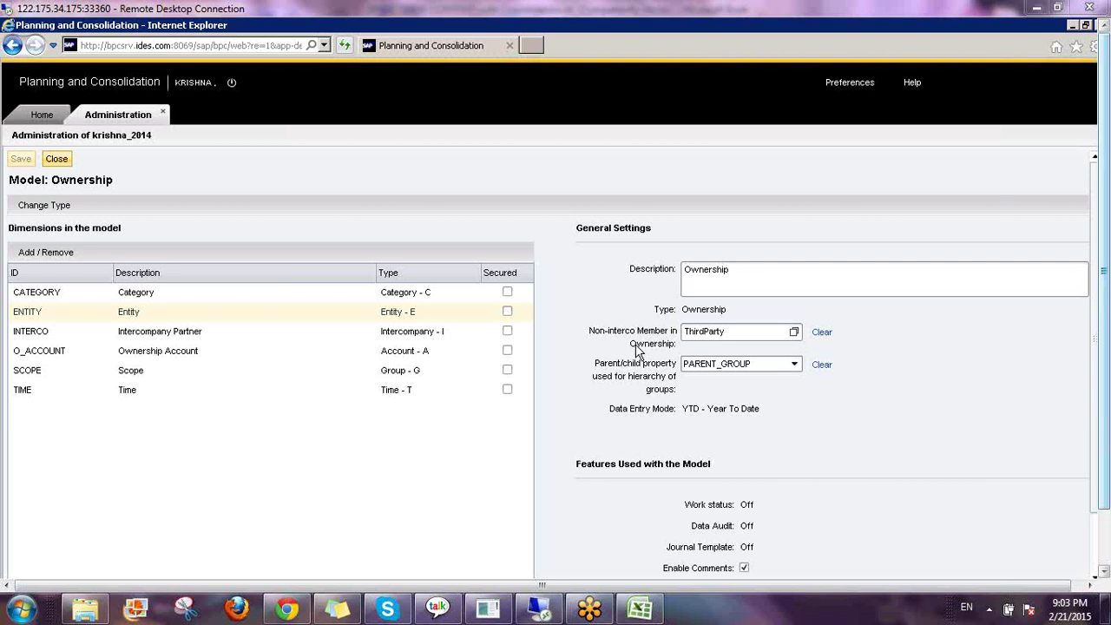
# Step: Reselect ThirdParty from the TotalInterco hierarchy as the non-interco member of the Ownership model
pyautogui.doubleClick(727, 332)
pyautogui.moveTo(727, 332); pyautogui.dragTo(684, 332)
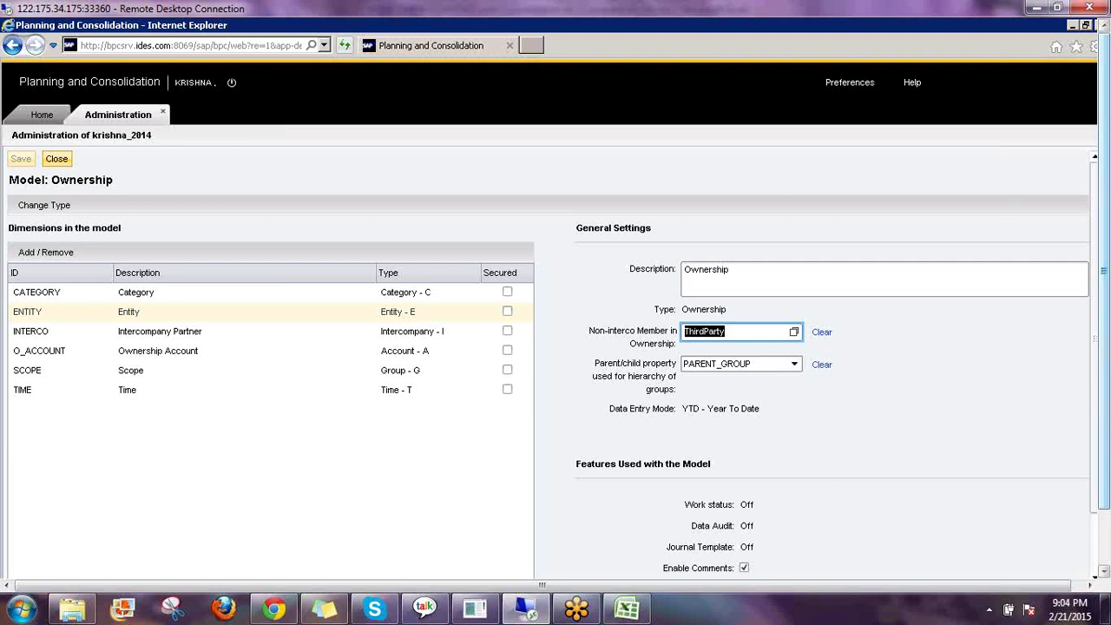
pyautogui.click(730, 332)
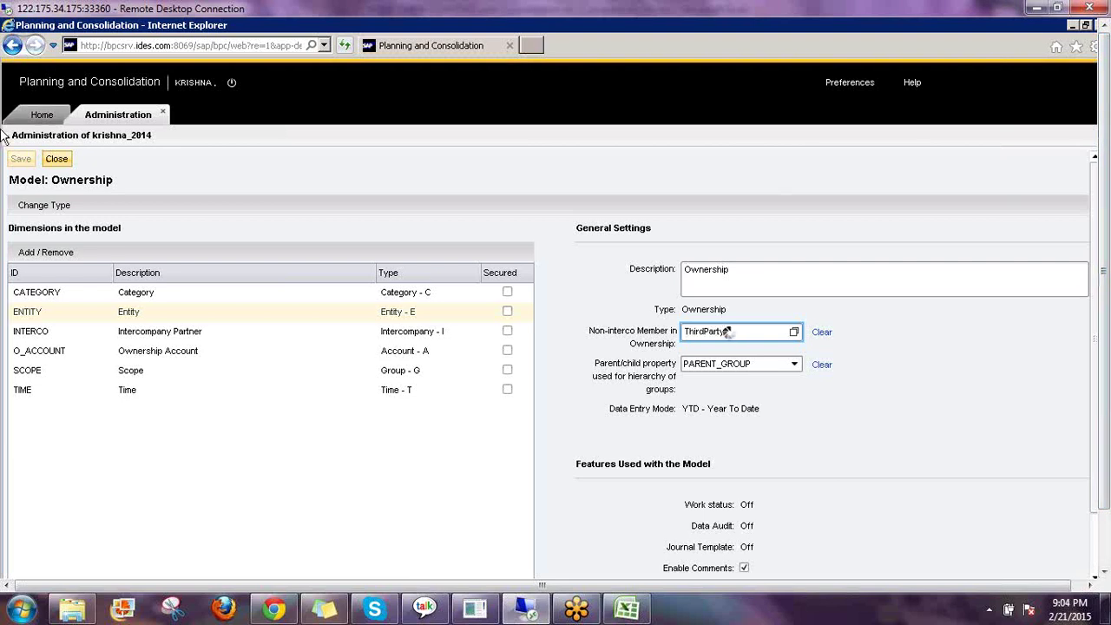
pyautogui.click(793, 332)
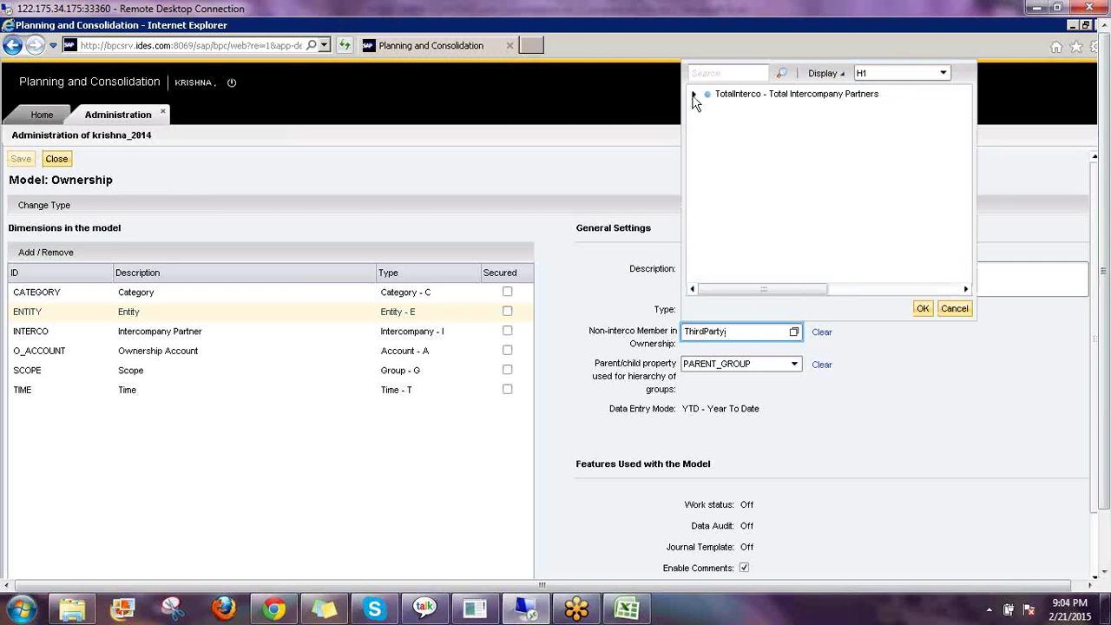
pyautogui.click(695, 93)
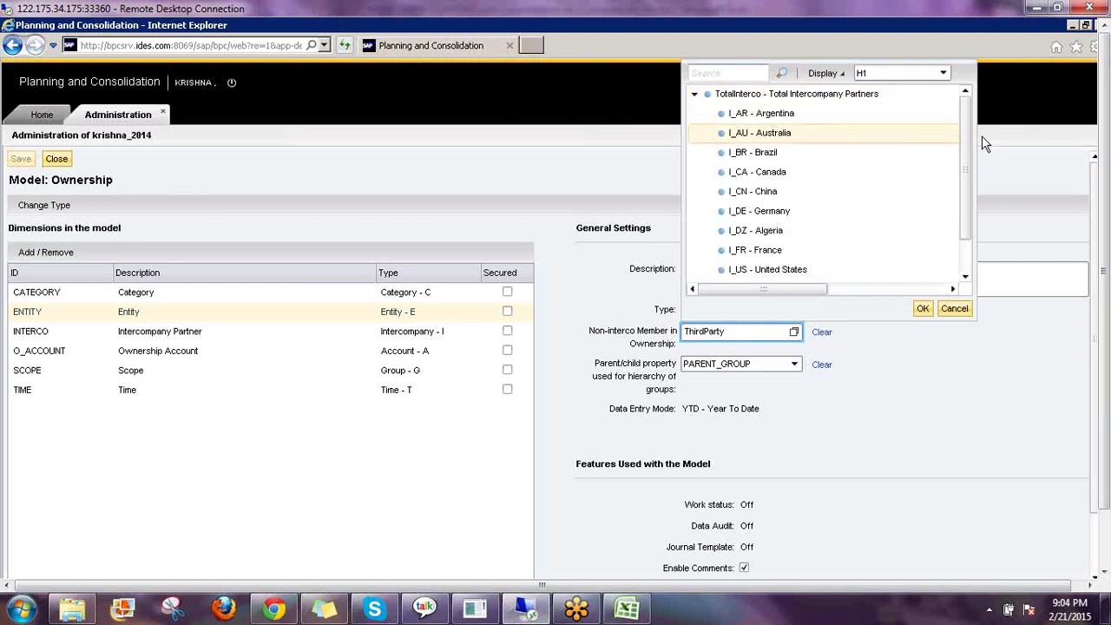
pyautogui.moveTo(967, 120); pyautogui.dragTo(972, 289)
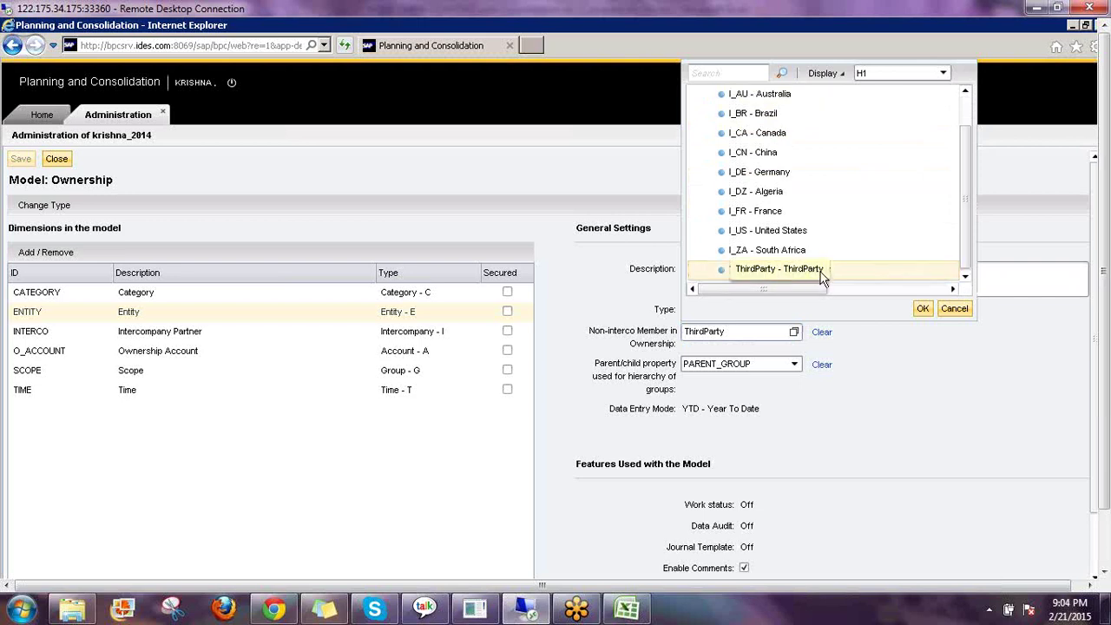
pyautogui.click(864, 274)
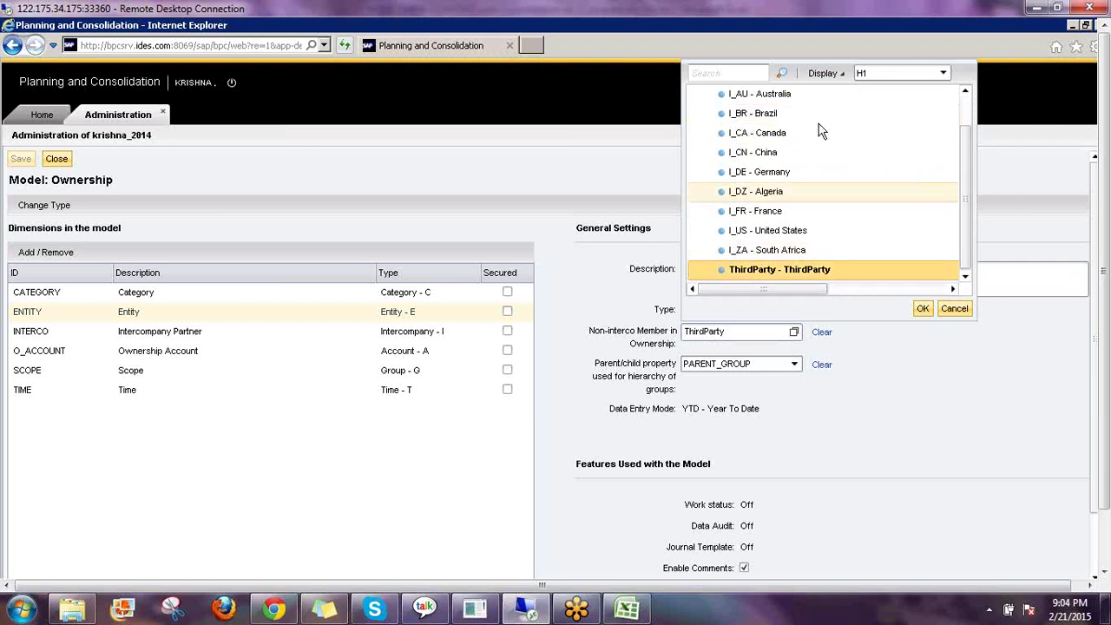
pyautogui.click(776, 275)
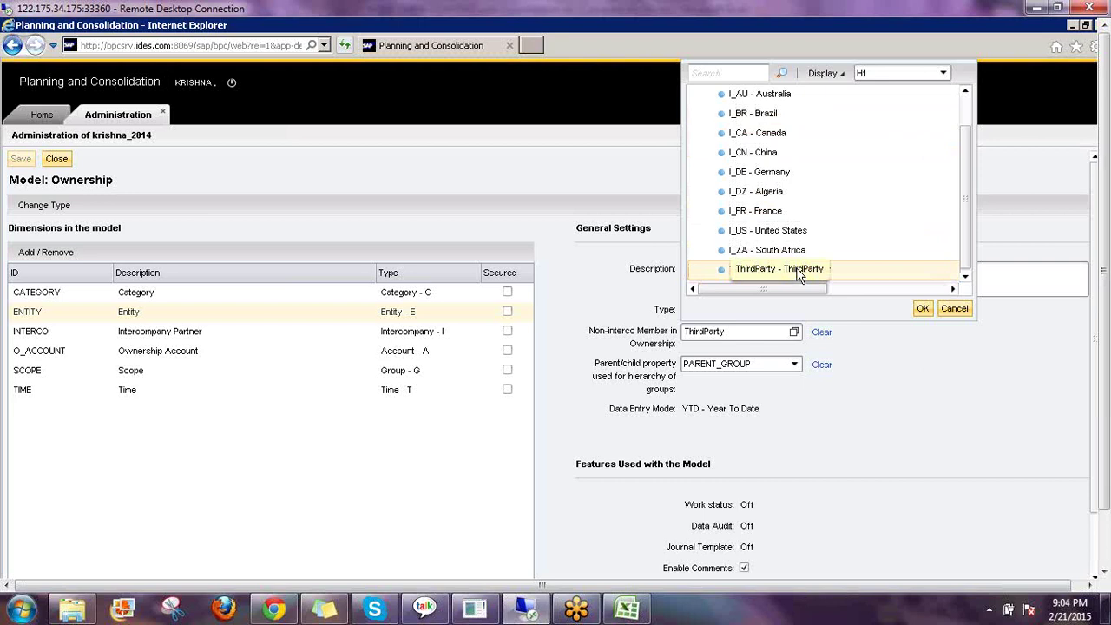
pyautogui.click(924, 309)
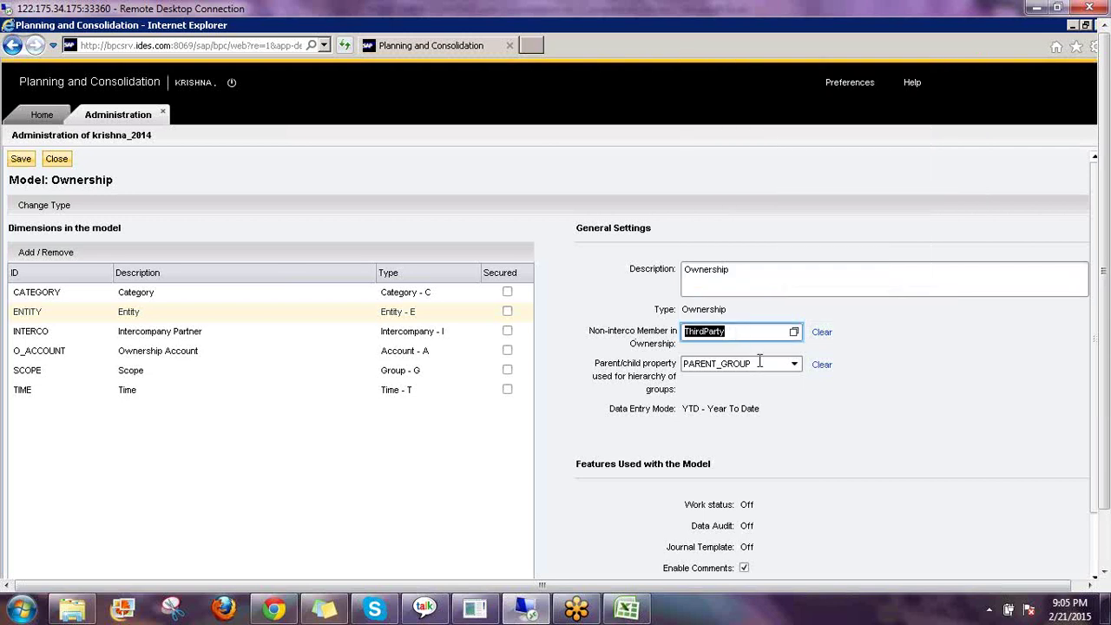
# Step: Open the members of the SCOPE dimension in a second administration session and widen the PARENT_GROUP column to show its full name
pyautogui.click(760, 363)
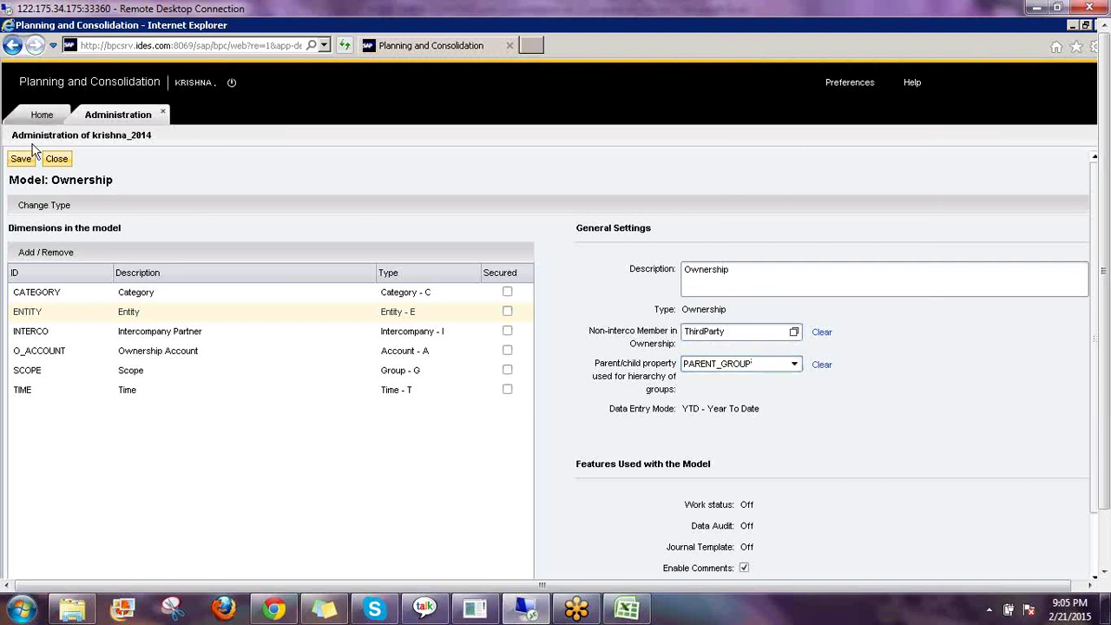
pyautogui.click(56, 158)
pyautogui.click(833, 389)
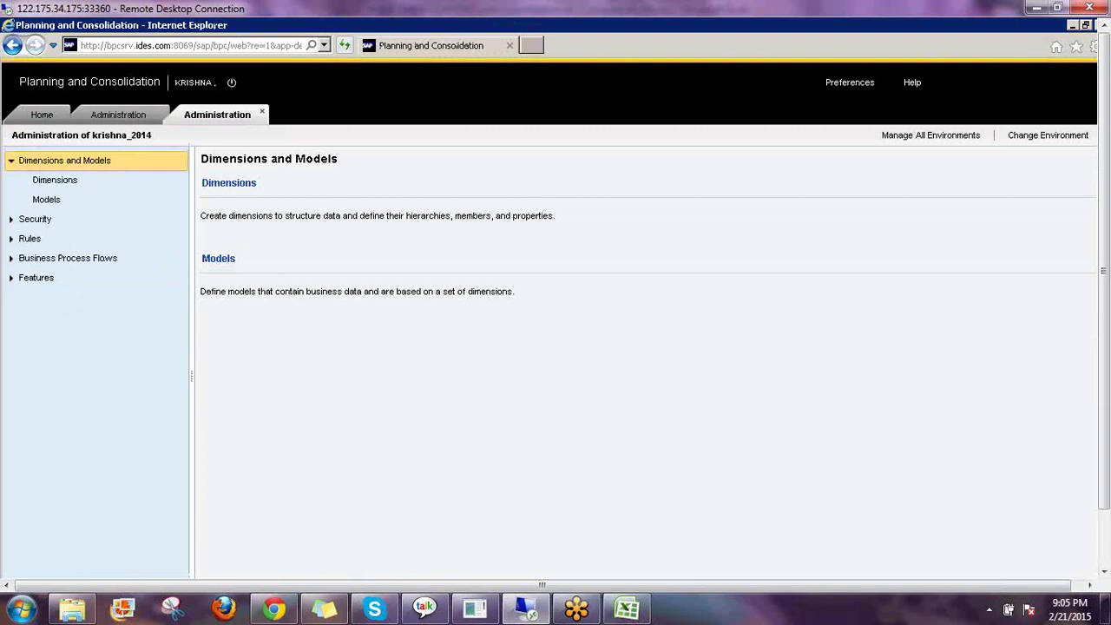
pyautogui.click(229, 184)
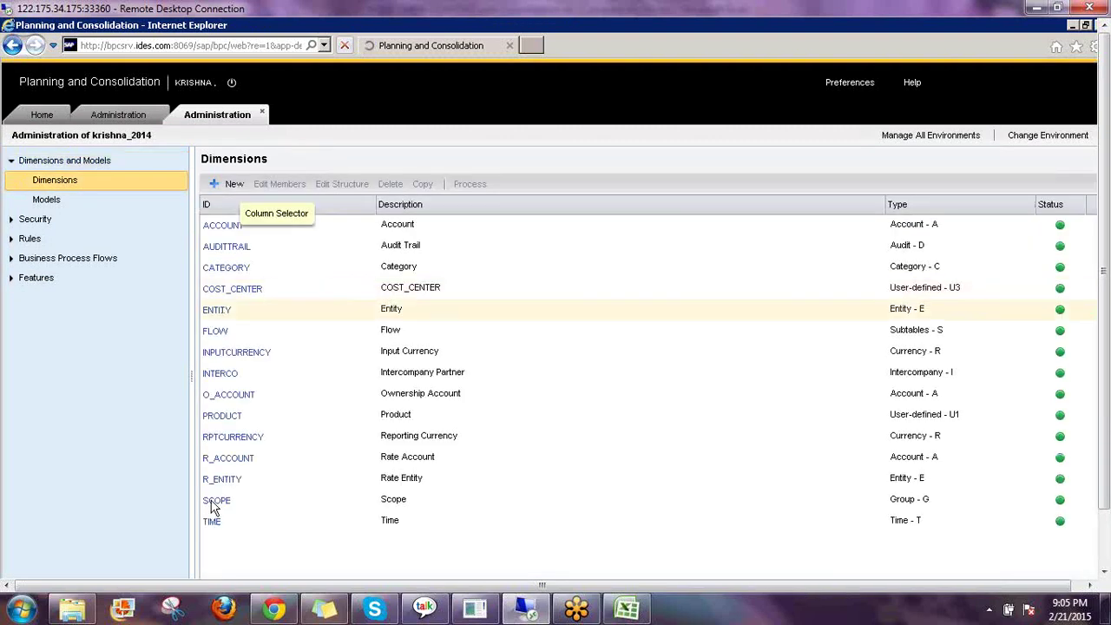
pyautogui.click(222, 506)
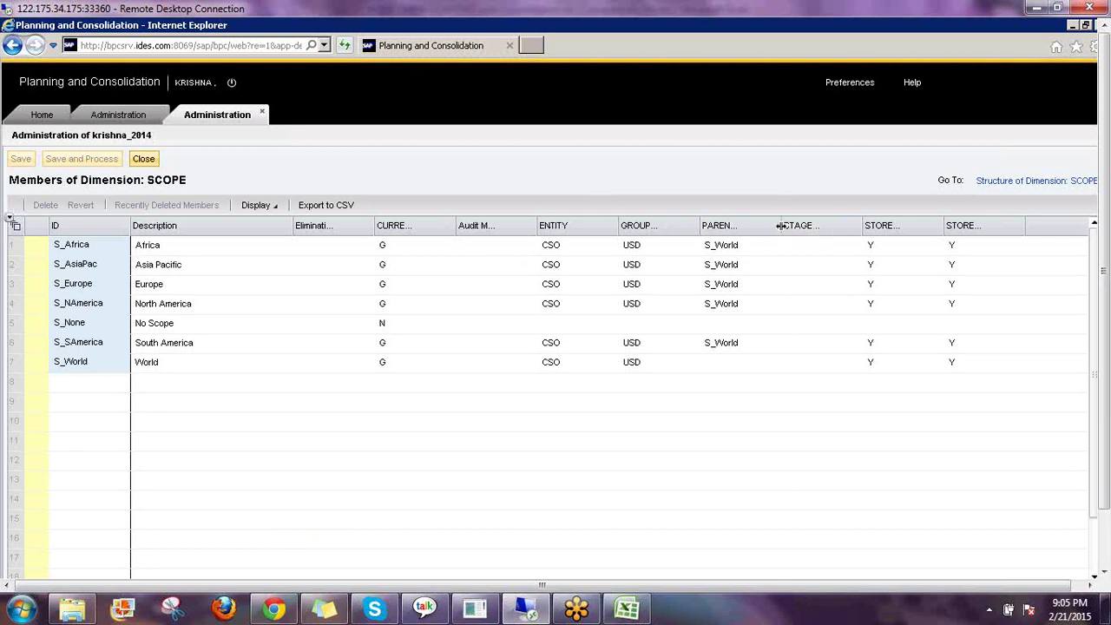
pyautogui.moveTo(781, 226); pyautogui.dragTo(829, 227)
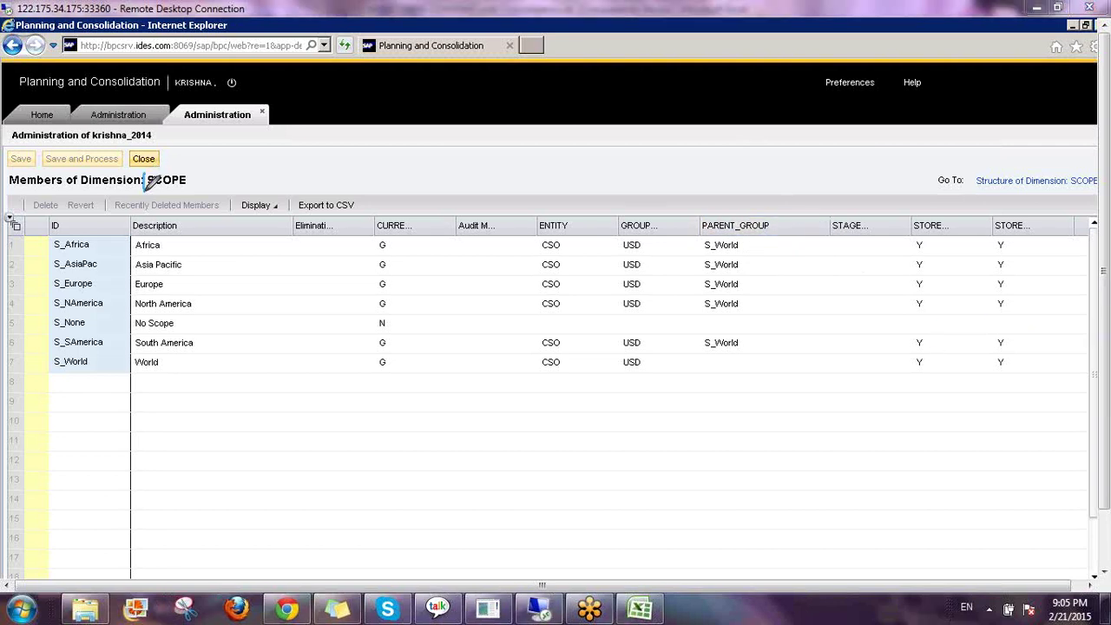
# Step: Box the SCOPE name and the PARENT_GROUP heading in ink, sketch arrows and letters beside them, and clear the annotations
pyautogui.moveTo(149, 179)
pyautogui.mouseDown()
pyautogui.moveTo(169, 159)
pyautogui.moveTo(148, 155)
pyautogui.mouseUp()
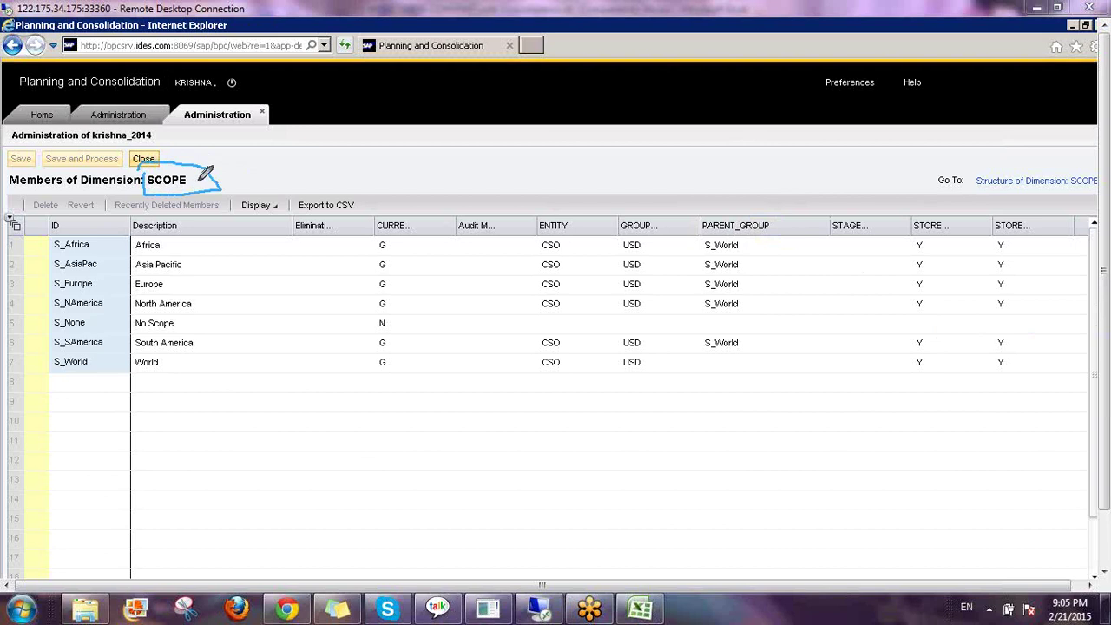
pyautogui.moveTo(200, 184); pyautogui.dragTo(239, 161)
pyautogui.moveTo(298, 144); pyautogui.dragTo(303, 184)
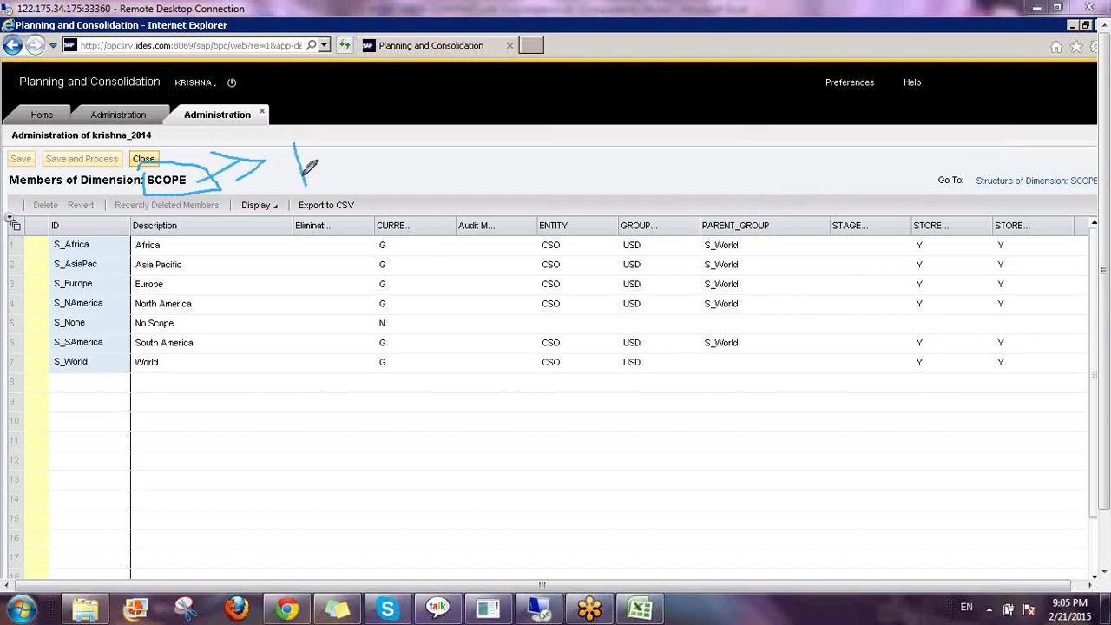
pyautogui.moveTo(318, 141)
pyautogui.mouseDown()
pyautogui.moveTo(322, 182)
pyautogui.moveTo(330, 155)
pyautogui.mouseUp()
pyautogui.moveTo(288, 172)
pyautogui.mouseDown()
pyautogui.moveTo(413, 156)
pyautogui.moveTo(391, 178)
pyautogui.moveTo(447, 198)
pyautogui.mouseUp()
pyautogui.moveTo(425, 153)
pyautogui.mouseDown()
pyautogui.moveTo(472, 175)
pyautogui.moveTo(425, 191)
pyautogui.mouseUp()
pyautogui.moveTo(701, 209)
pyautogui.mouseDown()
pyautogui.moveTo(705, 231)
pyautogui.moveTo(764, 243)
pyautogui.moveTo(790, 203)
pyautogui.moveTo(699, 208)
pyautogui.moveTo(732, 162)
pyautogui.moveTo(726, 177)
pyautogui.moveTo(767, 176)
pyautogui.moveTo(784, 169)
pyautogui.moveTo(768, 165)
pyautogui.moveTo(782, 156)
pyautogui.moveTo(800, 174)
pyautogui.mouseUp()
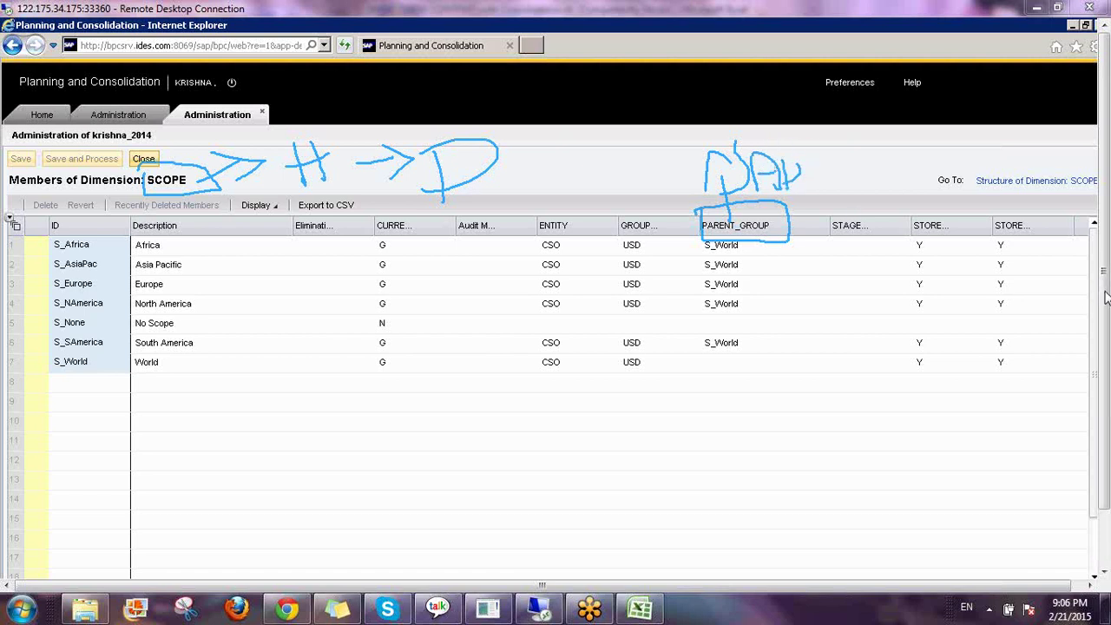
pyautogui.press('Escape')
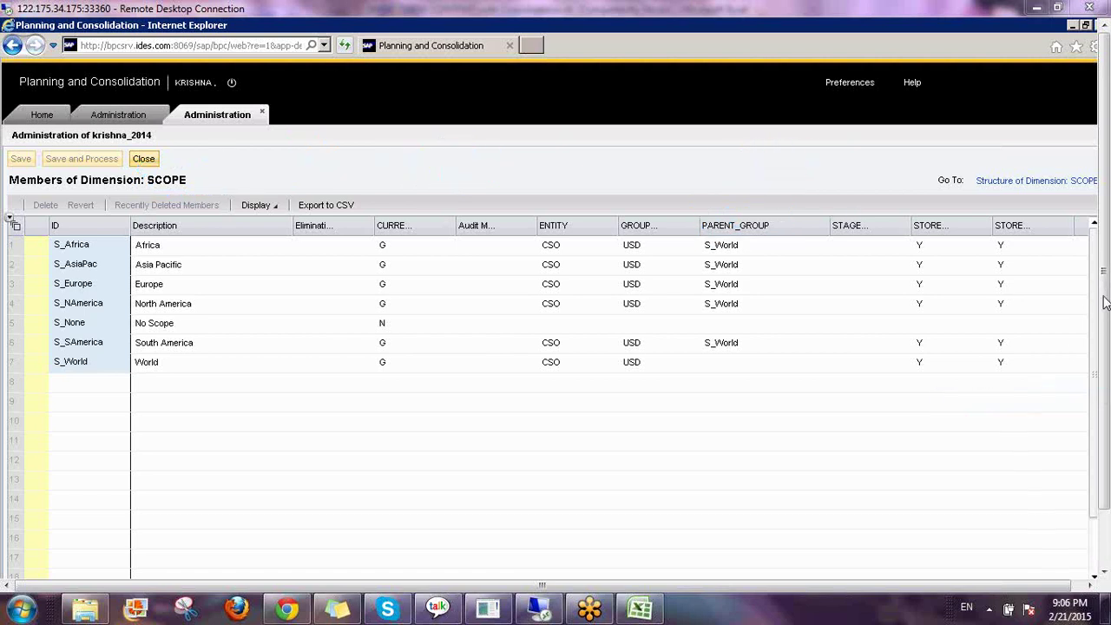
# Step: Open the structure of the SCOPE dimension, cross out its hierarchies area in ink and underline the PARENT_GROUP property
pyautogui.click(1011, 184)
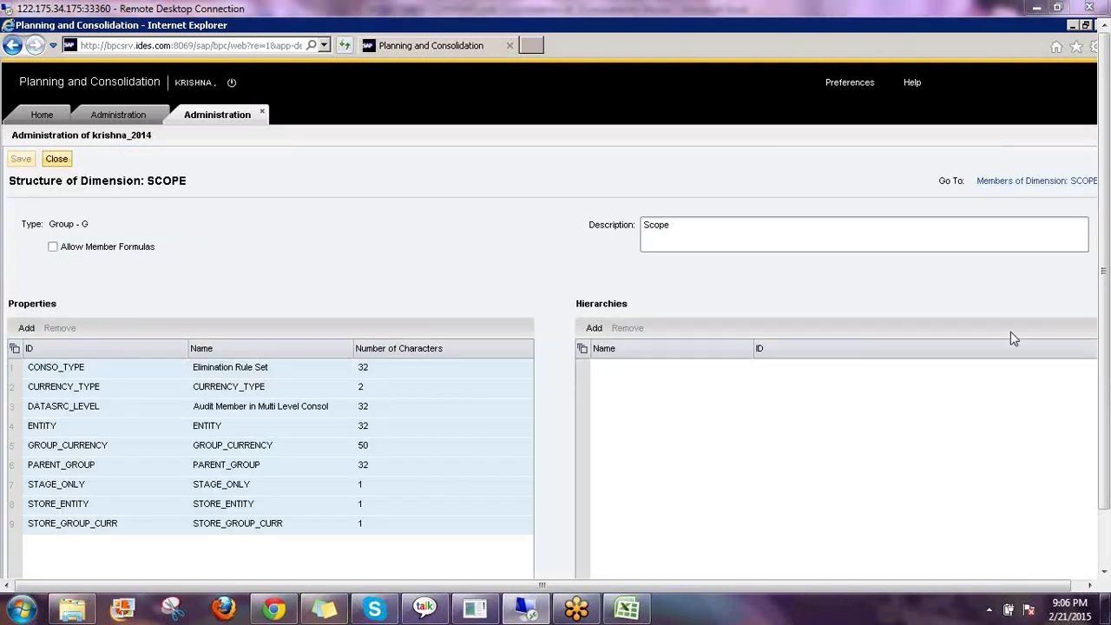
pyautogui.moveTo(579, 292); pyautogui.dragTo(708, 491)
pyautogui.moveTo(692, 308); pyautogui.dragTo(640, 446)
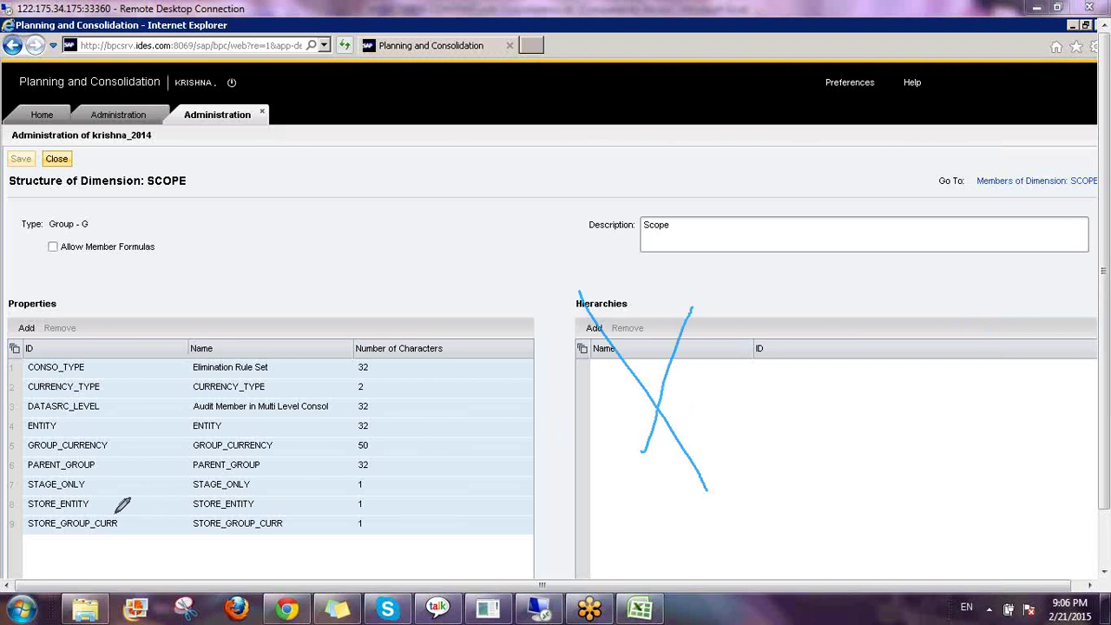
pyautogui.moveTo(6, 473); pyautogui.dragTo(398, 469)
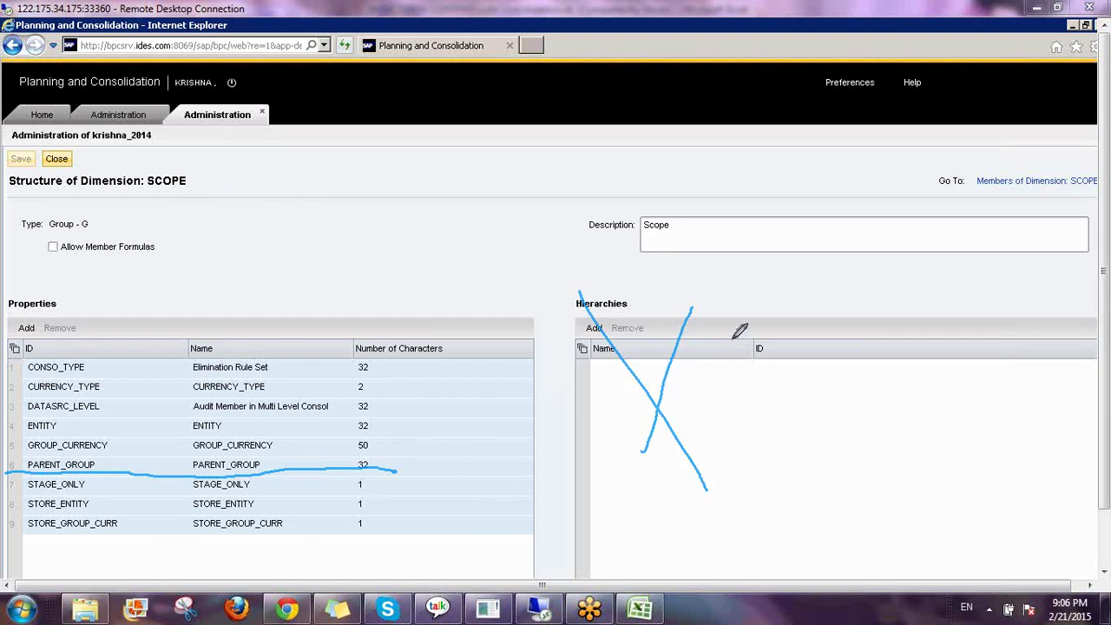
pyautogui.moveTo(729, 337); pyautogui.dragTo(729, 427)
# Step: Sketch a letter P with arrows above the properties list, mark a line above PARENT_GROUP, and clear all ink
pyautogui.moveTo(233, 237); pyautogui.dragTo(258, 352)
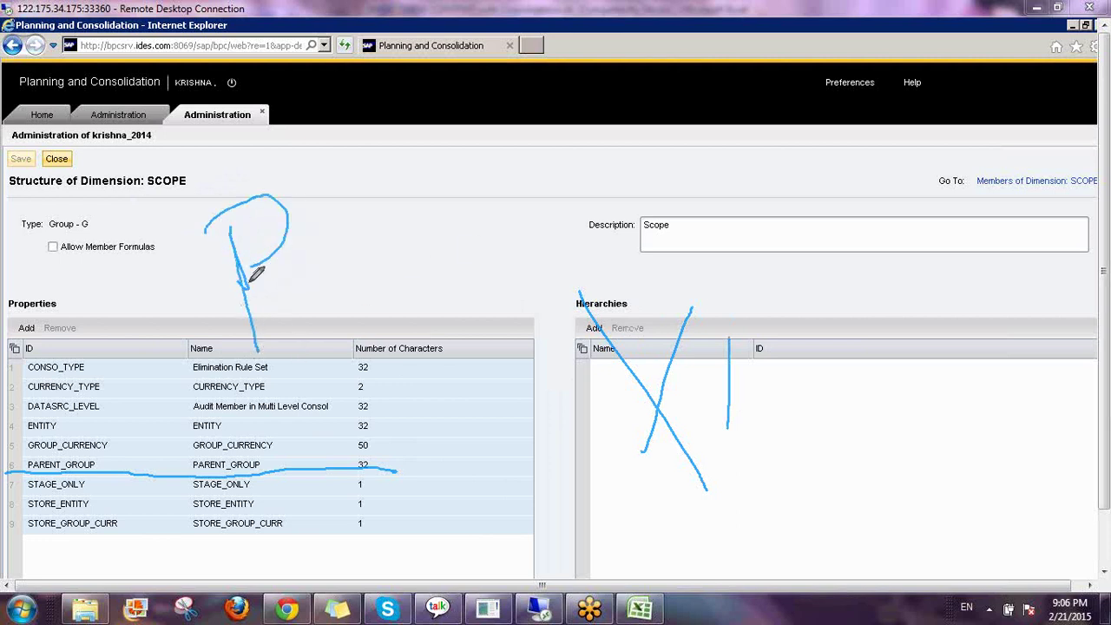
pyautogui.moveTo(270, 283)
pyautogui.mouseDown()
pyautogui.moveTo(353, 254)
pyautogui.moveTo(333, 266)
pyautogui.mouseUp()
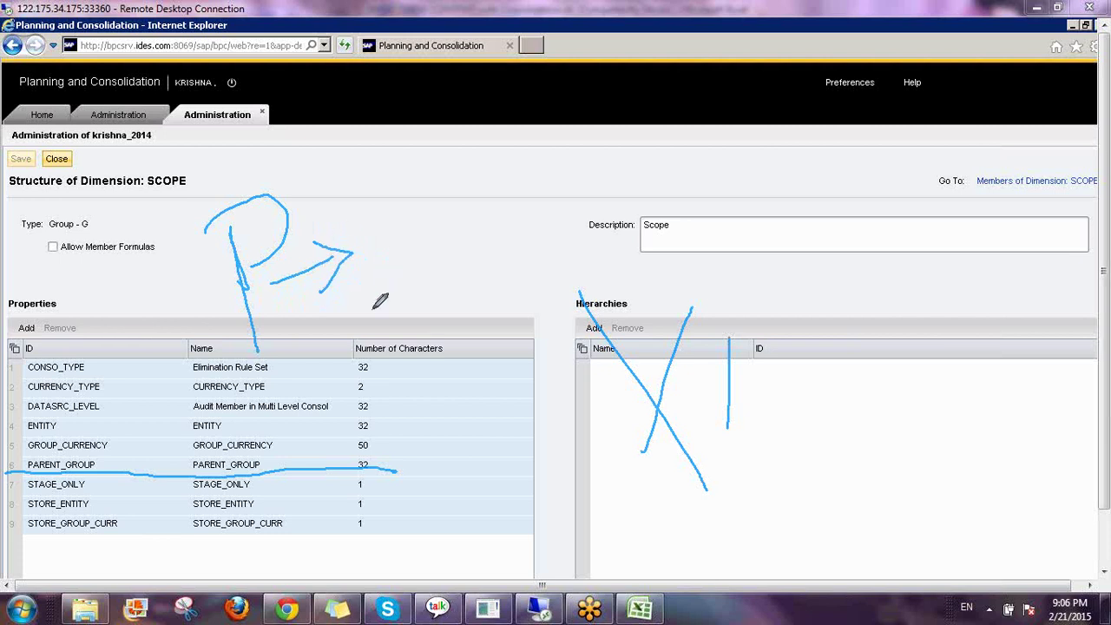
pyautogui.moveTo(251, 172)
pyautogui.mouseDown()
pyautogui.moveTo(252, 248)
pyautogui.moveTo(263, 242)
pyautogui.mouseUp()
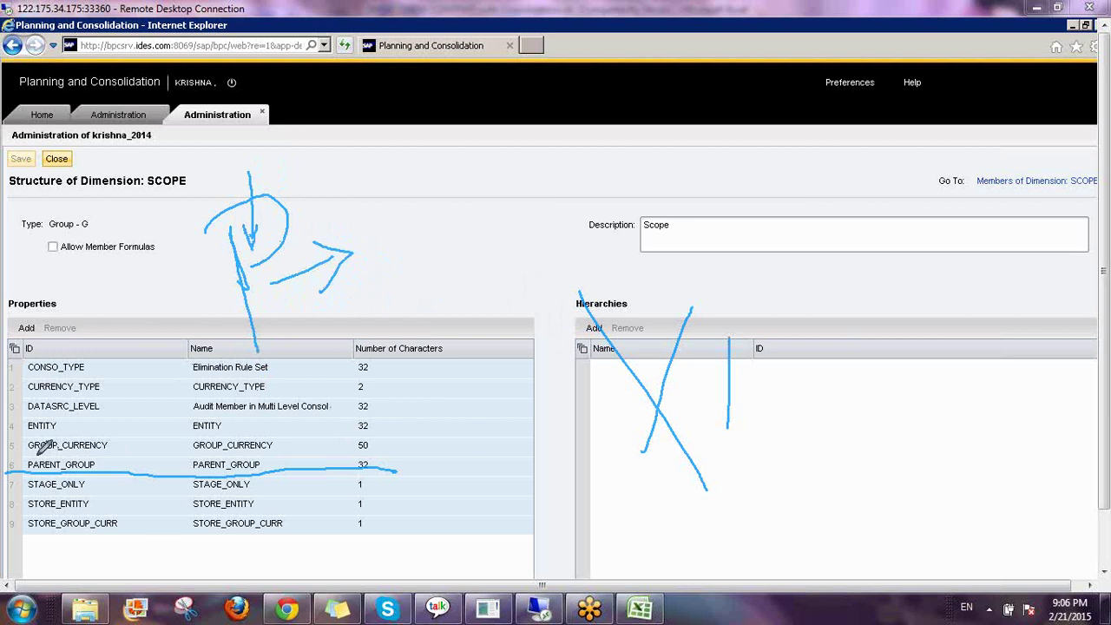
pyautogui.moveTo(26, 452); pyautogui.dragTo(241, 456)
pyautogui.press('e')
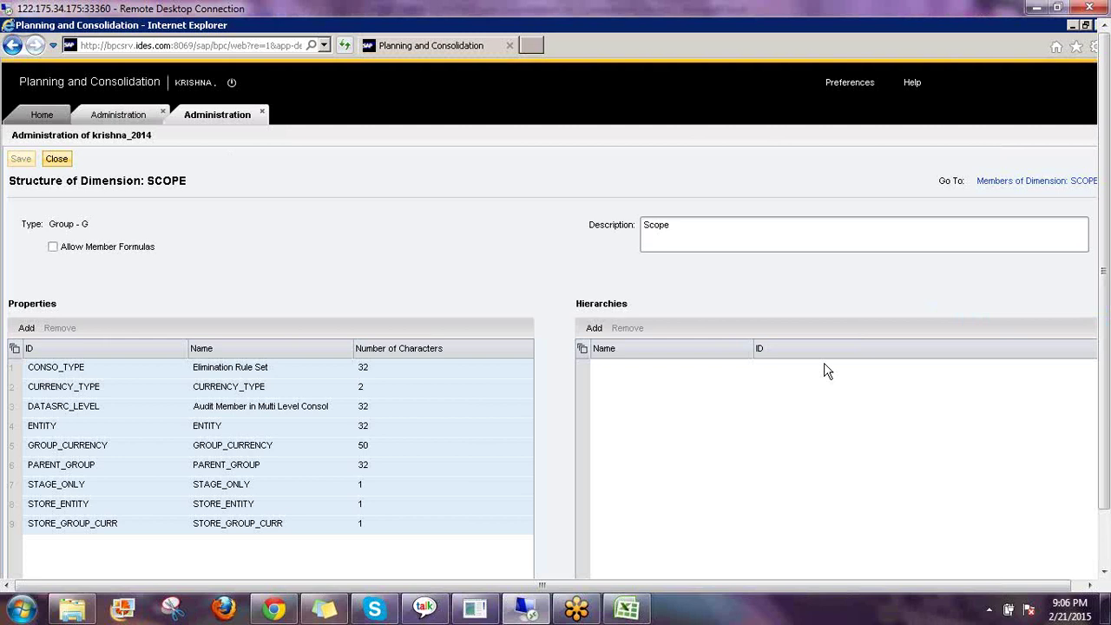
# Step: Return to the Ownership model, choose PARENT_GROUP as the parent/child property for the group hierarchy, then save and close the model
pyautogui.click(118, 114)
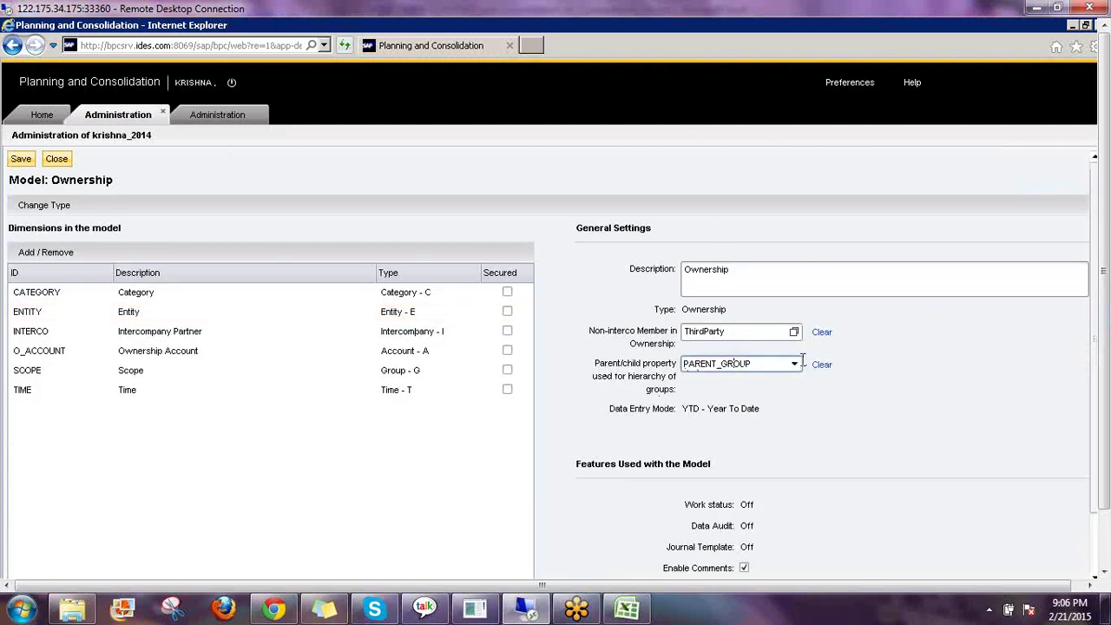
pyautogui.click(795, 365)
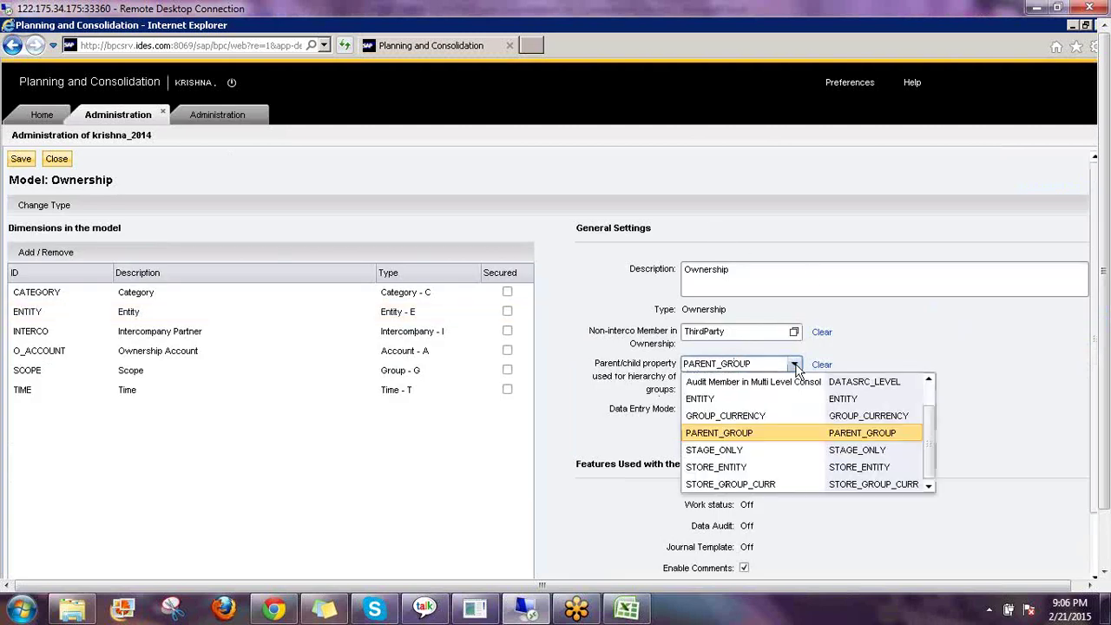
pyautogui.click(732, 441)
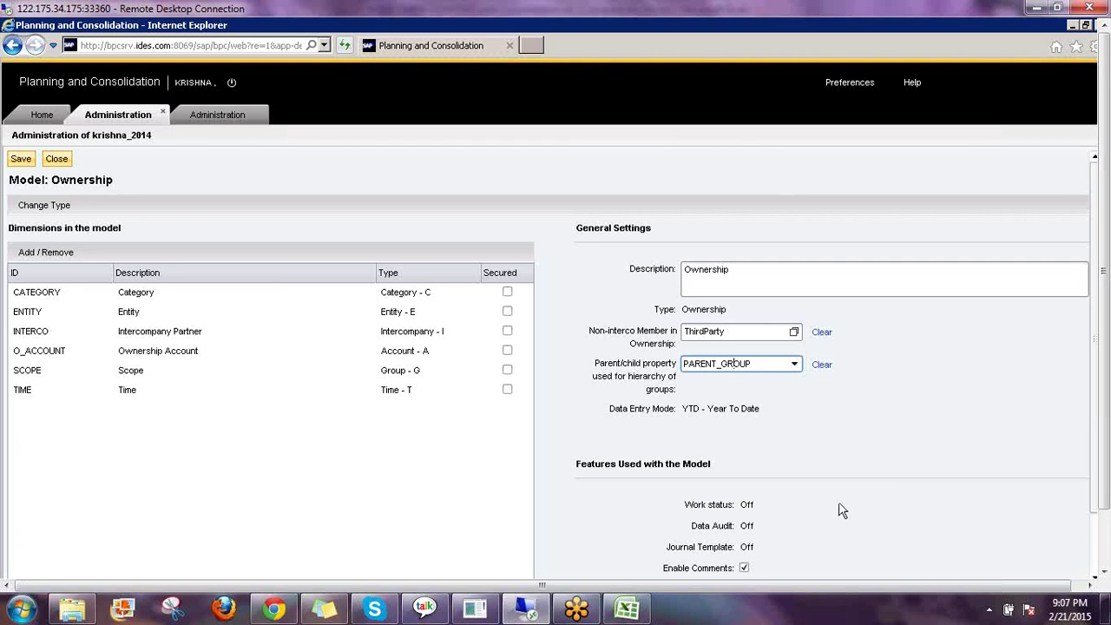
pyautogui.click(22, 162)
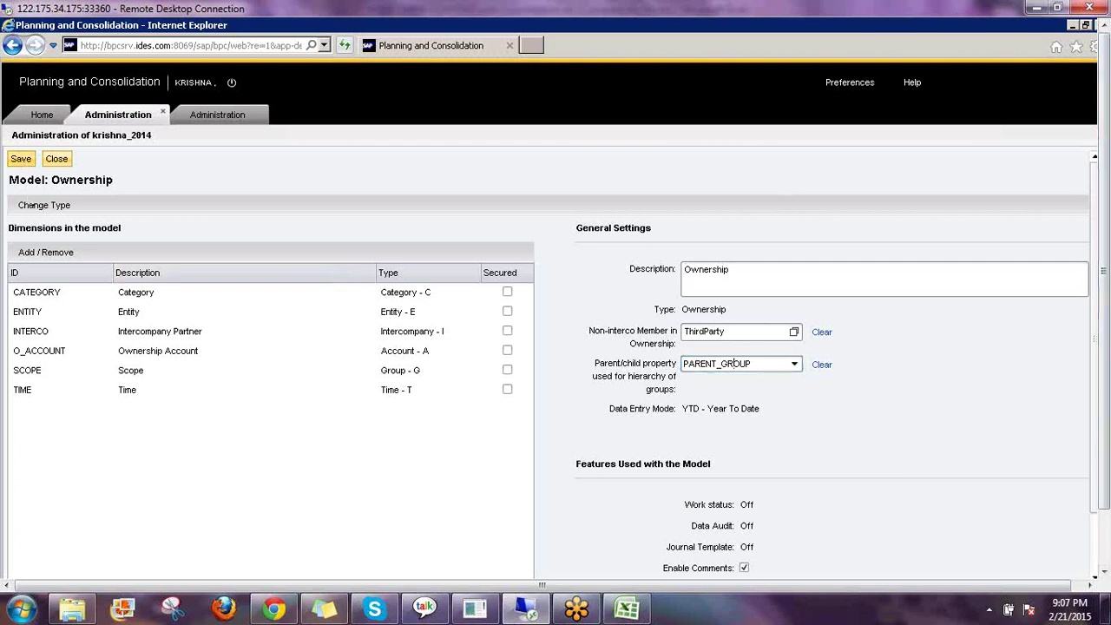
pyautogui.click(56, 161)
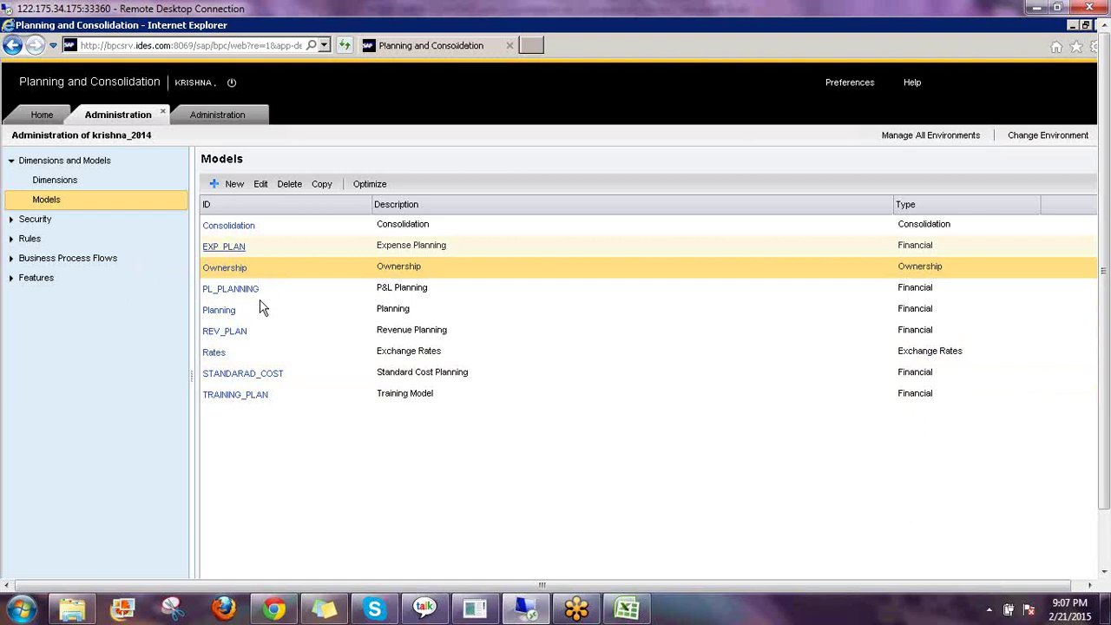
# Step: Open the business rules overview of the krishna_2014 environment
pyautogui.click(233, 271)
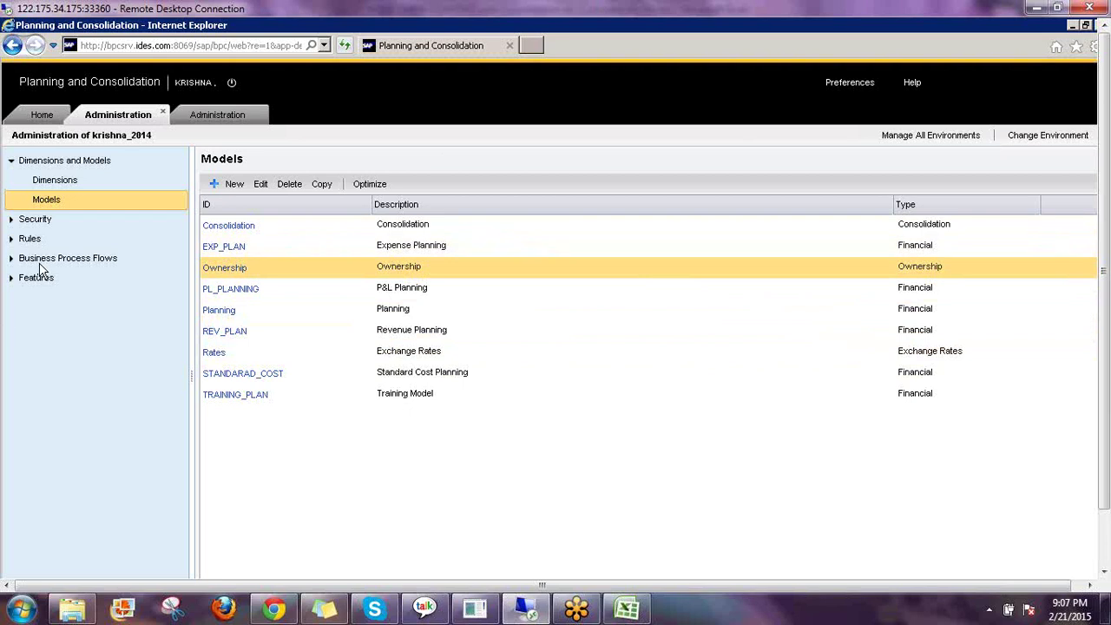
pyautogui.click(12, 240)
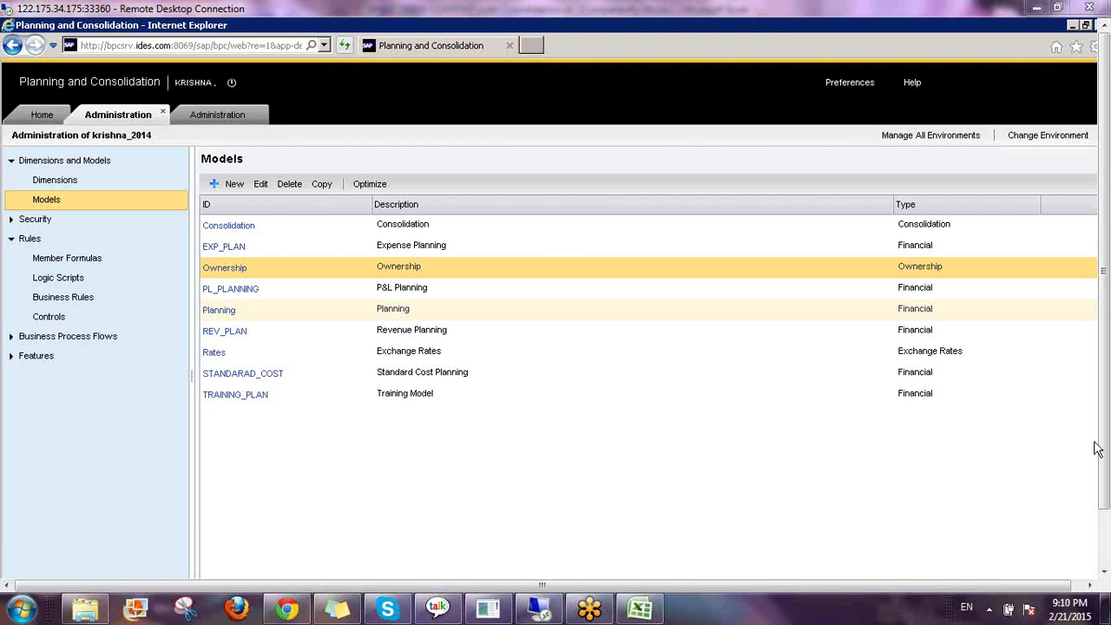
pyautogui.moveTo(1106, 459); pyautogui.dragTo(1107, 525)
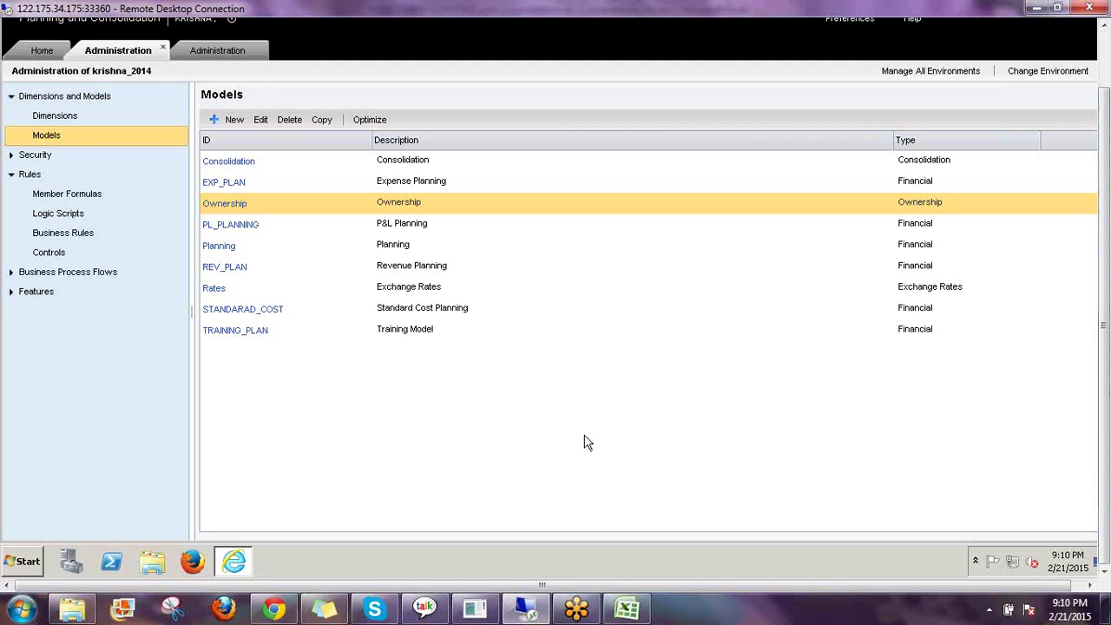
pyautogui.click(70, 241)
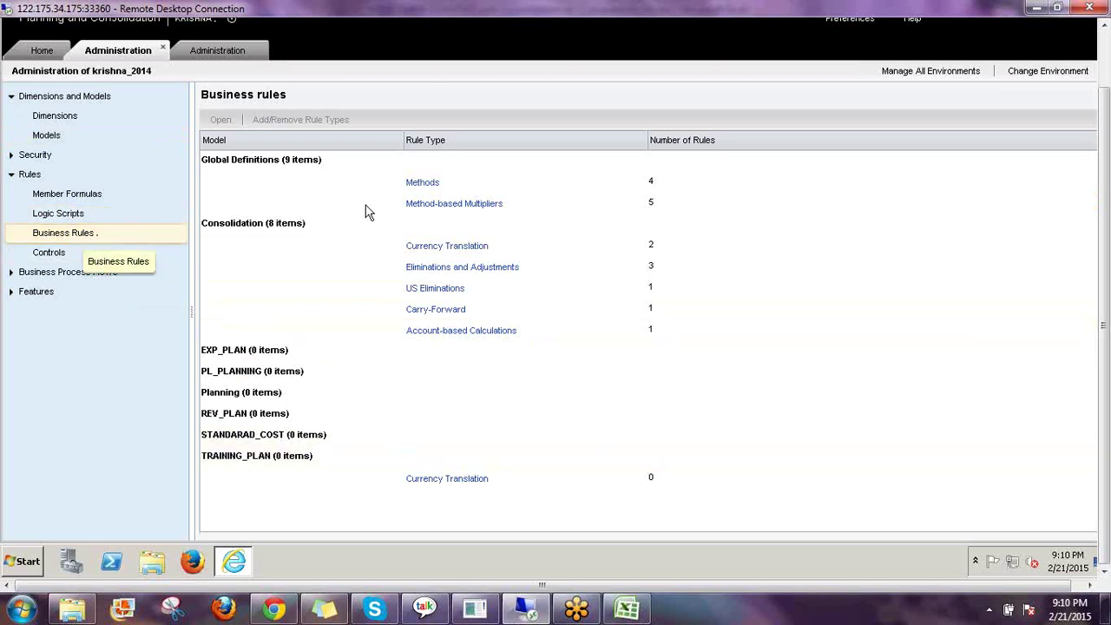
# Step: Check which business rule types are assigned to the Consolidation model and close the rule type selection
pyautogui.click(294, 224)
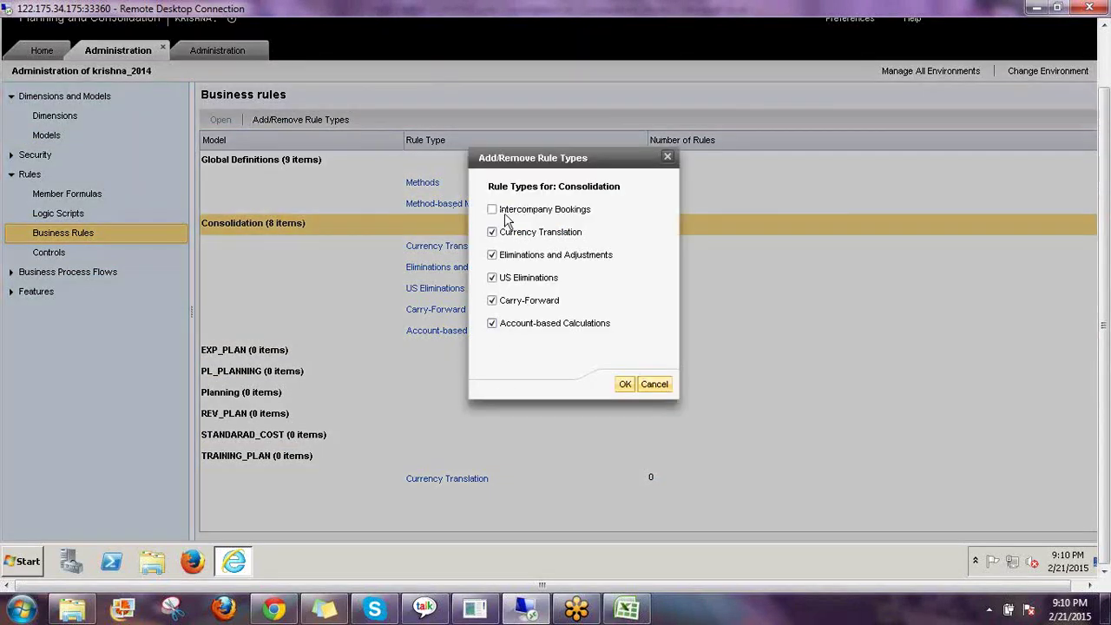
pyautogui.click(491, 322)
pyautogui.click(626, 384)
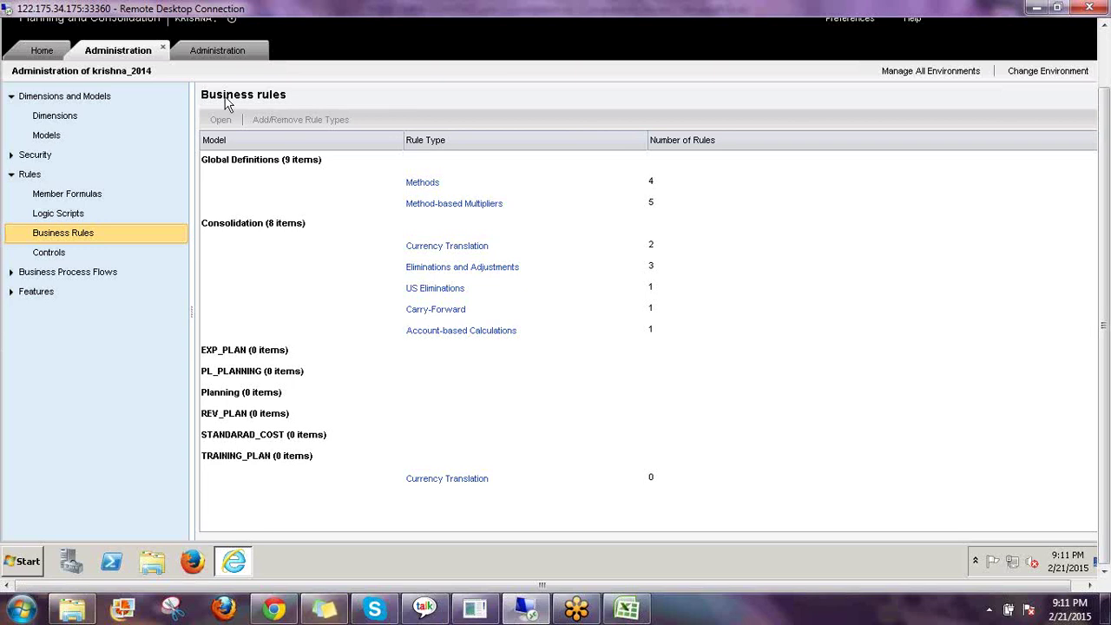
# Step: Select the Consolidation model and draw a large number 3 with a box around it beside its rule types
pyautogui.click(275, 223)
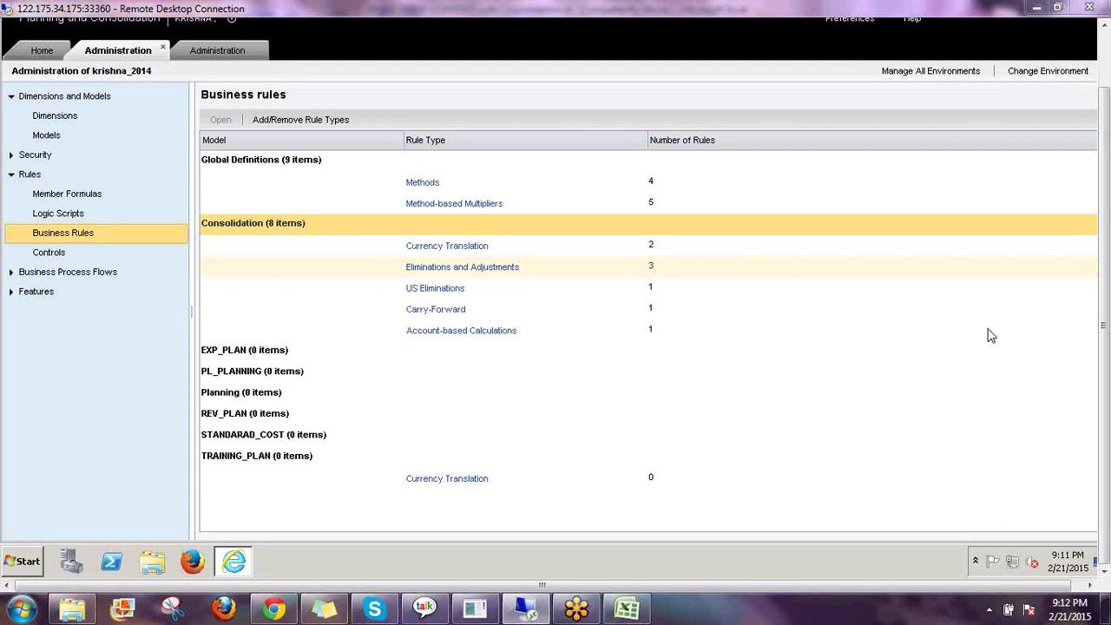
pyautogui.moveTo(552, 271)
pyautogui.mouseDown()
pyautogui.moveTo(566, 297)
pyautogui.moveTo(567, 363)
pyautogui.mouseUp()
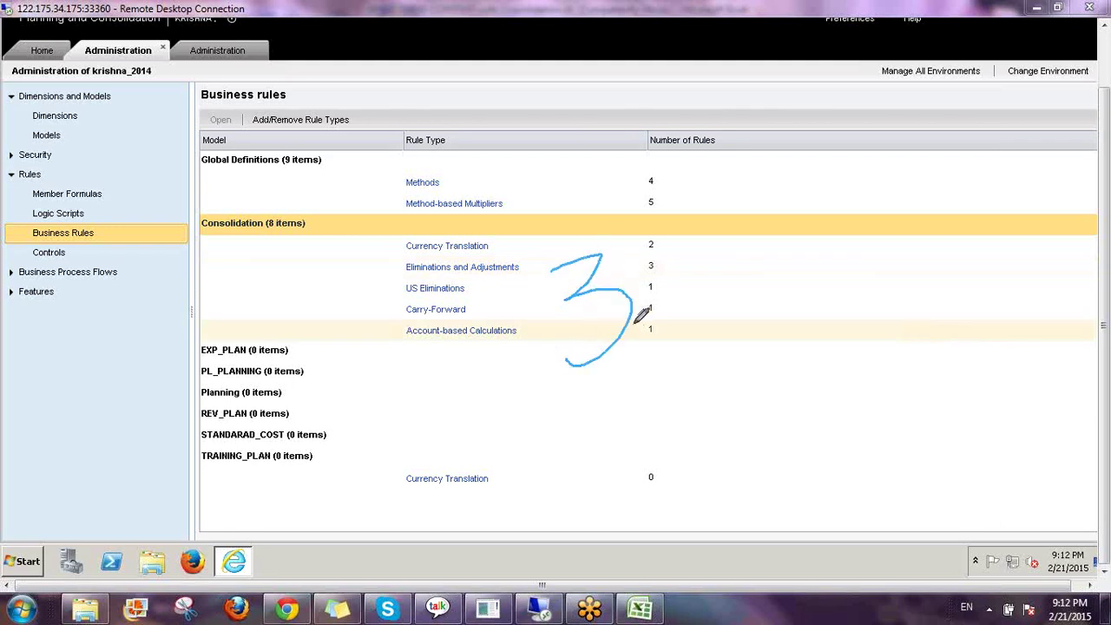
pyautogui.moveTo(647, 228); pyautogui.dragTo(700, 395)
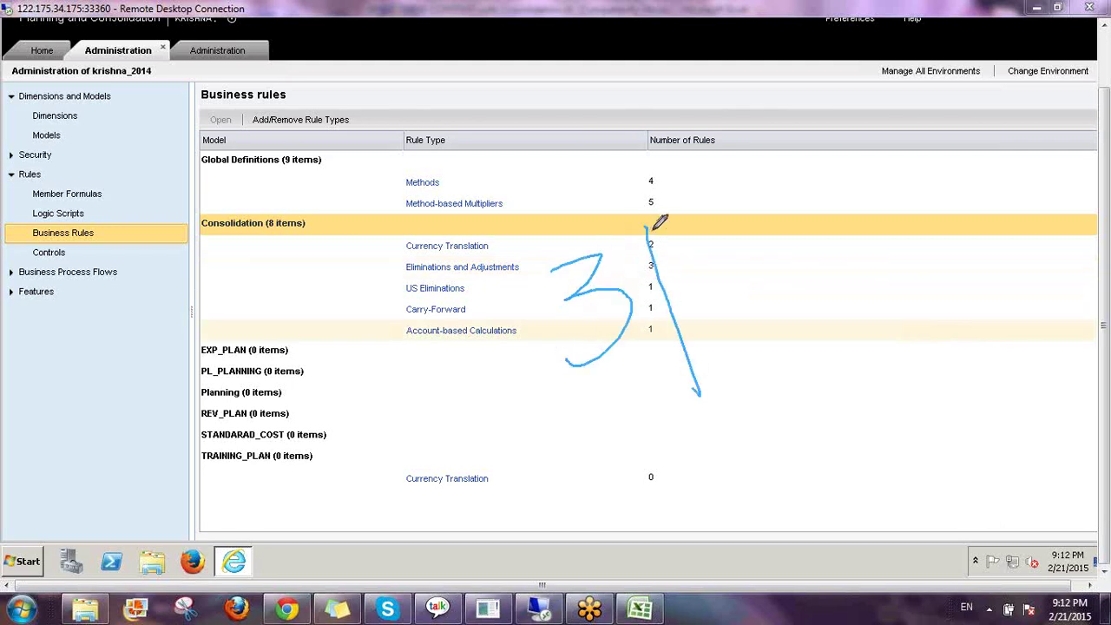
pyautogui.moveTo(647, 228)
pyautogui.mouseDown()
pyautogui.moveTo(530, 355)
pyautogui.moveTo(691, 375)
pyautogui.moveTo(685, 382)
pyautogui.mouseUp()
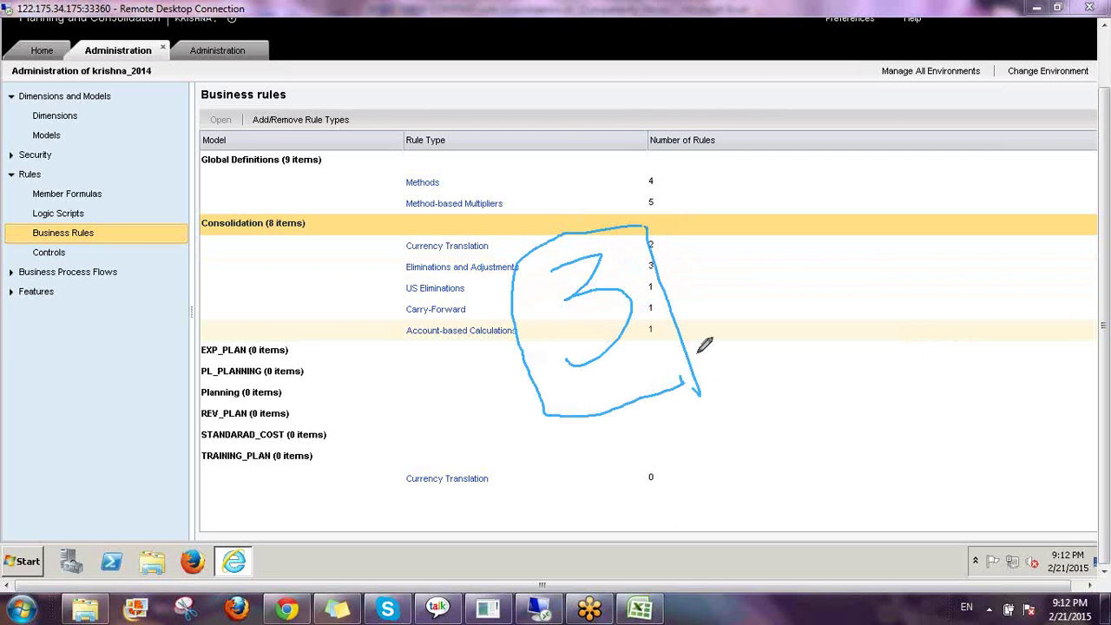
# Step: Handwrite "1 (Prop-DIM" beside the boxed 3 as the first item
pyautogui.moveTo(757, 254); pyautogui.dragTo(767, 313)
pyautogui.moveTo(756, 255)
pyautogui.mouseDown()
pyautogui.moveTo(735, 294)
pyautogui.moveTo(769, 316)
pyautogui.moveTo(792, 311)
pyautogui.mouseUp()
pyautogui.moveTo(807, 224)
pyautogui.mouseDown()
pyautogui.moveTo(827, 317)
pyautogui.moveTo(848, 337)
pyautogui.mouseUp()
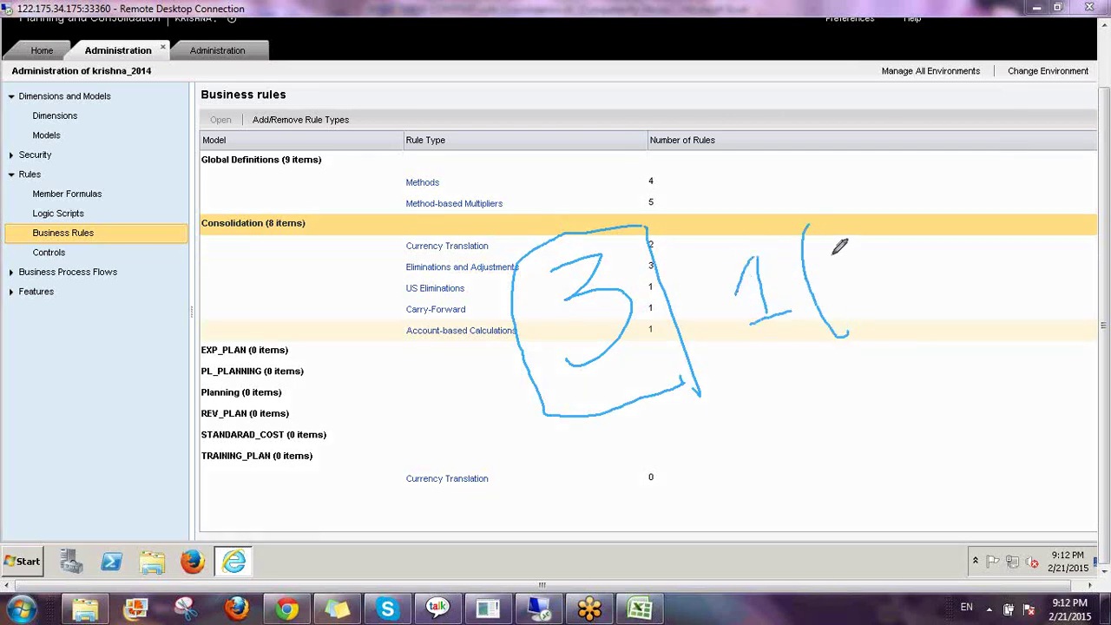
pyautogui.moveTo(835, 252)
pyautogui.mouseDown()
pyautogui.moveTo(844, 304)
pyautogui.moveTo(835, 280)
pyautogui.moveTo(884, 287)
pyautogui.moveTo(903, 262)
pyautogui.moveTo(924, 319)
pyautogui.mouseUp()
pyautogui.click(916, 255)
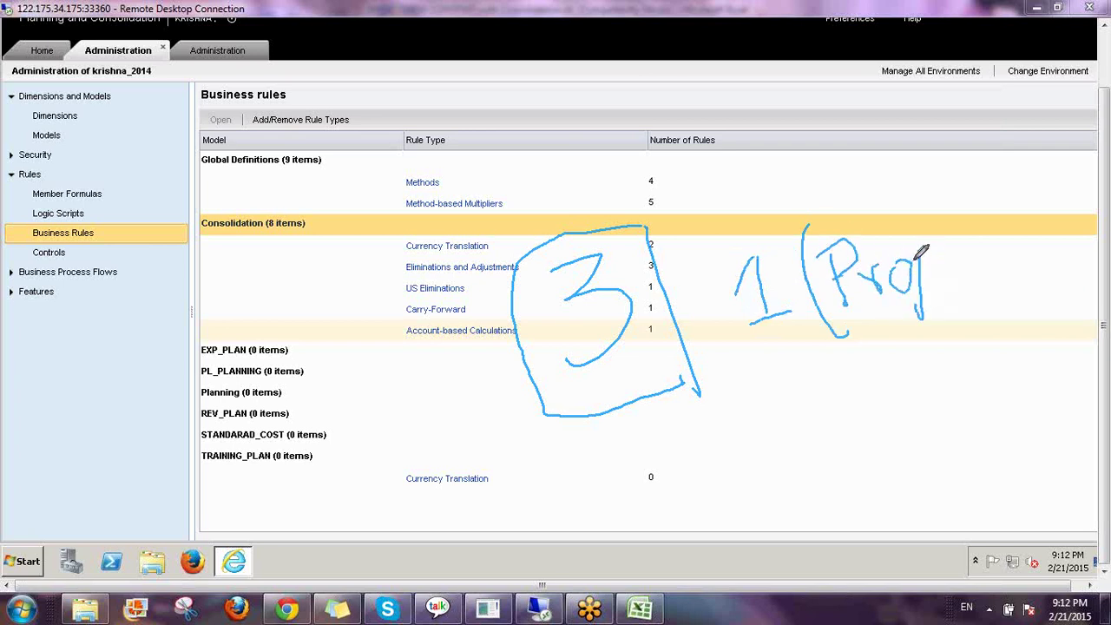
pyautogui.moveTo(920, 259)
pyautogui.mouseDown()
pyautogui.moveTo(924, 280)
pyautogui.moveTo(969, 246)
pyautogui.mouseUp()
pyautogui.moveTo(995, 210); pyautogui.dragTo(1012, 252)
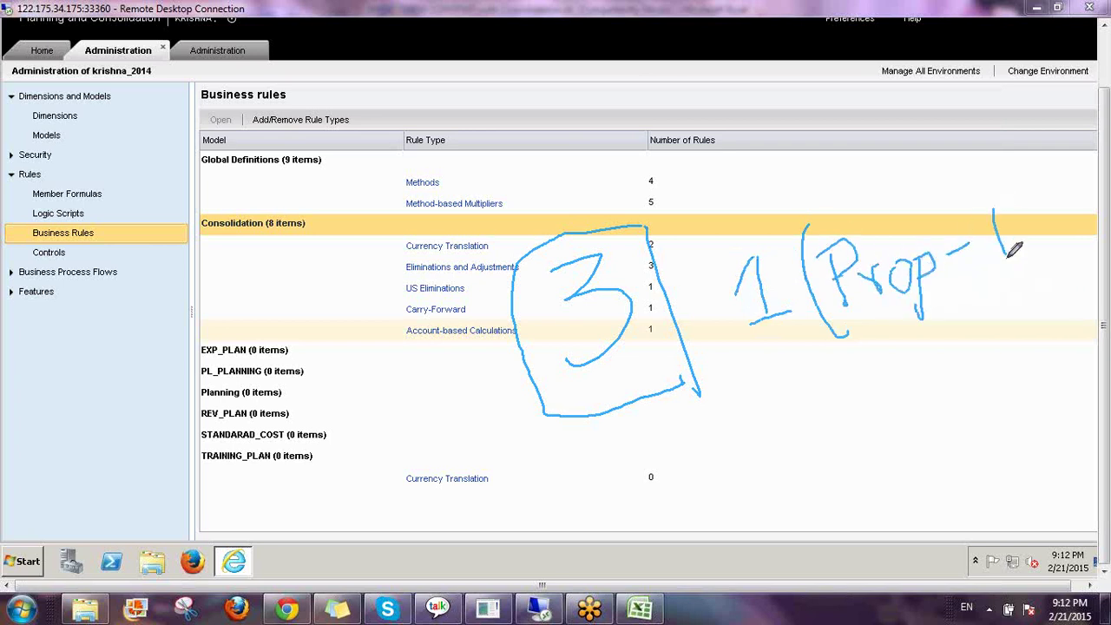
pyautogui.moveTo(1007, 198)
pyautogui.mouseDown()
pyautogui.moveTo(1010, 254)
pyautogui.moveTo(1072, 214)
pyautogui.mouseUp()
pyautogui.moveTo(1044, 172); pyautogui.dragTo(1086, 196)
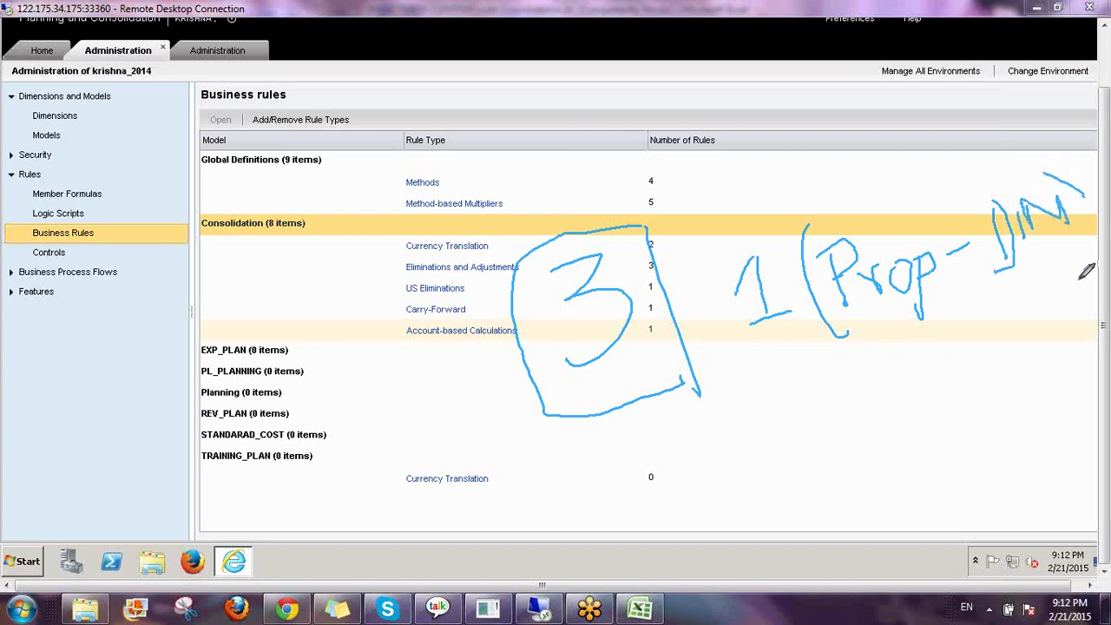
# Step: Underline DIM, draw upward arrows above DIM and Prop, and add a number marker in front of the first item
pyautogui.moveTo(1082, 276); pyautogui.dragTo(1023, 292)
pyautogui.moveTo(1014, 198); pyautogui.dragTo(1006, 147)
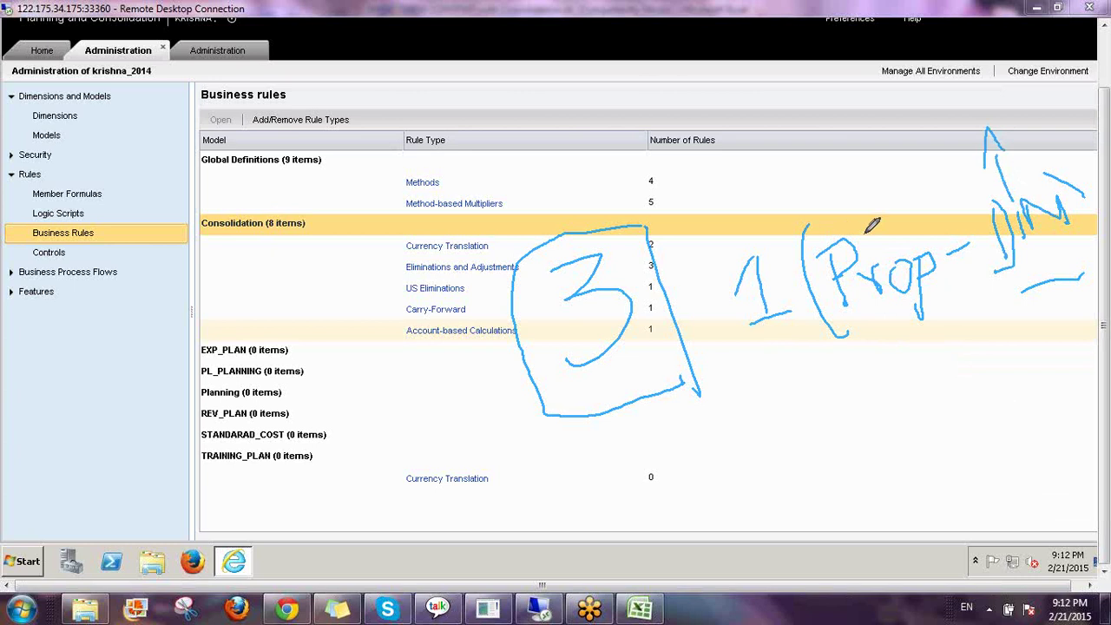
pyautogui.moveTo(872, 233)
pyautogui.mouseDown()
pyautogui.moveTo(858, 179)
pyautogui.moveTo(867, 165)
pyautogui.mouseUp()
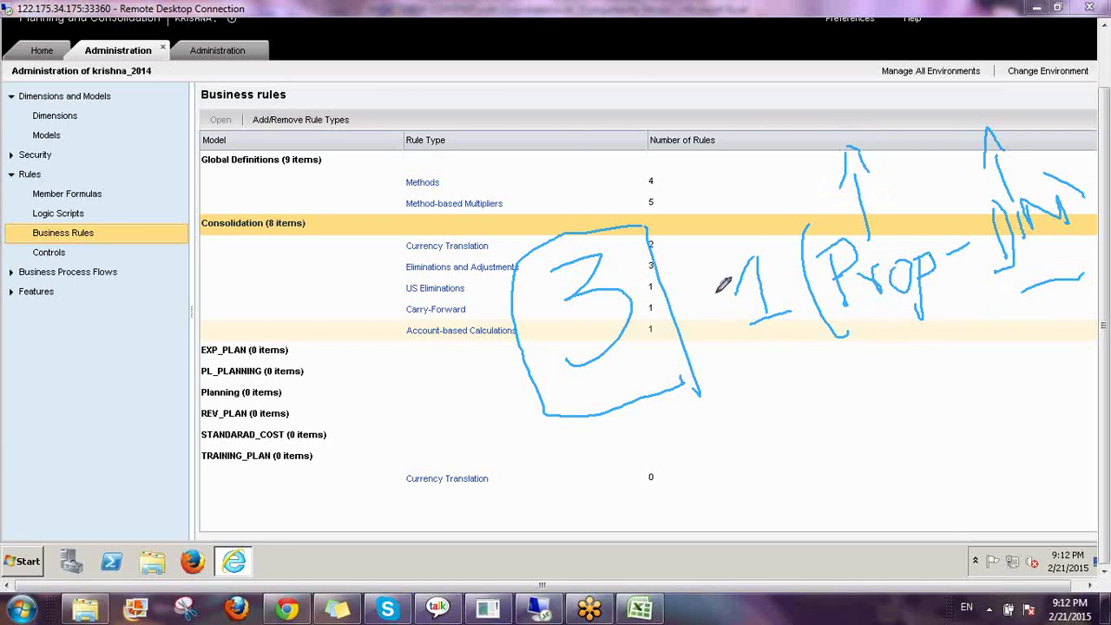
pyautogui.moveTo(708, 271)
pyautogui.mouseDown()
pyautogui.moveTo(703, 319)
pyautogui.moveTo(689, 297)
pyautogui.mouseUp()
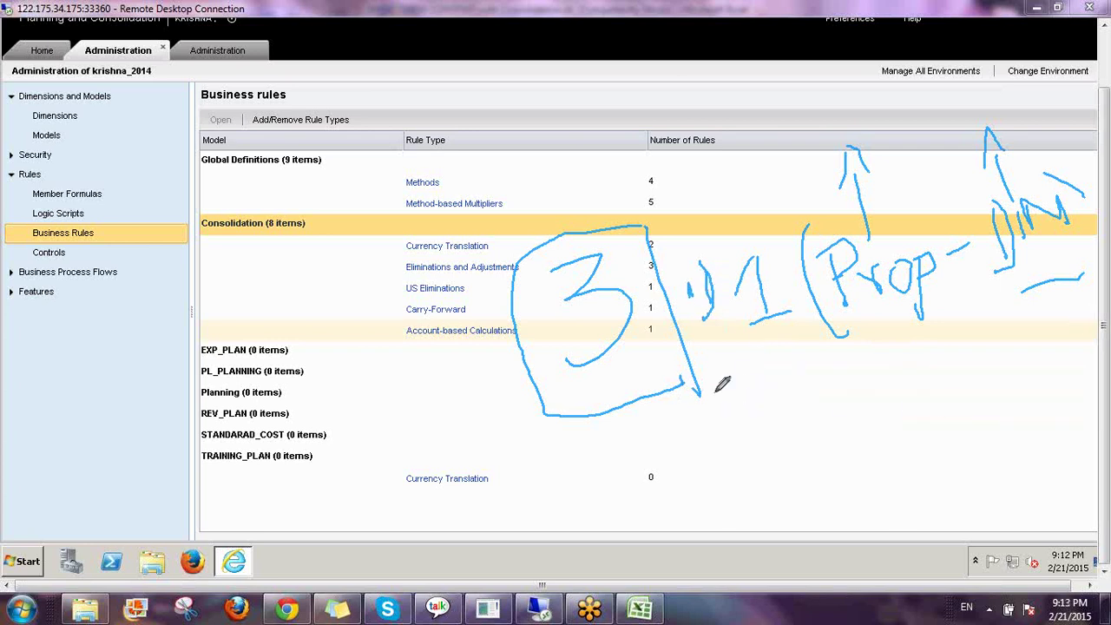
# Step: Handwrite the second item "2) C/Logic" below the first, with "DM" underneath it
pyautogui.moveTo(712, 398); pyautogui.dragTo(748, 451)
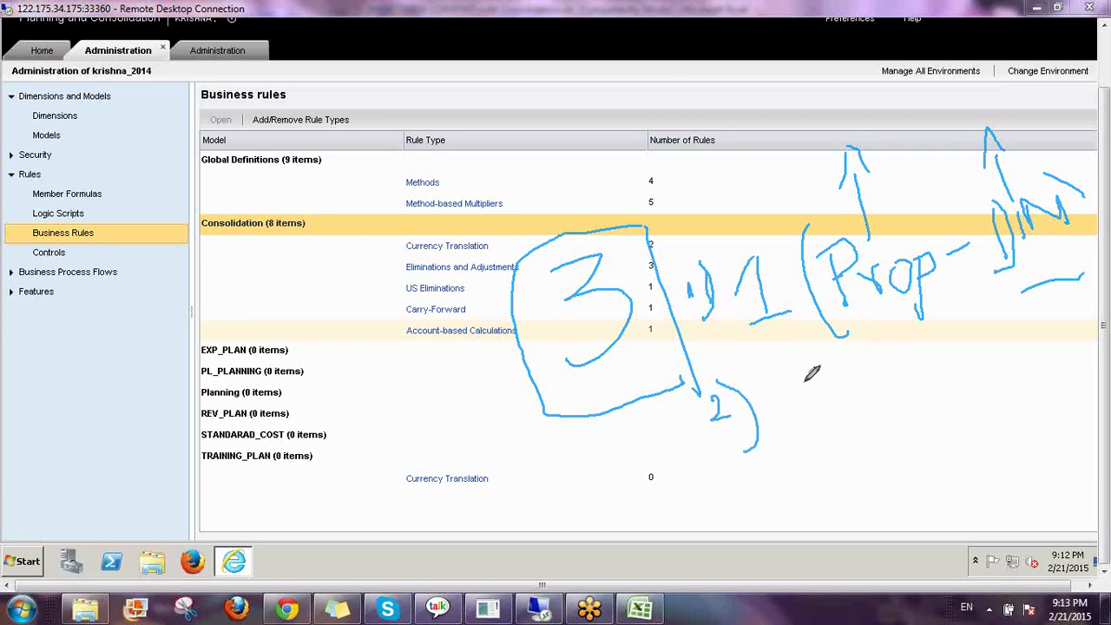
pyautogui.moveTo(802, 378); pyautogui.dragTo(817, 402)
pyautogui.moveTo(817, 356)
pyautogui.mouseDown()
pyautogui.moveTo(825, 417)
pyautogui.moveTo(884, 358)
pyautogui.moveTo(939, 354)
pyautogui.mouseUp()
pyautogui.click(891, 336)
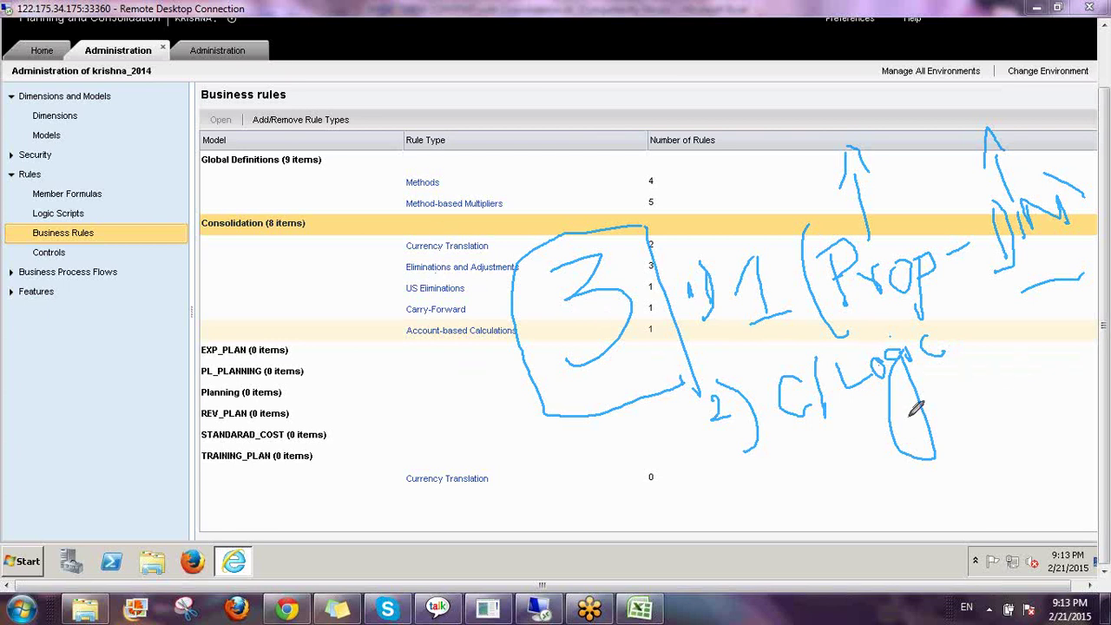
pyautogui.moveTo(858, 443)
pyautogui.mouseDown()
pyautogui.moveTo(870, 469)
pyautogui.moveTo(843, 426)
pyautogui.moveTo(929, 429)
pyautogui.moveTo(966, 395)
pyautogui.moveTo(1011, 425)
pyautogui.mouseUp()
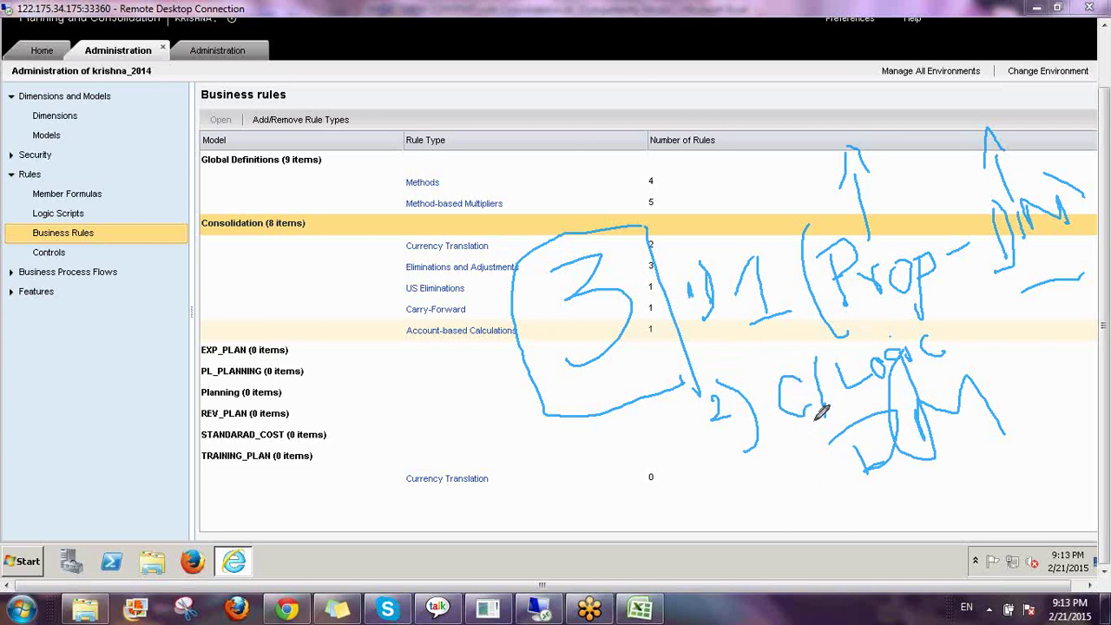
# Step: Draw an arrow from C/Logic to a handwritten "UJFS", then mark the Consolidation rule types with a line and bracket the second item
pyautogui.moveTo(829, 406)
pyautogui.mouseDown()
pyautogui.moveTo(750, 467)
pyautogui.moveTo(600, 481)
pyautogui.moveTo(628, 502)
pyautogui.mouseUp()
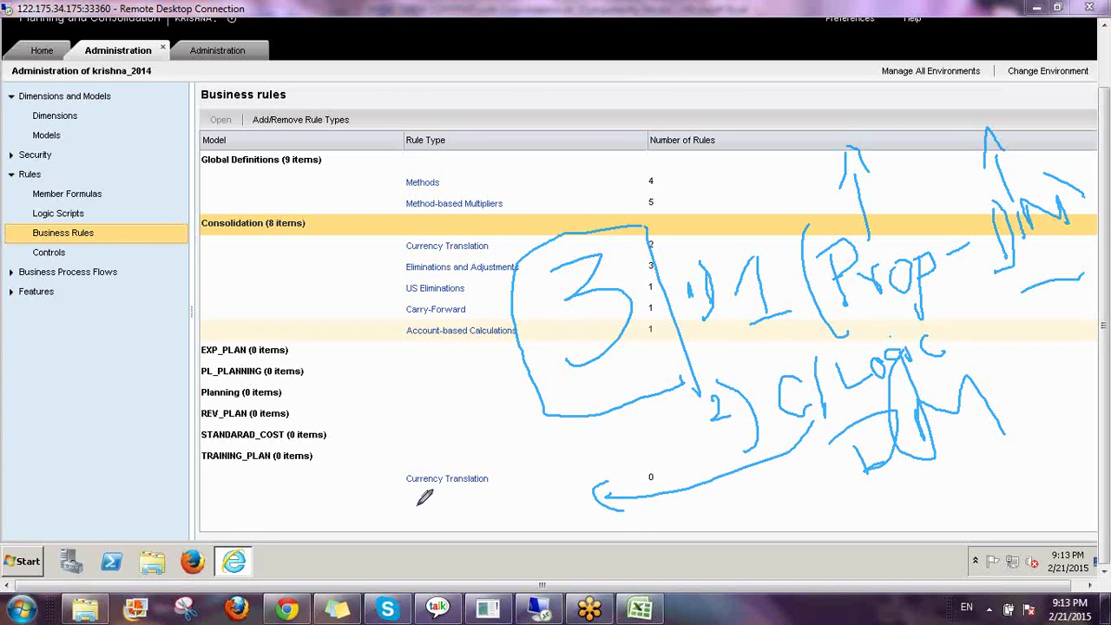
pyautogui.moveTo(420, 500); pyautogui.dragTo(474, 483)
pyautogui.moveTo(528, 460)
pyautogui.mouseDown()
pyautogui.moveTo(498, 513)
pyautogui.moveTo(495, 480)
pyautogui.moveTo(531, 463)
pyautogui.moveTo(549, 486)
pyautogui.moveTo(508, 526)
pyautogui.mouseUp()
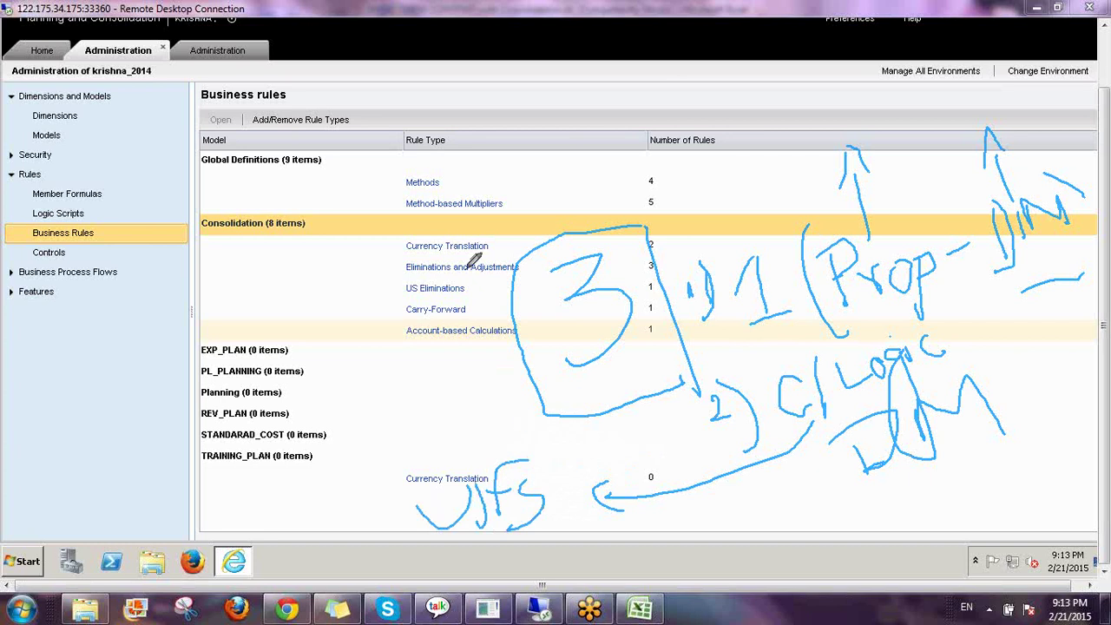
pyautogui.click(405, 246)
pyautogui.moveTo(399, 262); pyautogui.dragTo(398, 346)
pyautogui.moveTo(947, 325)
pyautogui.mouseDown()
pyautogui.moveTo(1038, 368)
pyautogui.moveTo(1051, 439)
pyautogui.moveTo(1022, 436)
pyautogui.moveTo(1015, 458)
pyautogui.mouseUp()
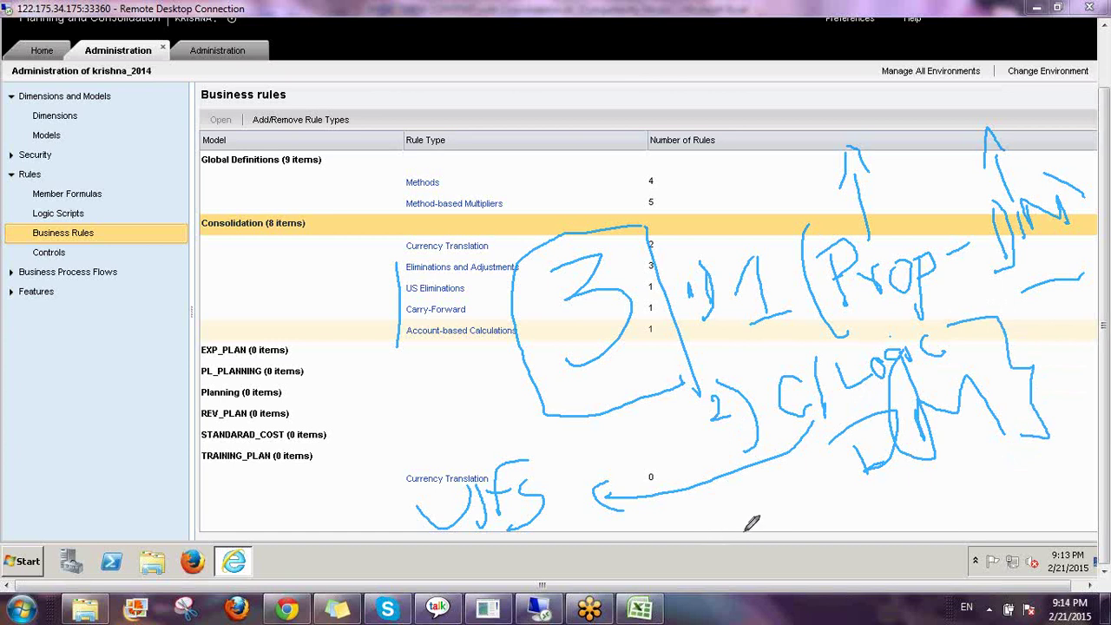
# Step: Handwrite the third item "3) B/Rule" below the second item
pyautogui.moveTo(767, 532)
pyautogui.mouseDown()
pyautogui.moveTo(769, 556)
pyautogui.moveTo(742, 569)
pyautogui.mouseUp()
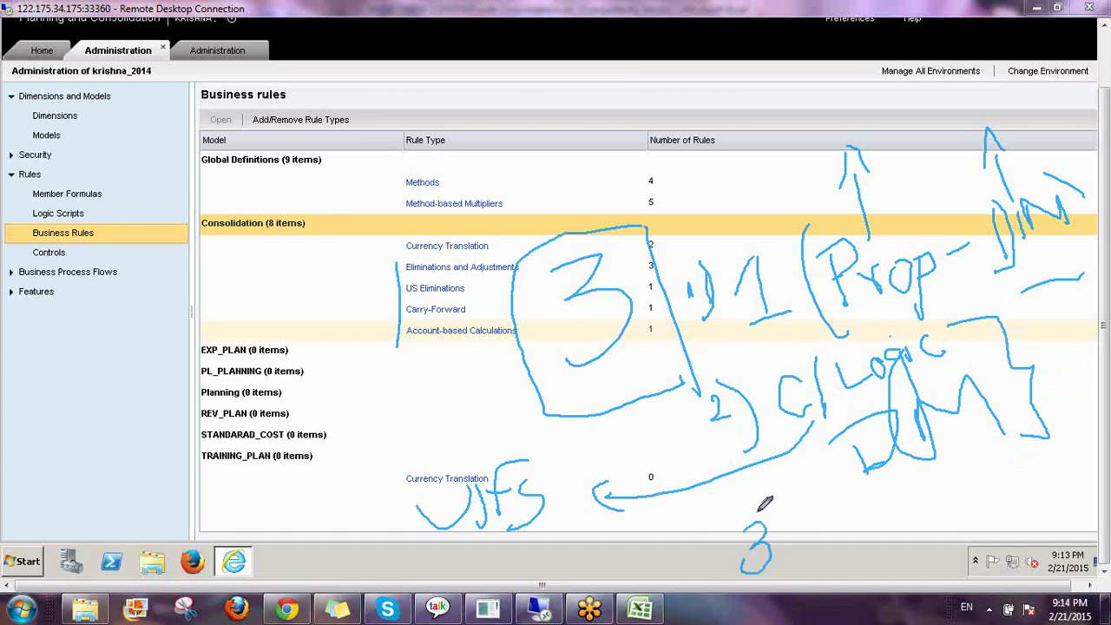
pyautogui.moveTo(771, 517); pyautogui.dragTo(774, 576)
pyautogui.moveTo(819, 518)
pyautogui.mouseDown()
pyautogui.moveTo(857, 520)
pyautogui.moveTo(816, 564)
pyautogui.mouseUp()
pyautogui.moveTo(865, 469); pyautogui.dragTo(888, 588)
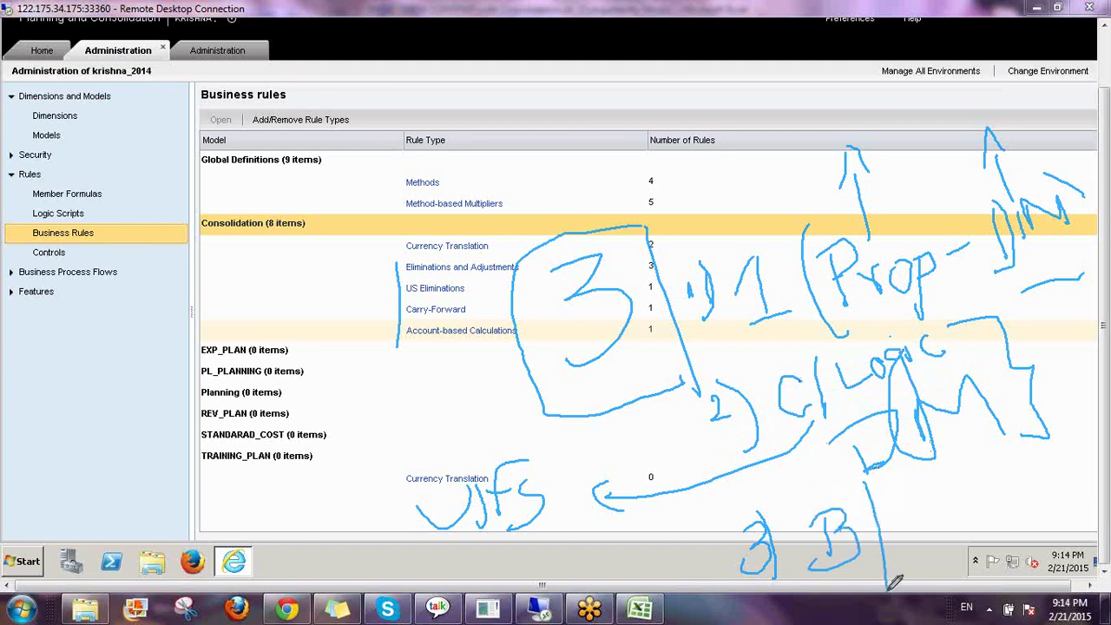
pyautogui.moveTo(887, 491)
pyautogui.mouseDown()
pyautogui.moveTo(934, 473)
pyautogui.moveTo(965, 535)
pyautogui.mouseUp()
pyautogui.moveTo(942, 491); pyautogui.dragTo(979, 519)
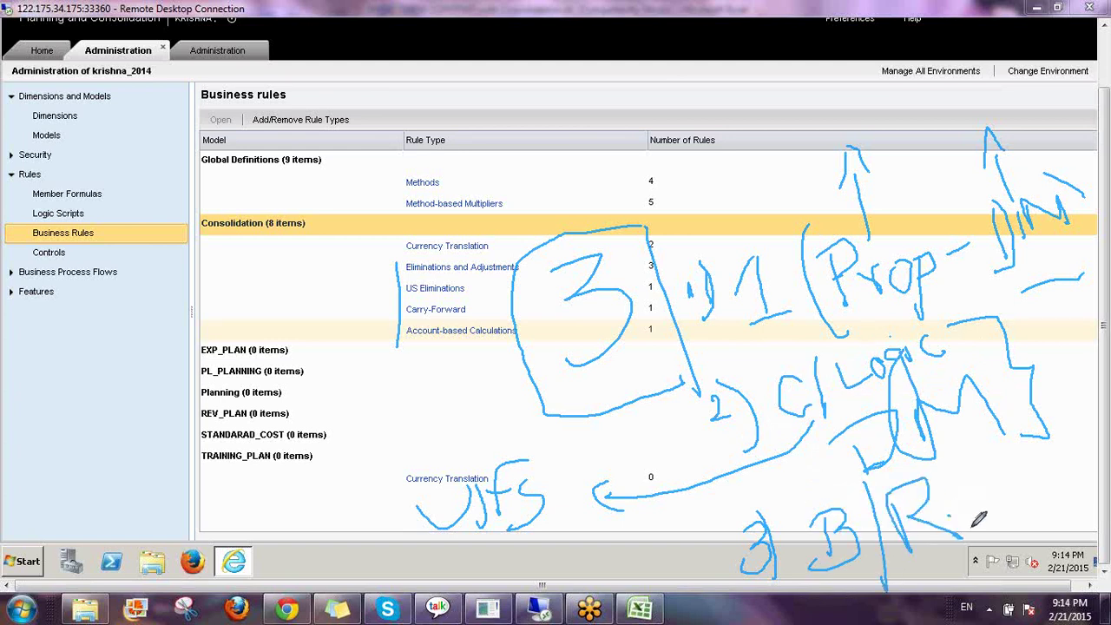
pyautogui.moveTo(972, 445); pyautogui.dragTo(990, 521)
pyautogui.moveTo(1007, 490)
pyautogui.mouseDown()
pyautogui.moveTo(1032, 480)
pyautogui.moveTo(1024, 505)
pyautogui.moveTo(1061, 499)
pyautogui.mouseUp()
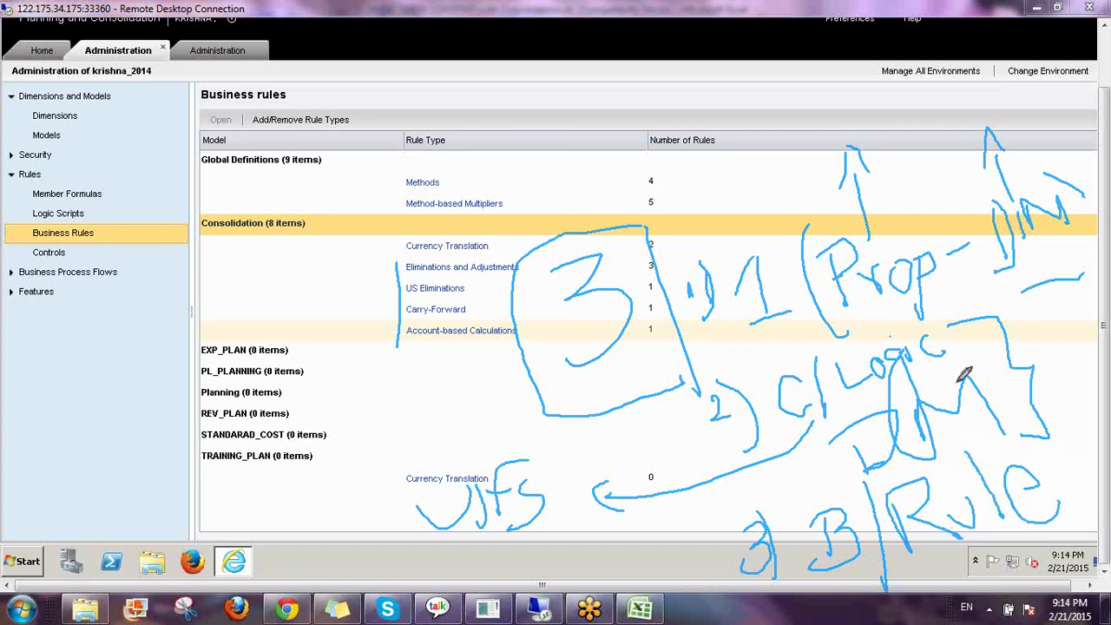
# Step: Underline the first item and Dimensions, tick Currency Translation under Consolidation, and write a P beside Dimensions
pyautogui.moveTo(724, 344); pyautogui.dragTo(825, 339)
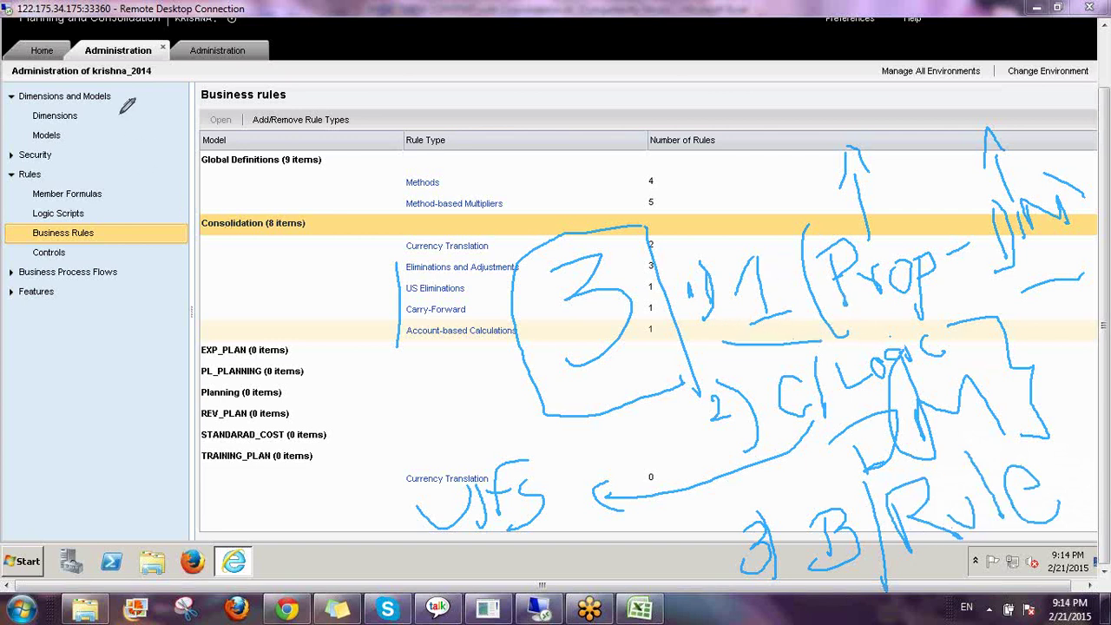
pyautogui.moveTo(35, 126); pyautogui.dragTo(76, 127)
pyautogui.moveTo(397, 249); pyautogui.dragTo(427, 224)
pyautogui.moveTo(90, 131)
pyautogui.mouseDown()
pyautogui.moveTo(92, 106)
pyautogui.moveTo(117, 103)
pyautogui.moveTo(99, 119)
pyautogui.mouseUp()
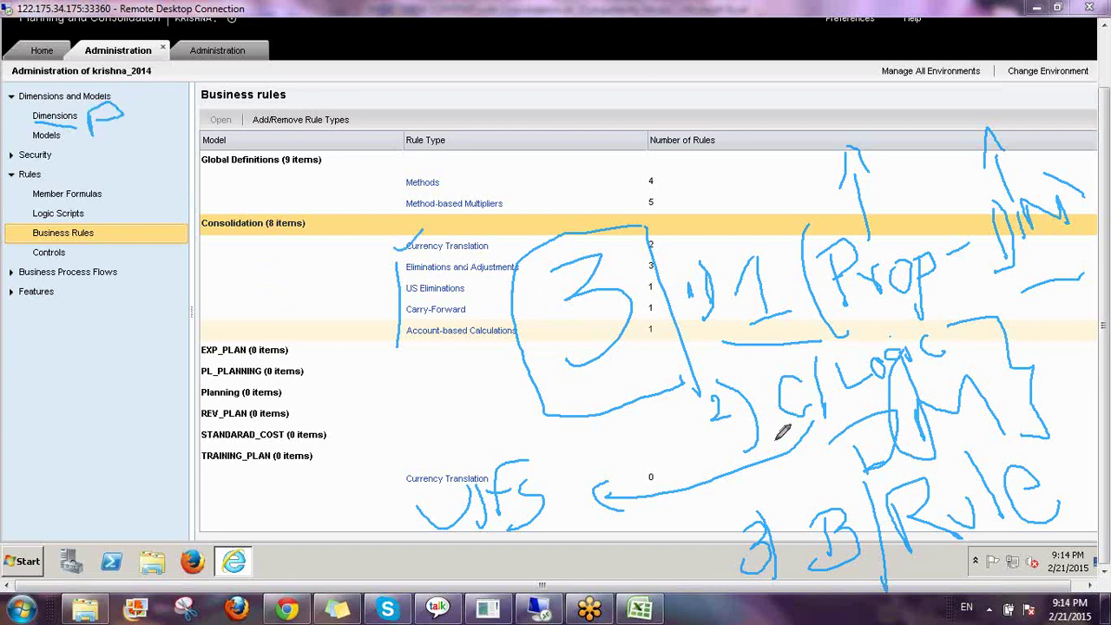
# Step: Underline C/Logic and DM, and draw a box around B/Rule
pyautogui.moveTo(775, 440); pyautogui.dragTo(1014, 374)
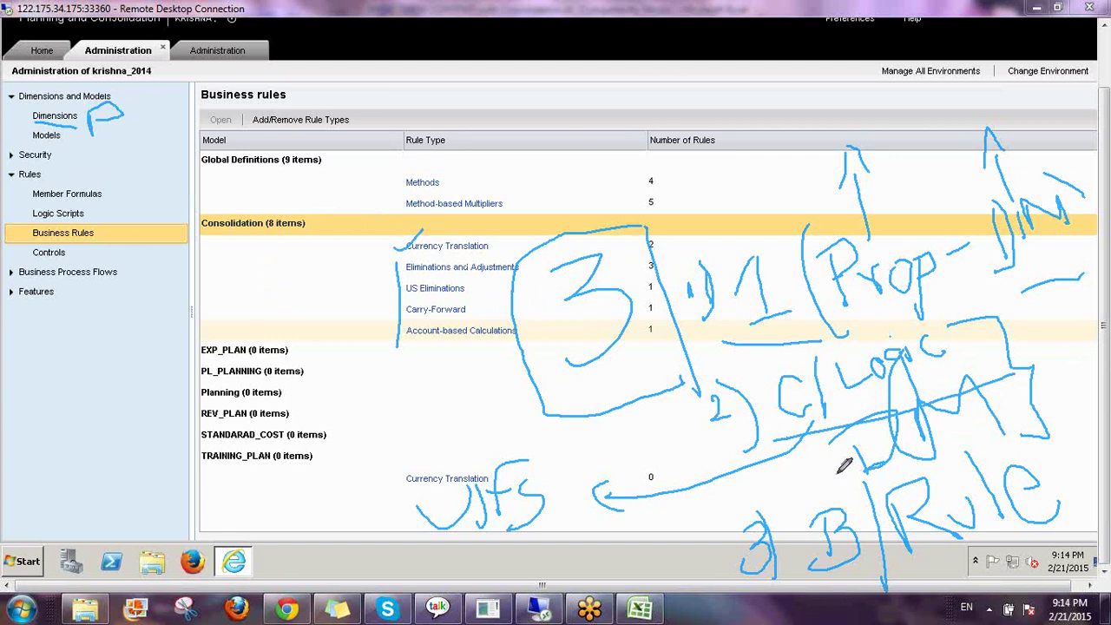
pyautogui.moveTo(839, 474); pyautogui.dragTo(1058, 427)
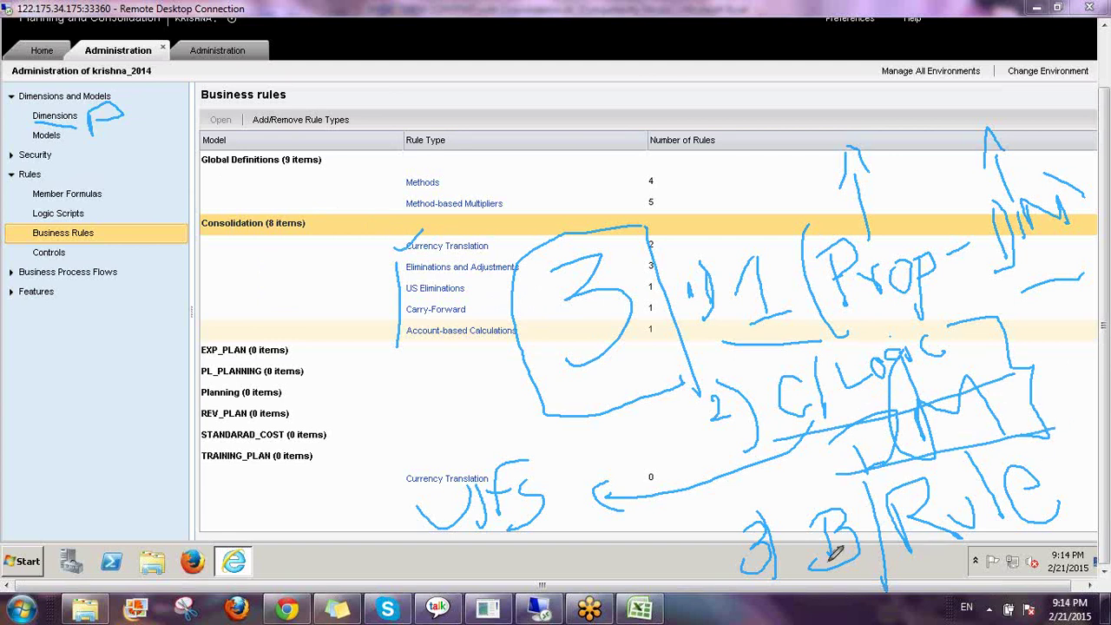
pyautogui.moveTo(804, 488)
pyautogui.mouseDown()
pyautogui.moveTo(804, 535)
pyautogui.moveTo(868, 599)
pyautogui.moveTo(1072, 425)
pyautogui.moveTo(799, 473)
pyautogui.moveTo(797, 534)
pyautogui.mouseUp()
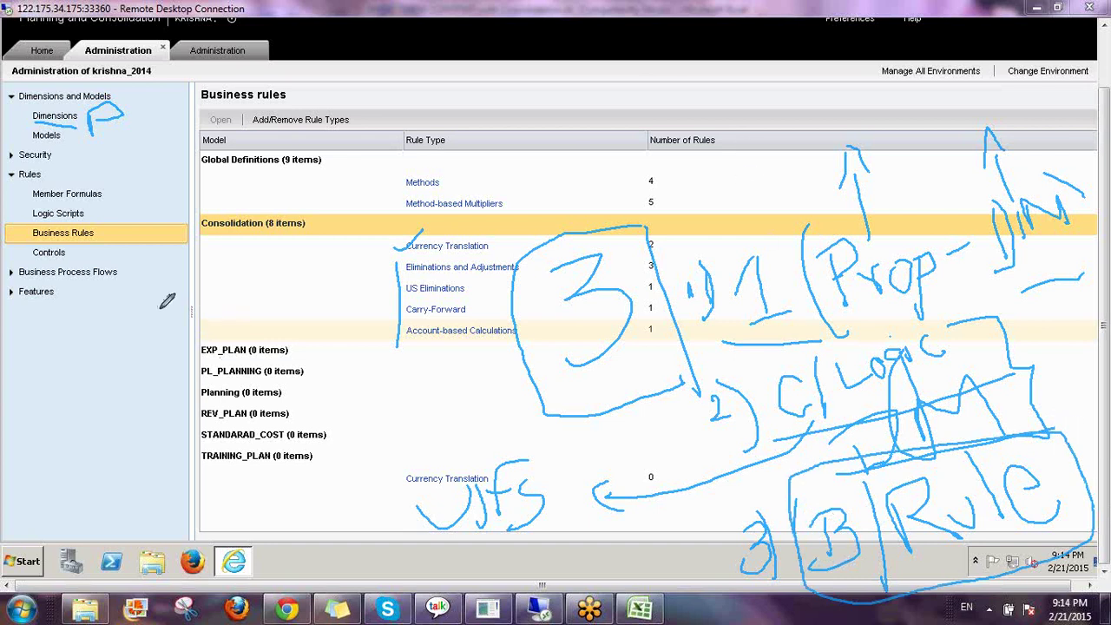
# Step: Handwrite "Demo" with an outline around it and number the Consolidation rule types 1 to 5
pyautogui.moveTo(120, 331); pyautogui.dragTo(134, 383)
pyautogui.moveTo(76, 345); pyautogui.dragTo(117, 420)
pyautogui.moveTo(185, 350)
pyautogui.mouseDown()
pyautogui.moveTo(188, 331)
pyautogui.moveTo(208, 360)
pyautogui.moveTo(260, 310)
pyautogui.moveTo(272, 334)
pyautogui.mouseUp()
pyautogui.moveTo(95, 442)
pyautogui.mouseDown()
pyautogui.moveTo(343, 369)
pyautogui.moveTo(178, 233)
pyautogui.moveTo(87, 438)
pyautogui.moveTo(190, 439)
pyautogui.mouseUp()
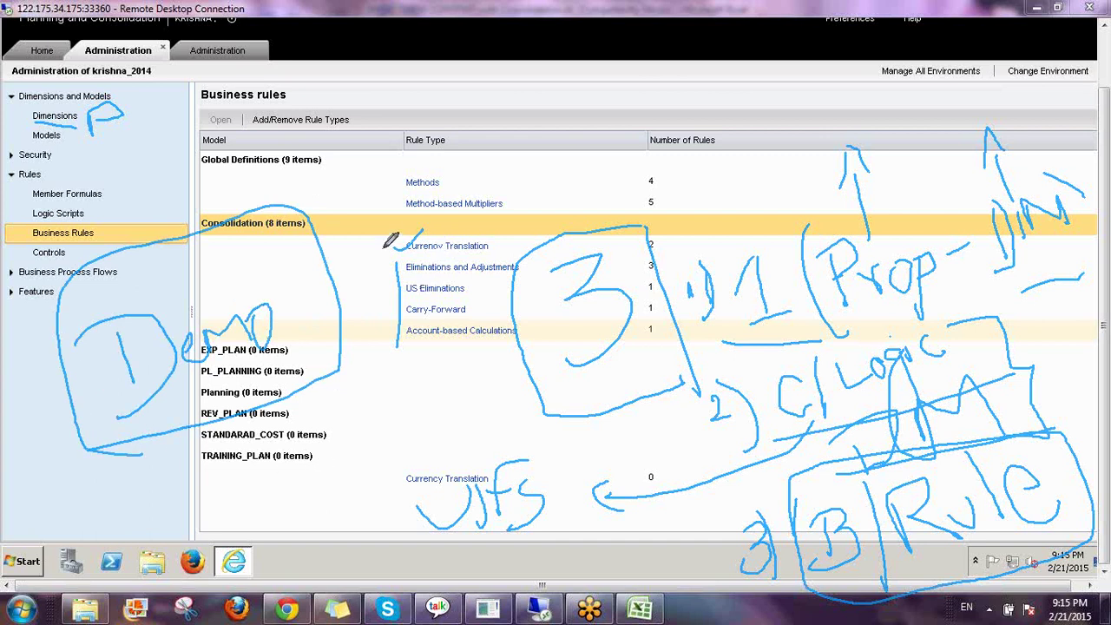
pyautogui.moveTo(381, 247)
pyautogui.mouseDown()
pyautogui.moveTo(384, 329)
pyautogui.moveTo(369, 372)
pyautogui.moveTo(398, 346)
pyautogui.mouseUp()
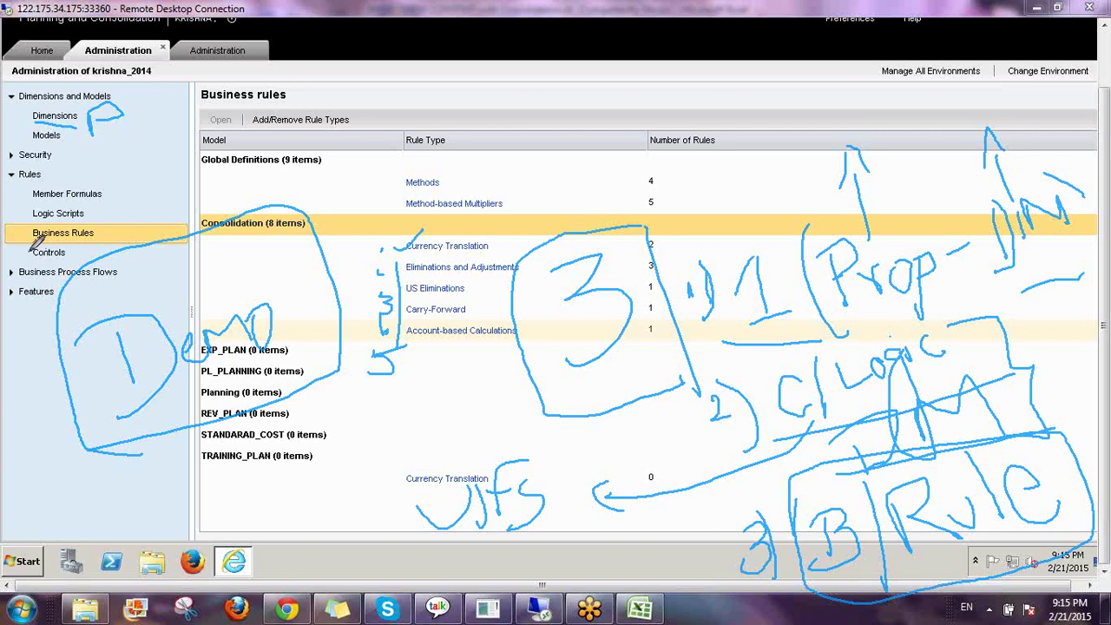
# Step: Circle Controls, expand the Features section, and circle Journals
pyautogui.moveTo(33, 250)
pyautogui.mouseDown()
pyautogui.moveTo(78, 262)
pyautogui.moveTo(82, 243)
pyautogui.moveTo(30, 254)
pyautogui.mouseUp()
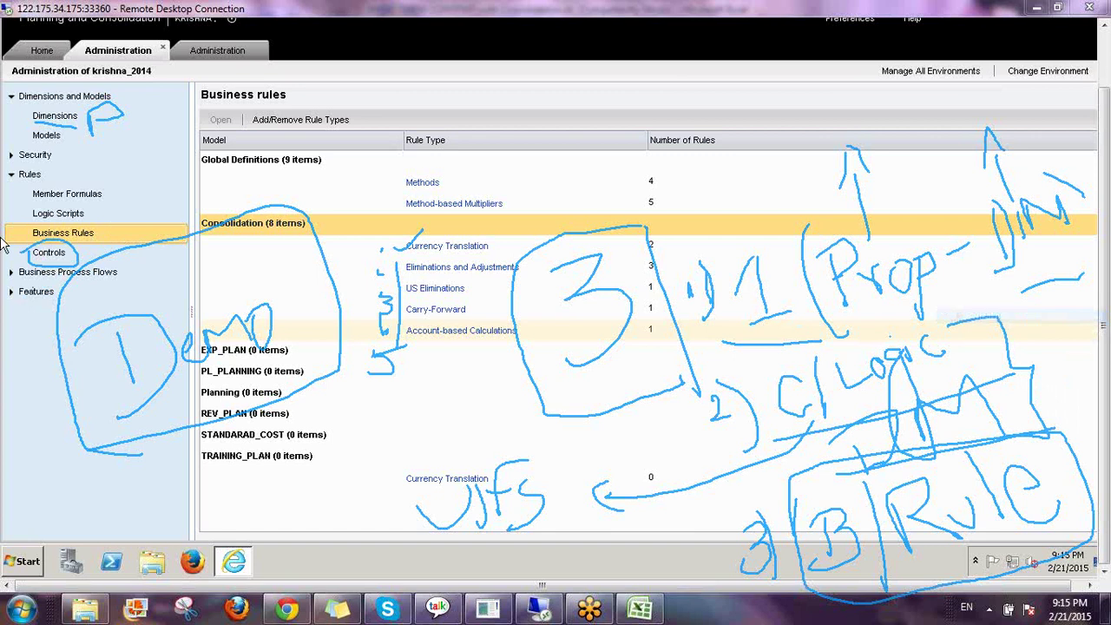
pyautogui.click(10, 294)
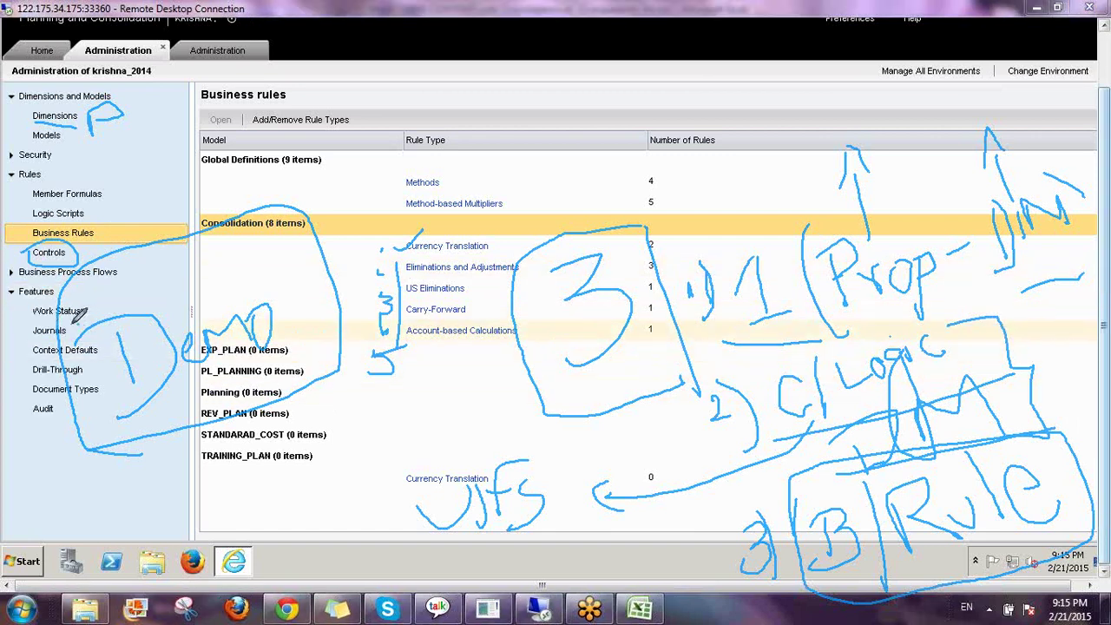
pyautogui.moveTo(78, 316)
pyautogui.mouseDown()
pyautogui.moveTo(36, 320)
pyautogui.moveTo(35, 337)
pyautogui.moveTo(78, 319)
pyautogui.mouseUp()
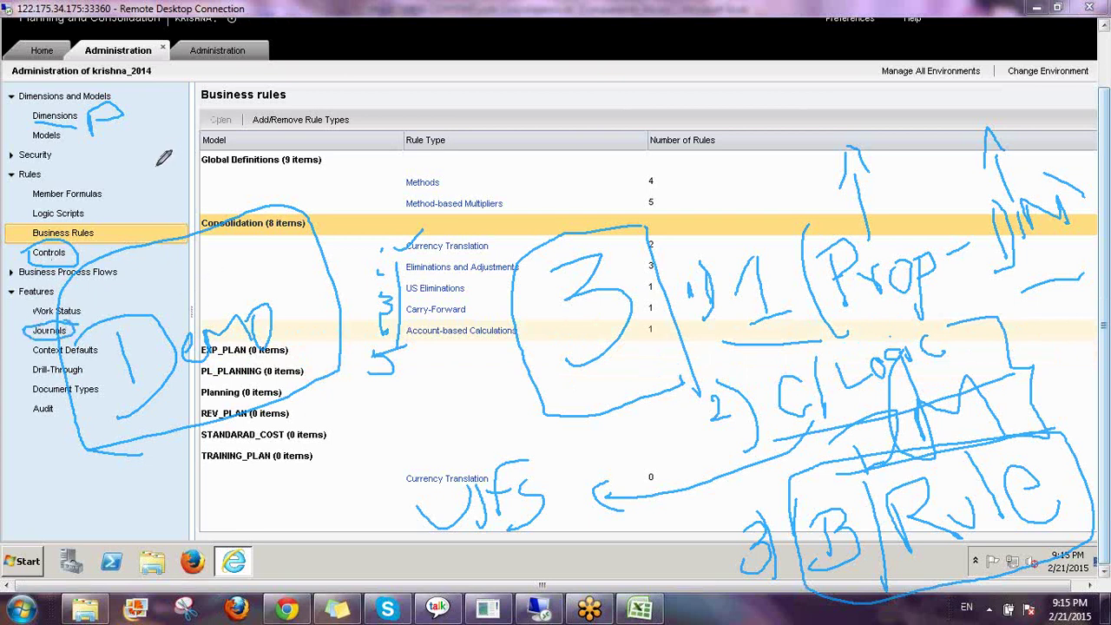
# Step: Handwrite "Ownership" across the business rules list and draw a long line beneath it
pyautogui.moveTo(167, 160)
pyautogui.mouseDown()
pyautogui.moveTo(160, 153)
pyautogui.moveTo(224, 171)
pyautogui.moveTo(248, 146)
pyautogui.moveTo(271, 170)
pyautogui.moveTo(307, 170)
pyautogui.mouseUp()
pyautogui.moveTo(328, 130); pyautogui.dragTo(373, 147)
pyautogui.moveTo(408, 102); pyautogui.dragTo(407, 128)
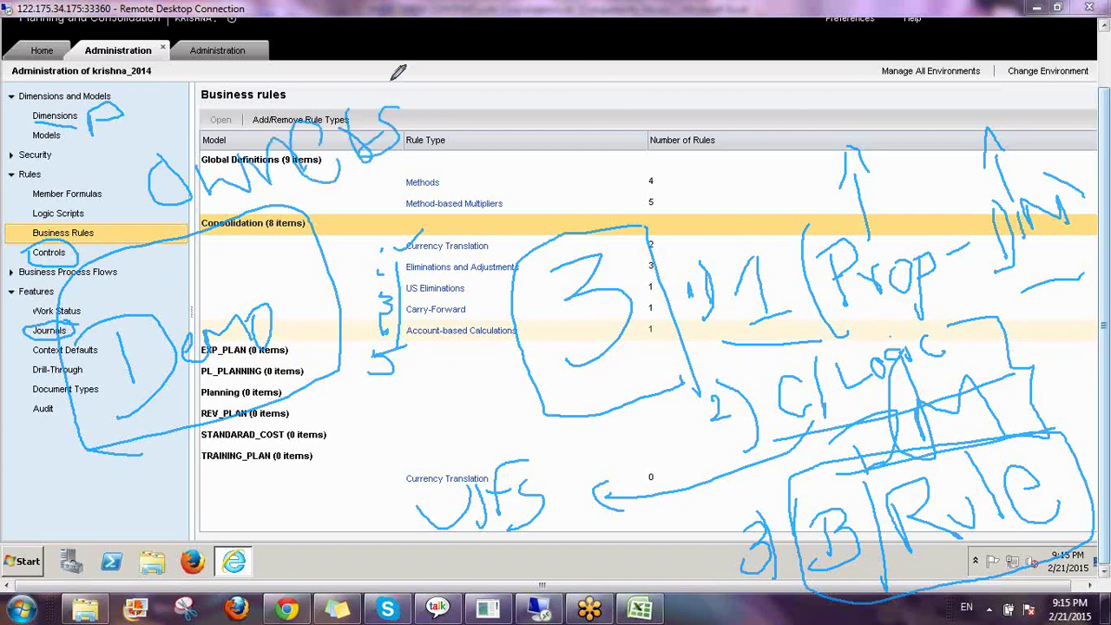
pyautogui.moveTo(393, 80)
pyautogui.mouseDown()
pyautogui.moveTo(423, 130)
pyautogui.moveTo(444, 137)
pyautogui.moveTo(434, 103)
pyautogui.moveTo(447, 145)
pyautogui.mouseUp()
pyautogui.moveTo(453, 118)
pyautogui.mouseDown()
pyautogui.moveTo(452, 170)
pyautogui.moveTo(469, 132)
pyautogui.mouseUp()
pyautogui.moveTo(117, 246); pyautogui.dragTo(653, 150)
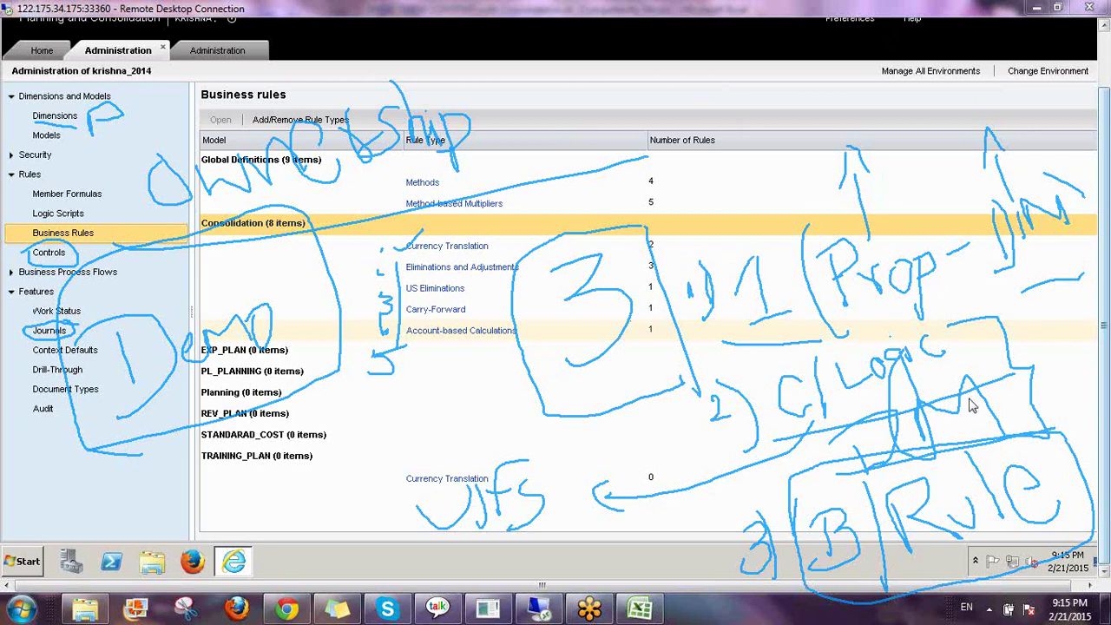
# Step: Clear all ink and minimise the remote desktop session to return to the BPC-COURSE-CONTENT-with Consolidation.xls workbook
pyautogui.press('Escape')
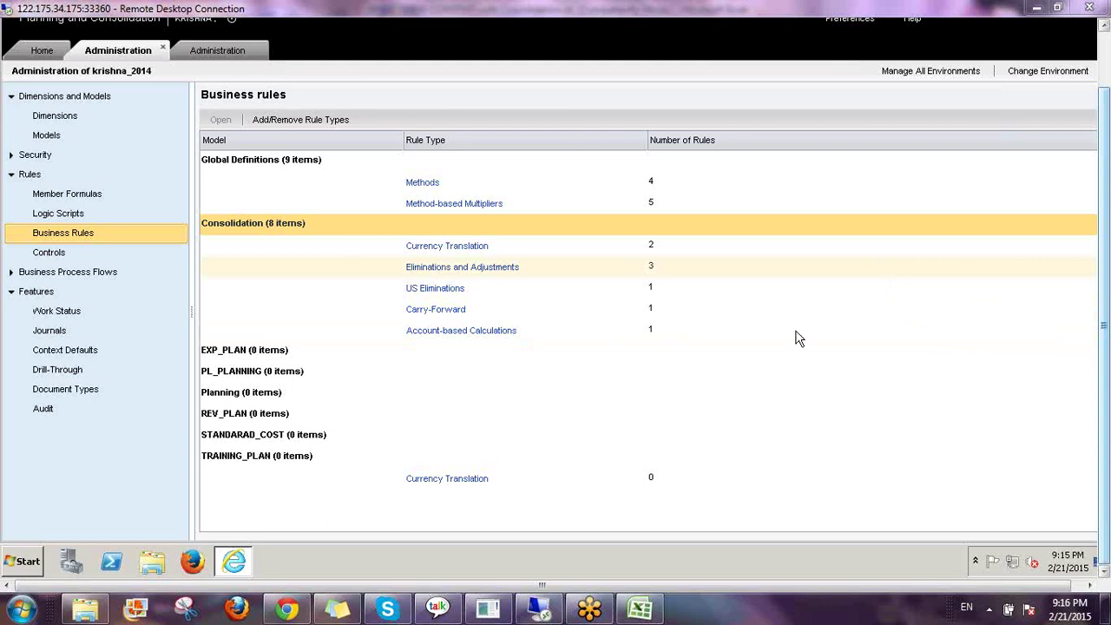
pyautogui.click(1035, 8)
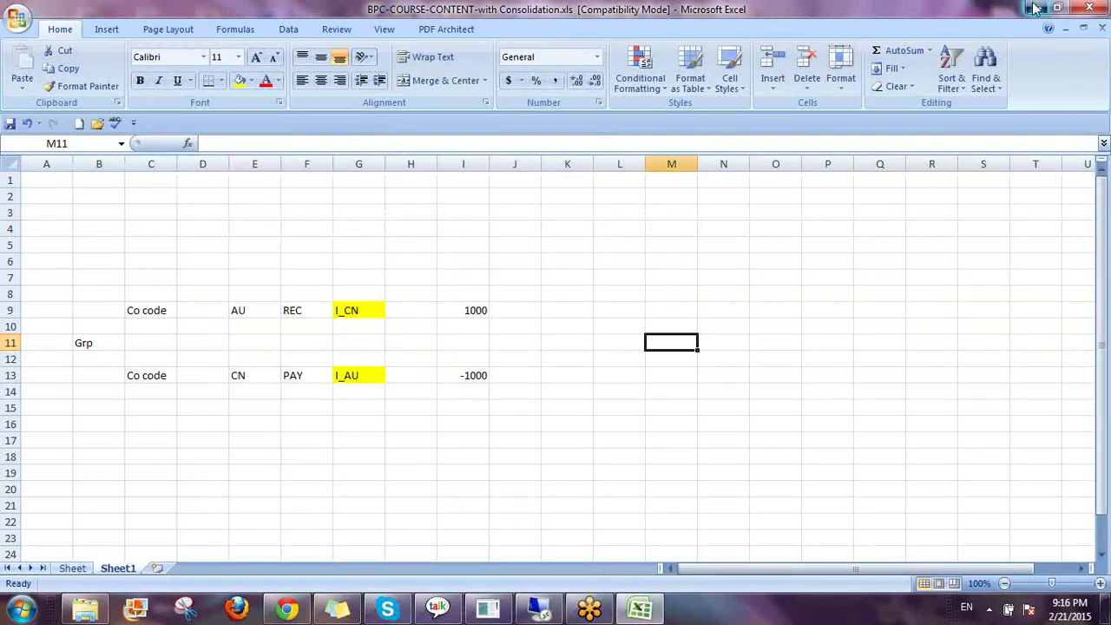
# Step: Minimise the workbook, open the BPC 10.0 - NW BOOKS folder from the desktop, and open BPC440.pdf in a maximised Adobe Reader window
pyautogui.click(1035, 8)
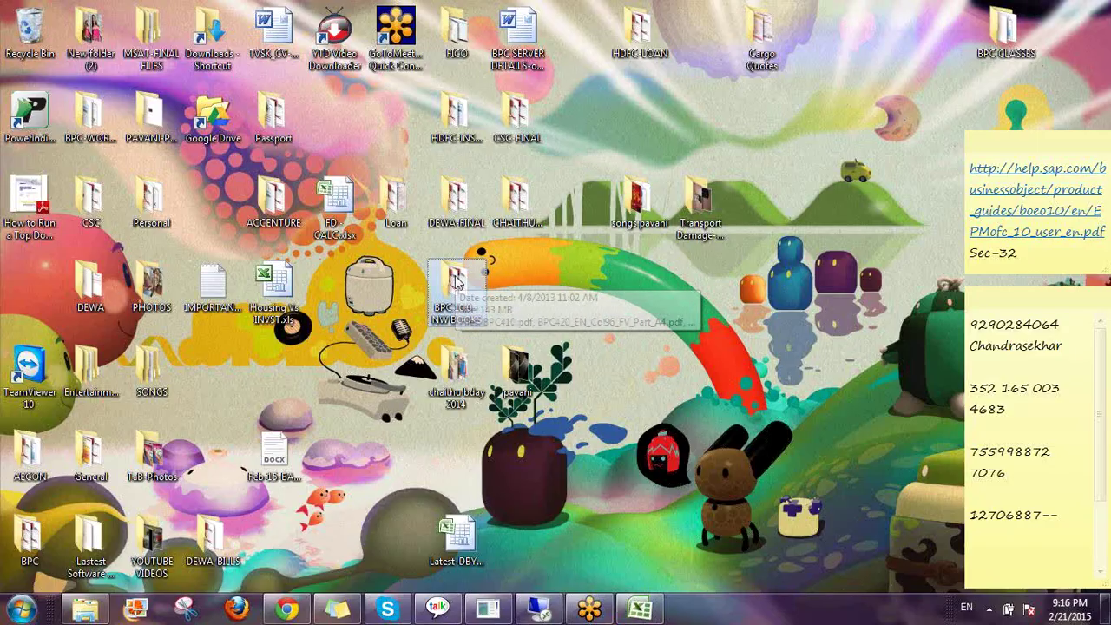
pyautogui.doubleClick(454, 276)
pyautogui.press('End')
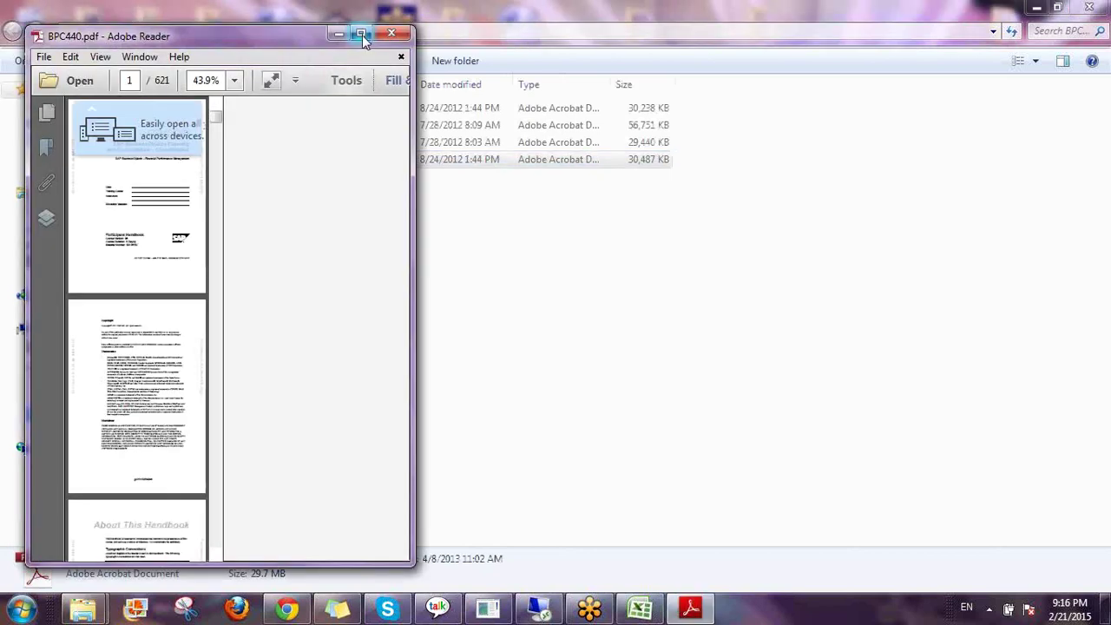
pyautogui.click(361, 34)
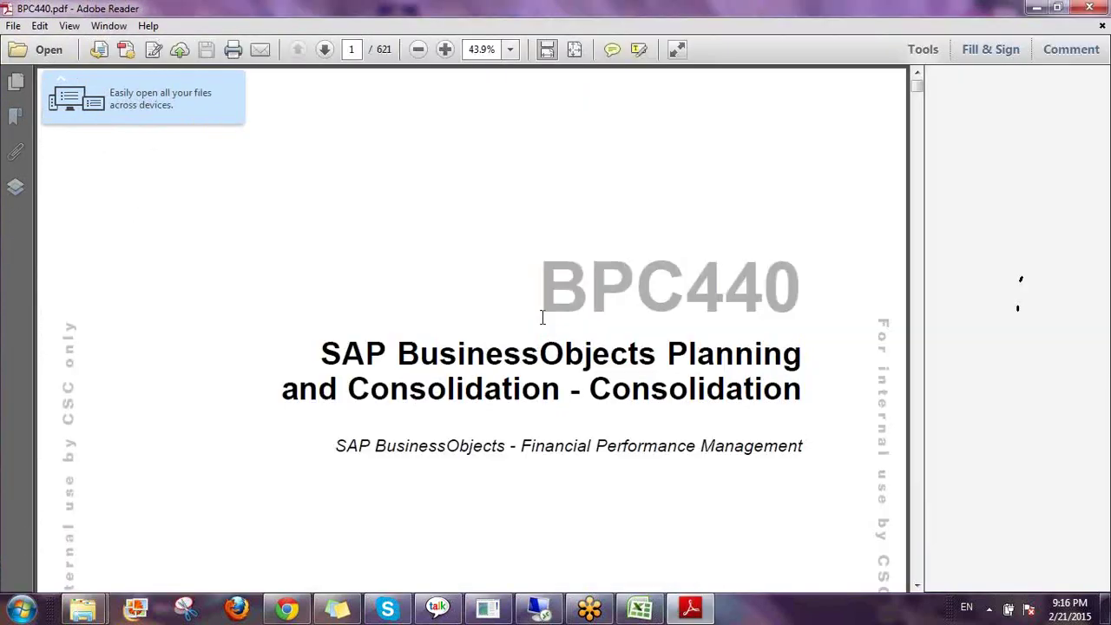
# Step: Look through the BPC440 handbook's front pages and contents, ending at Course Prerequisites and Course Goals on page 7
pyautogui.scroll(-5, 526, 350)
pyautogui.hotkey('ctrl', '2')
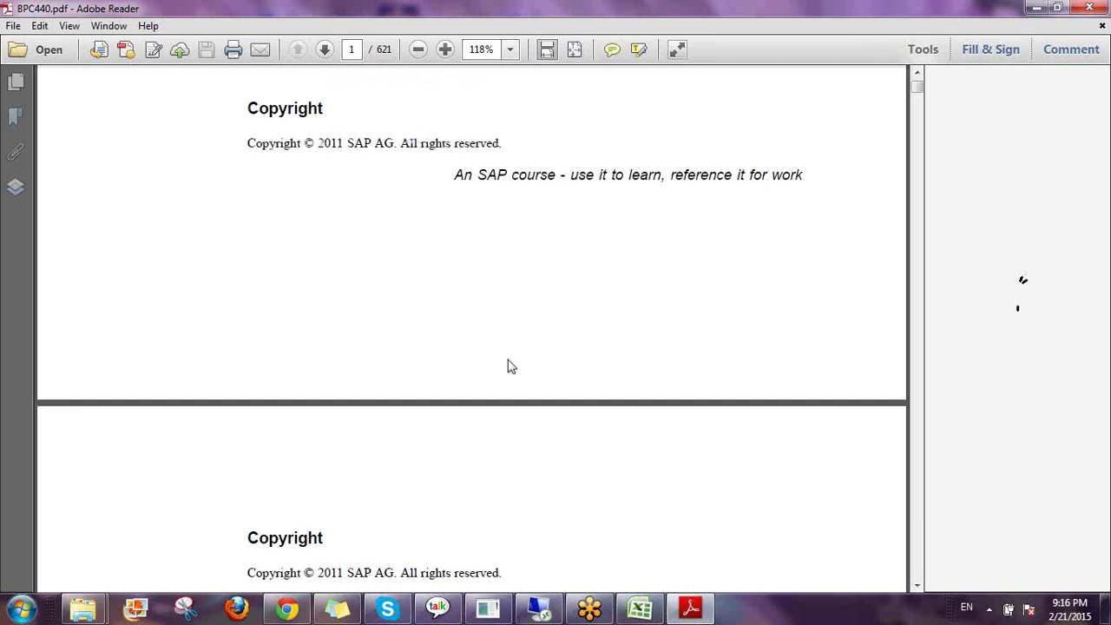
pyautogui.scroll(-5, 511, 367)
pyautogui.scroll(-5, 506, 380)
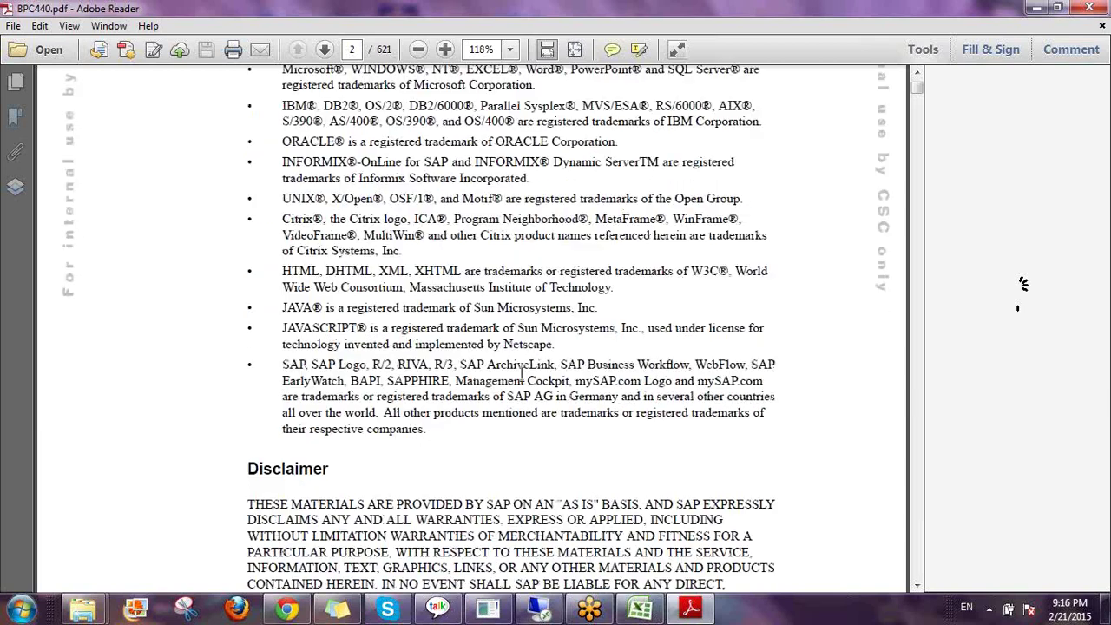
pyautogui.scroll(-5, 521, 371)
pyautogui.scroll(-4, 522, 372)
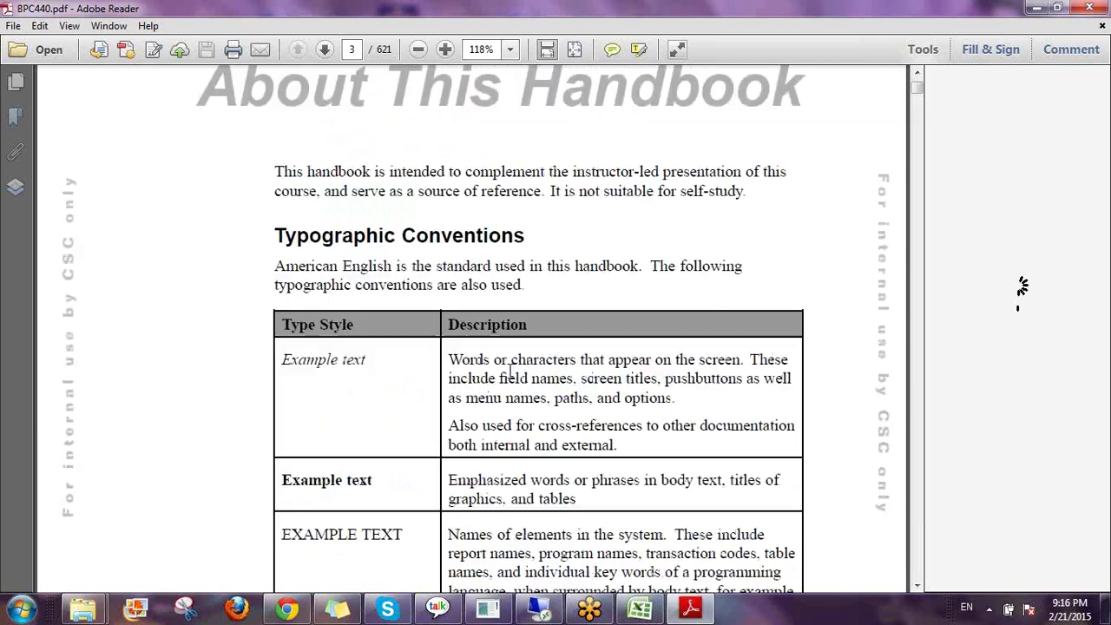
pyautogui.scroll(-10, 478, 404)
pyautogui.scroll(-18, 483, 406)
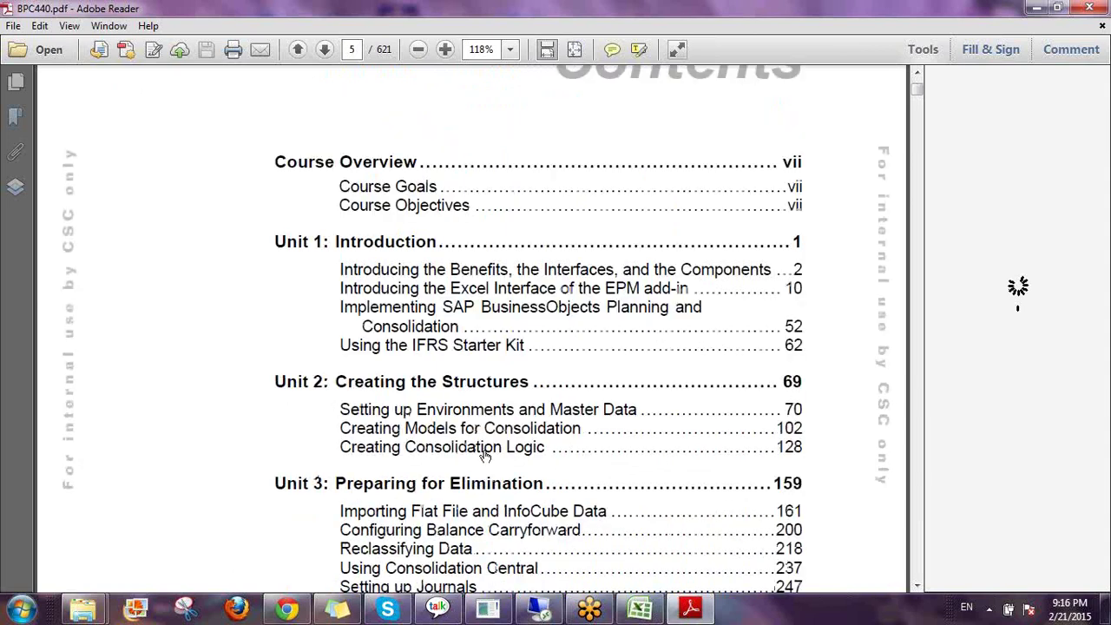
pyautogui.scroll(-10, 485, 456)
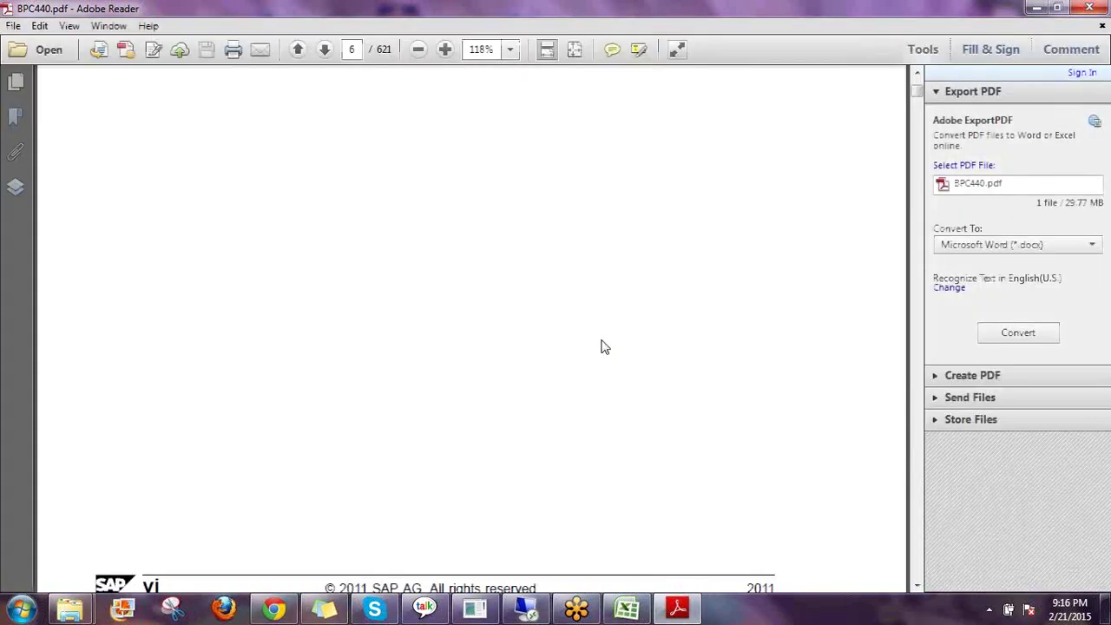
pyautogui.scroll(-5, 600, 339)
pyautogui.scroll(5, 595, 346)
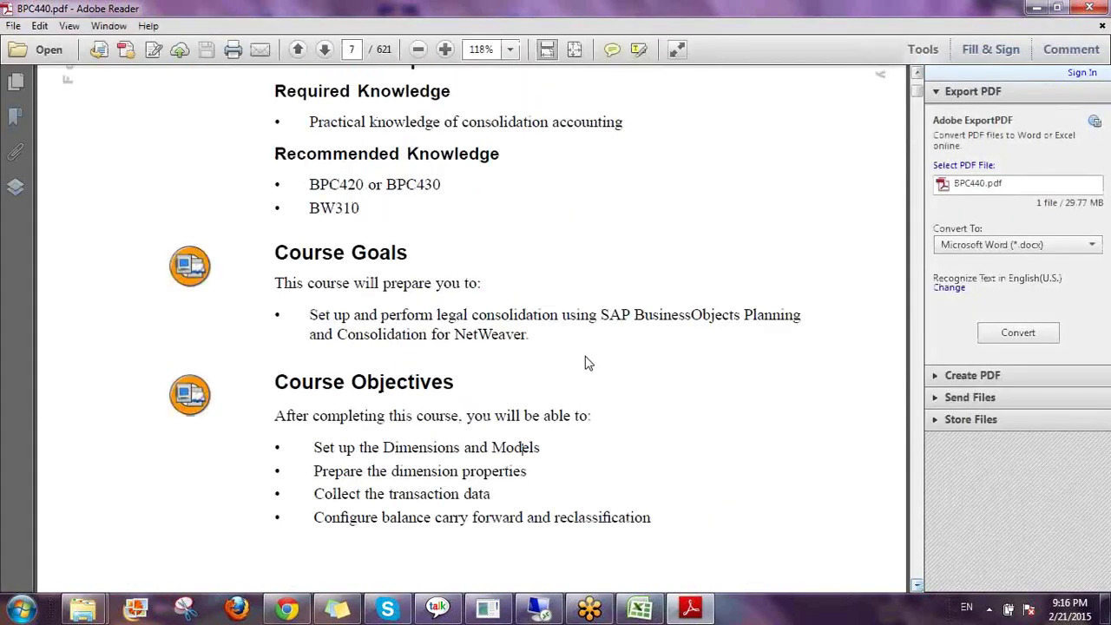
pyautogui.scroll(2, 586, 371)
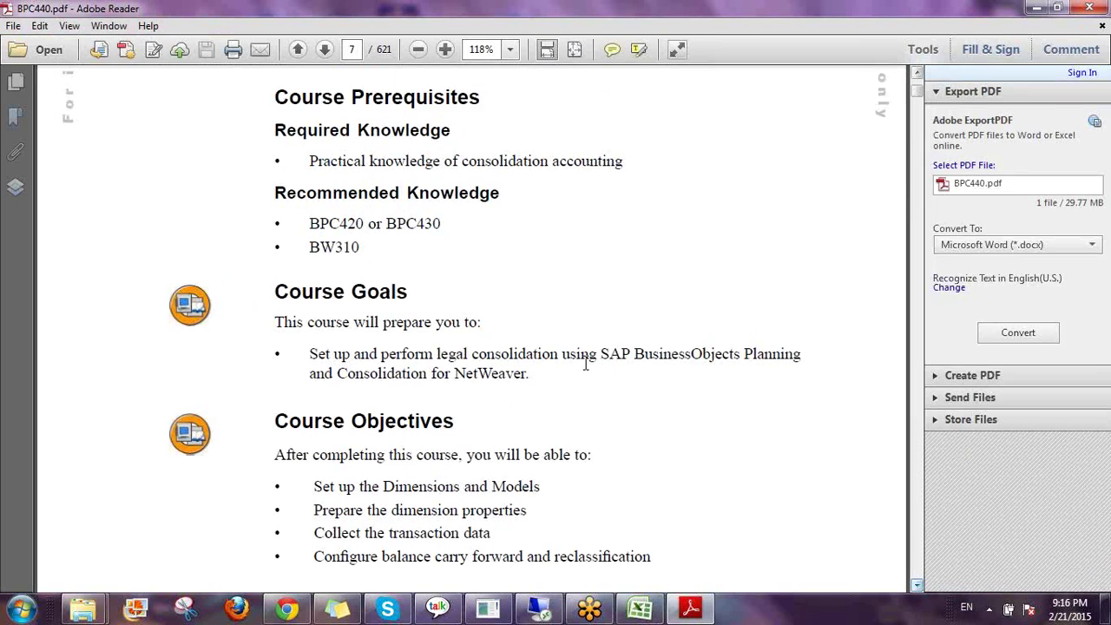
pyautogui.scroll(1, 586, 372)
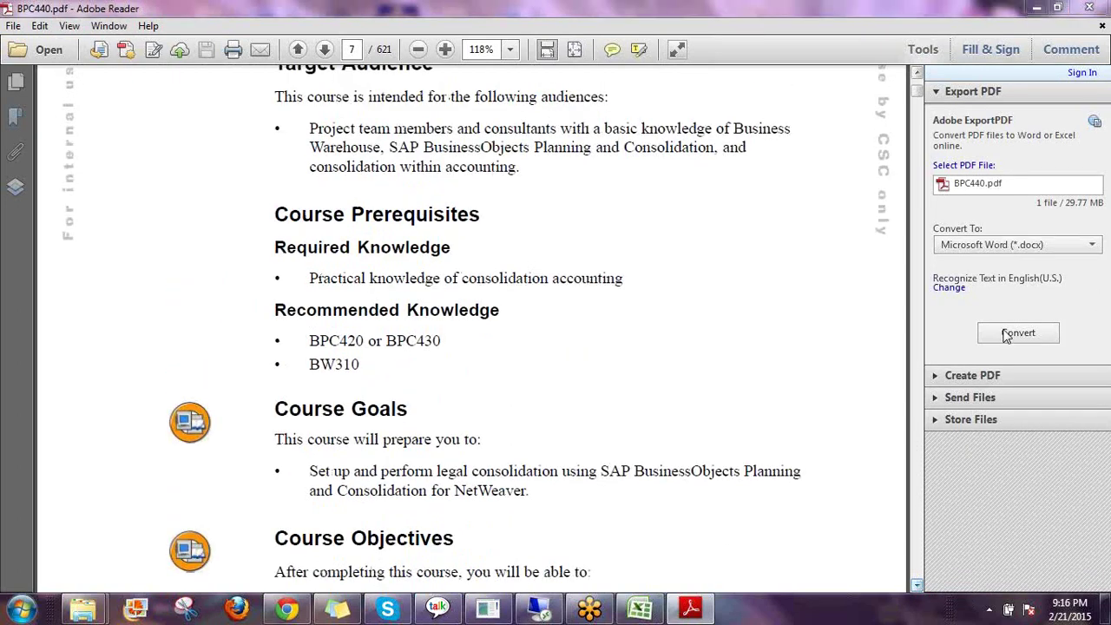
# Step: Ink a box around "Practical knowledge of consolidation accounting", outline "BPC420 or BPC430", and draw a crossed-out arrow from the latter up to the box
pyautogui.moveTo(302, 262)
pyautogui.mouseDown()
pyautogui.moveTo(663, 279)
pyautogui.moveTo(408, 247)
pyautogui.moveTo(305, 250)
pyautogui.mouseUp()
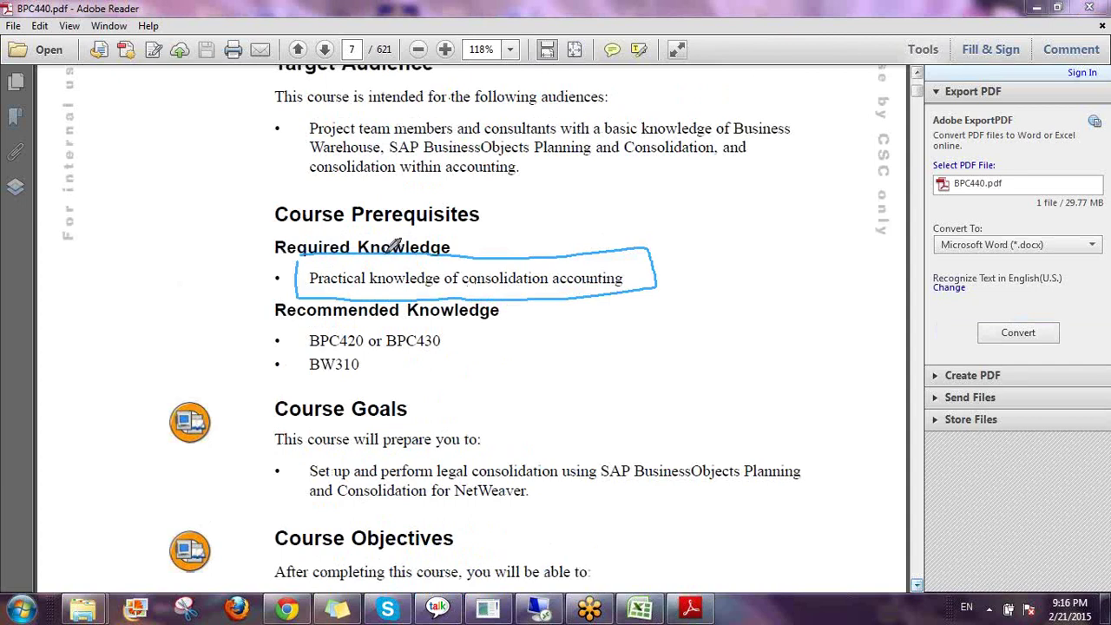
pyautogui.moveTo(297, 350)
pyautogui.mouseDown()
pyautogui.moveTo(449, 343)
pyautogui.moveTo(375, 326)
pyautogui.moveTo(311, 330)
pyautogui.mouseUp()
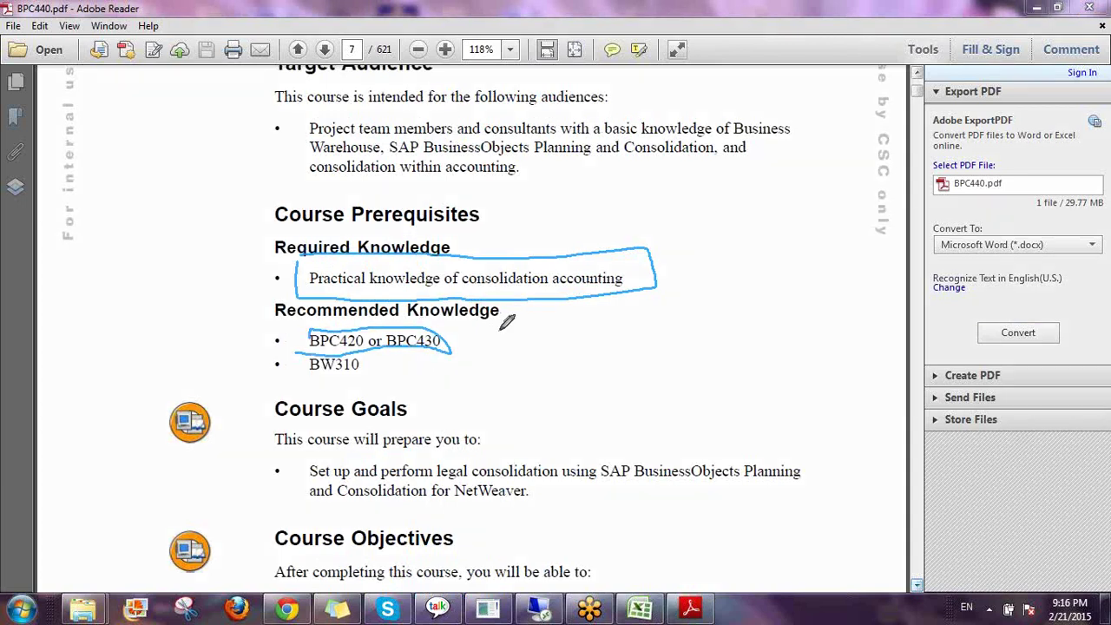
pyautogui.moveTo(444, 328)
pyautogui.mouseDown()
pyautogui.moveTo(458, 353)
pyautogui.moveTo(468, 326)
pyautogui.moveTo(606, 315)
pyautogui.moveTo(583, 295)
pyautogui.moveTo(619, 311)
pyautogui.moveTo(638, 368)
pyautogui.mouseUp()
# Step: Handwrite "F/F" beside the Required Knowledge entry, circle it, and clear all ink from the page
pyautogui.moveTo(695, 218)
pyautogui.mouseDown()
pyautogui.moveTo(700, 278)
pyautogui.moveTo(738, 212)
pyautogui.mouseUp()
pyautogui.moveTo(695, 255); pyautogui.dragTo(708, 252)
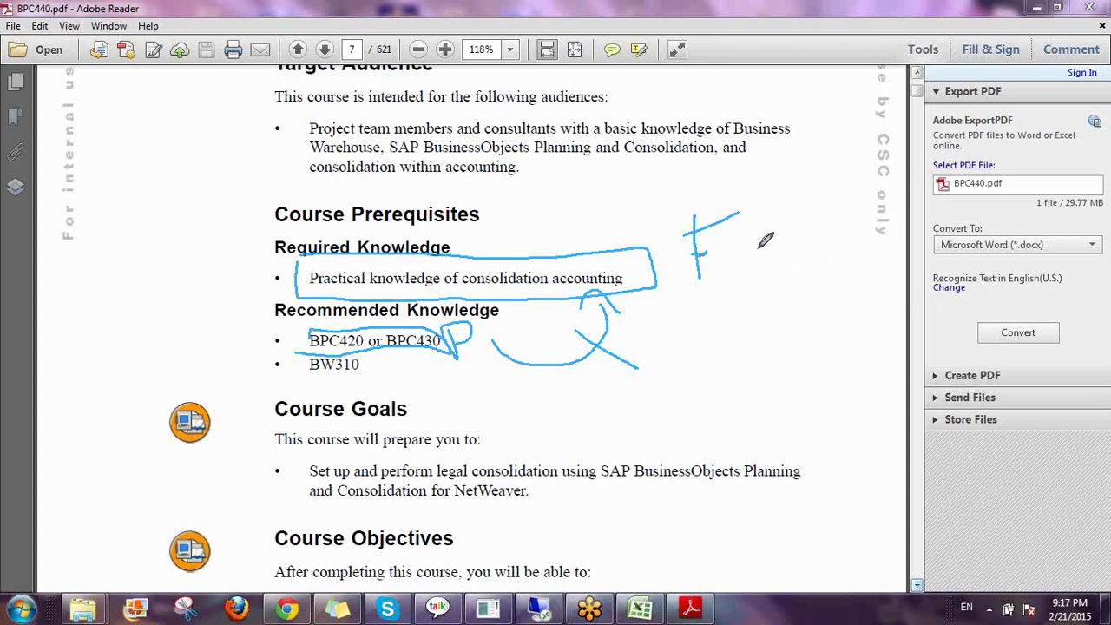
pyautogui.moveTo(757, 180); pyautogui.dragTo(750, 271)
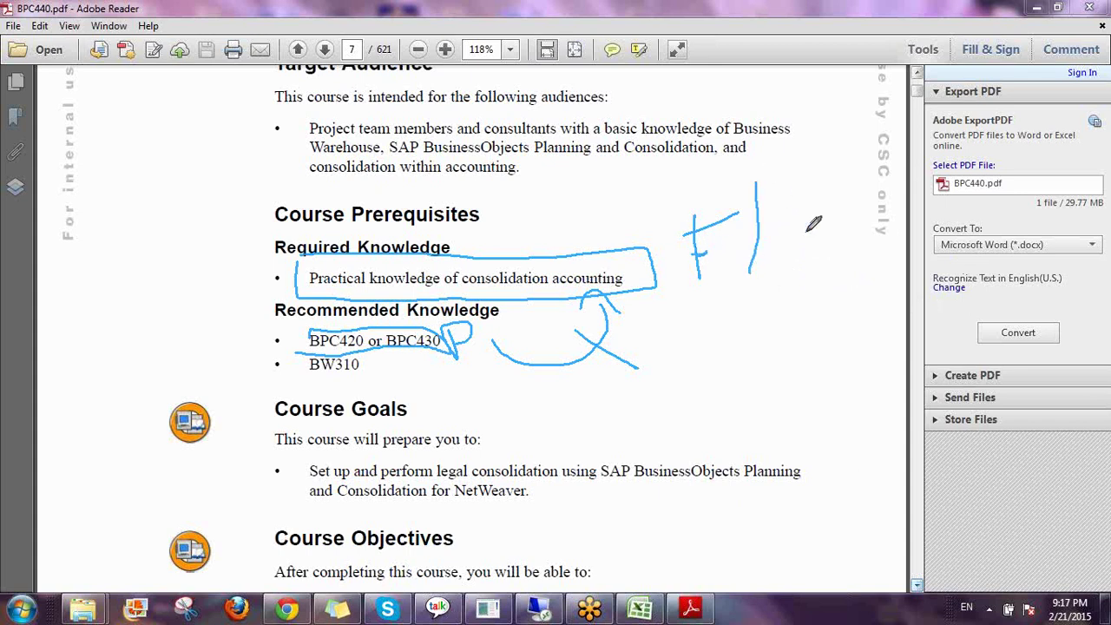
pyautogui.moveTo(811, 197)
pyautogui.mouseDown()
pyautogui.moveTo(791, 253)
pyautogui.moveTo(803, 237)
pyautogui.mouseUp()
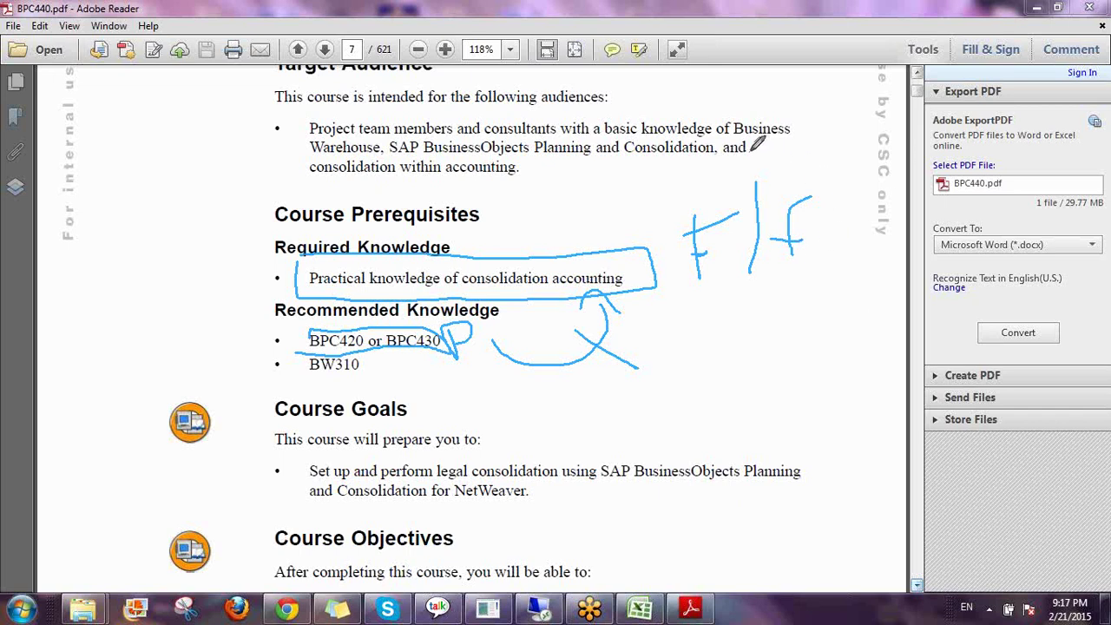
pyautogui.moveTo(753, 144)
pyautogui.mouseDown()
pyautogui.moveTo(657, 208)
pyautogui.moveTo(870, 239)
pyautogui.moveTo(752, 144)
pyautogui.mouseUp()
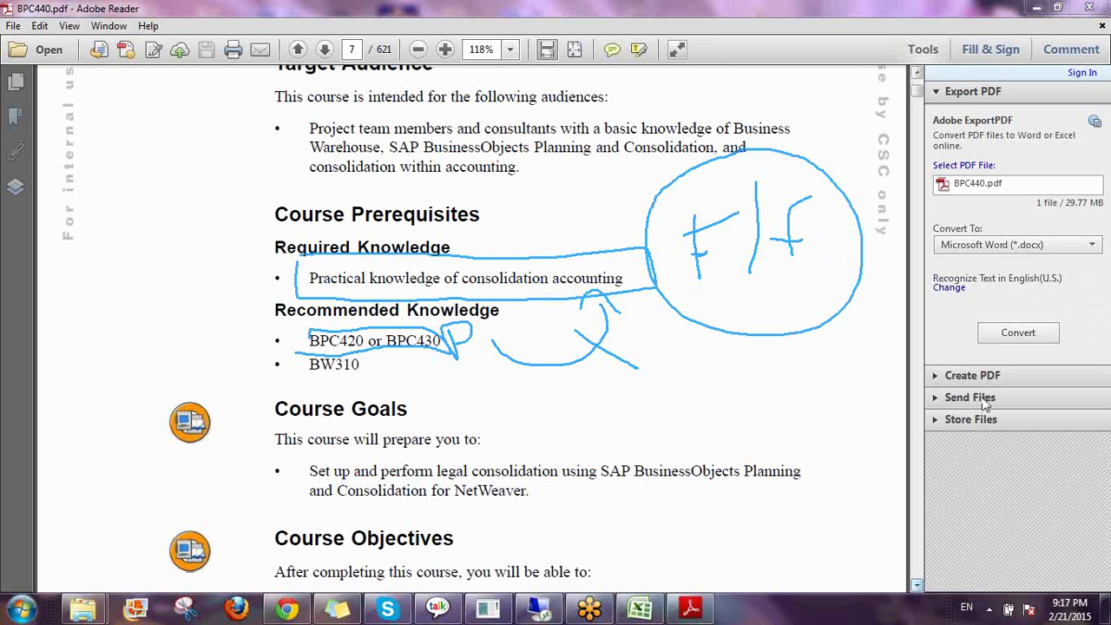
pyautogui.press('Escape')
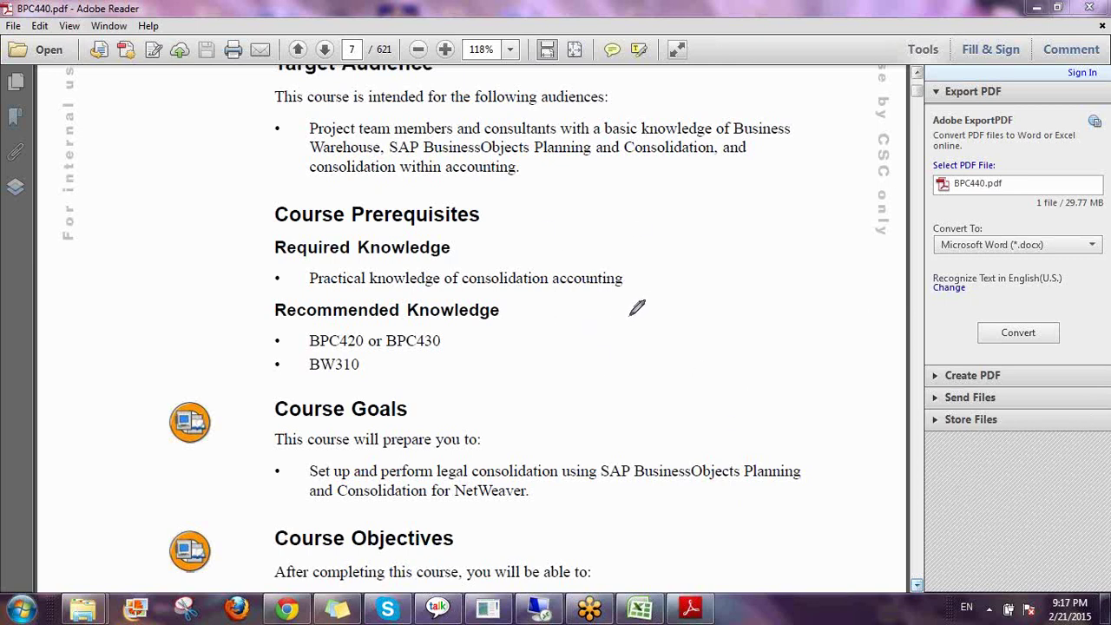
# Step: Handwrite an outlined "F" beside the Recommended Knowledge entries and clear the ink
pyautogui.moveTo(635, 310)
pyautogui.mouseDown()
pyautogui.moveTo(599, 375)
pyautogui.moveTo(638, 343)
pyautogui.mouseUp()
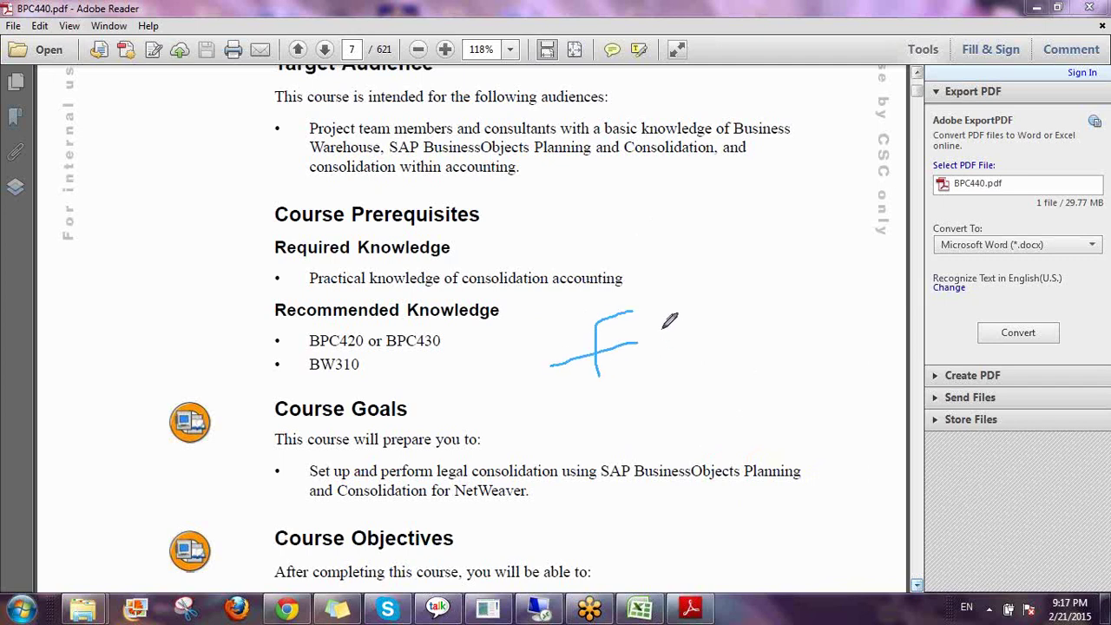
pyautogui.moveTo(657, 293)
pyautogui.mouseDown()
pyautogui.moveTo(660, 382)
pyautogui.moveTo(560, 375)
pyautogui.moveTo(574, 276)
pyautogui.moveTo(660, 290)
pyautogui.moveTo(656, 300)
pyautogui.mouseUp()
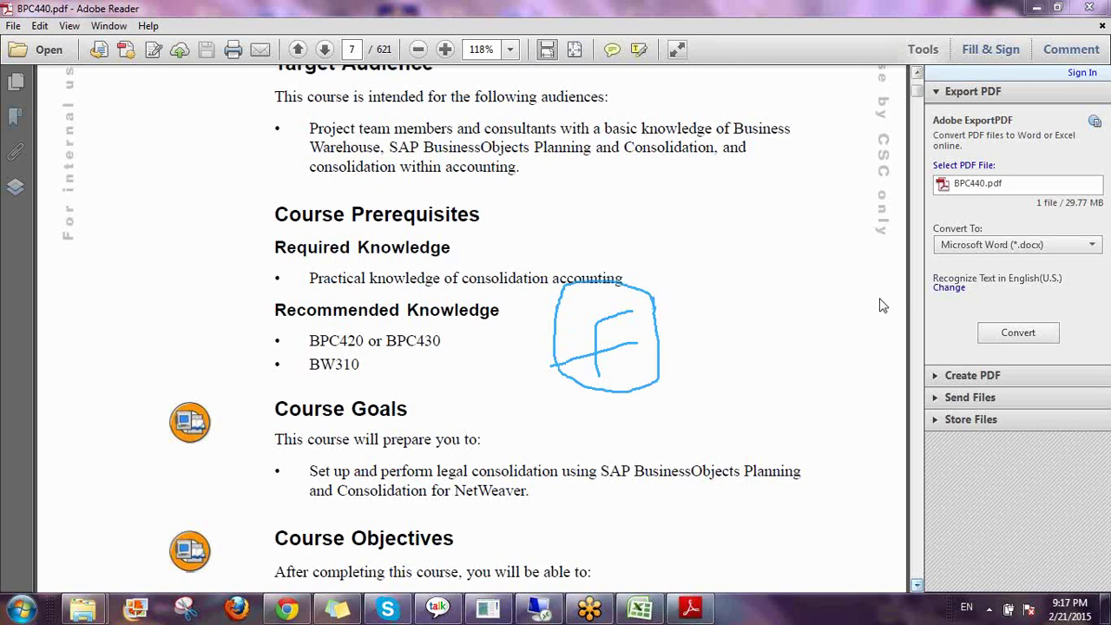
pyautogui.press('Escape')
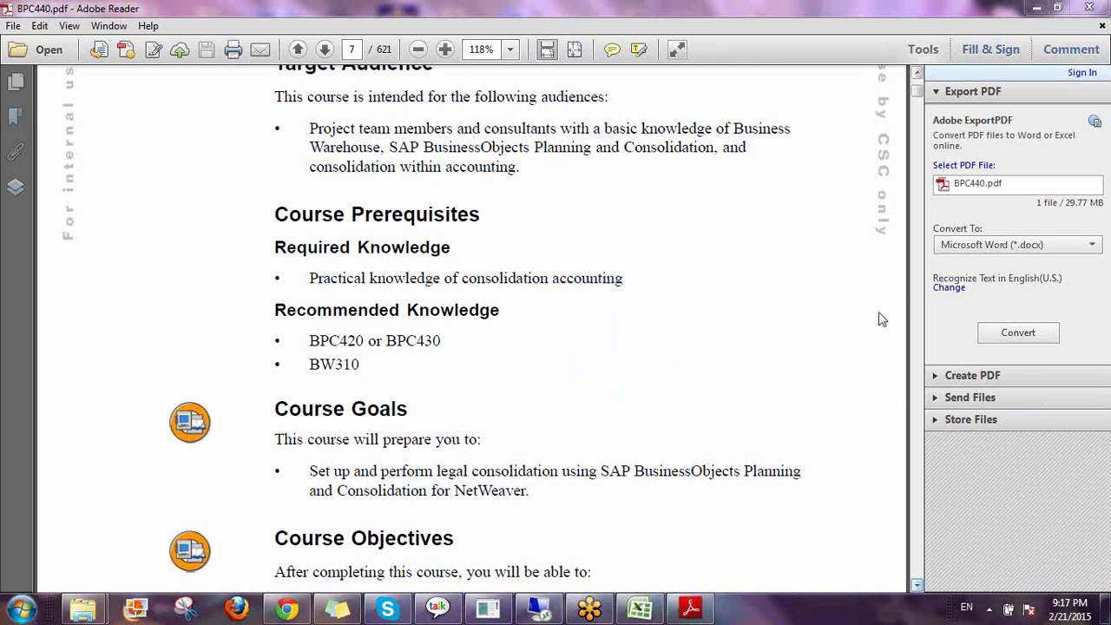
# Step: Highlight the text "BPC420 or BPC430", deselect it, and minimise the handbook and the BPC 10.0 - NW BOOKS folder
pyautogui.moveTo(307, 339); pyautogui.dragTo(440, 340)
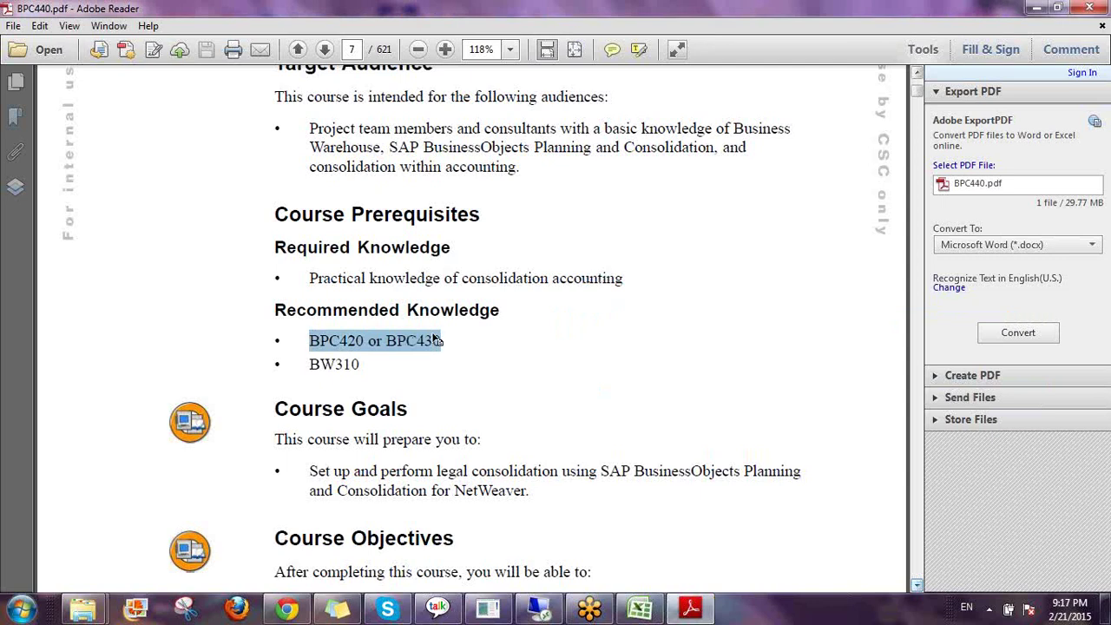
pyautogui.click(642, 387)
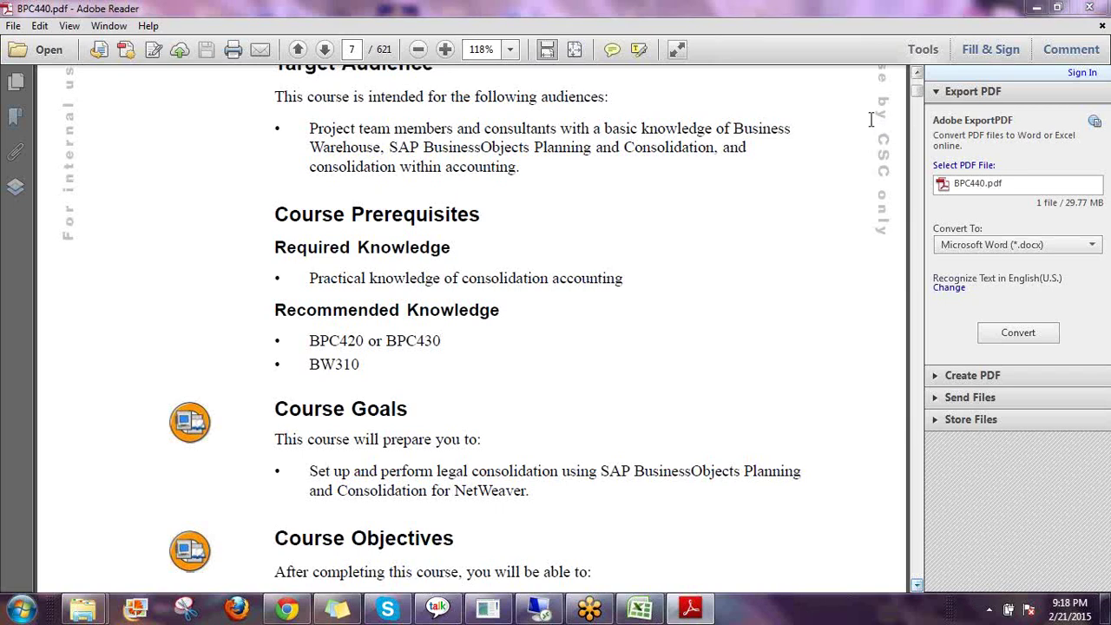
pyautogui.click(1033, 11)
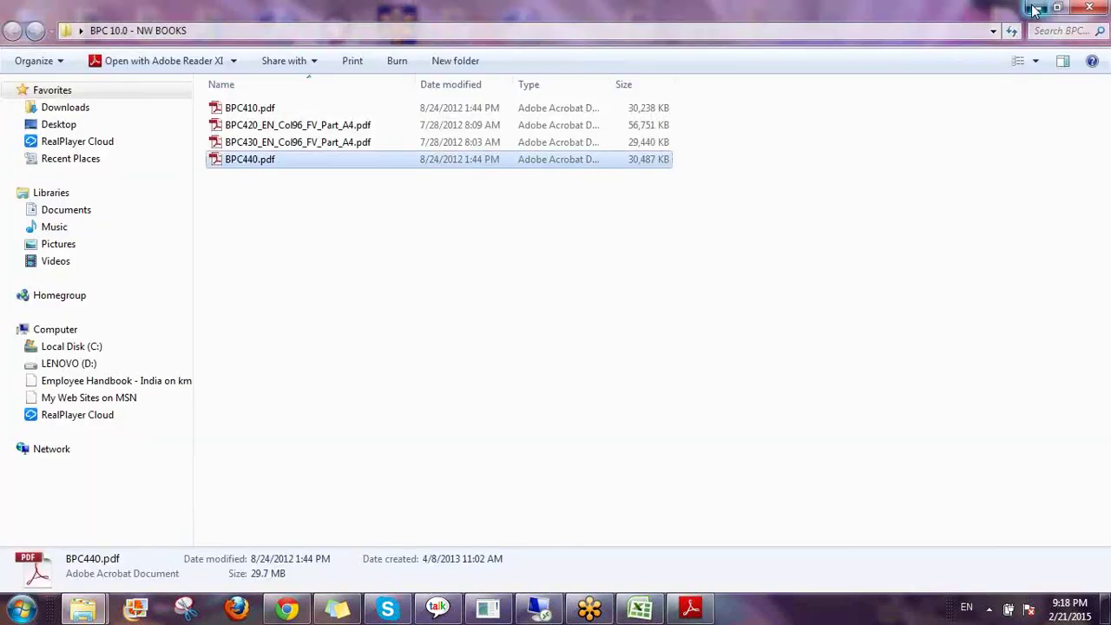
pyautogui.click(1033, 10)
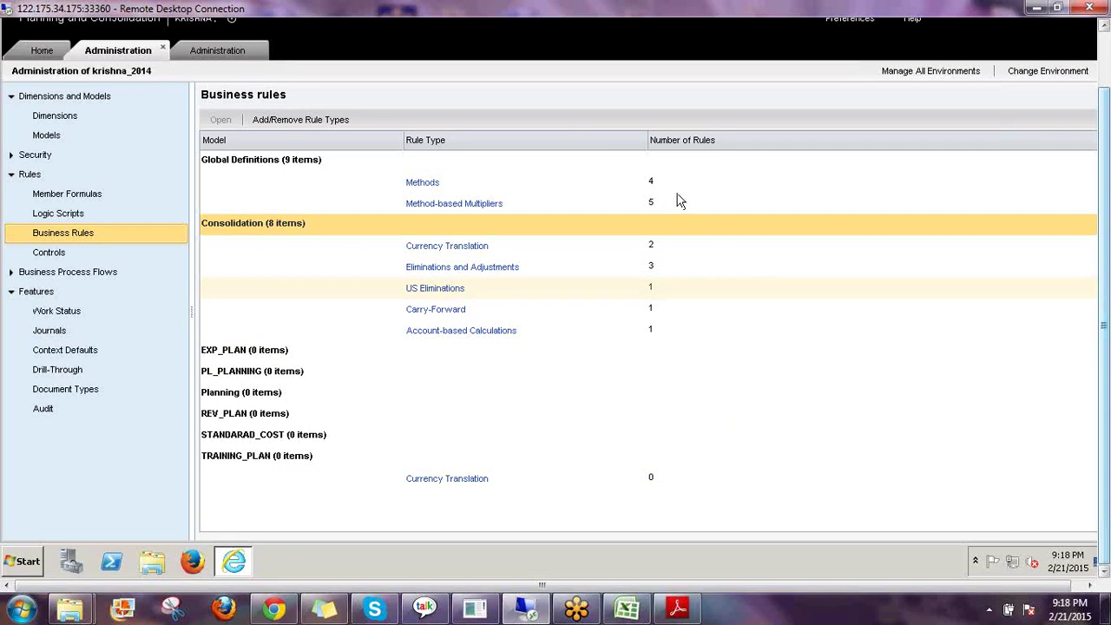
# Step: In the remote desktop session, select Consolidation's Currency Translation rule type, and open the ACCOUNT dimension from the Dimensions list
pyautogui.click(560, 247)
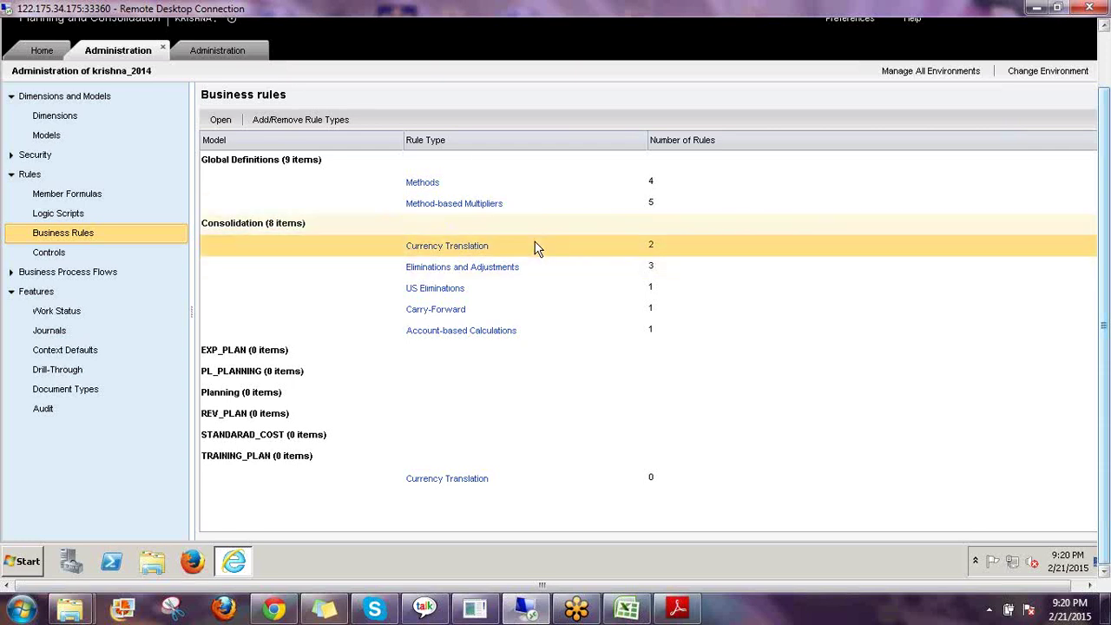
pyautogui.click(543, 263)
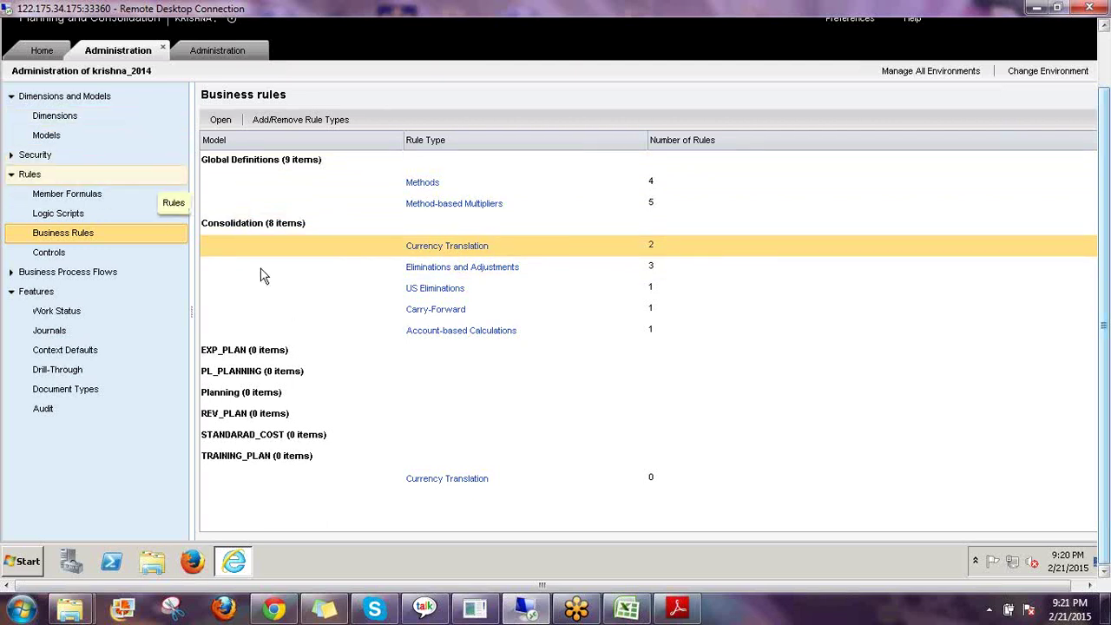
pyautogui.click(73, 113)
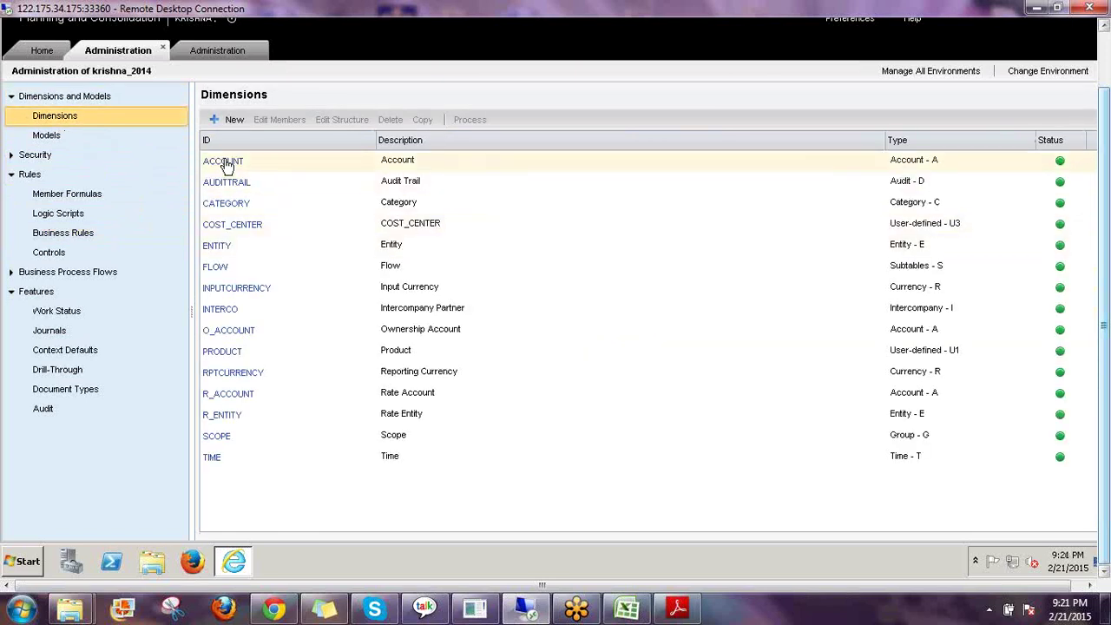
pyautogui.click(223, 161)
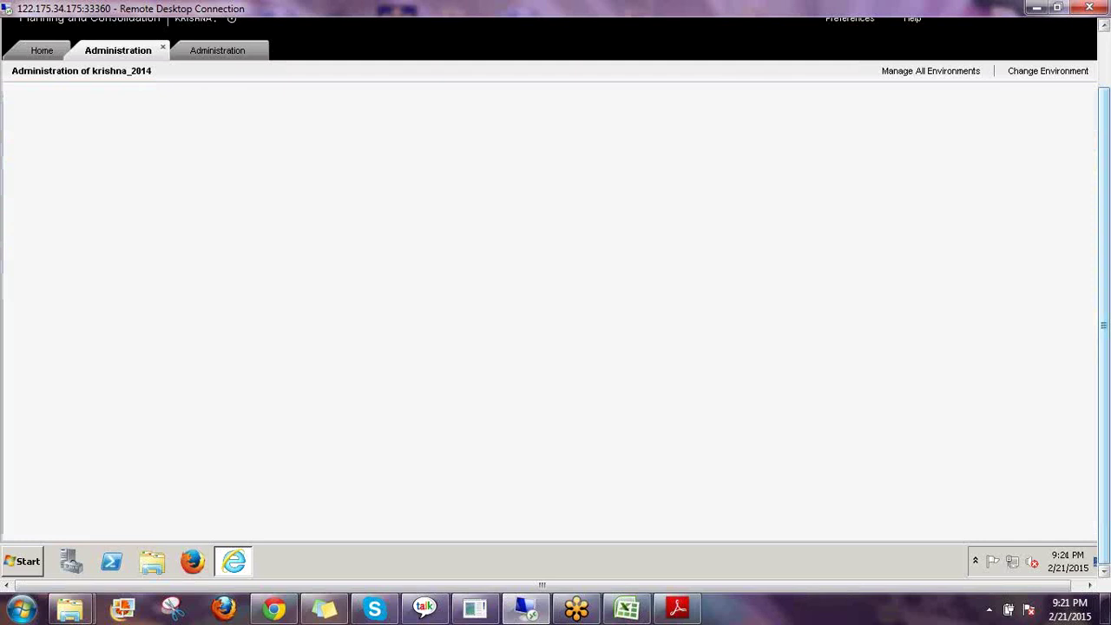
# Step: Switch to the BPC-COURSE-CONTENT-with Consolidation.xls workbook and enter LC in cell H9 of the AU row
pyautogui.click(633, 610)
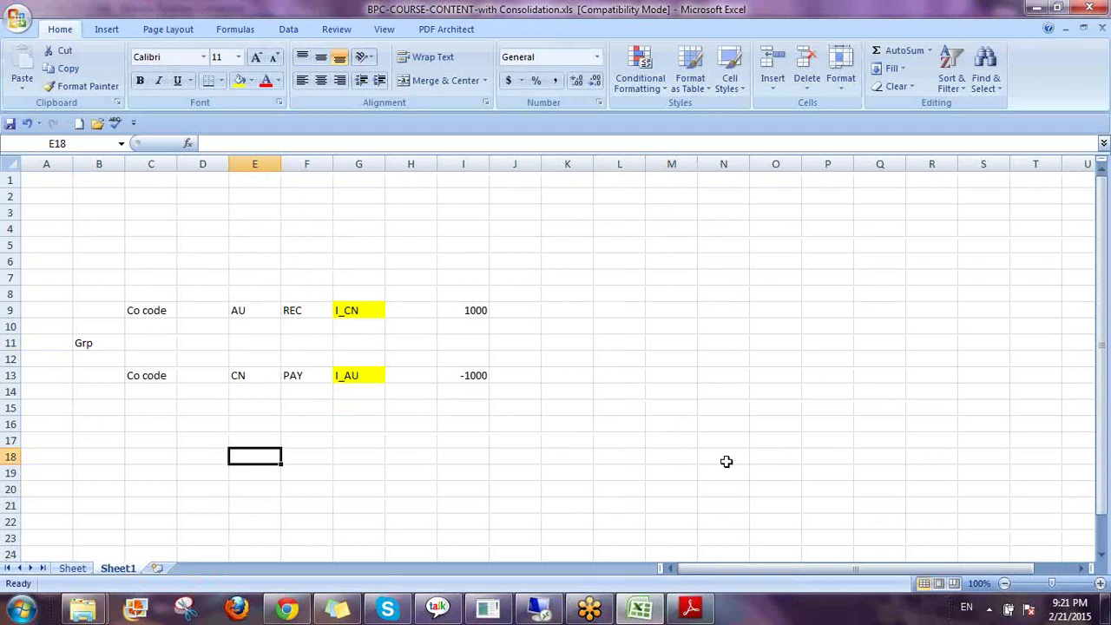
pyautogui.press('Up')
pyautogui.press('Up')
pyautogui.press('Up')
pyautogui.press('Up')
pyautogui.press('Up')
pyautogui.press('Up')
pyautogui.press('Up')
pyautogui.press('Up')
pyautogui.press('Up')
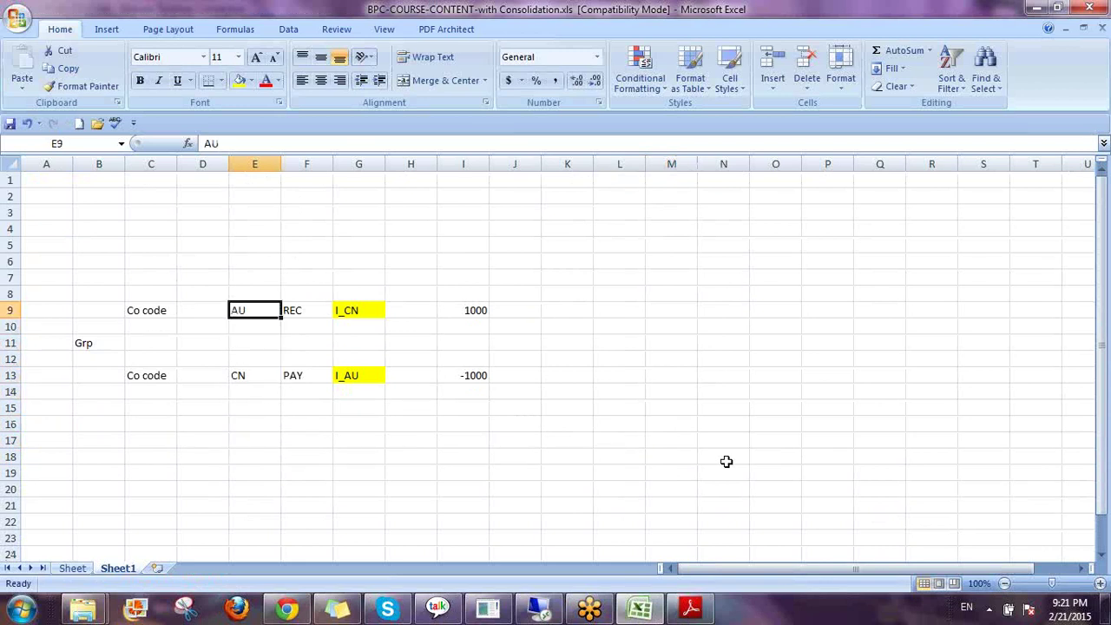
pyautogui.press('Right')
pyautogui.press('Right')
pyautogui.press('Right')
pyautogui.write('LC')
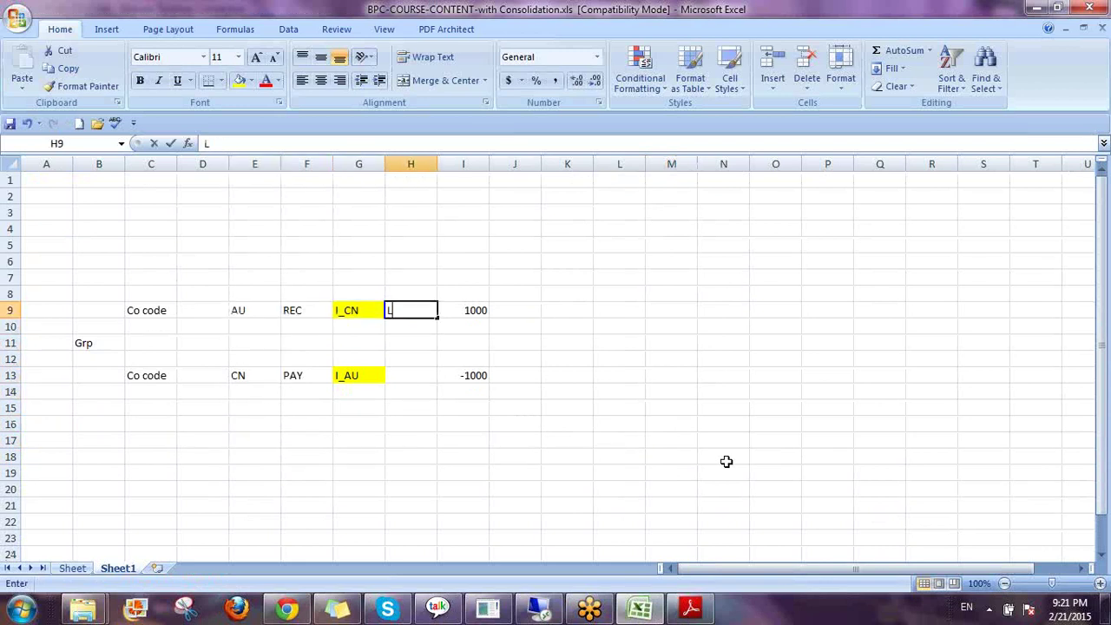
pyautogui.press('Return')
# Step: Copy LC from H9 into H13 on the CN row and reselect H9
pyautogui.press('Up')
pyautogui.hotkey('ctrl', 'c')
pyautogui.press('Down')
pyautogui.press('Down')
pyautogui.press('Down')
pyautogui.press('Down')
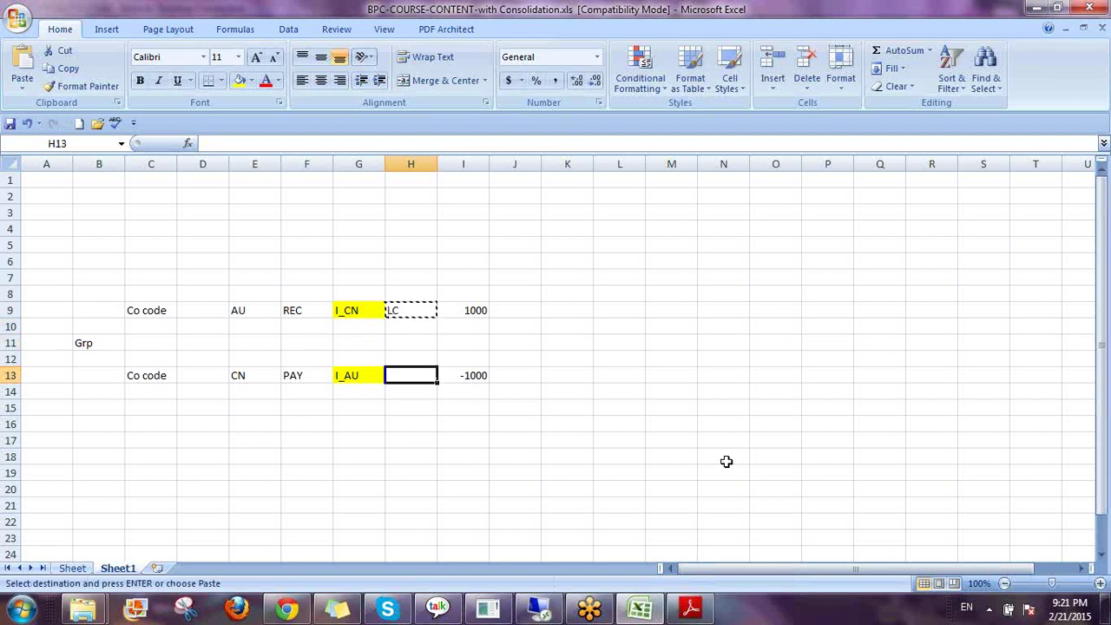
pyautogui.press('Return')
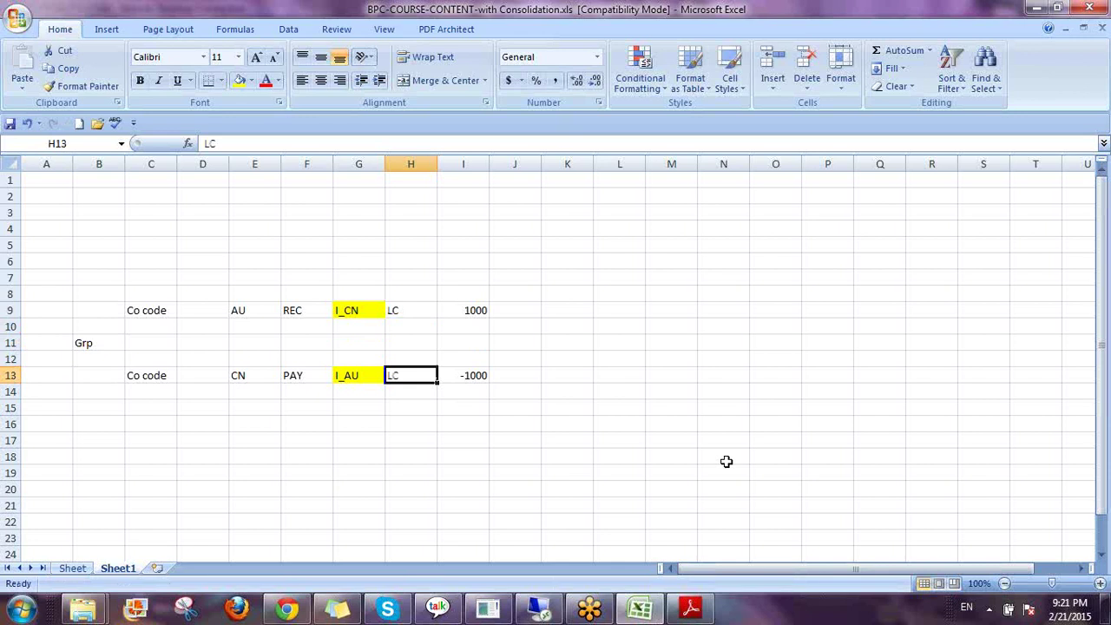
pyautogui.press('Up')
pyautogui.press('Up')
pyautogui.press('Up')
pyautogui.press('Up')
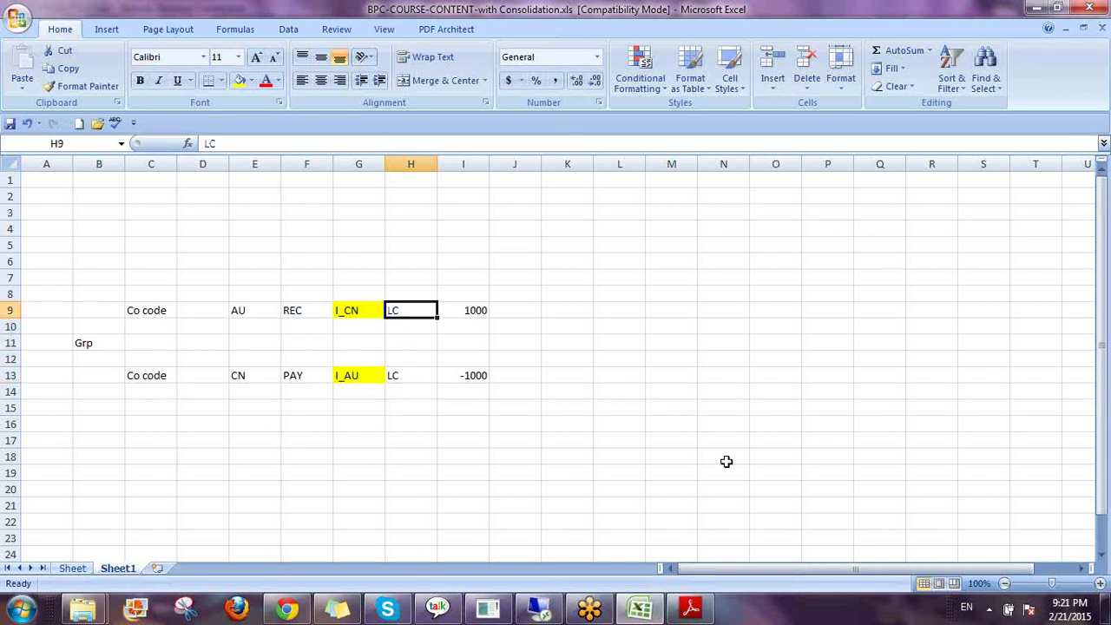
# Step: Enter the heading Co-code in cell H6, above the LC entries
pyautogui.press('Up')
pyautogui.press('Up')
pyautogui.press('Up')
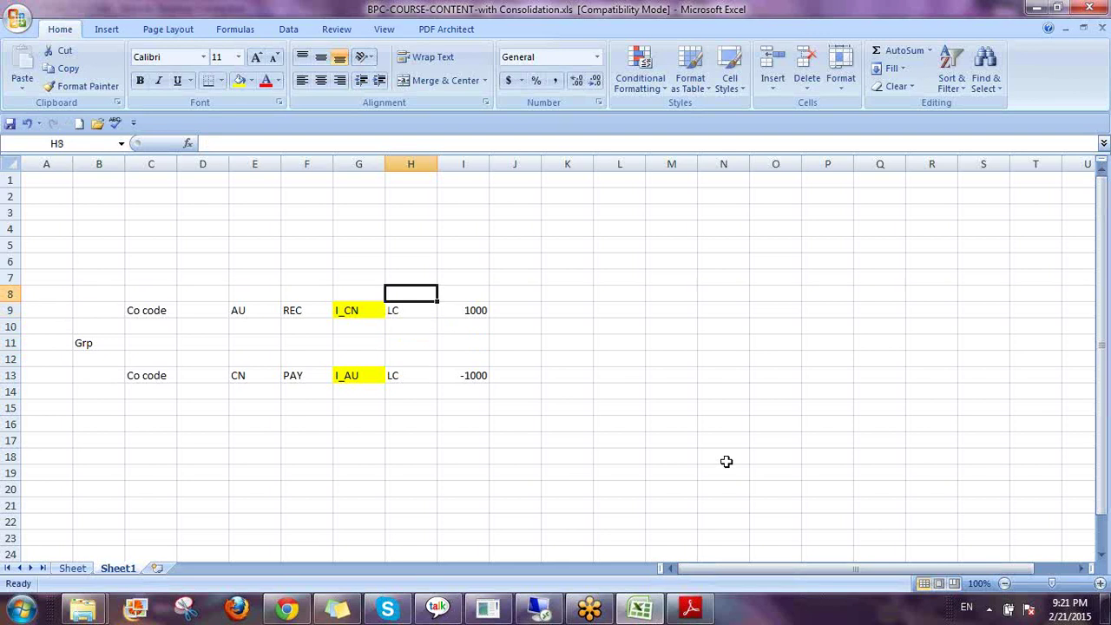
pyautogui.write('Co')
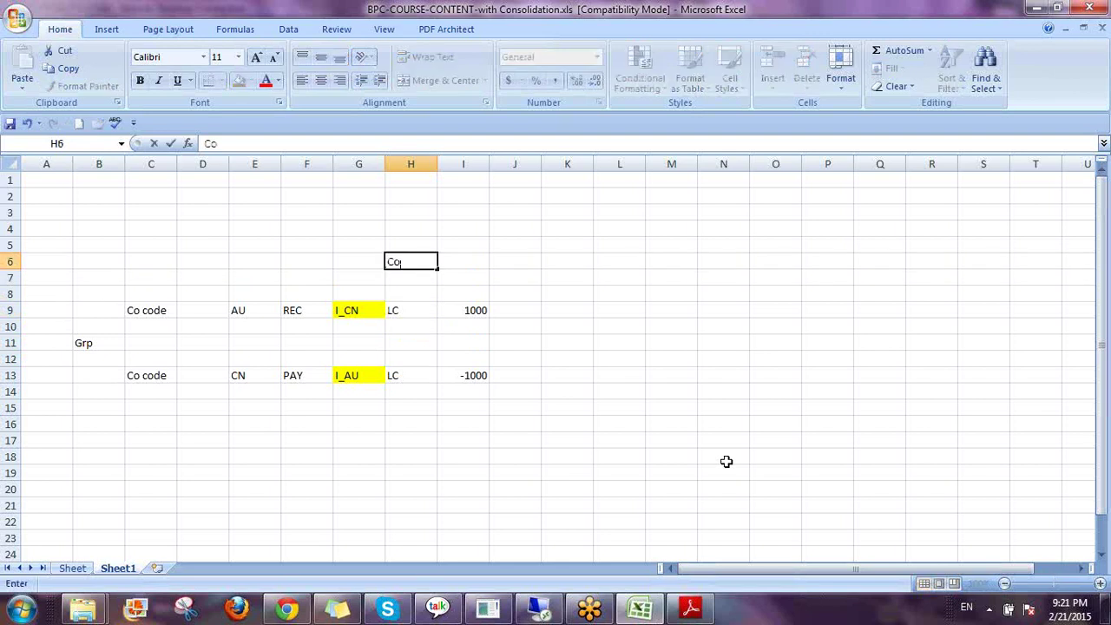
pyautogui.write('=')
pyautogui.write('-code')
pyautogui.press('Return')
# Step: Enter the currency AUD in cell K9 on the AU company code row
pyautogui.press('Down')
pyautogui.press('Down')
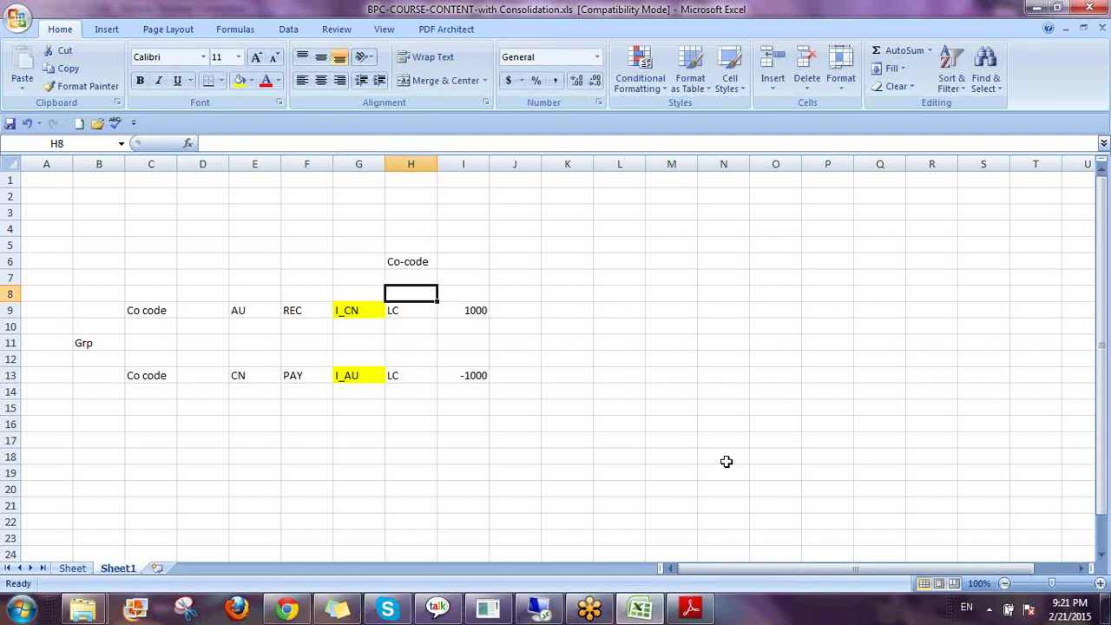
pyautogui.press('Right')
pyautogui.press('Right')
pyautogui.press('Right')
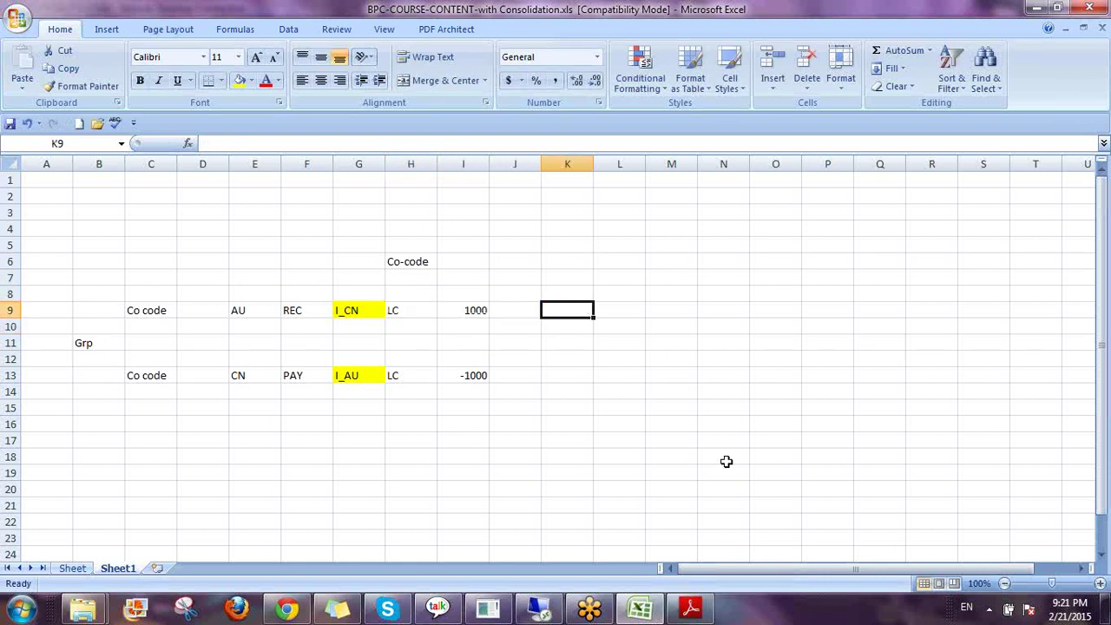
pyautogui.write('AUD')
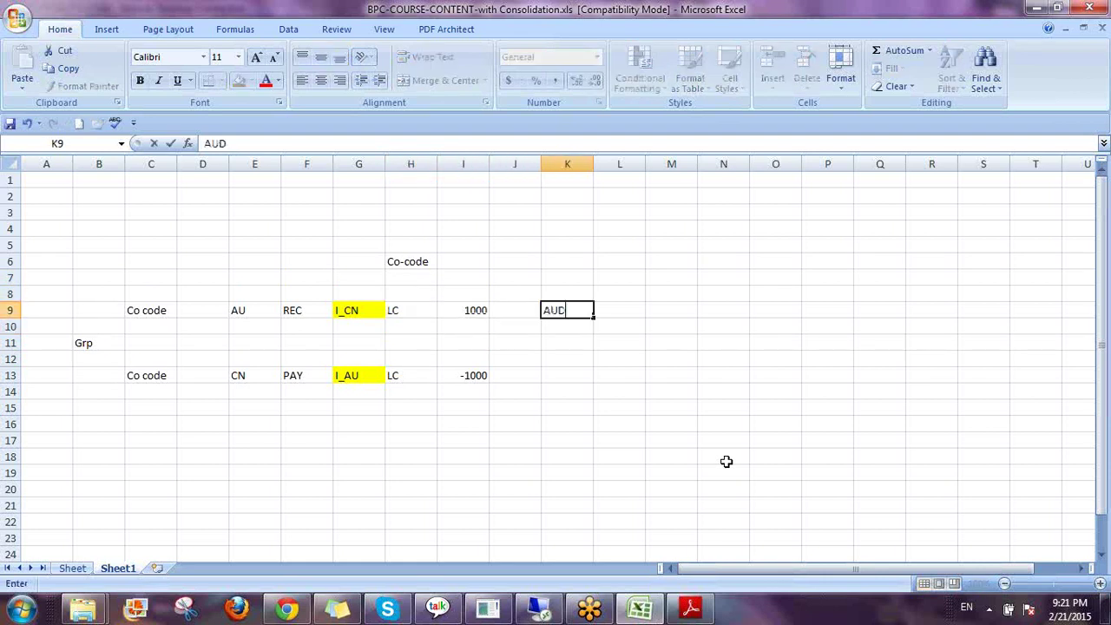
pyautogui.press('Return')
# Step: Enter the currency CHN in cell K13 on the CN company code row
pyautogui.press('Down')
pyautogui.press('Down')
pyautogui.press('Down')
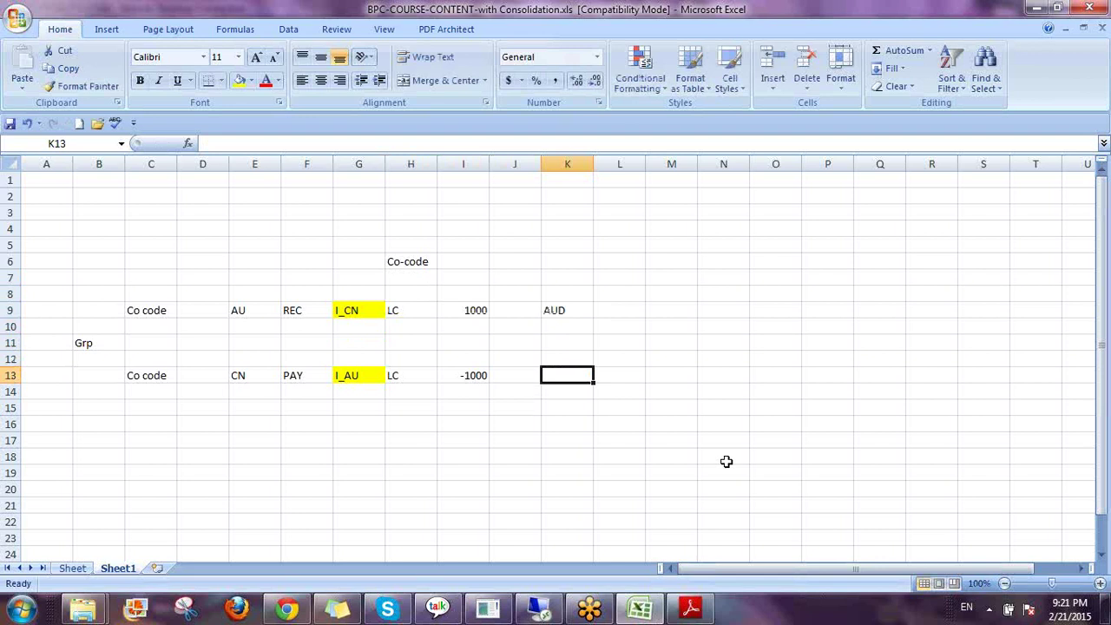
pyautogui.write('CHN')
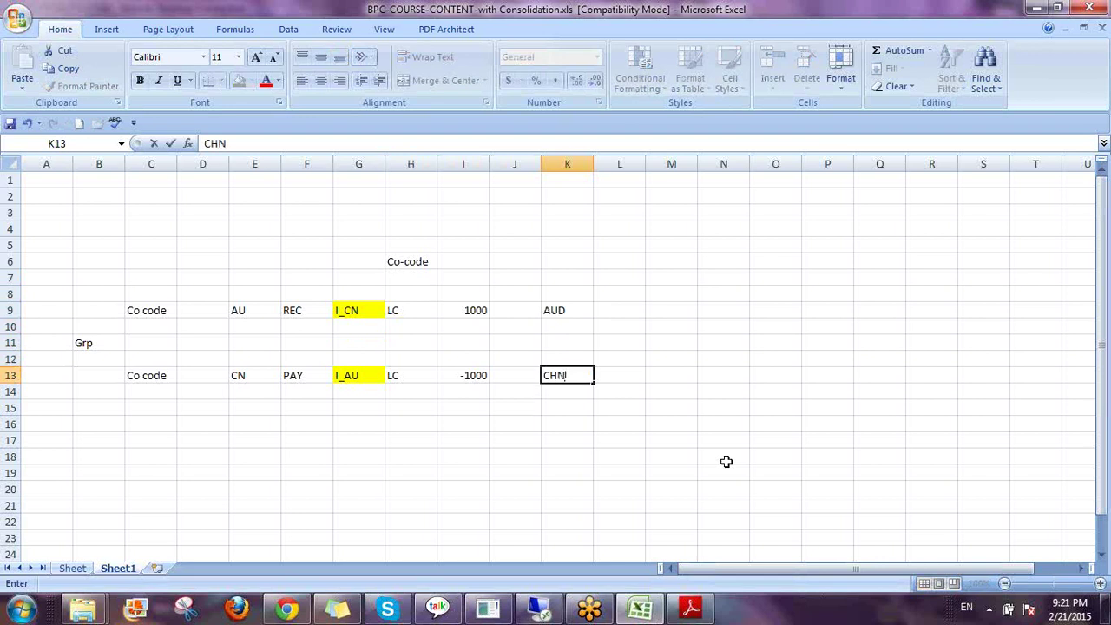
pyautogui.press('Return')
# Step: Enter US in cell N11 on the Grp row, beyond the two company code currencies
pyautogui.press('Up')
pyautogui.press('Up')
pyautogui.press('Up')
pyautogui.press('Up')
pyautogui.press('Up')
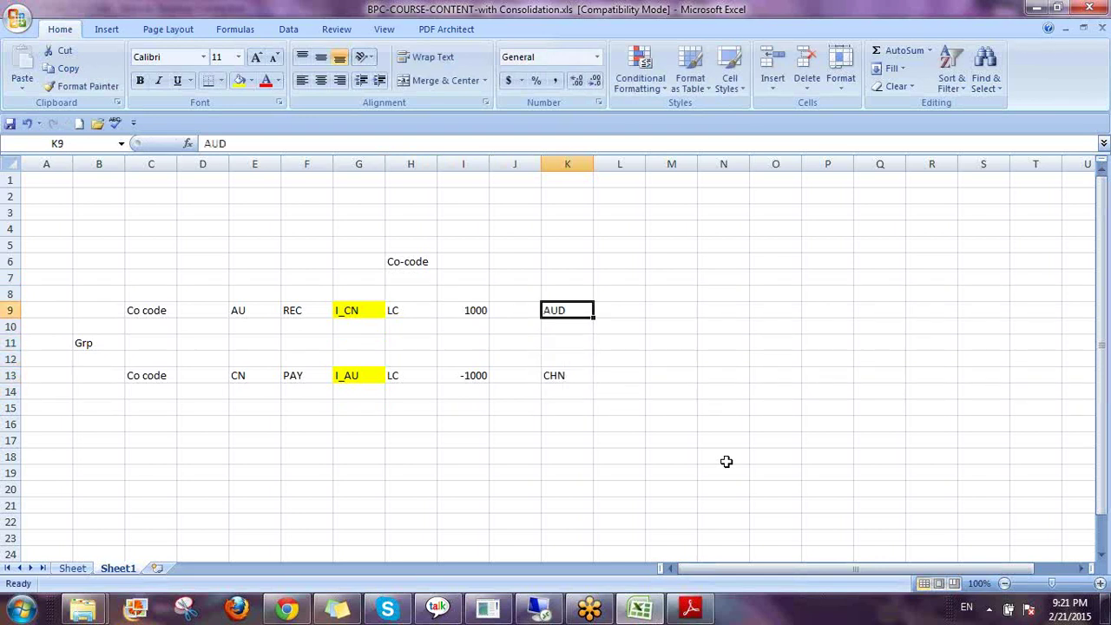
pyautogui.press('Right')
pyautogui.press('Right')
pyautogui.press('Right')
pyautogui.press('Down')
pyautogui.press('Down')
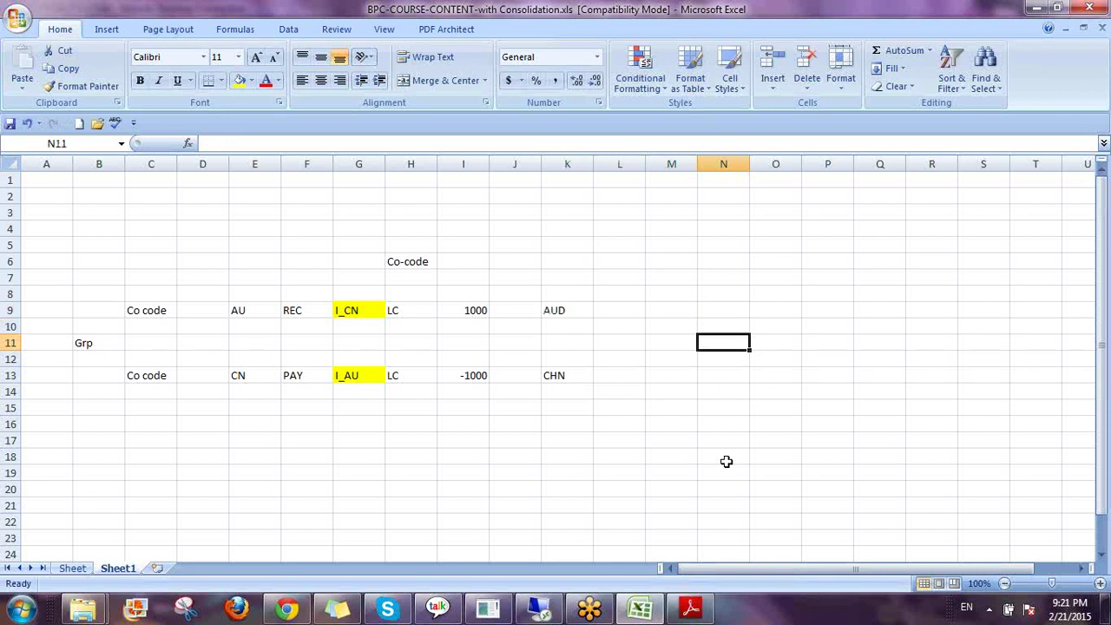
pyautogui.write('US')
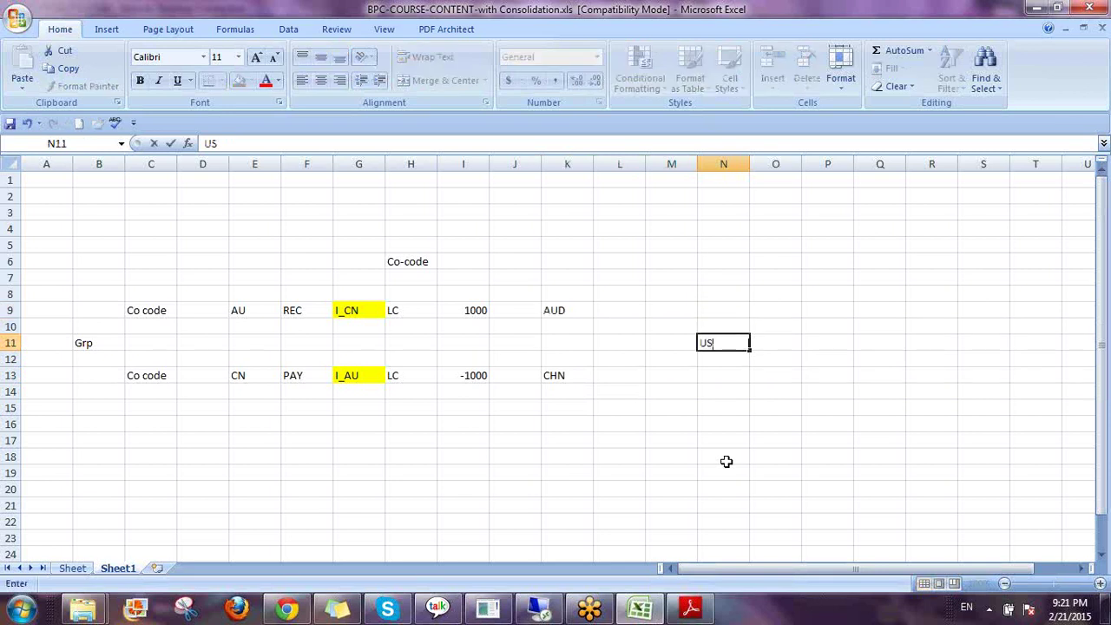
pyautogui.hotkey('ctrl', 'Return')
# Step: Enter R in cell N12, directly beneath US
pyautogui.press('Down')
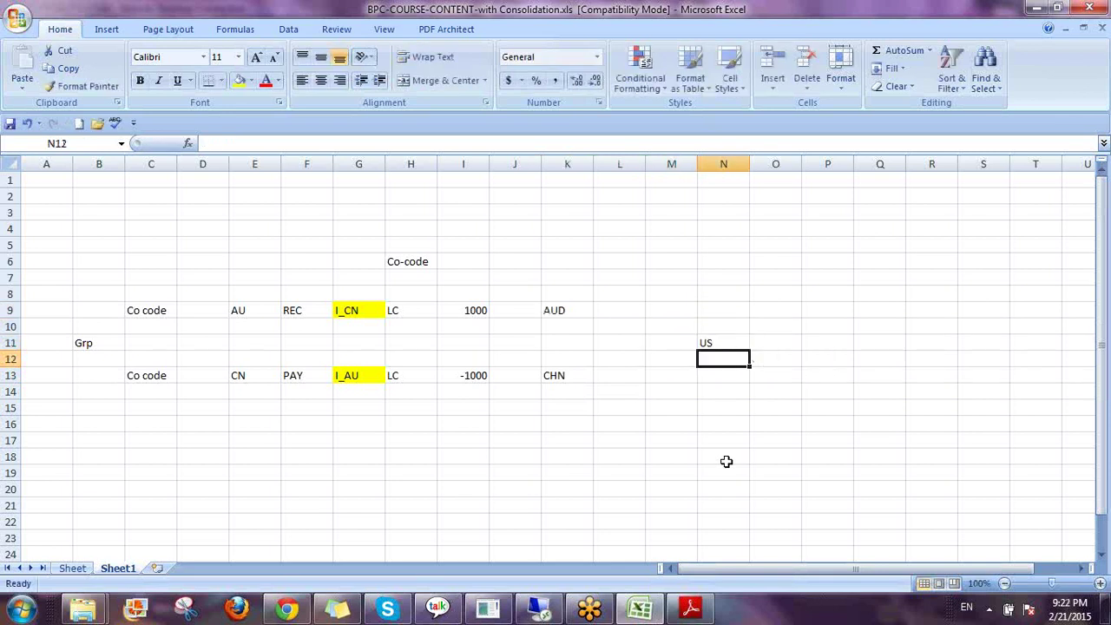
pyautogui.write('R')
pyautogui.press('Return')
# Step: Enter L in cell K10, directly beneath AUD
pyautogui.press('Left')
pyautogui.press('Left')
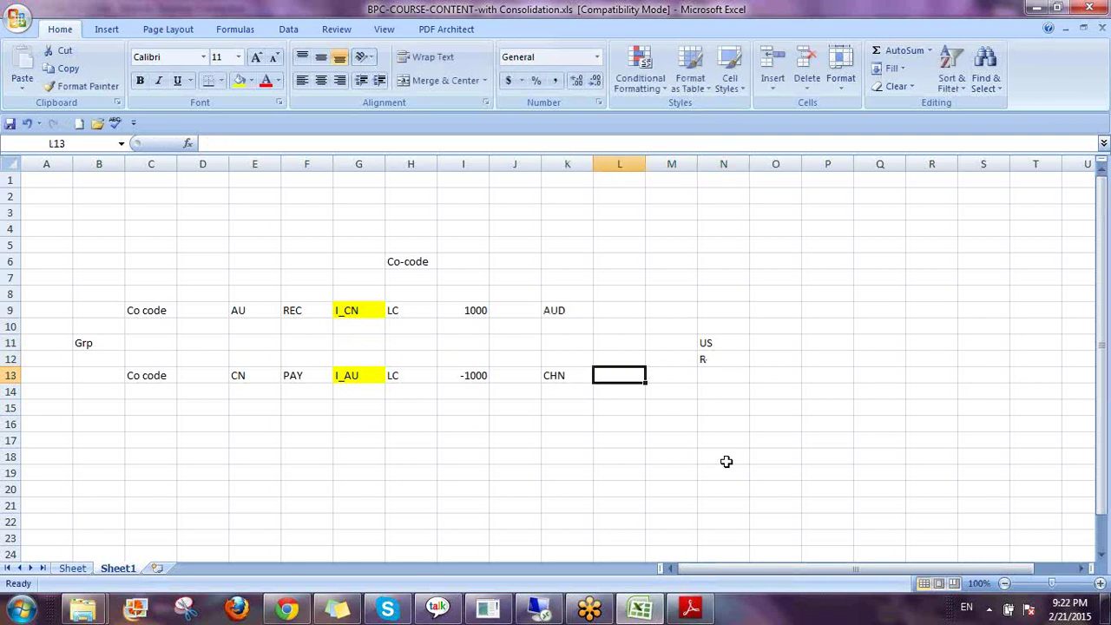
pyautogui.press('Left')
pyautogui.press('Up')
pyautogui.press('Up')
pyautogui.press('Up')
pyautogui.write('L')
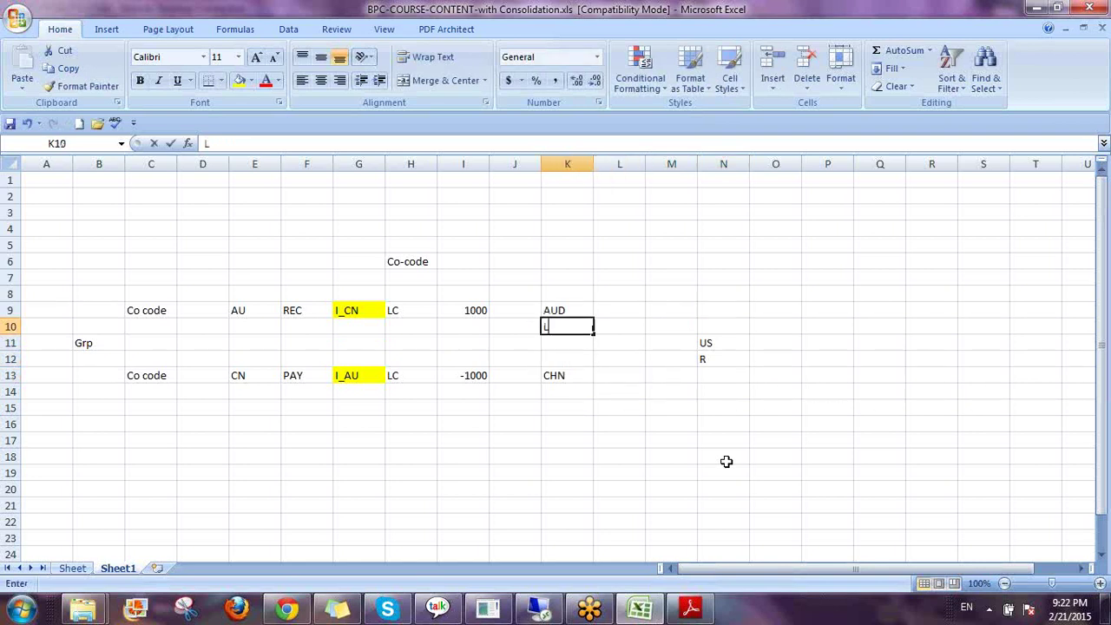
# Step: Enter L in cell K14, directly beneath CHN
pyautogui.press('Down')
pyautogui.press('Down')
pyautogui.press('Down')
pyautogui.press('Down')
pyautogui.write('L')
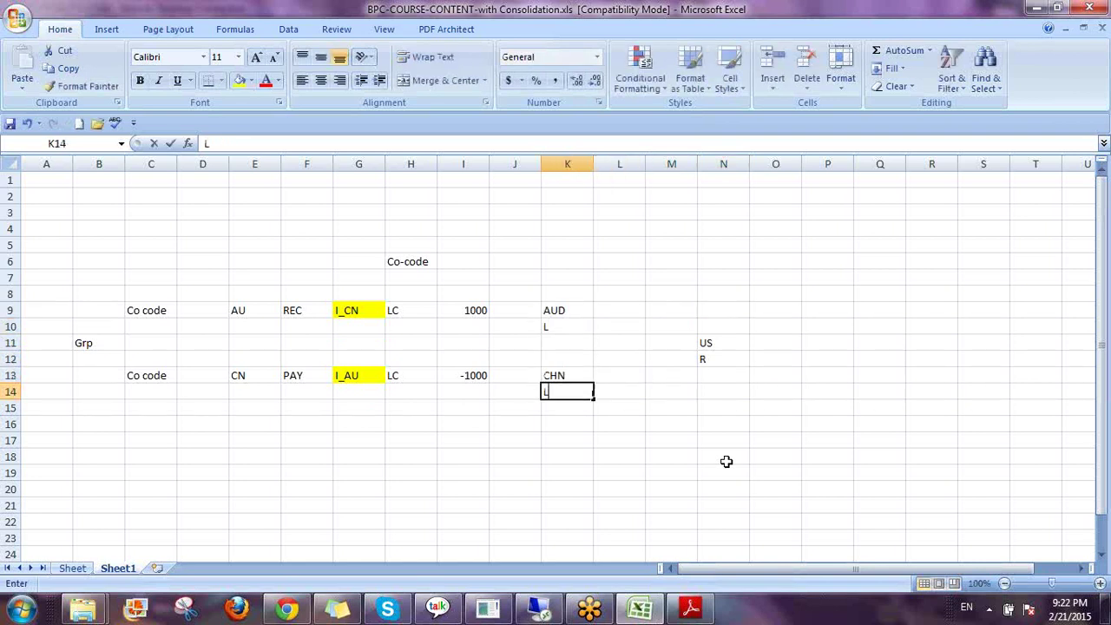
pyautogui.press('Up')
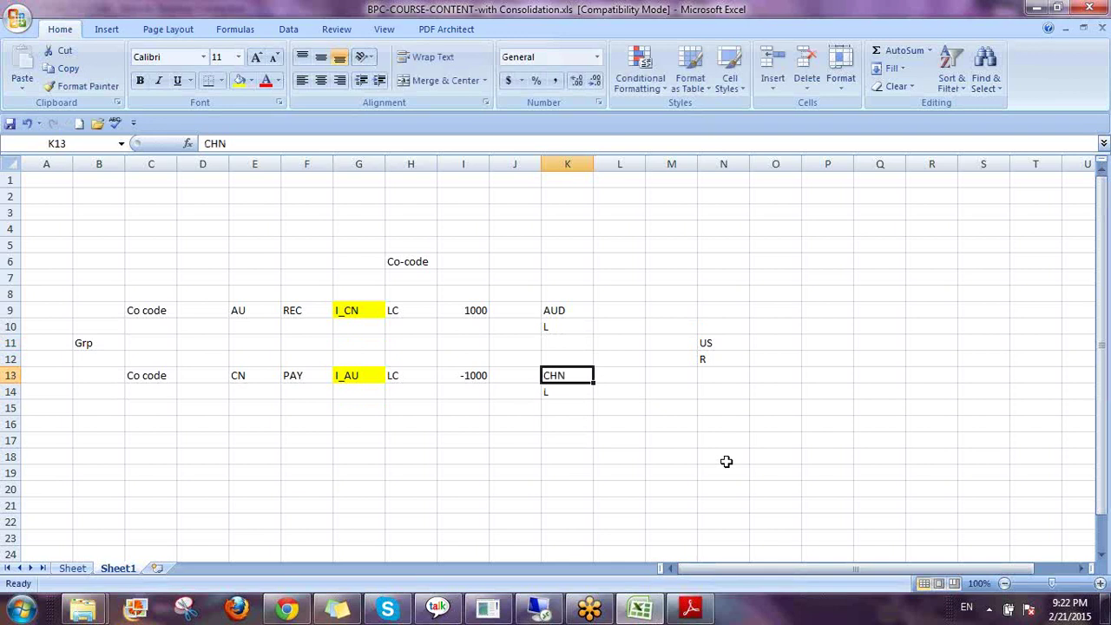
# Step: Examine the currency notes in column K and the LC entries in column H for the AU and CN rows
pyautogui.press('Down')
pyautogui.press('Up')
pyautogui.press('Up')
pyautogui.press('Up')
pyautogui.press('Up')
pyautogui.press('Up')
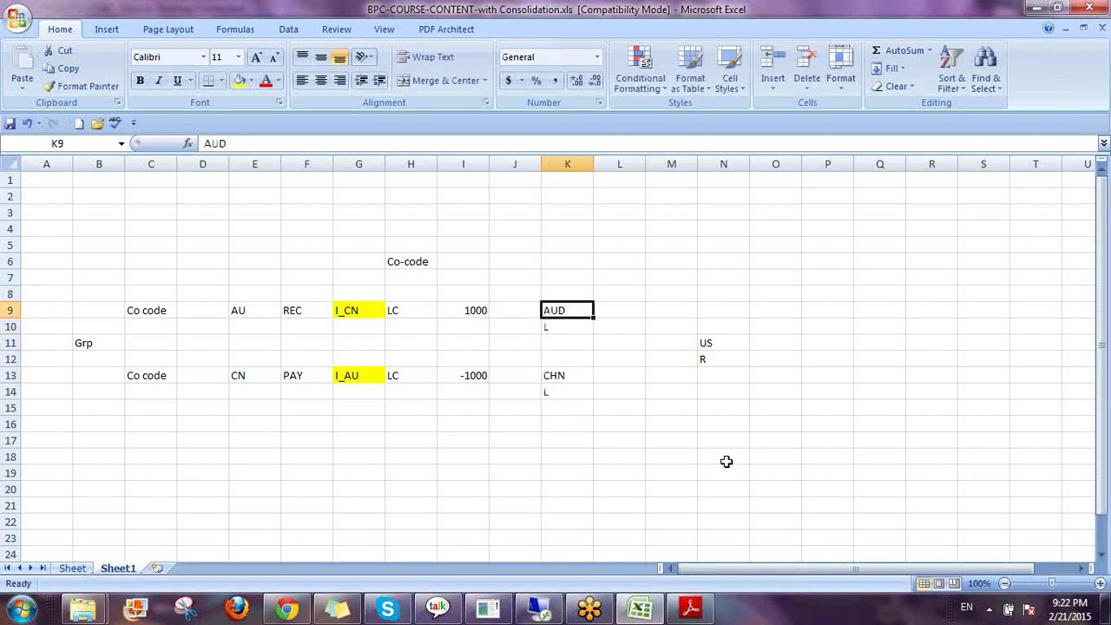
pyautogui.press('Down')
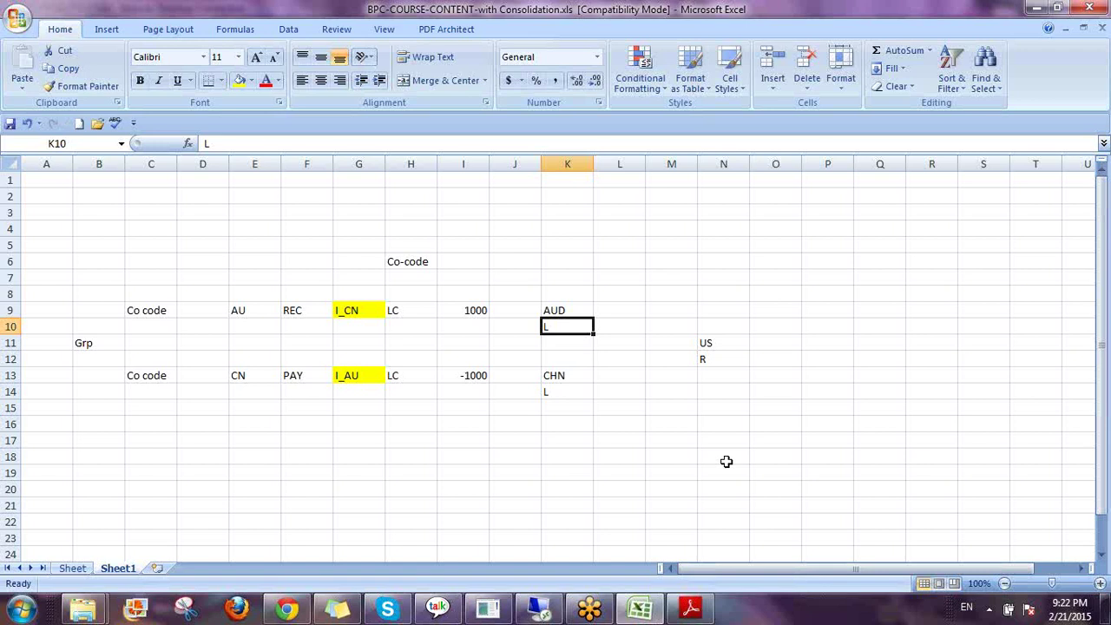
pyautogui.press('Left')
pyautogui.press('Left')
pyautogui.press('Left')
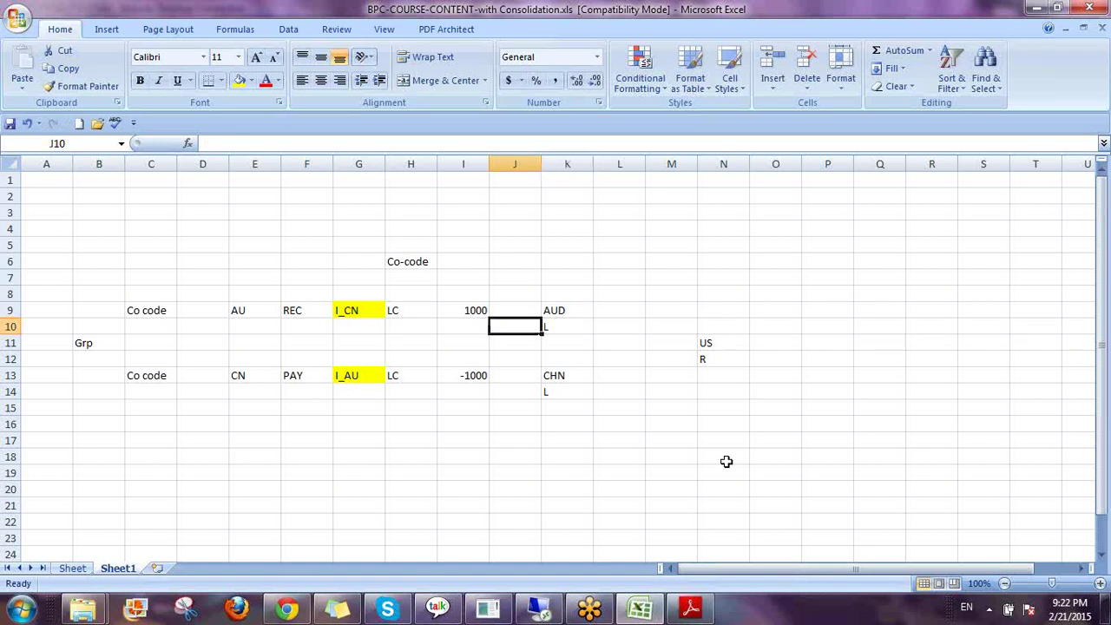
pyautogui.press('Up')
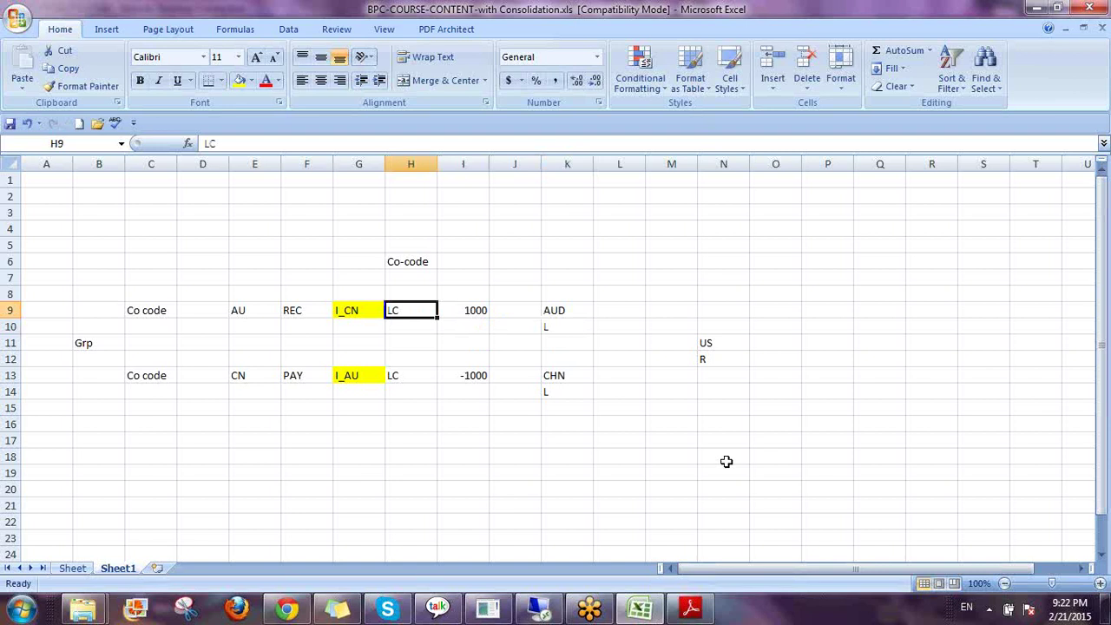
pyautogui.press('Down')
pyautogui.press('Down')
pyautogui.press('Down')
pyautogui.press('Down')
pyautogui.press('Up')
pyautogui.press('Up')
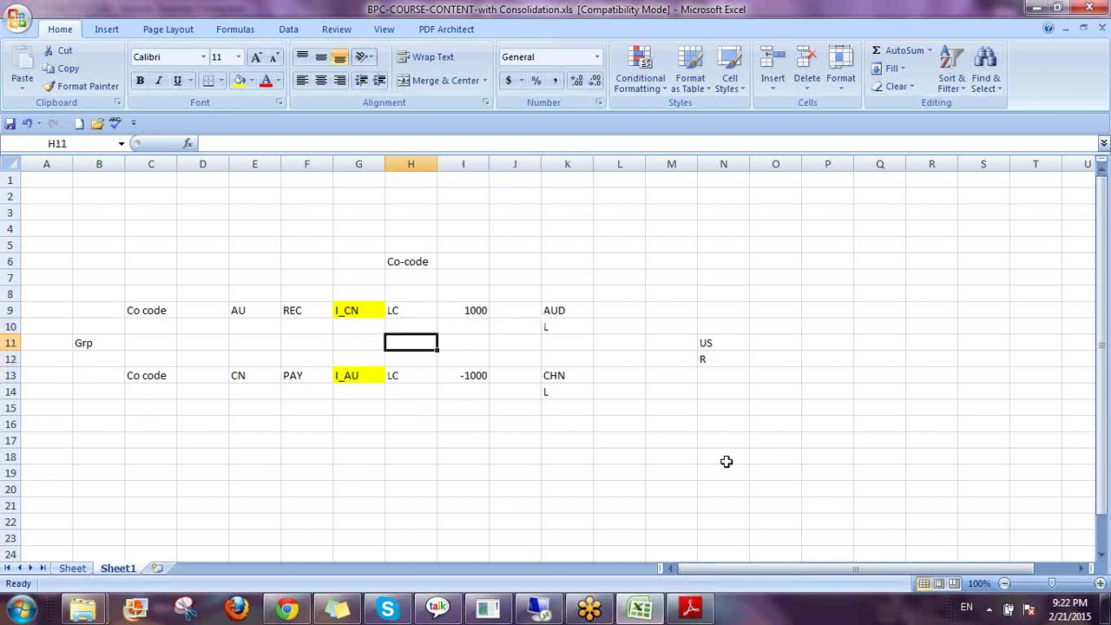
pyautogui.press('Up')
pyautogui.press('Up')
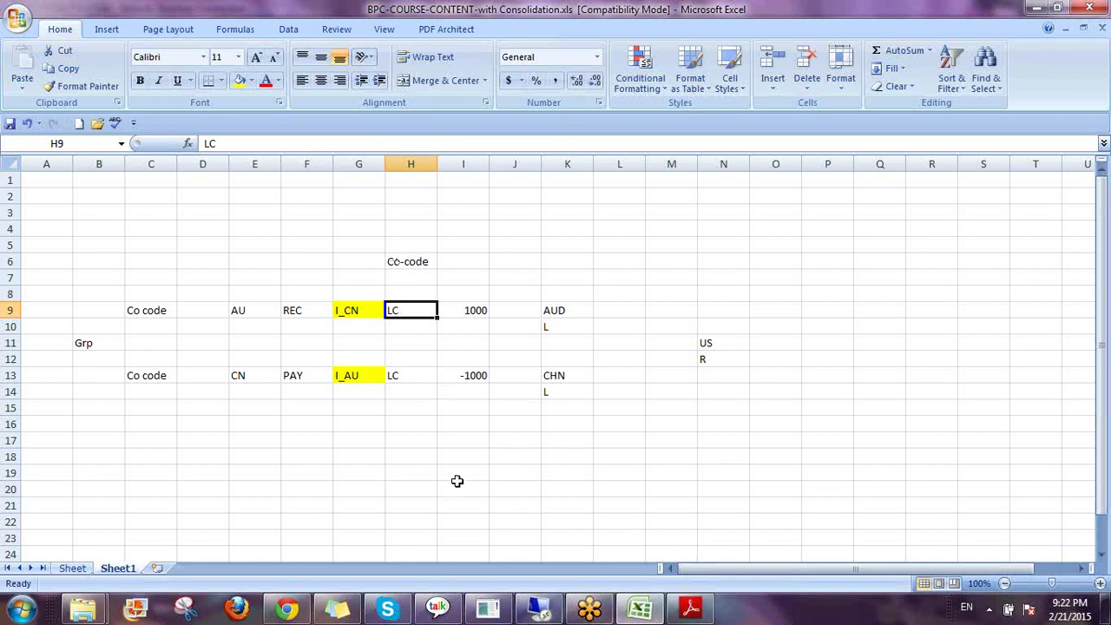
# Step: List the rate types Avg, Clo and HIST in cells I17 to I19 below the example
pyautogui.click(448, 440)
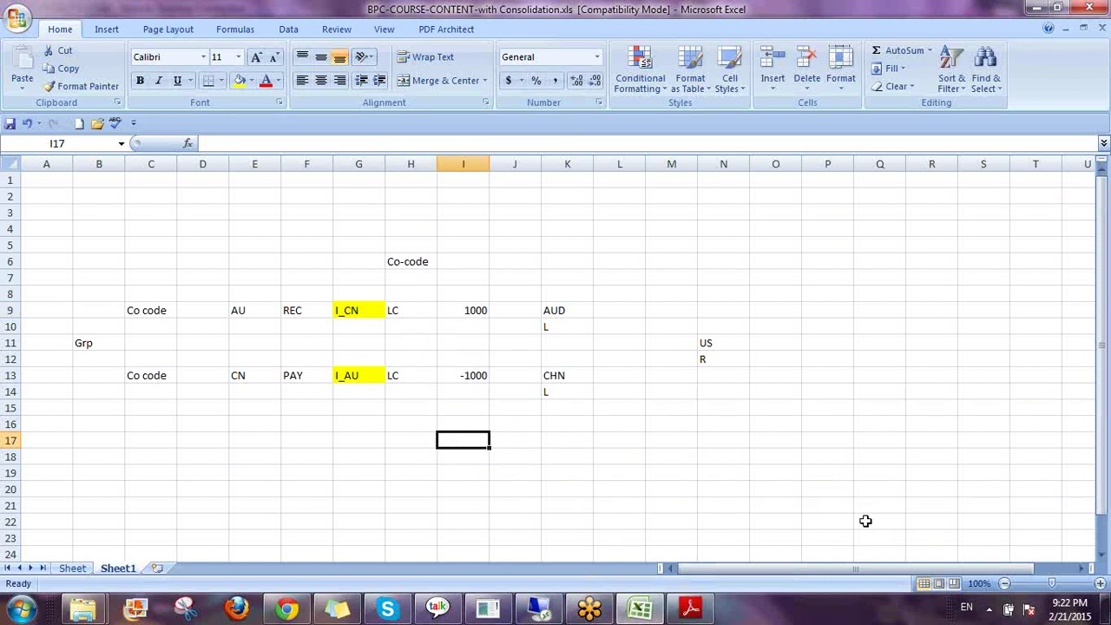
pyautogui.write('Avg')
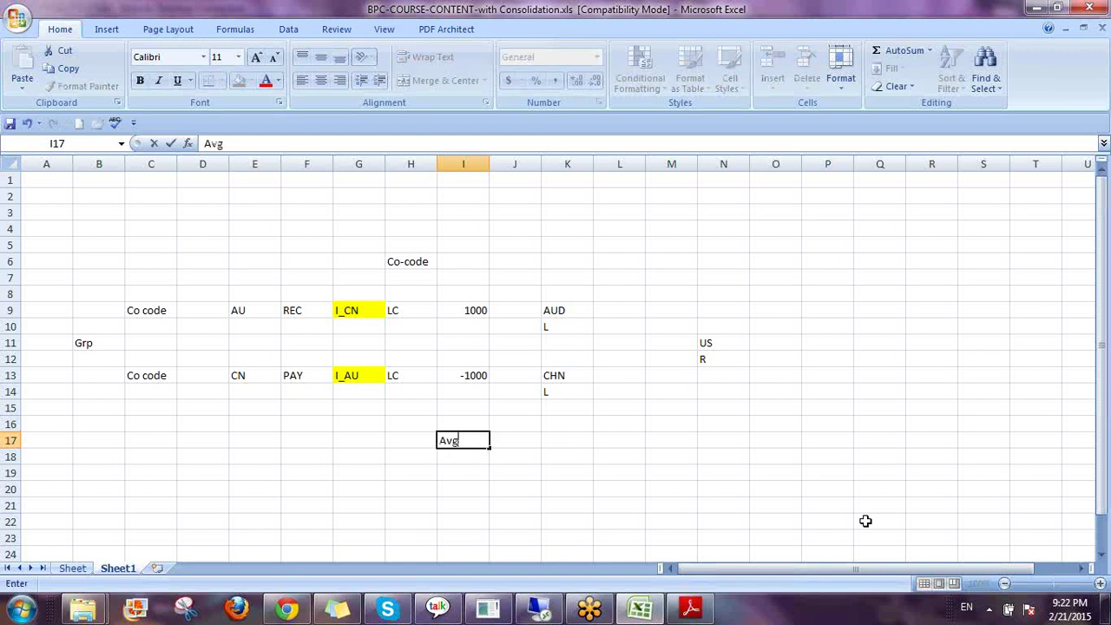
pyautogui.press('Return')
pyautogui.write('Clo')
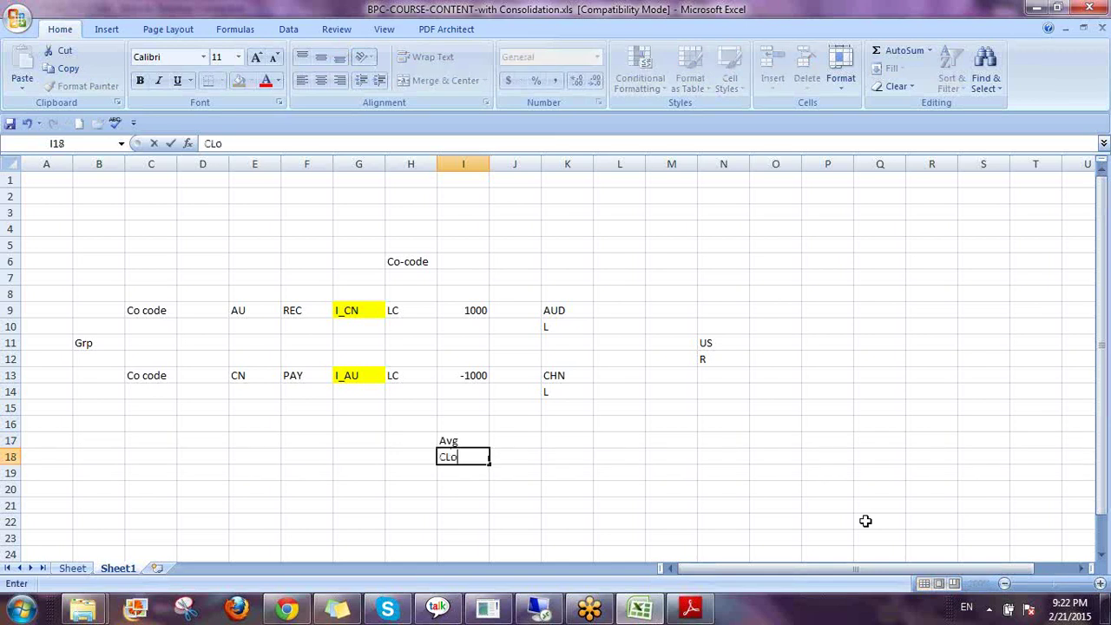
pyautogui.press('Return')
pyautogui.write('HIST')
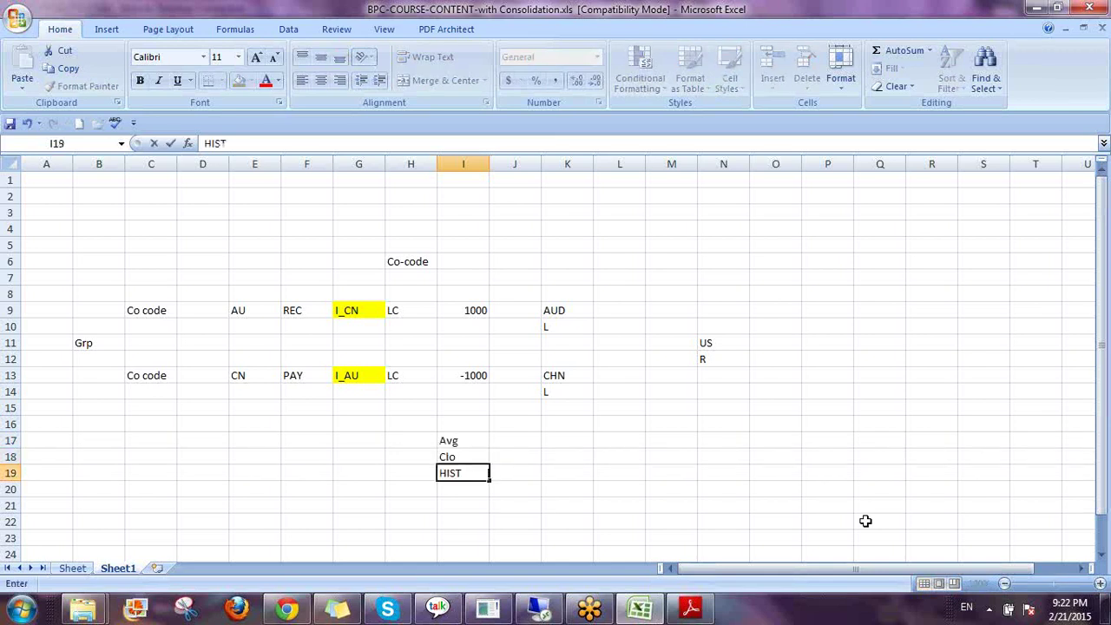
pyautogui.press('Return')
# Step: Add the rate differences Clo-AVG in I21 and HIST-Avg in I22, and select an empty cell below them
pyautogui.press('Return')
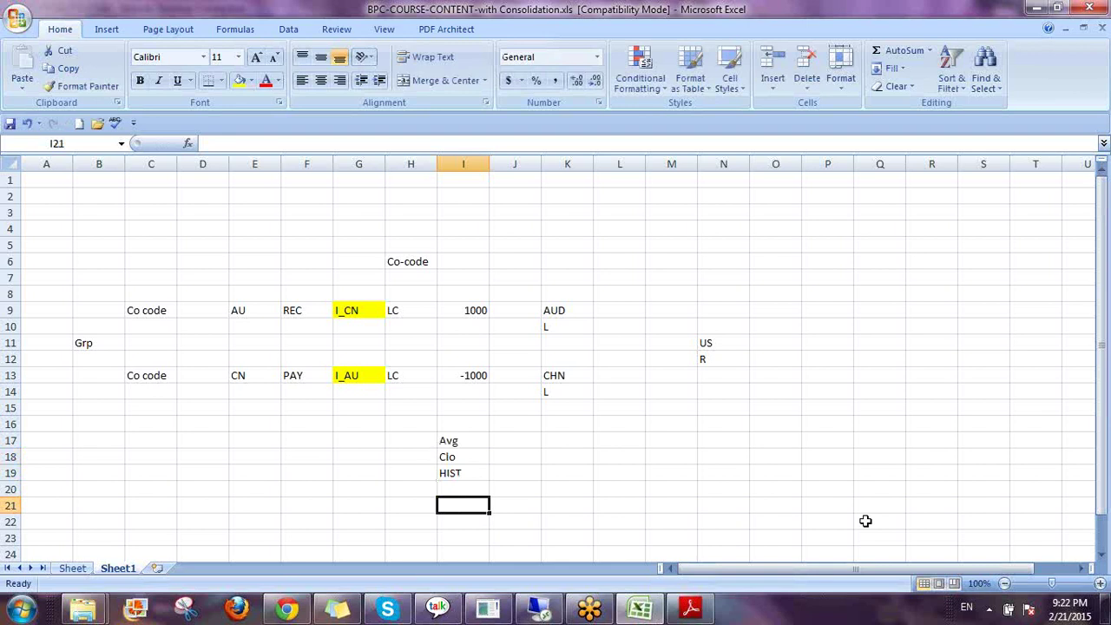
pyautogui.write('Clo-AVG')
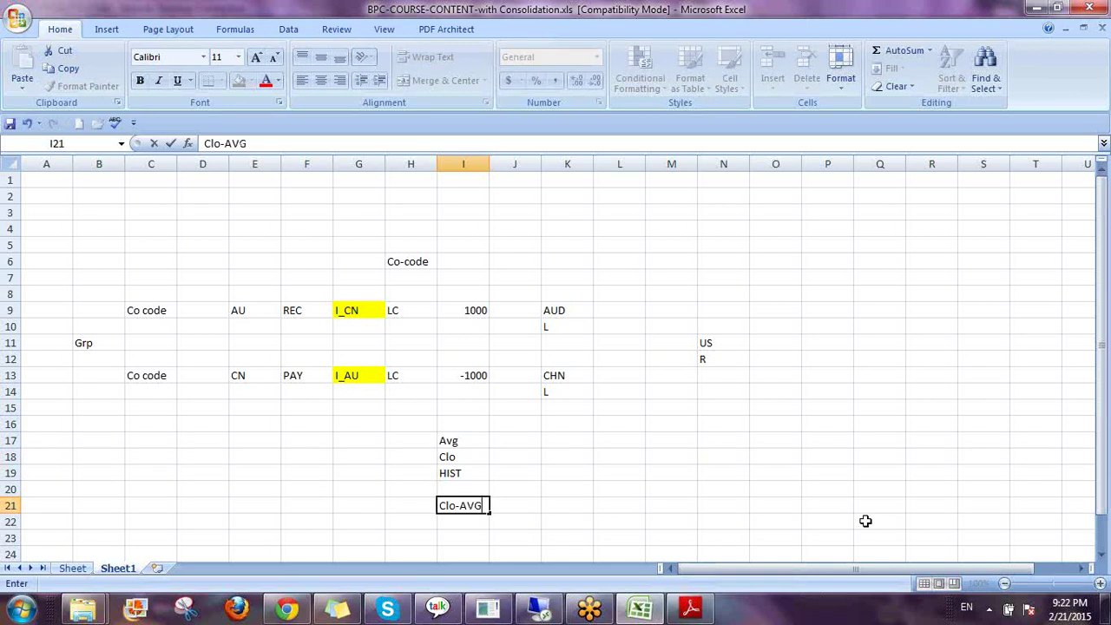
pyautogui.press('Return')
pyautogui.write('H')
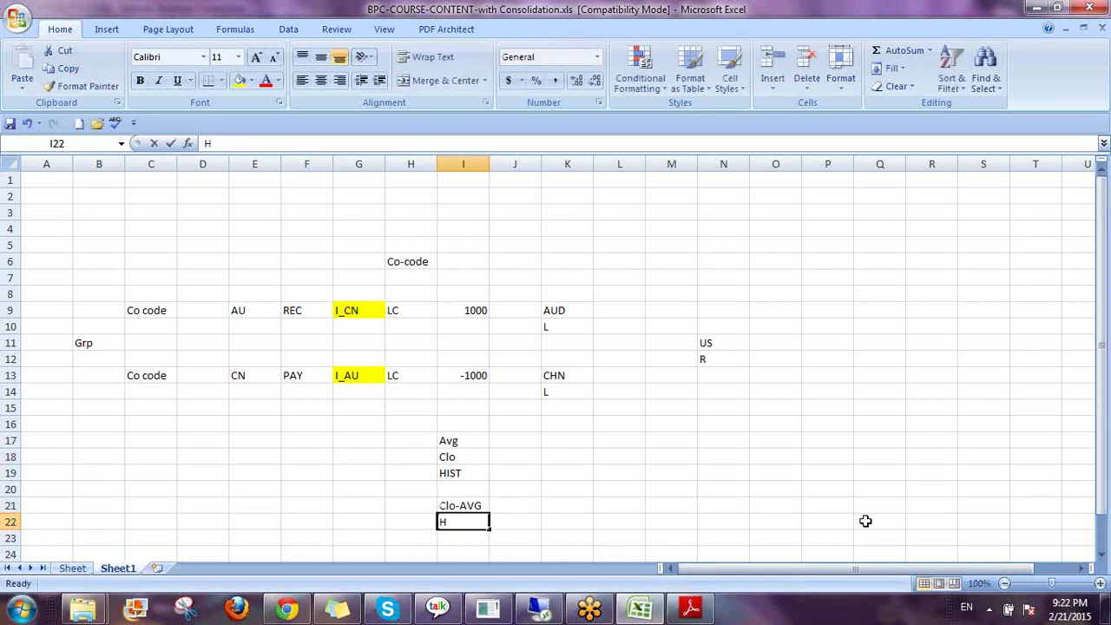
pyautogui.write('IST-Avg')
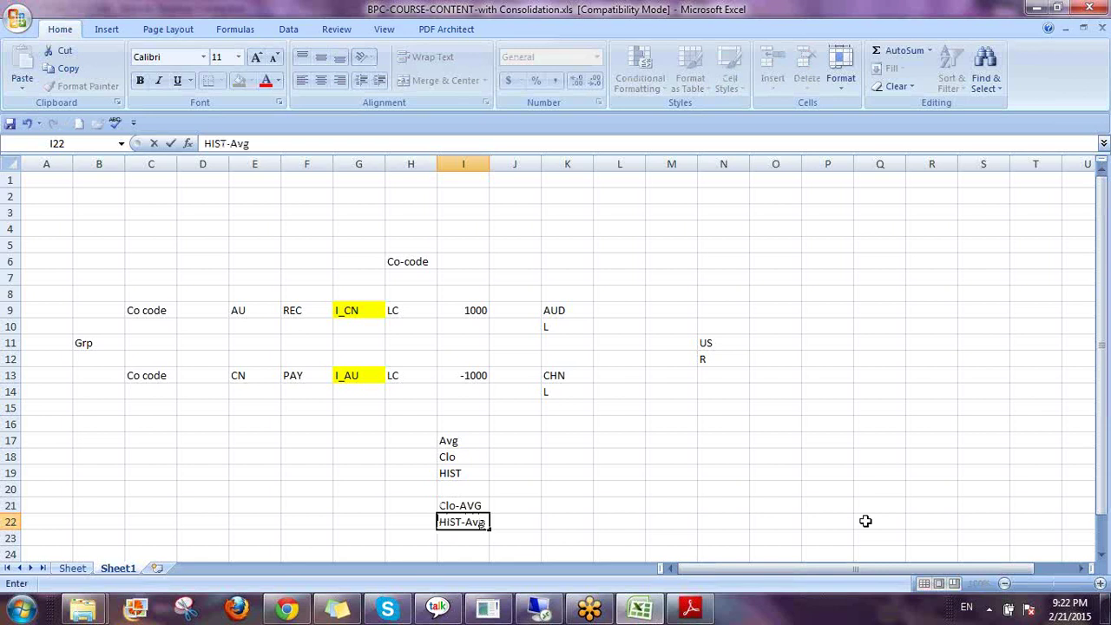
pyautogui.press('Return')
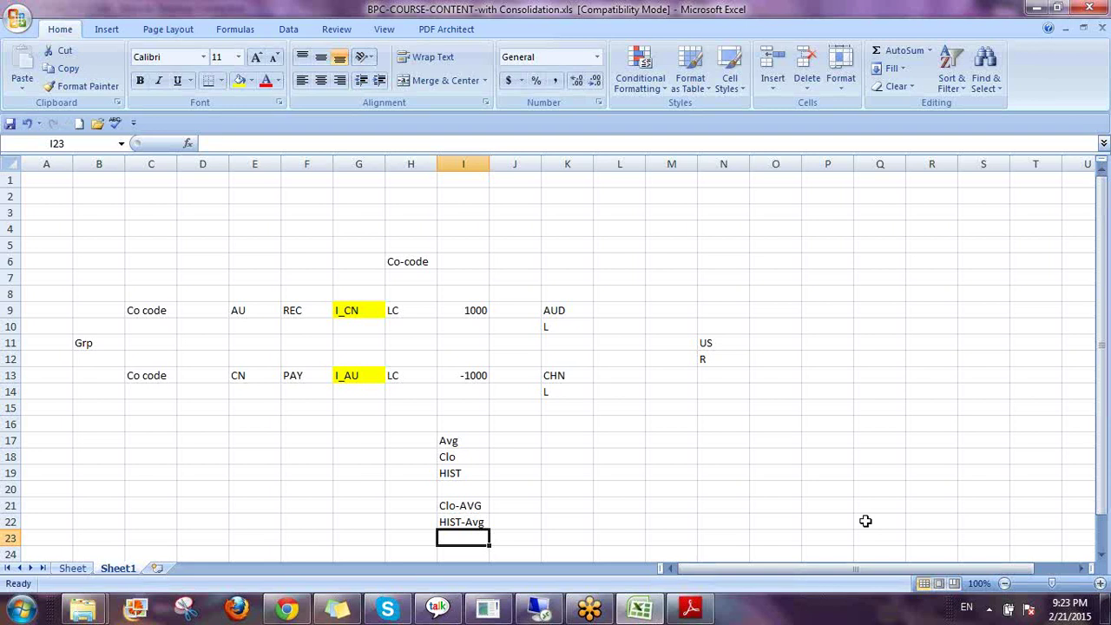
pyautogui.press('Down')
pyautogui.press('Down')
pyautogui.press('Down')
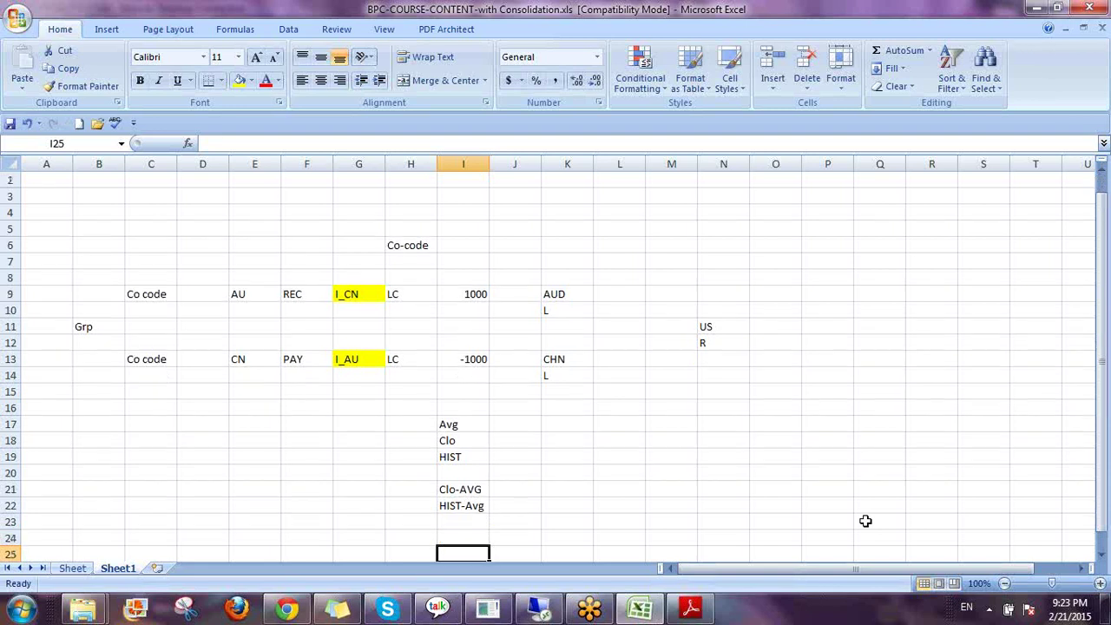
# Step: Label the Avg row P&L in cell H17 and the Clo row BS in cell H18
pyautogui.press('Up')
pyautogui.press('Up')
pyautogui.press('Up')
pyautogui.press('Up')
pyautogui.press('Up')
pyautogui.press('Up')
pyautogui.press('Up')
pyautogui.press('Up')
pyautogui.press('Up')
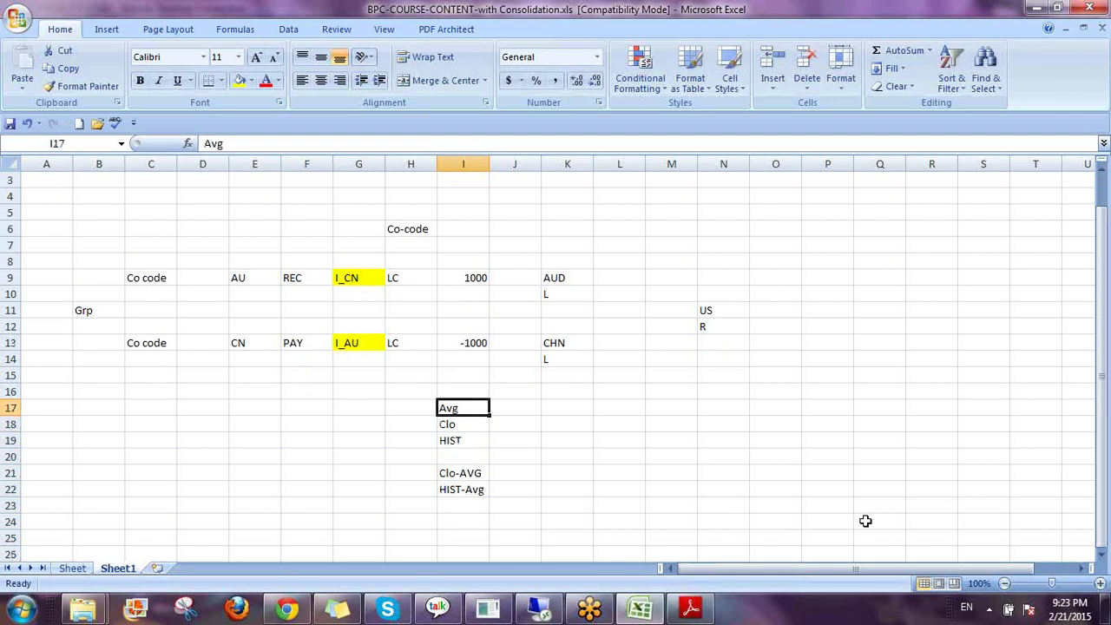
pyautogui.press('Left')
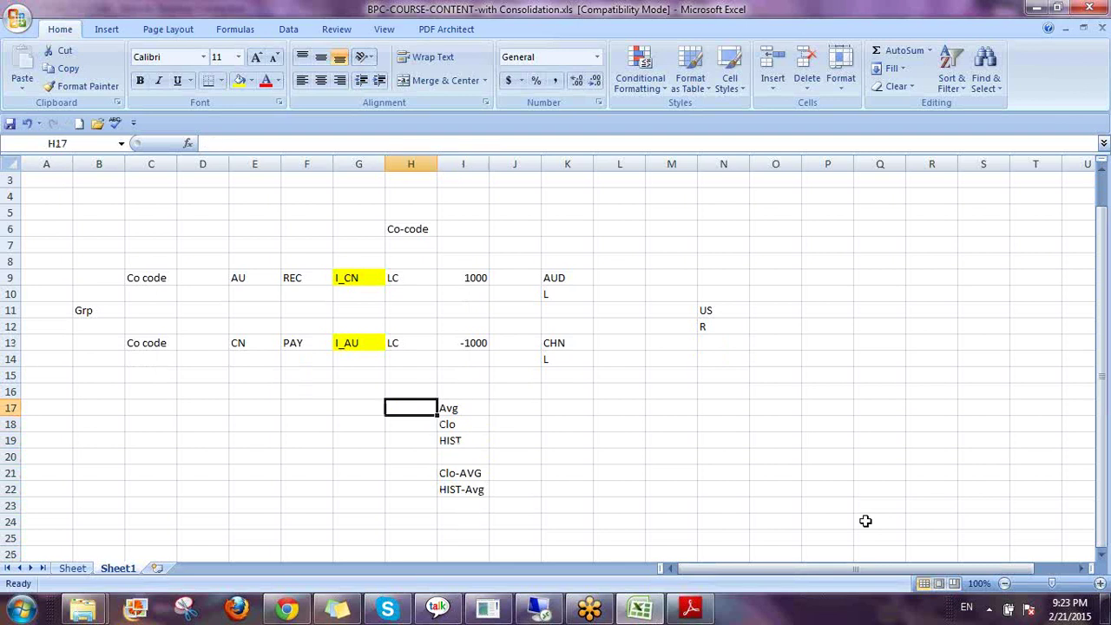
pyautogui.write('P&L')
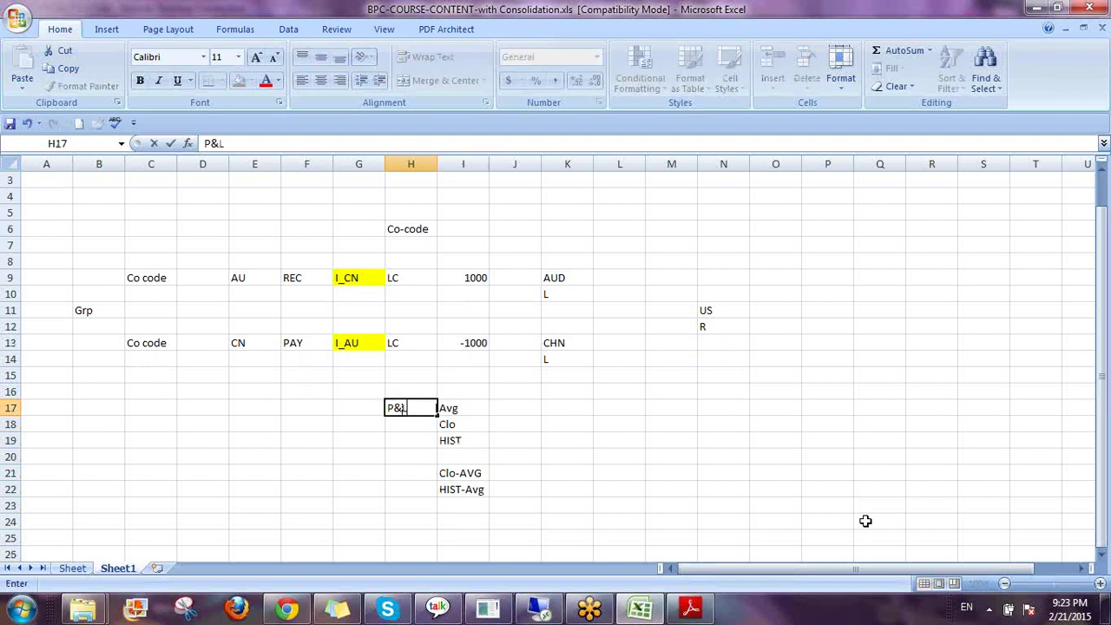
pyautogui.press('Return')
pyautogui.write('BS')
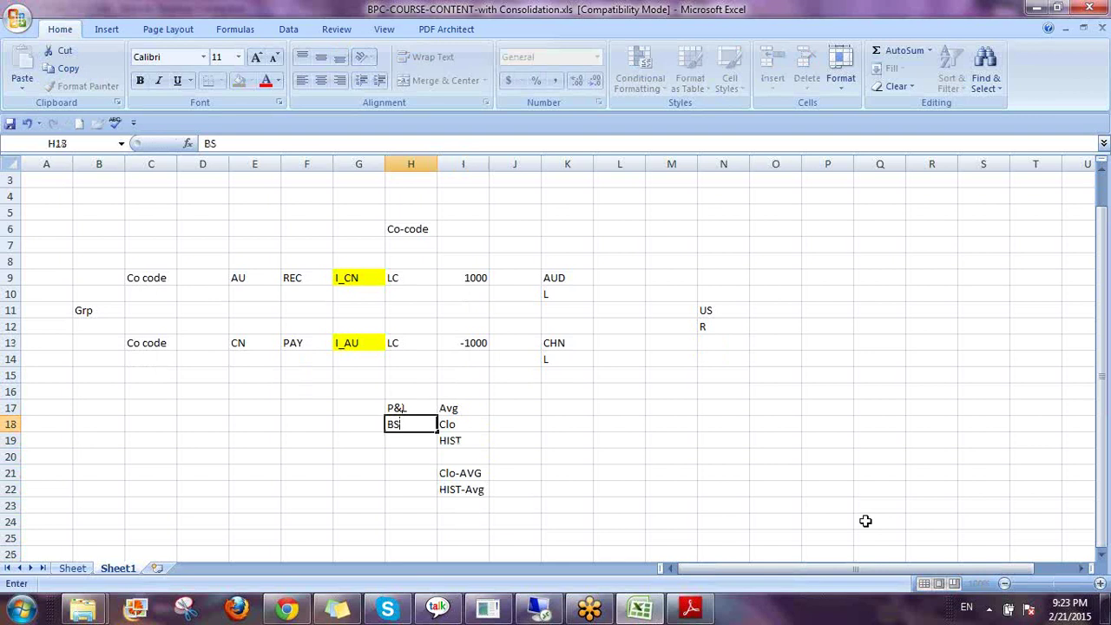
pyautogui.press('Return')
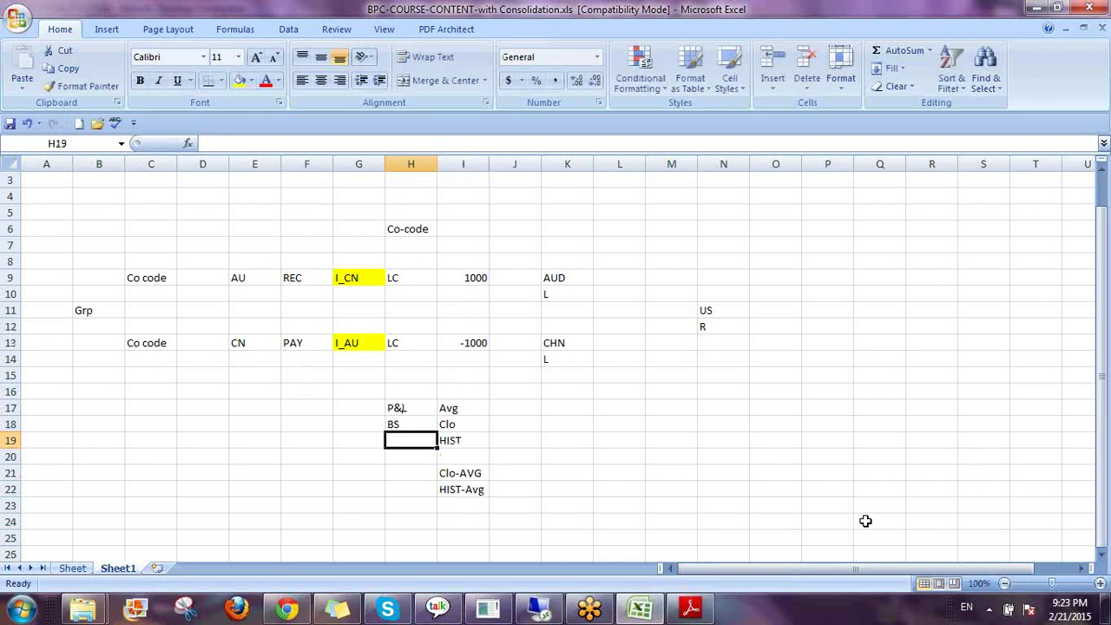
pyautogui.press('Up')
pyautogui.press('Up')
pyautogui.press('Right')
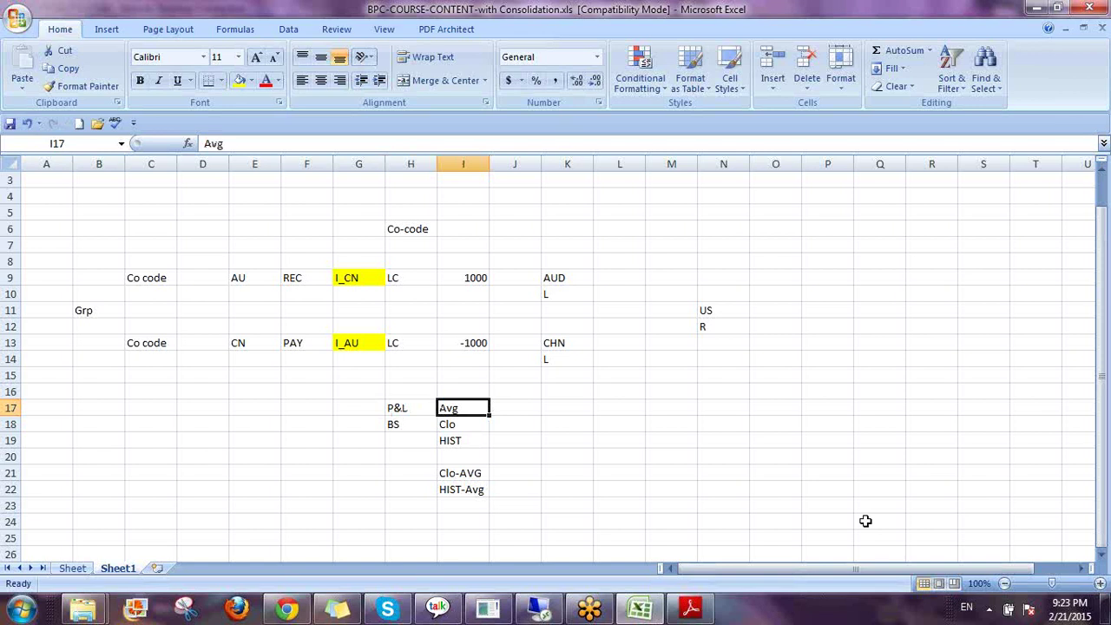
pyautogui.press('Right')
pyautogui.press('Down')
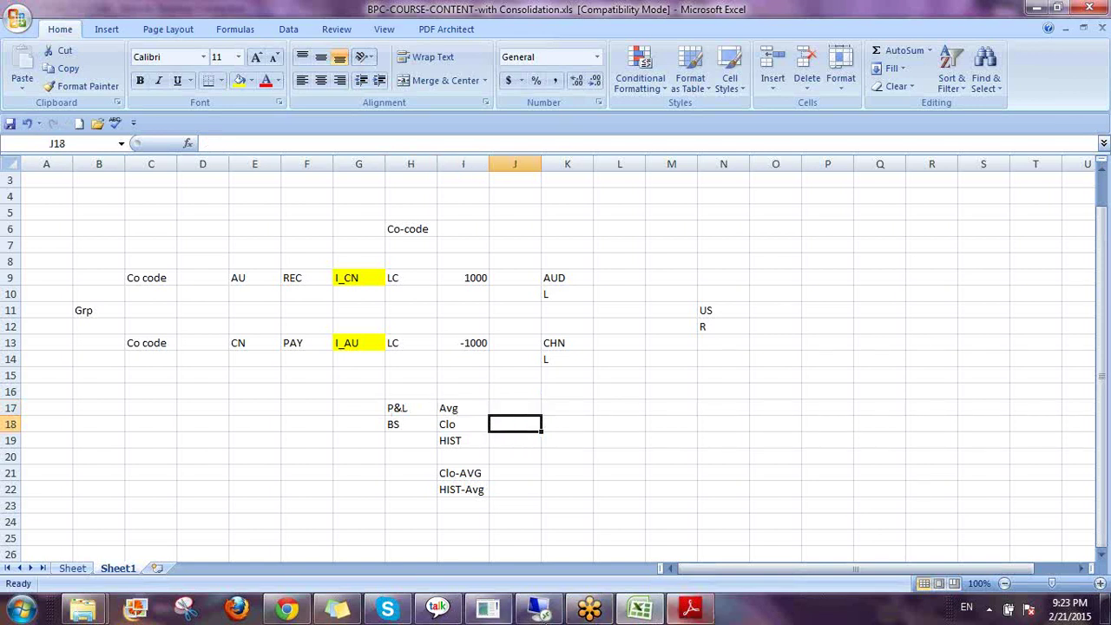
# Step: Switch to the Remote Desktop session and check the account type and rate type of the Balance Sheet member in the ACCOUNT dimension
pyautogui.click(538, 608)
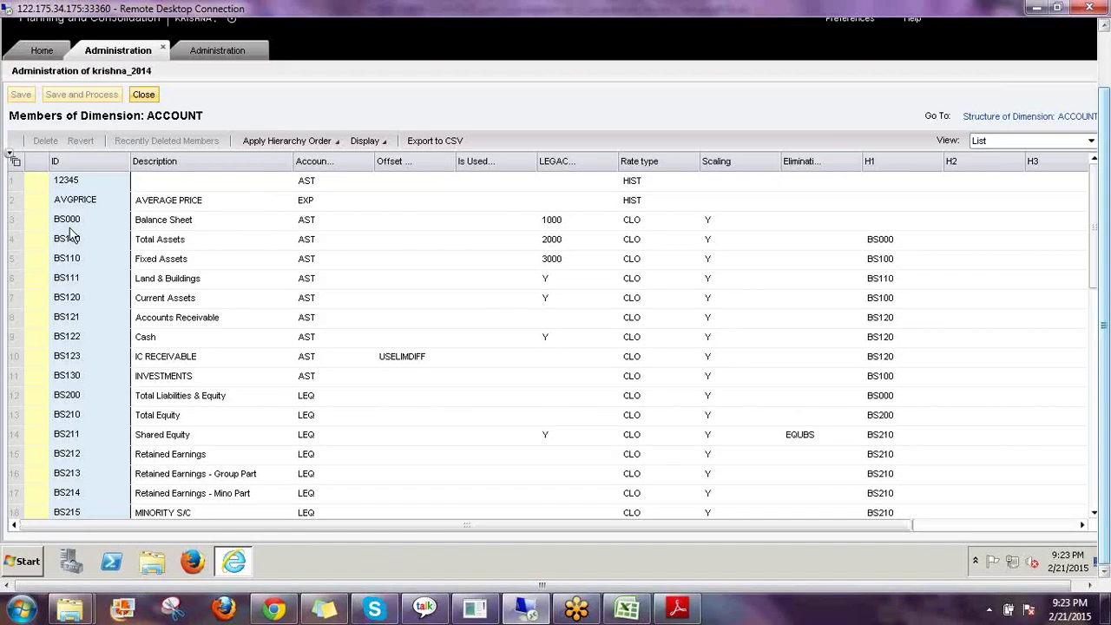
pyautogui.click(69, 227)
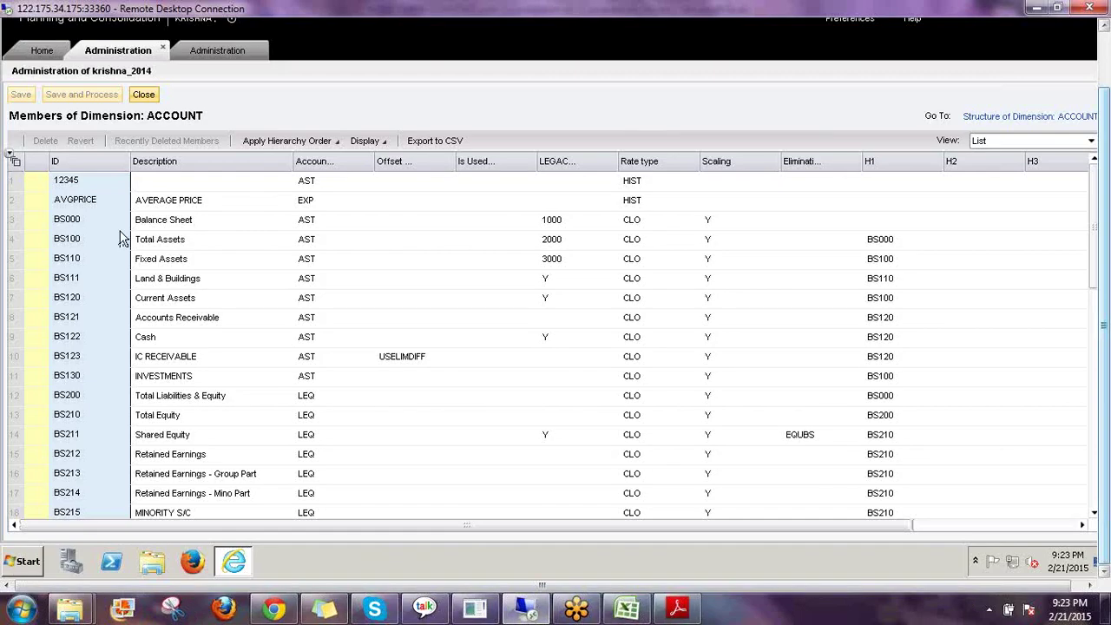
pyautogui.click(338, 227)
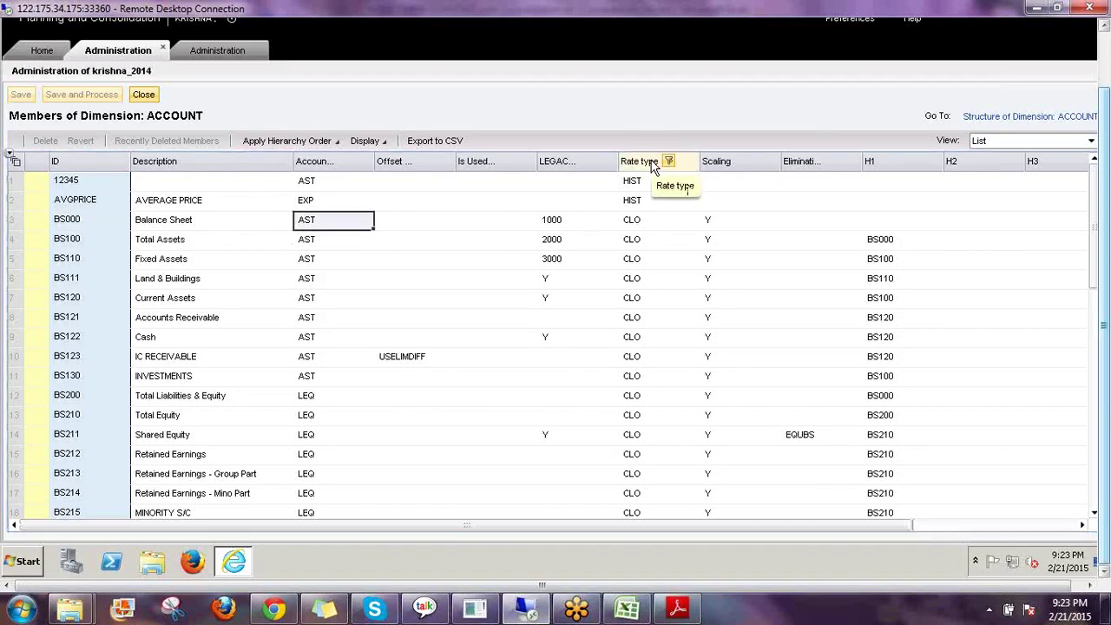
pyautogui.click(634, 222)
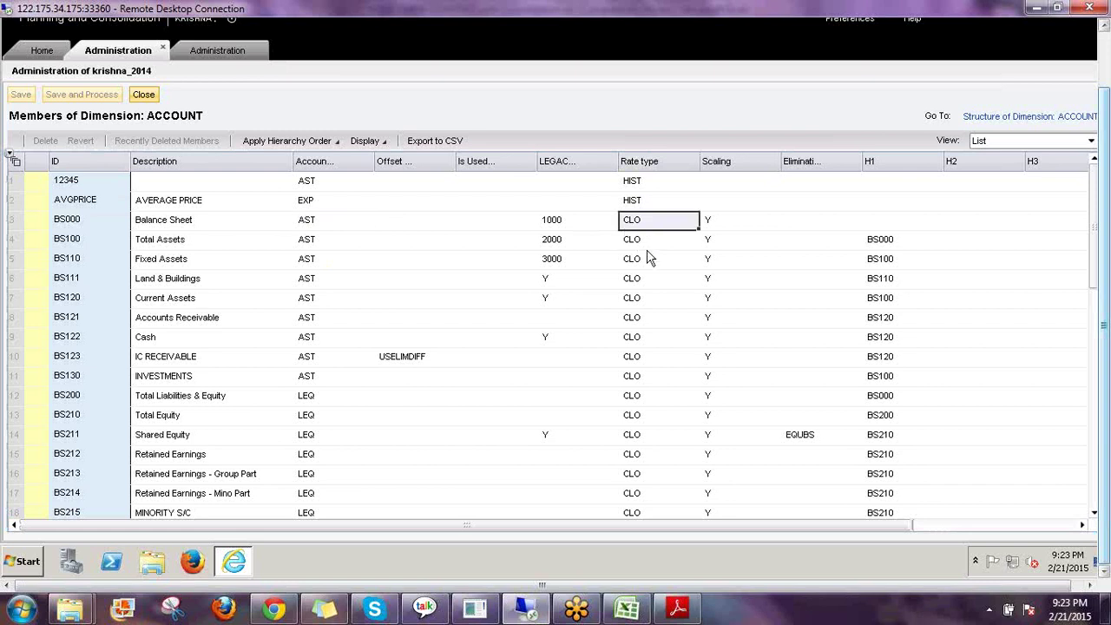
pyautogui.click(650, 258)
pyautogui.click(643, 225)
pyautogui.press('Down')
# Step: Compare the rate types of the balance sheet accounts with those of the CF-PROFIT and MATERIAL PERCENTAGE members
pyautogui.scroll(-3, 643, 355)
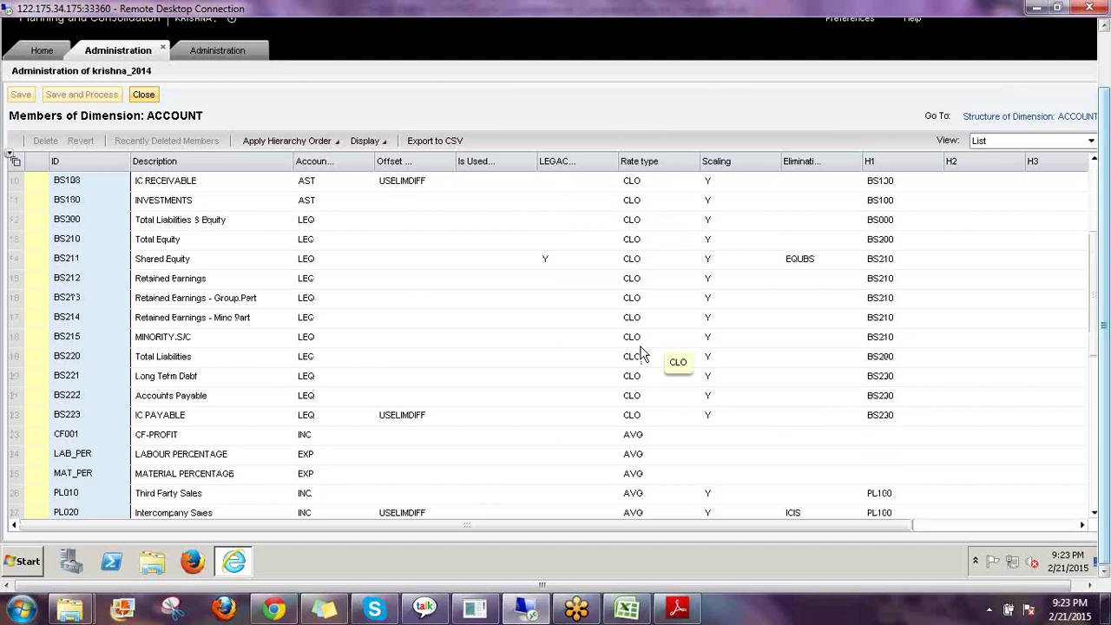
pyautogui.scroll(-7, 647, 351)
pyautogui.scroll(5, 649, 376)
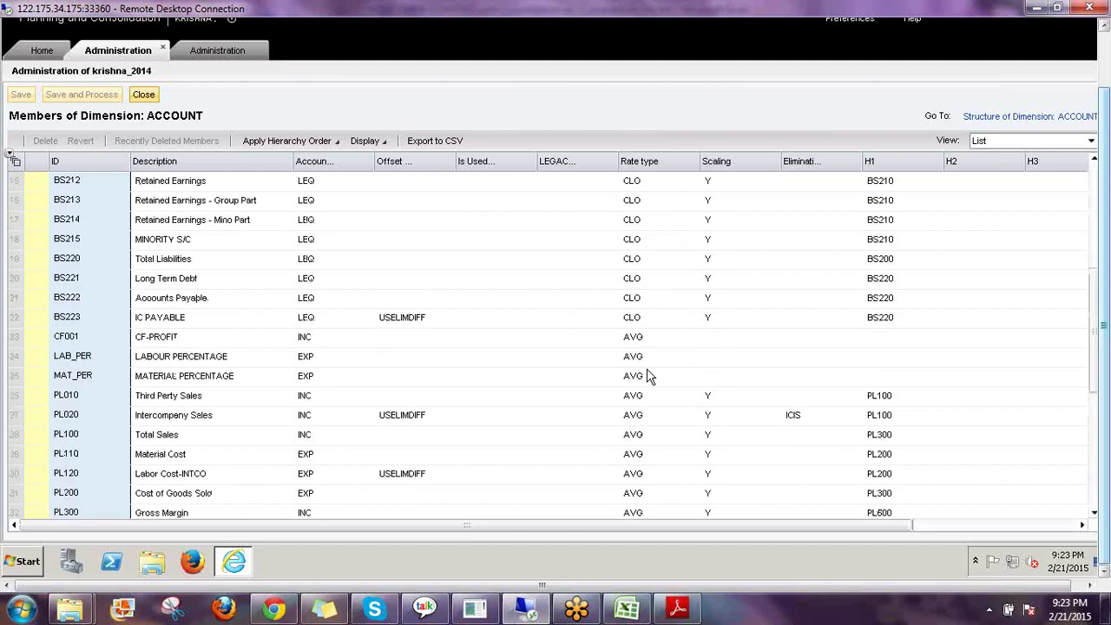
pyautogui.click(631, 340)
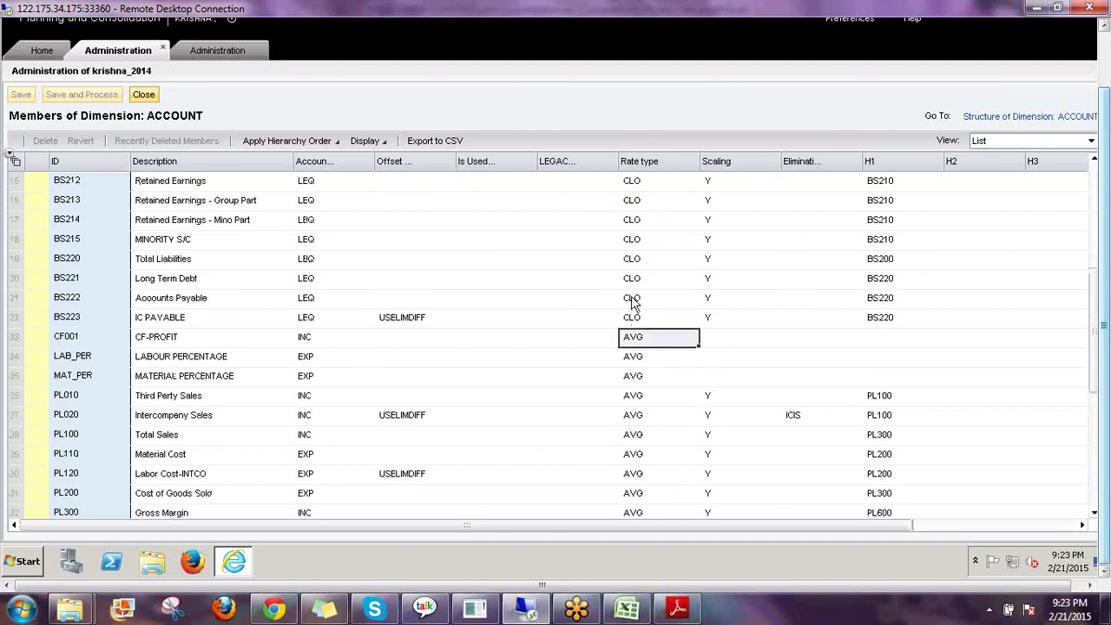
pyautogui.click(632, 299)
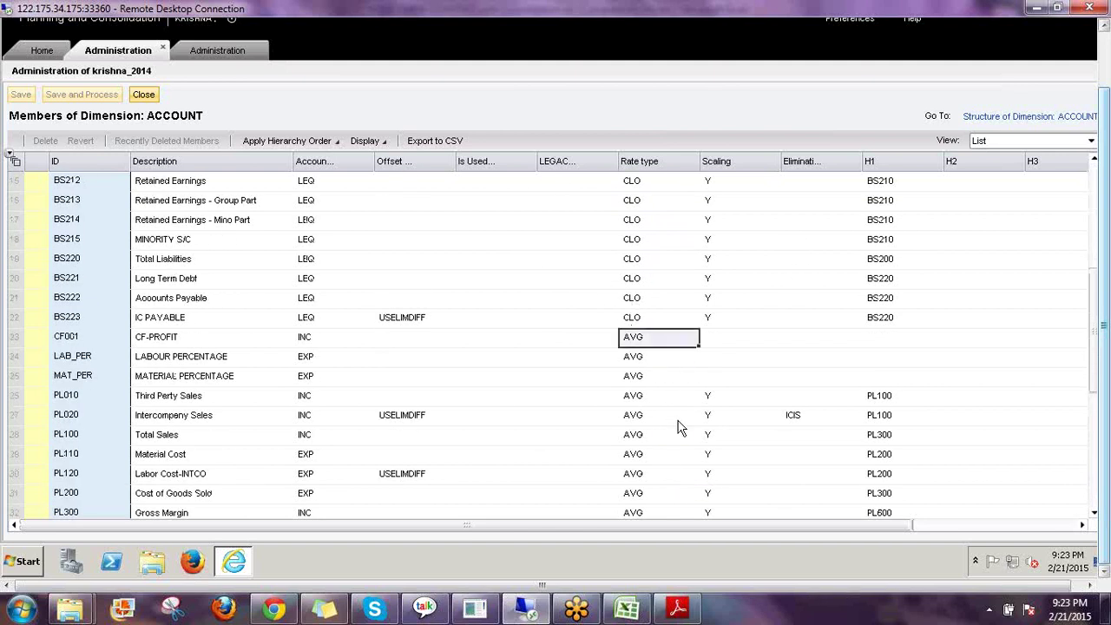
pyautogui.click(637, 341)
pyautogui.click(638, 377)
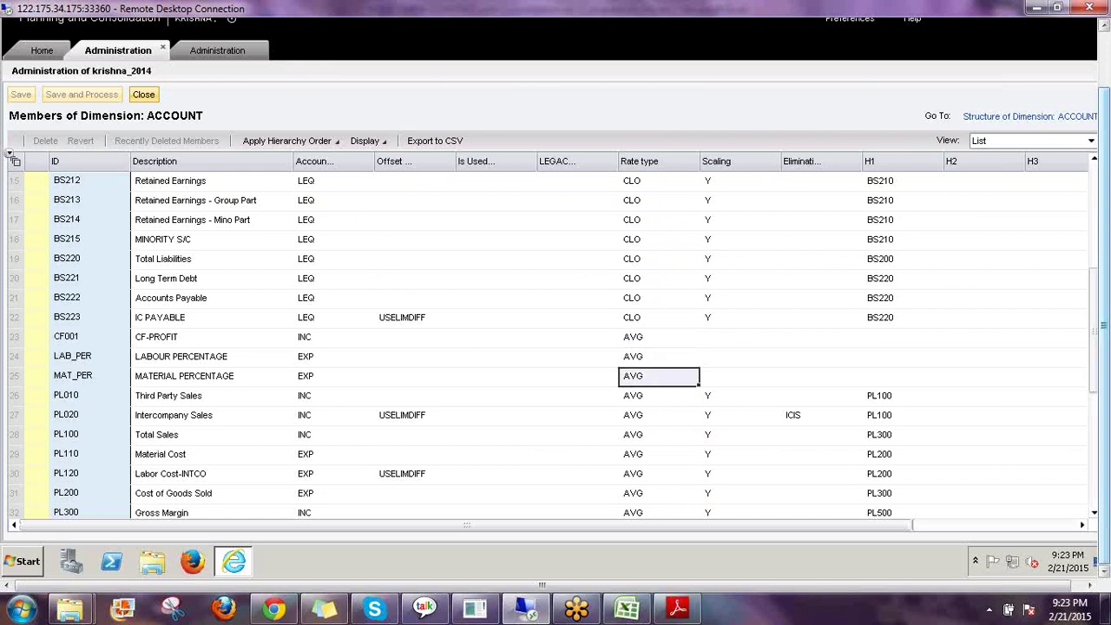
# Step: Review the rate type referential integrity in the ACCOUNT dimension's structure, then close it and reopen the dimension's members
pyautogui.click(633, 281)
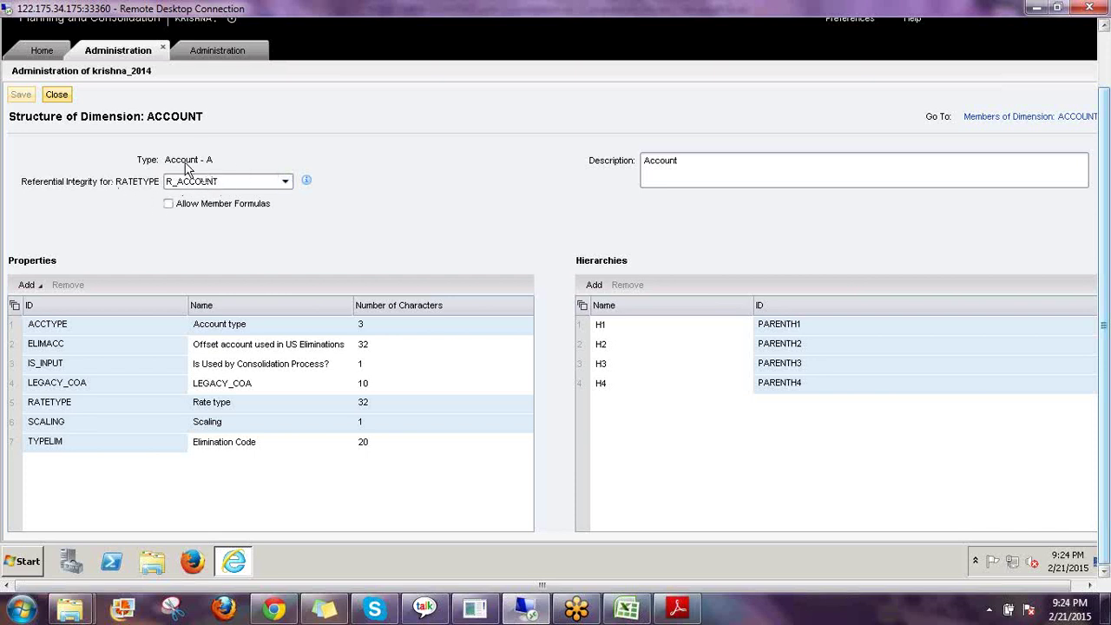
pyautogui.click(55, 96)
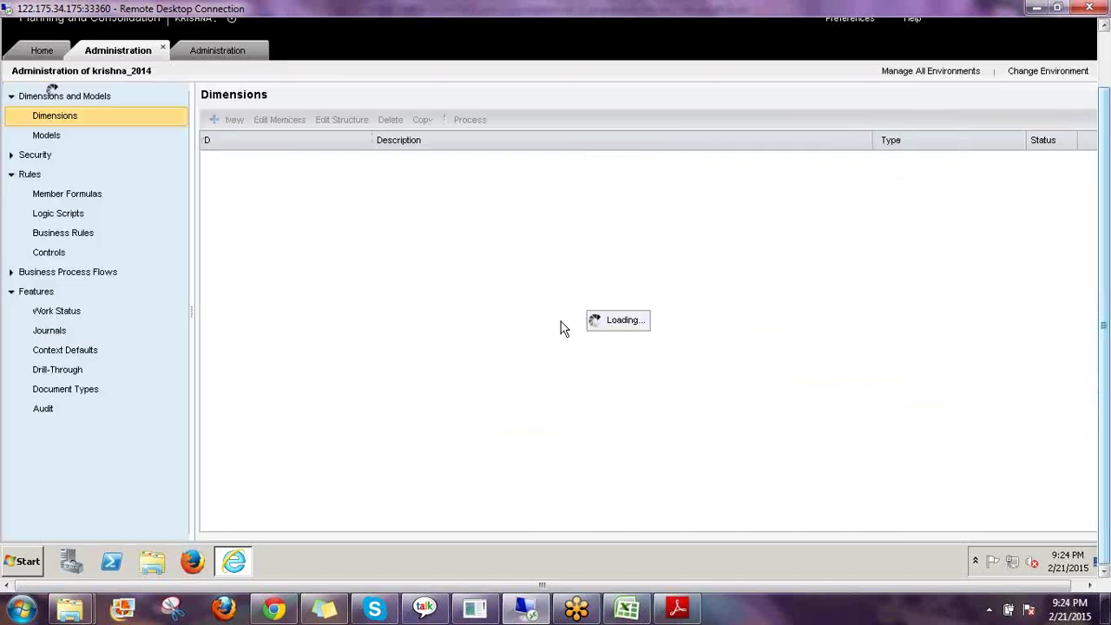
pyautogui.doubleClick(647, 183)
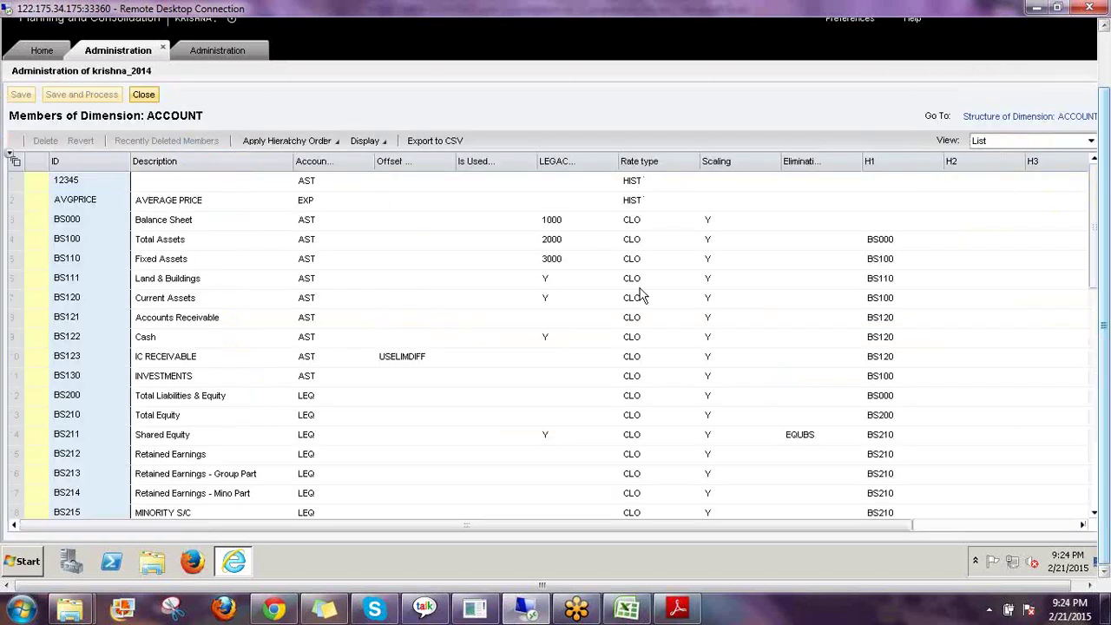
# Step: Switch to the Excel workbook and enter CONS in cell N16
pyautogui.click(616, 610)
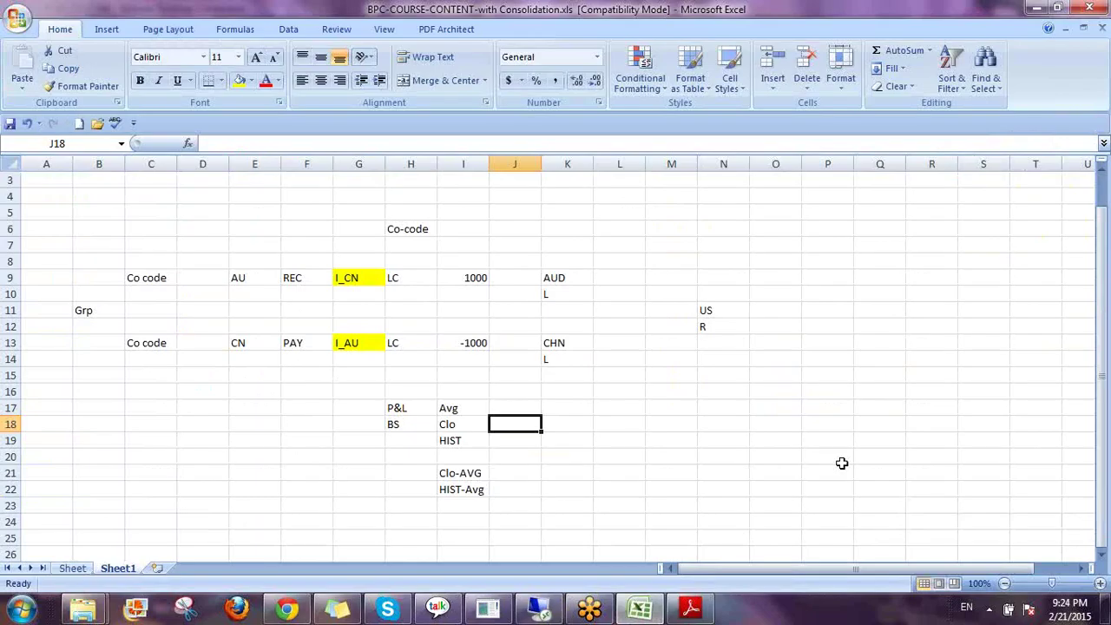
pyautogui.click(743, 393)
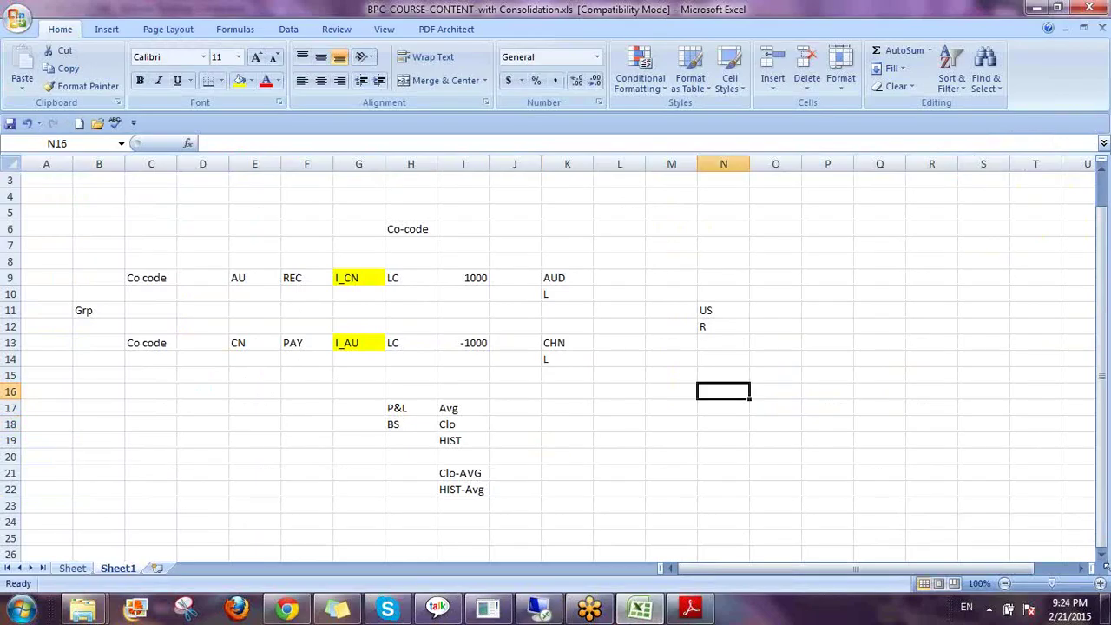
pyautogui.write('CONS')
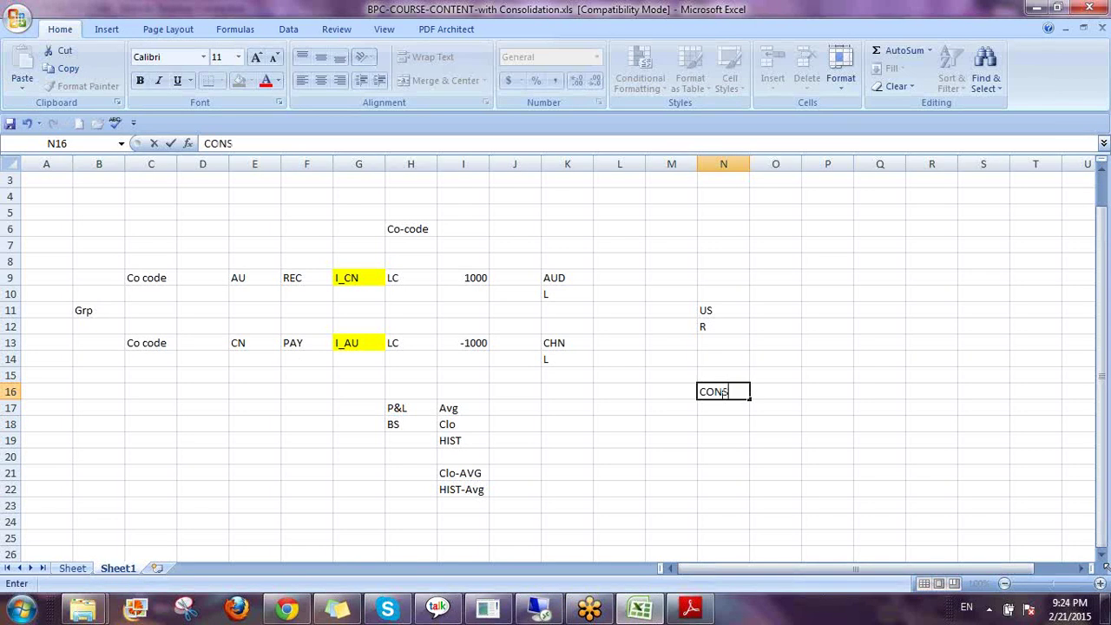
pyautogui.press('Return')
pyautogui.press('Return')
pyautogui.press('Return')
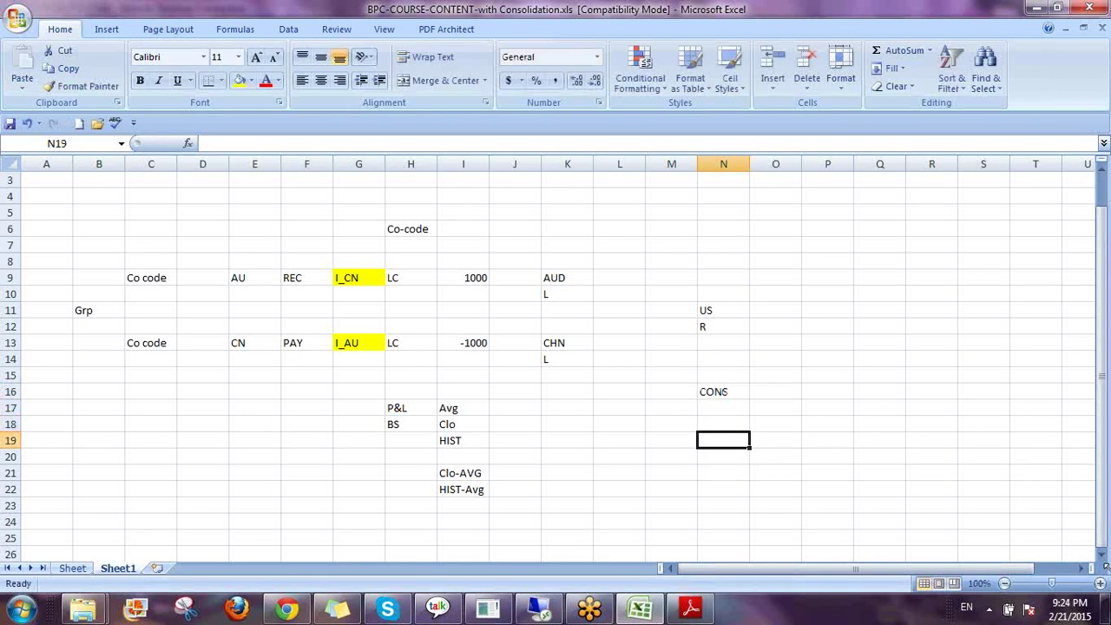
# Step: Enter RATE in cell N19 and EXC Rates beside it in cell O19
pyautogui.write('RATE')
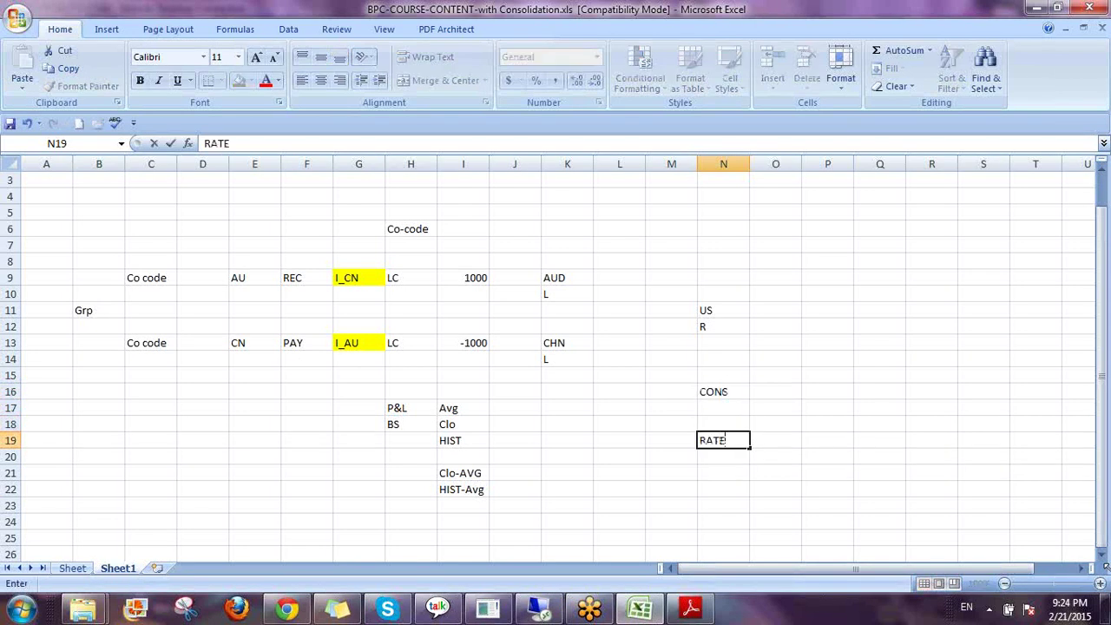
pyautogui.press('Tab')
pyautogui.write('EXC')
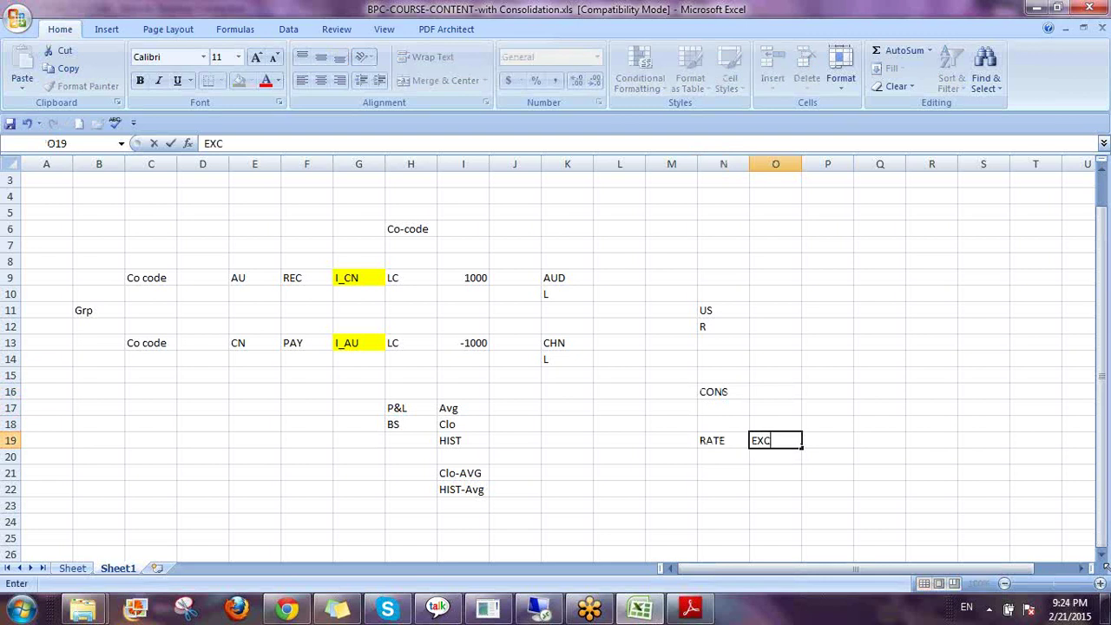
pyautogui.write(' Rates')
pyautogui.press('Return')
pyautogui.click(776, 440)
pyautogui.click(724, 440)
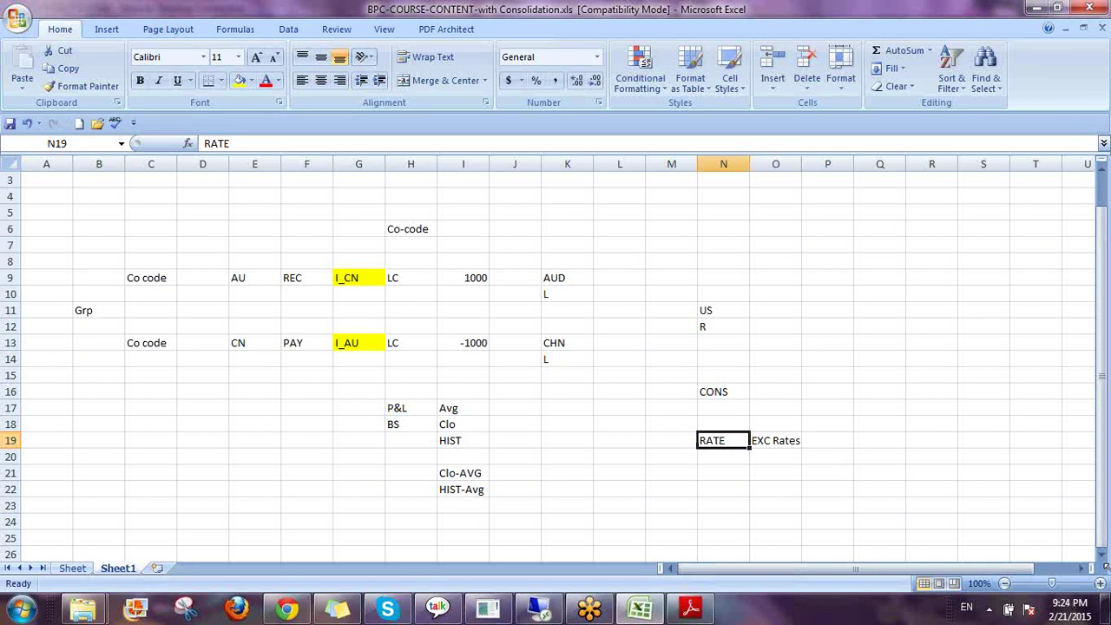
pyautogui.press('Up')
pyautogui.press('Up')
pyautogui.press('Up')
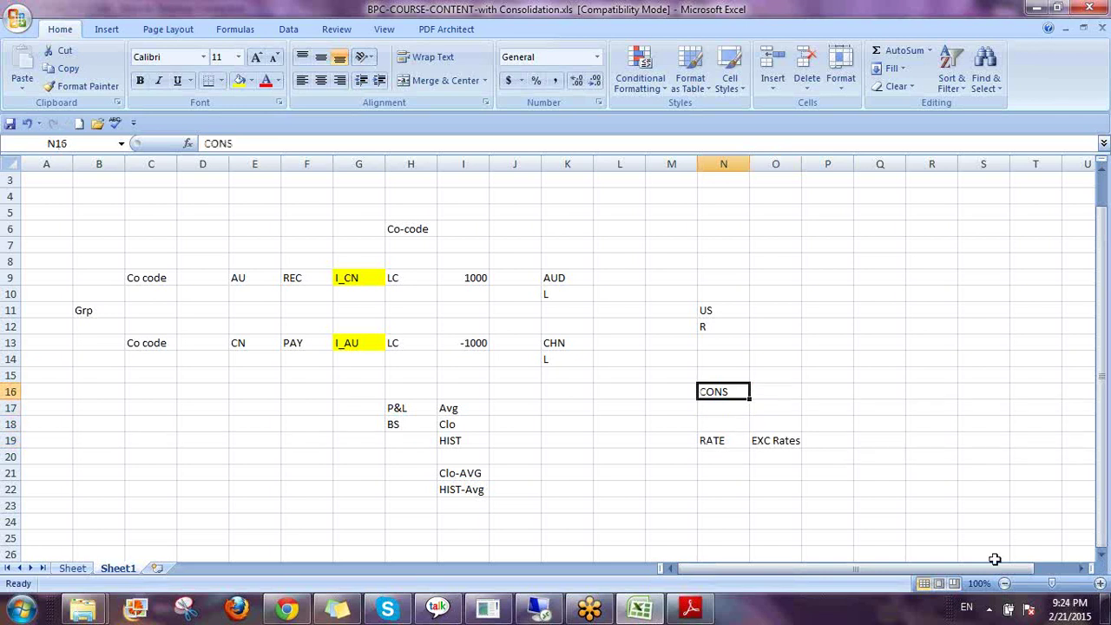
# Step: Switch to the Remote Desktop session and open the Rates model to examine its dimensions, including R_ACCOUNT
pyautogui.click(538, 609)
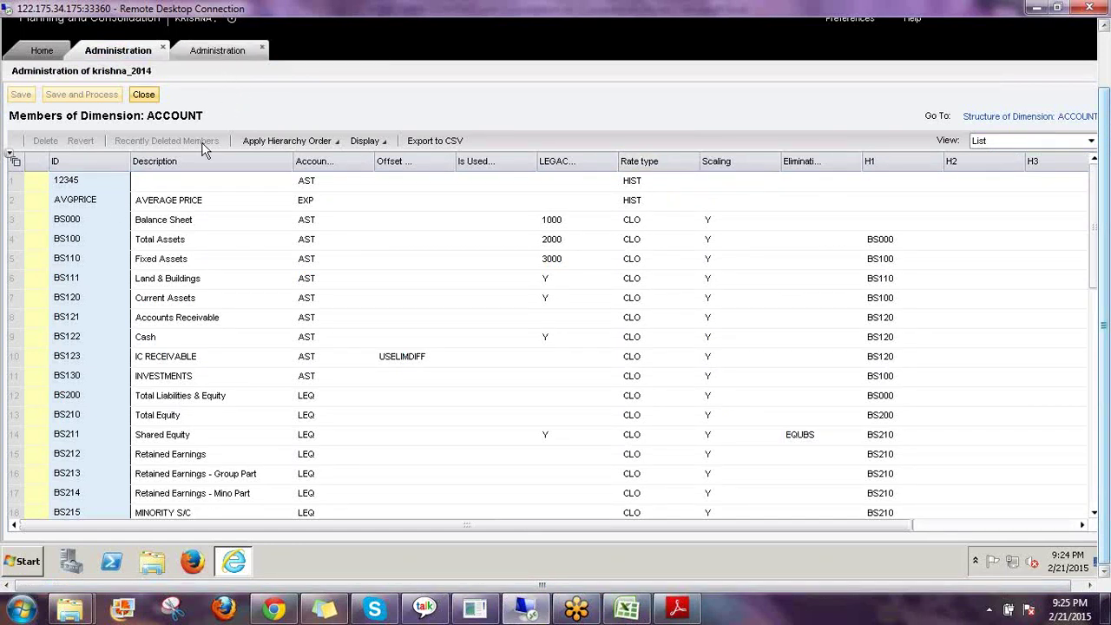
pyautogui.click(217, 50)
pyautogui.click(57, 94)
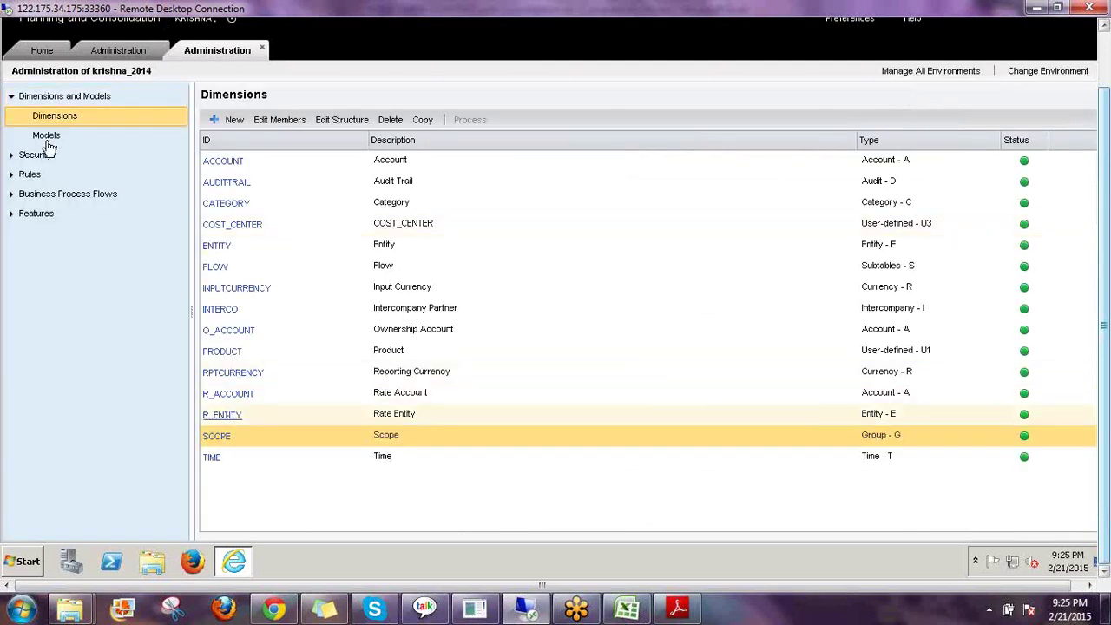
pyautogui.click(47, 138)
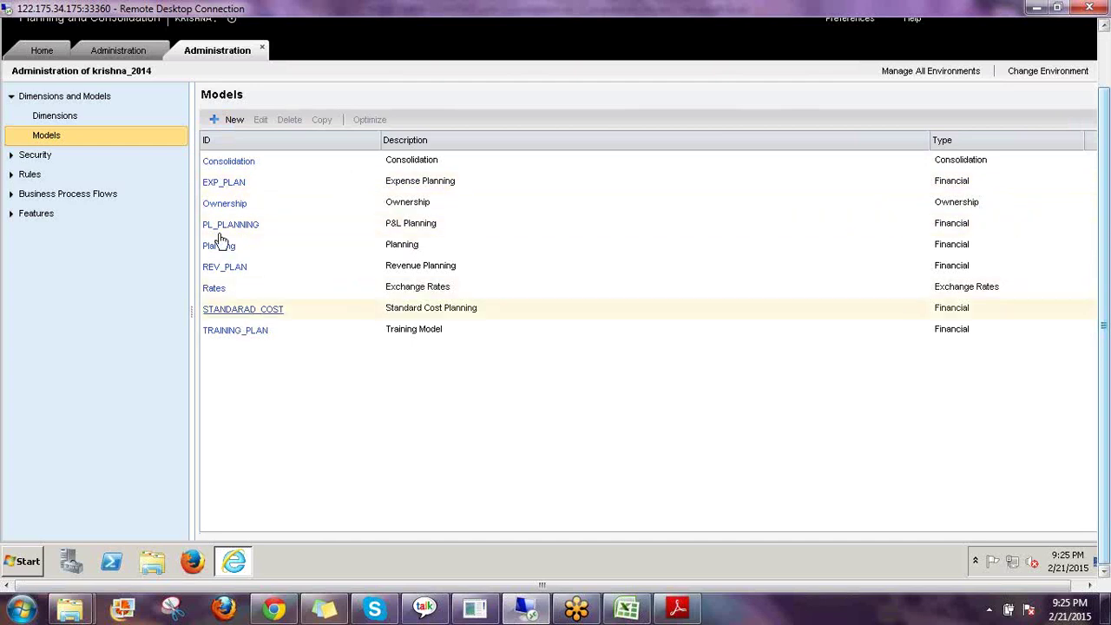
pyautogui.click(217, 279)
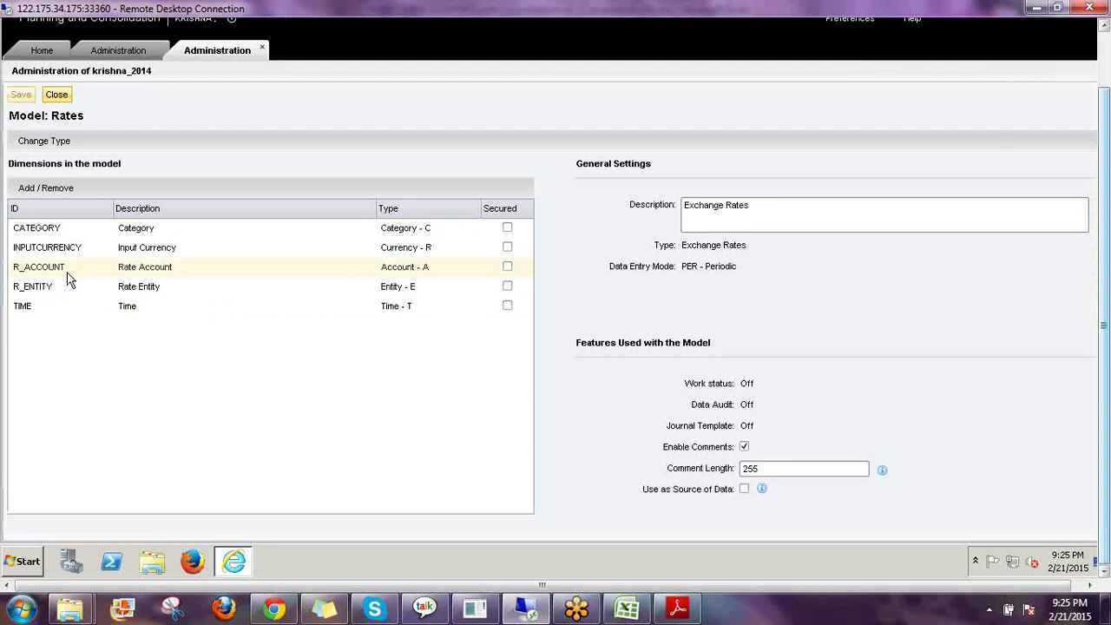
pyautogui.click(66, 276)
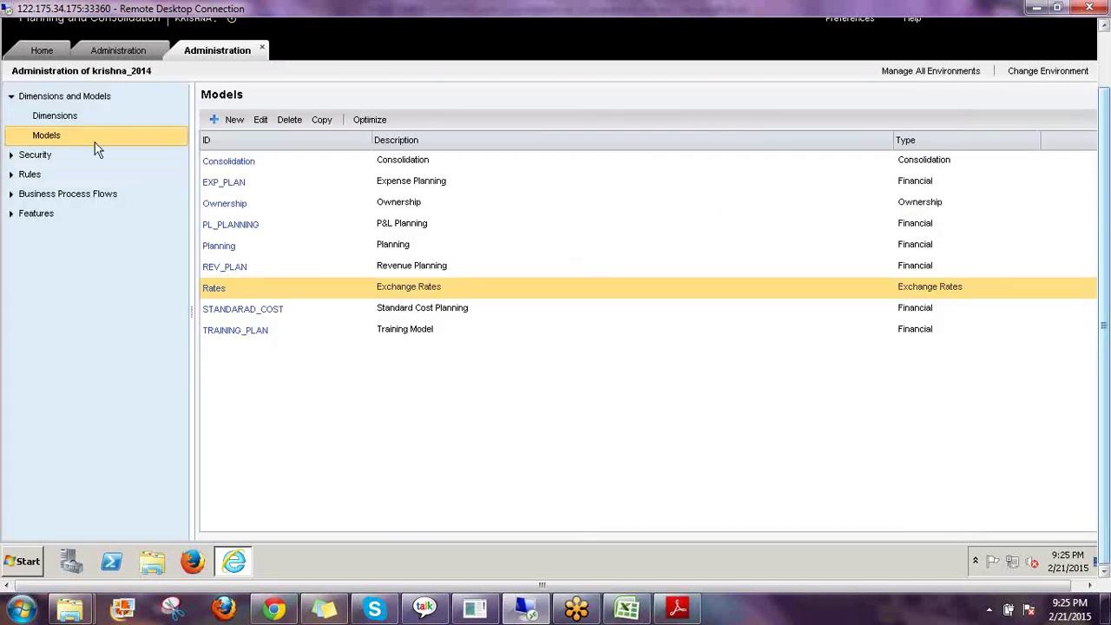
# Step: Open the members of the R_ACCOUNT dimension and examine the CLO and AVG rate accounts
pyautogui.click(83, 116)
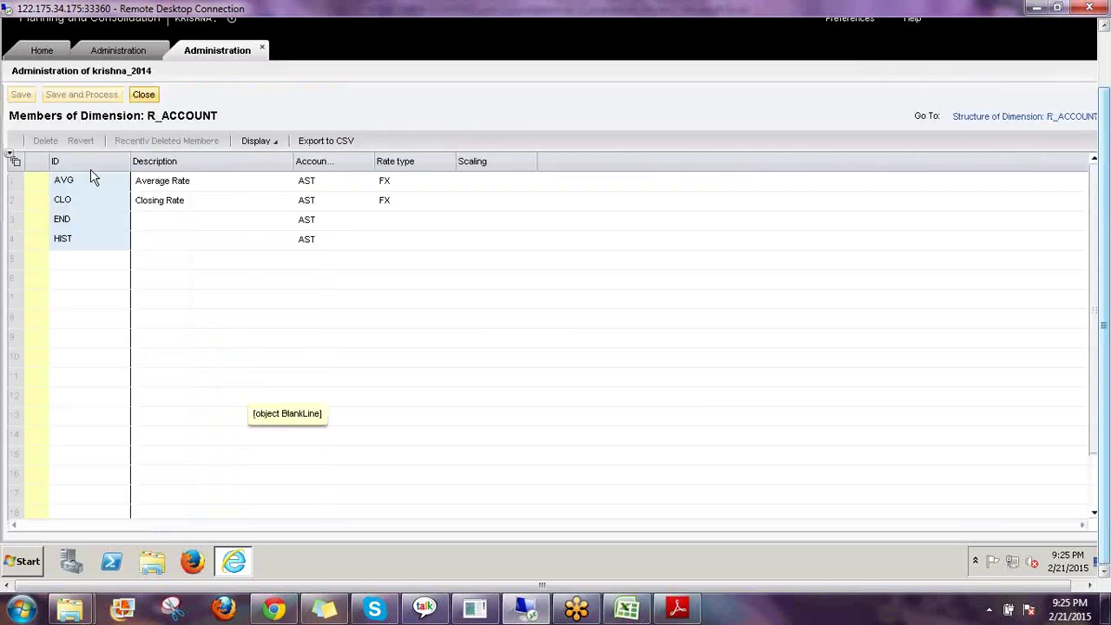
pyautogui.click(75, 201)
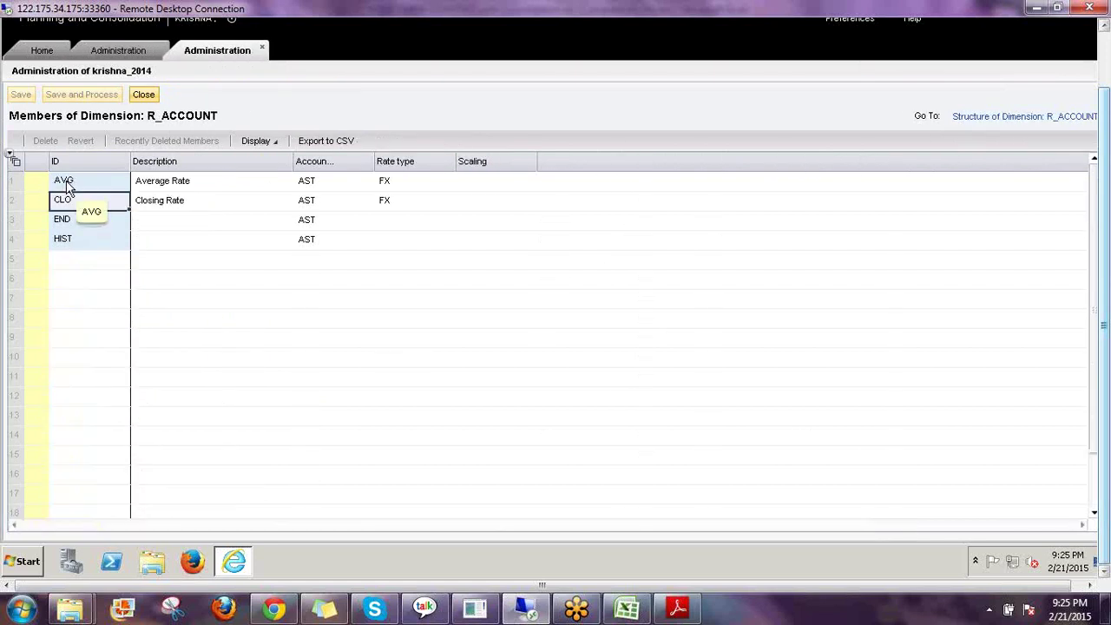
pyautogui.click(68, 186)
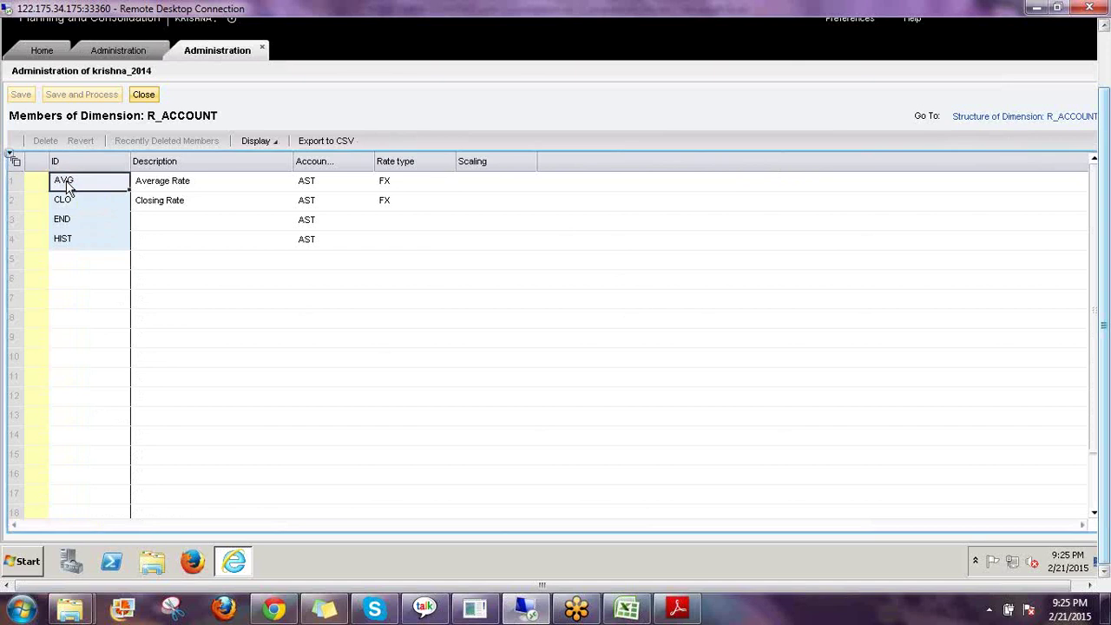
# Step: Return to the ACCOUNT dimension members and examine the Rate type property of the balance sheet accounts
pyautogui.click(105, 50)
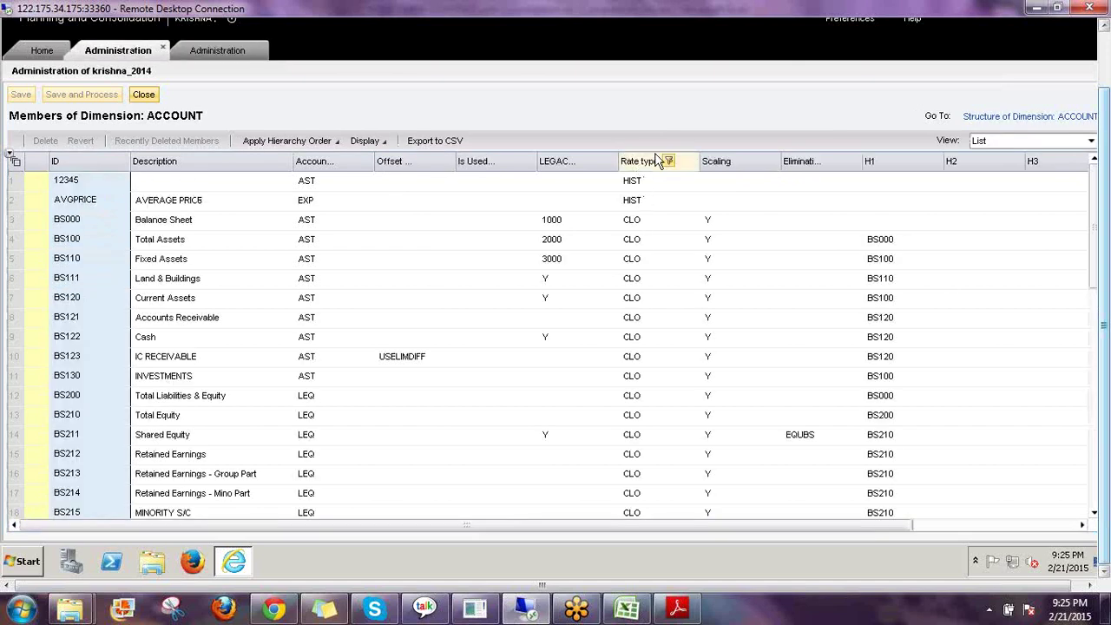
pyautogui.click(641, 243)
pyautogui.click(75, 240)
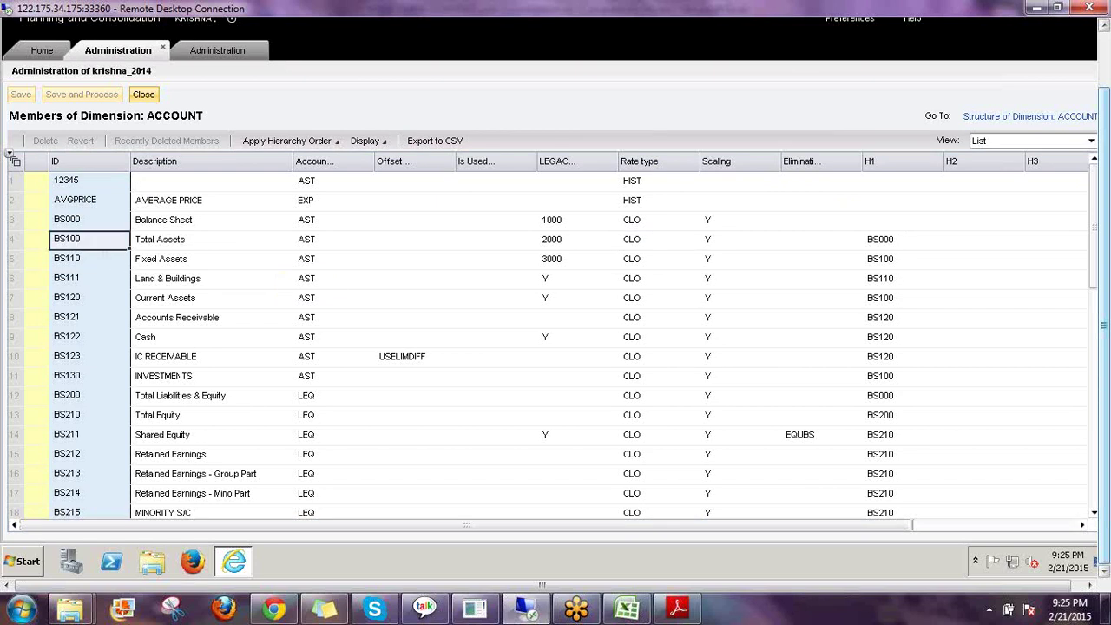
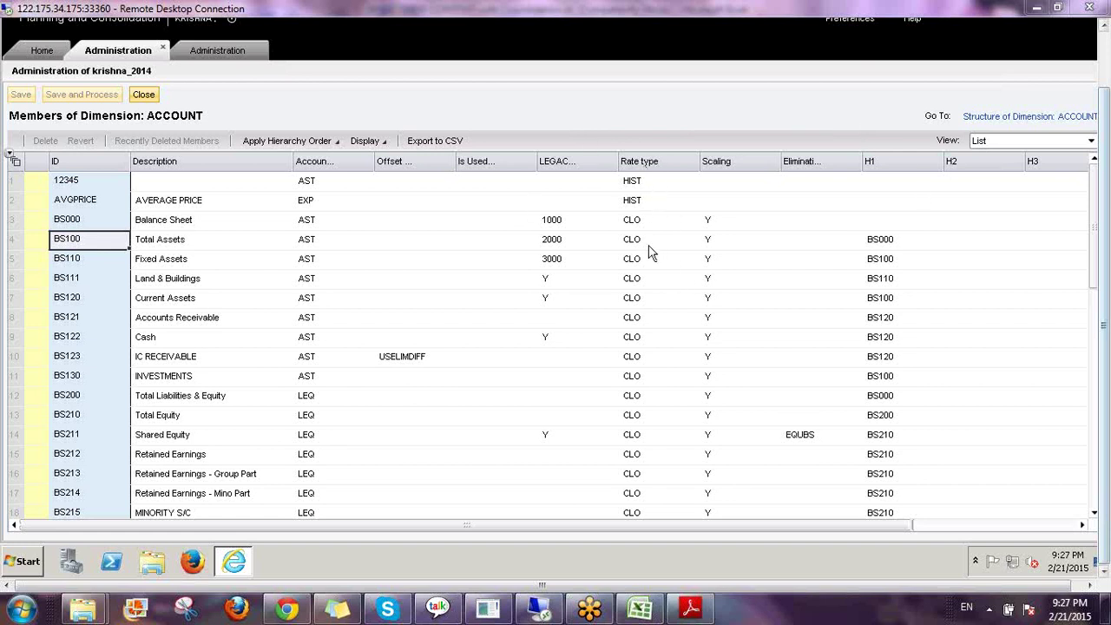
pyautogui.click(631, 225)
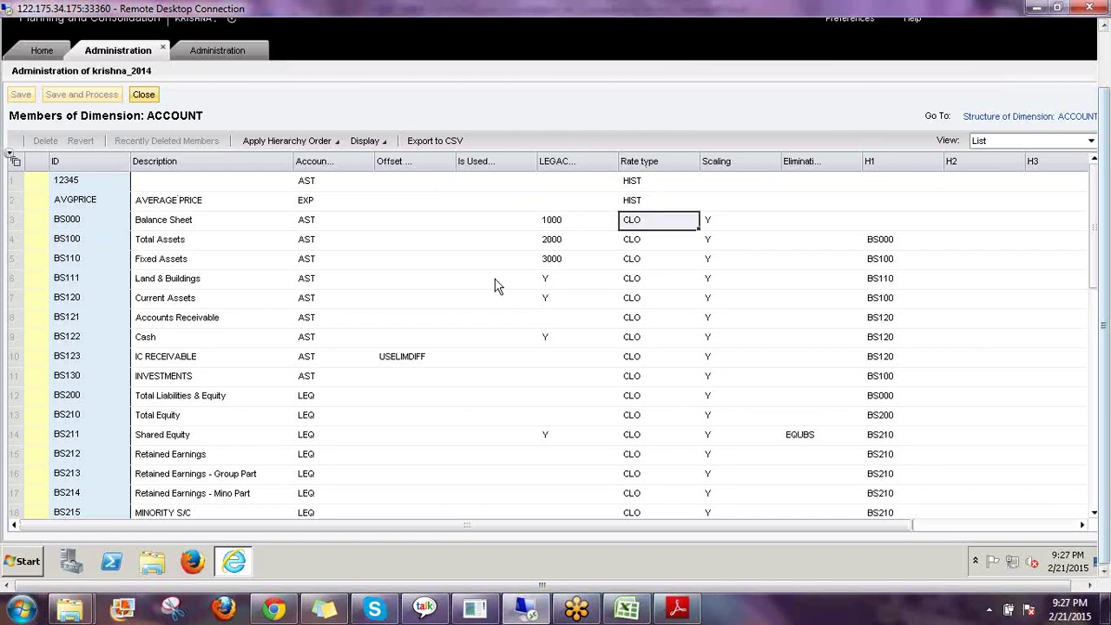
# Step: Close the ACCOUNT members and open the members of the ENTITY dimension
pyautogui.click(145, 97)
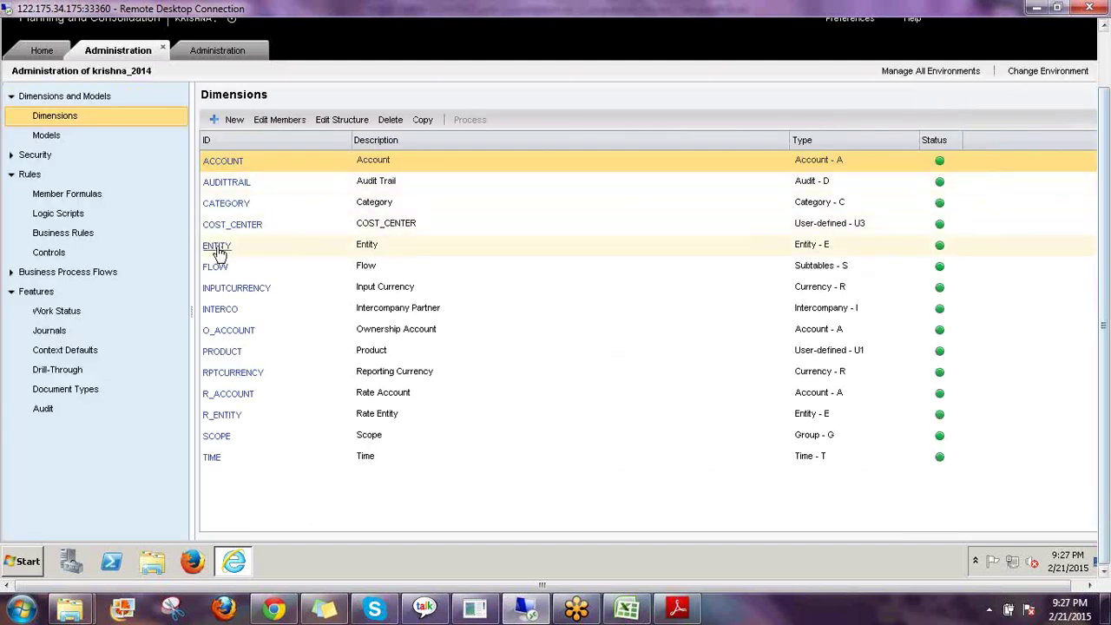
pyautogui.doubleClick(217, 249)
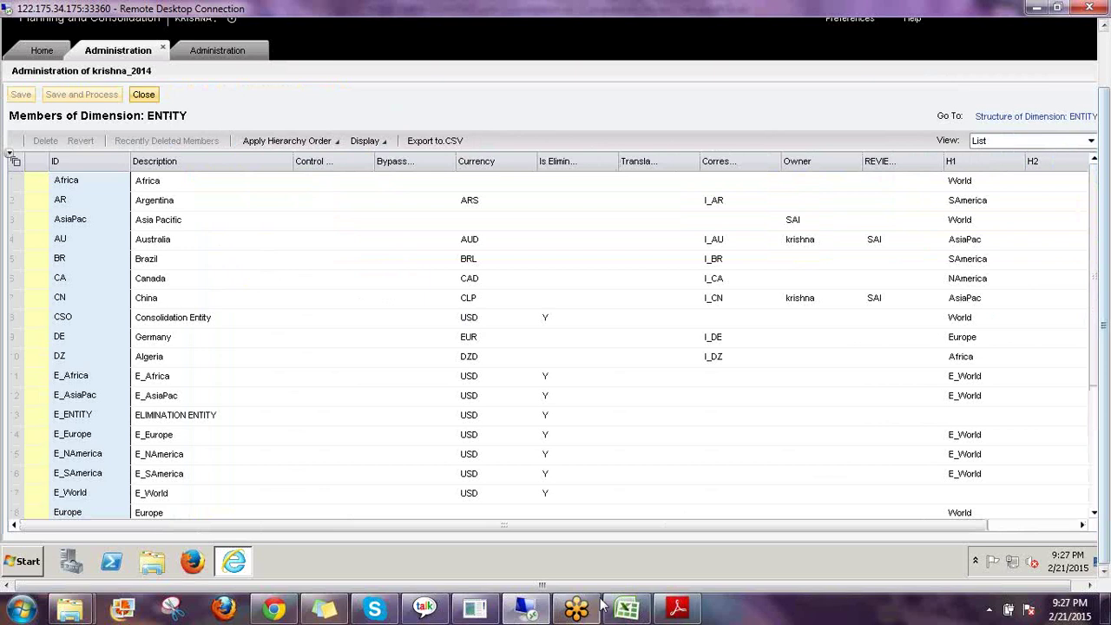
# Step: Switch to the Excel workbook and examine the LC entries in H9 and H13 against the AU and CN company codes and their currencies in column K
pyautogui.click(627, 608)
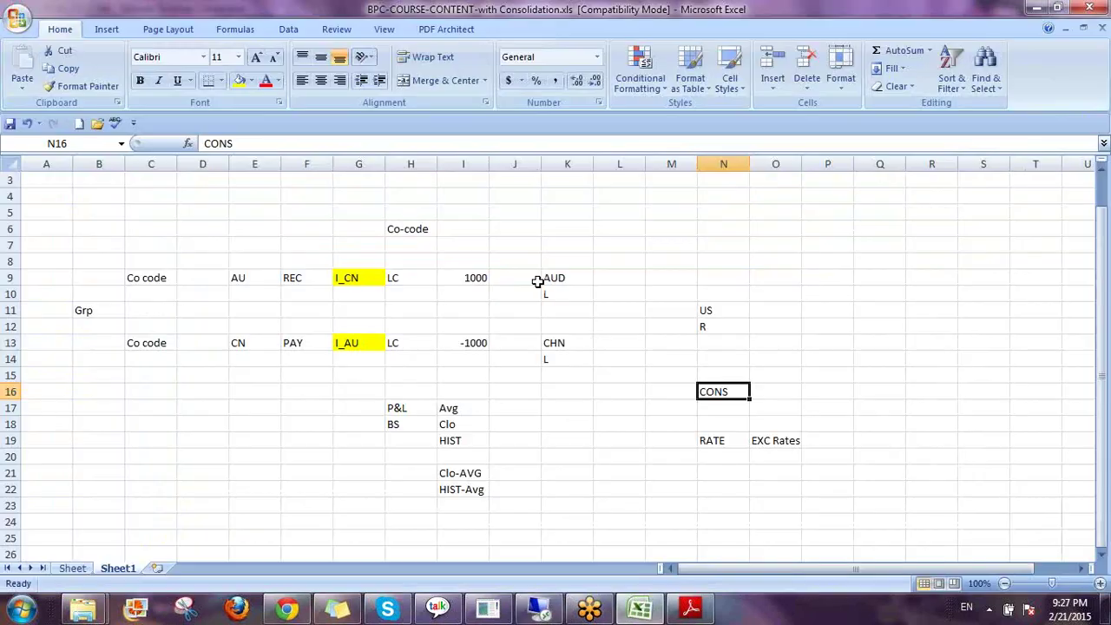
pyautogui.click(395, 278)
pyautogui.click(399, 343)
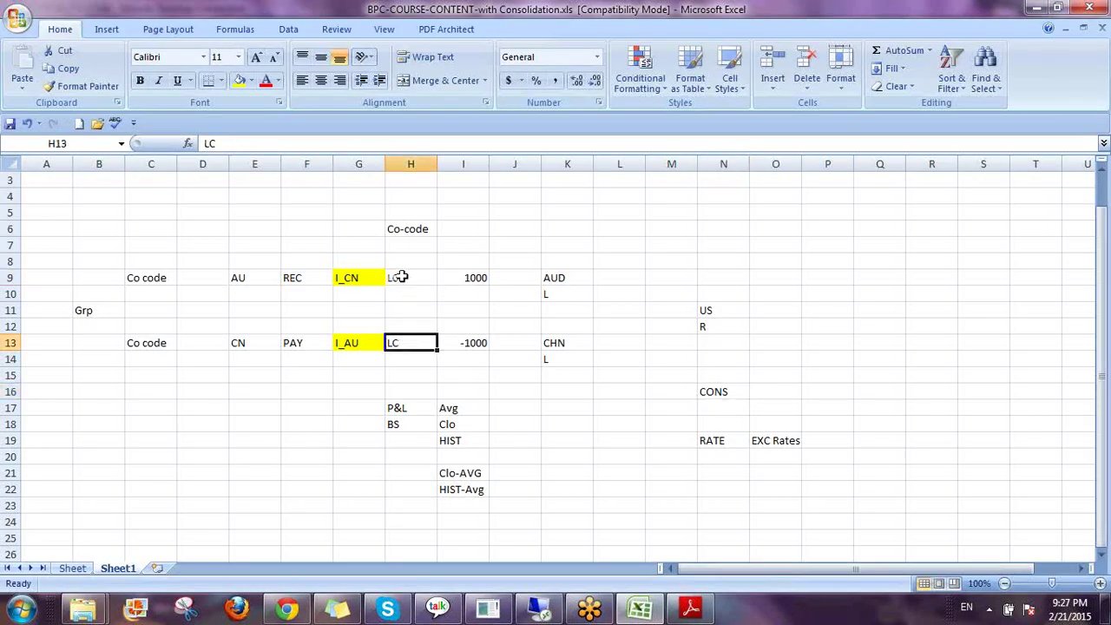
pyautogui.click(401, 278)
pyautogui.click(399, 341)
pyautogui.click(405, 277)
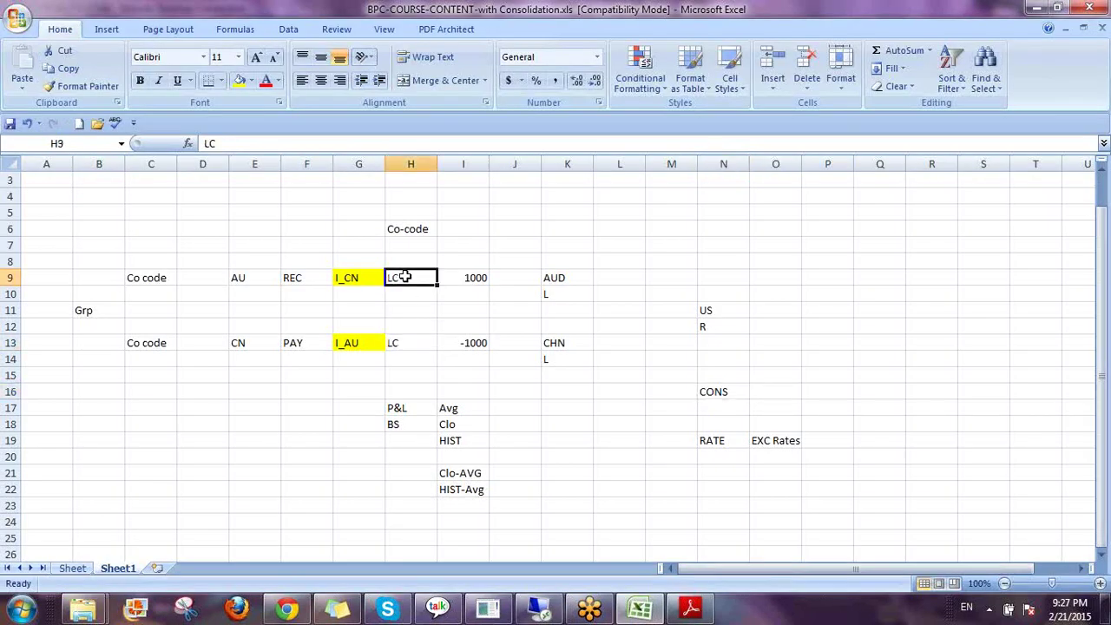
pyautogui.click(406, 335)
pyautogui.click(401, 279)
pyautogui.click(566, 276)
pyautogui.click(396, 343)
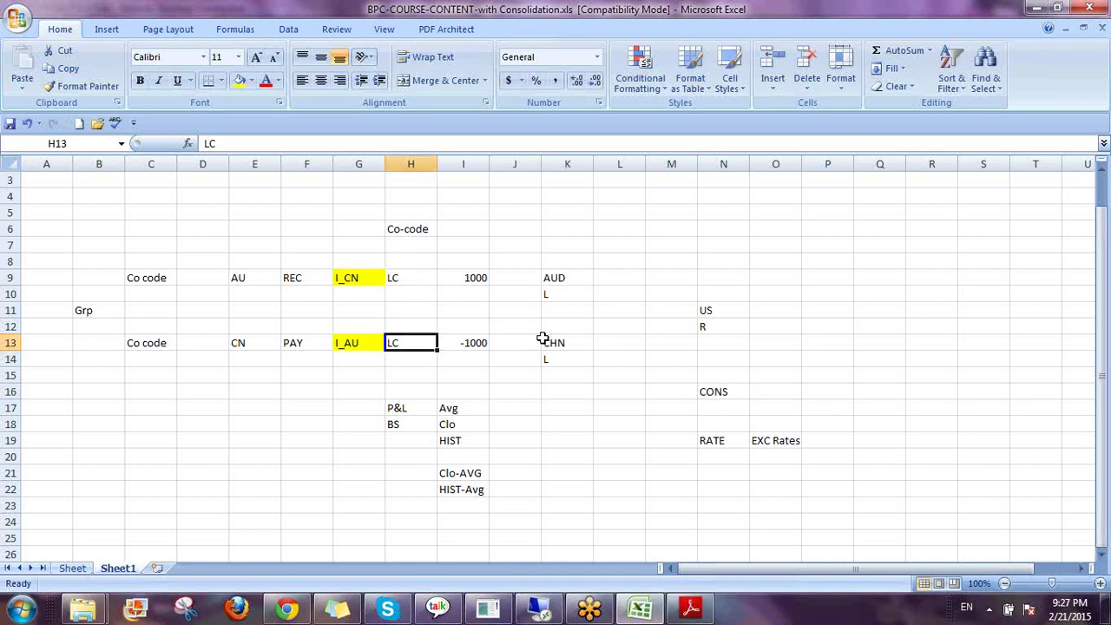
pyautogui.click(559, 342)
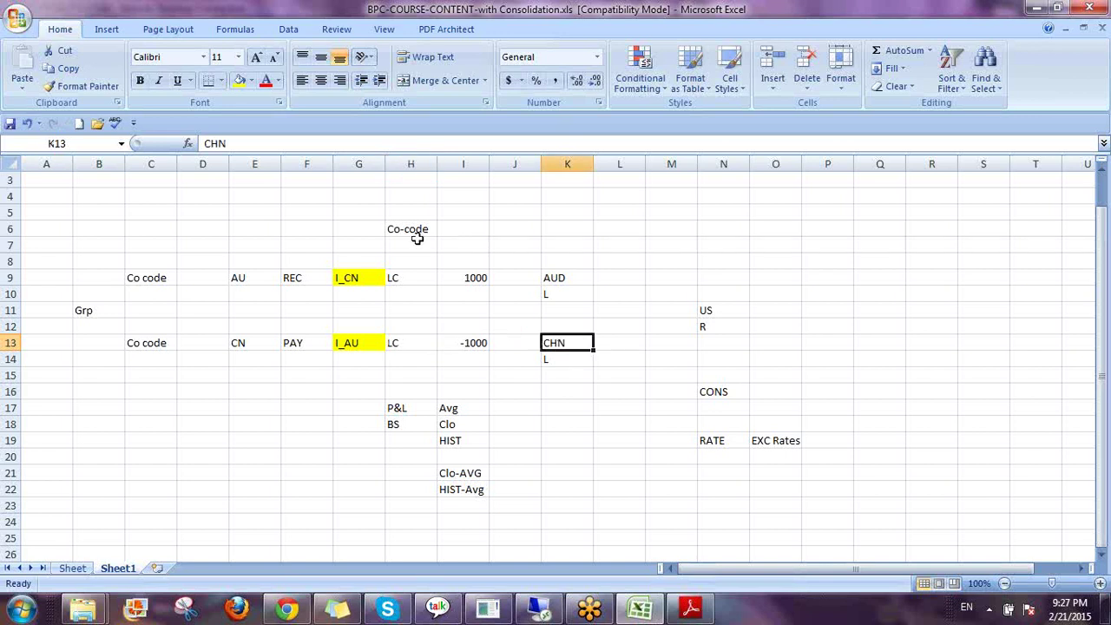
pyautogui.click(398, 279)
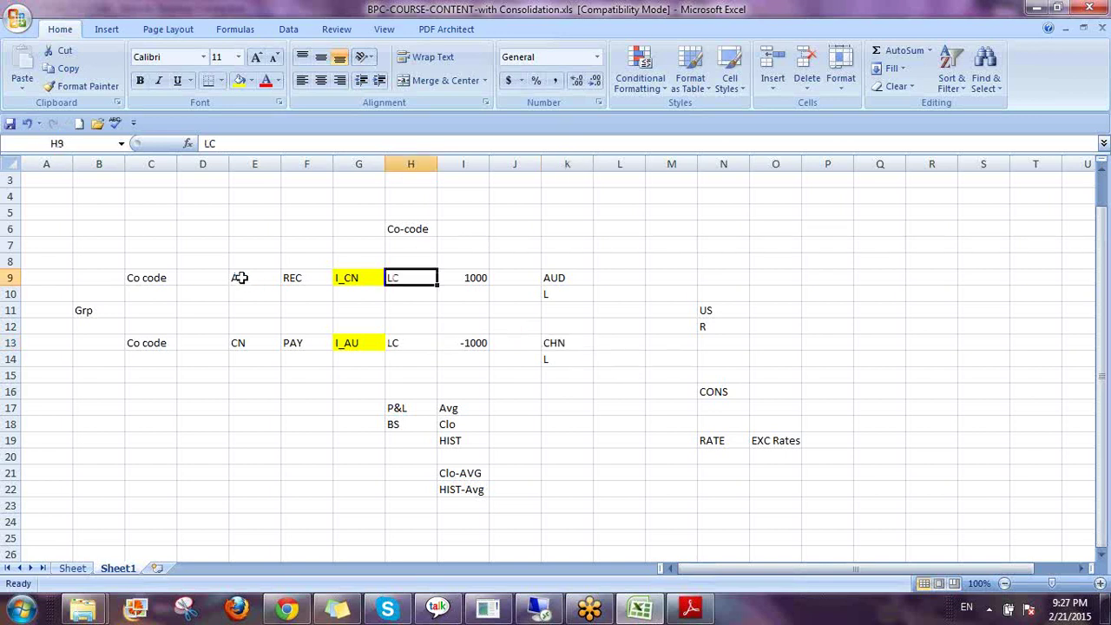
pyautogui.click(244, 279)
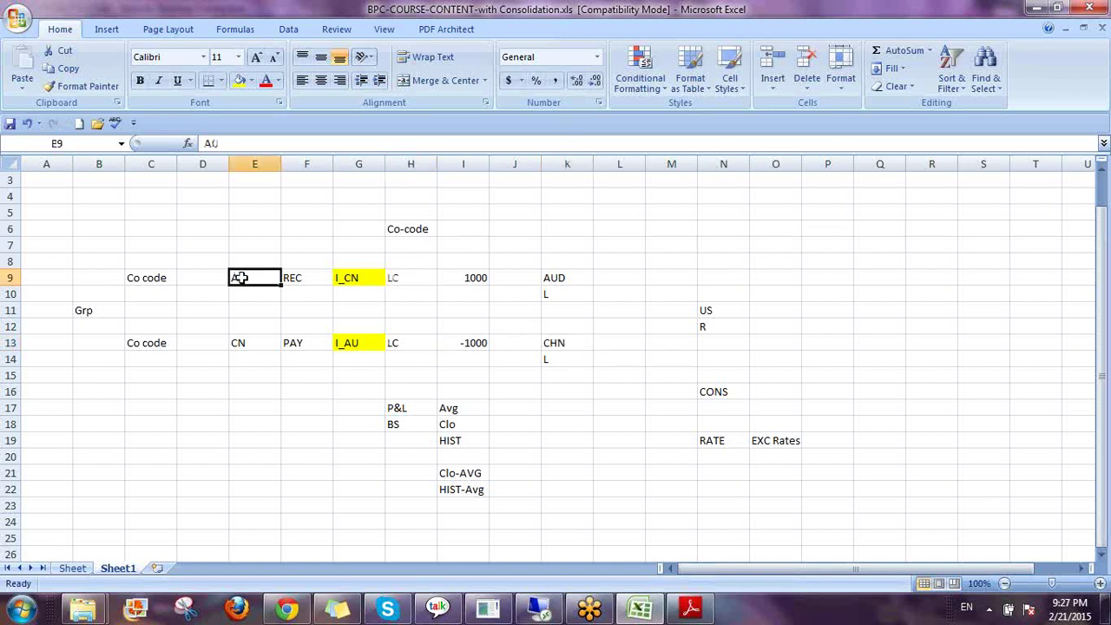
# Step: Switch to the Remote Desktop session and examine the Currency property of AU and neighbouring members in the ENTITY dimension
pyautogui.click(538, 607)
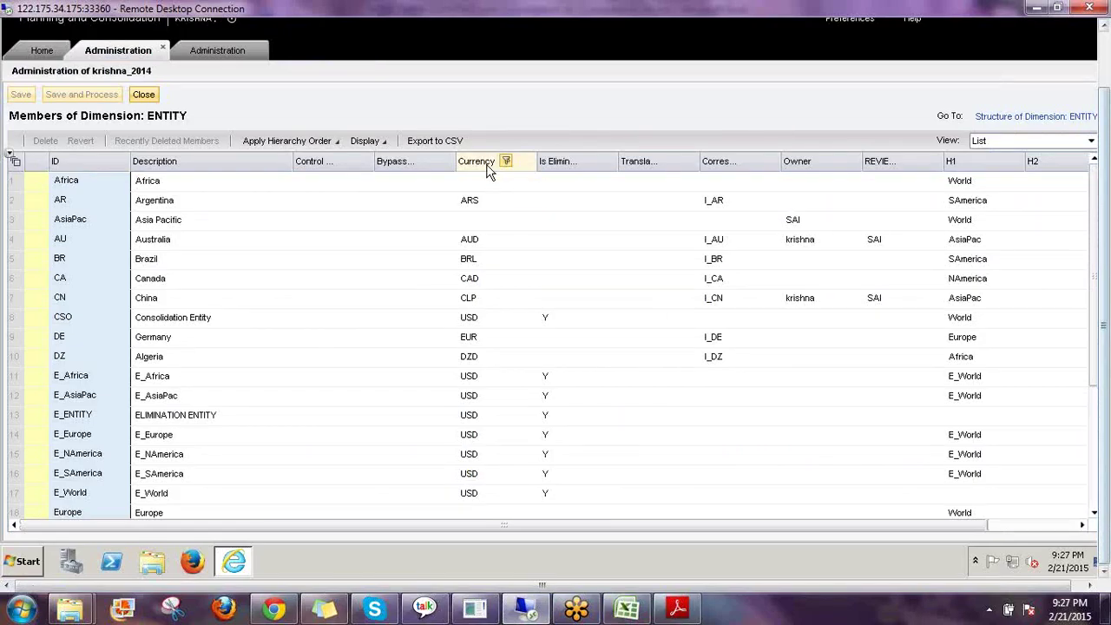
pyautogui.click(61, 245)
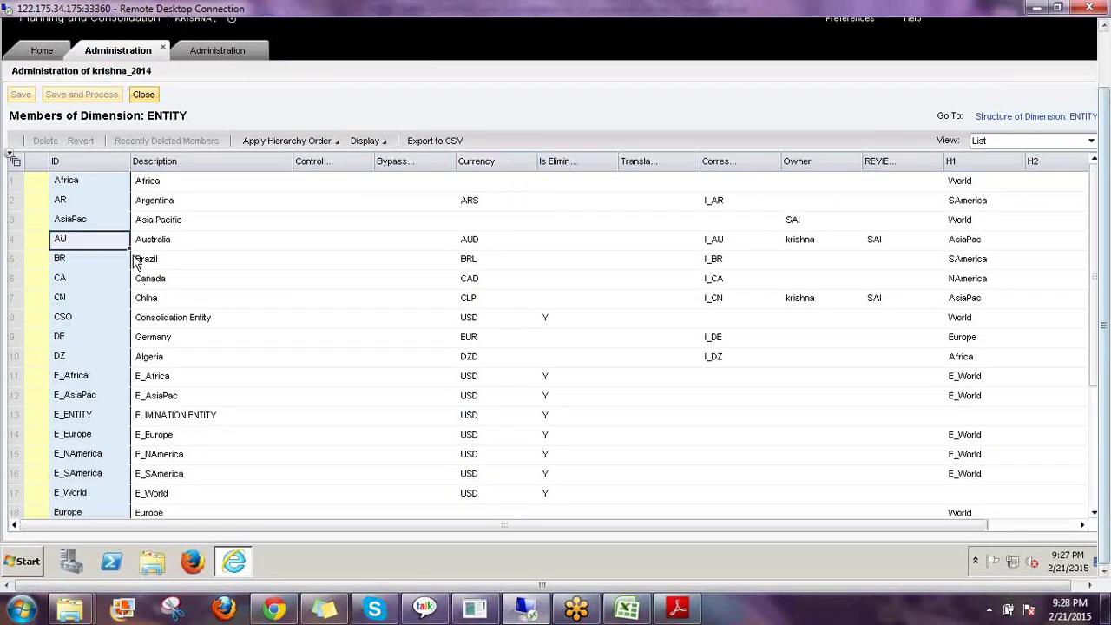
pyautogui.click(474, 246)
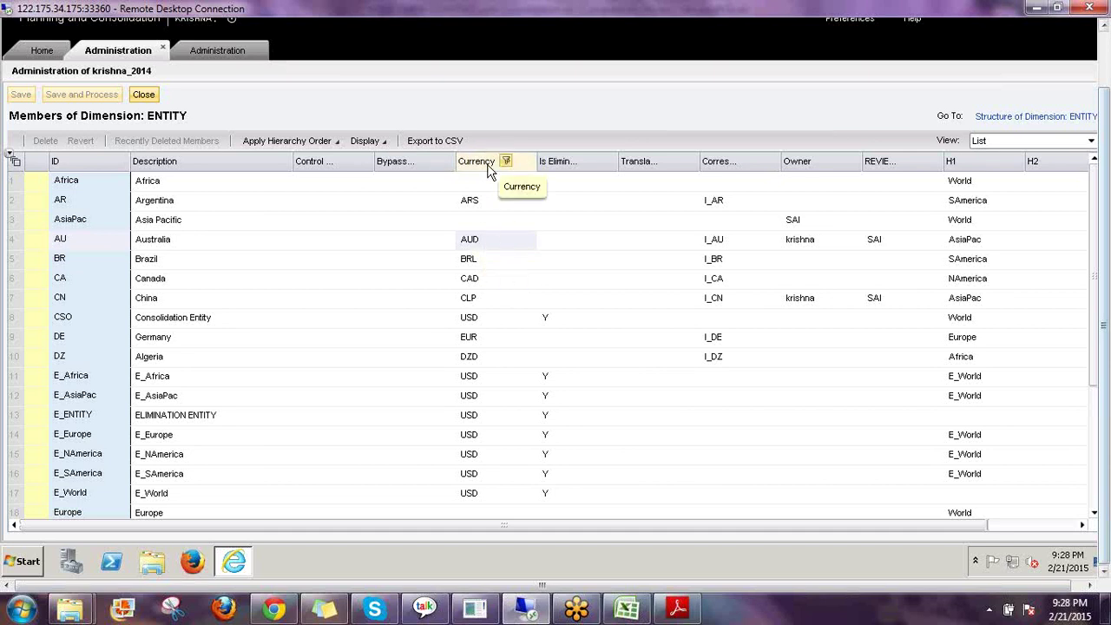
pyautogui.click(476, 259)
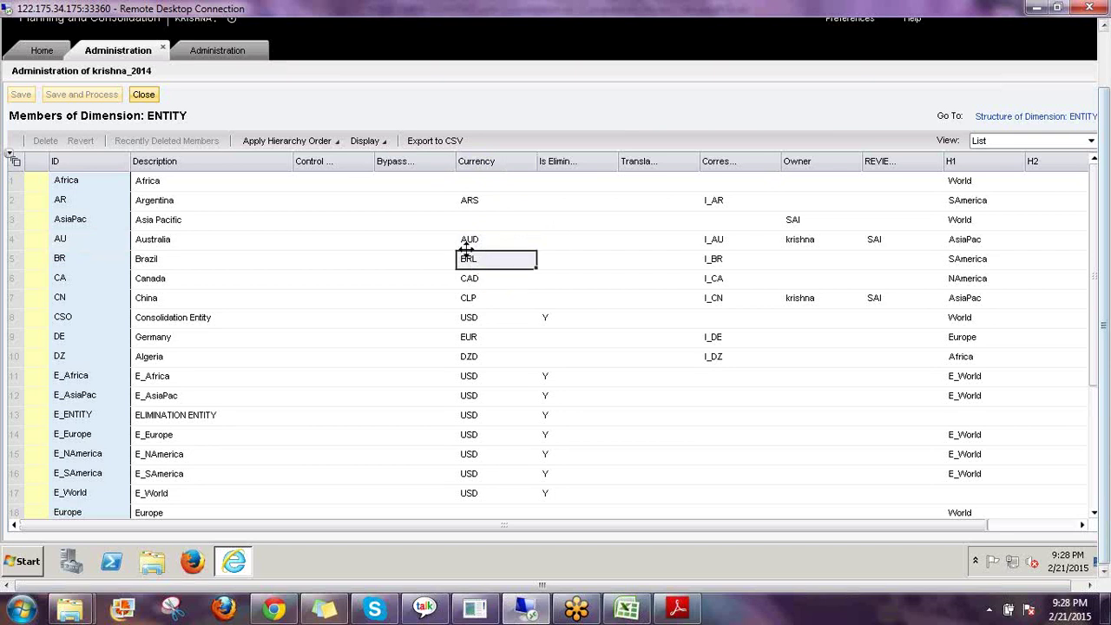
pyautogui.click(994, 118)
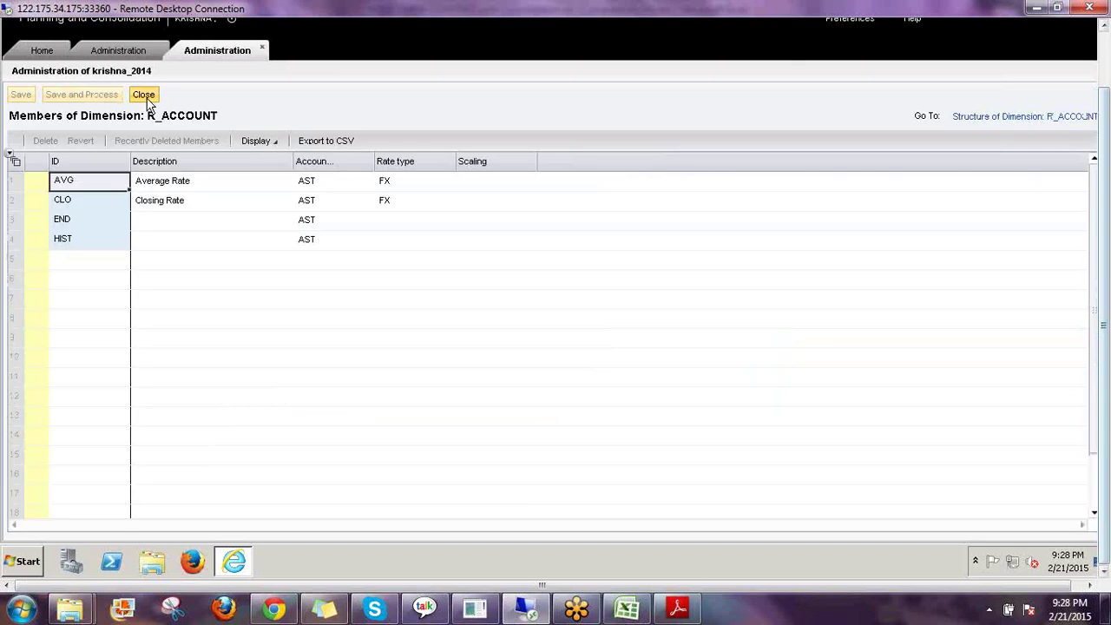
# Step: Close the R_ACCOUNT members and open the Rates model to examine its INPUTCURRENCY dimension, closing the model when done
pyautogui.click(144, 96)
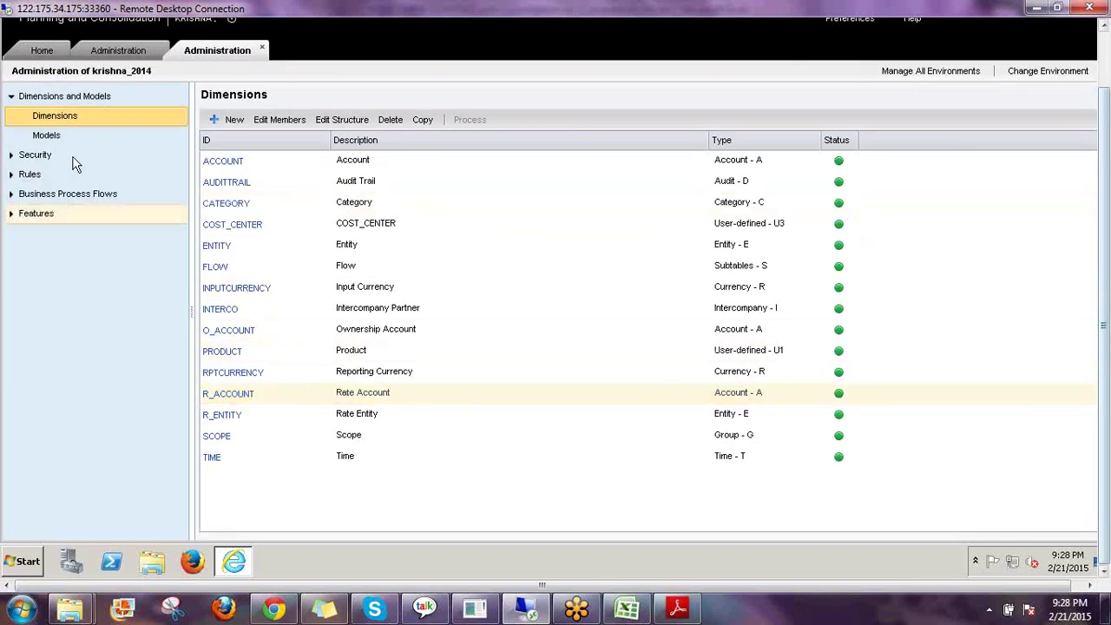
pyautogui.click(50, 137)
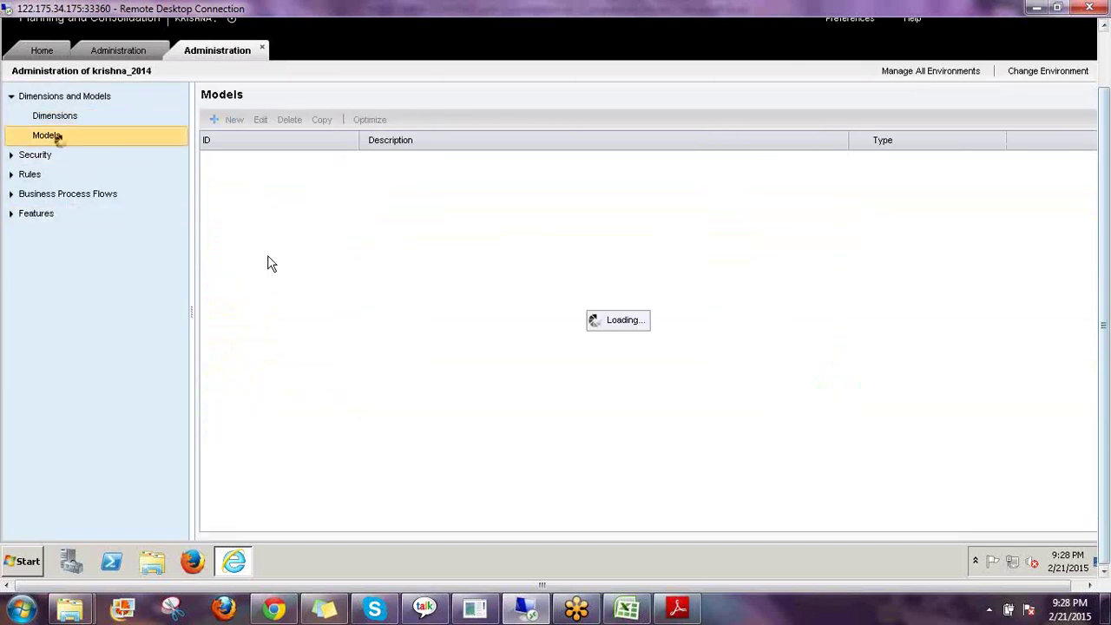
pyautogui.click(228, 288)
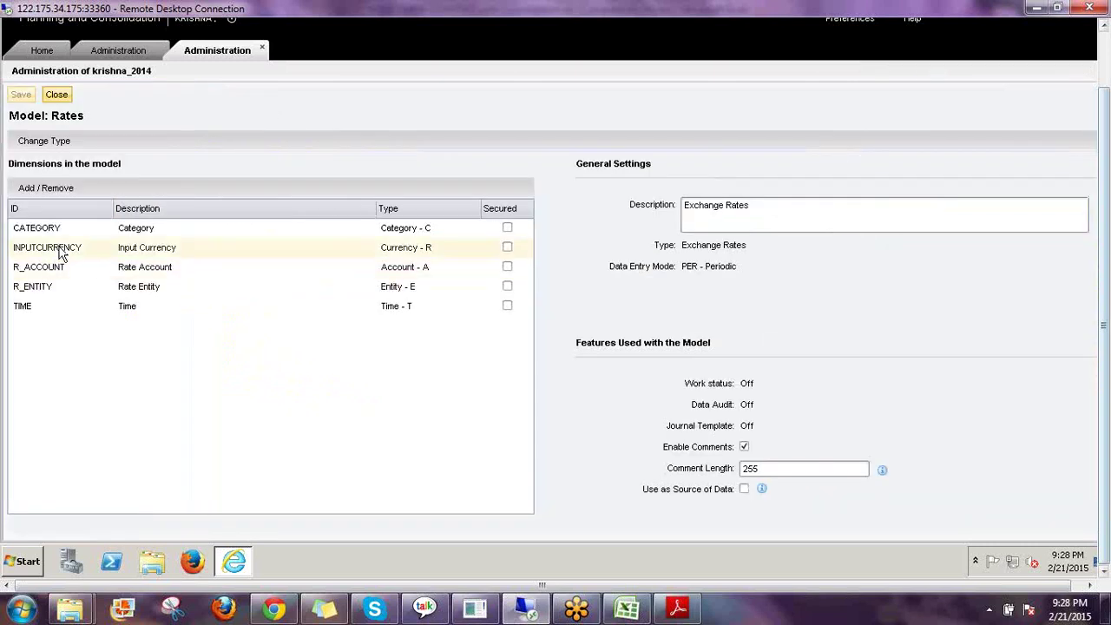
pyautogui.click(63, 251)
pyautogui.click(59, 95)
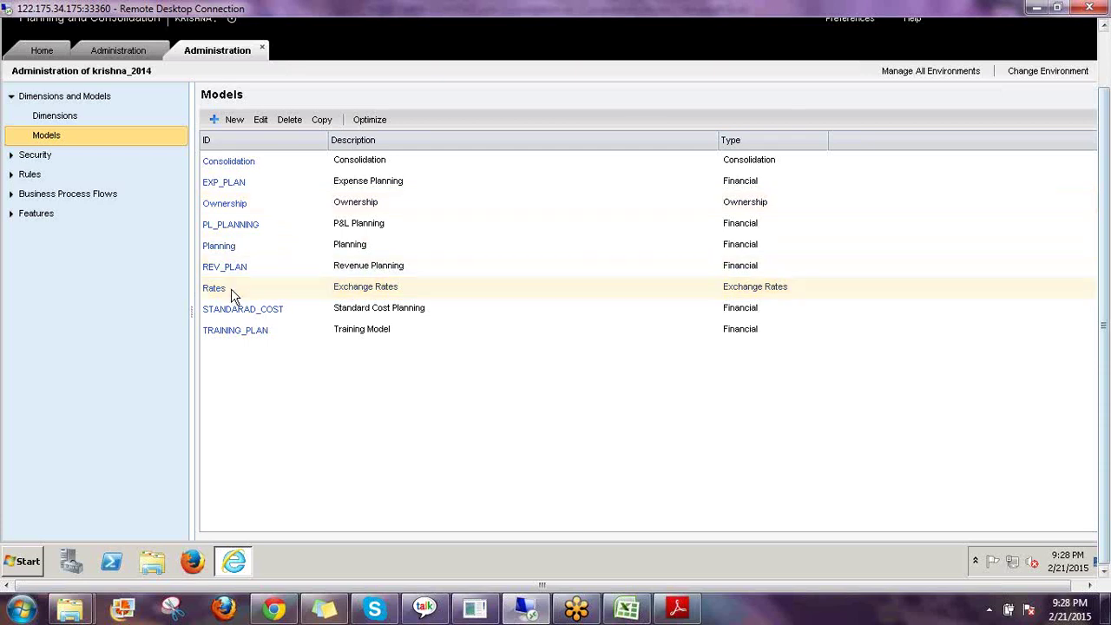
# Step: Open the members of the INPUTCURRENCY dimension and reopen the ENTITY members to compare their currencies
pyautogui.click(55, 116)
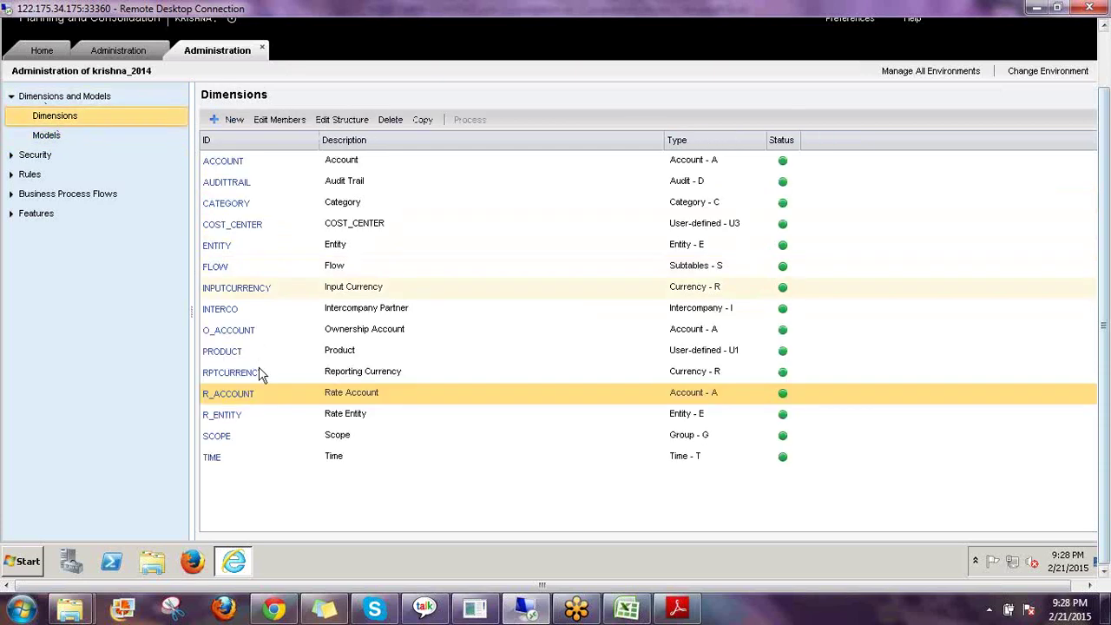
pyautogui.click(225, 293)
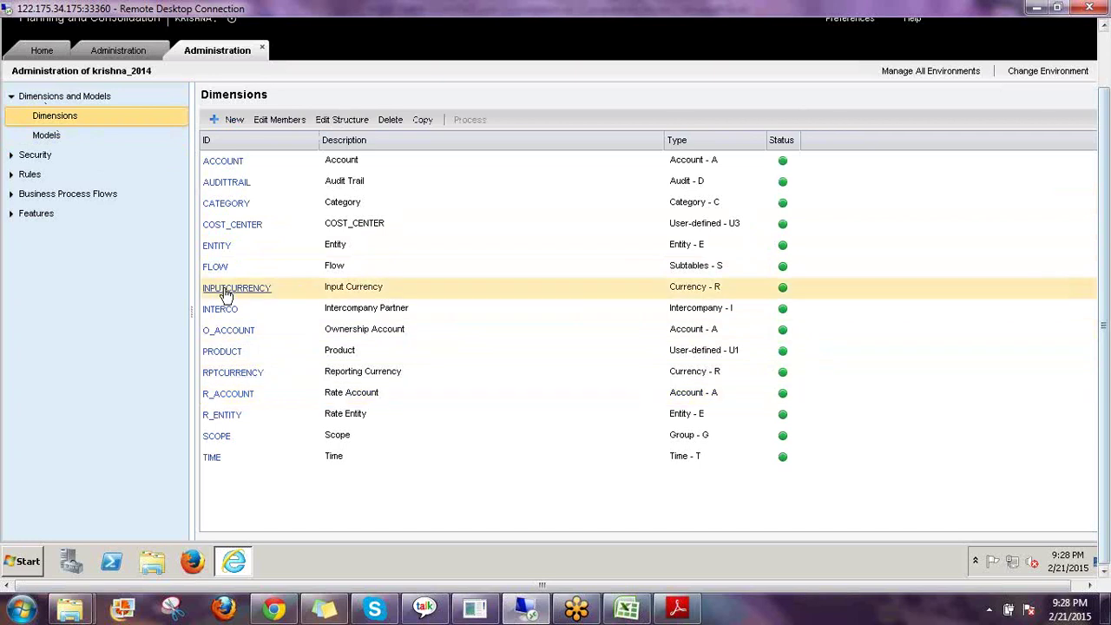
pyautogui.click(225, 294)
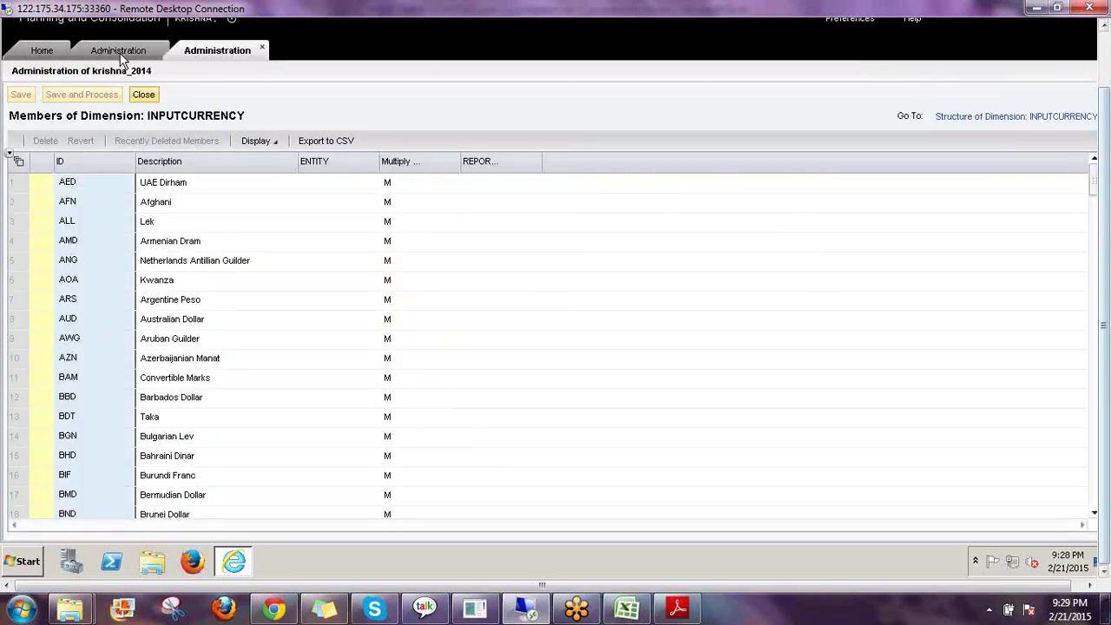
pyautogui.click(150, 53)
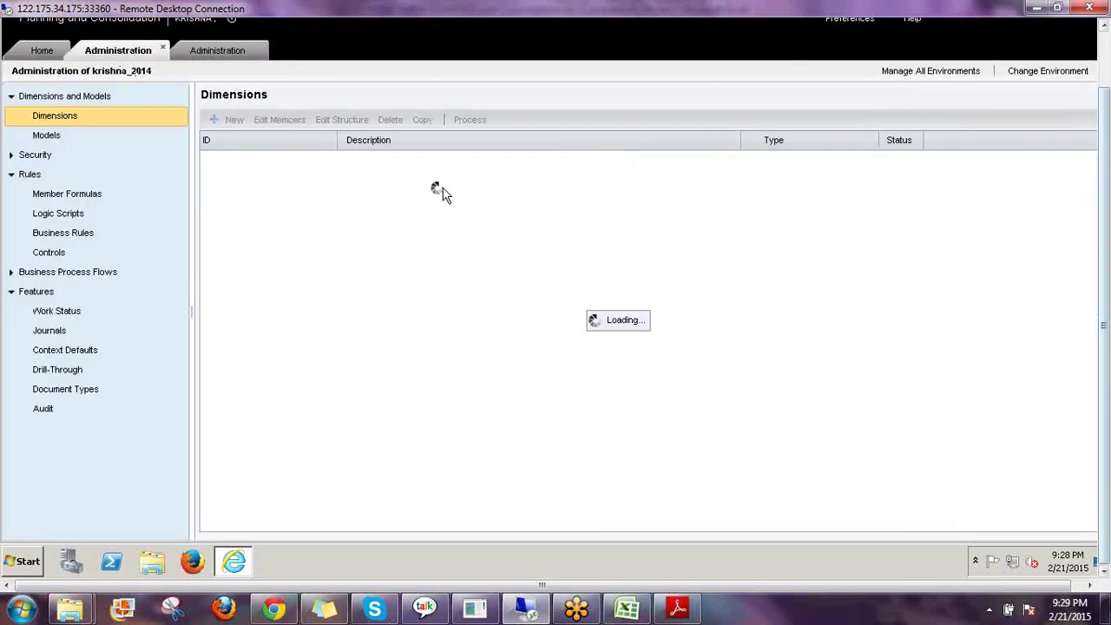
pyautogui.click(227, 247)
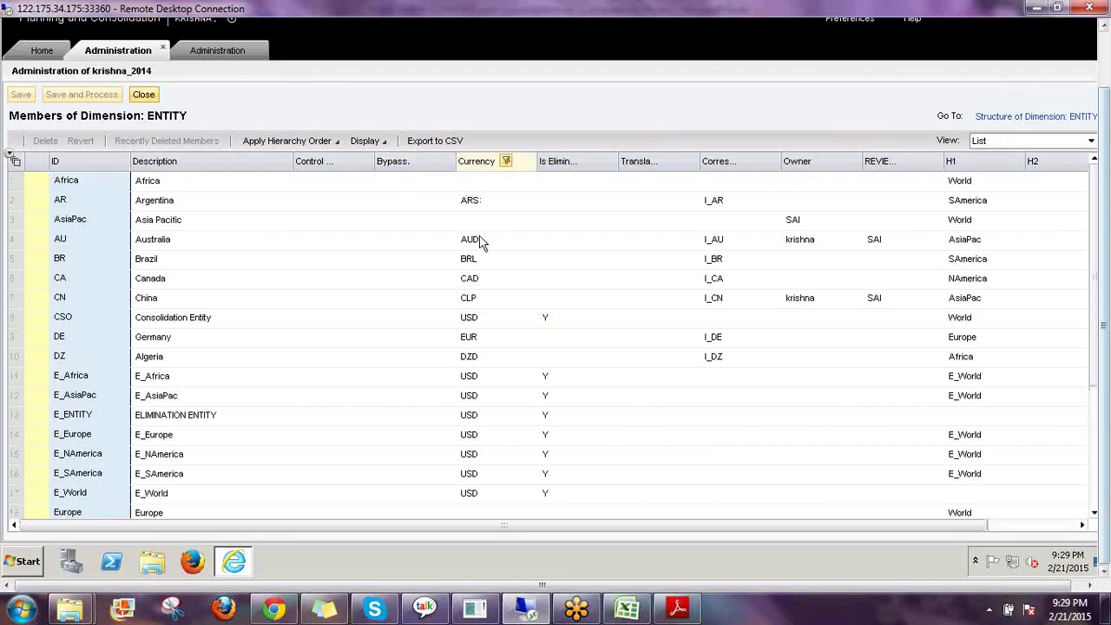
# Step: Switch to the Excel workbook and enter Cond in cell P5 and Rate in cell P6
pyautogui.click(629, 611)
pyautogui.click(850, 216)
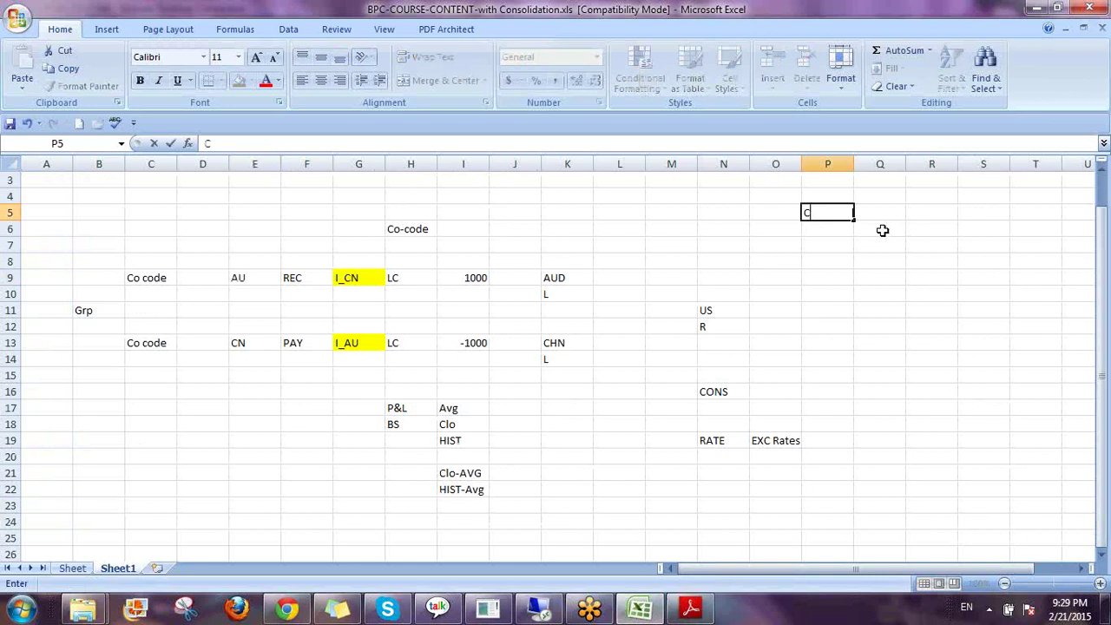
pyautogui.write('Cond')
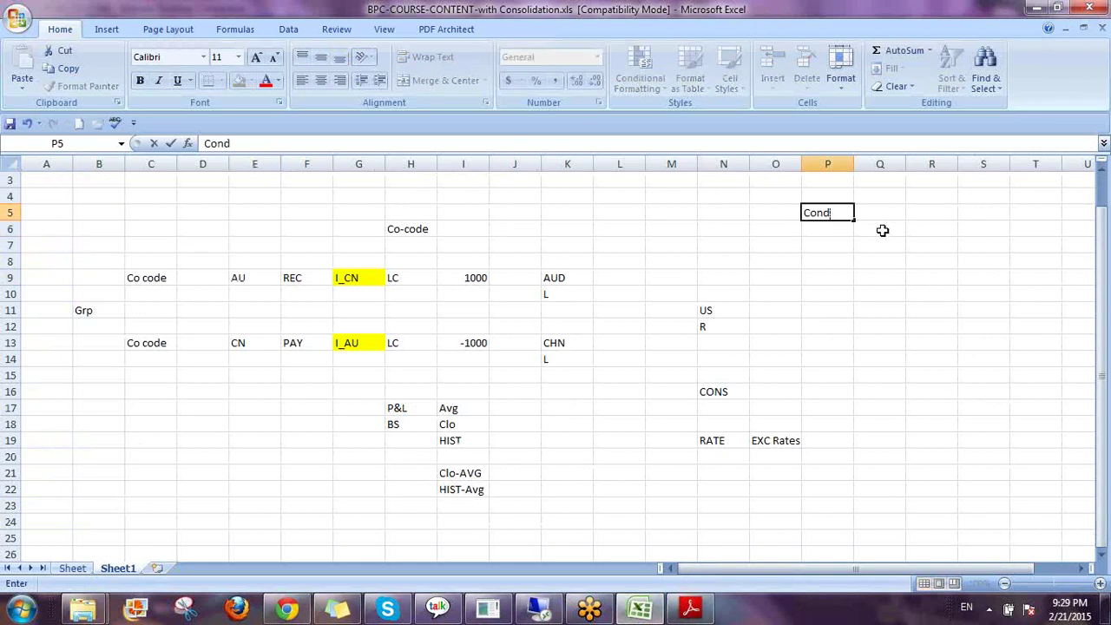
pyautogui.press('Return')
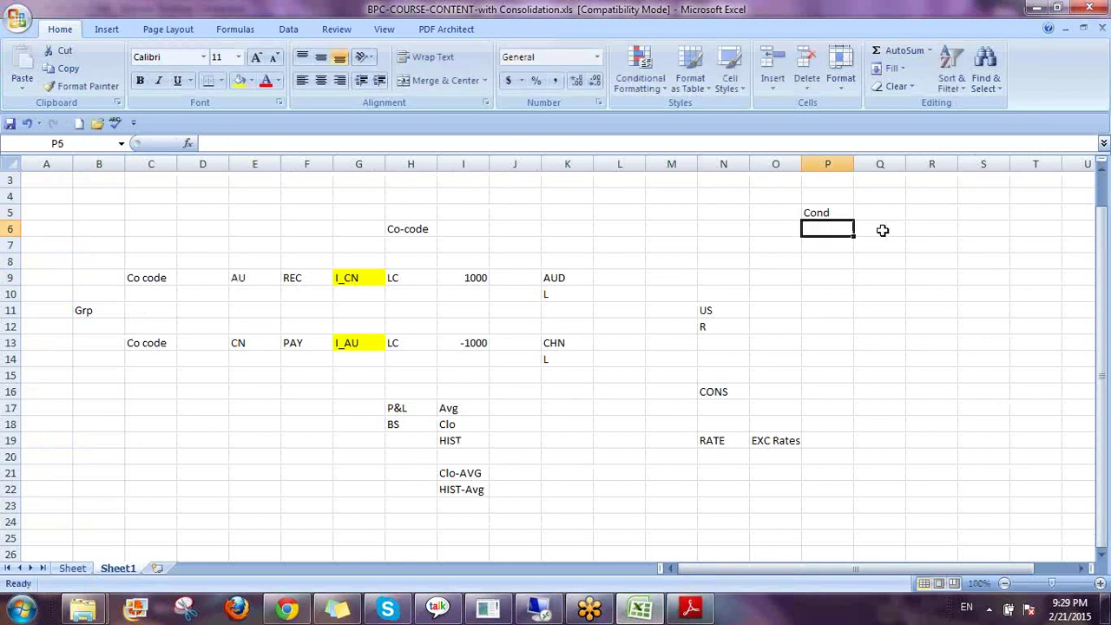
pyautogui.write('Rate')
pyautogui.press('Return')
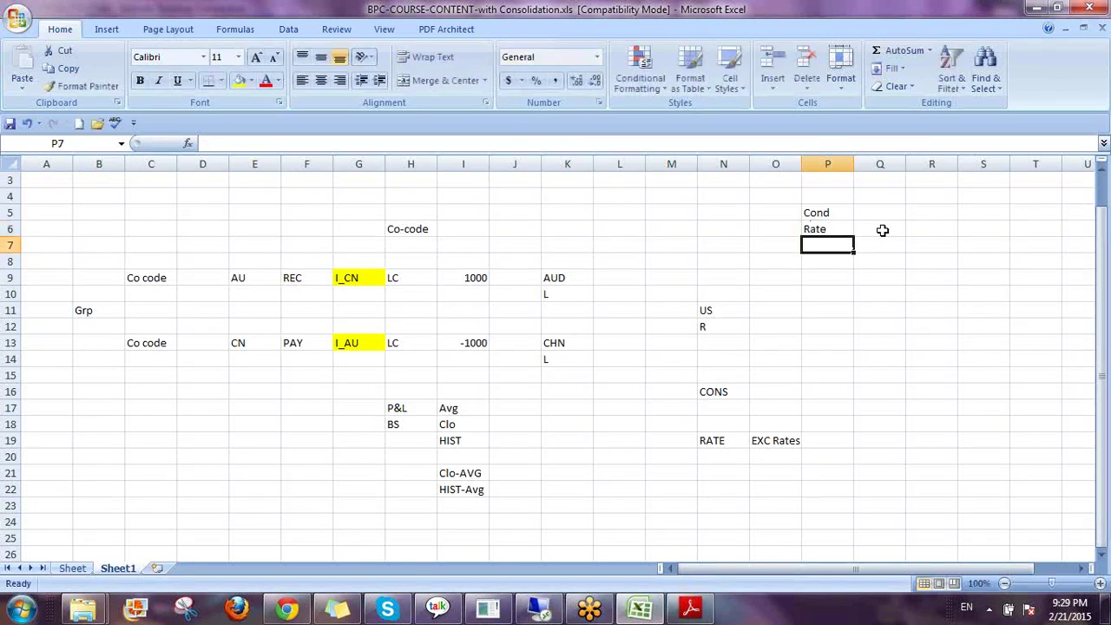
# Step: Enter ACC-rate Type in cell R5, on the same row as Cond
pyautogui.press('Up')
pyautogui.press('Up')
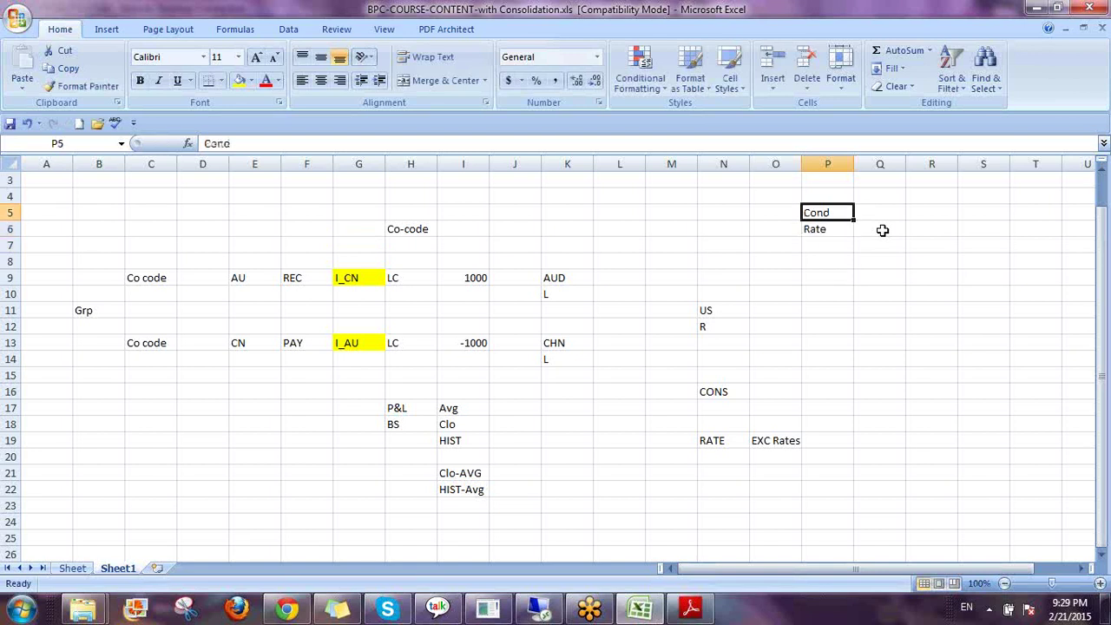
pyautogui.press('Right')
pyautogui.press('Right')
pyautogui.write('ACC')
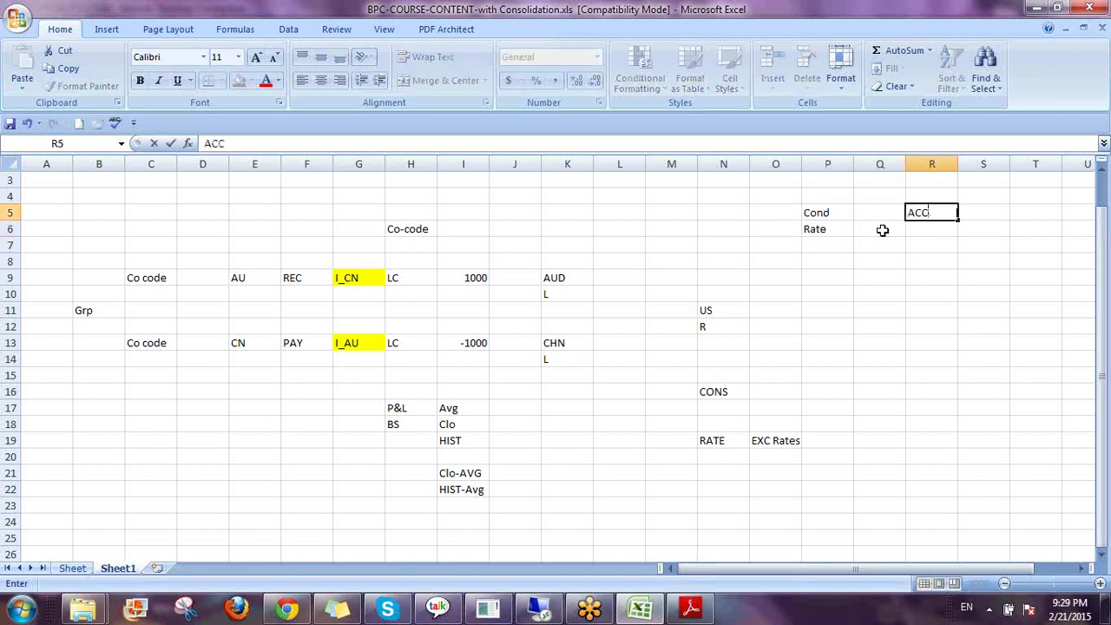
pyautogui.write('-rate Type')
pyautogui.press('Return')
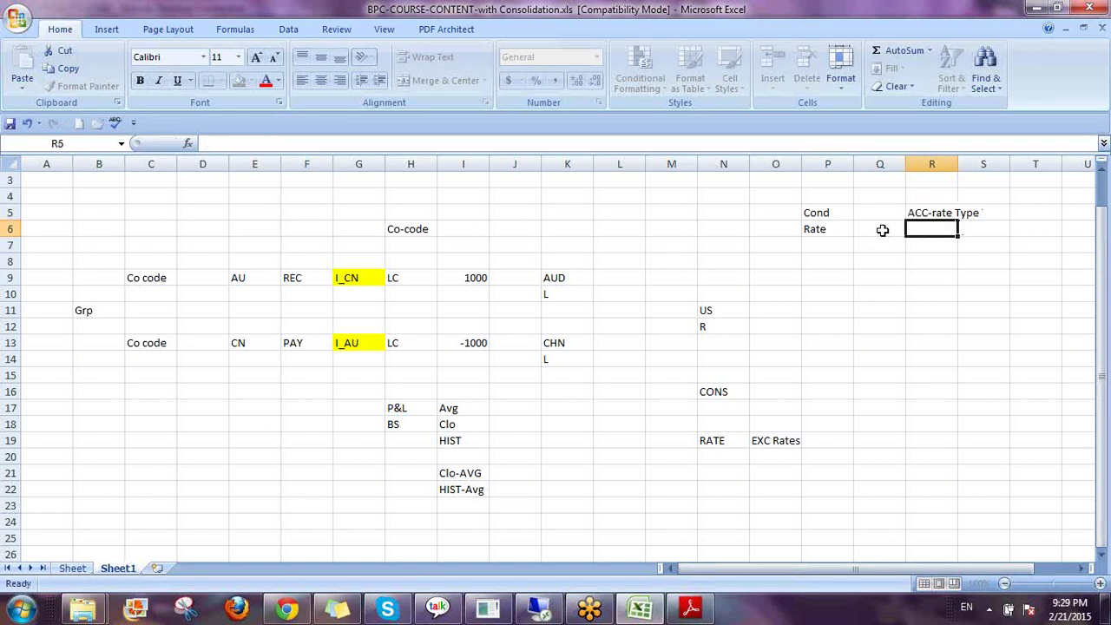
pyautogui.press('Left')
pyautogui.press('Left')
pyautogui.press('Down')
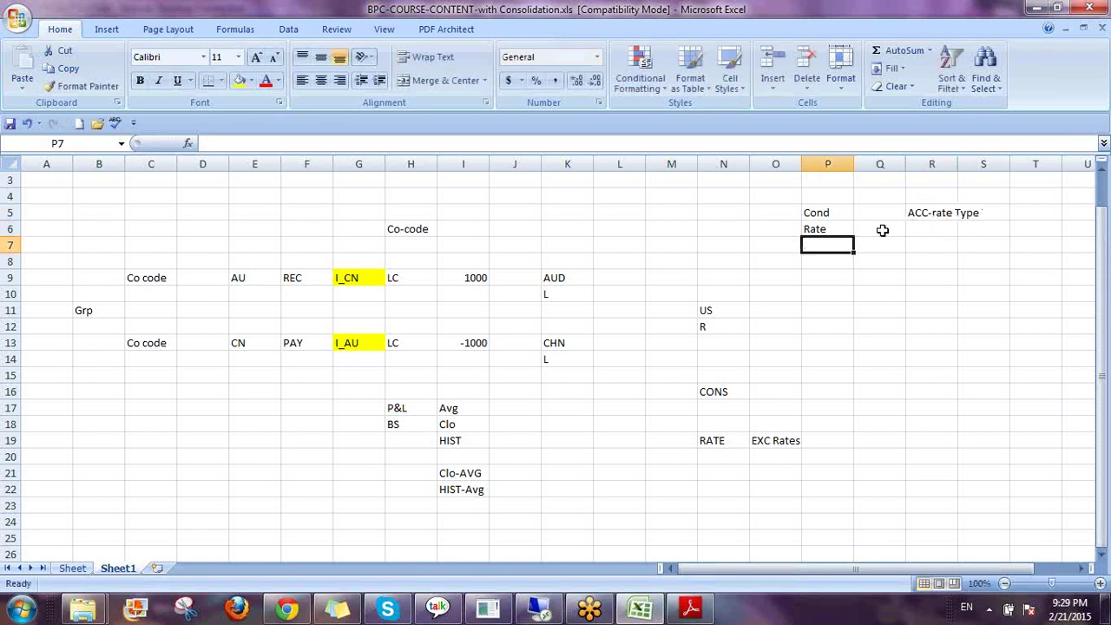
# Step: Enter R_Account in cell P7 and Values in cell Q7
pyautogui.write('R_')
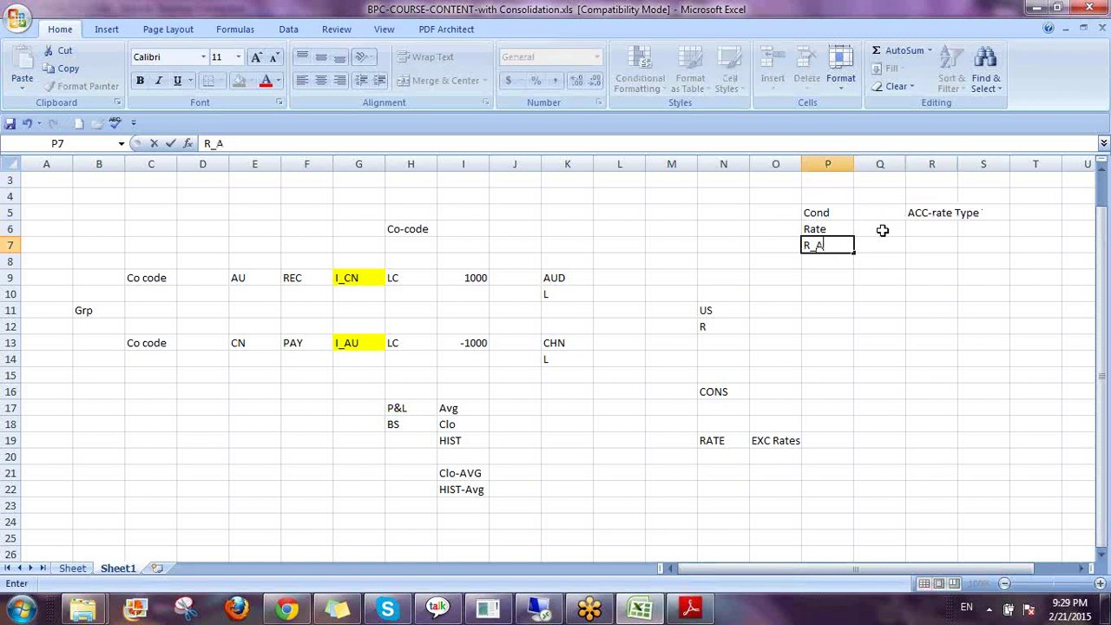
pyautogui.write('Account')
pyautogui.hotkey('ctrl', 'Return')
pyautogui.press('Right')
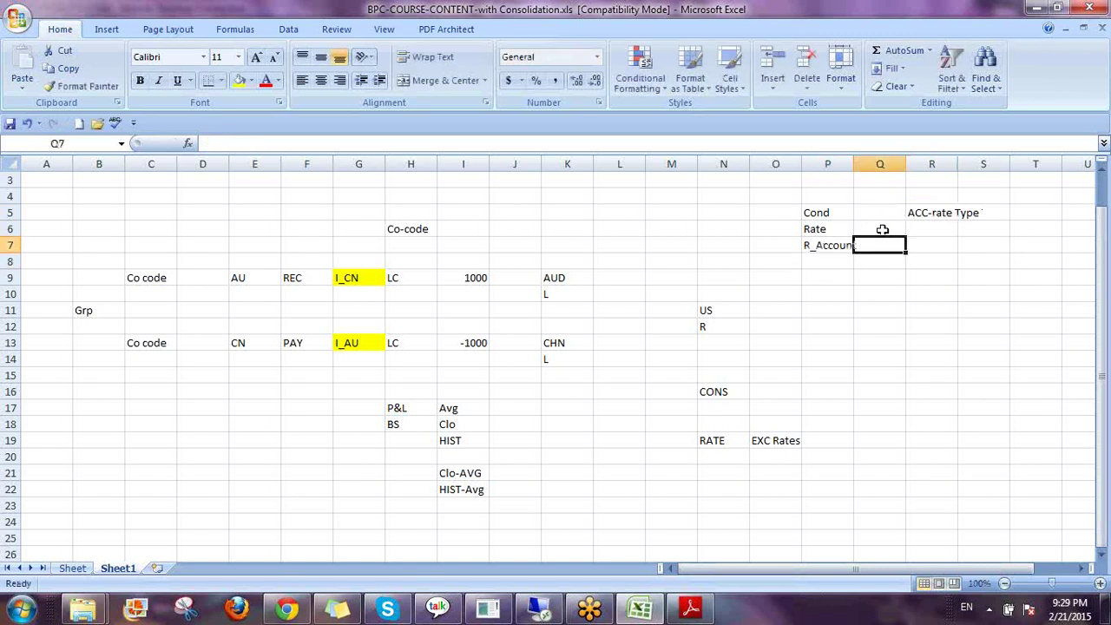
pyautogui.write('Val')
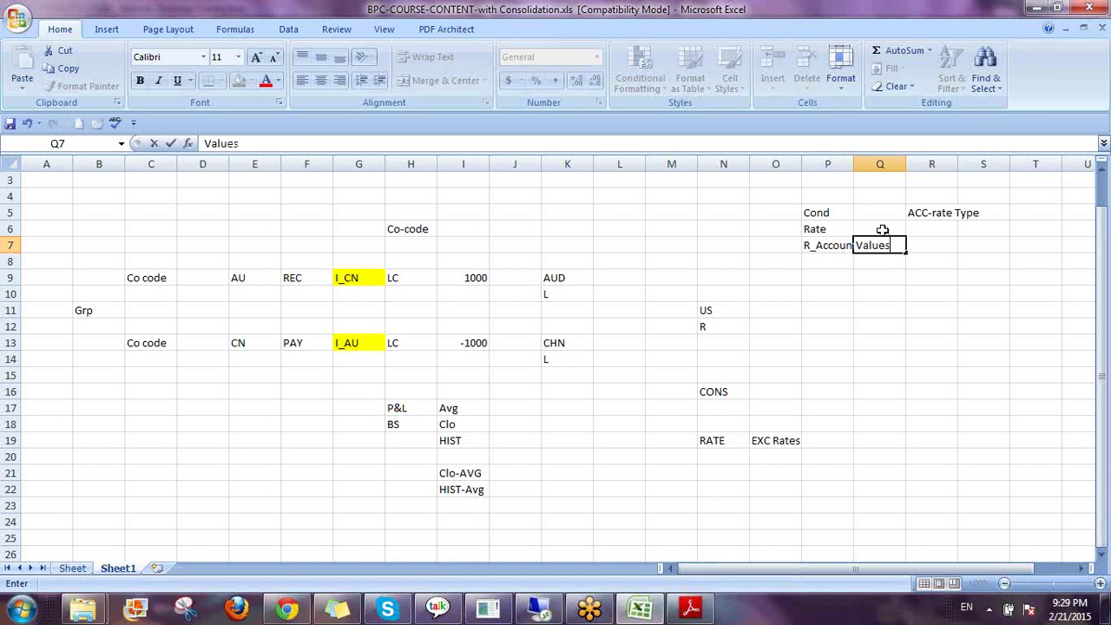
pyautogui.write('ues')
pyautogui.hotkey('ctrl', 'Return')
# Step: Enter Entity-Curr in cell T5, on the same row as ACC-rate Type
pyautogui.press('Up')
pyautogui.press('Up')
pyautogui.press('Right')
pyautogui.press('Right')
pyautogui.press('Right')
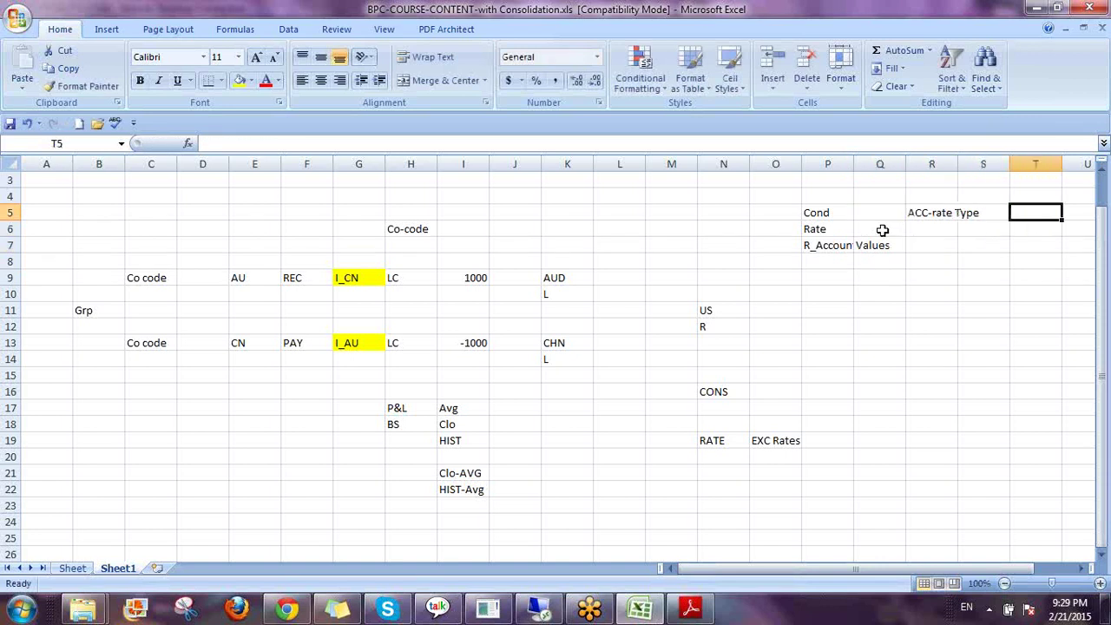
pyautogui.write('Entity')
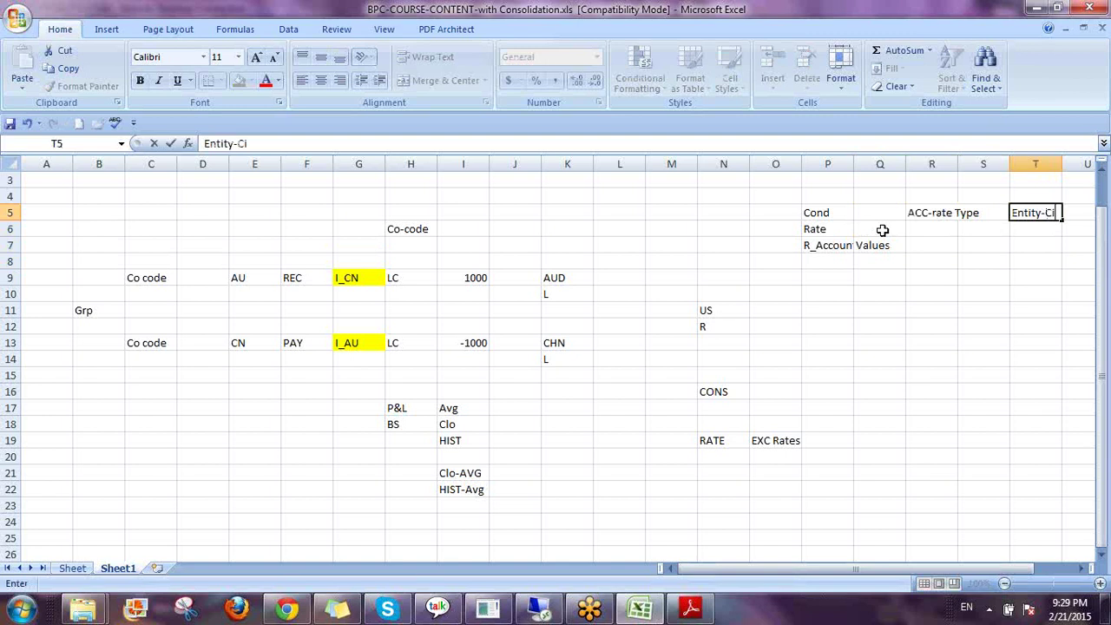
pyautogui.write('-Curr')
pyautogui.press('Return')
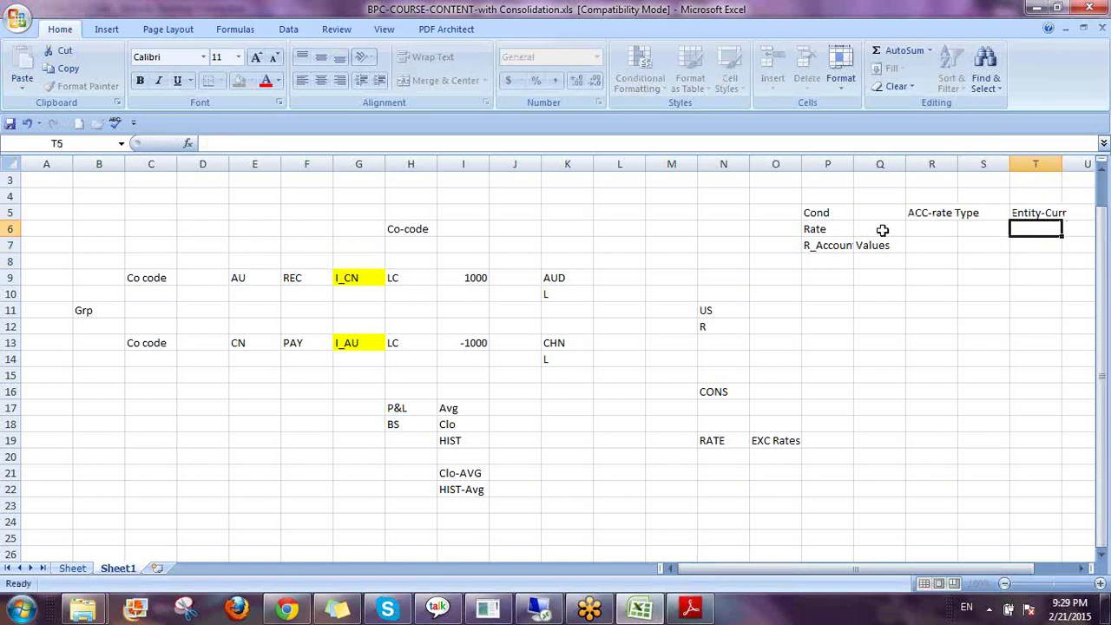
# Step: Enter InputCurrency in cell P8, directly below R_Account, and point out the InputCurrency and Cond cells
pyautogui.press('Down')
pyautogui.press('Down')
pyautogui.press('Left')
pyautogui.press('Left')
pyautogui.press('Left')
pyautogui.press('Left')
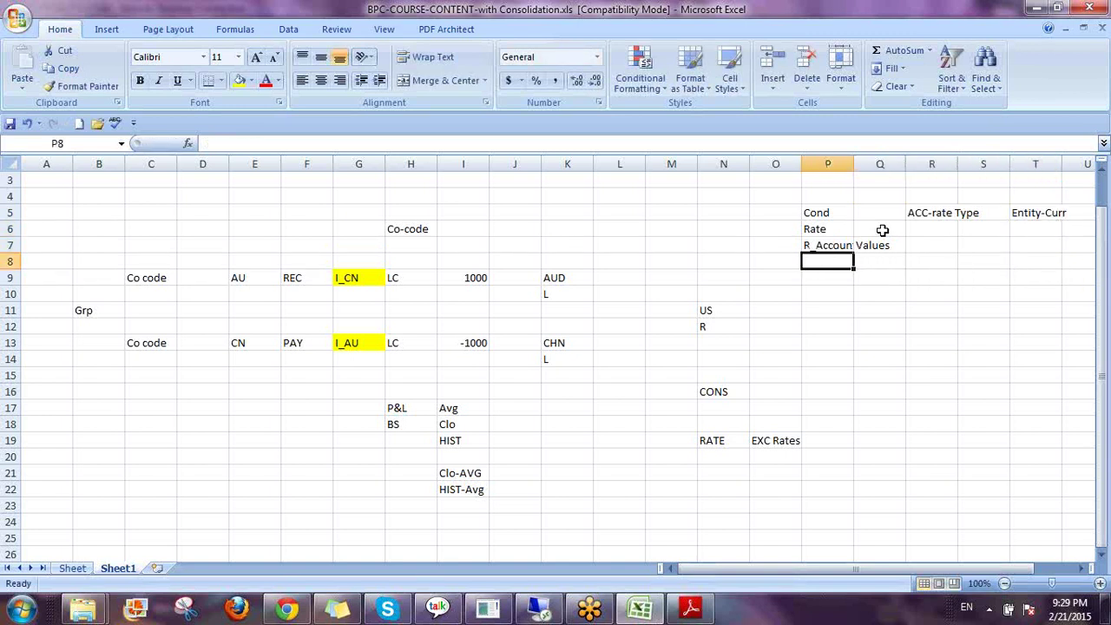
pyautogui.write('Input')
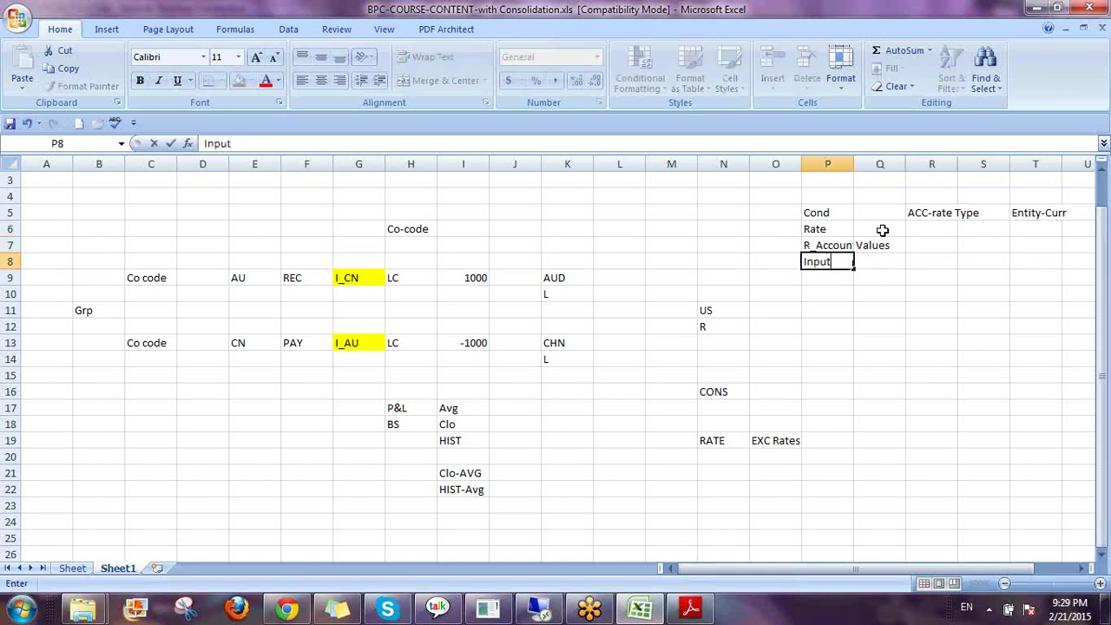
pyautogui.write('Currency')
pyautogui.press('Return')
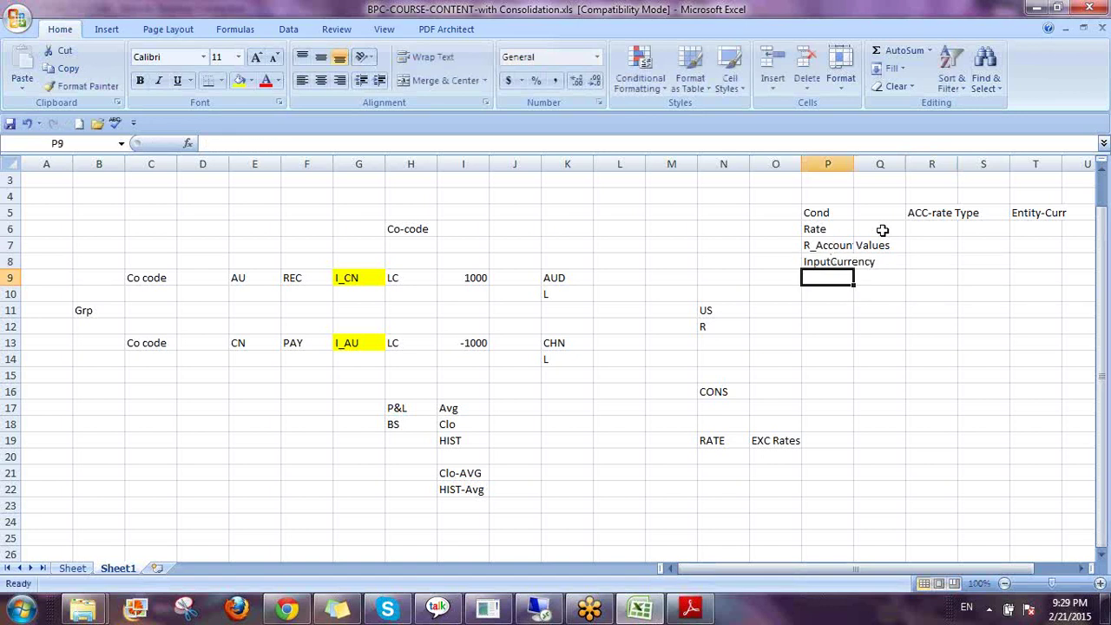
pyautogui.click(813, 261)
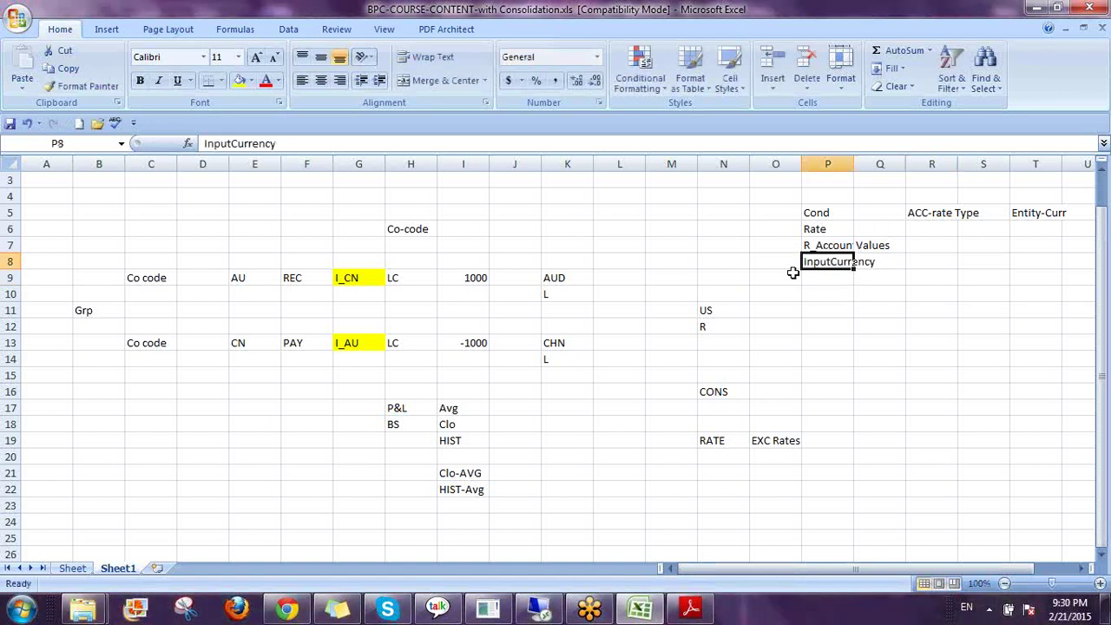
pyautogui.click(829, 210)
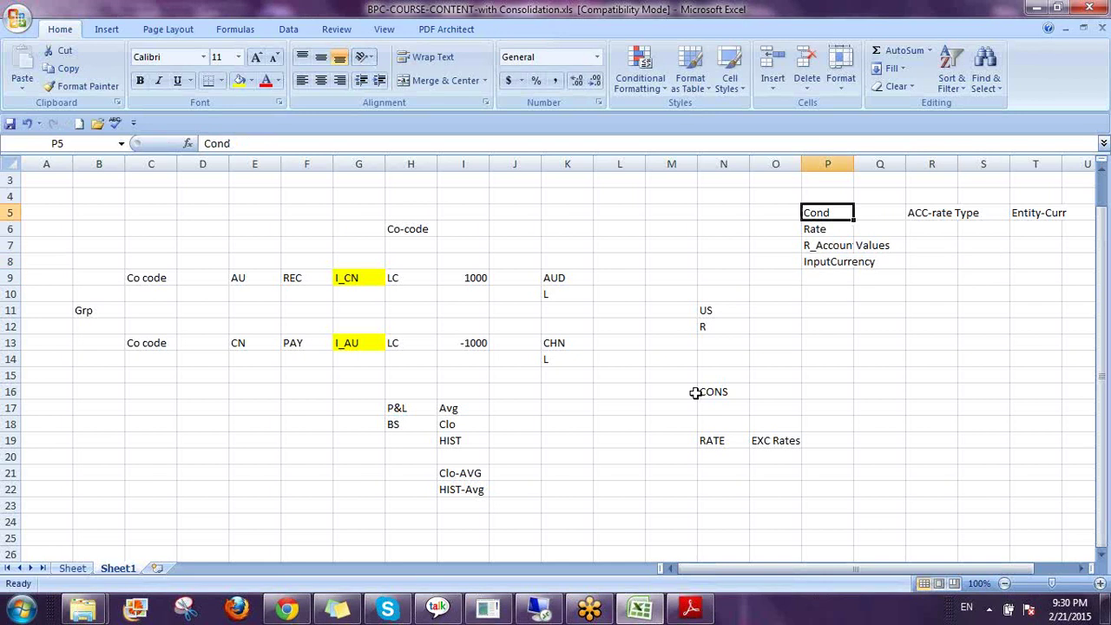
# Step: Switch to the BPC administration session, close the INPUTCURRENCY members and open the Consolidation model to examine its RPTCURRENCY dimension
pyautogui.click(547, 610)
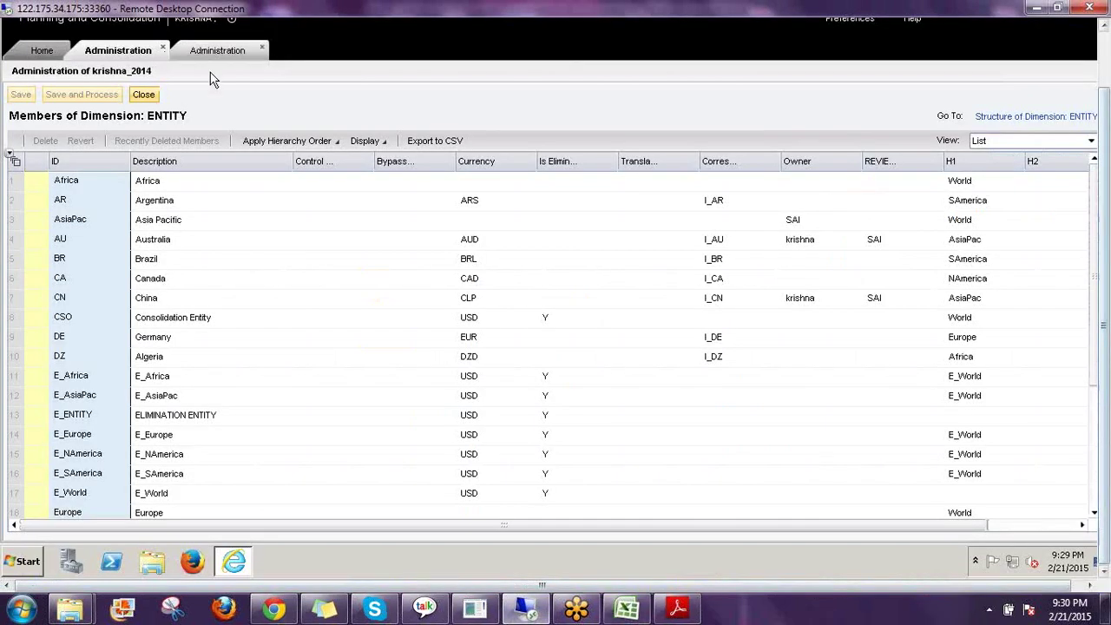
pyautogui.click(149, 95)
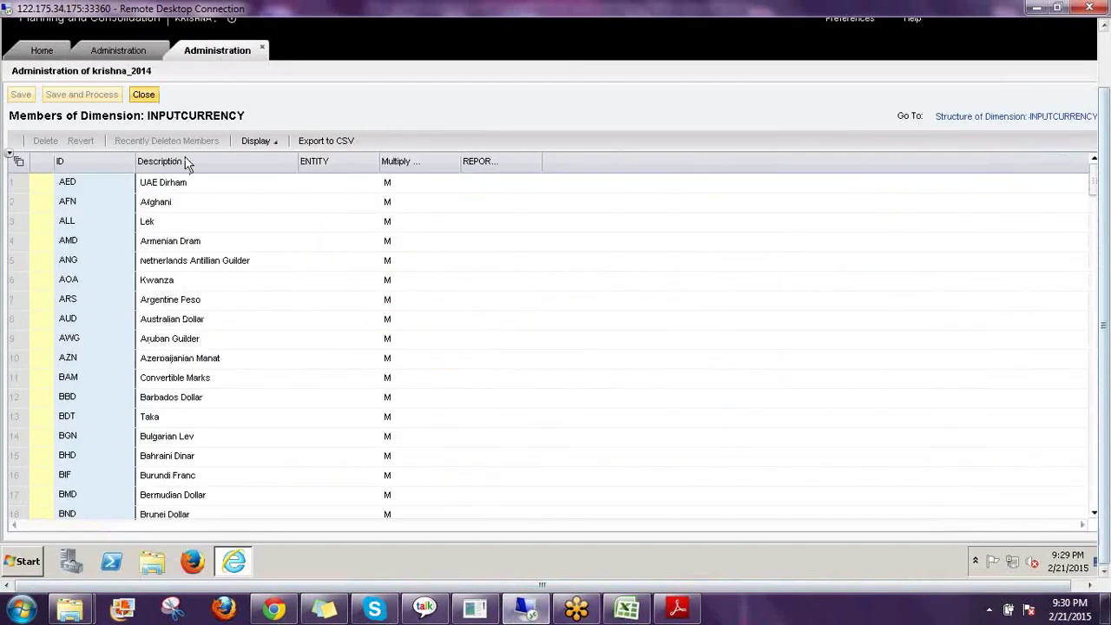
pyautogui.click(46, 136)
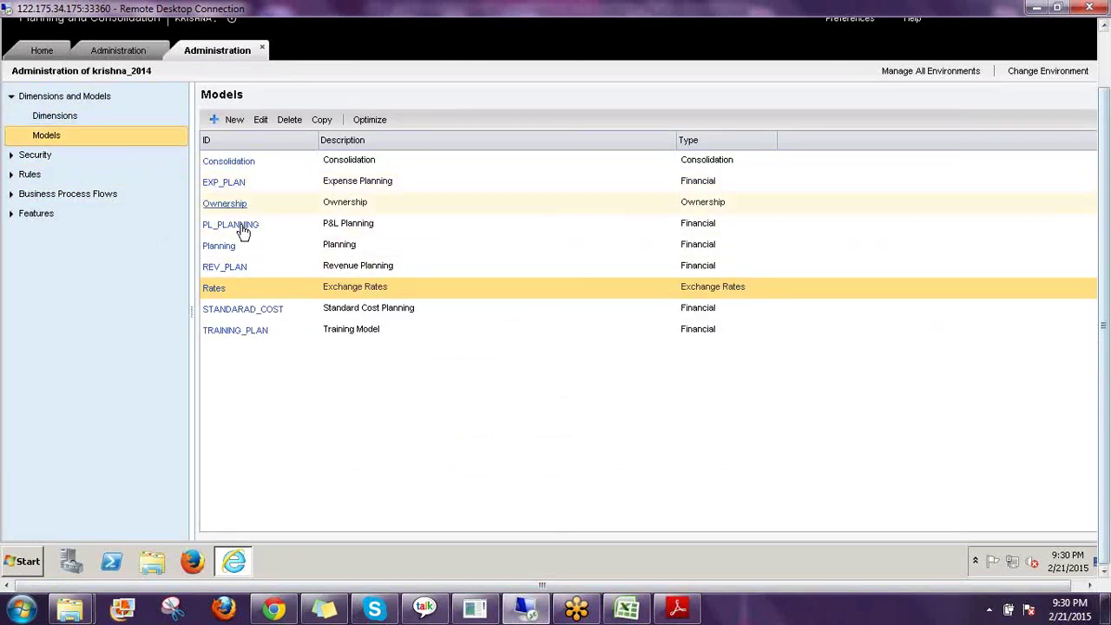
pyautogui.click(224, 163)
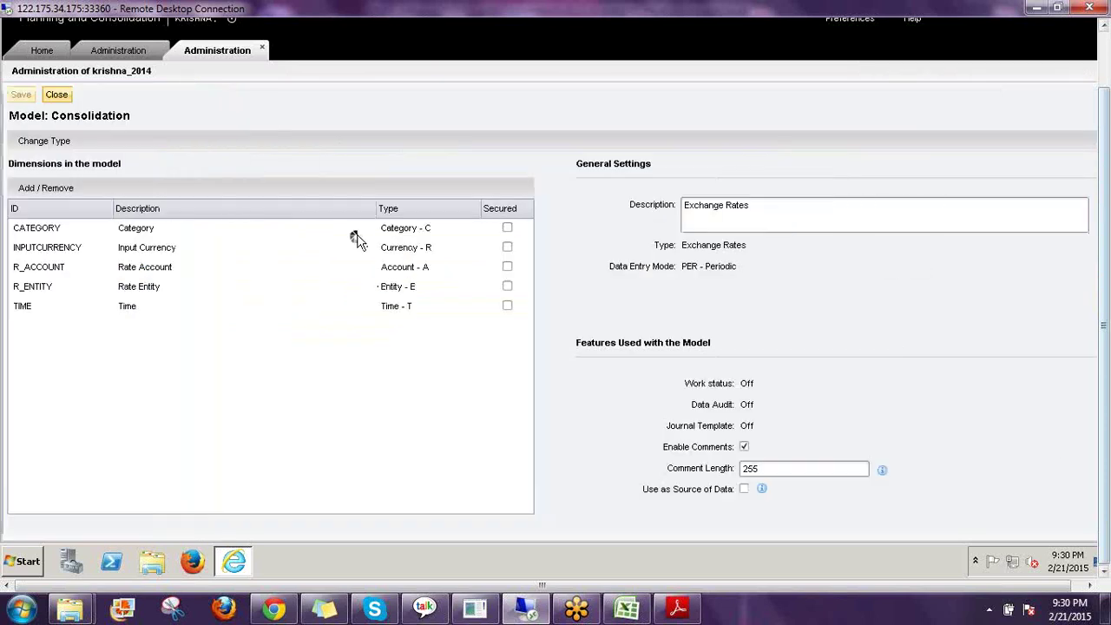
pyautogui.click(60, 349)
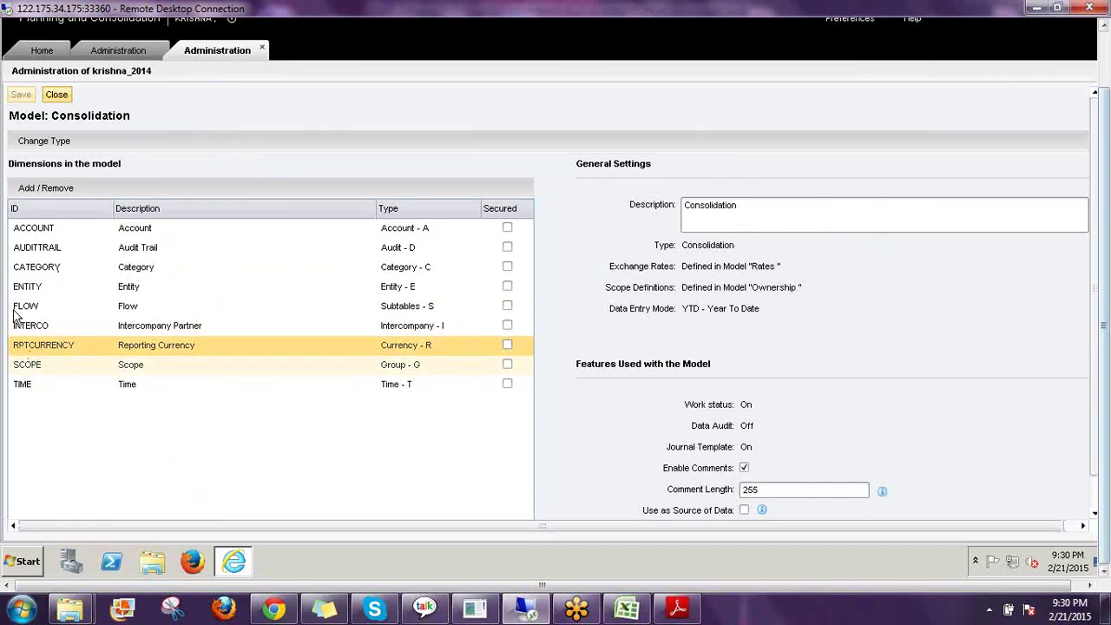
pyautogui.click(49, 346)
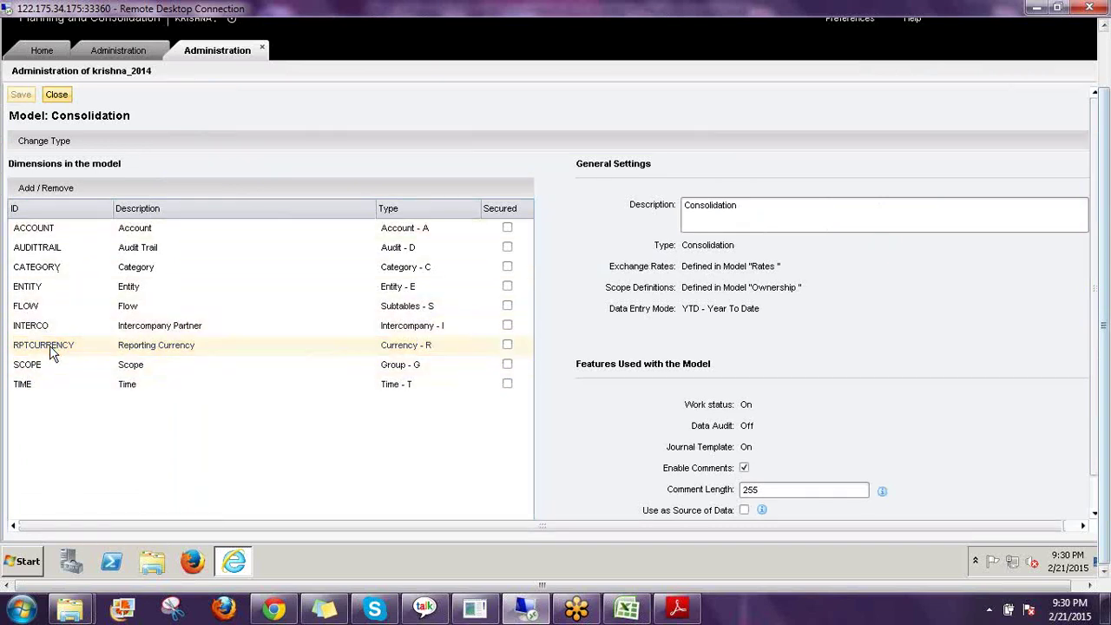
pyautogui.click(106, 340)
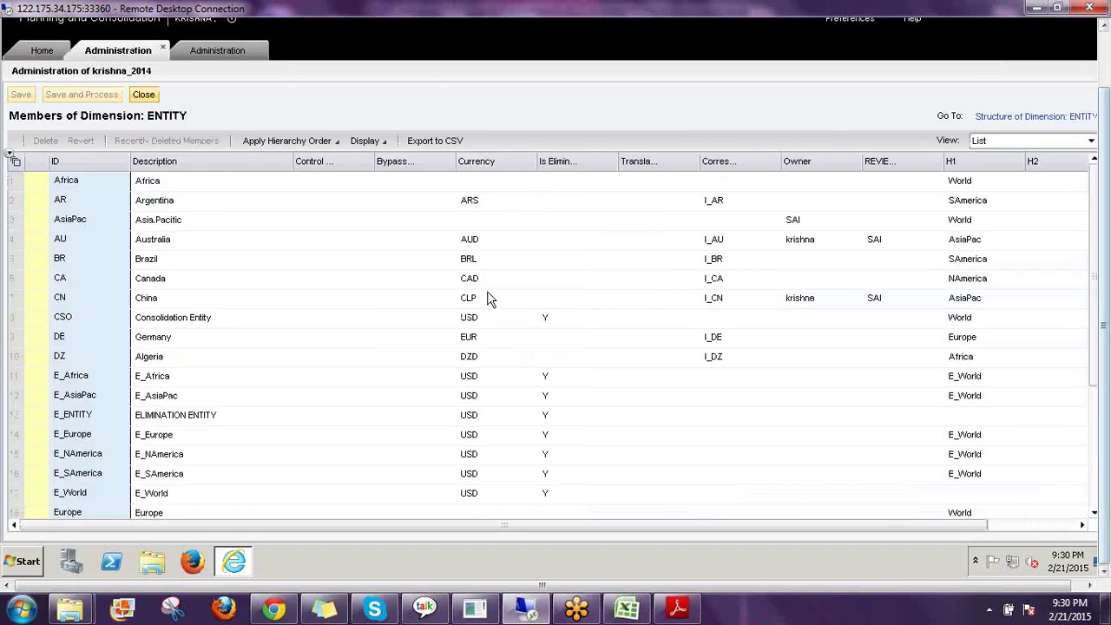
# Step: Check the currency of AU in the ENTITY members and switch to the Excel workbook to trace the AU and CN local currencies
pyautogui.click(57, 242)
pyautogui.click(489, 245)
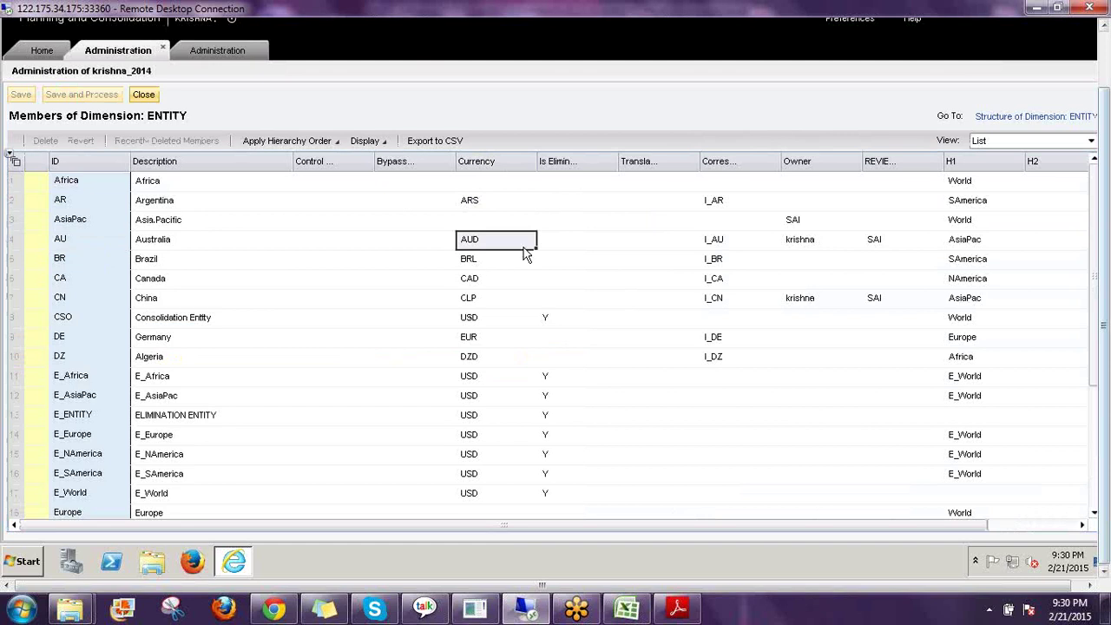
pyautogui.click(627, 610)
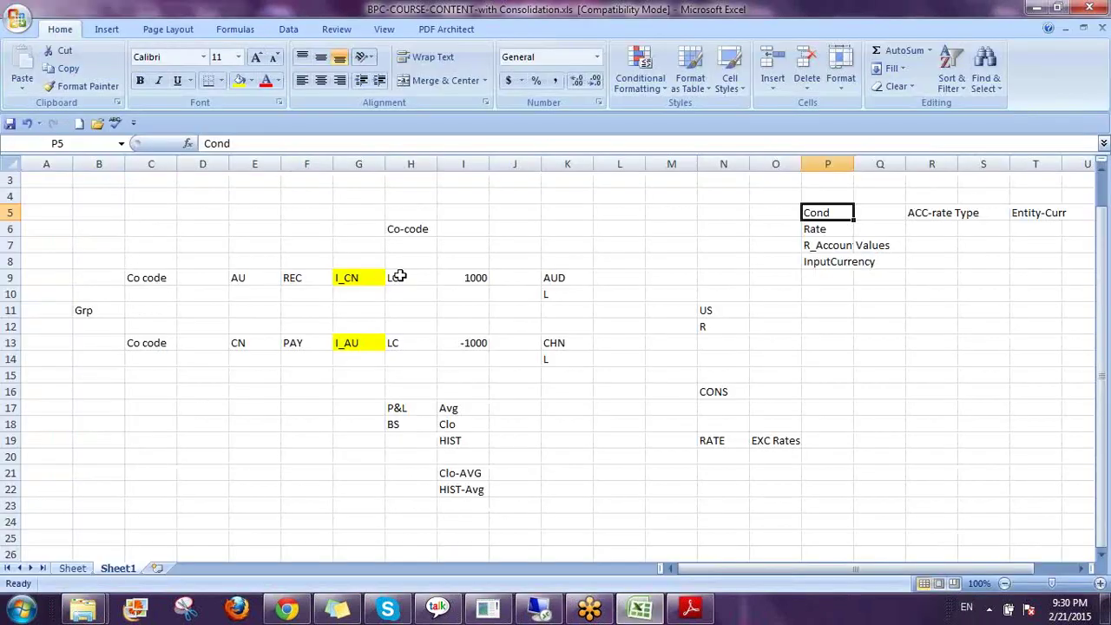
pyautogui.click(397, 278)
pyautogui.click(236, 276)
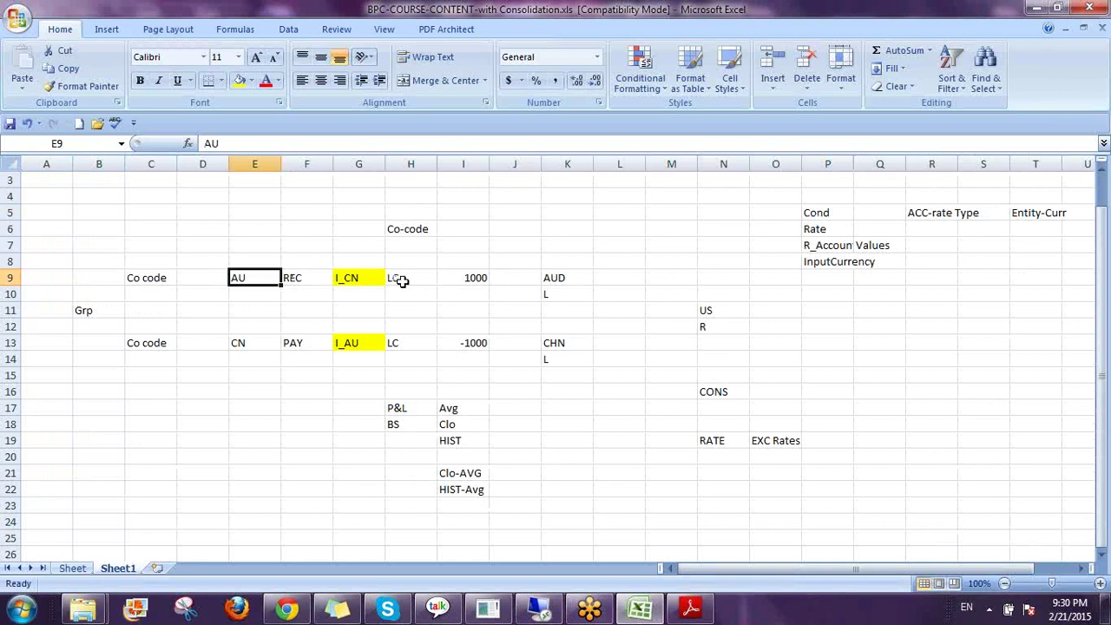
pyautogui.click(405, 278)
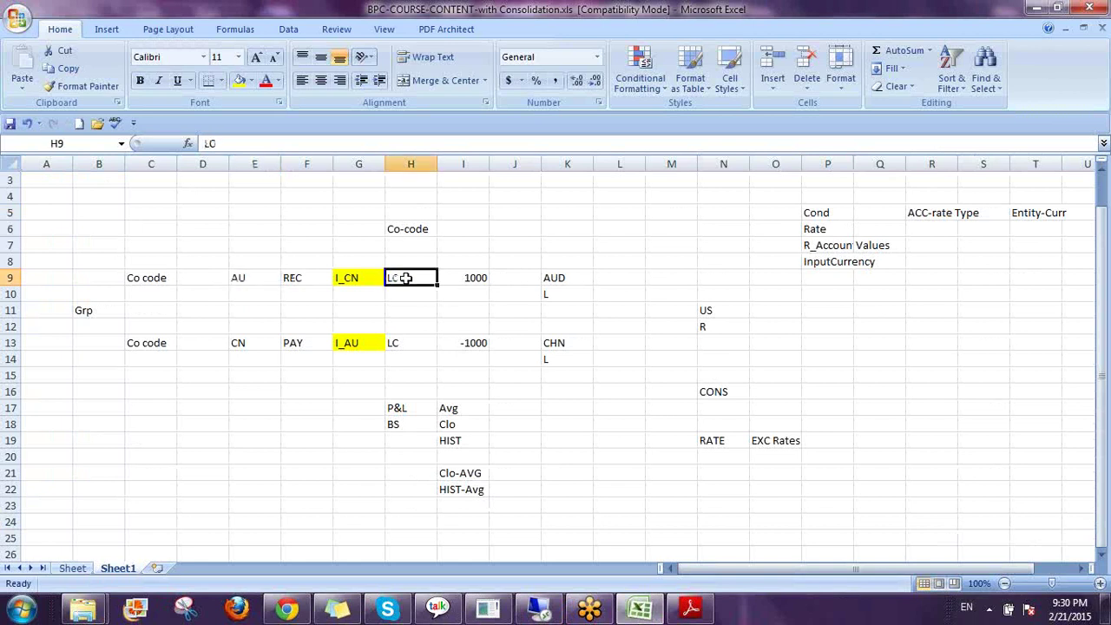
pyautogui.click(563, 280)
pyautogui.click(236, 343)
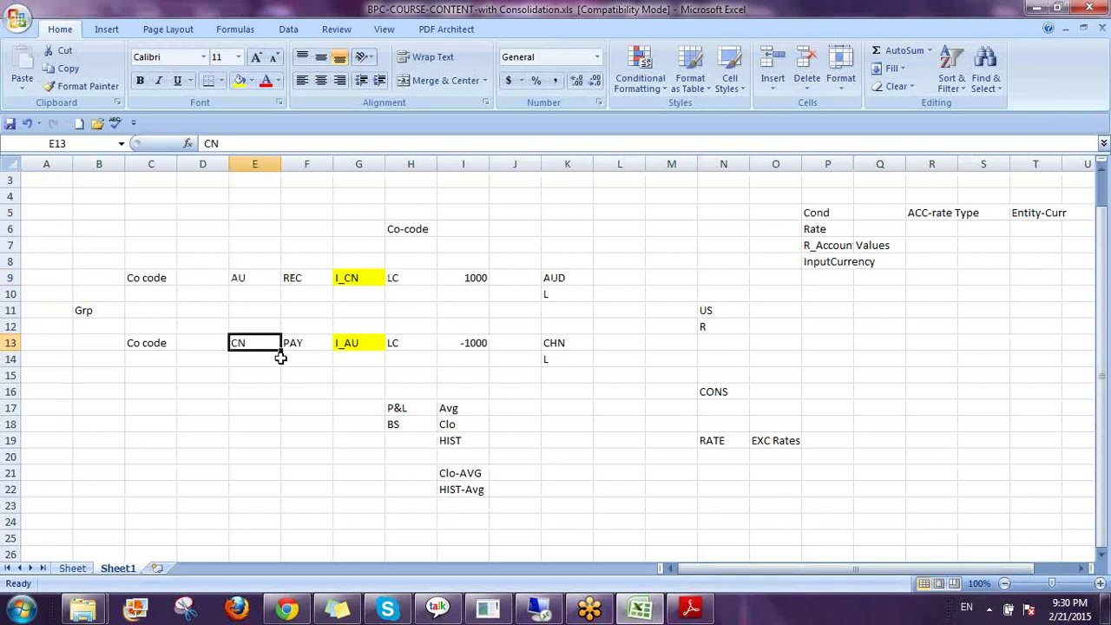
pyautogui.click(408, 342)
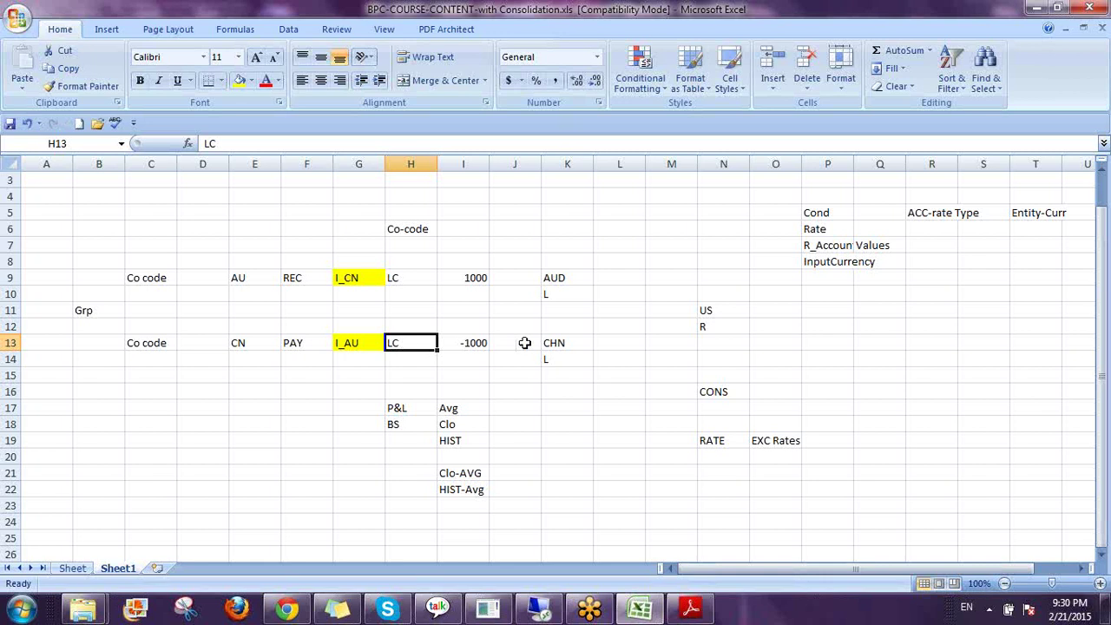
pyautogui.click(553, 344)
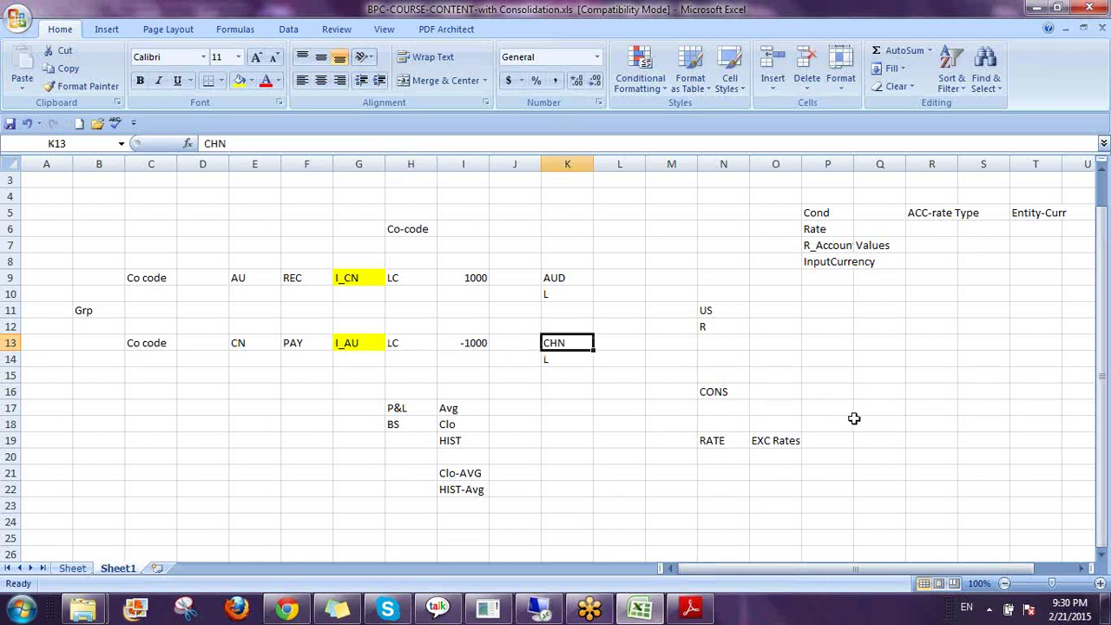
# Step: Enter the heading Rate in cell Q14
pyautogui.click(894, 361)
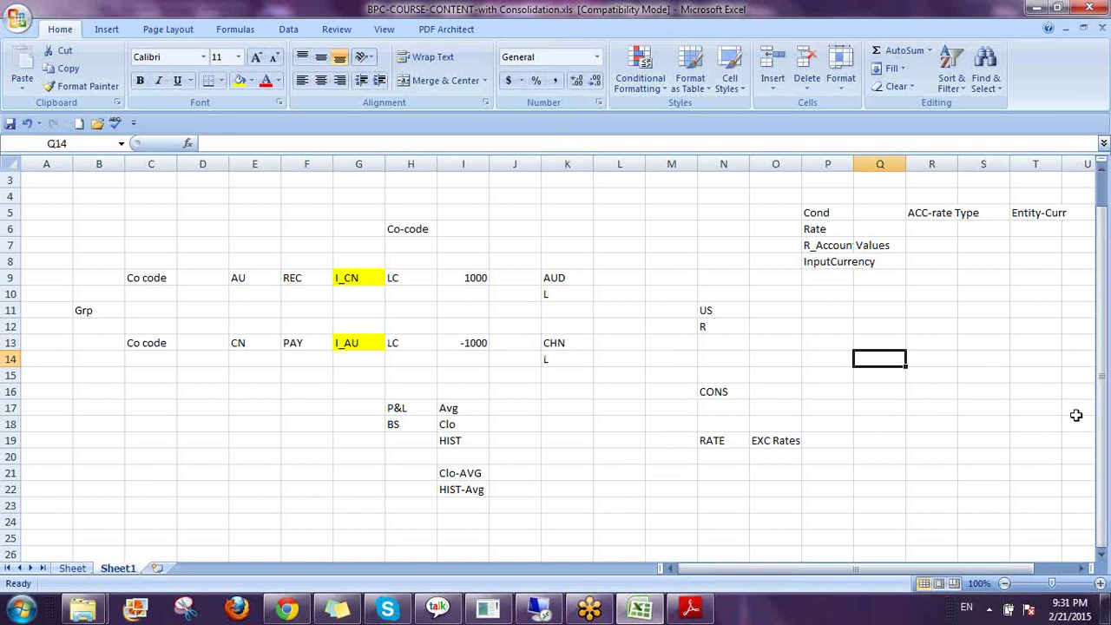
pyautogui.write('Rat')
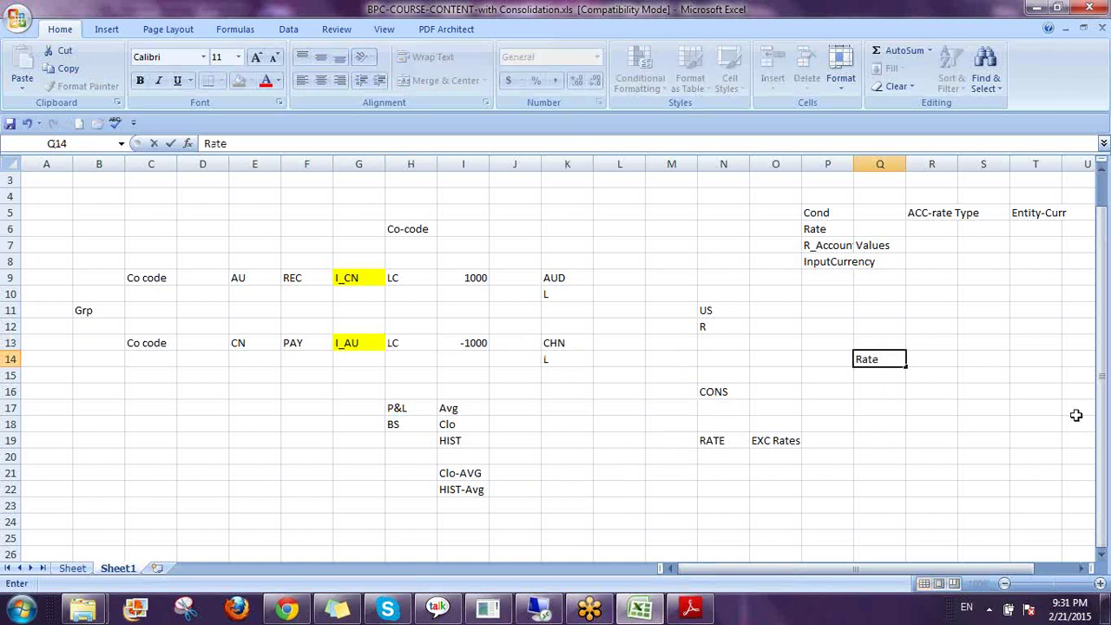
pyautogui.write('e')
pyautogui.press('Return')
# Step: Enter Direct in cell P16 and Indirect in cell P17, and select both entries
pyautogui.press('Return')
pyautogui.press('Left')
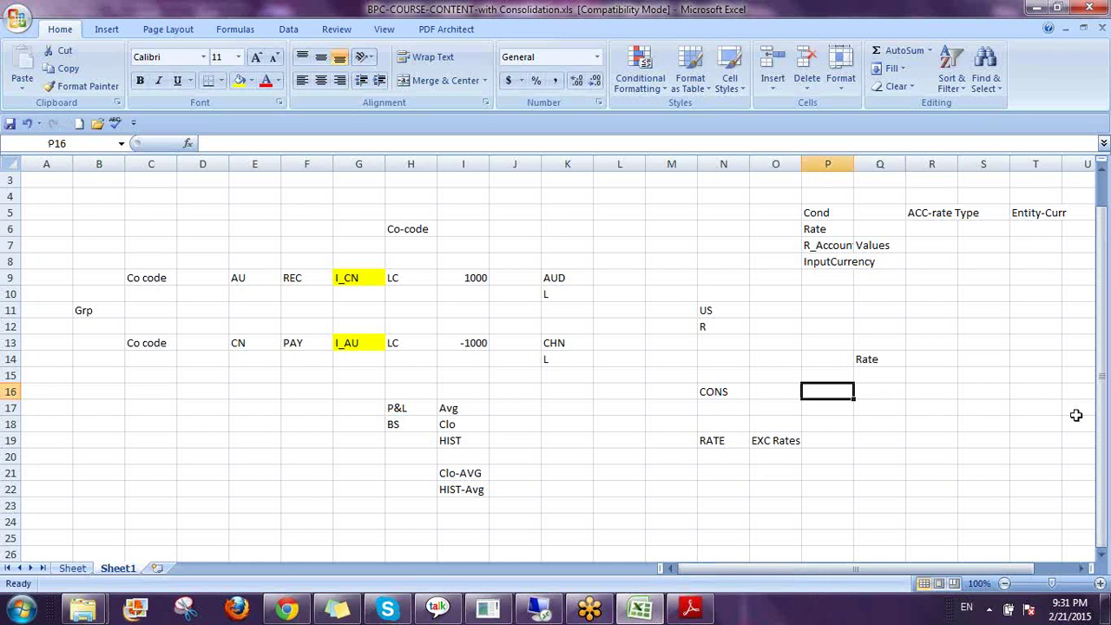
pyautogui.write('Direct')
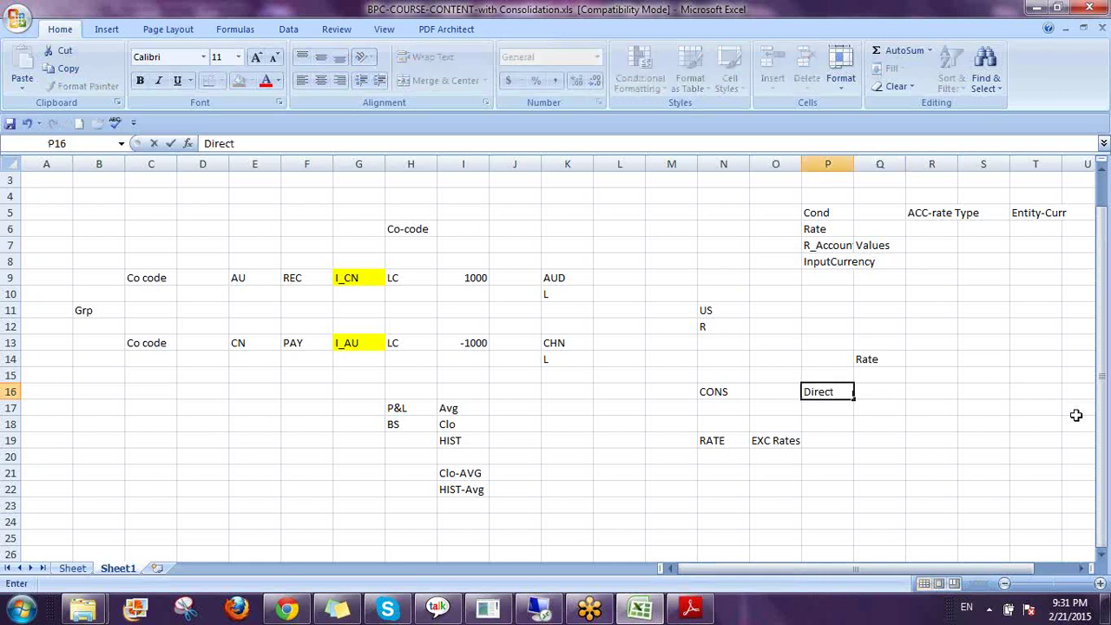
pyautogui.press('Return')
pyautogui.write('Indirect')
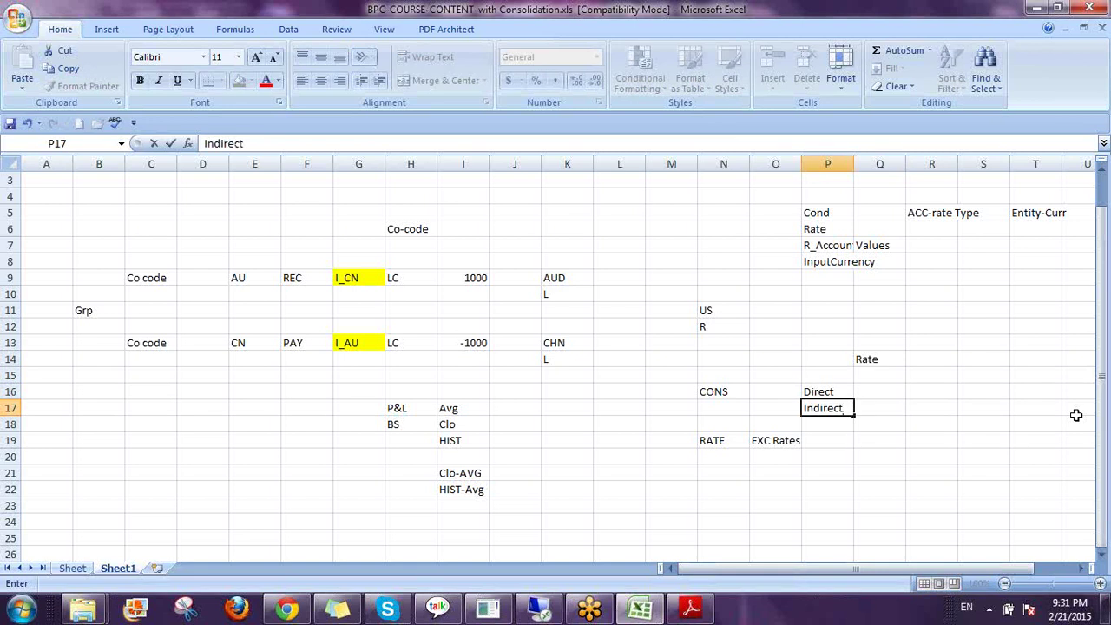
pyautogui.press('Return')
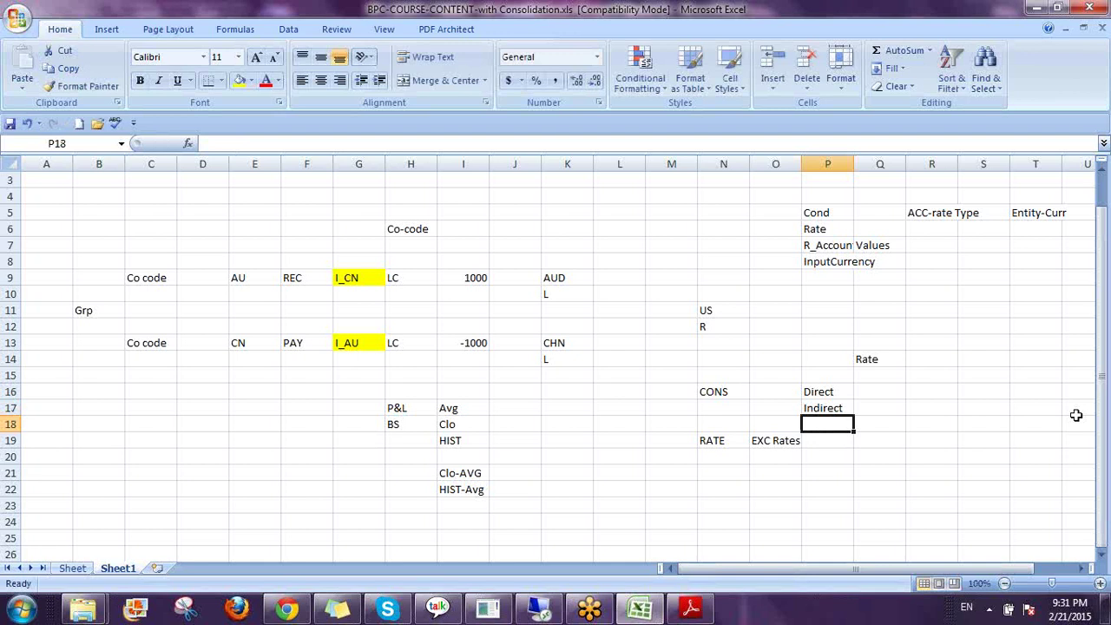
pyautogui.press('Up')
pyautogui.press('Up')
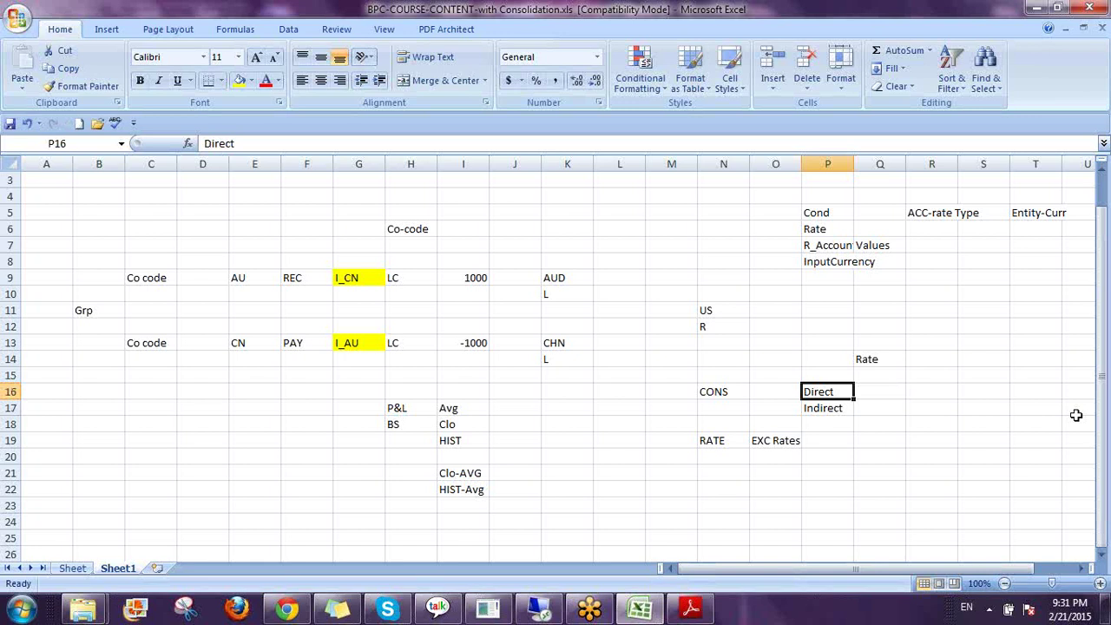
pyautogui.hotkey('shift', 'Down')
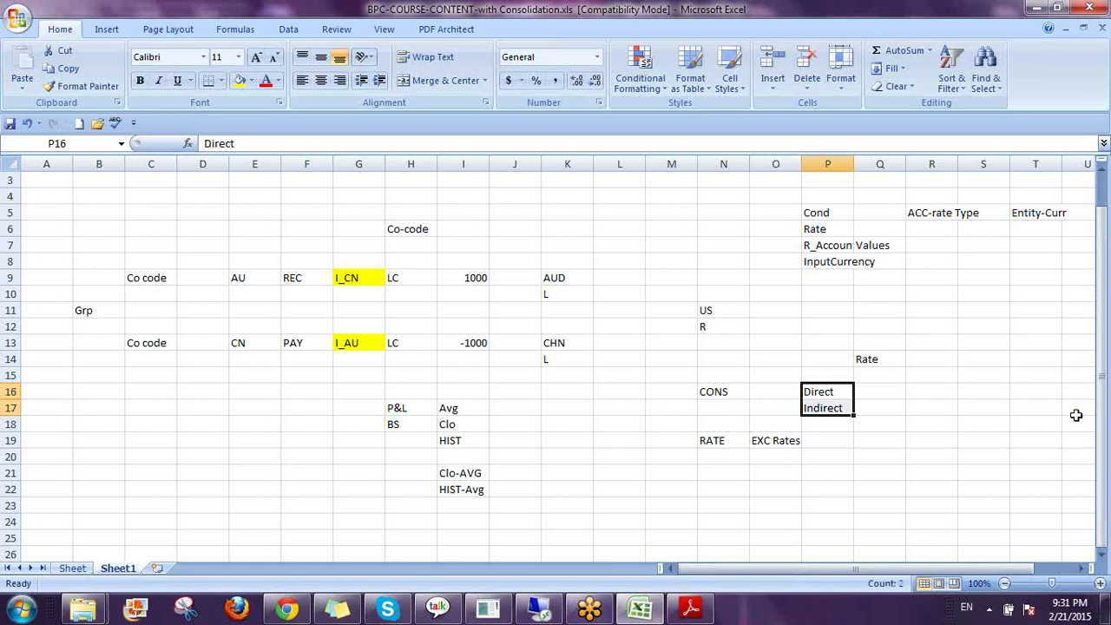
# Step: Switch to the BPC administration session and open the INPUTCURRENCY members to examine their Multiply property
pyautogui.click(541, 610)
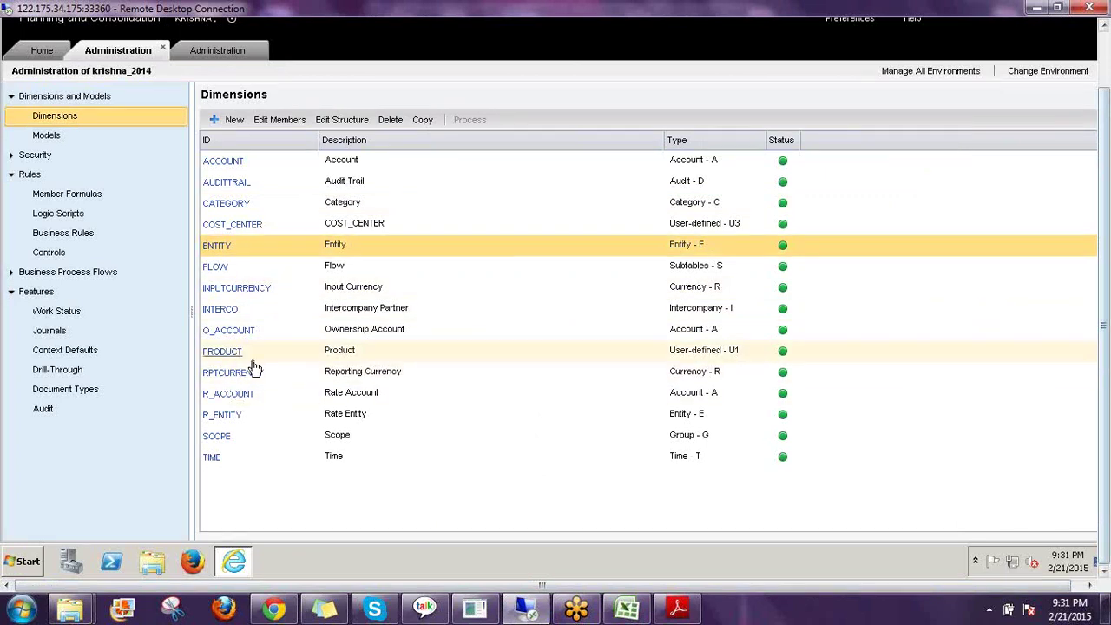
pyautogui.click(256, 317)
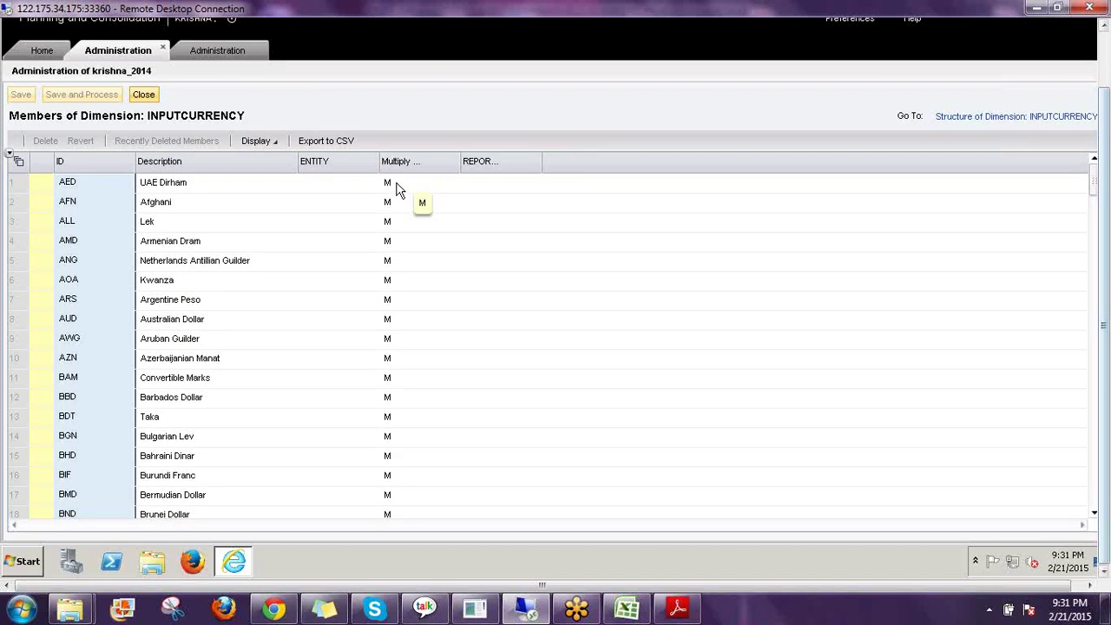
# Step: Compare the Multiply property of AED in the INPUTCURRENCY members with the Direct and Indirect entries in the Excel workbook
pyautogui.click(396, 187)
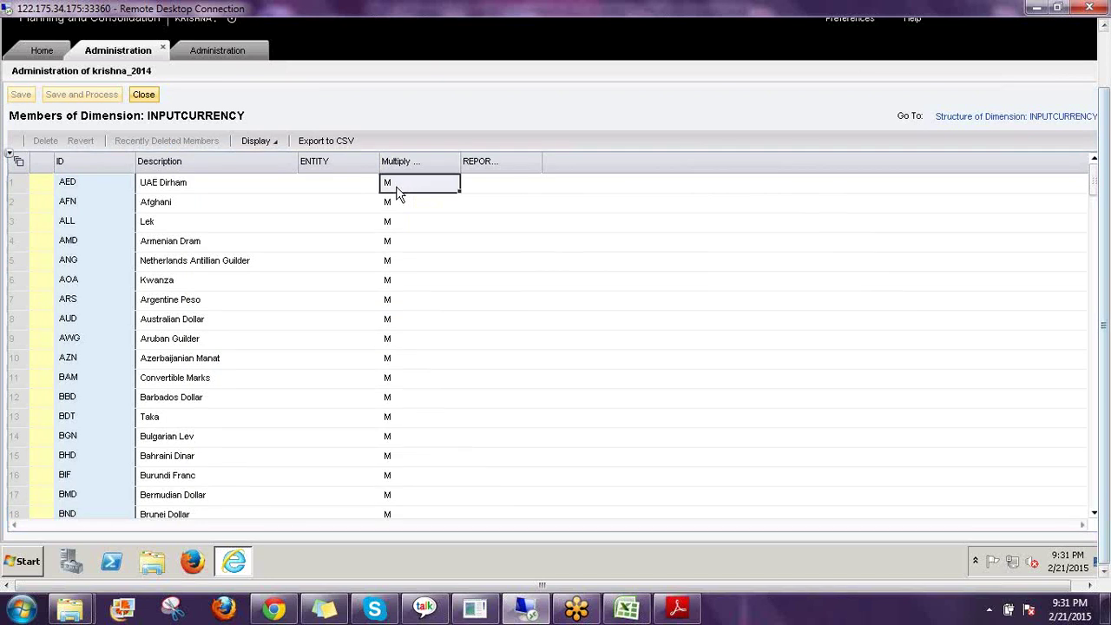
pyautogui.click(635, 613)
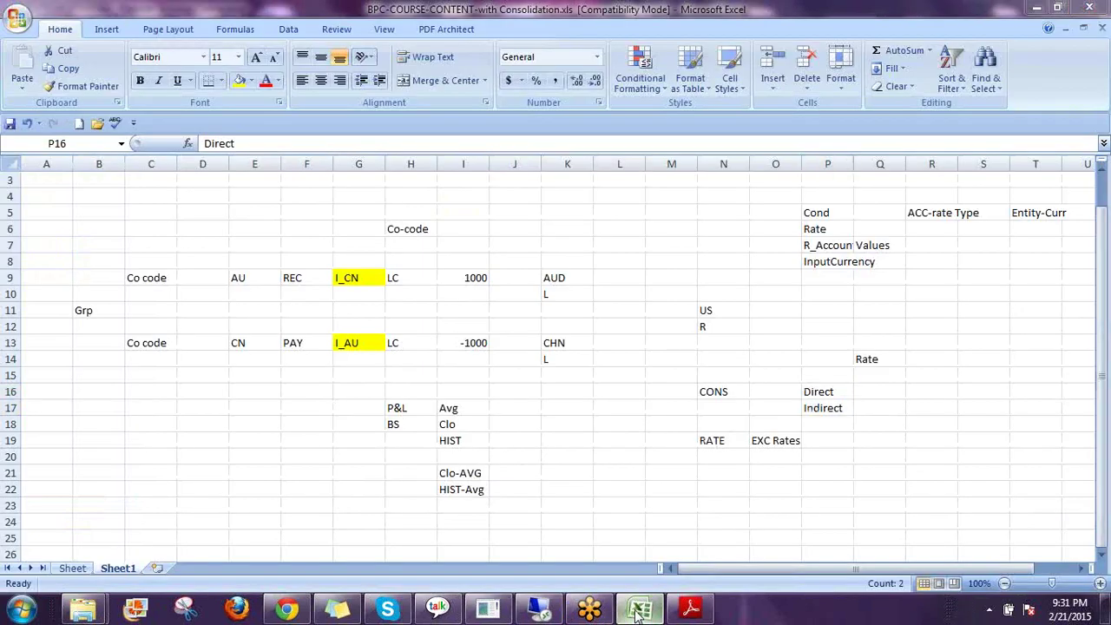
pyautogui.click(638, 613)
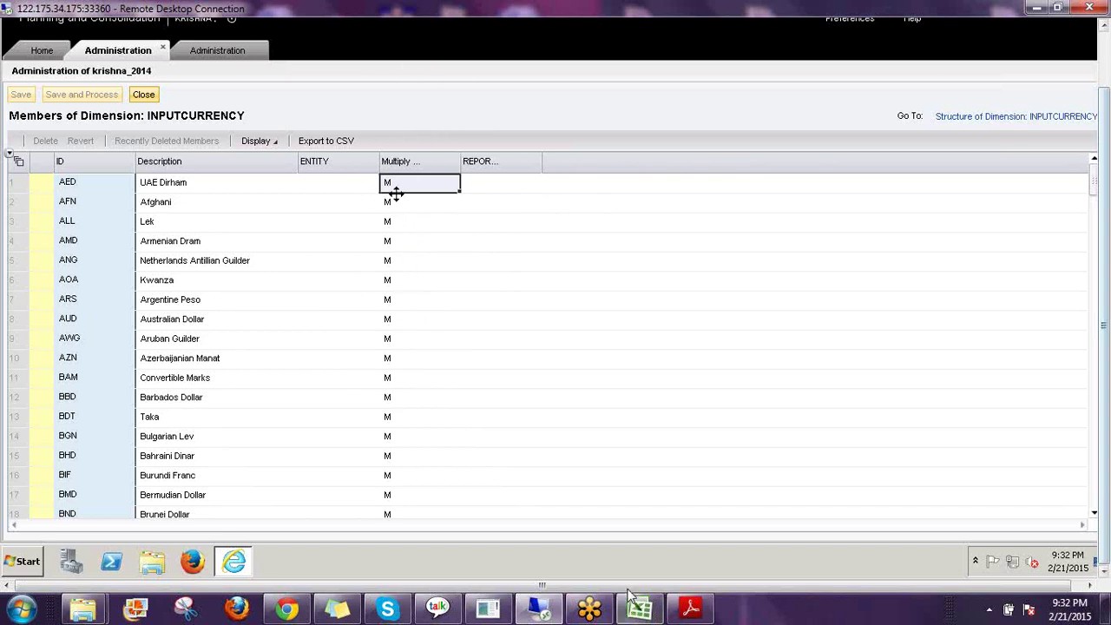
pyautogui.click(642, 611)
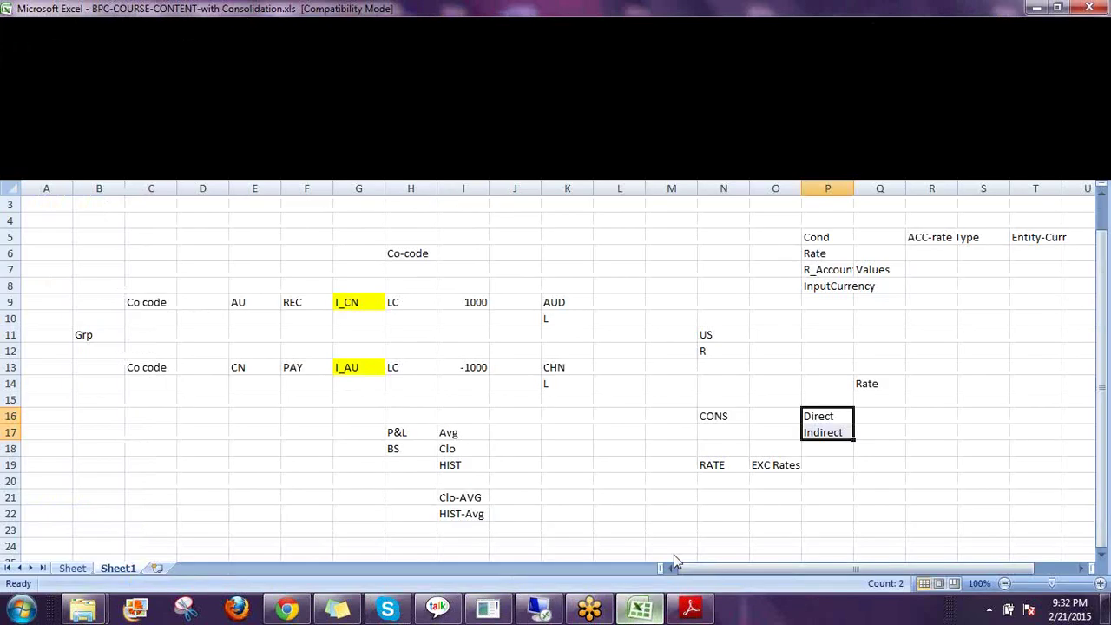
pyautogui.click(639, 612)
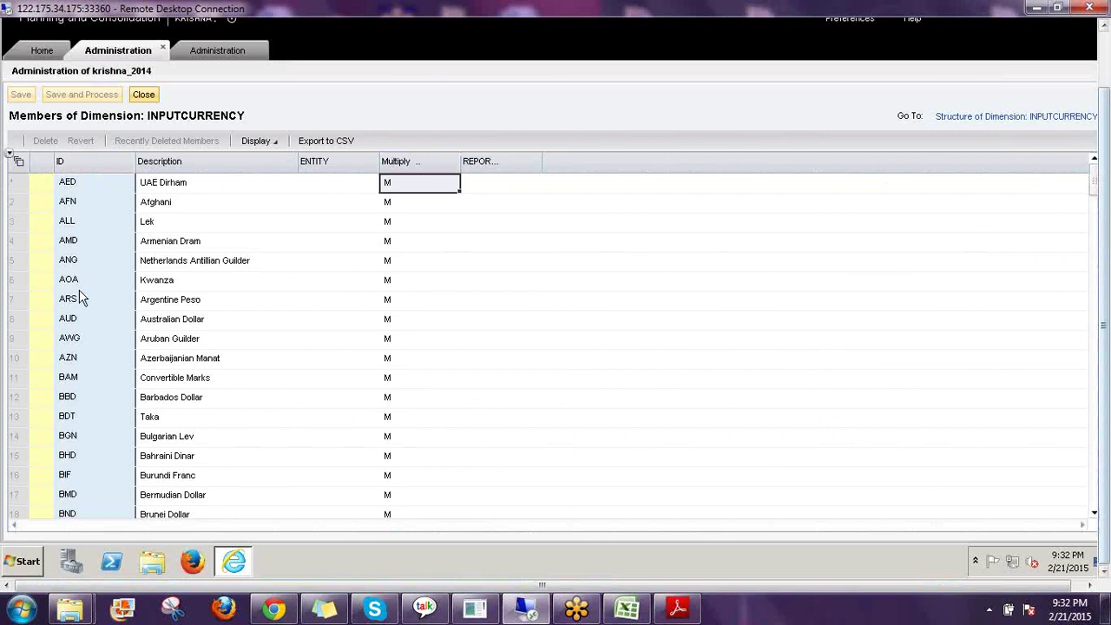
pyautogui.click(627, 608)
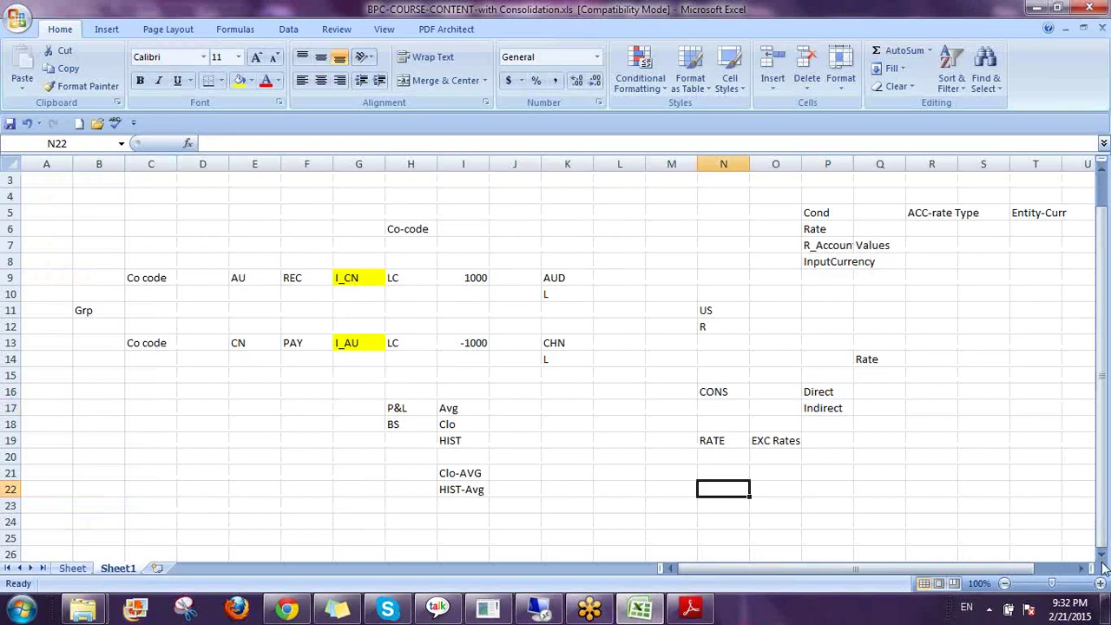
# Step: Enter the label Cuurency in cell N22
pyautogui.write('Cuurency')
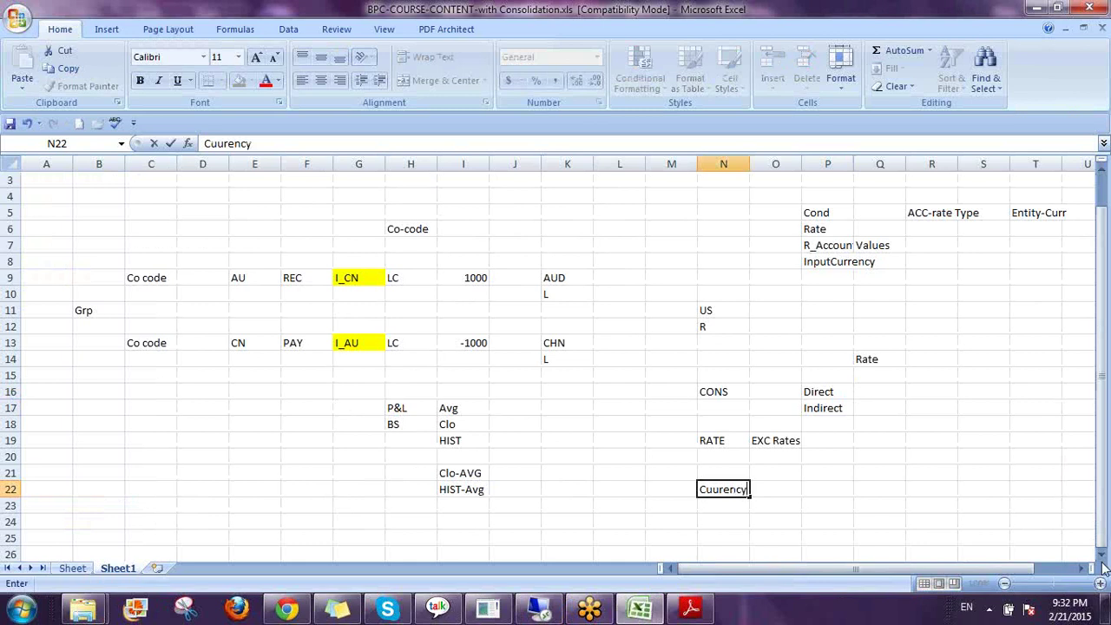
pyautogui.press('Return')
pyautogui.press('Down')
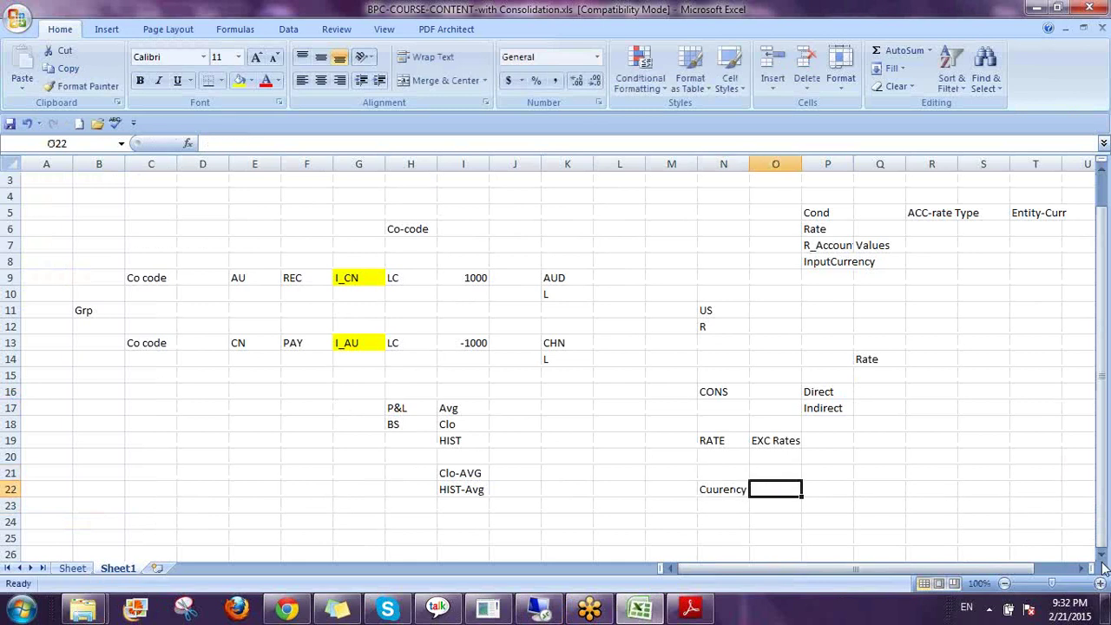
# Step: Enter the rate types Avg, Clo and Hist in cells O22 to O24
pyautogui.write('Avg')
pyautogui.press('Return')
pyautogui.write('Clo')
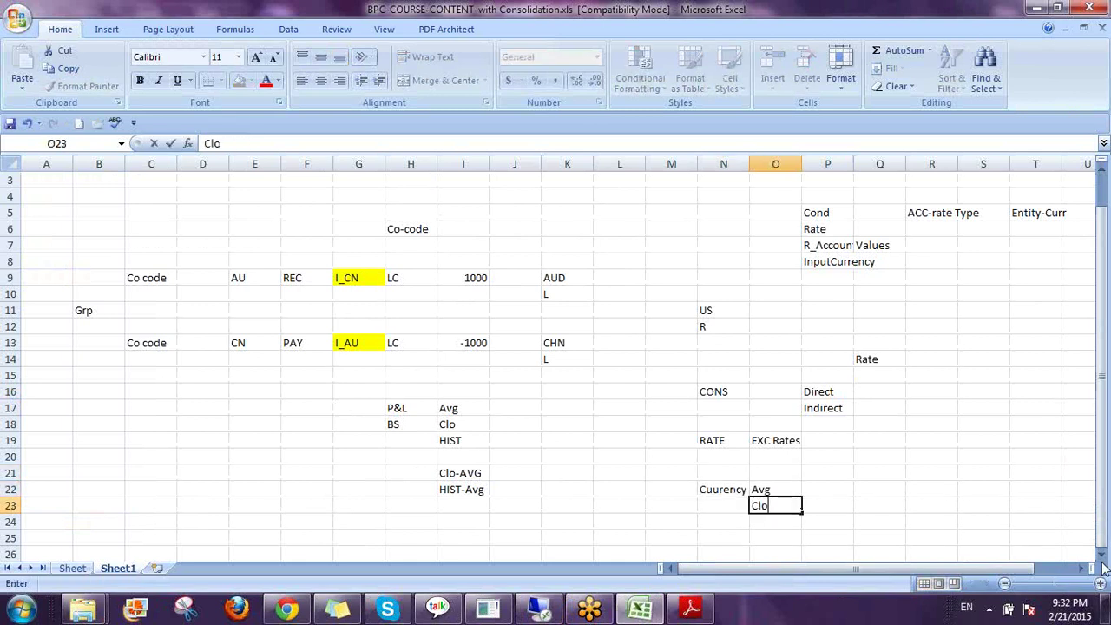
pyautogui.press('Return')
pyautogui.write('Hist')
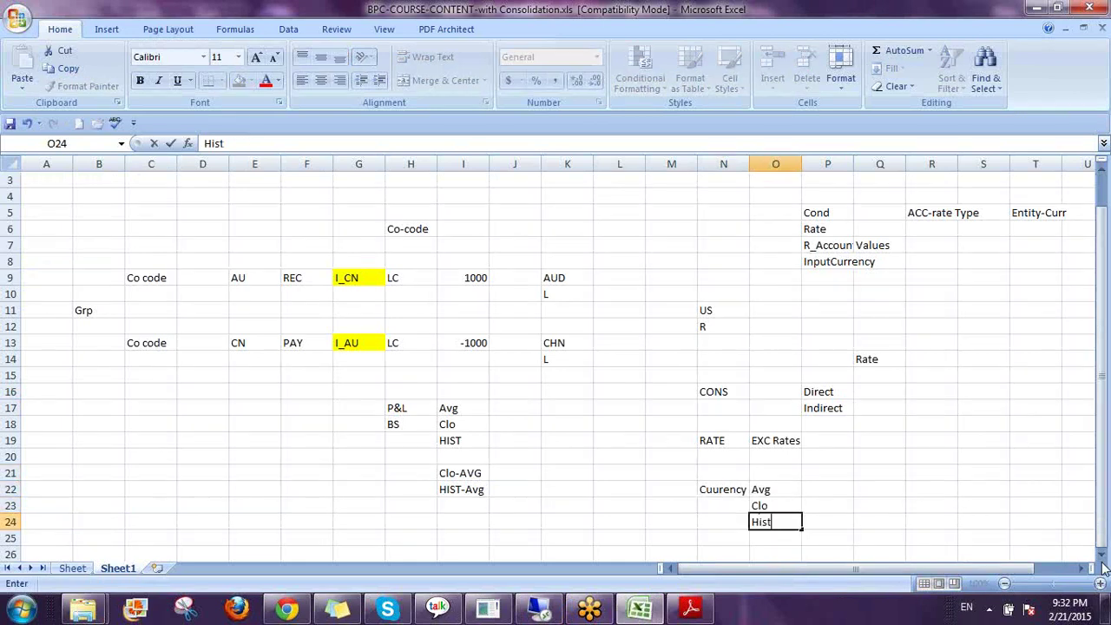
pyautogui.press('Return')
# Step: Replace the label in cell N22 with the currency AUD
pyautogui.press('Up')
pyautogui.press('Up')
pyautogui.press('Up')
pyautogui.press('Left')
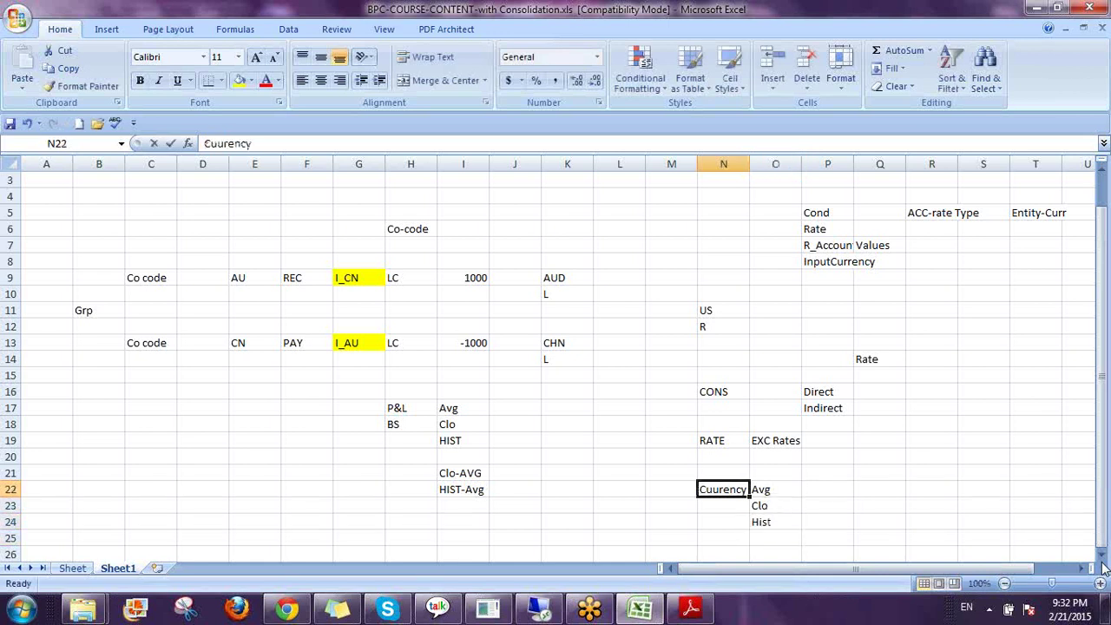
pyautogui.write('AY')
pyautogui.press('BackSpace')
pyautogui.write('UD')
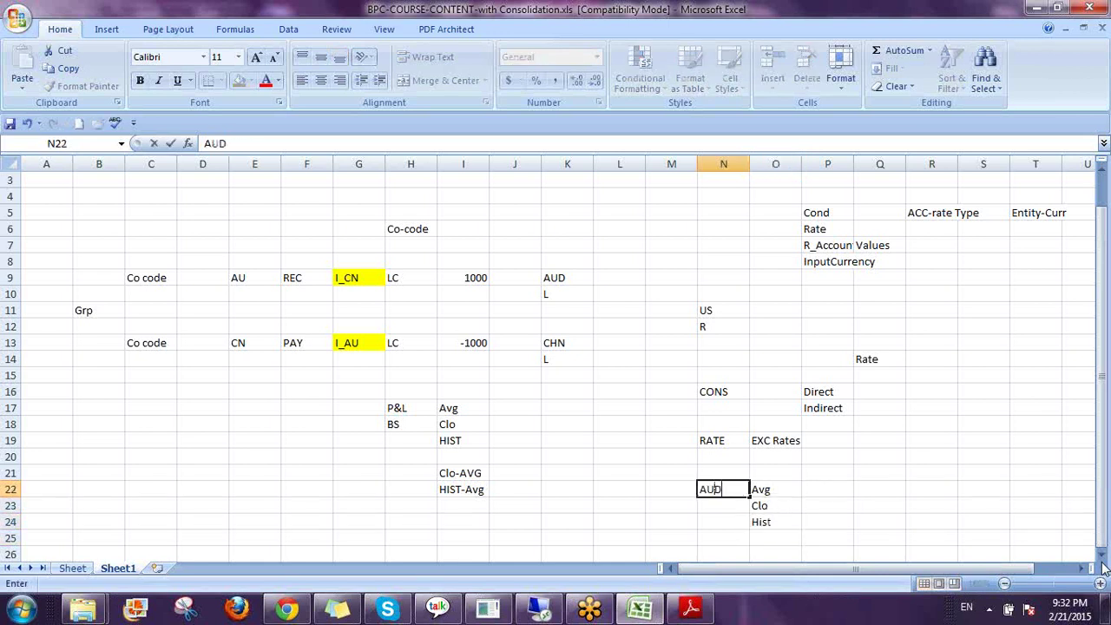
pyautogui.press('Return')
# Step: Enter the label DIERCT in cell M22, beside the AUD currency
pyautogui.press('Up')
pyautogui.press('Left')
pyautogui.press('Left')
pyautogui.press('Right')
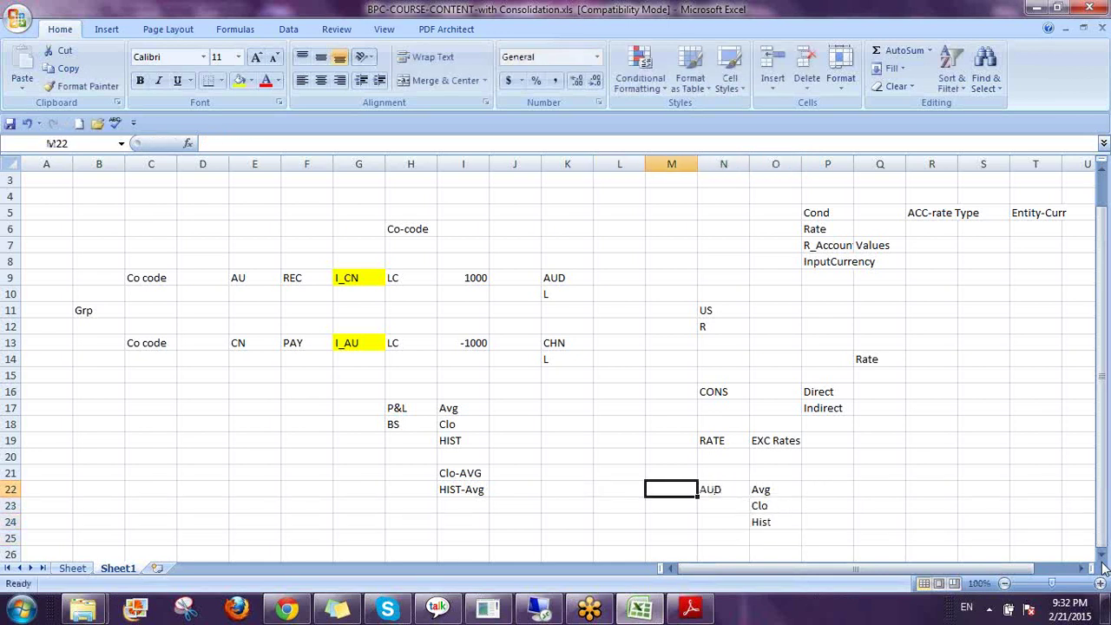
pyautogui.write('DIERCT')
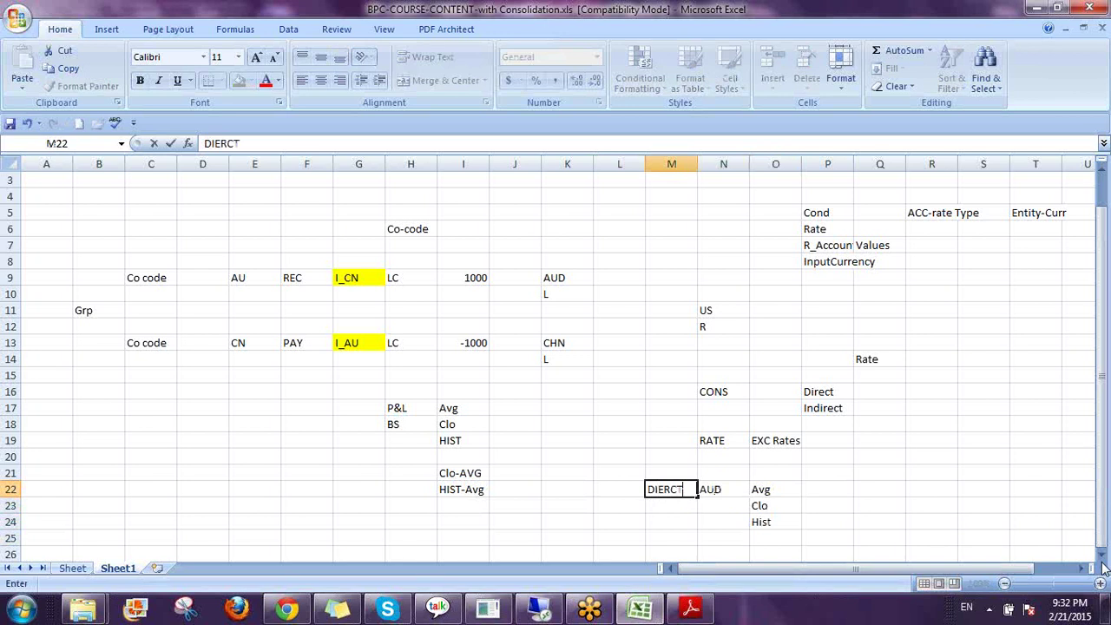
pyautogui.press('Return')
# Step: Enter INDIRECT in cell M25 and the currency CHN in cell N25
pyautogui.press('Down')
pyautogui.press('Down')
pyautogui.press('Down')
pyautogui.press('Down')
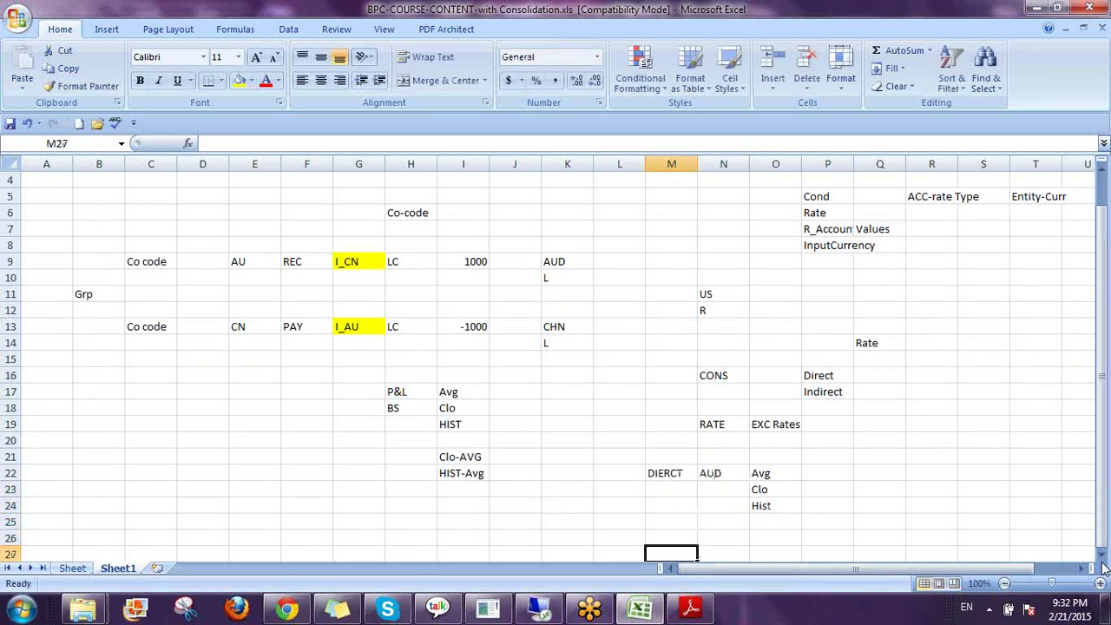
pyautogui.press('Up')
pyautogui.press('Up')
pyautogui.write('INDIRECT')
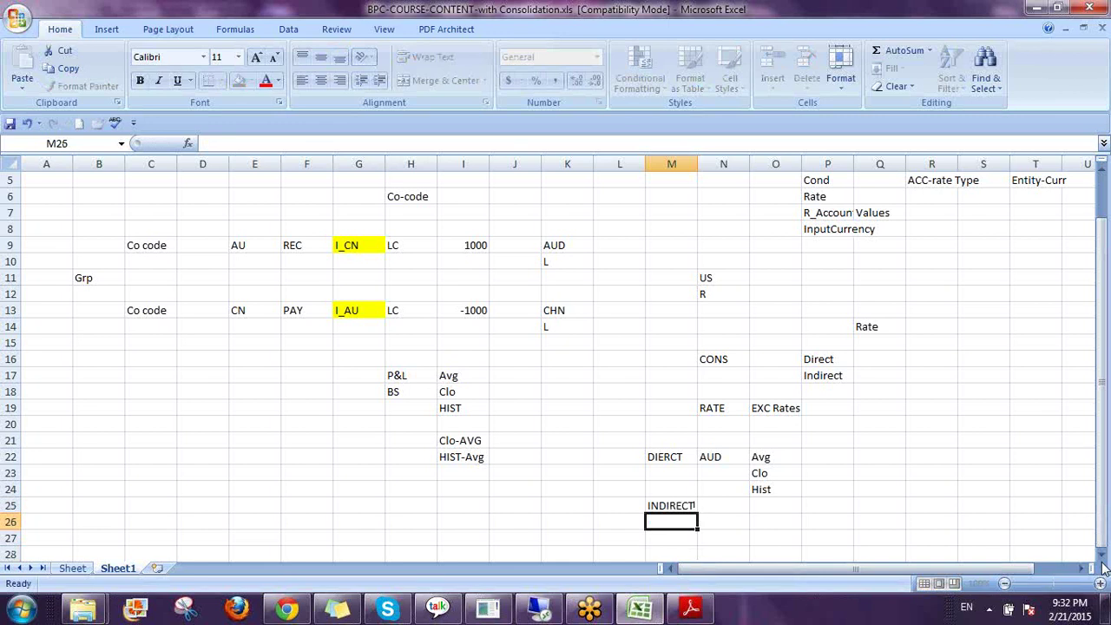
pyautogui.press('Tab')
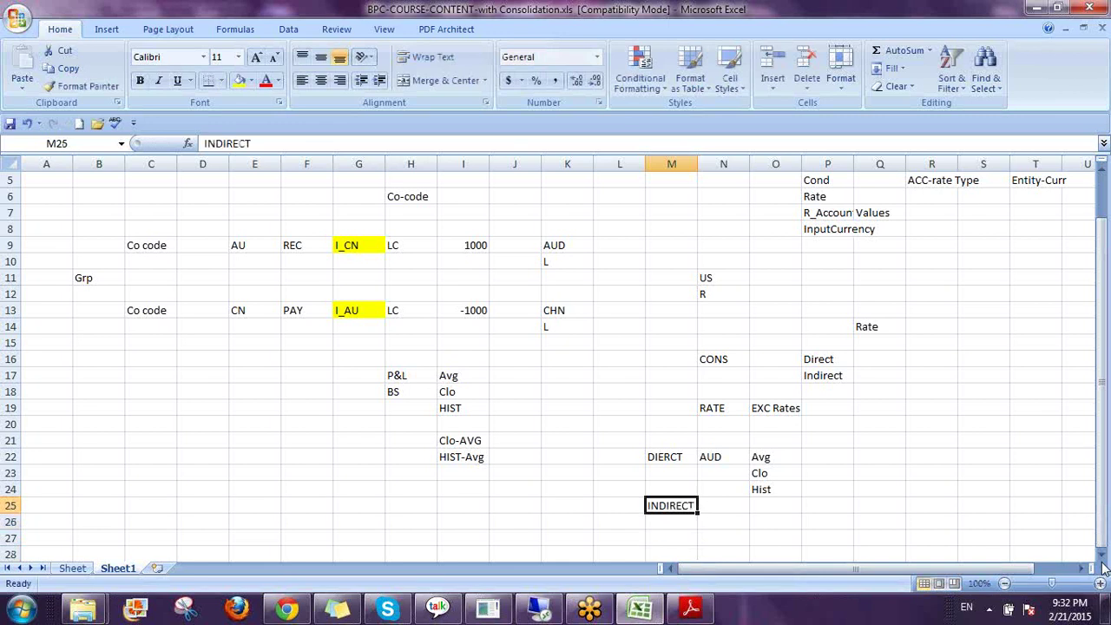
pyautogui.write('CHN')
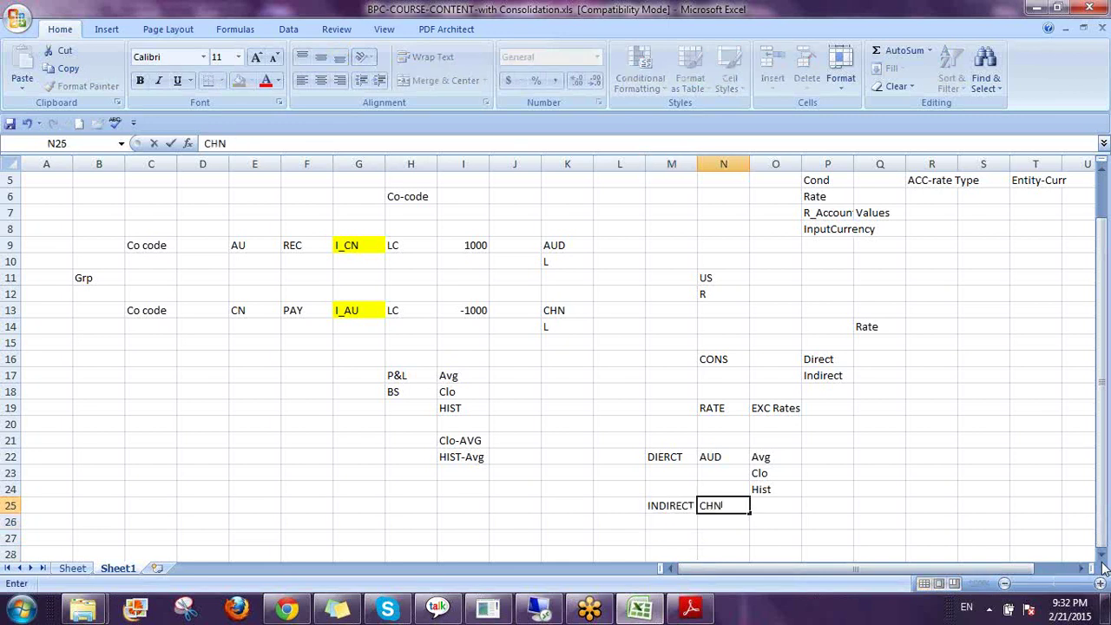
# Step: Copy the rate types Avg, Clo and Hist from O22:O24 to O25:O27 for CHN
pyautogui.moveTo(764, 457); pyautogui.dragTo(764, 490)
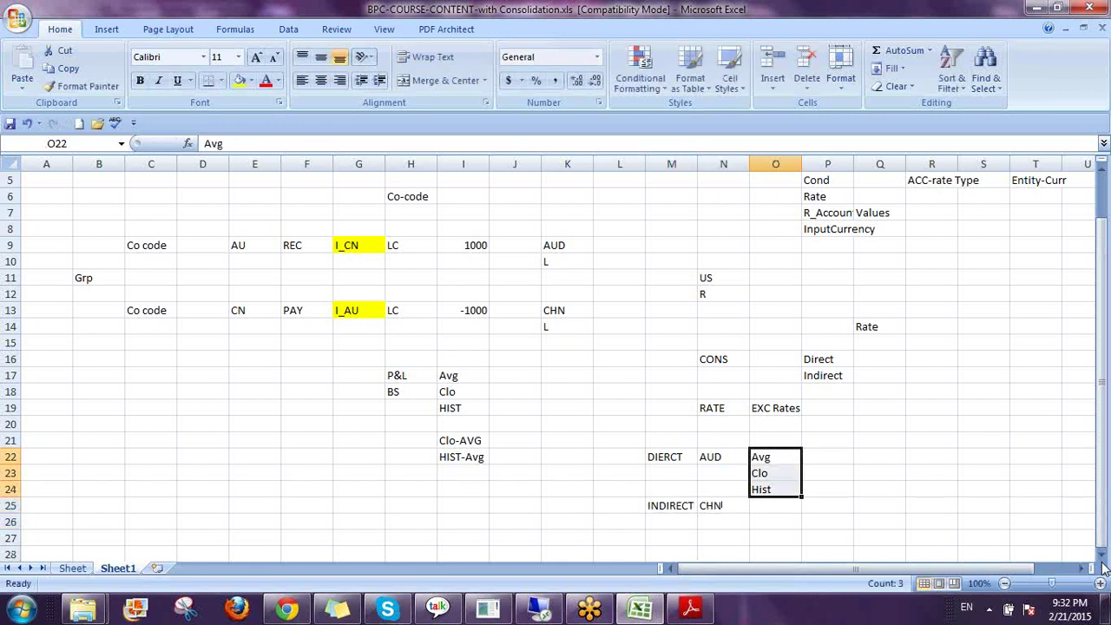
pyautogui.hotkey('ctrl', 'c')
pyautogui.press('Down')
pyautogui.press('Down')
pyautogui.press('Down')
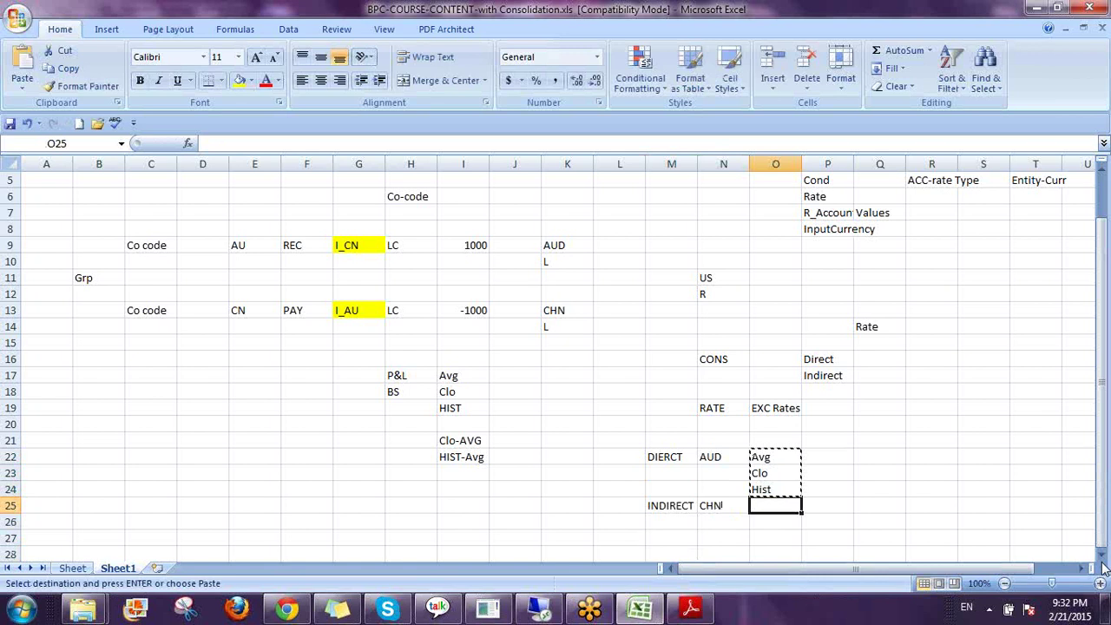
pyautogui.press('Return')
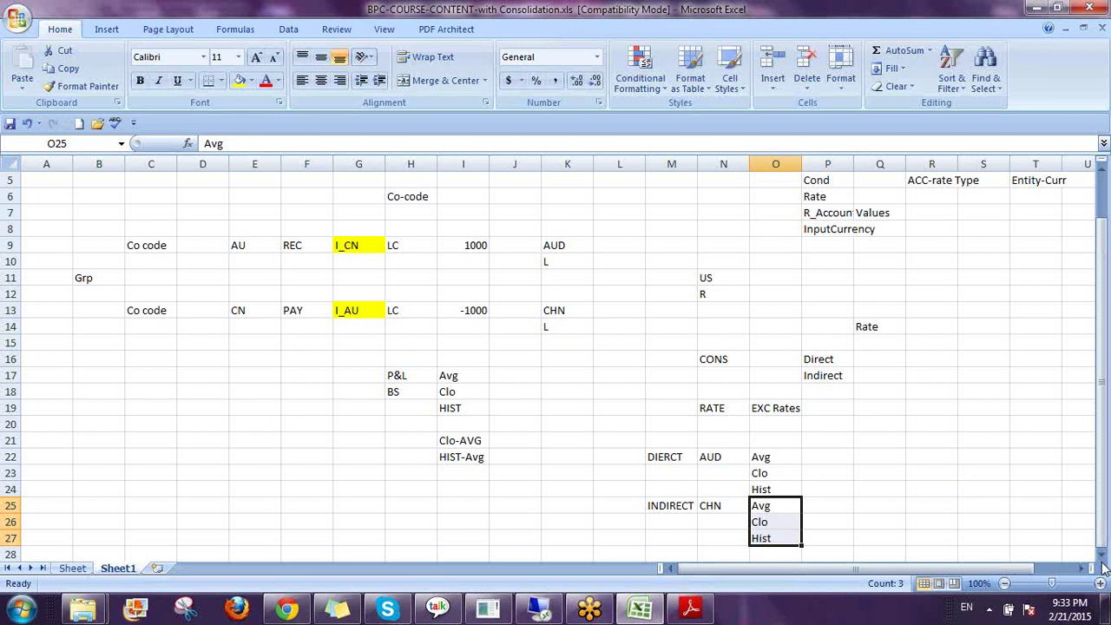
# Step: Trace the LC entry of the AU company code row to the AUD currency in the rate list
pyautogui.click(778, 469)
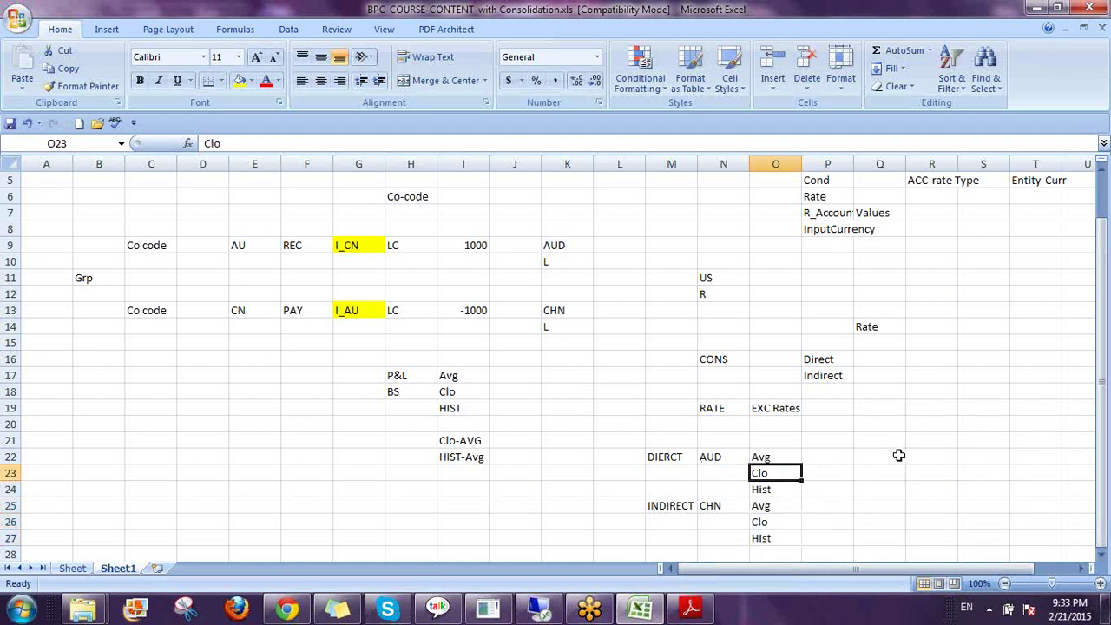
pyautogui.scroll(-2, 898, 454)
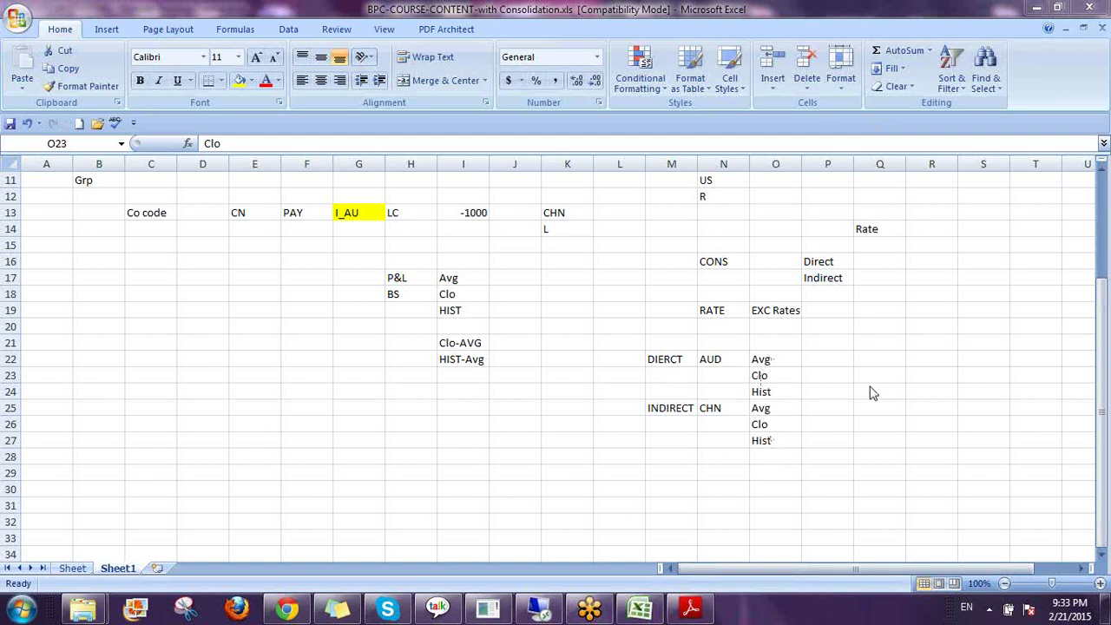
pyautogui.scroll(2, 871, 411)
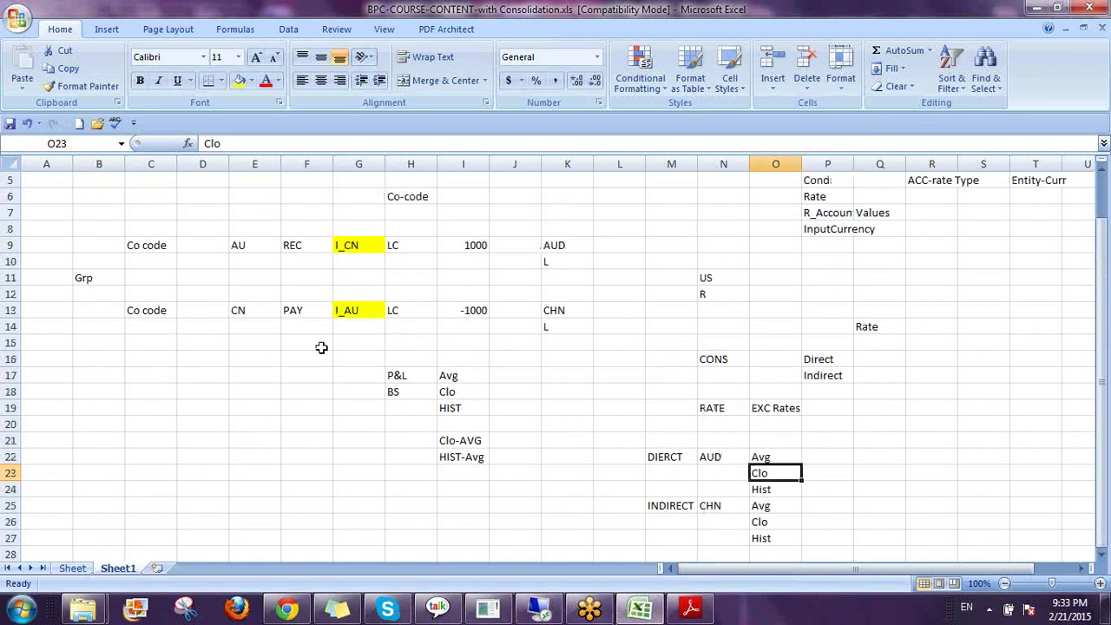
pyautogui.click(395, 246)
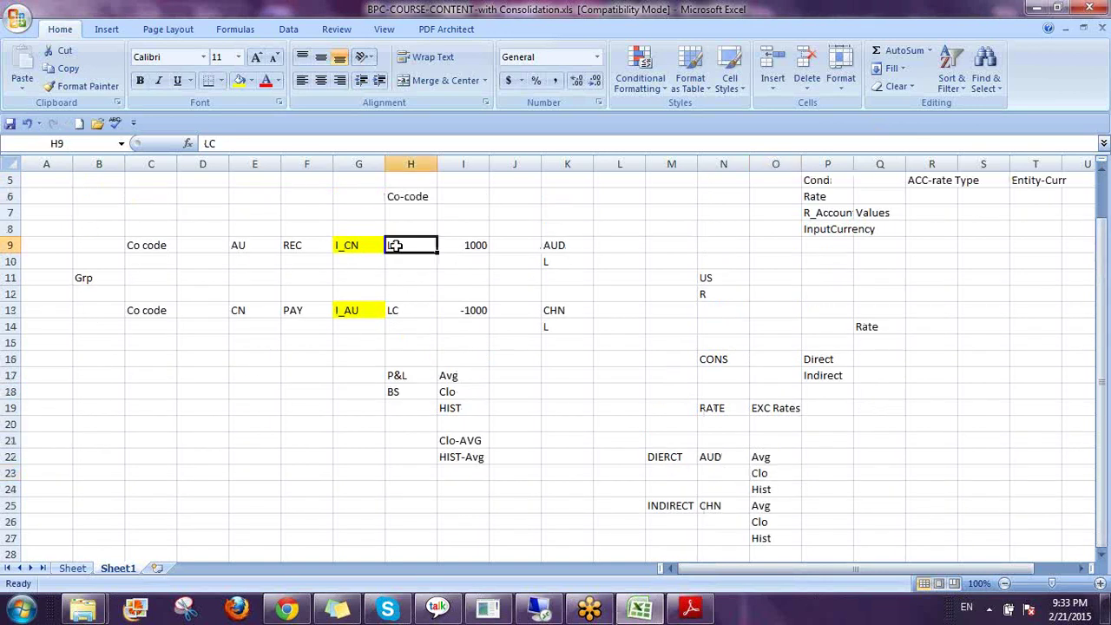
pyautogui.click(713, 456)
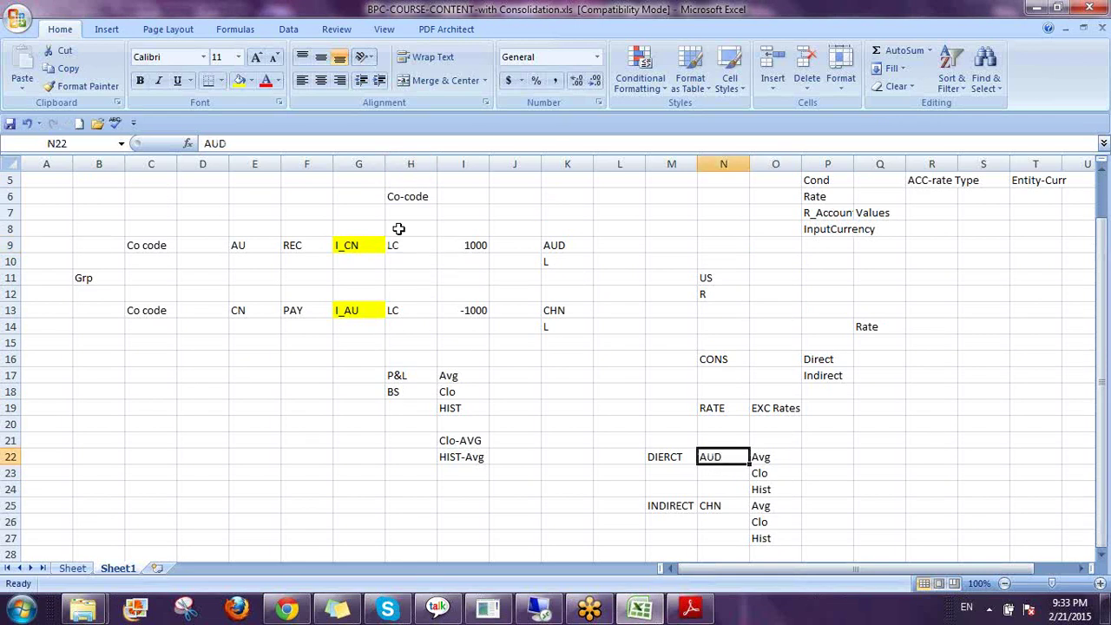
# Step: Enter the account BS110 in cell D9 of the AU company code row and select it
pyautogui.click(202, 245)
pyautogui.press('F2')
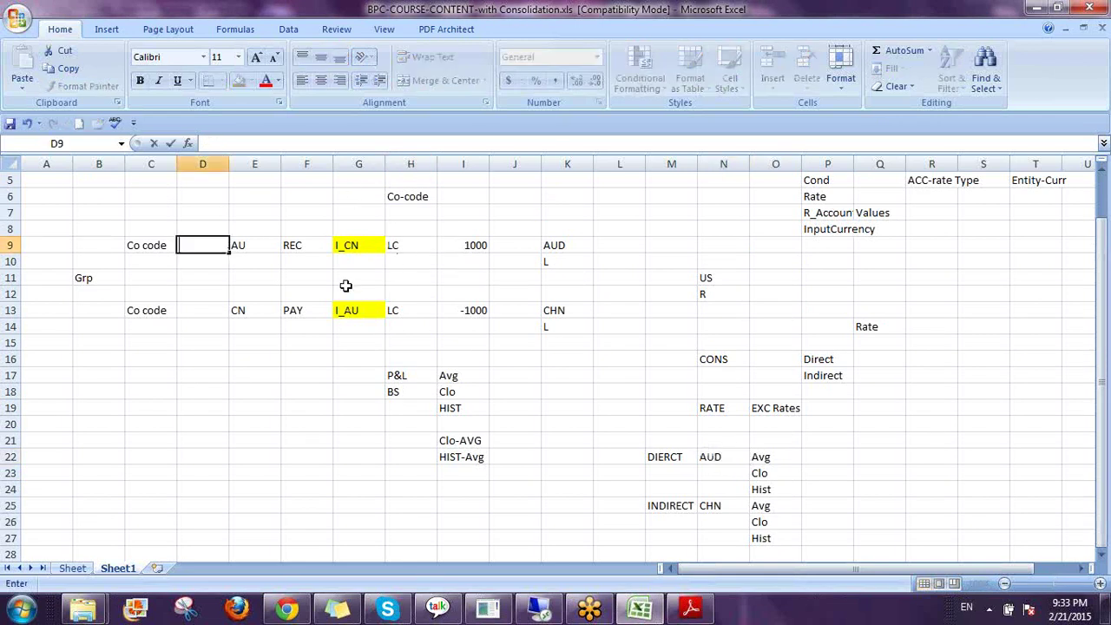
pyautogui.write('BS110')
pyautogui.press('Return')
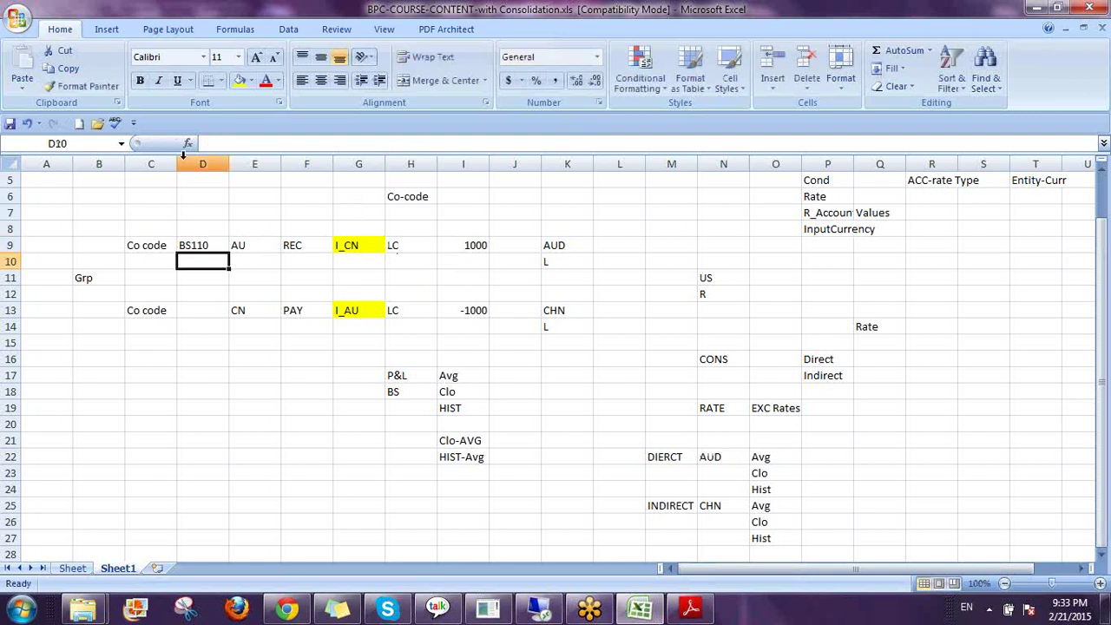
pyautogui.click(213, 245)
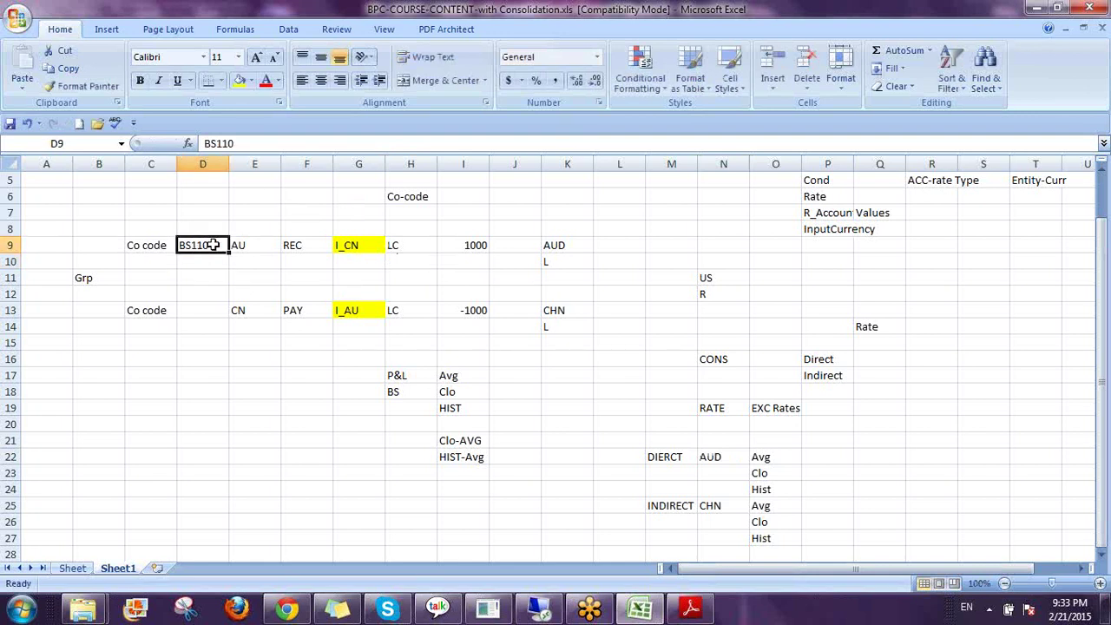
# Step: Enter the AUD rates 1.2 for Avg in cell P22 and 1.5 for Clo in cell P23
pyautogui.click(773, 457)
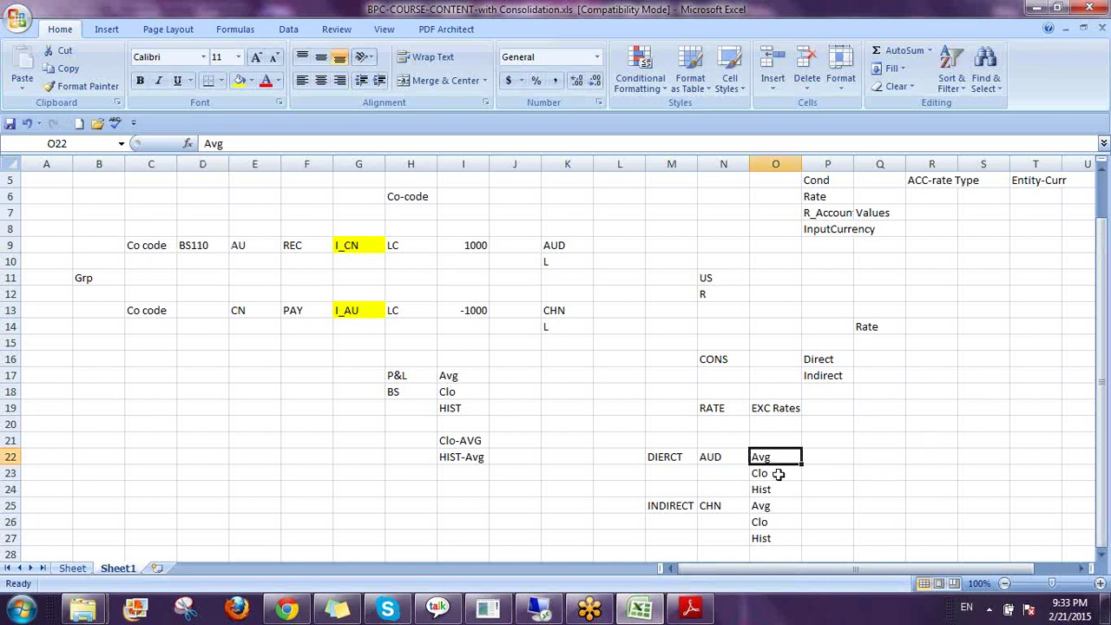
pyautogui.click(774, 473)
pyautogui.click(827, 455)
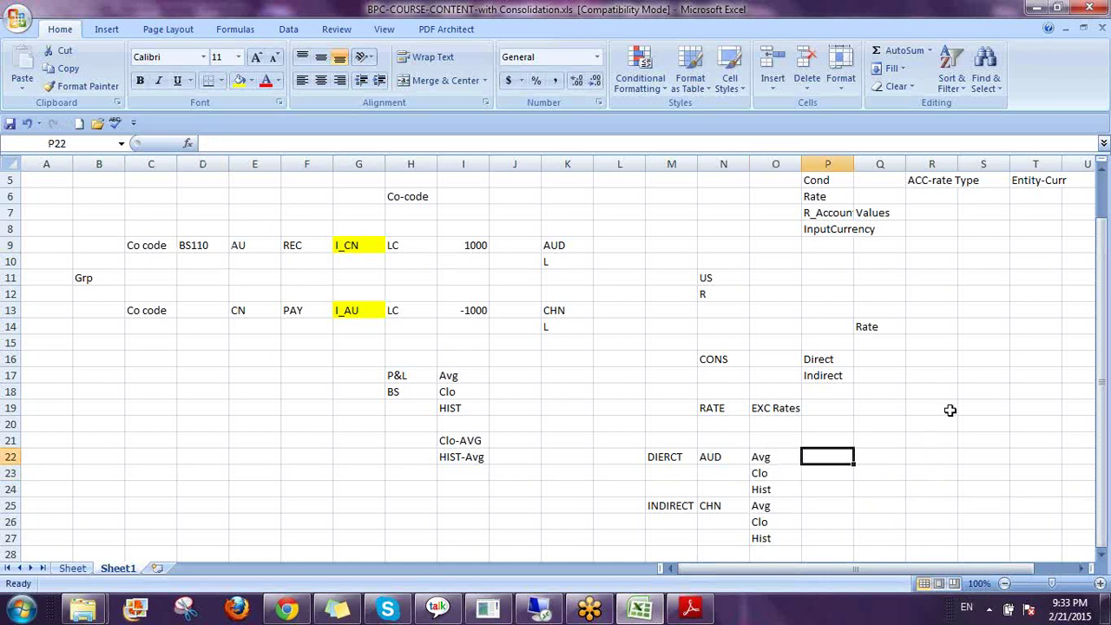
pyautogui.write('1.2')
pyautogui.press('BackSpace')
pyautogui.write('2')
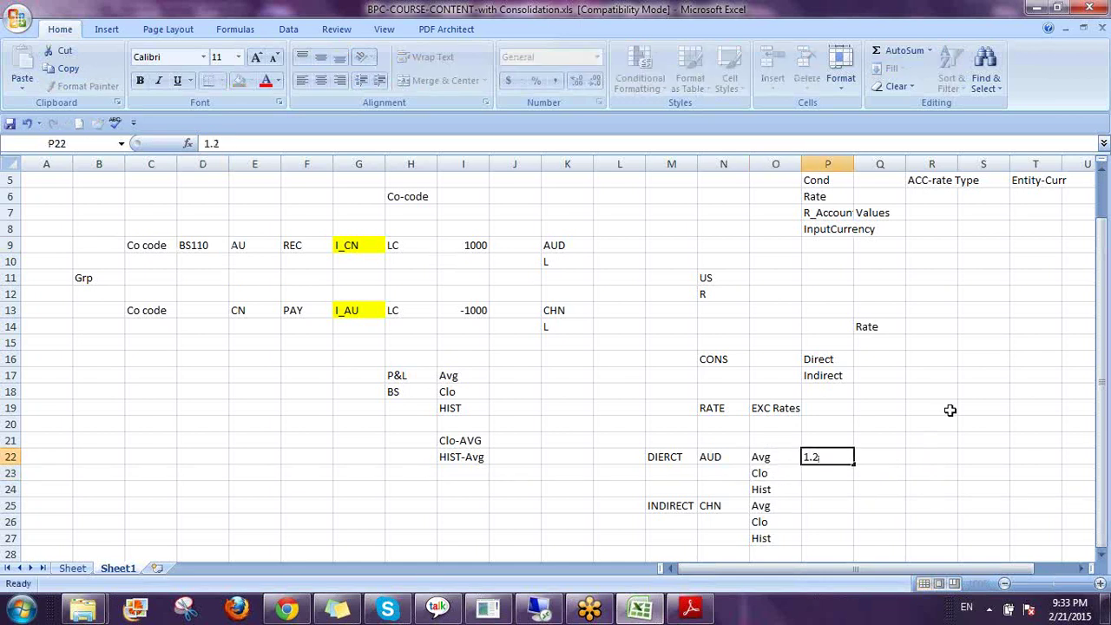
pyautogui.press('Return')
pyautogui.write('1.5')
pyautogui.press('Return')
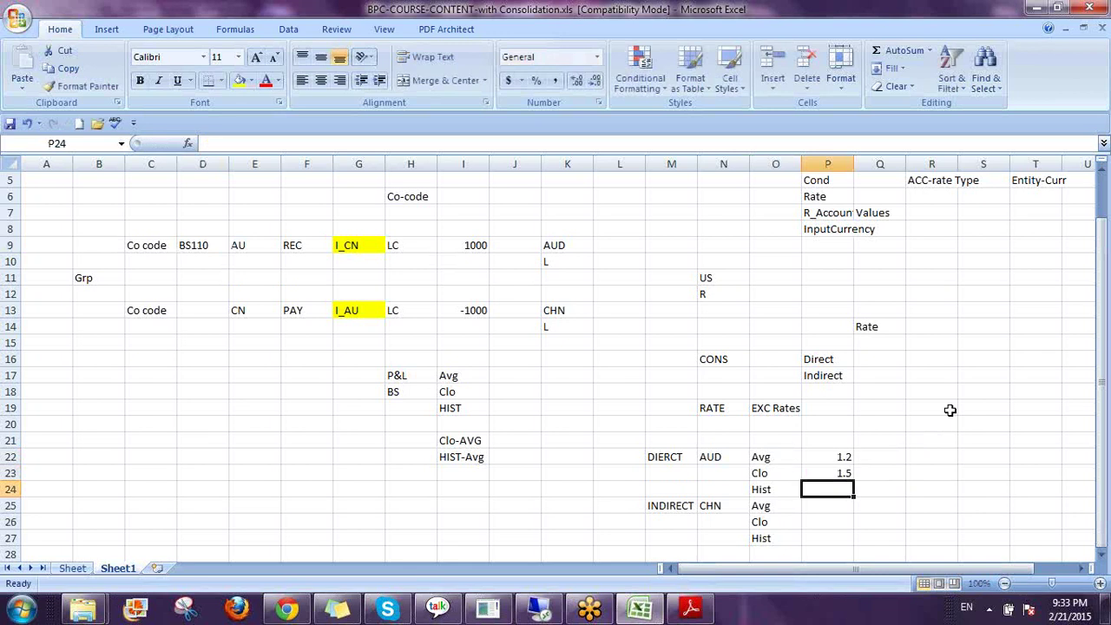
# Step: Enter 1 in cell O20 and the exchange rate 1.2 in cell P20, below the EXC Rates heading
pyautogui.press('Up')
pyautogui.press('Up')
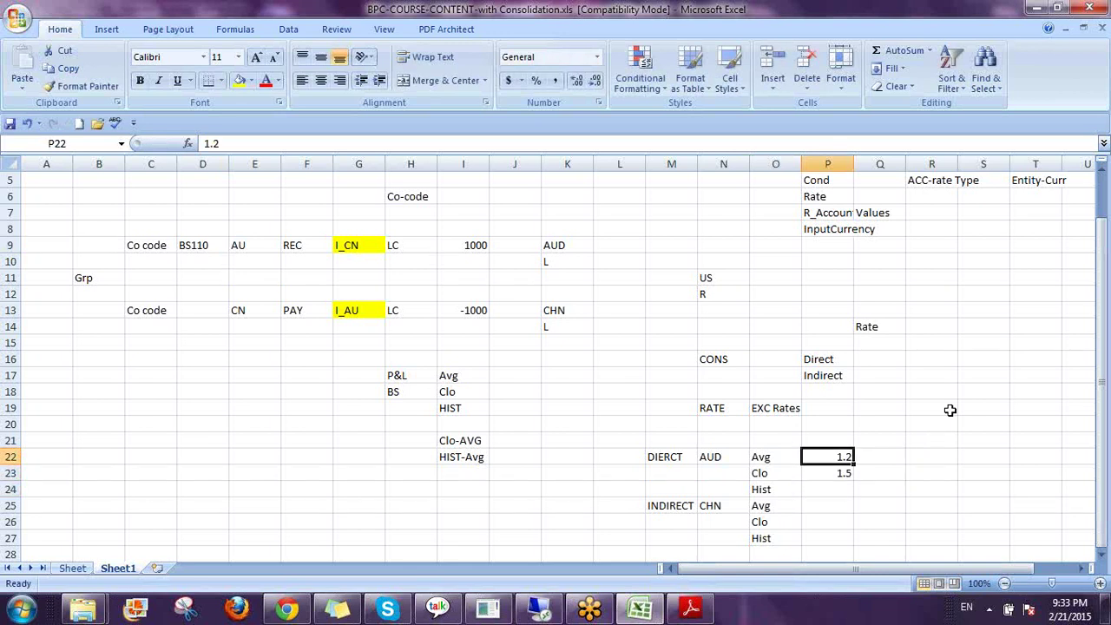
pyautogui.press('Up')
pyautogui.press('Left')
pyautogui.press('Up')
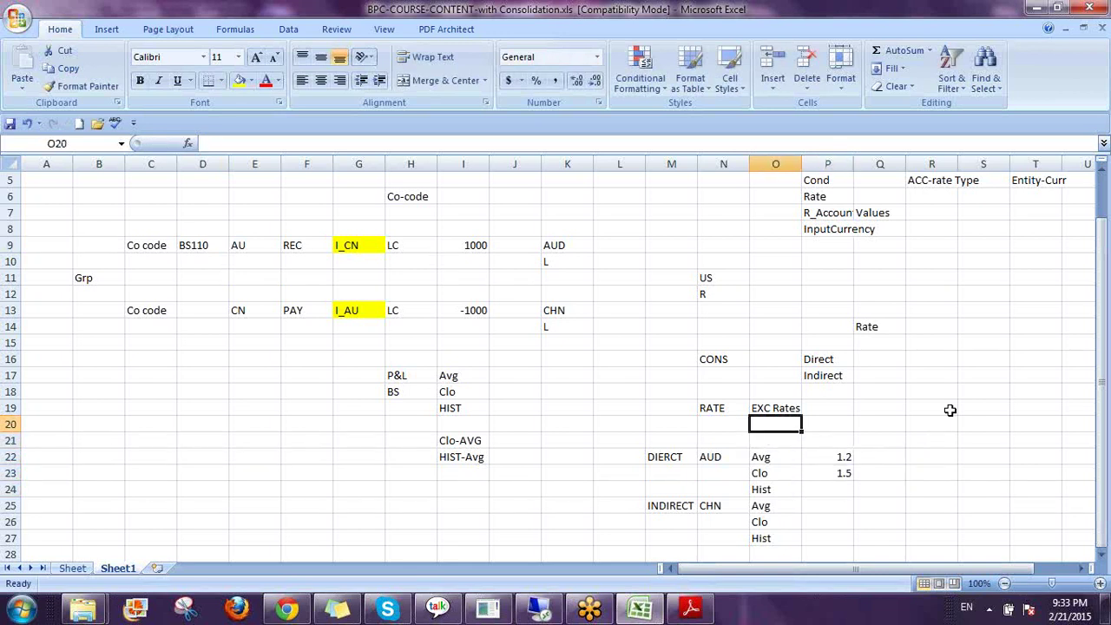
pyautogui.write('1')
pyautogui.press('Tab')
pyautogui.write('1')
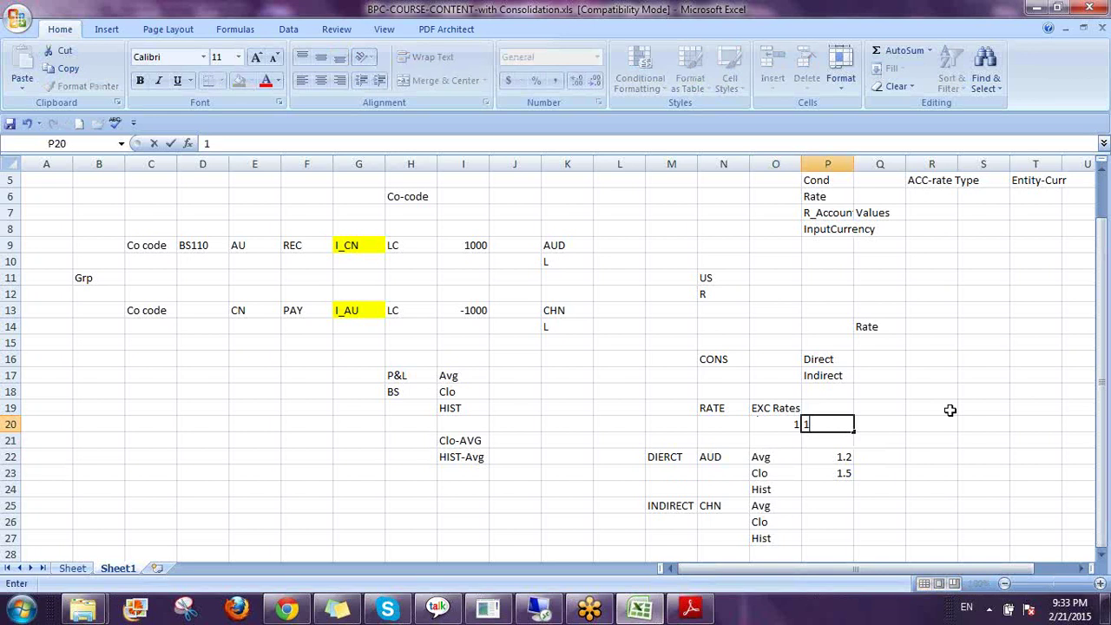
pyautogui.write('.2')
pyautogui.press('Return')
pyautogui.press('Up')
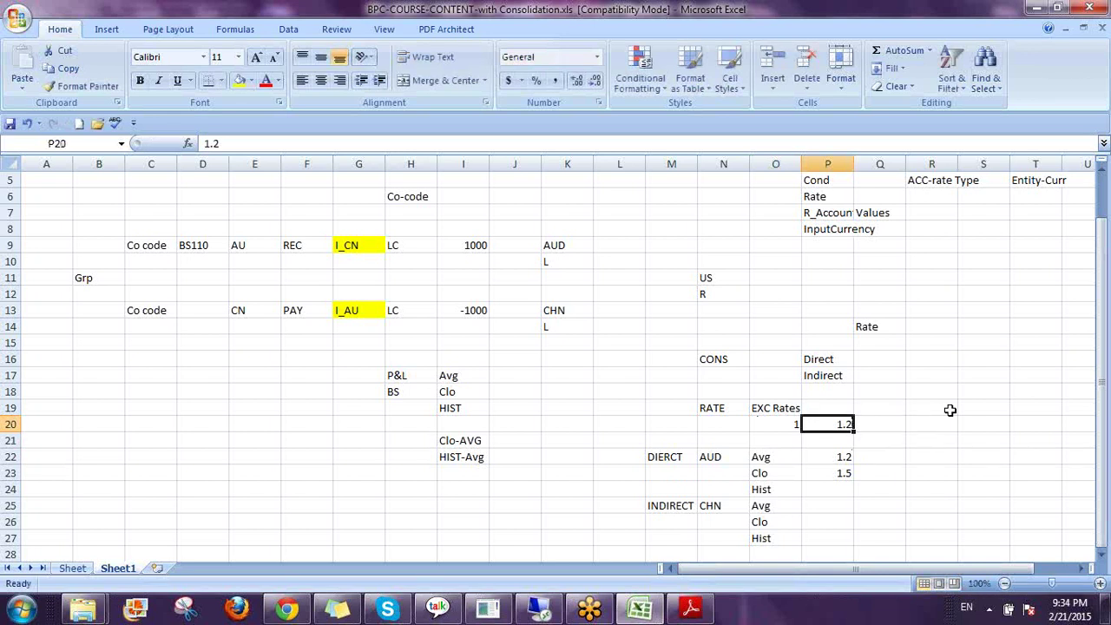
pyautogui.press('Right')
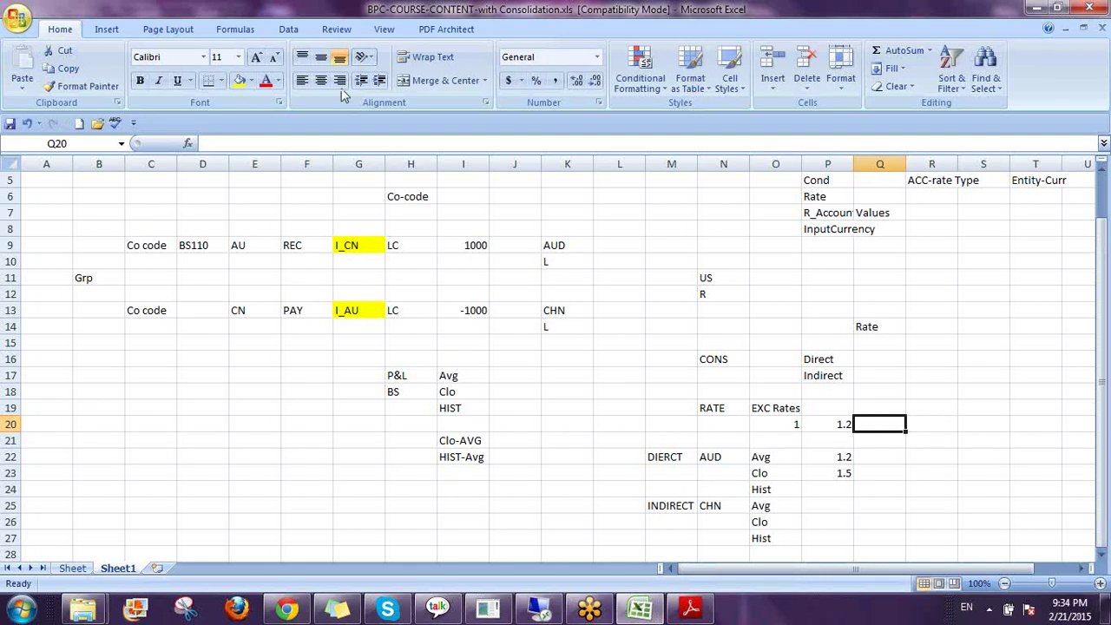
# Step: Select the BS110 account cell, check AFN's Multiply property among the INPUTCURRENCY members in the remote session, and return to the Excel workbook
pyautogui.click(201, 244)
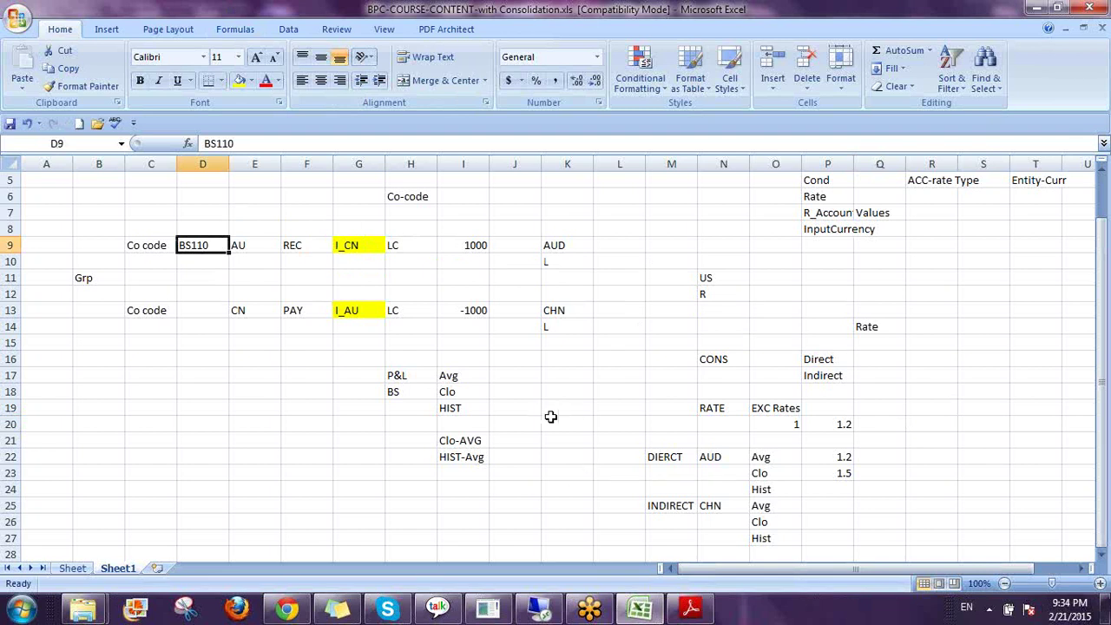
pyautogui.click(538, 611)
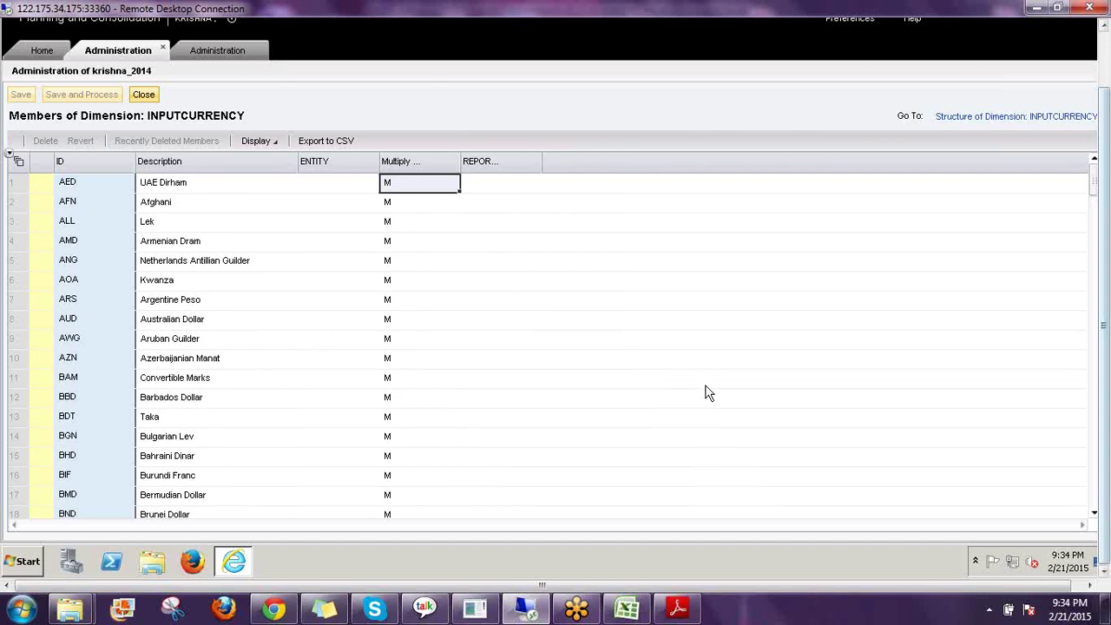
pyautogui.click(395, 206)
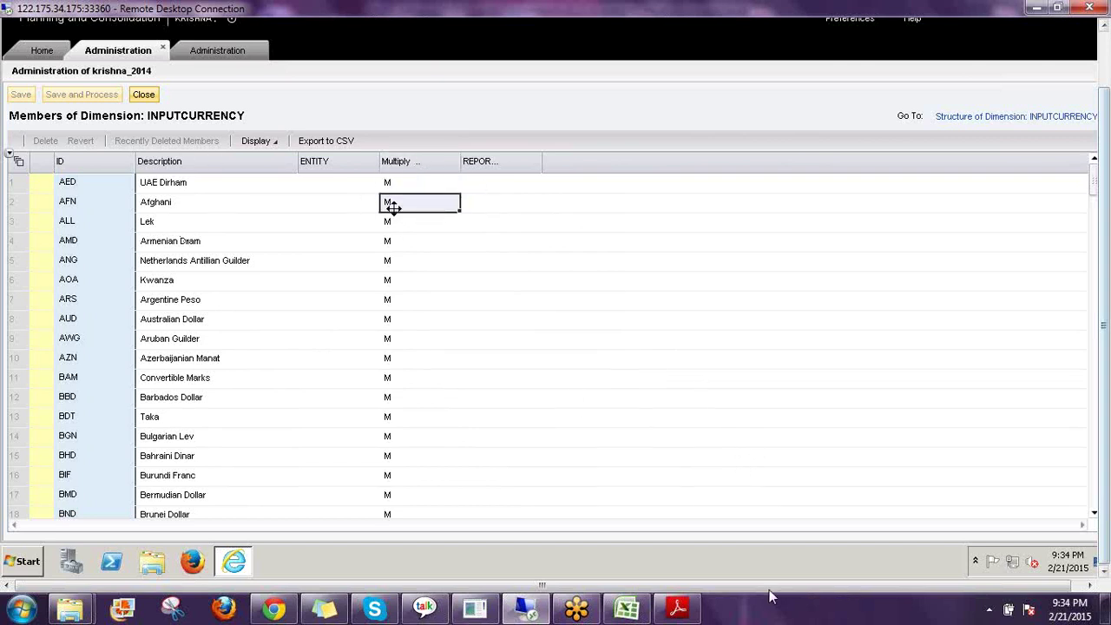
pyautogui.click(627, 608)
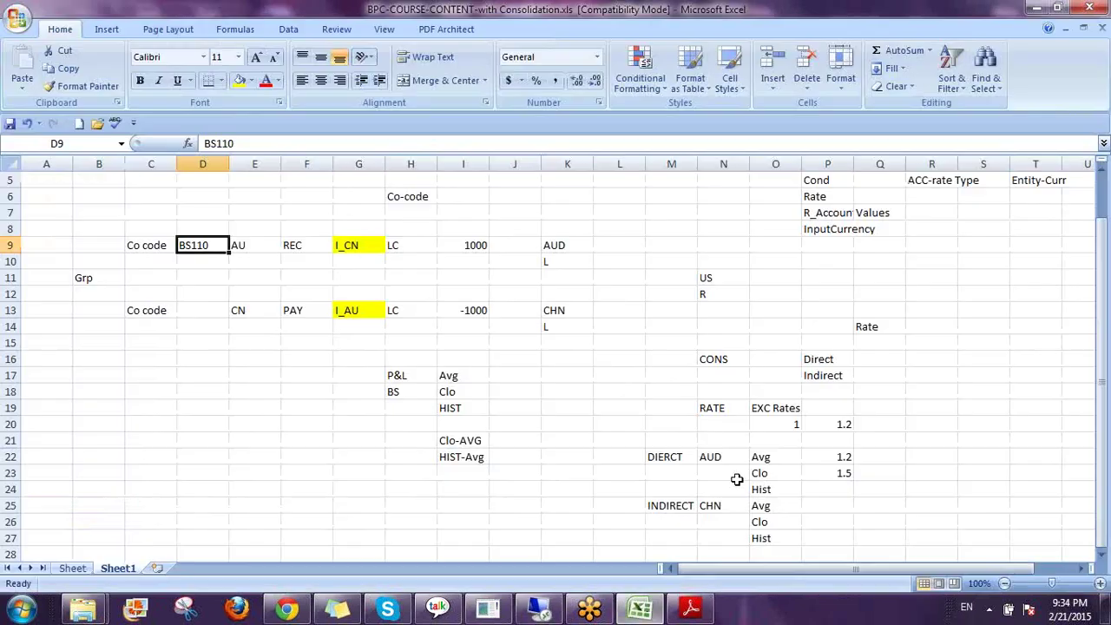
# Step: Fill the DIERCT to INDIRECT cells in column M with yellow and enter M?D in cell L22
pyautogui.moveTo(668, 459); pyautogui.dragTo(672, 509)
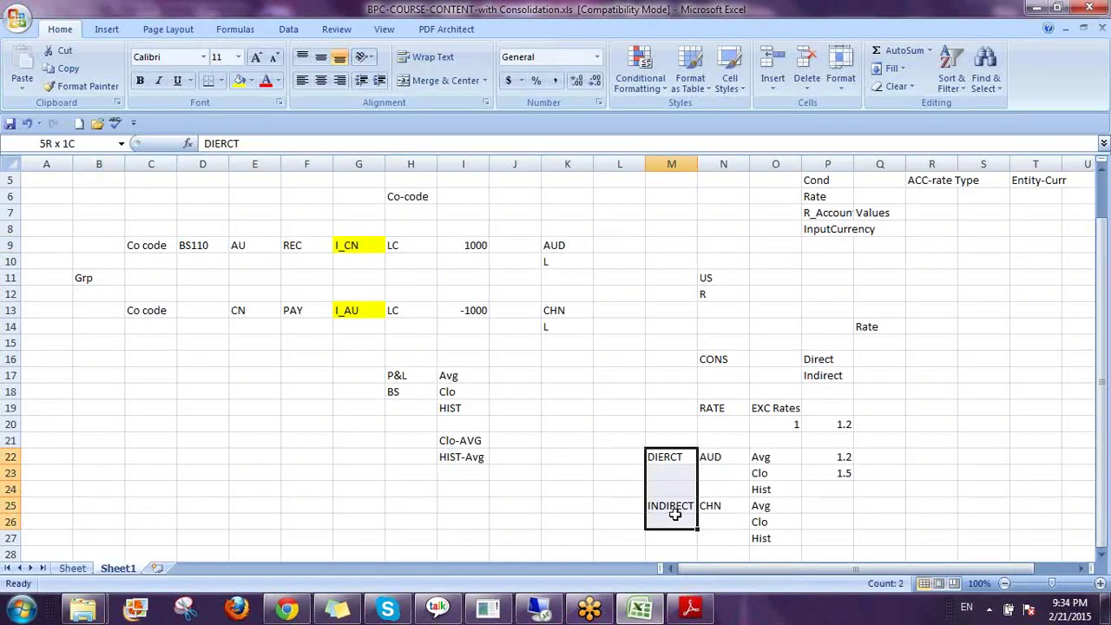
pyautogui.click(240, 80)
pyautogui.click(613, 459)
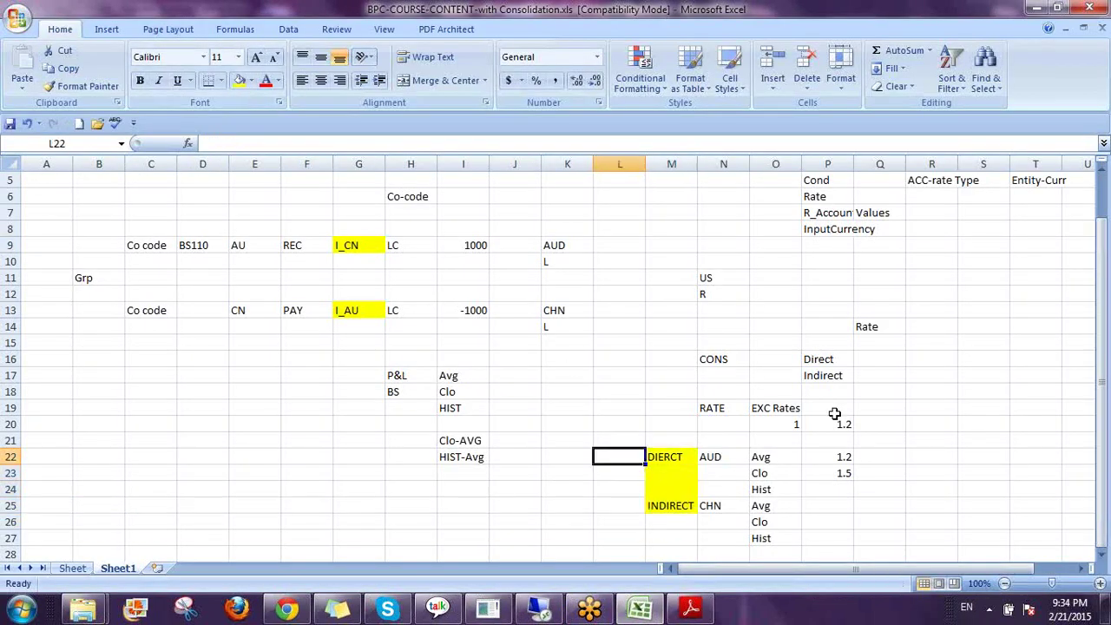
pyautogui.write('MTD')
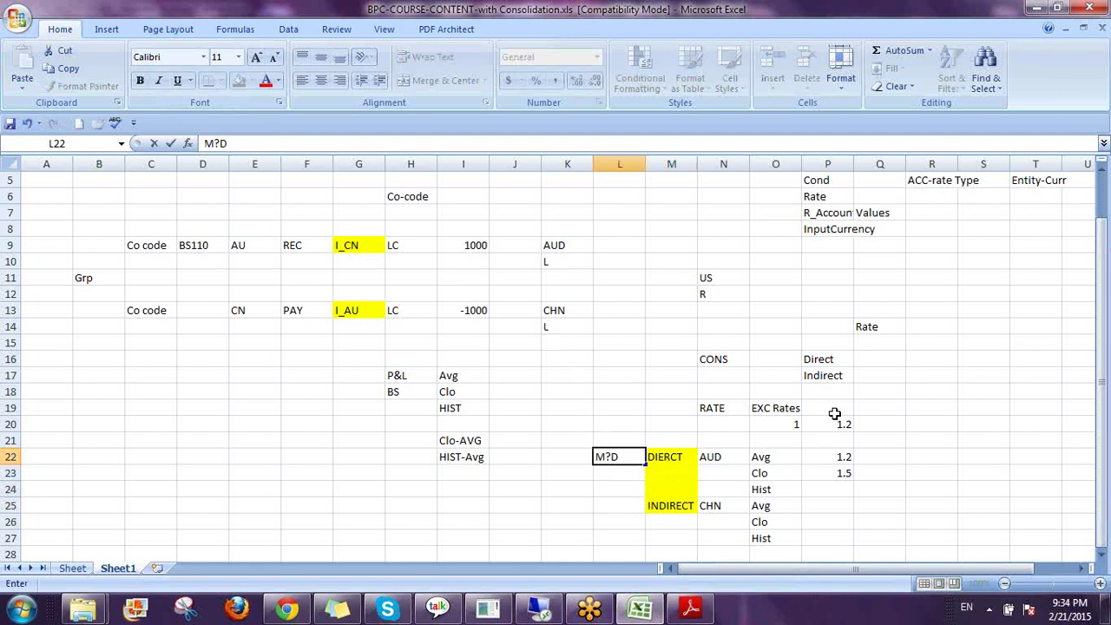
pyautogui.press('Return')
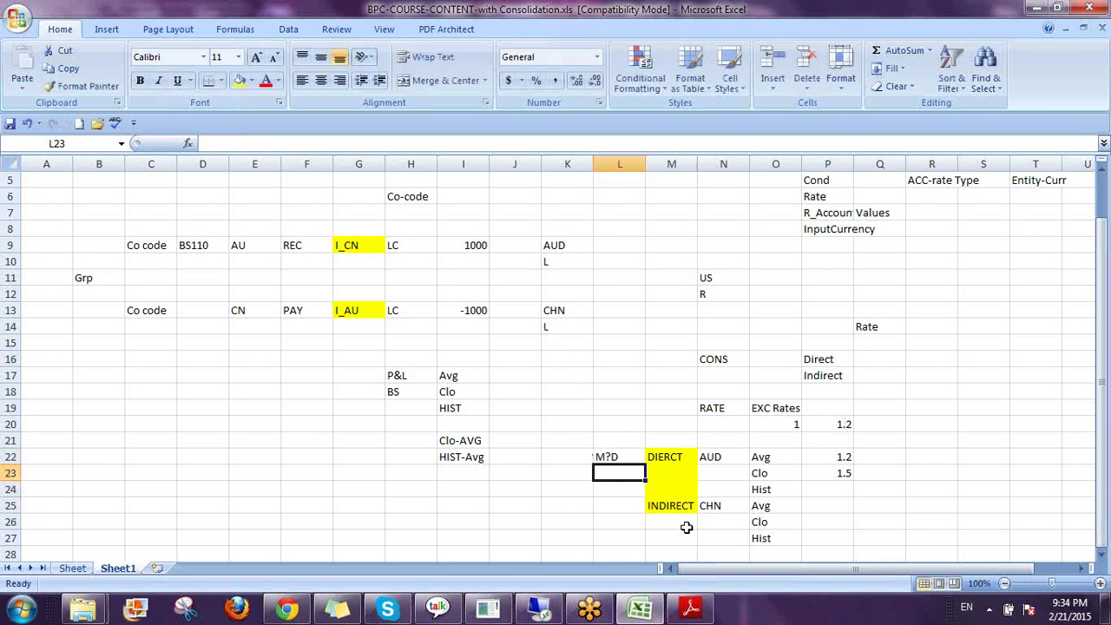
# Step: Switch to the remote BPC administration session and close the INPUTCURRENCY members to return to the dimension list
pyautogui.click(538, 606)
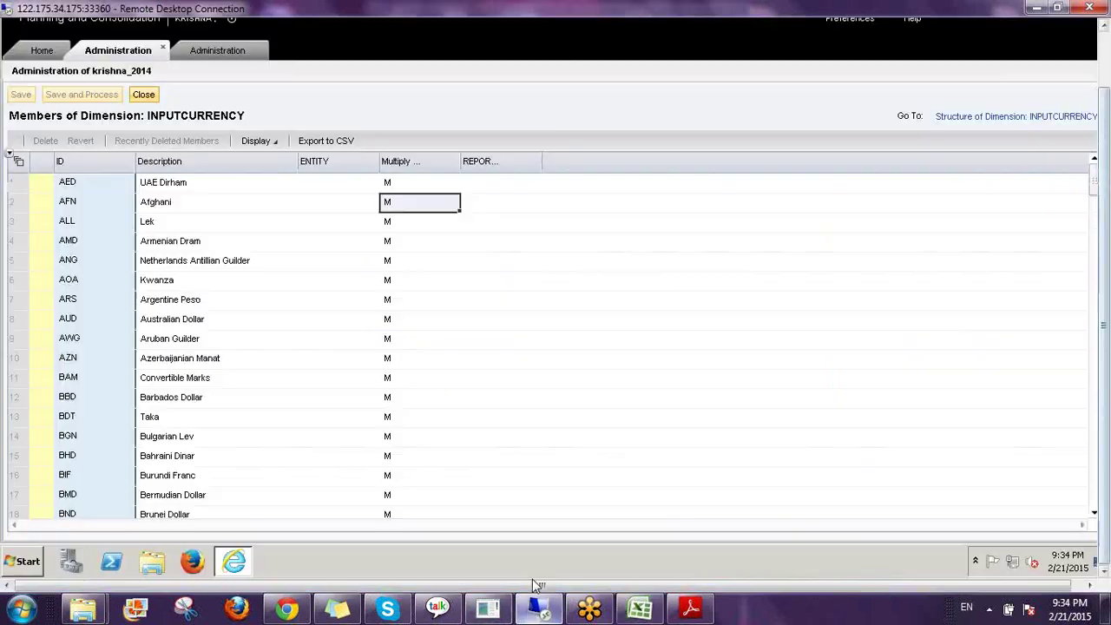
pyautogui.click(145, 96)
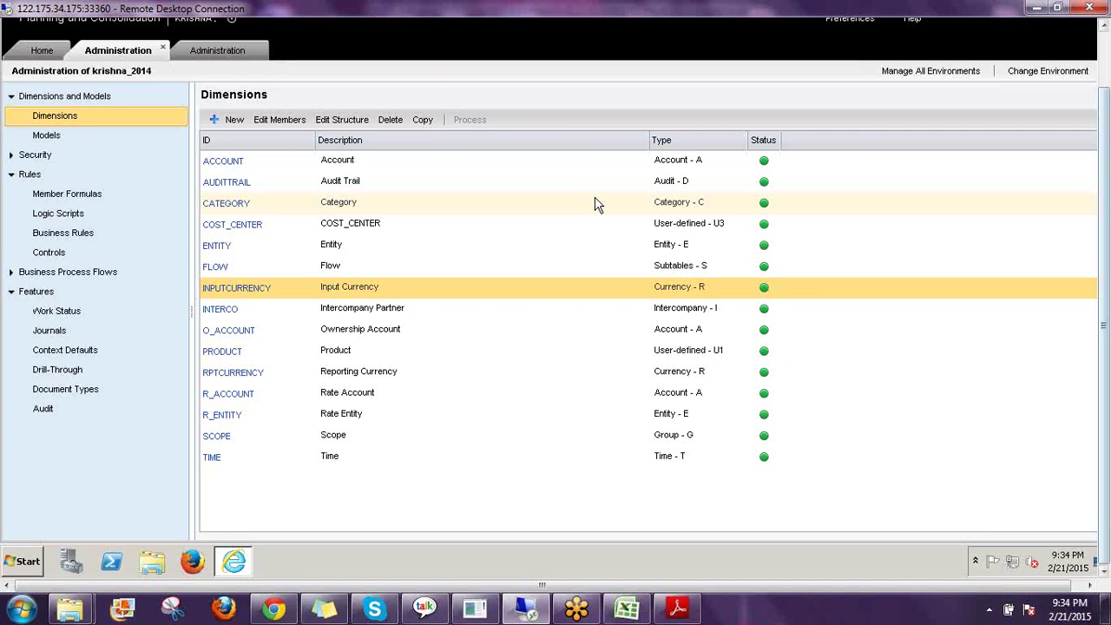
pyautogui.click(243, 294)
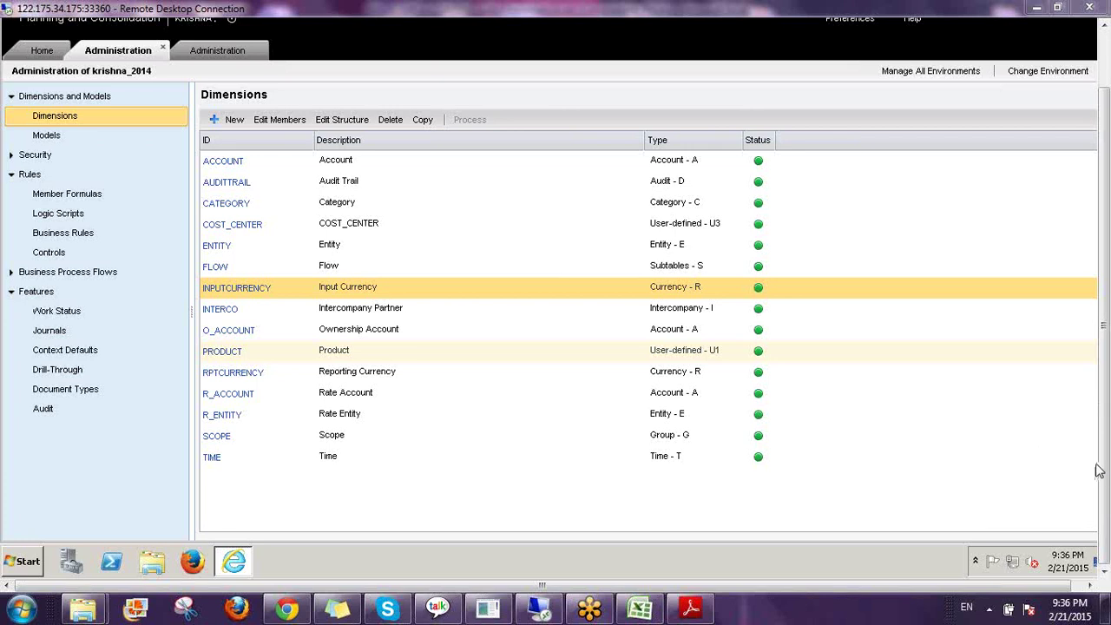
# Step: Open the ACCOUNT dimension's members, examine the Rate type of the Balance Sheet account BS000, and return to the dimension list
pyautogui.click(216, 166)
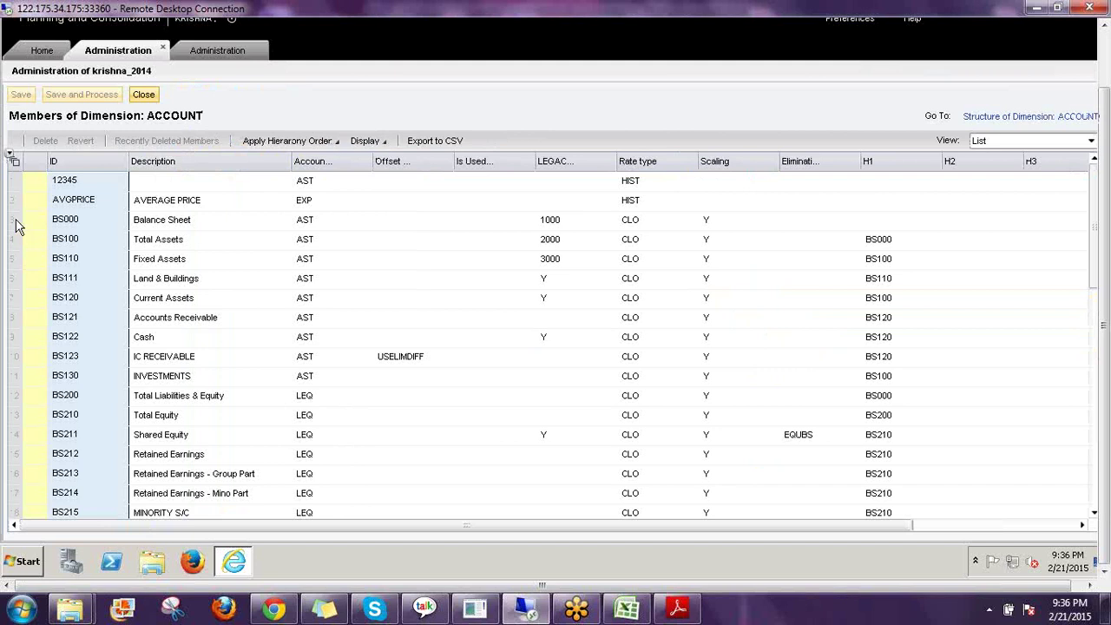
pyautogui.click(16, 222)
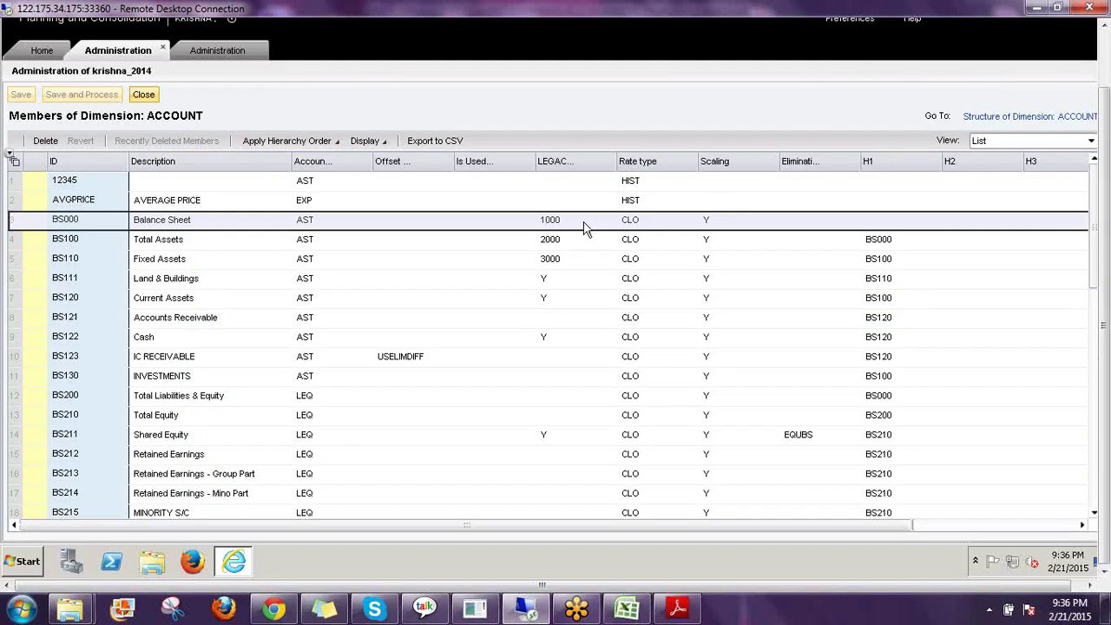
pyautogui.click(637, 217)
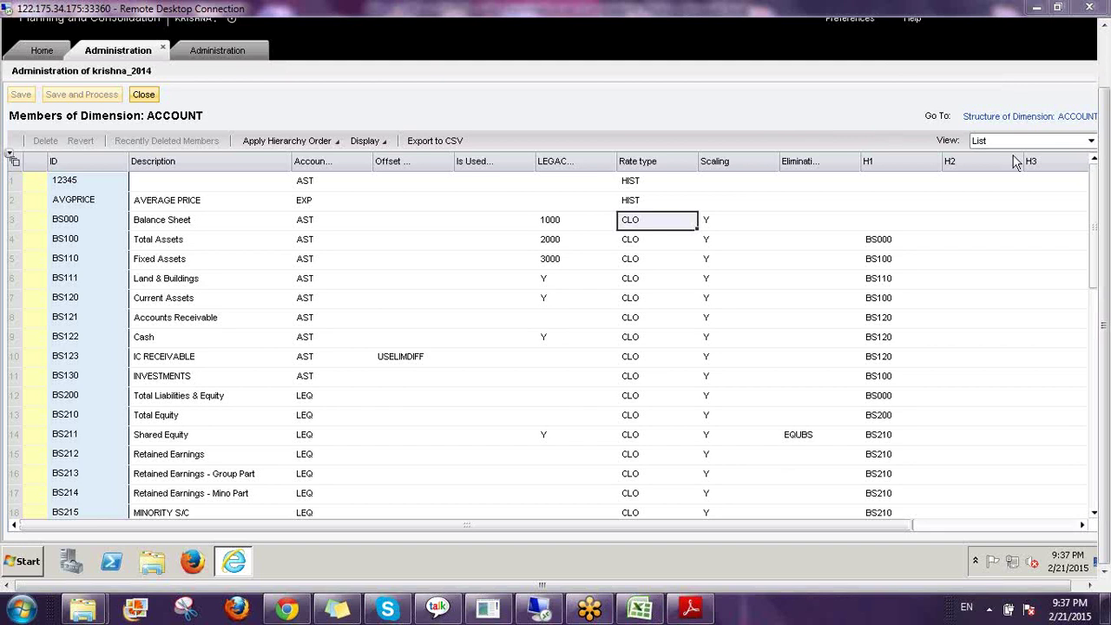
pyautogui.click(144, 96)
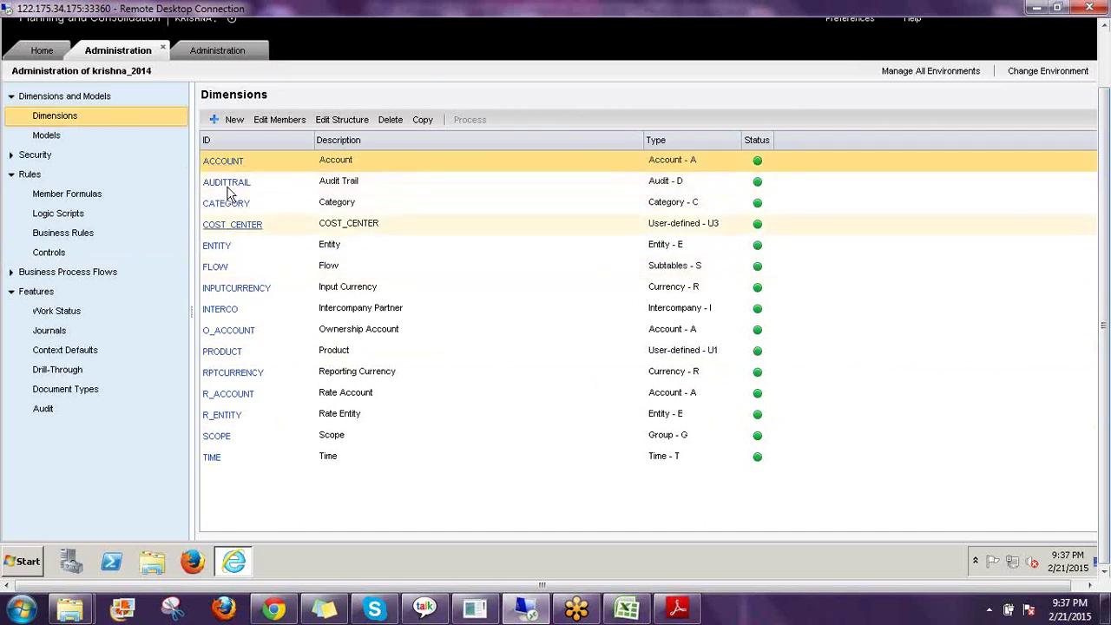
pyautogui.click(247, 160)
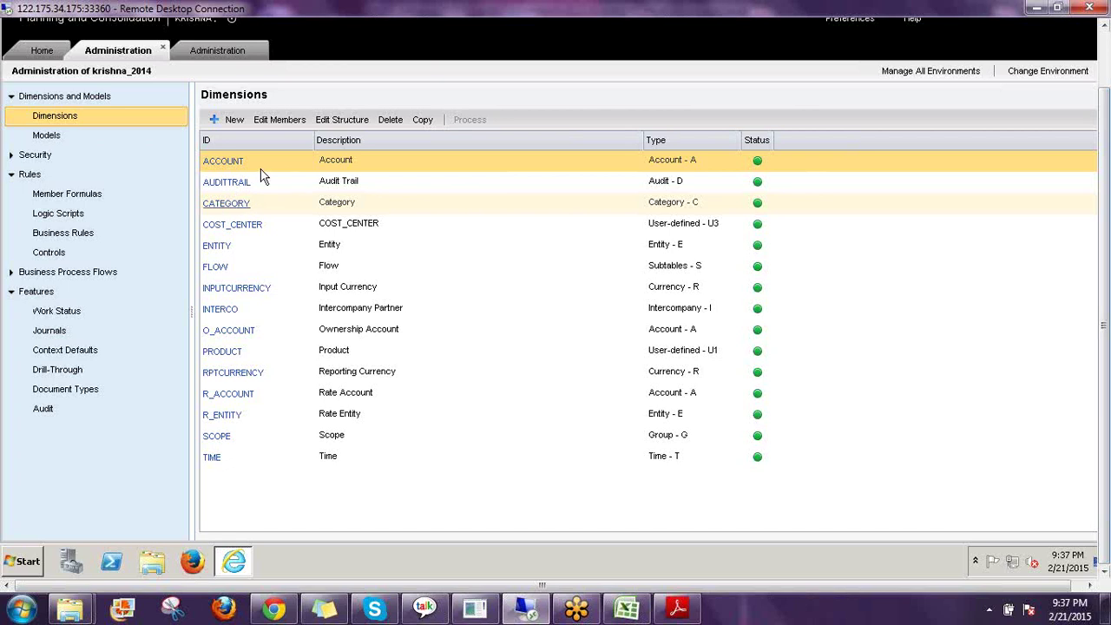
# Step: Open the logic script FXTRANS.LGF of the Consolidation model and place the cursor after its last line
pyautogui.click(74, 217)
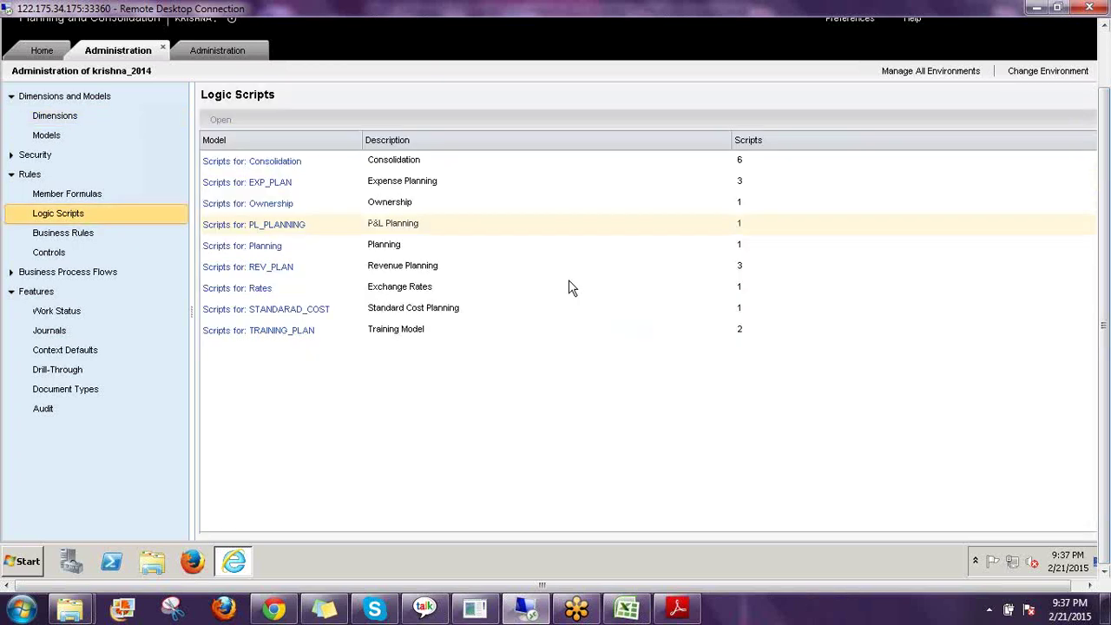
pyautogui.click(263, 165)
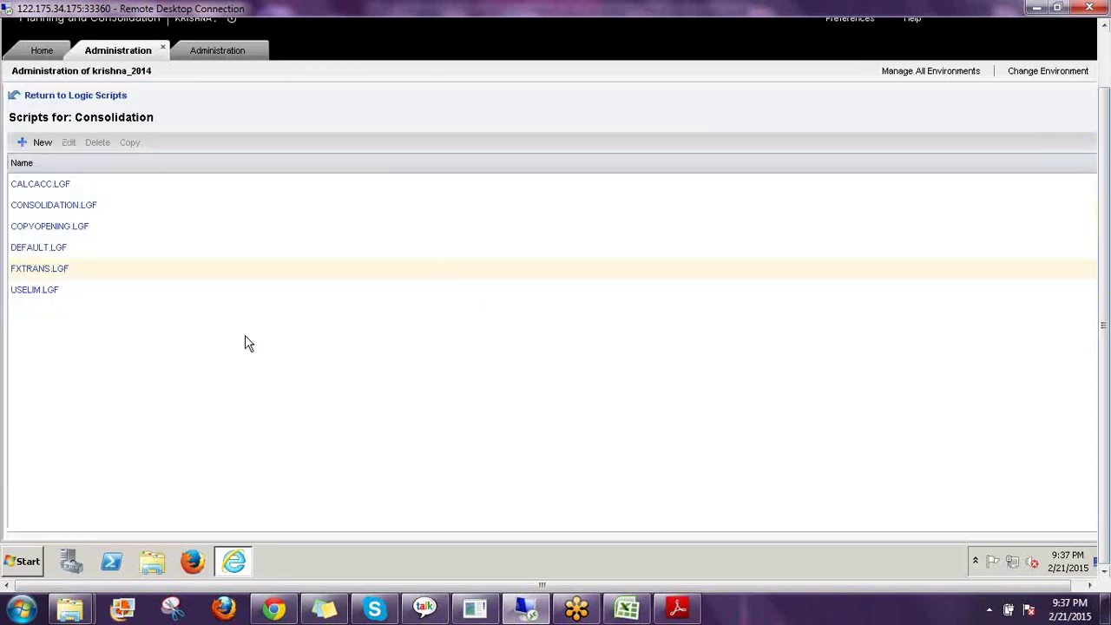
pyautogui.click(39, 272)
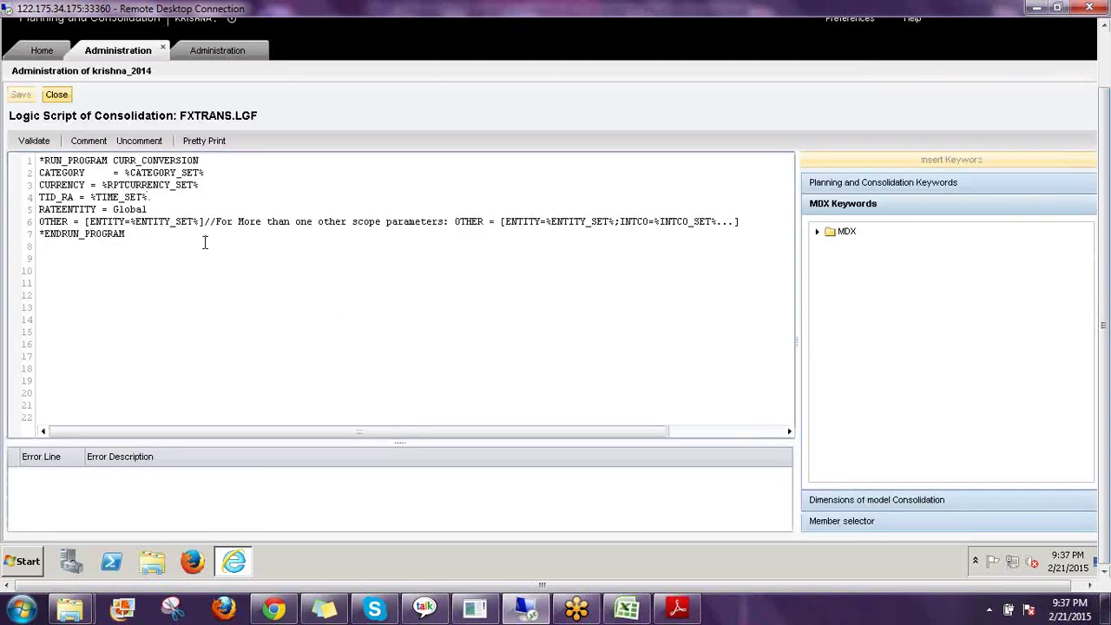
pyautogui.click(150, 235)
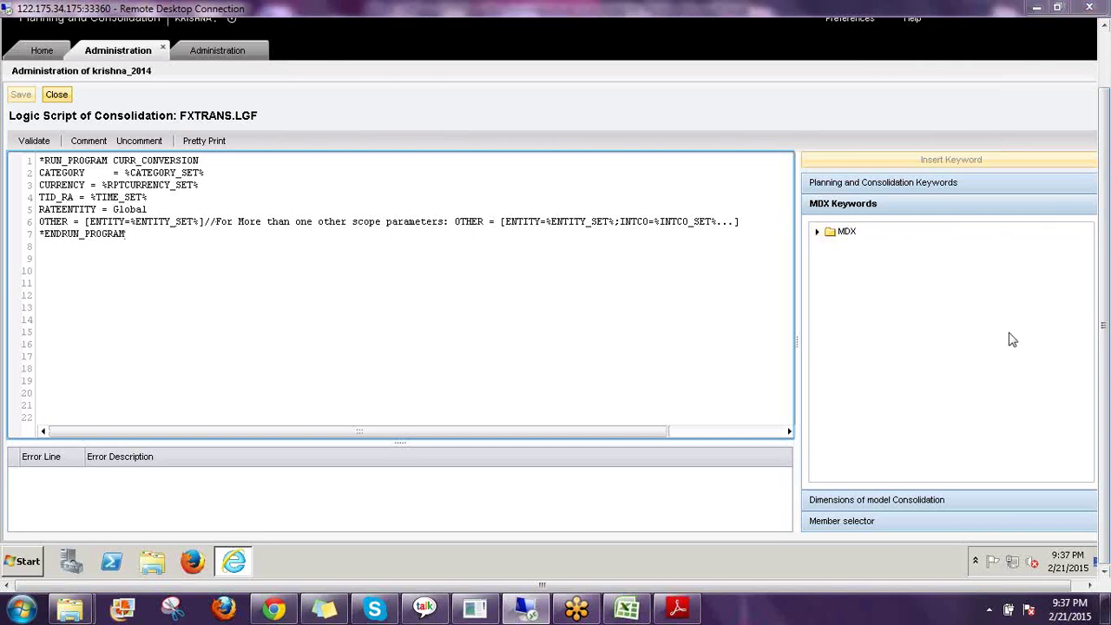
# Step: Underline RUN_PROGRAM and ENDRUN_PROGRAM, circle CURR_CONVERSION, and draw a letter mark beside the script name with the annotation pen
pyautogui.moveTo(41, 166); pyautogui.dragTo(91, 165)
pyautogui.moveTo(41, 246); pyautogui.dragTo(95, 246)
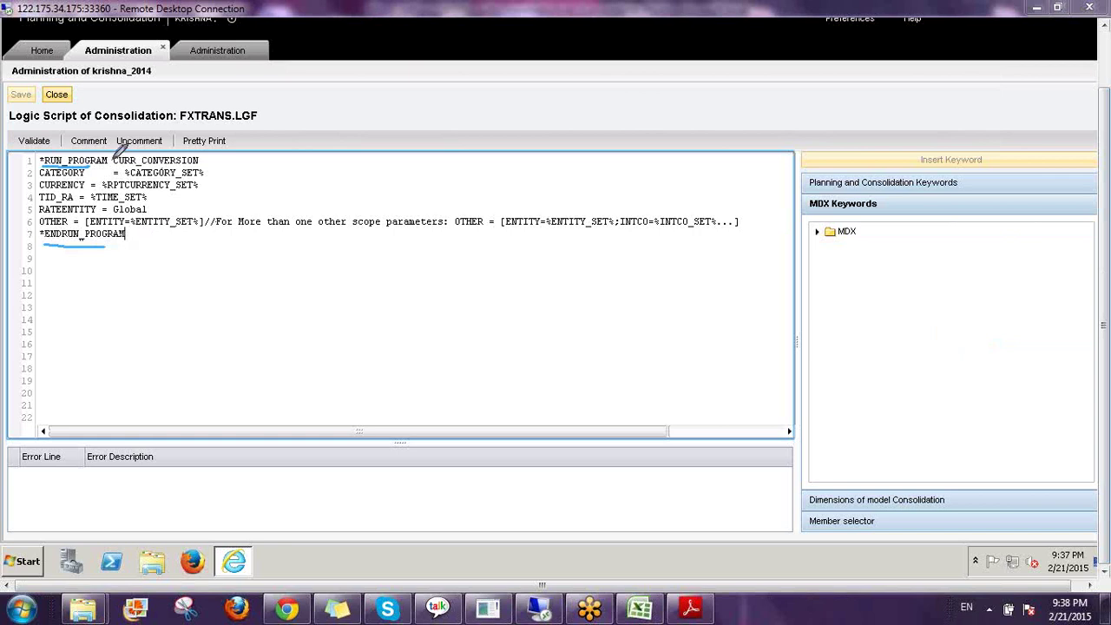
pyautogui.moveTo(110, 163)
pyautogui.mouseDown()
pyautogui.moveTo(212, 161)
pyautogui.moveTo(178, 141)
pyautogui.moveTo(118, 148)
pyautogui.mouseUp()
pyautogui.moveTo(244, 103)
pyautogui.mouseDown()
pyautogui.moveTo(245, 131)
pyautogui.moveTo(261, 111)
pyautogui.mouseUp()
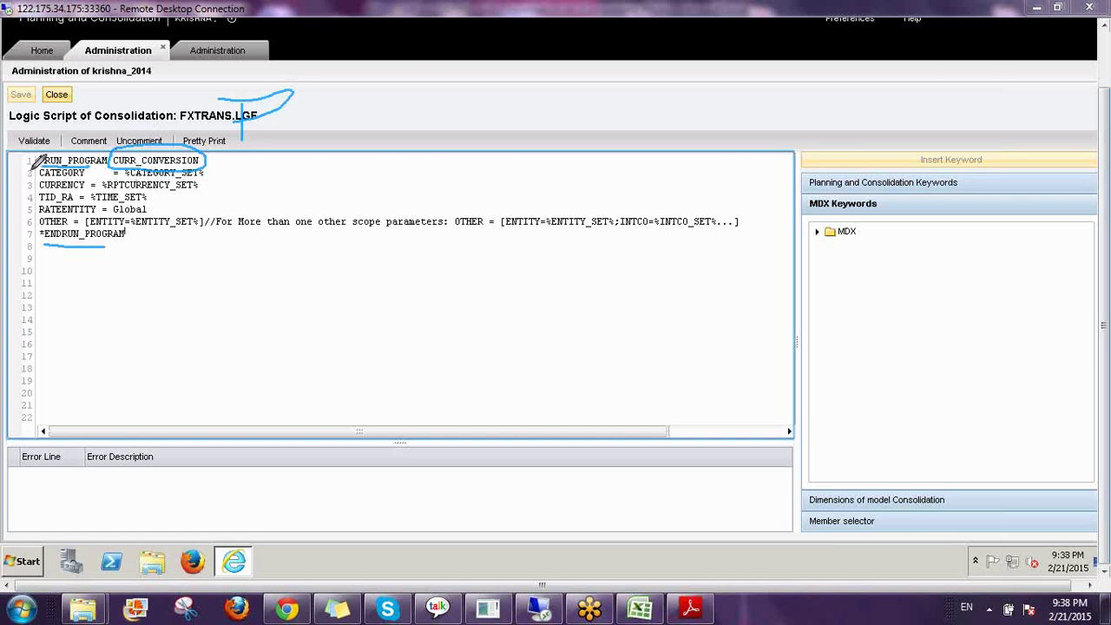
# Step: Mark the script's parameter lines, handwrite %Version_Set% beside them, underline the CURRENCY line, and write R — Inp below the code
pyautogui.moveTo(33, 171); pyautogui.dragTo(36, 213)
pyautogui.moveTo(258, 169)
pyautogui.mouseDown()
pyautogui.moveTo(252, 188)
pyautogui.moveTo(290, 160)
pyautogui.moveTo(317, 165)
pyautogui.moveTo(341, 153)
pyautogui.moveTo(378, 174)
pyautogui.moveTo(379, 144)
pyautogui.moveTo(426, 149)
pyautogui.moveTo(431, 161)
pyautogui.moveTo(469, 121)
pyautogui.moveTo(454, 159)
pyautogui.moveTo(494, 142)
pyautogui.moveTo(519, 147)
pyautogui.moveTo(533, 112)
pyautogui.moveTo(544, 145)
pyautogui.mouseUp()
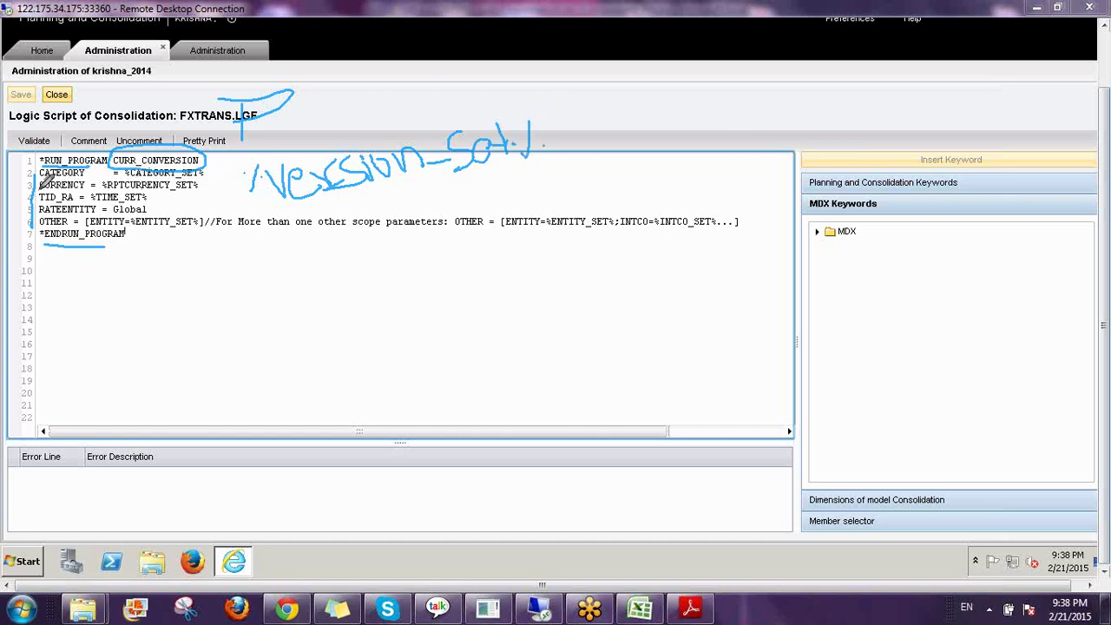
pyautogui.moveTo(39, 180); pyautogui.dragTo(168, 188)
pyautogui.moveTo(238, 295)
pyautogui.mouseDown()
pyautogui.moveTo(254, 322)
pyautogui.moveTo(296, 332)
pyautogui.moveTo(375, 298)
pyautogui.moveTo(403, 329)
pyautogui.moveTo(432, 317)
pyautogui.mouseUp()
pyautogui.moveTo(460, 277)
pyautogui.mouseDown()
pyautogui.moveTo(467, 321)
pyautogui.moveTo(469, 298)
pyautogui.mouseUp()
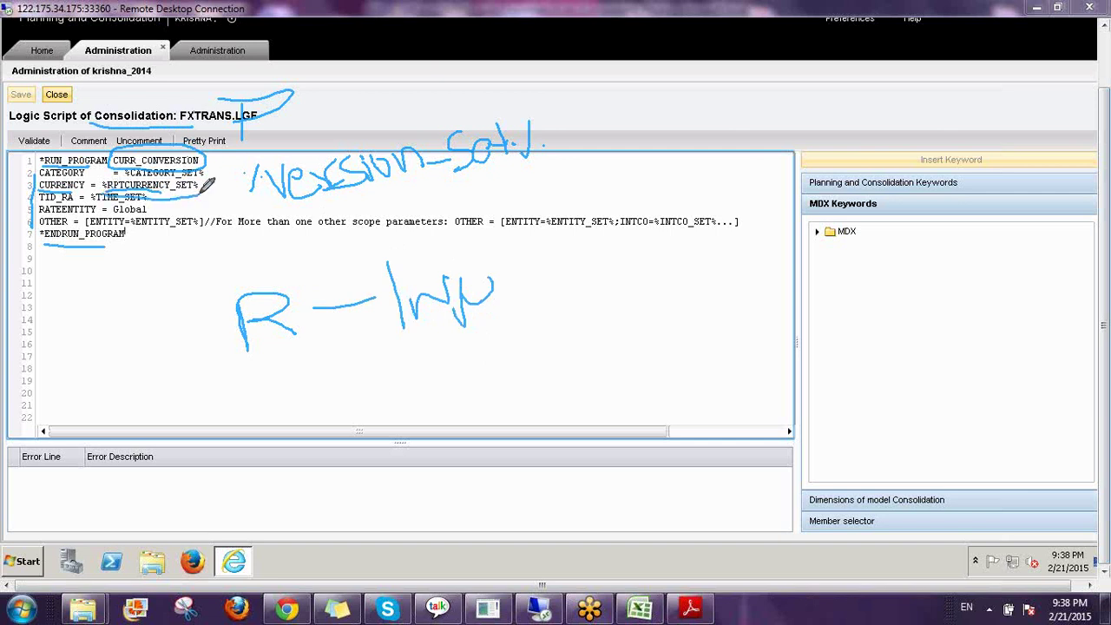
# Step: Underline the TID_RA and RATEENTITY lines, circle Global, and clear all pen annotations from the screen
pyautogui.moveTo(36, 202); pyautogui.dragTo(150, 201)
pyautogui.moveTo(36, 211)
pyautogui.mouseDown()
pyautogui.moveTo(158, 209)
pyautogui.moveTo(119, 197)
pyautogui.mouseUp()
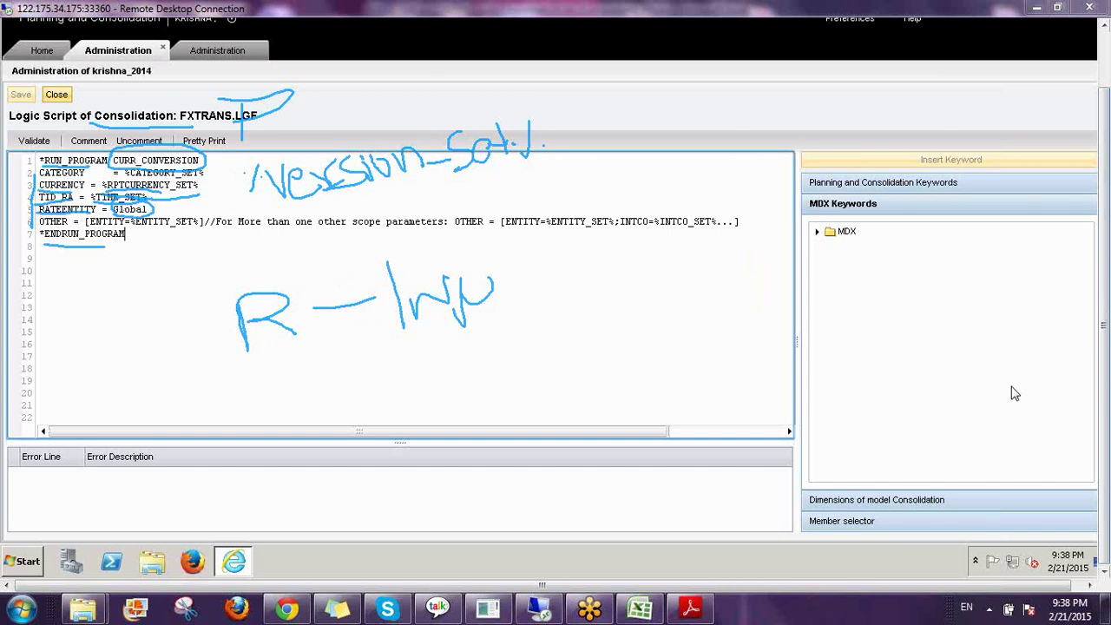
pyautogui.press('e')
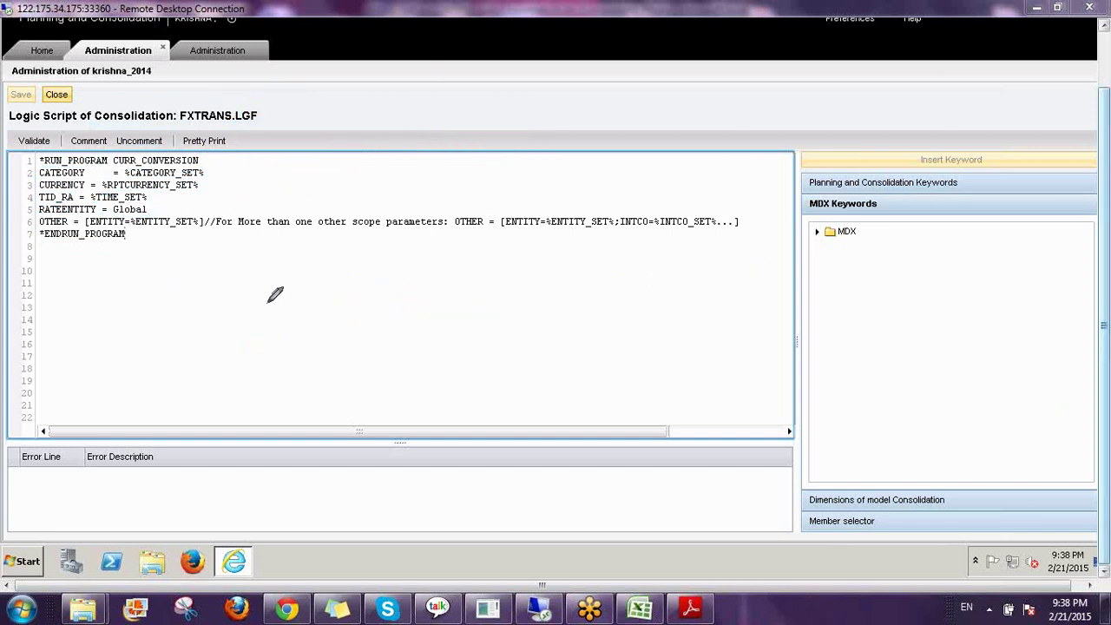
# Step: Handwrite the dimension initials A, E, C, T and Cu below the script with the annotation pen, separated by vertical strokes
pyautogui.moveTo(272, 290)
pyautogui.mouseDown()
pyautogui.moveTo(269, 332)
pyautogui.moveTo(307, 328)
pyautogui.moveTo(302, 308)
pyautogui.mouseUp()
pyautogui.moveTo(323, 251); pyautogui.dragTo(334, 359)
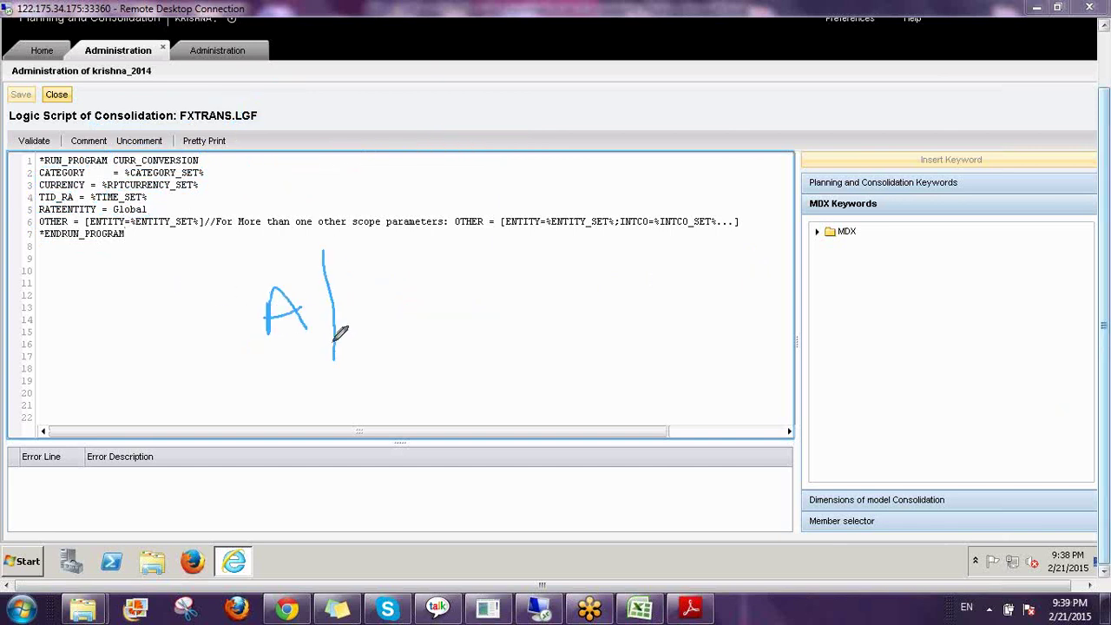
pyautogui.moveTo(370, 276)
pyautogui.mouseDown()
pyautogui.moveTo(358, 311)
pyautogui.moveTo(399, 302)
pyautogui.moveTo(413, 280)
pyautogui.mouseUp()
pyautogui.moveTo(415, 213); pyautogui.dragTo(463, 345)
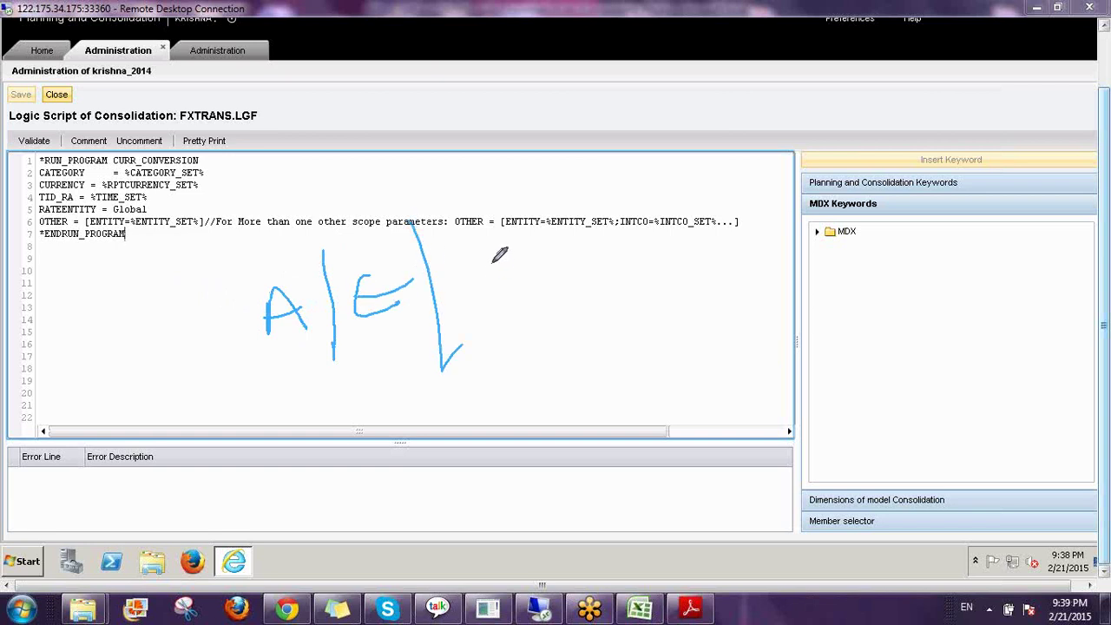
pyautogui.moveTo(493, 262); pyautogui.dragTo(514, 291)
pyautogui.moveTo(521, 207); pyautogui.dragTo(550, 310)
pyautogui.moveTo(555, 352); pyautogui.dragTo(552, 354)
pyautogui.moveTo(595, 254); pyautogui.dragTo(605, 306)
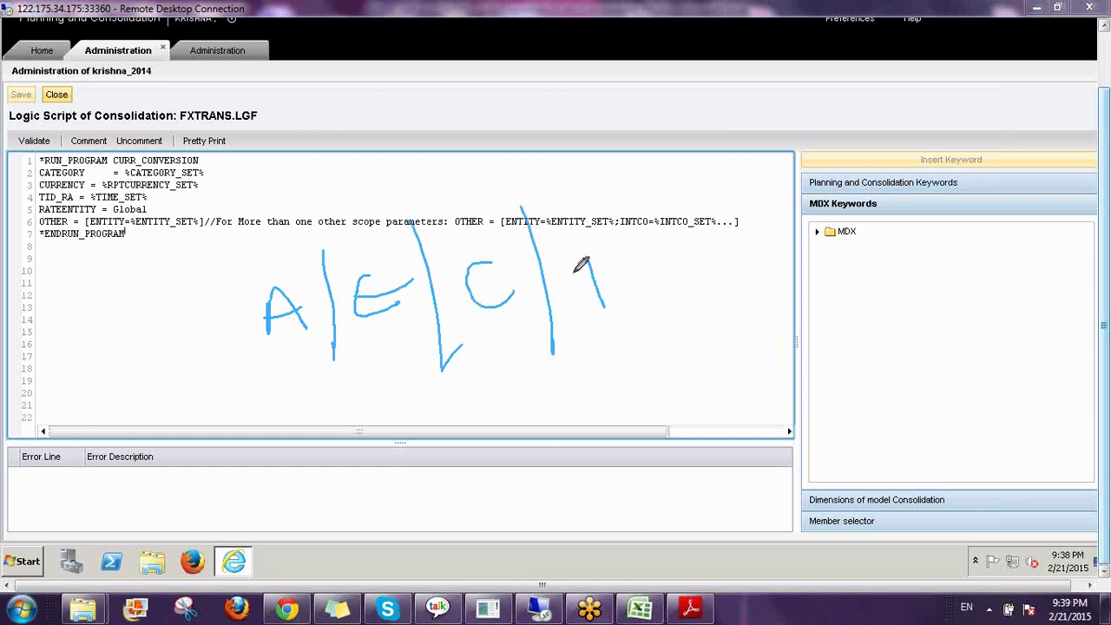
pyautogui.moveTo(549, 265); pyautogui.dragTo(607, 249)
pyautogui.moveTo(640, 193); pyautogui.dragTo(664, 339)
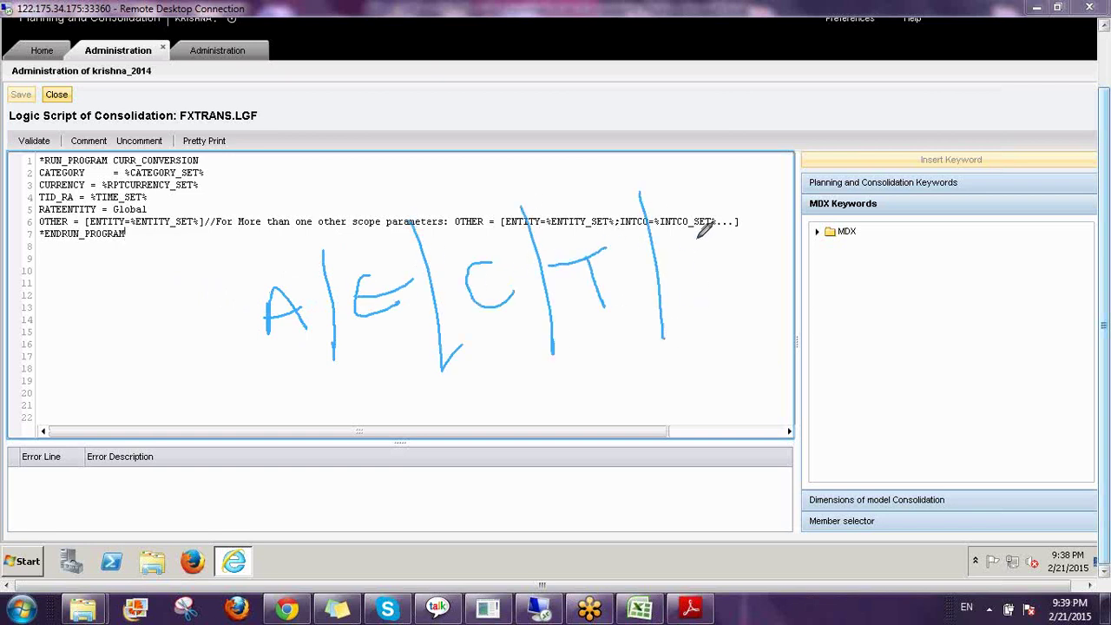
pyautogui.moveTo(696, 236)
pyautogui.mouseDown()
pyautogui.moveTo(724, 294)
pyautogui.moveTo(744, 269)
pyautogui.mouseUp()
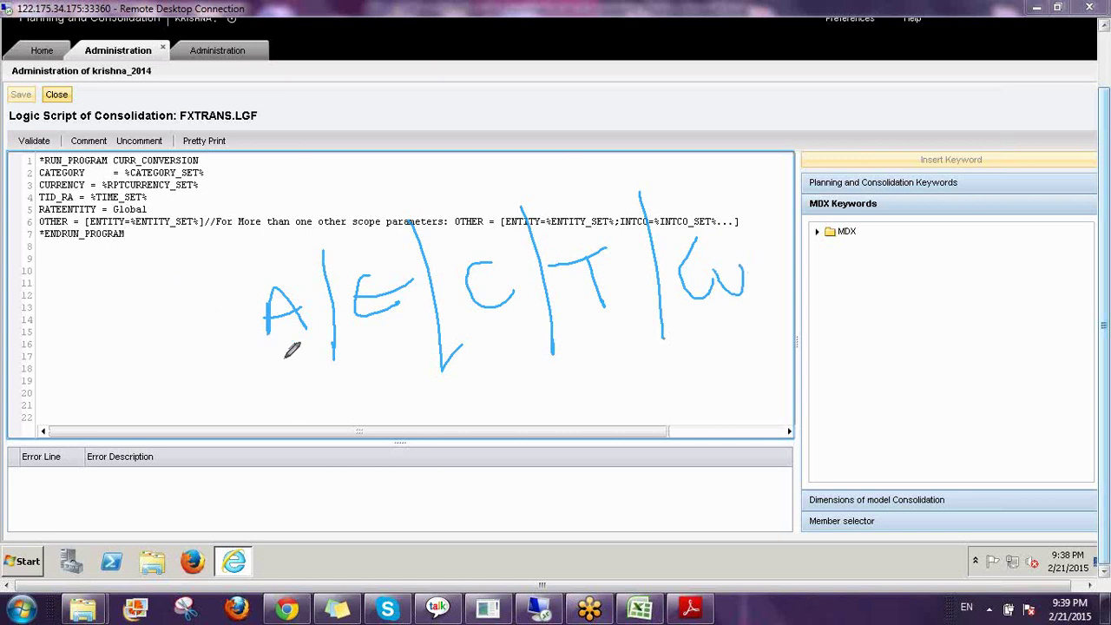
# Step: Draw an arrow from the handwritten A, write R_A beneath it, and draw a second arrow downward from the E
pyautogui.moveTo(286, 356); pyautogui.dragTo(254, 421)
pyautogui.moveTo(211, 456); pyautogui.dragTo(226, 507)
pyautogui.moveTo(213, 447); pyautogui.dragTo(371, 498)
pyautogui.moveTo(362, 488); pyautogui.dragTo(422, 477)
pyautogui.moveTo(395, 304)
pyautogui.mouseDown()
pyautogui.moveTo(429, 347)
pyautogui.moveTo(456, 445)
pyautogui.mouseUp()
pyautogui.moveTo(427, 410); pyautogui.dragTo(471, 414)
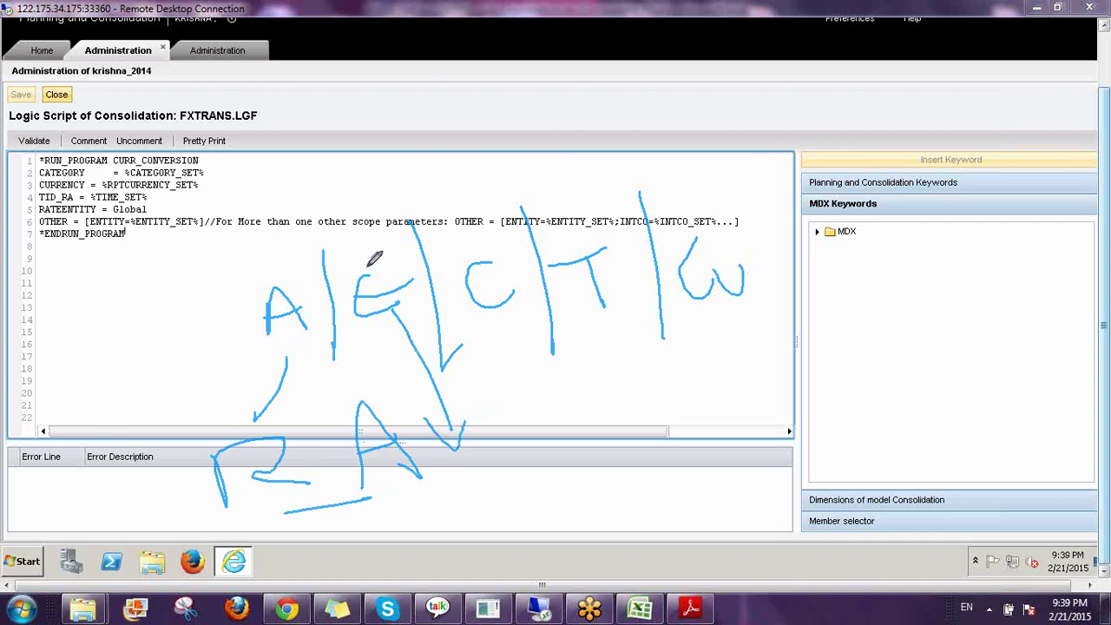
# Step: Add a stroke to the handwritten E, write Avg beside the A, and underline and box it
pyautogui.moveTo(358, 278); pyautogui.dragTo(410, 271)
pyautogui.moveTo(75, 368)
pyautogui.mouseDown()
pyautogui.moveTo(107, 350)
pyautogui.moveTo(108, 368)
pyautogui.moveTo(87, 344)
pyautogui.moveTo(145, 323)
pyautogui.moveTo(166, 397)
pyautogui.moveTo(154, 317)
pyautogui.mouseUp()
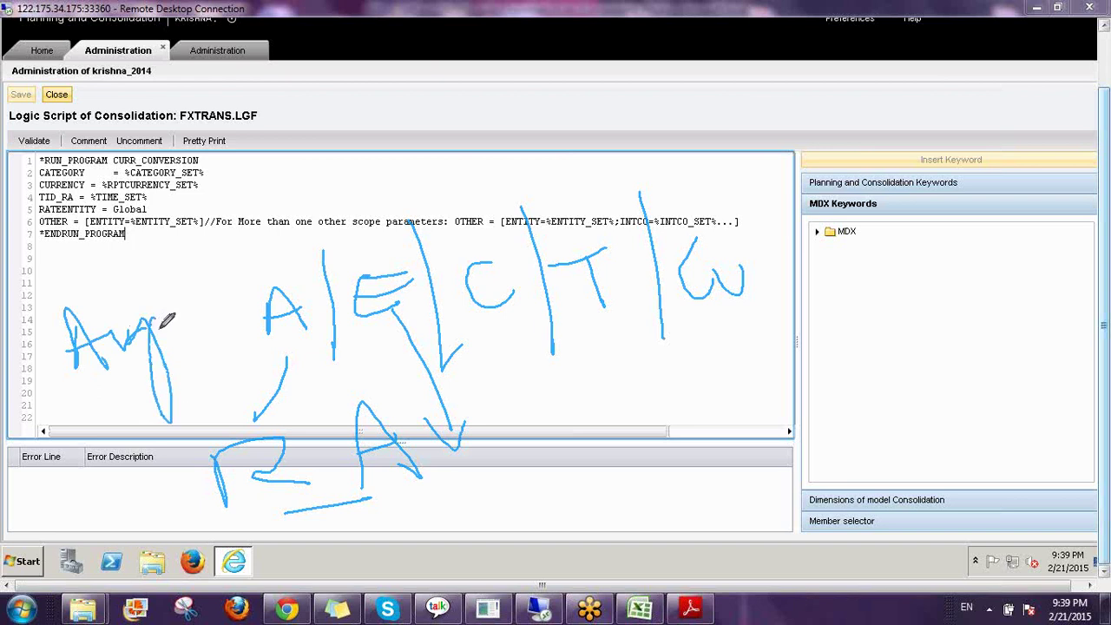
pyautogui.moveTo(73, 385); pyautogui.dragTo(189, 337)
pyautogui.moveTo(185, 296)
pyautogui.mouseDown()
pyautogui.moveTo(35, 288)
pyautogui.moveTo(69, 386)
pyautogui.moveTo(102, 374)
pyautogui.mouseUp()
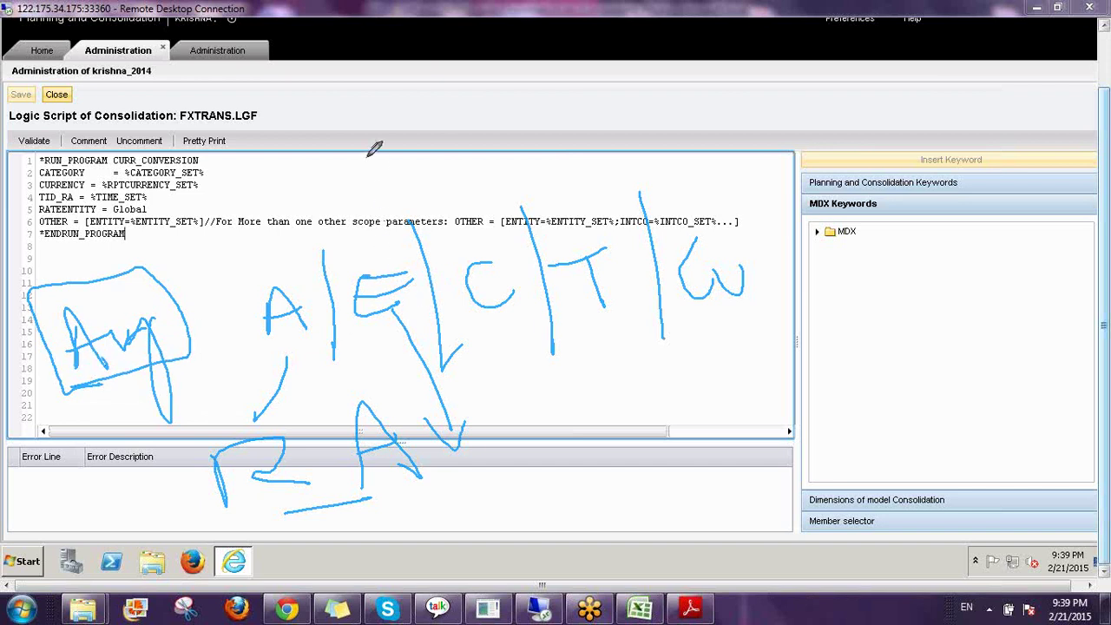
# Step: Handwrite RATE and Global above the letters, underline the RATEENTITY line, and clear all pen annotations from the screen
pyautogui.moveTo(369, 158)
pyautogui.mouseDown()
pyautogui.moveTo(387, 206)
pyautogui.moveTo(395, 165)
pyautogui.moveTo(462, 181)
pyautogui.mouseUp()
pyautogui.moveTo(430, 141)
pyautogui.mouseDown()
pyautogui.moveTo(471, 132)
pyautogui.moveTo(480, 153)
pyautogui.moveTo(504, 153)
pyautogui.mouseUp()
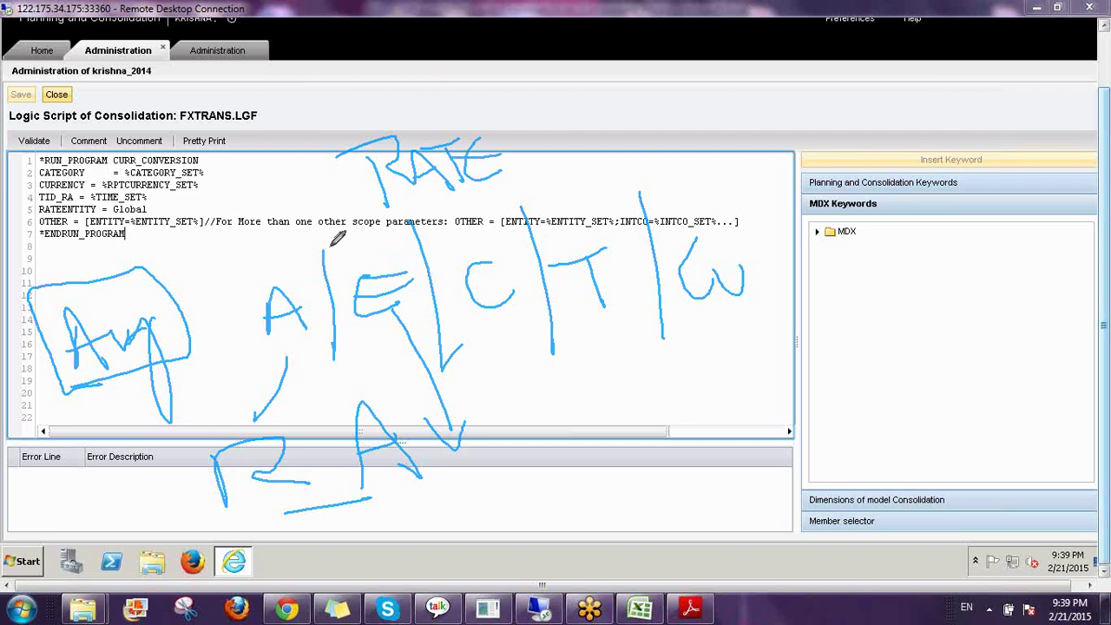
pyautogui.moveTo(335, 236)
pyautogui.mouseDown()
pyautogui.moveTo(362, 219)
pyautogui.moveTo(356, 266)
pyautogui.moveTo(363, 253)
pyautogui.moveTo(387, 254)
pyautogui.moveTo(405, 277)
pyautogui.moveTo(435, 267)
pyautogui.moveTo(443, 277)
pyautogui.mouseUp()
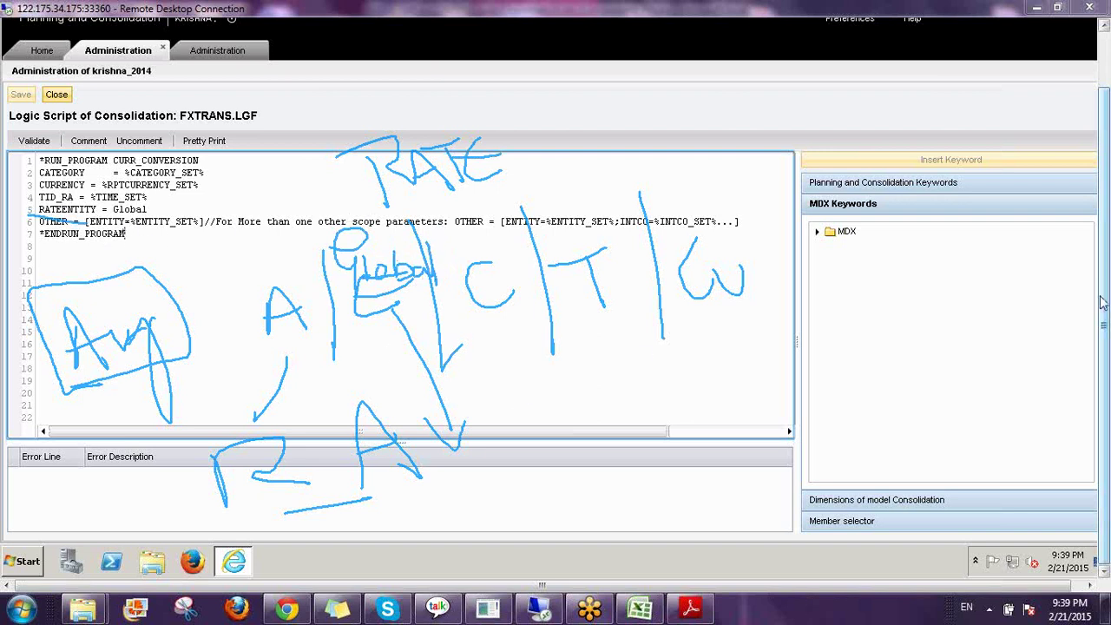
pyautogui.press('Escape')
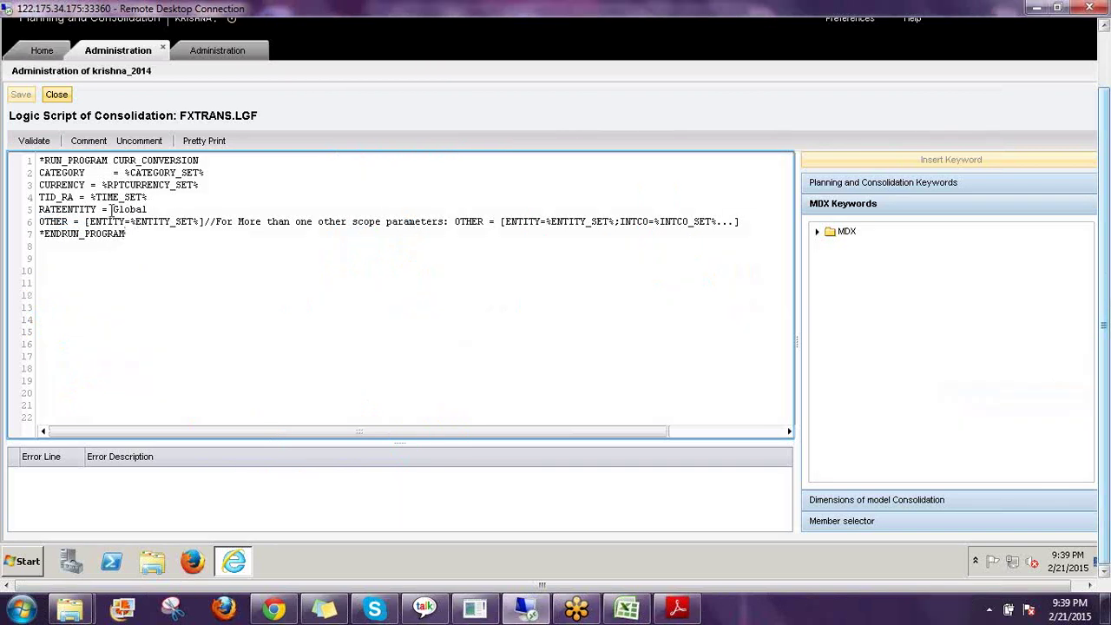
# Step: Highlight Global in the RATEENTITY line and open the members of the R_ENTITY dimension to check that ID
pyautogui.moveTo(148, 208); pyautogui.dragTo(111, 210)
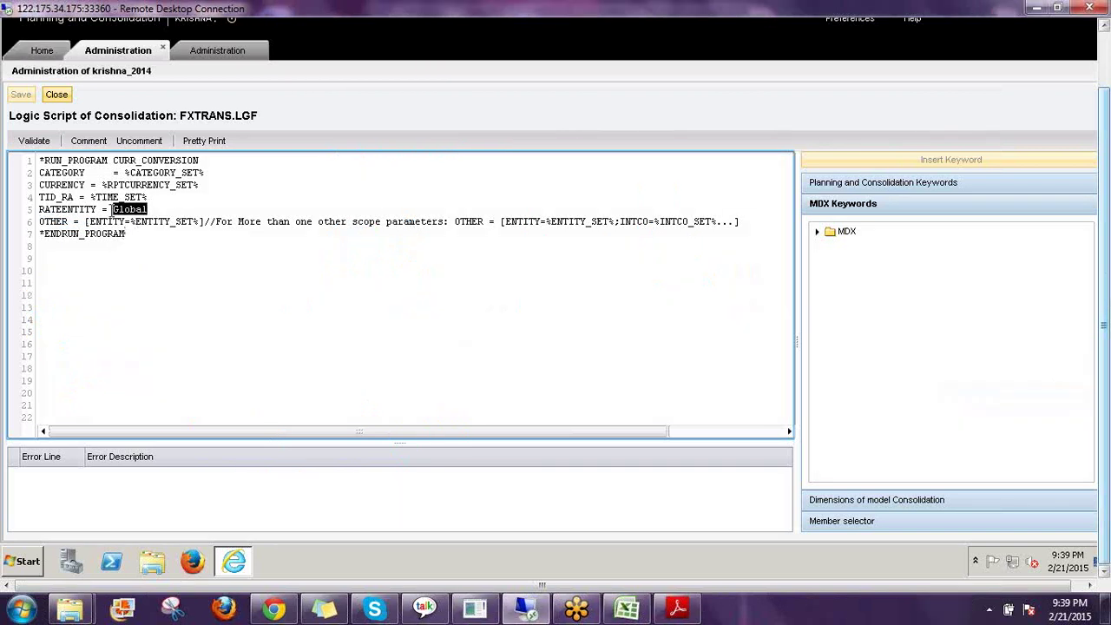
pyautogui.click(208, 52)
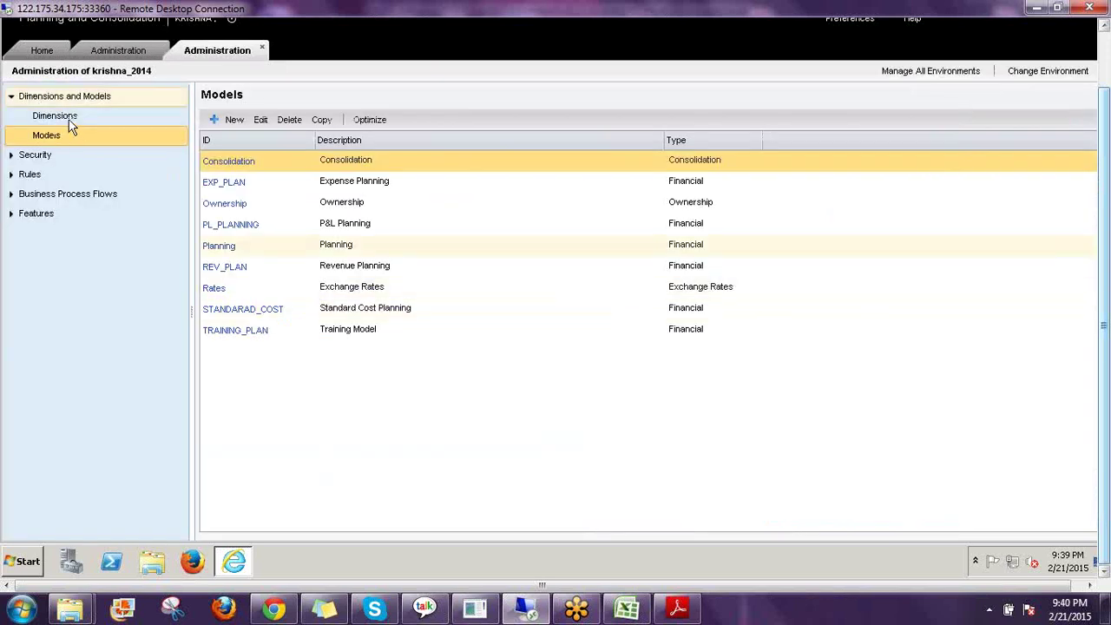
pyautogui.click(70, 117)
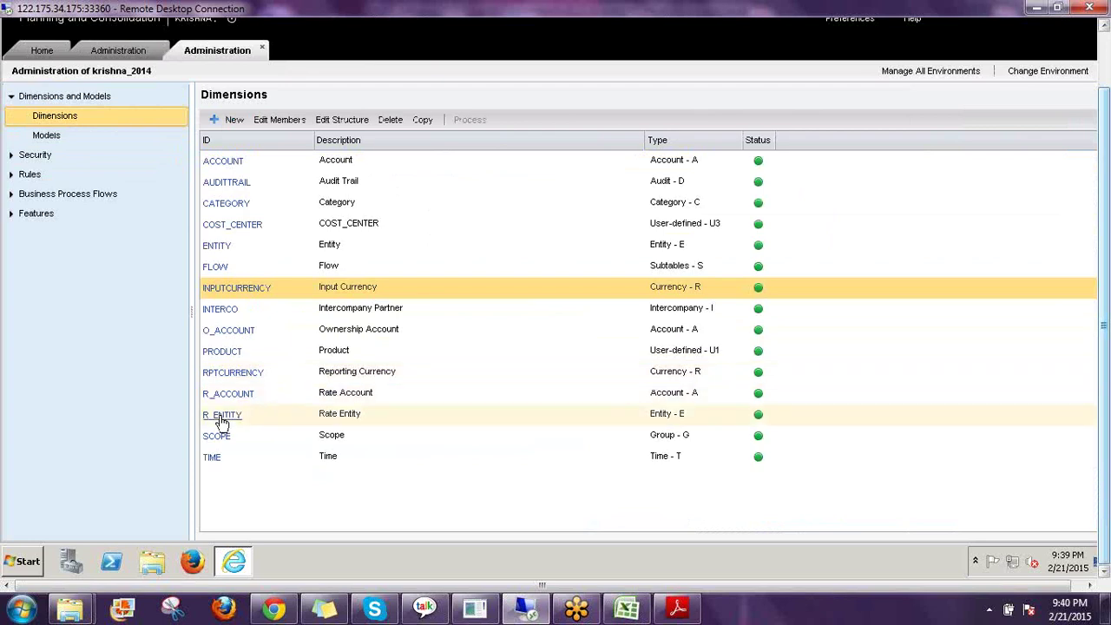
pyautogui.click(222, 417)
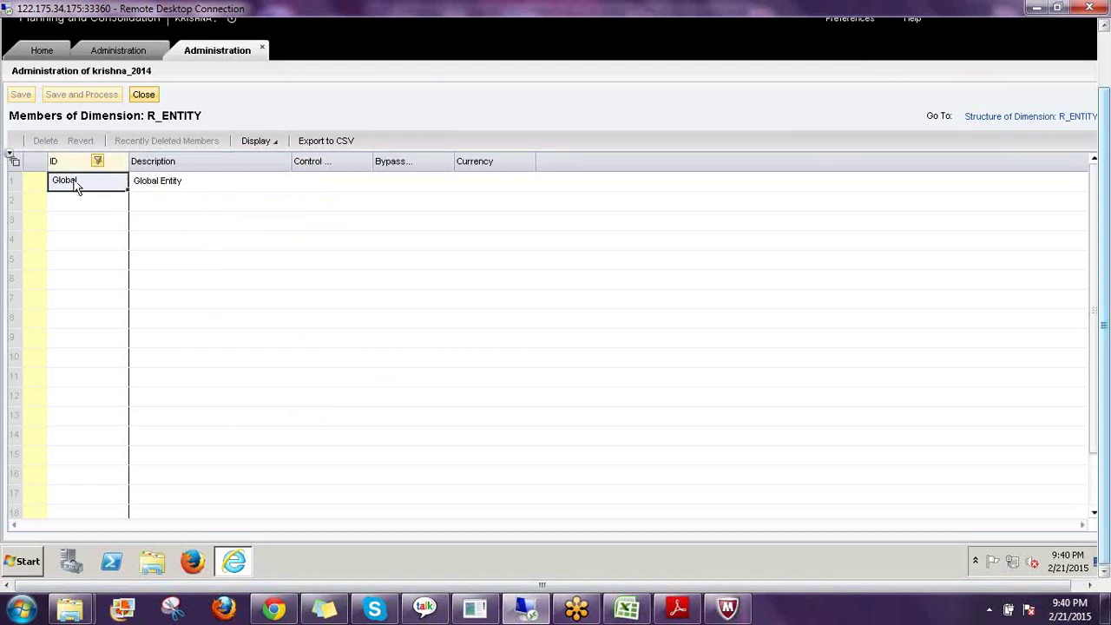
# Step: Return to the FXTRANS.LGF script, highlight the RATEENTITY = Global line, and validate the script
pyautogui.click(112, 50)
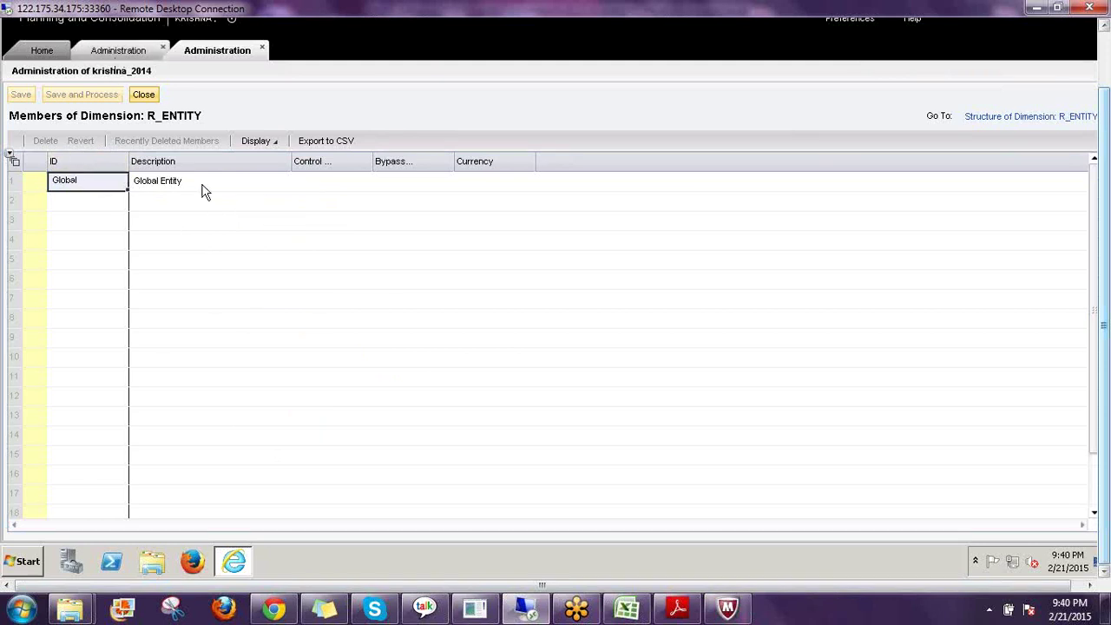
pyautogui.click(153, 209)
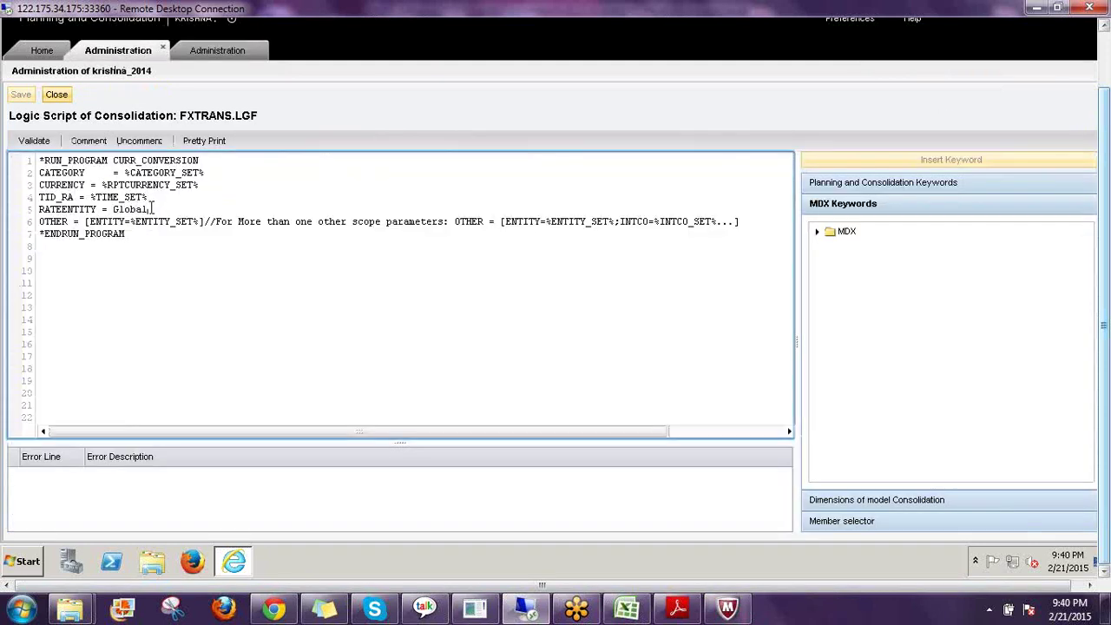
pyautogui.keyDown('shift'); pyautogui.click(36, 210); pyautogui.keyUp('shift')
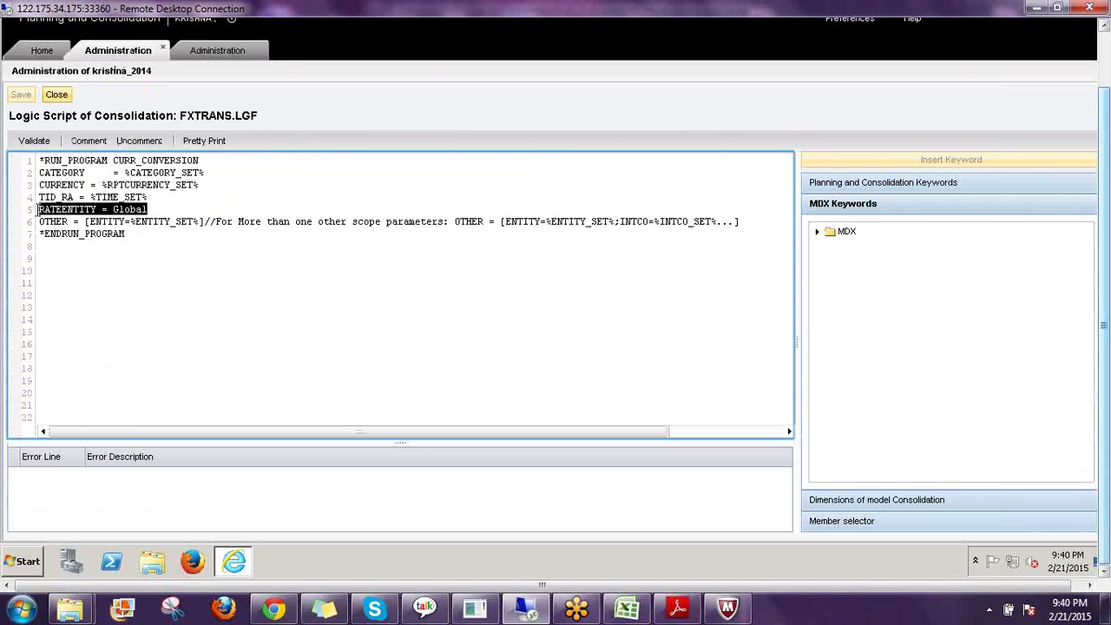
pyautogui.click(87, 228)
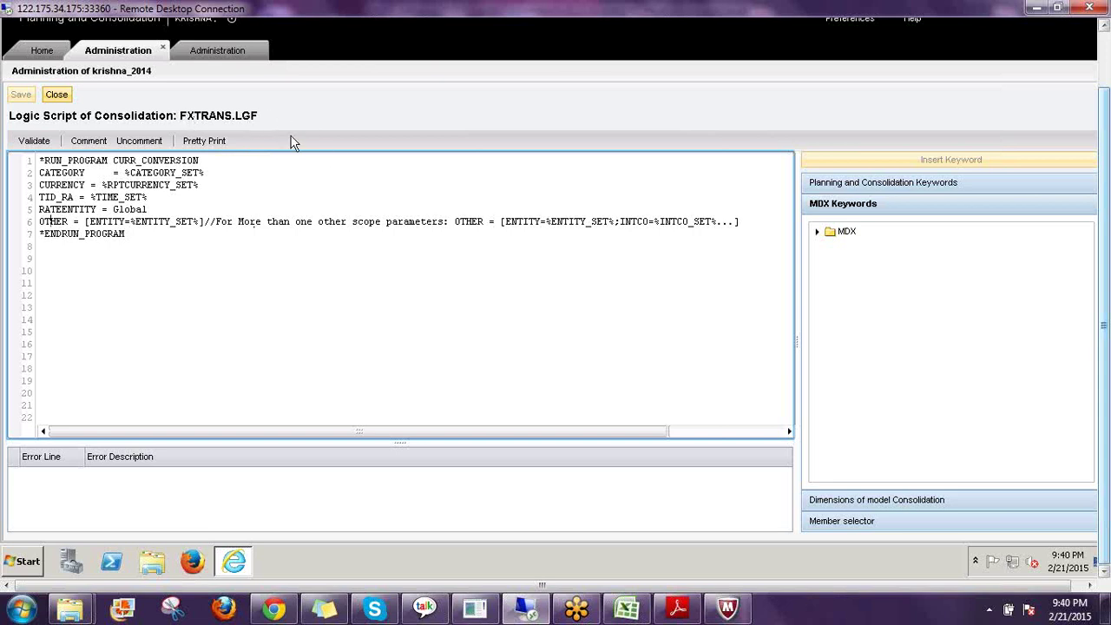
pyautogui.click(35, 144)
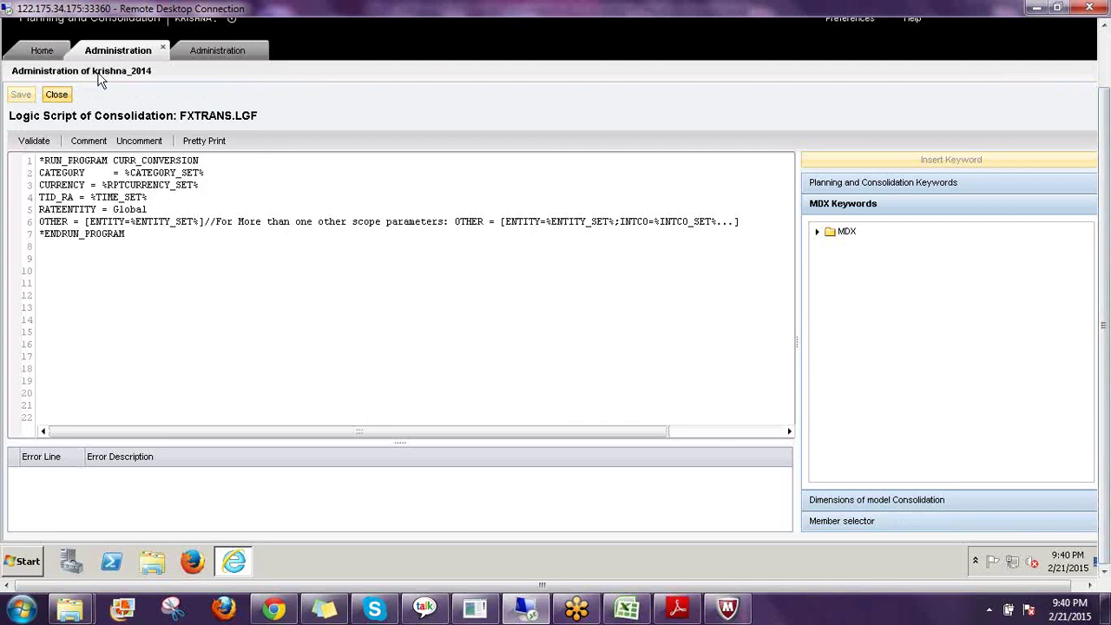
# Step: Go to the Home start page, minimize the browser, start Microsoft Excel 2010 in the remote session, and close the extra security program window
pyautogui.click(41, 51)
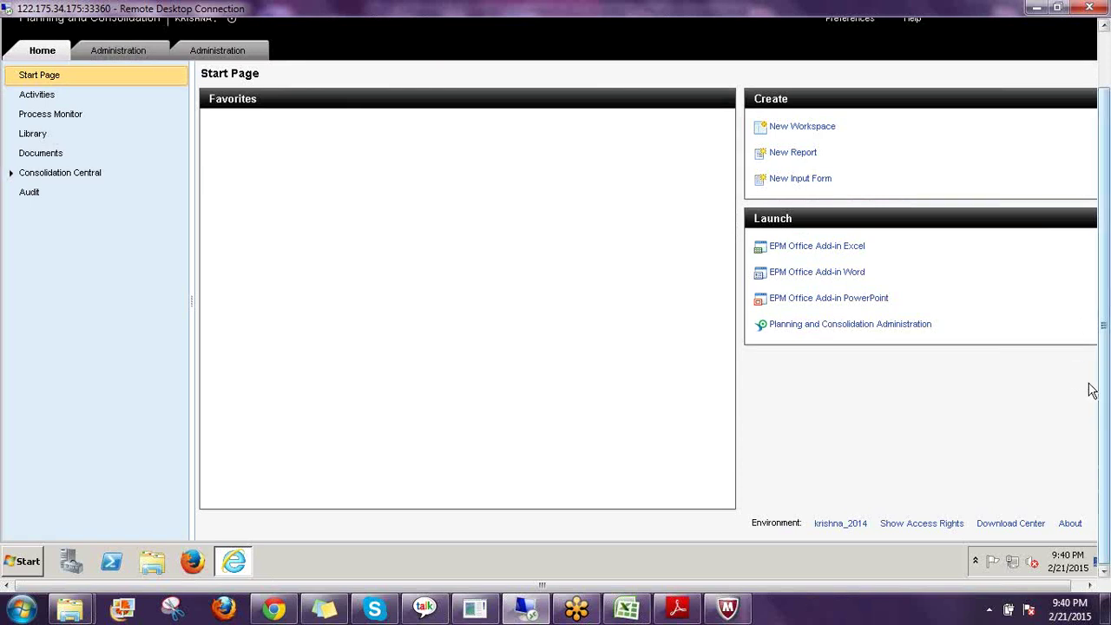
pyautogui.moveTo(1105, 396); pyautogui.dragTo(1105, 347)
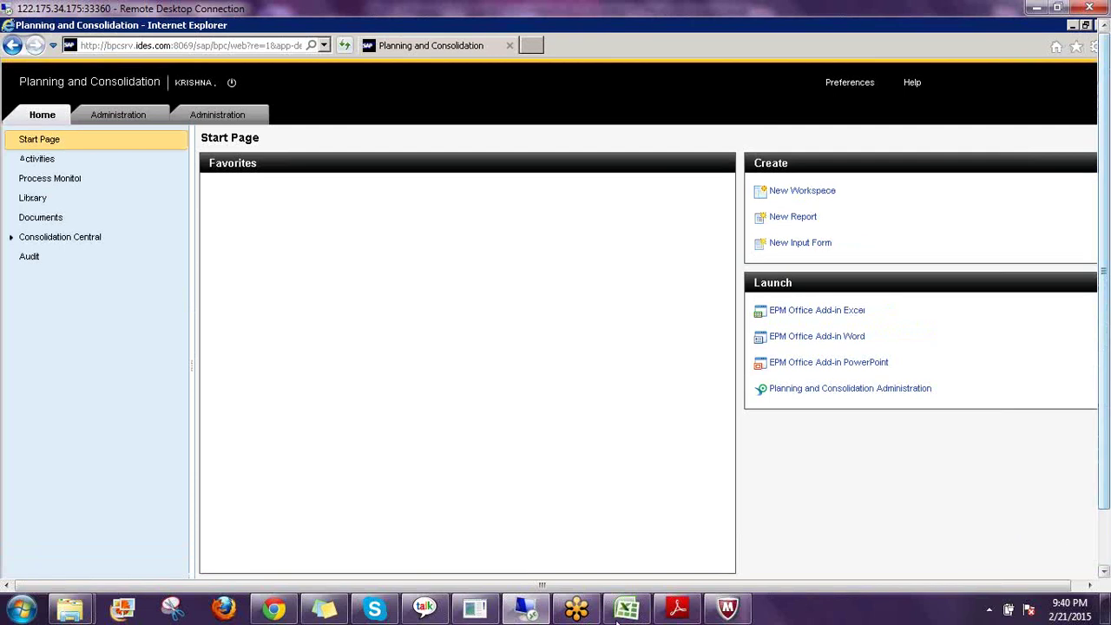
pyautogui.moveTo(851, 593); pyautogui.dragTo(863, 593)
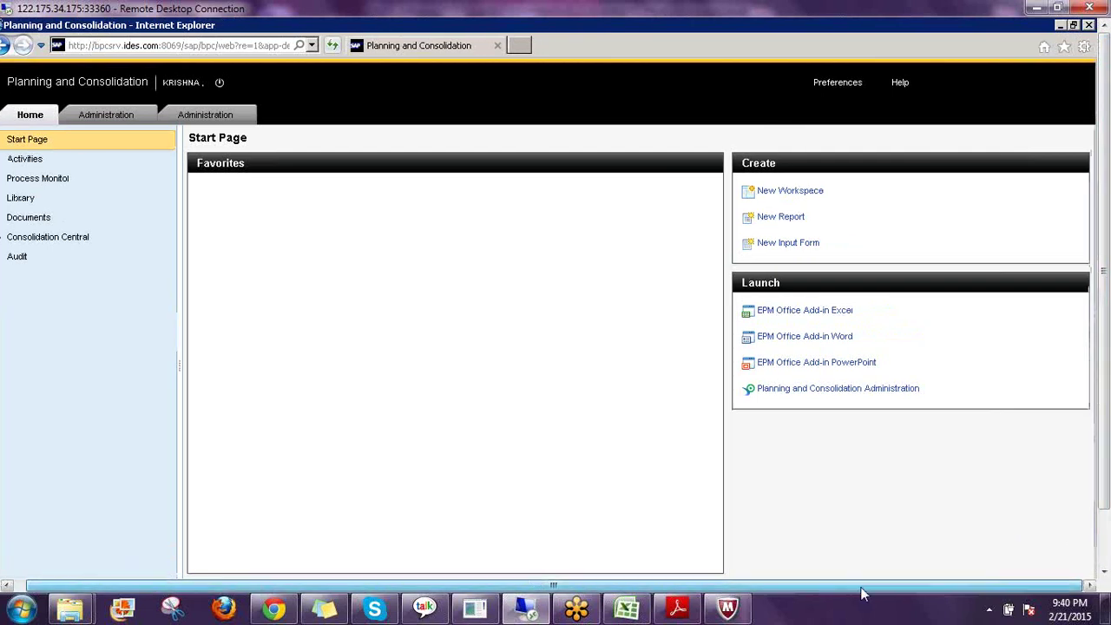
pyautogui.click(1060, 26)
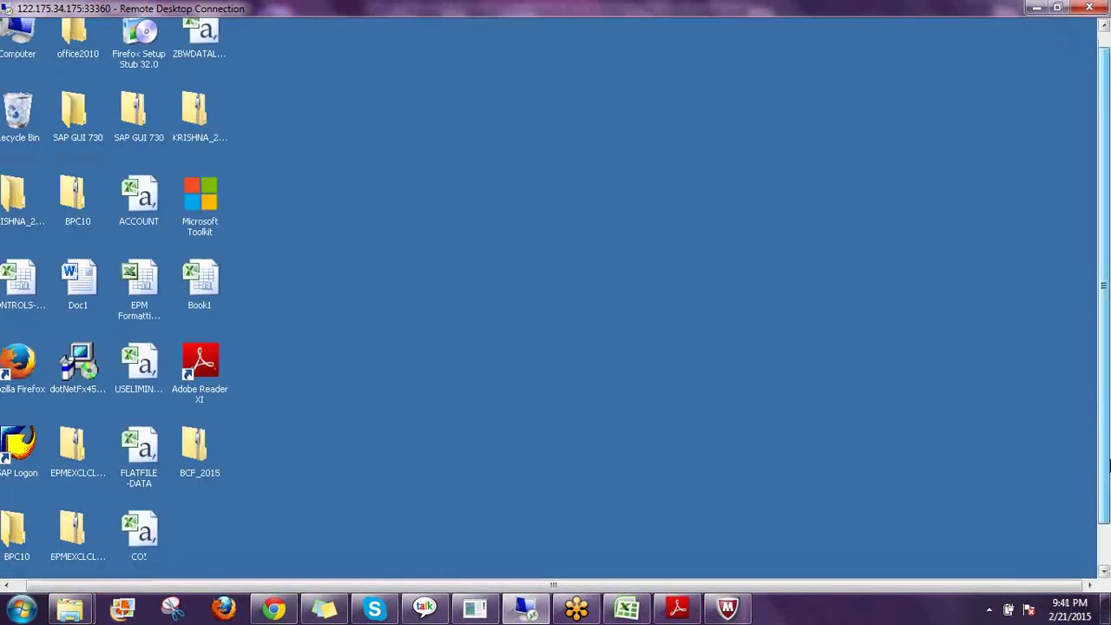
pyautogui.click(15, 562)
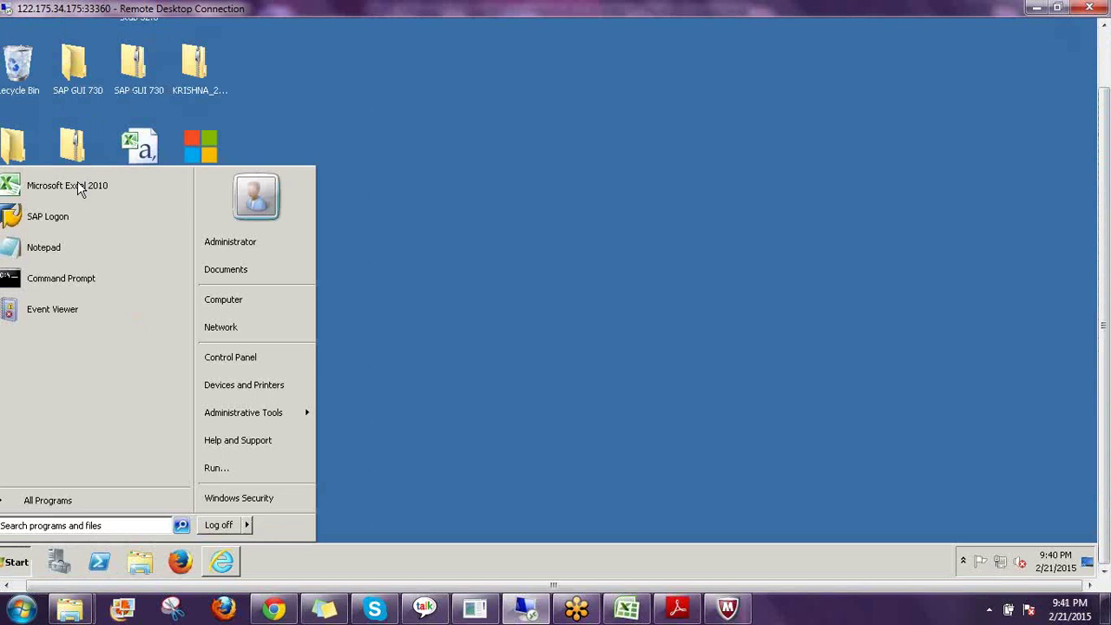
pyautogui.click(64, 187)
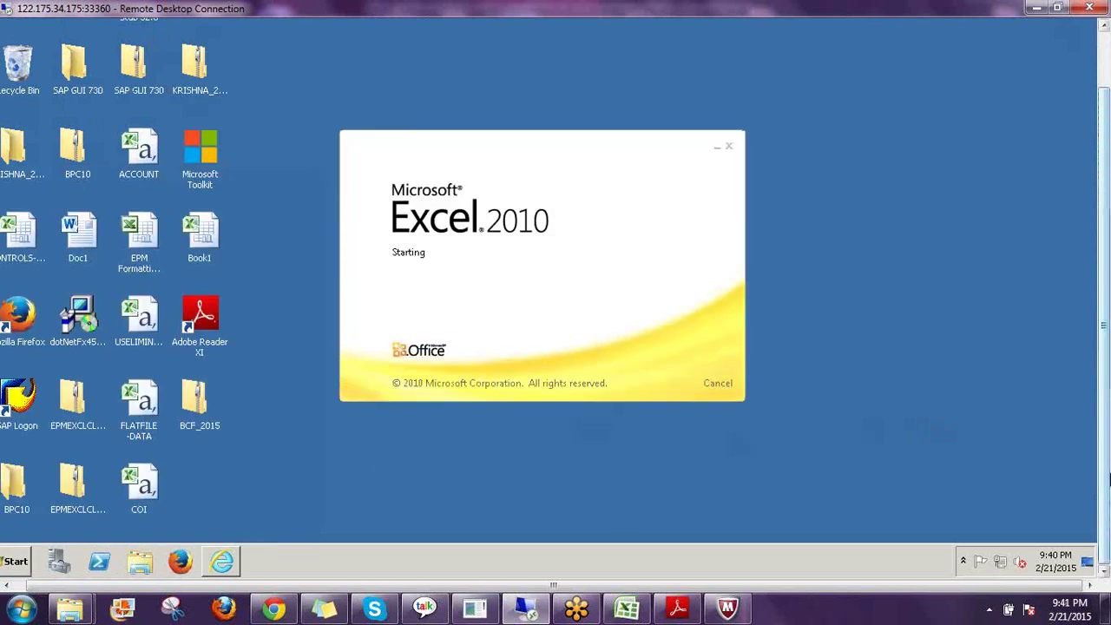
pyautogui.moveTo(1104, 476); pyautogui.dragTo(1105, 424)
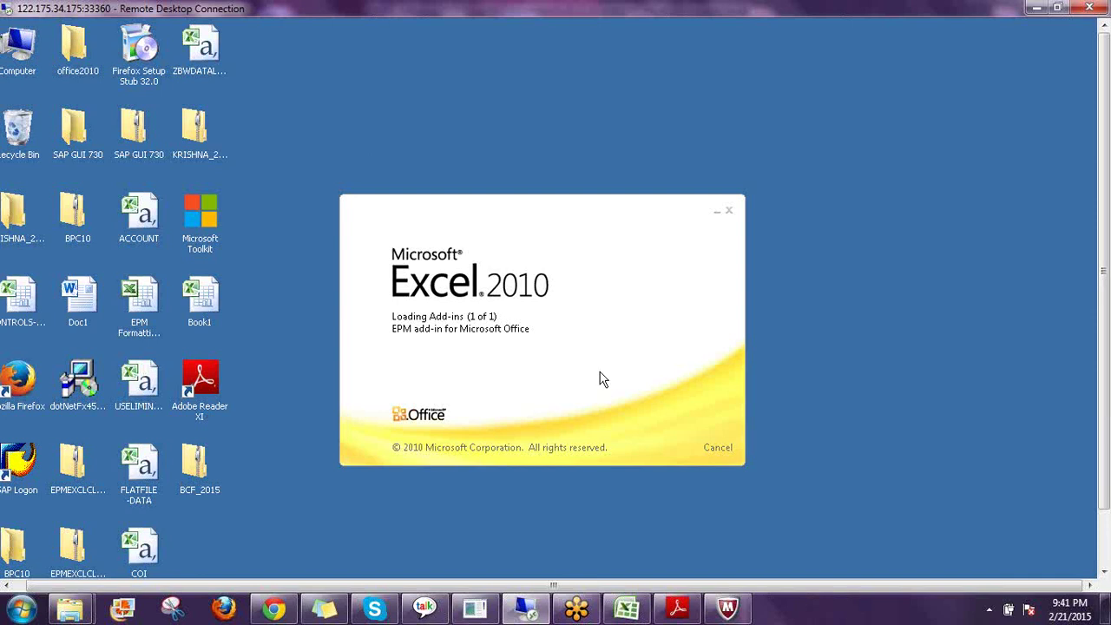
pyautogui.rightClick(726, 613)
pyautogui.click(723, 573)
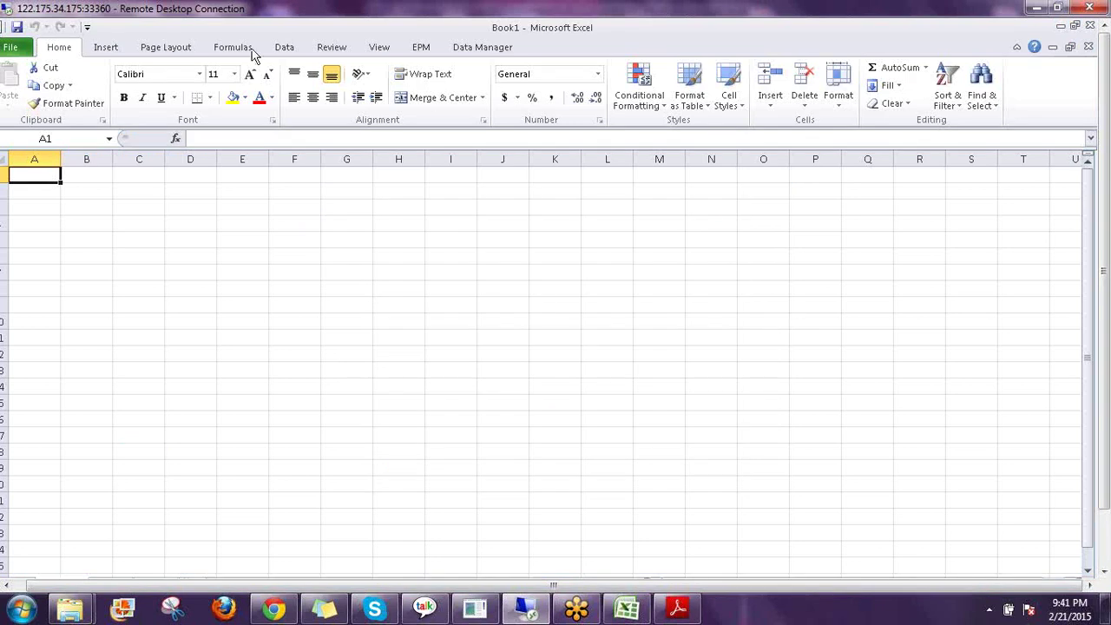
# Step: Log on to the EPM add-in through the first Consolidation connection with the account password, and bring up the Data Manager commands
pyautogui.click(26, 86)
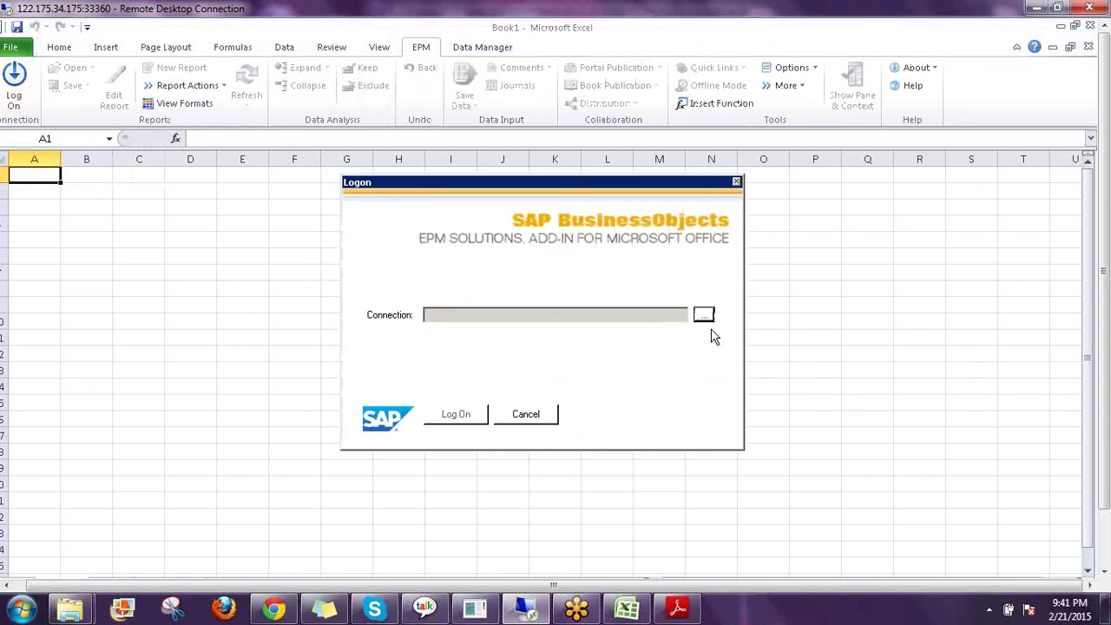
pyautogui.click(705, 316)
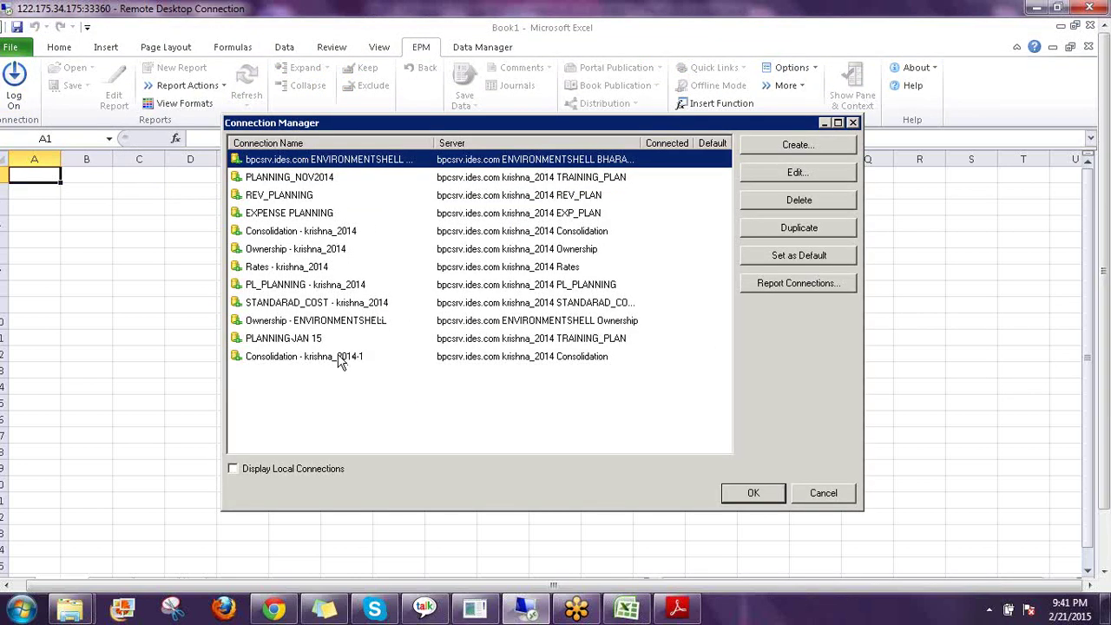
pyautogui.click(297, 363)
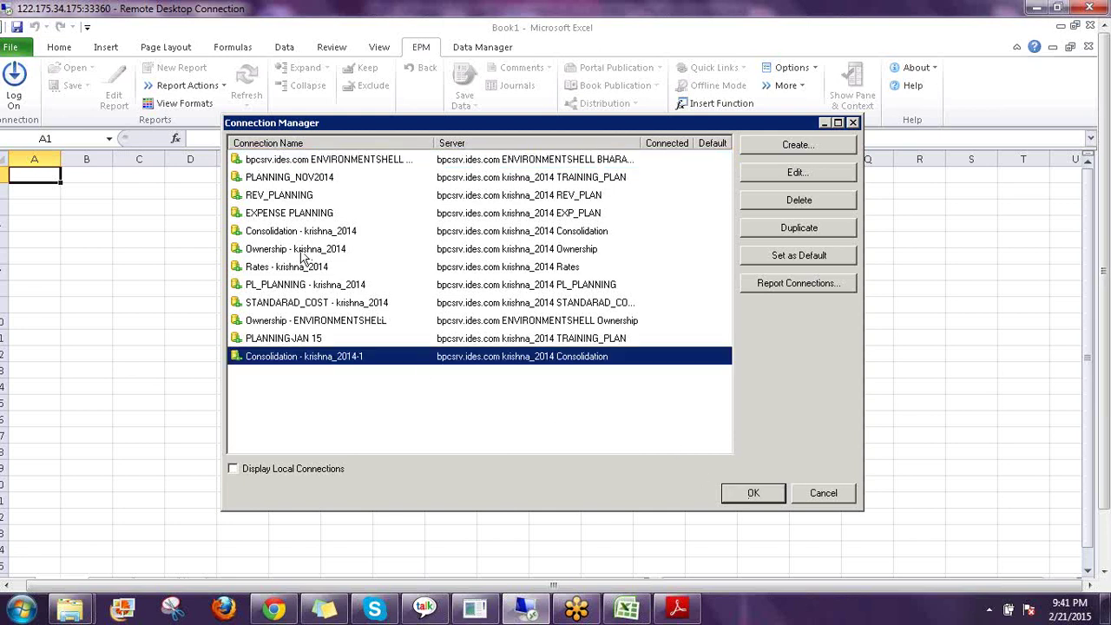
pyautogui.press('c')
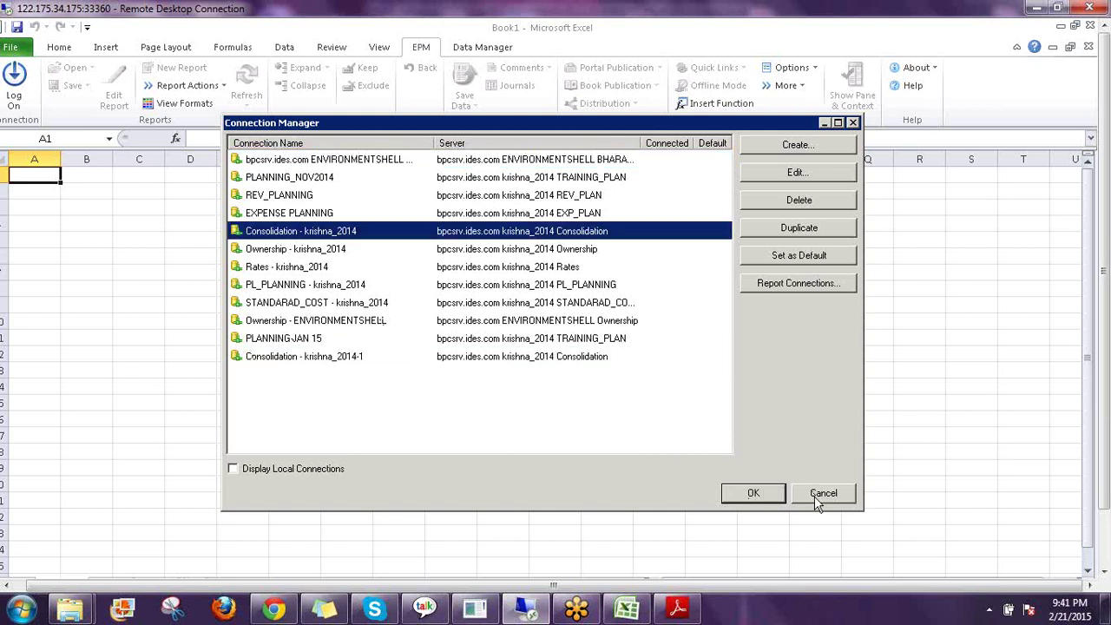
pyautogui.click(754, 493)
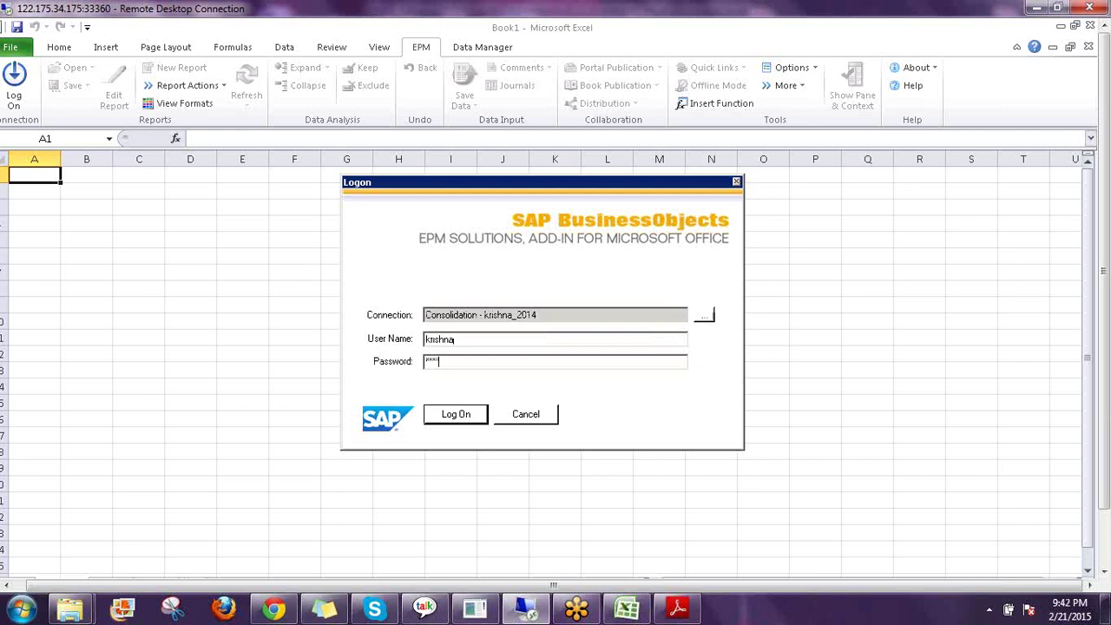
pyautogui.write('**')
pyautogui.click(455, 415)
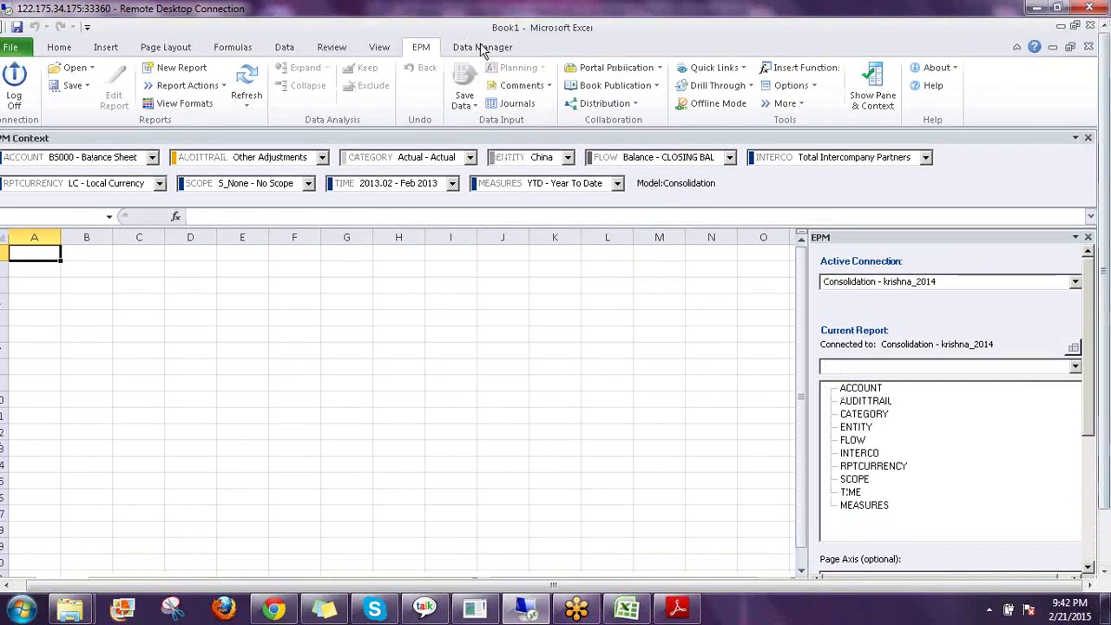
pyautogui.click(483, 47)
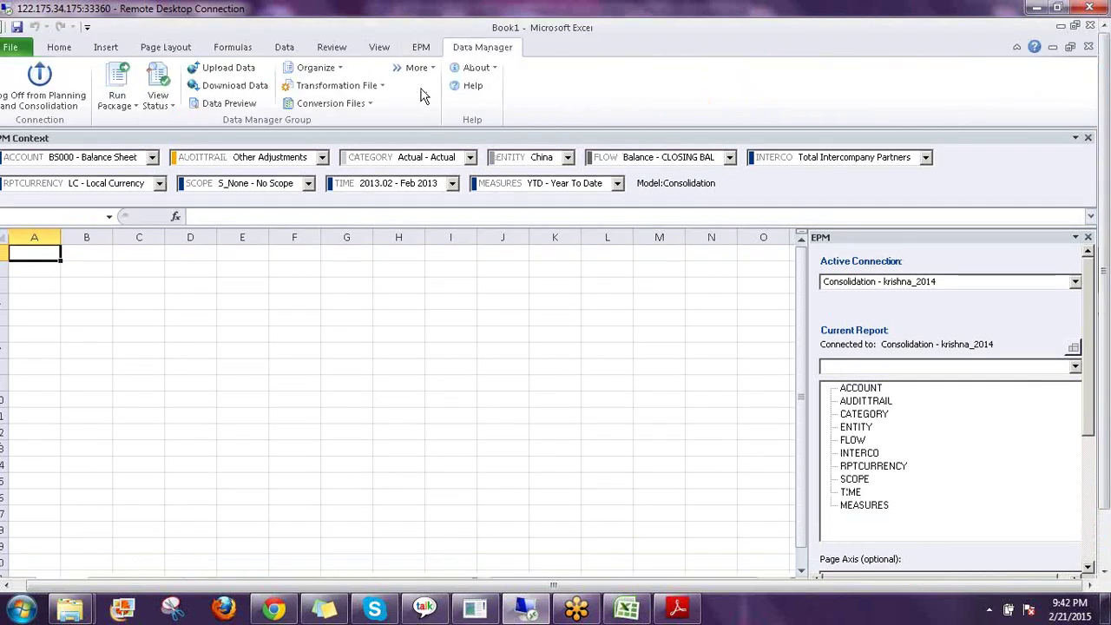
# Step: Start adding a package to the Financial Process group in the package list, using the Script Logic process chain /CPMB/FX_RESTATMENT
pyautogui.click(341, 69)
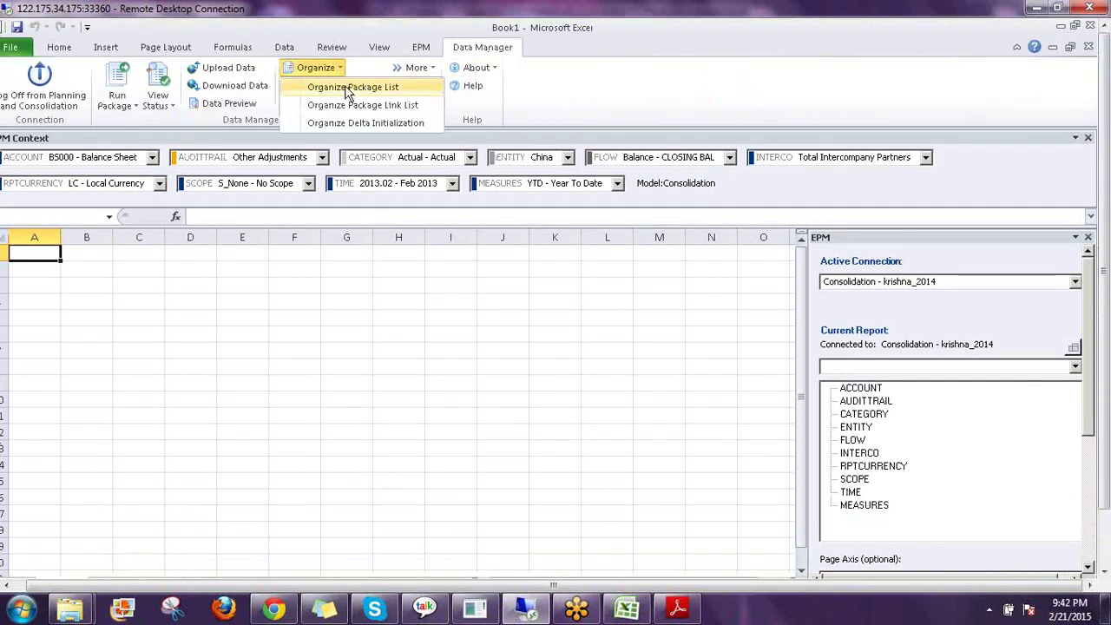
pyautogui.click(441, 157)
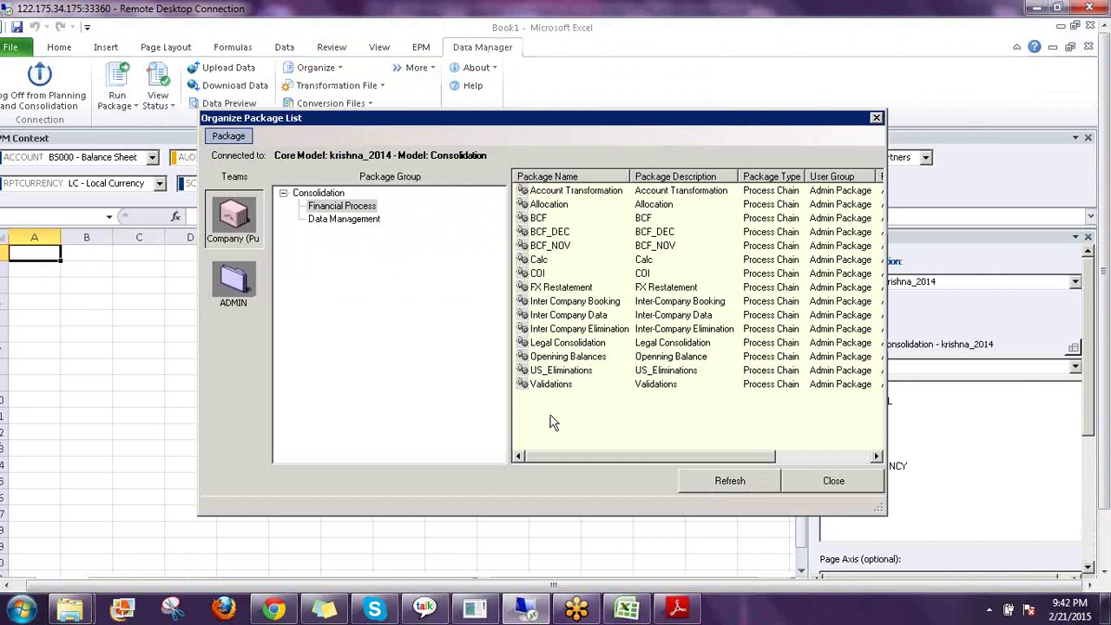
pyautogui.rightClick(549, 422)
pyautogui.click(582, 425)
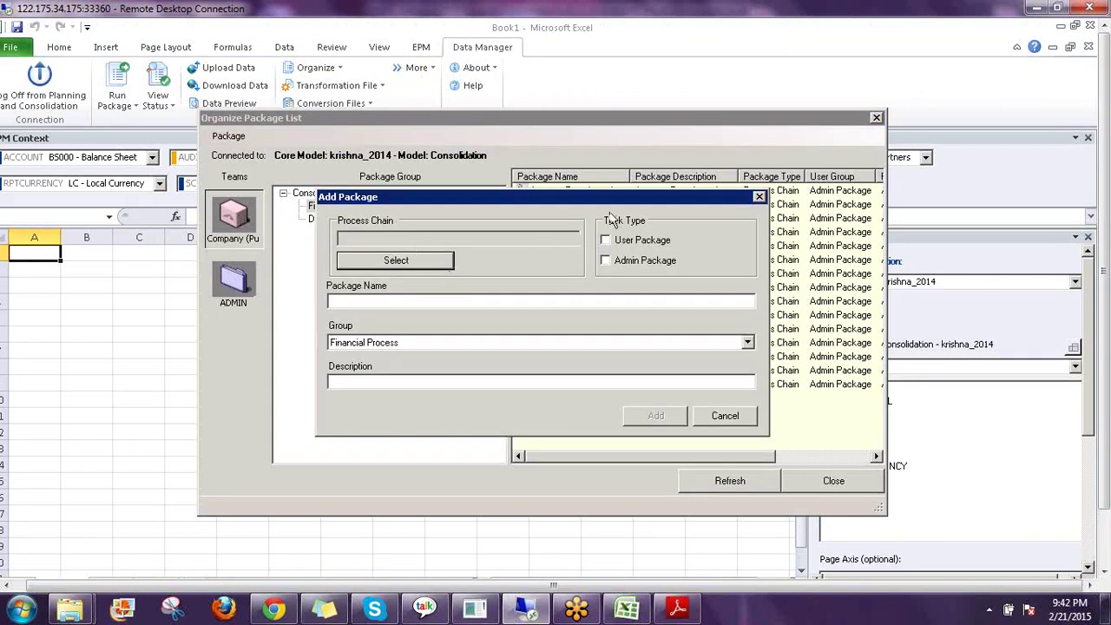
pyautogui.click(396, 261)
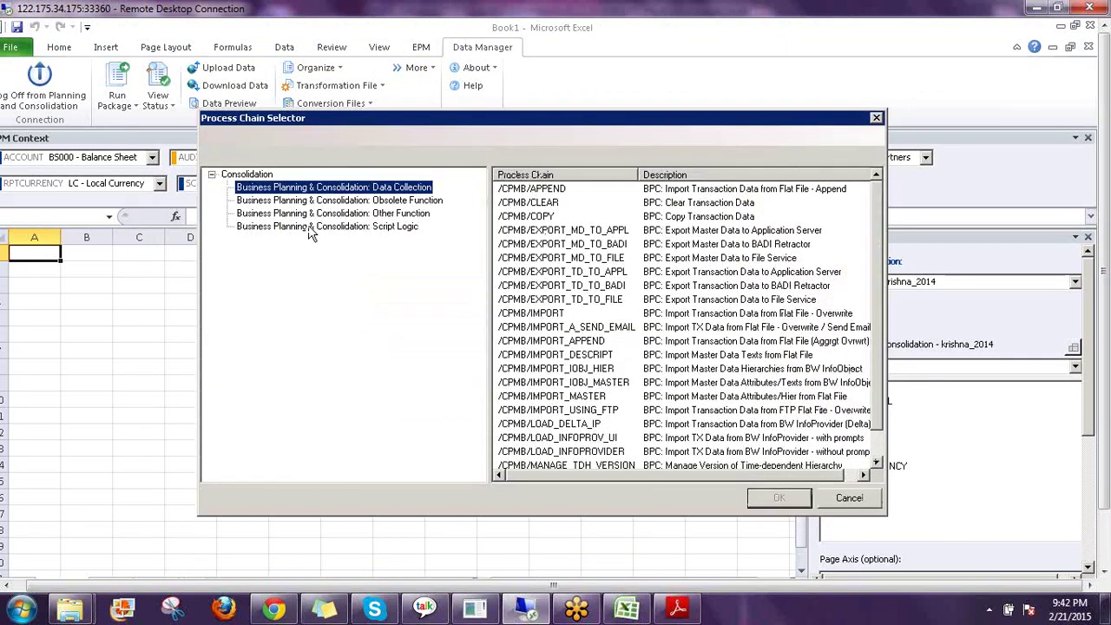
pyautogui.click(386, 228)
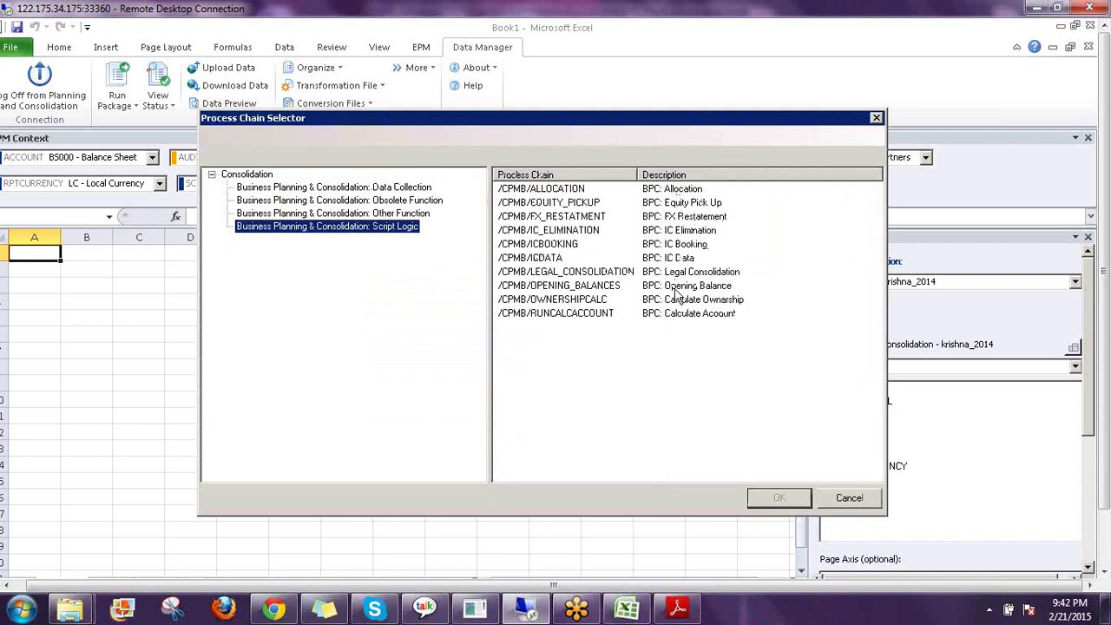
pyautogui.click(674, 218)
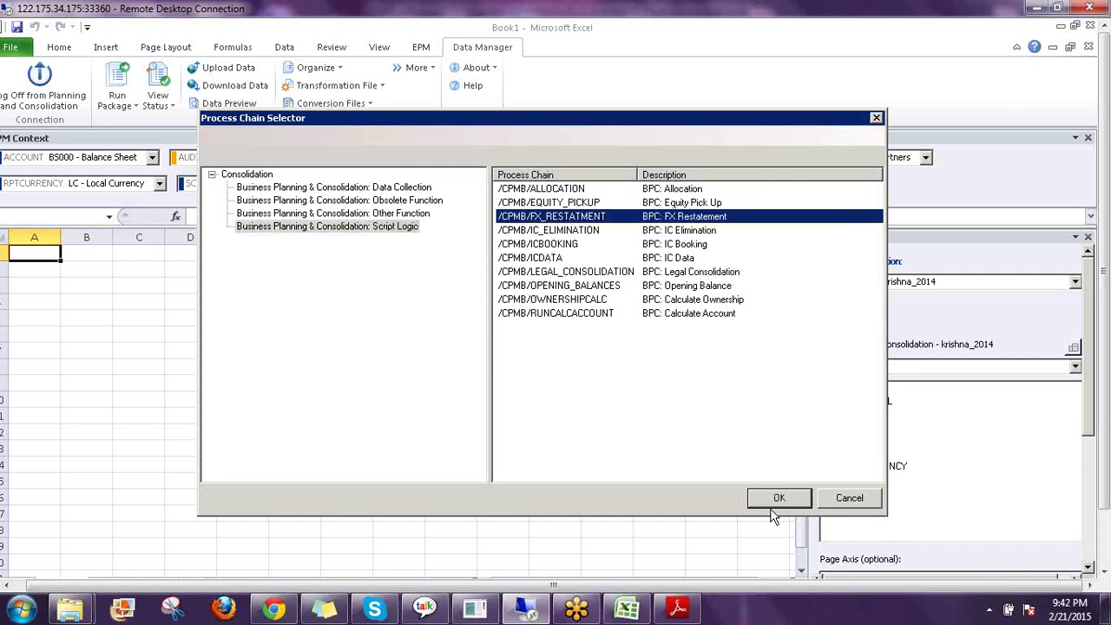
pyautogui.click(773, 497)
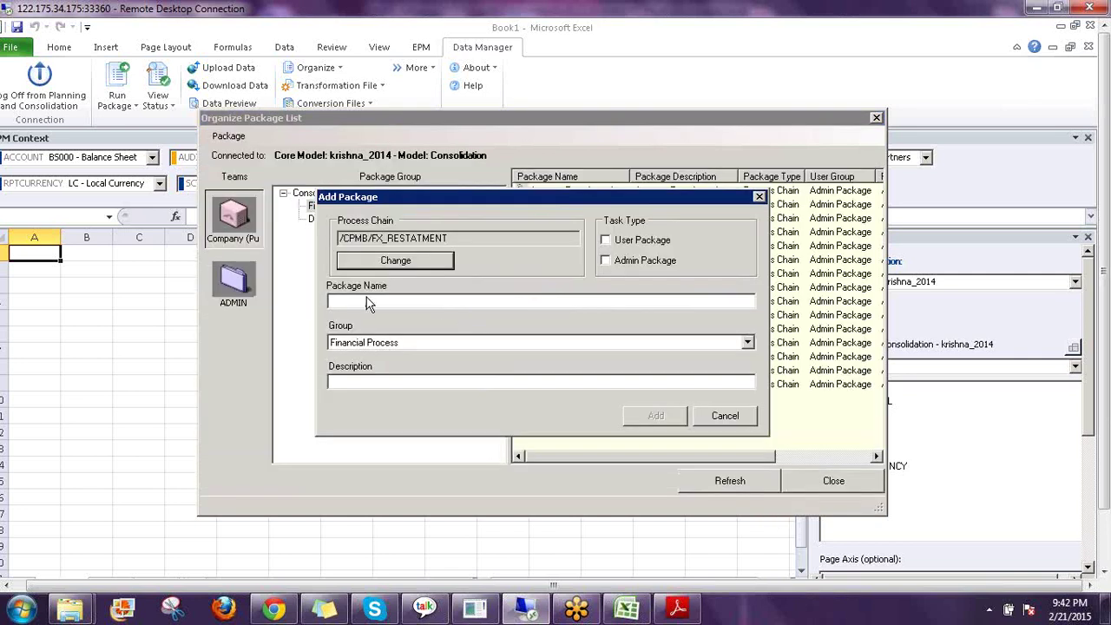
# Step: Name and describe the package CURR_FEB2015, mark it as both User Package and Admin Package, and add it
pyautogui.click(375, 297)
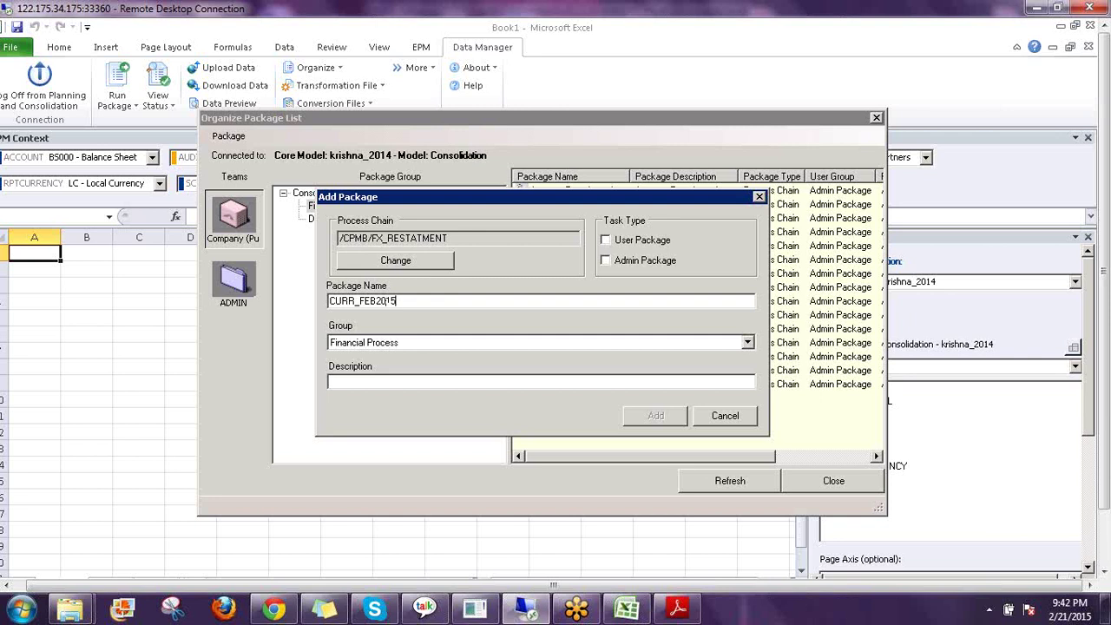
pyautogui.doubleClick(388, 301)
pyautogui.hotkey('ctrl', 'c')
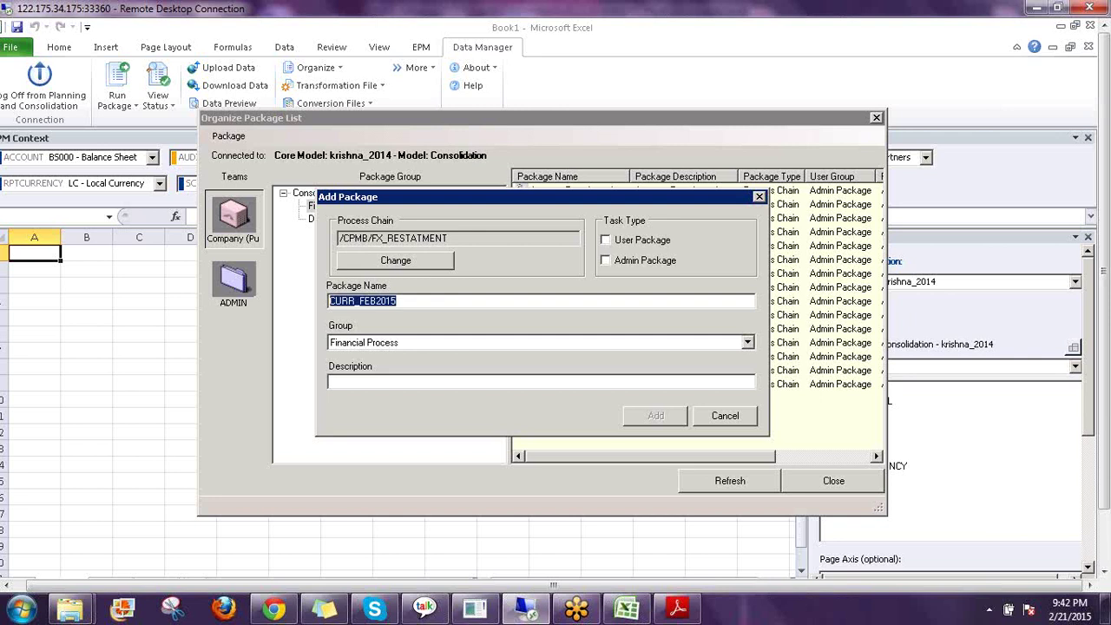
pyautogui.press('Tab')
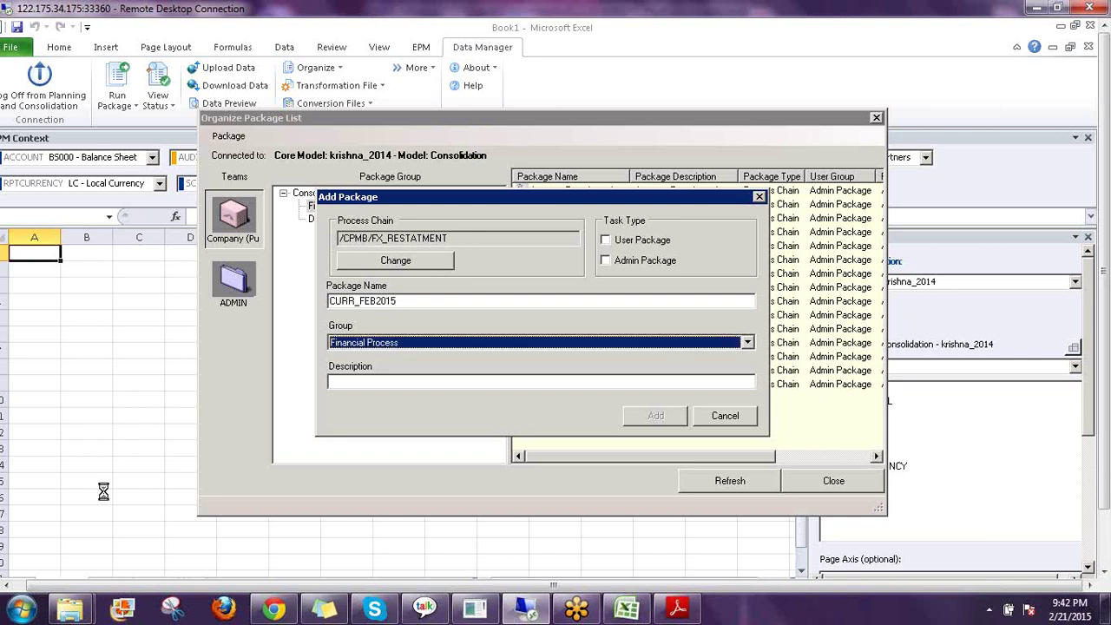
pyautogui.click(356, 382)
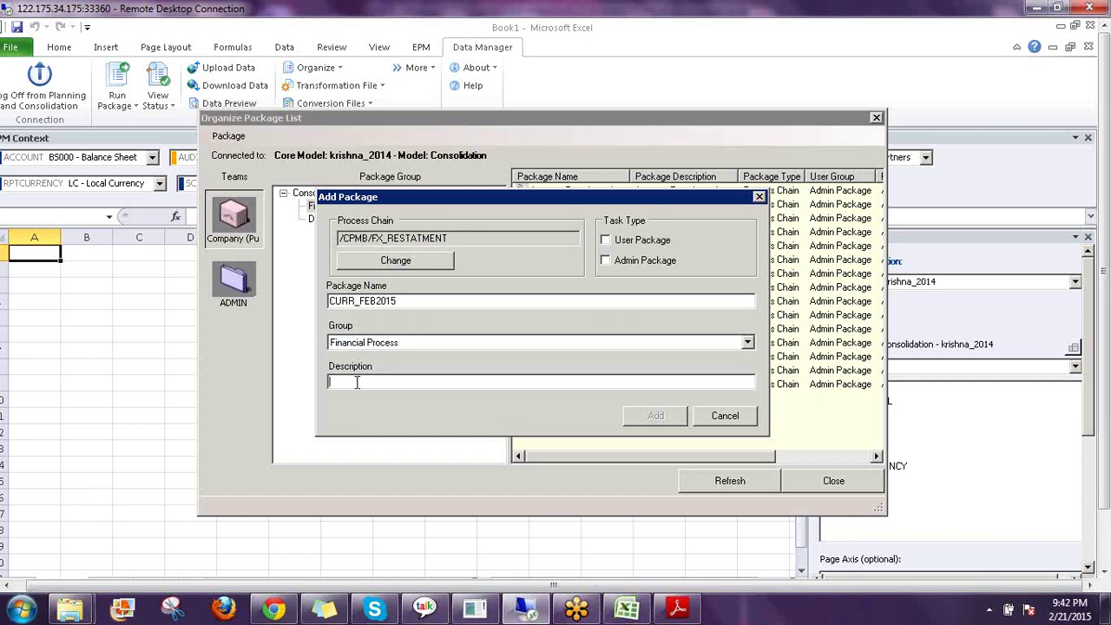
pyautogui.hotkey('ctrl', 'v')
pyautogui.click(606, 243)
pyautogui.click(606, 258)
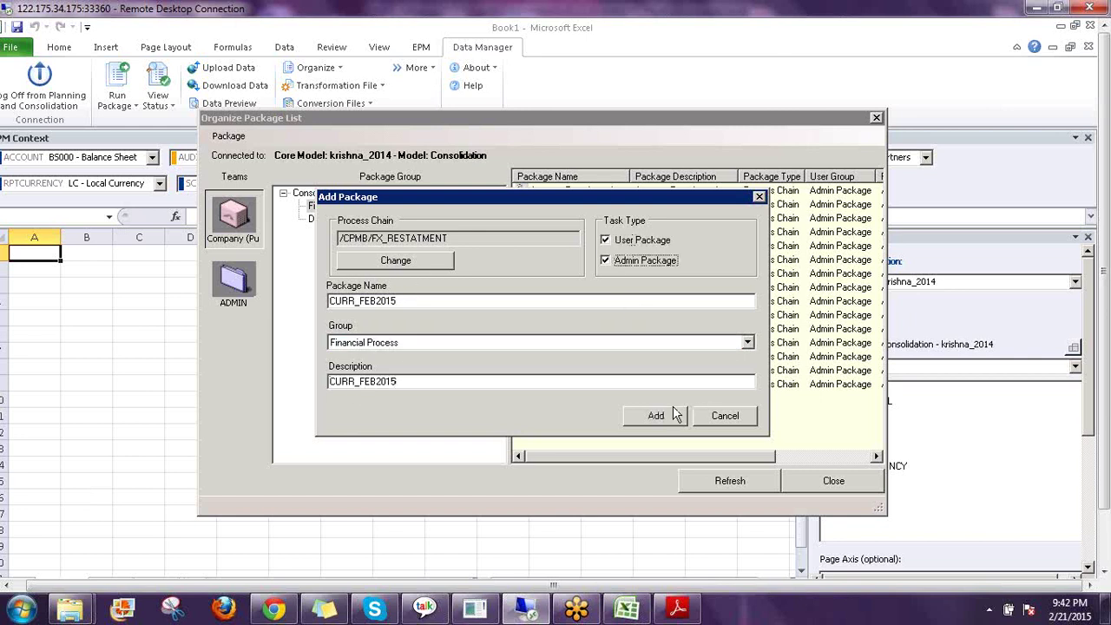
pyautogui.click(657, 416)
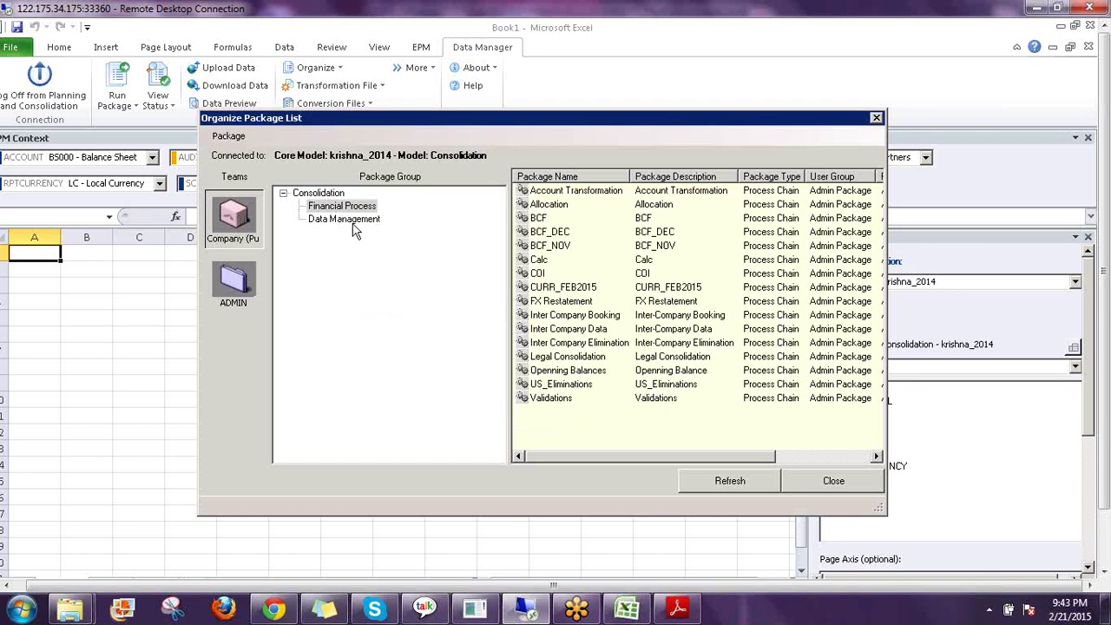
# Step: Open the CURR_FEB2015 package for modification, bring up its advanced script, and locate the FXTRANS.LGF logic file name in the last TASK line
pyautogui.click(552, 288)
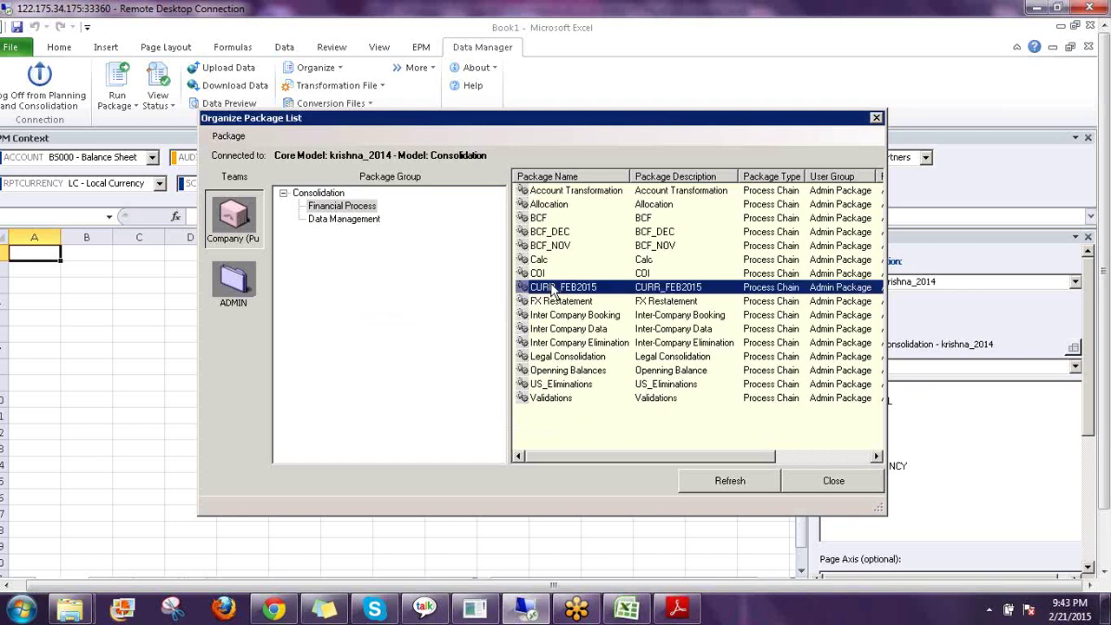
pyautogui.rightClick(552, 290)
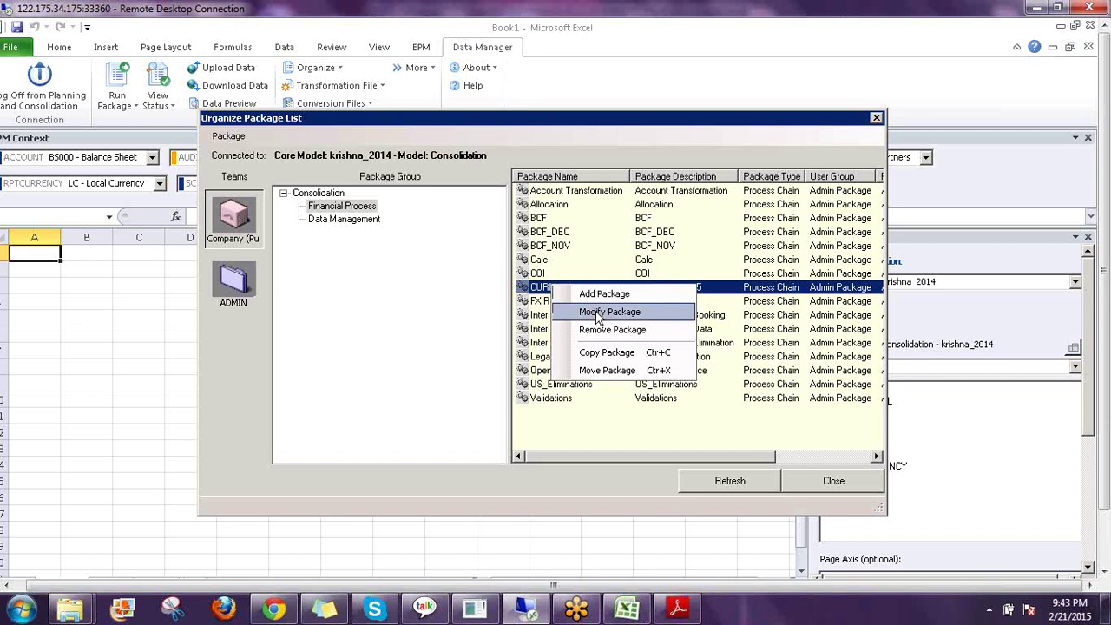
pyautogui.click(599, 312)
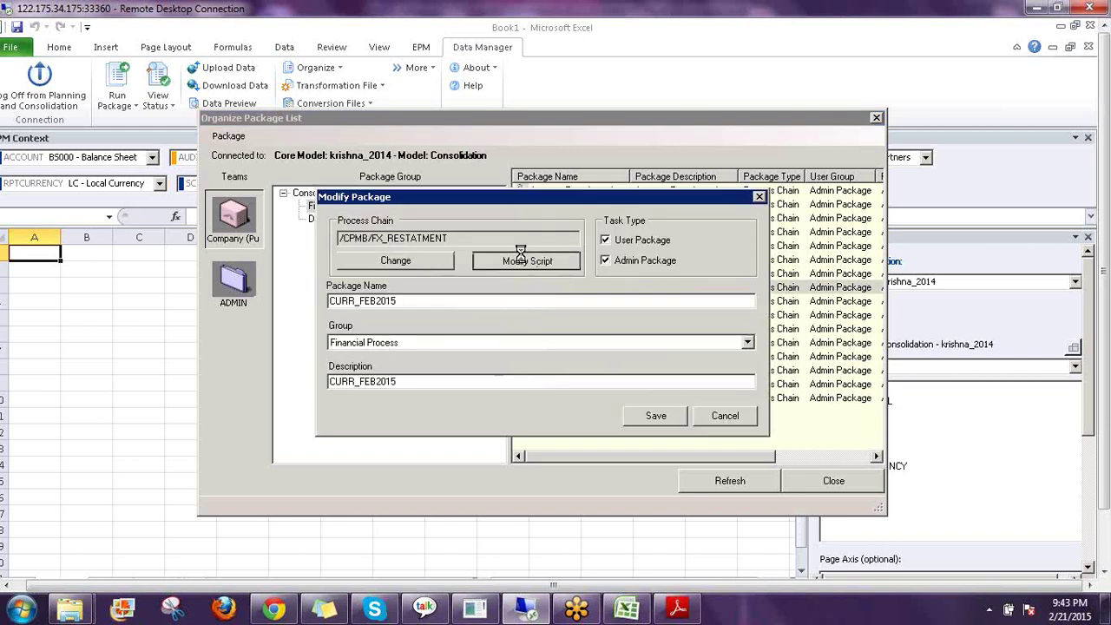
pyautogui.click(529, 261)
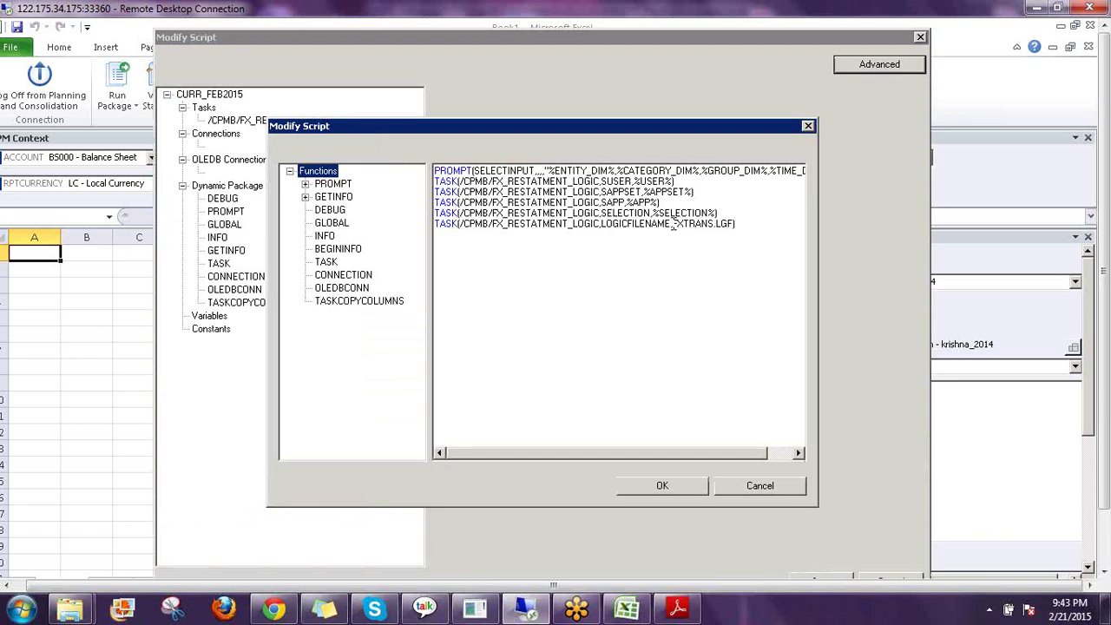
pyautogui.click(674, 224)
# Step: Switch to the browser to compare the logic file name with the FXTRANS.LGF script, and return to the package script in Excel
pyautogui.moveTo(1107, 408); pyautogui.dragTo(1107, 460)
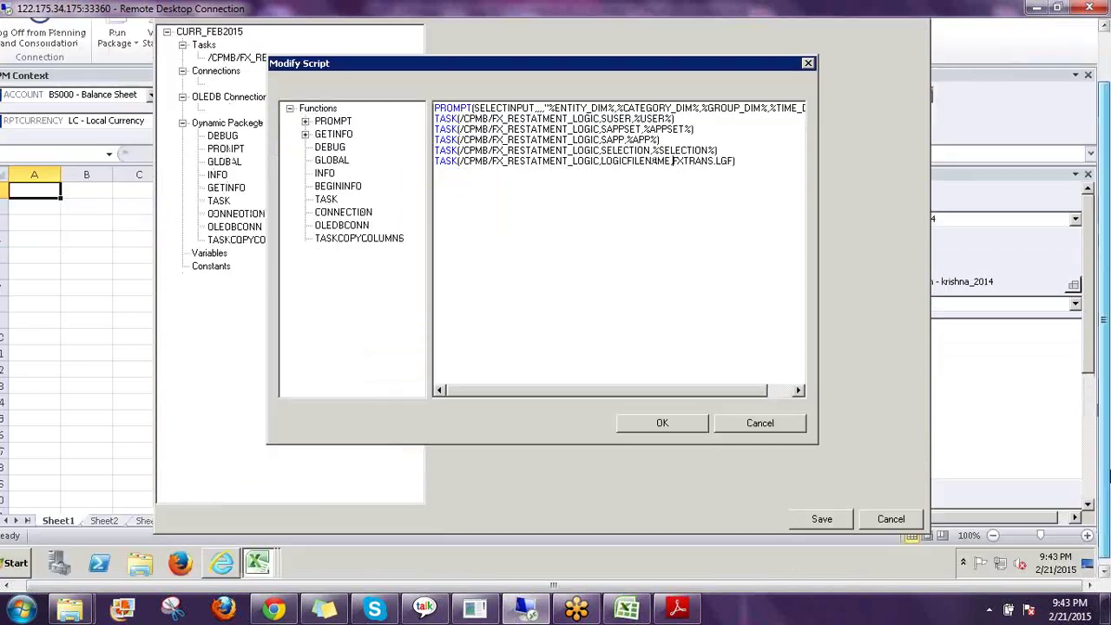
pyautogui.click(224, 562)
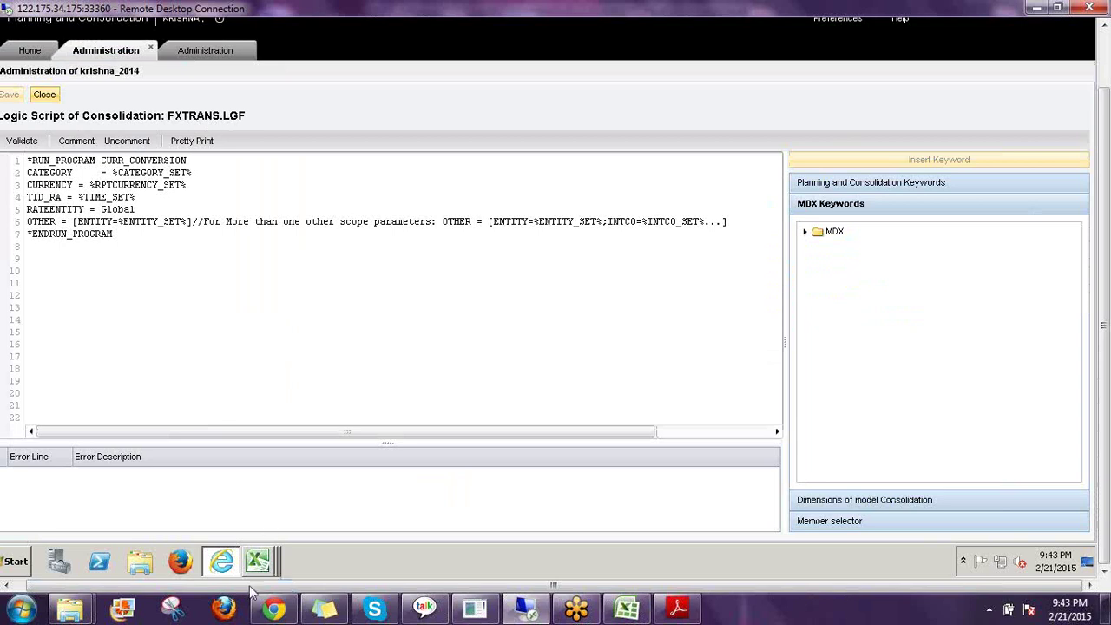
pyautogui.click(258, 563)
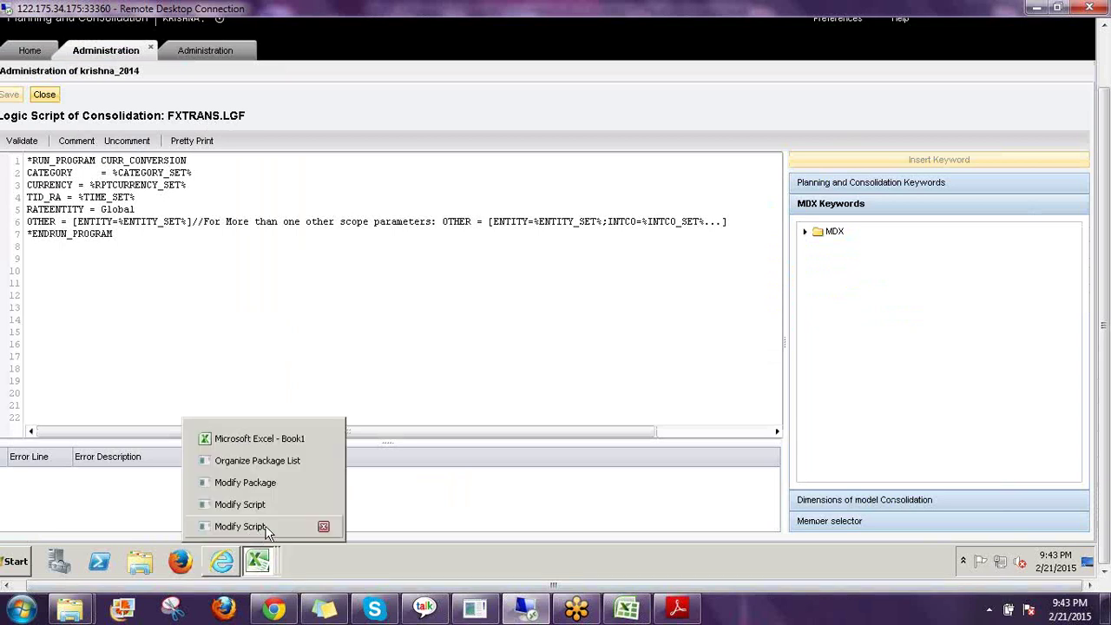
pyautogui.click(260, 527)
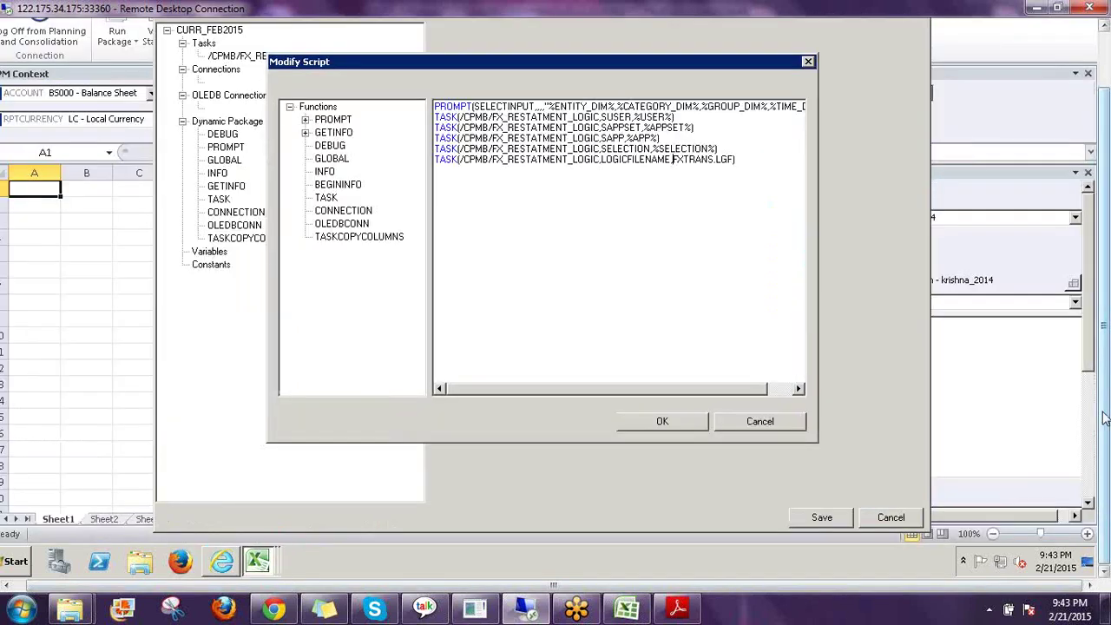
pyautogui.scroll(3, 1104, 419)
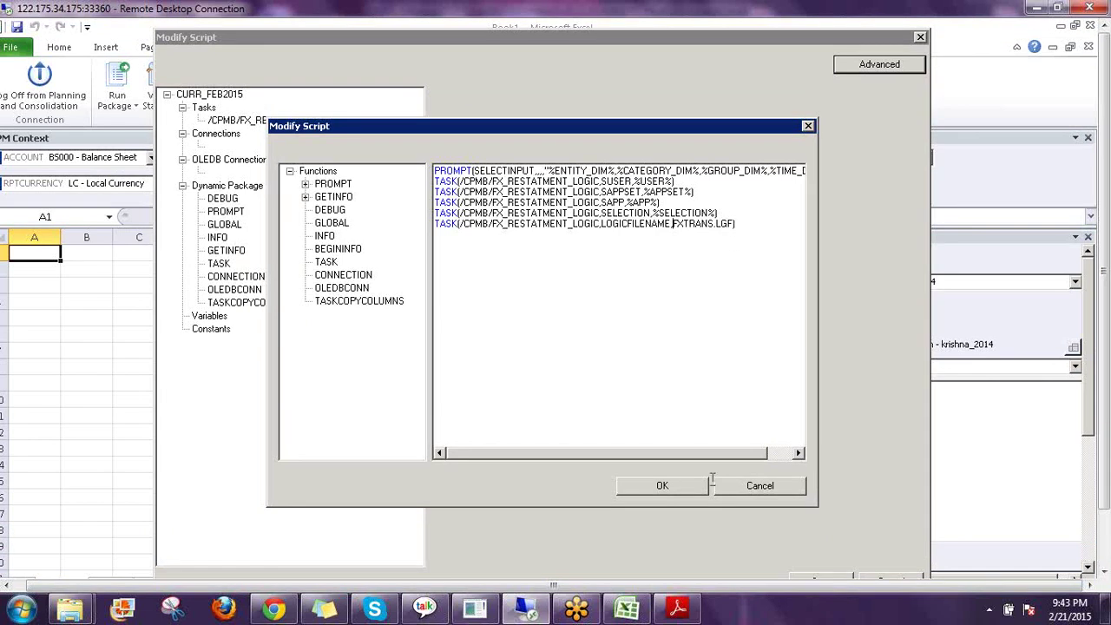
# Step: Accept the package script, save the script and the modified CURR_FEB2015 package, and close the package list
pyautogui.click(664, 486)
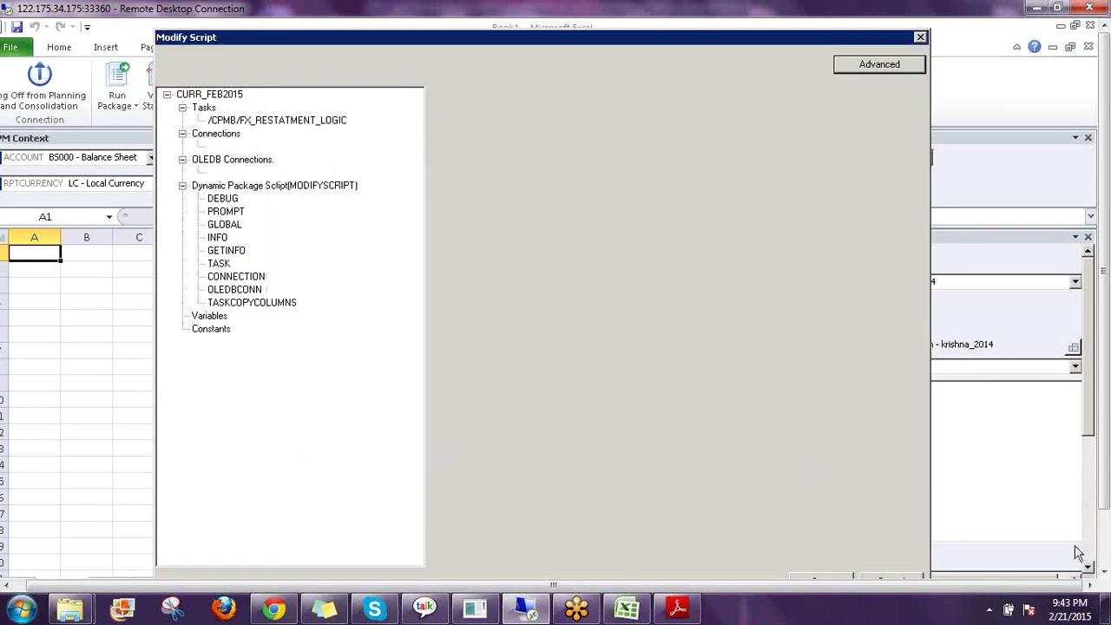
pyautogui.scroll(-3, 1107, 495)
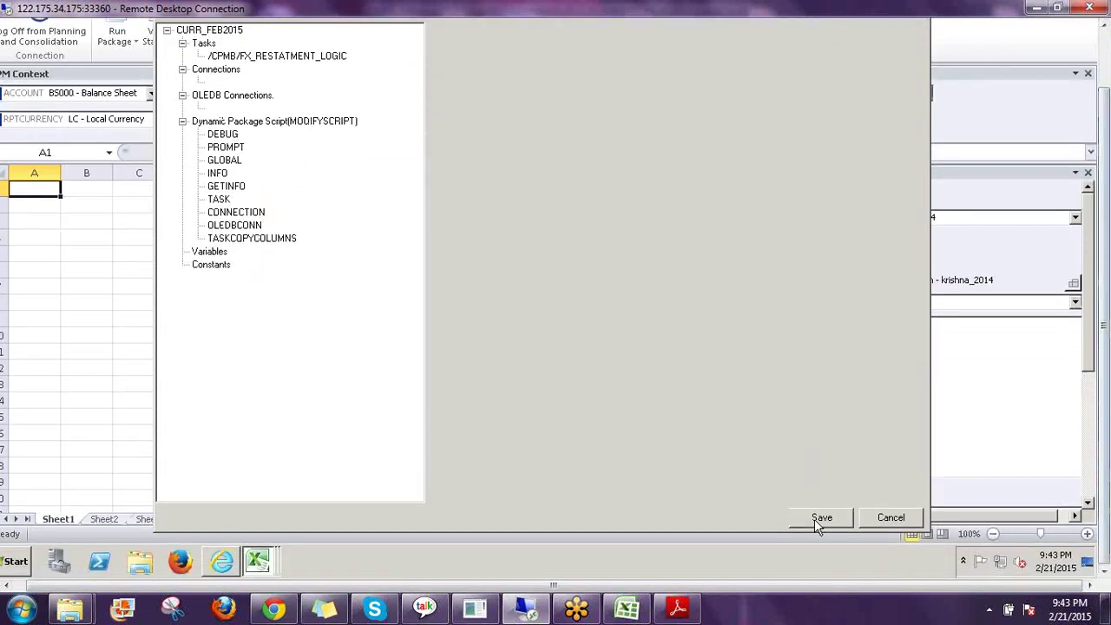
pyautogui.press('Return')
pyautogui.click(657, 353)
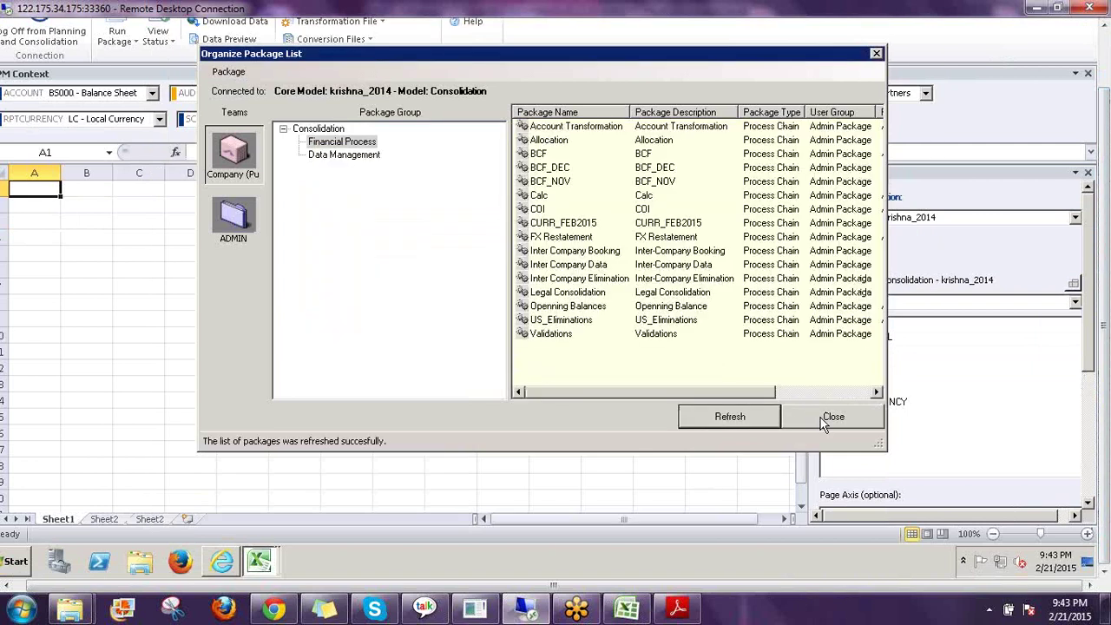
pyautogui.press('Return')
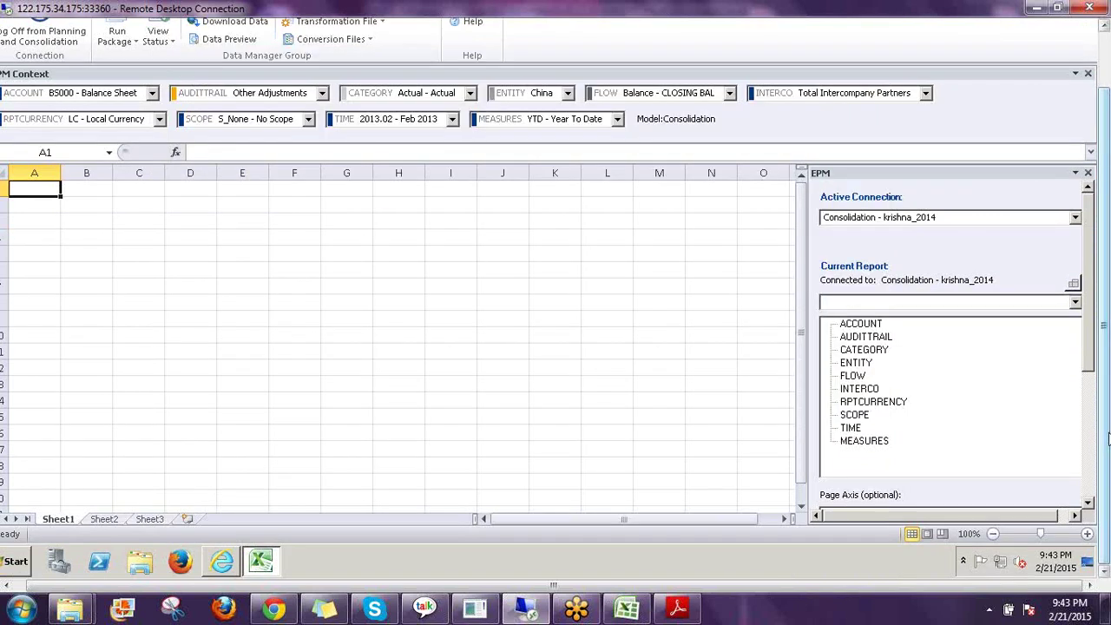
# Step: Minimize Excel, close the FXTRANS.LGF script in the browser, and open the Currency Translation business rules of the Consolidation model
pyautogui.scroll(3, 1107, 425)
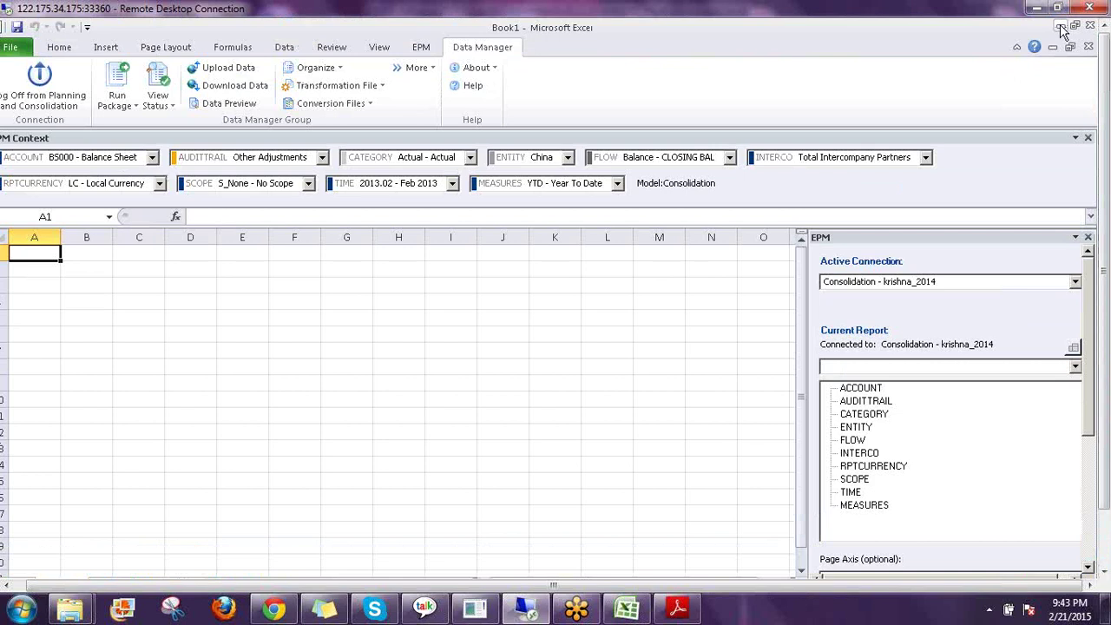
pyautogui.click(1061, 28)
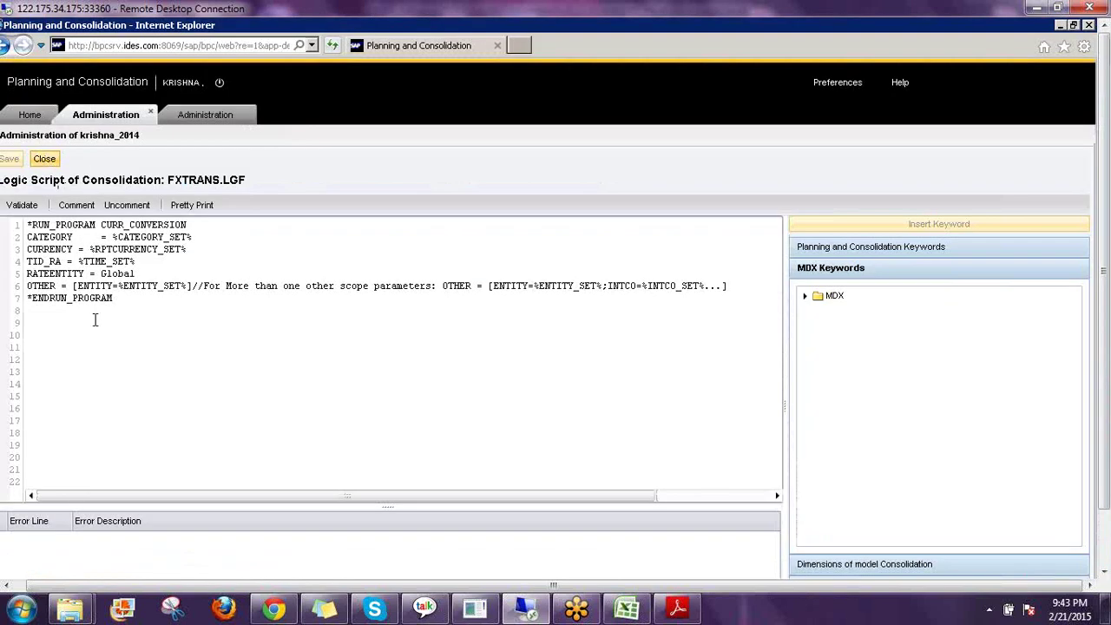
pyautogui.click(38, 160)
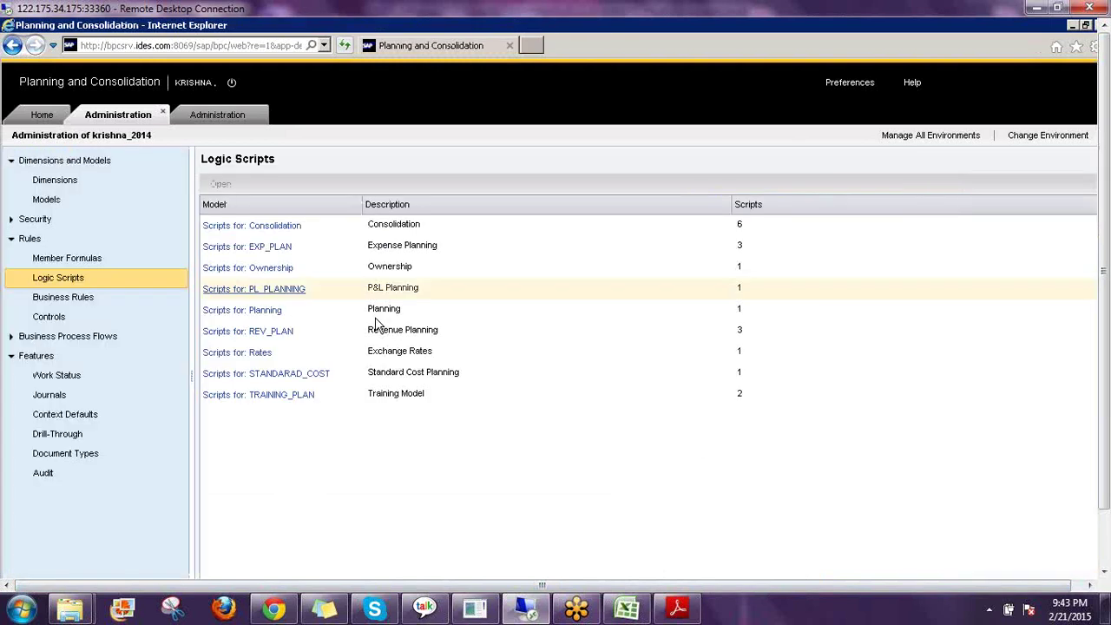
pyautogui.click(96, 298)
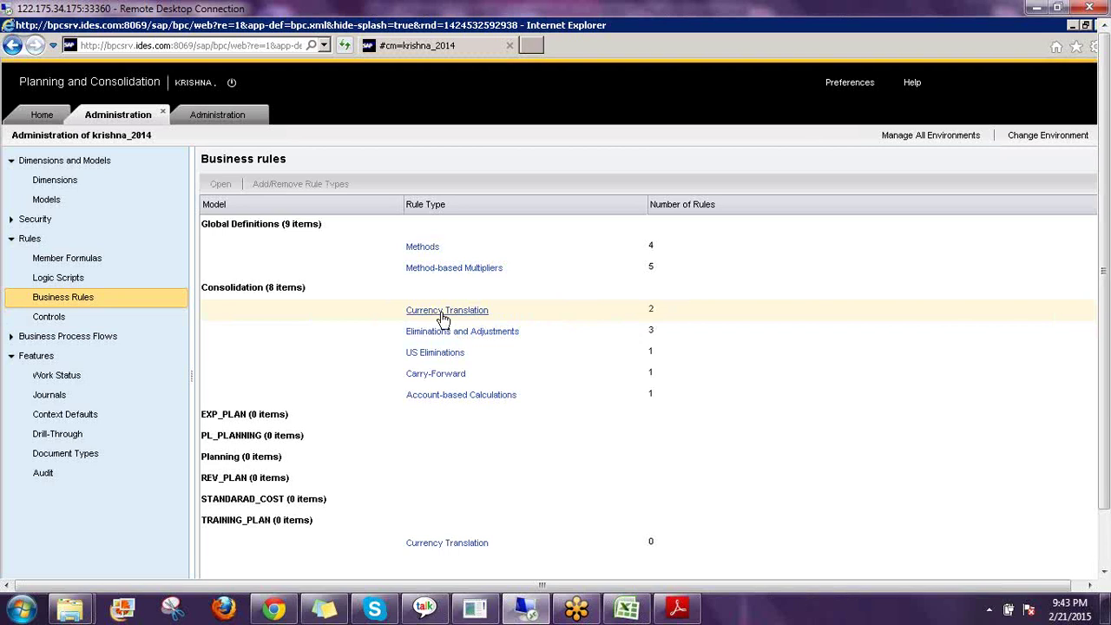
pyautogui.click(443, 313)
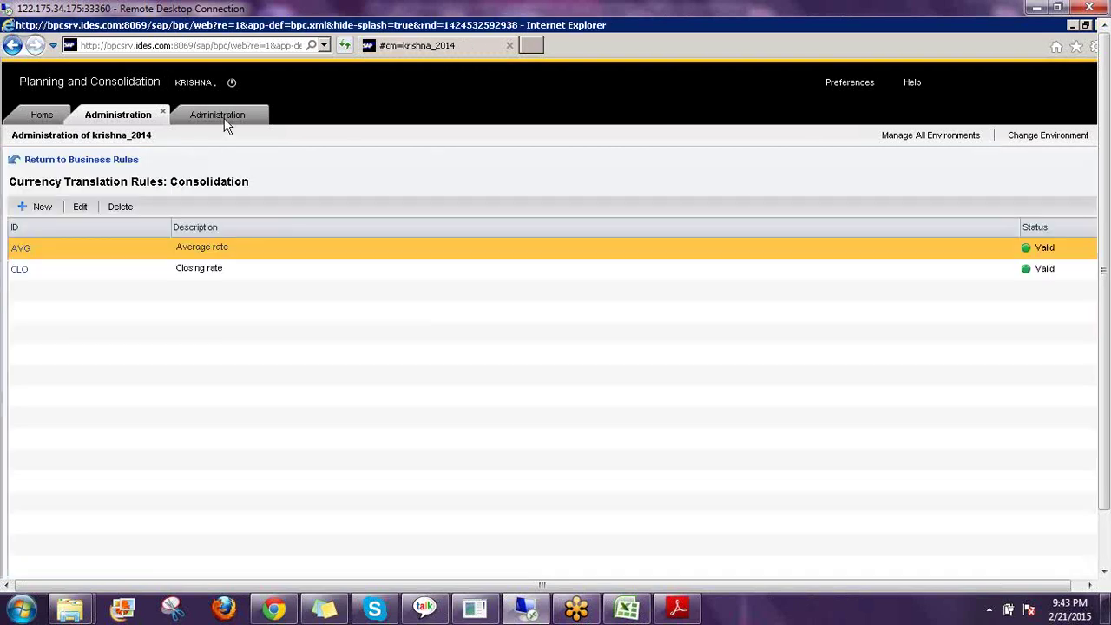
# Step: Close the R_ENTITY members, open the ACCOUNT dimension members, and select the Balance Sheet account's Rate type to review it
pyautogui.click(219, 114)
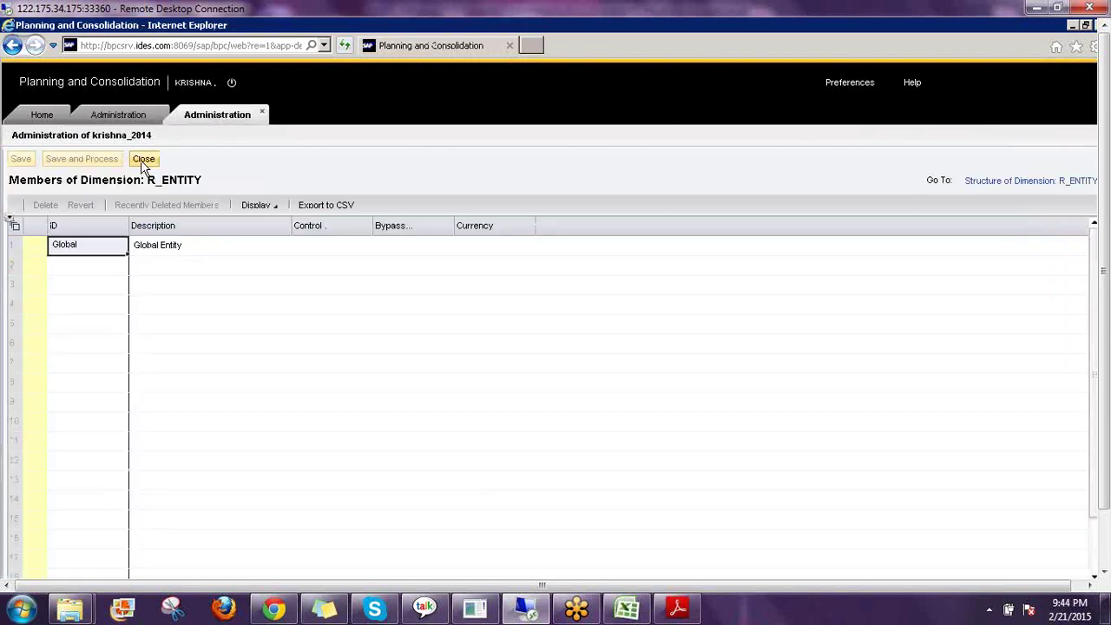
pyautogui.click(142, 161)
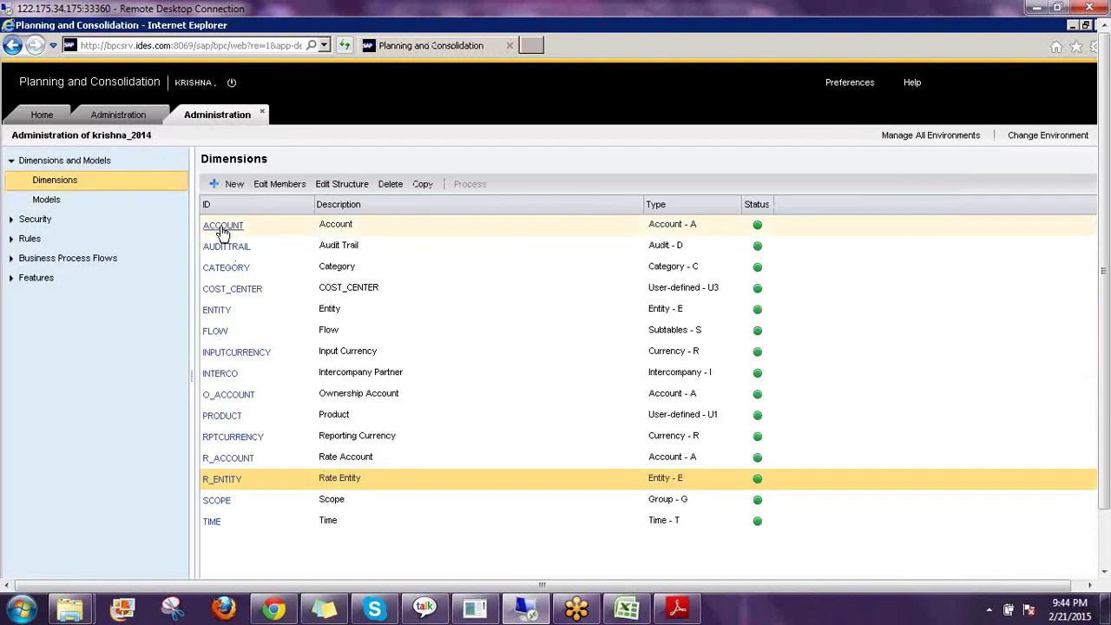
pyautogui.click(223, 228)
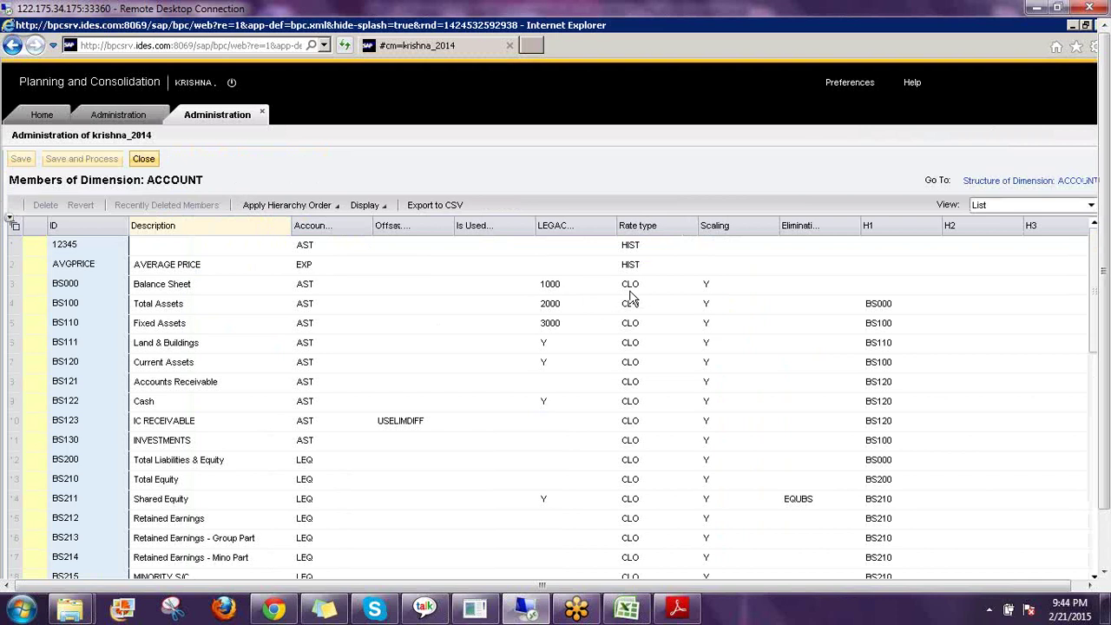
pyautogui.click(631, 286)
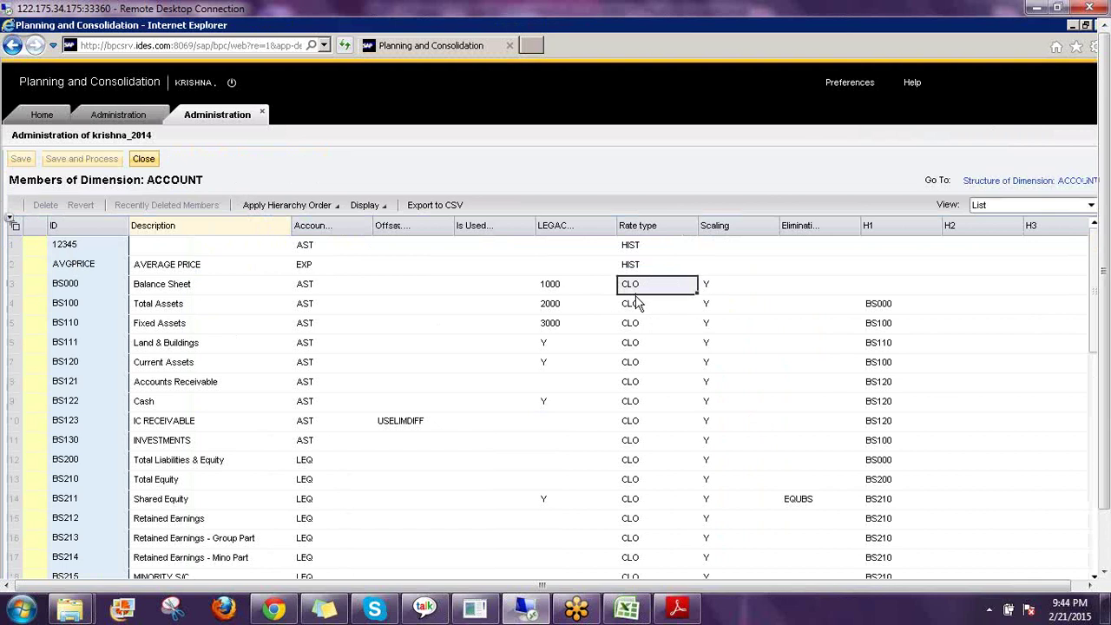
# Step: Review the Rate type values across the ACCOUNT members, comparing profit and loss accounts such as Cost of Goods Sold with the balance sheet accounts
pyautogui.scroll(-9, 635, 302)
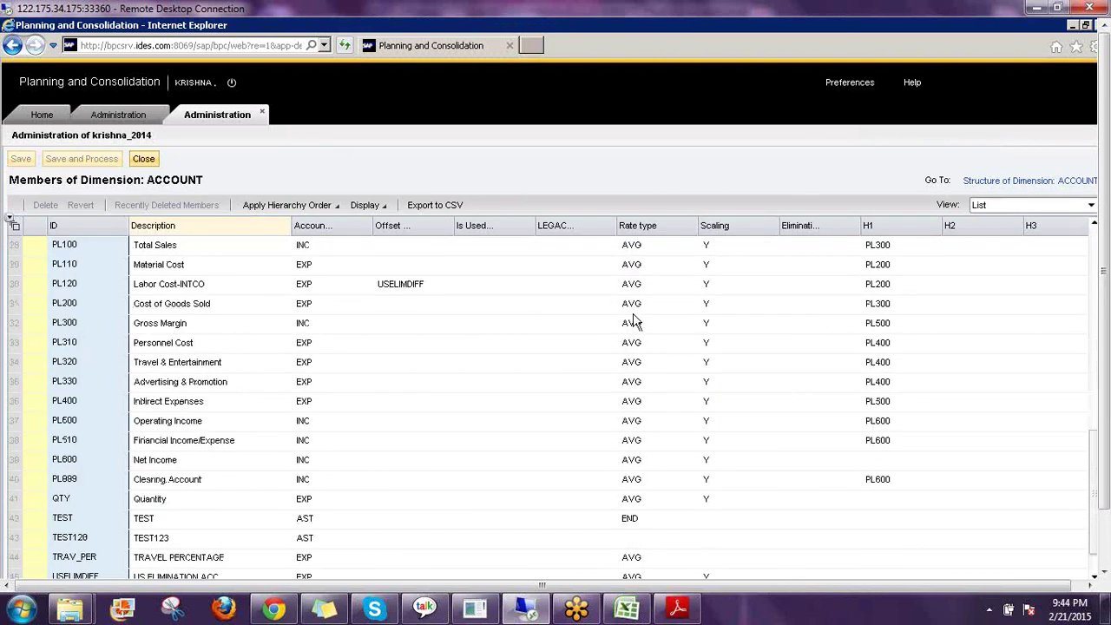
pyautogui.click(631, 305)
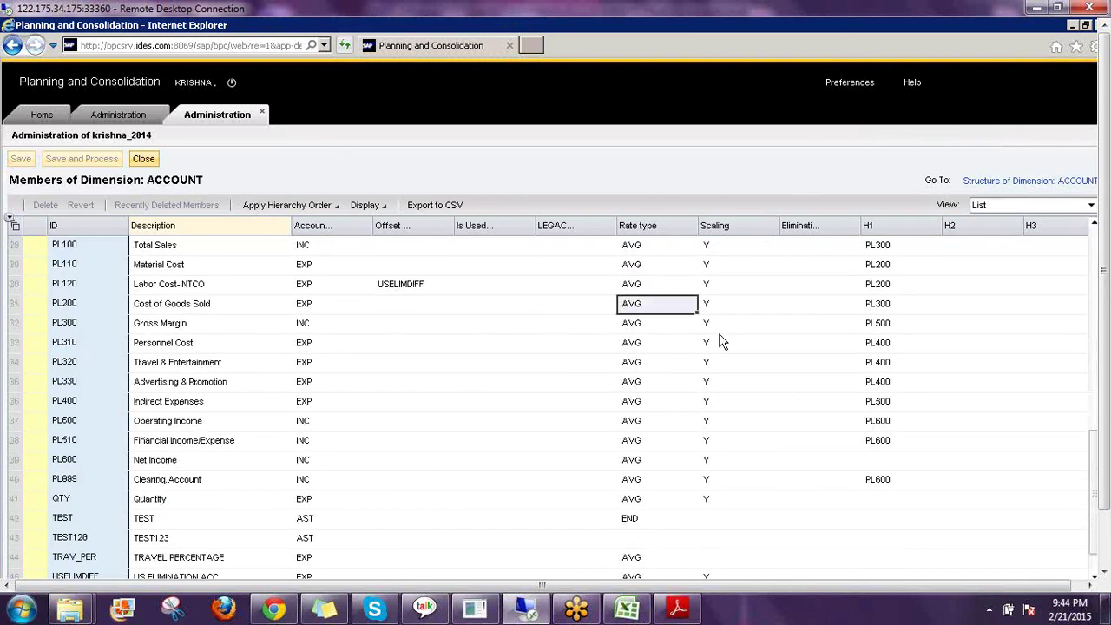
pyautogui.scroll(7, 694, 330)
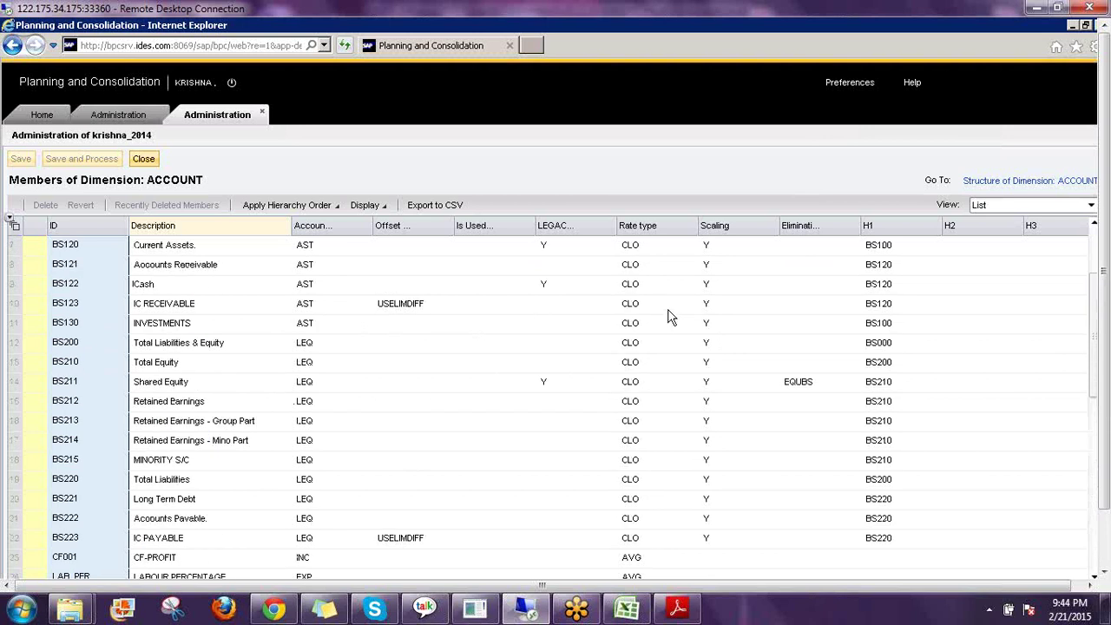
pyautogui.scroll(2, 668, 317)
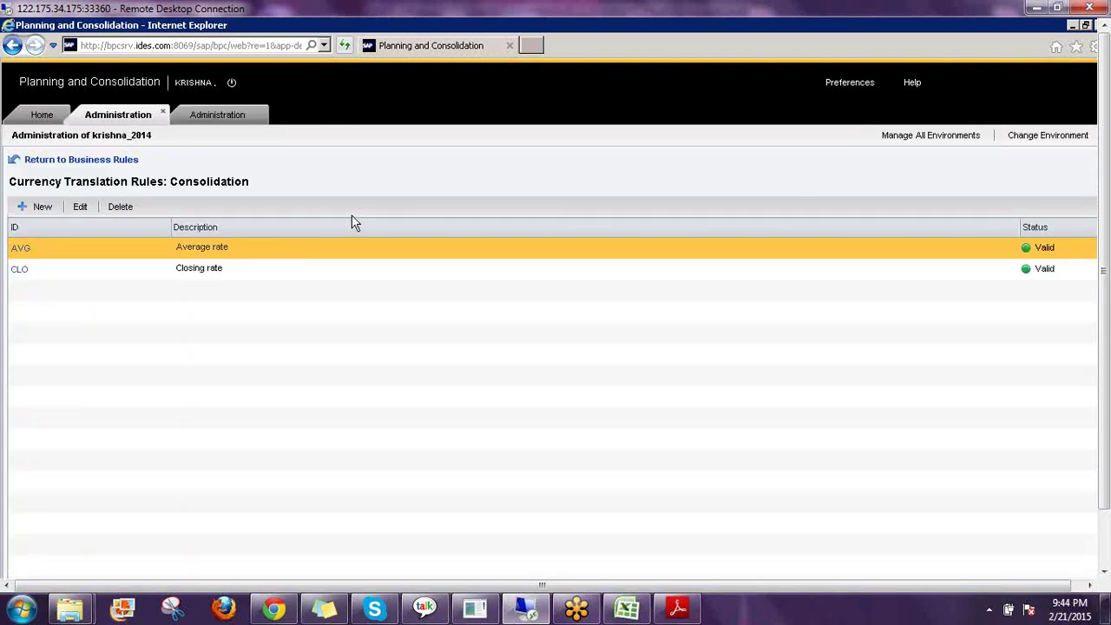
# Step: Return to the Consolidation model's currency translation rules and open the AVG rule to review its description
pyautogui.click(21, 249)
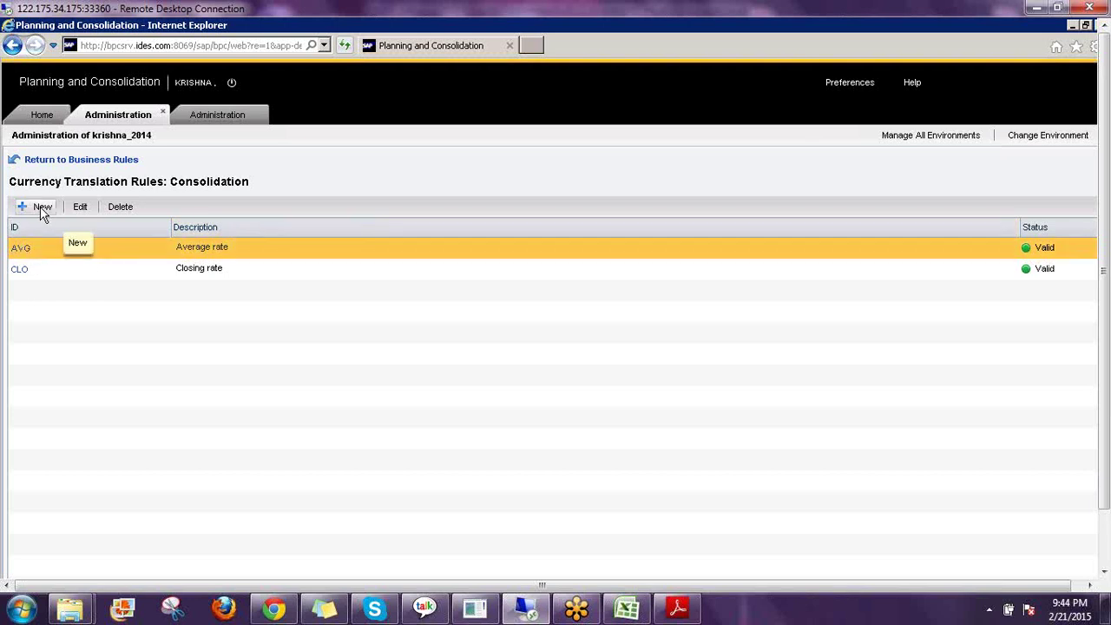
pyautogui.click(21, 250)
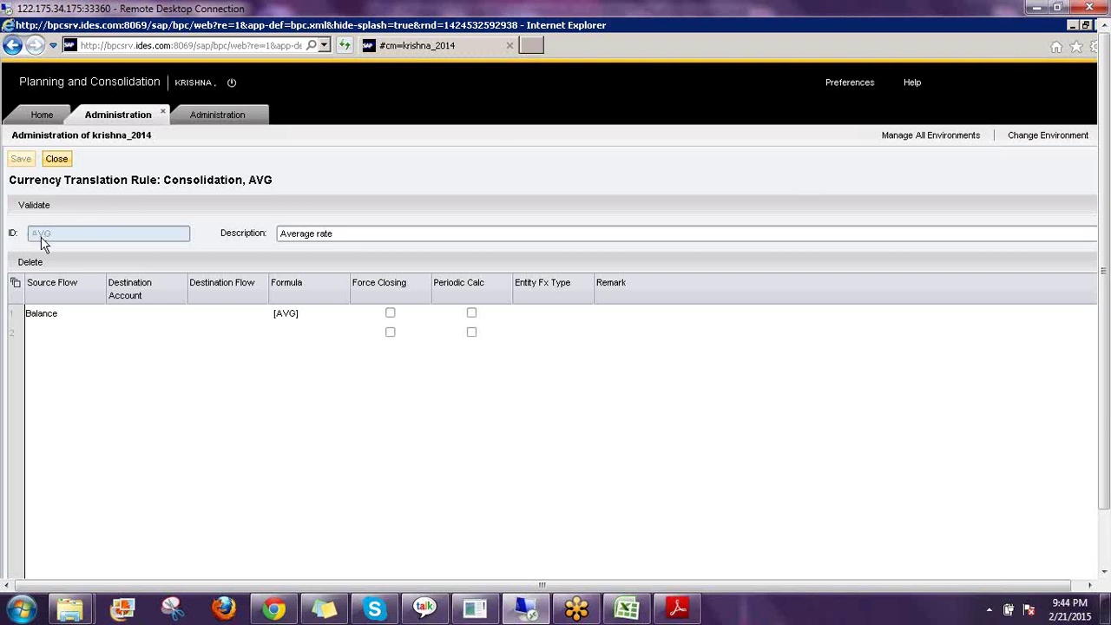
pyautogui.click(346, 234)
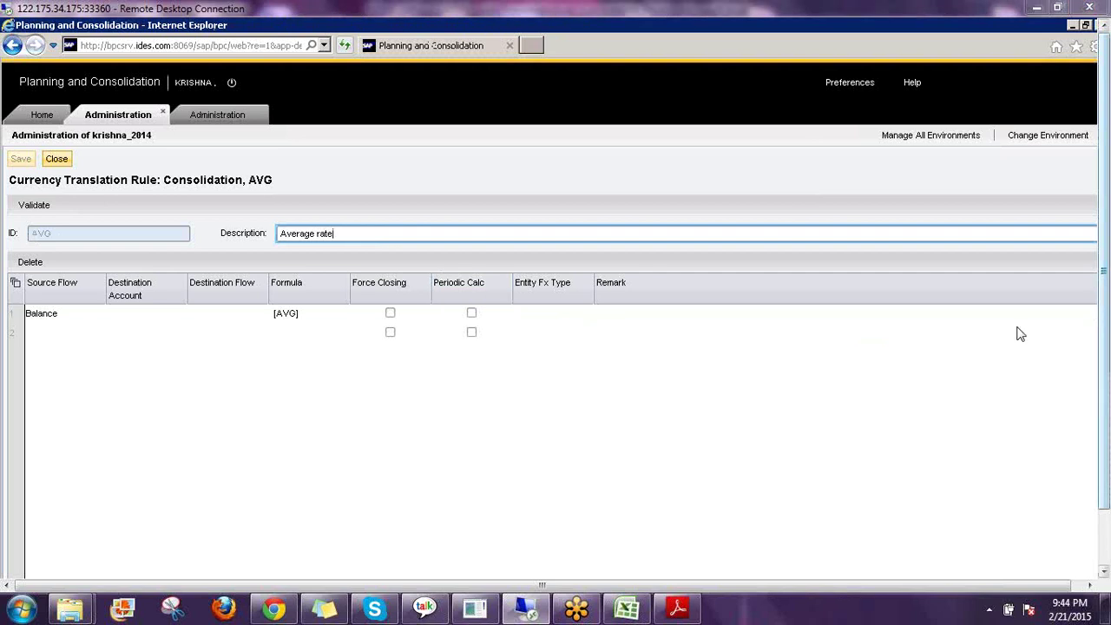
# Step: Mark the AVG rule's table, its Source Flow column and the Balance entry with freehand ink, and clear the drawing
pyautogui.moveTo(261, 241)
pyautogui.mouseDown()
pyautogui.moveTo(769, 290)
pyautogui.moveTo(15, 477)
pyautogui.moveTo(10, 282)
pyautogui.mouseUp()
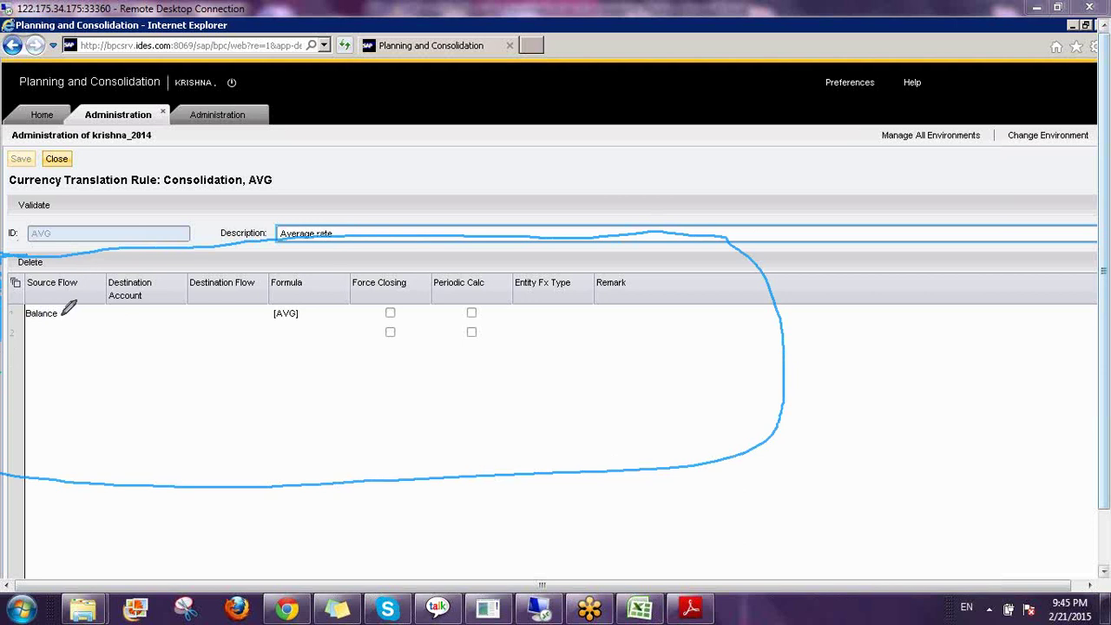
pyautogui.moveTo(87, 292); pyautogui.dragTo(132, 251)
pyautogui.moveTo(57, 363)
pyautogui.mouseDown()
pyautogui.moveTo(37, 425)
pyautogui.moveTo(9, 404)
pyautogui.mouseUp()
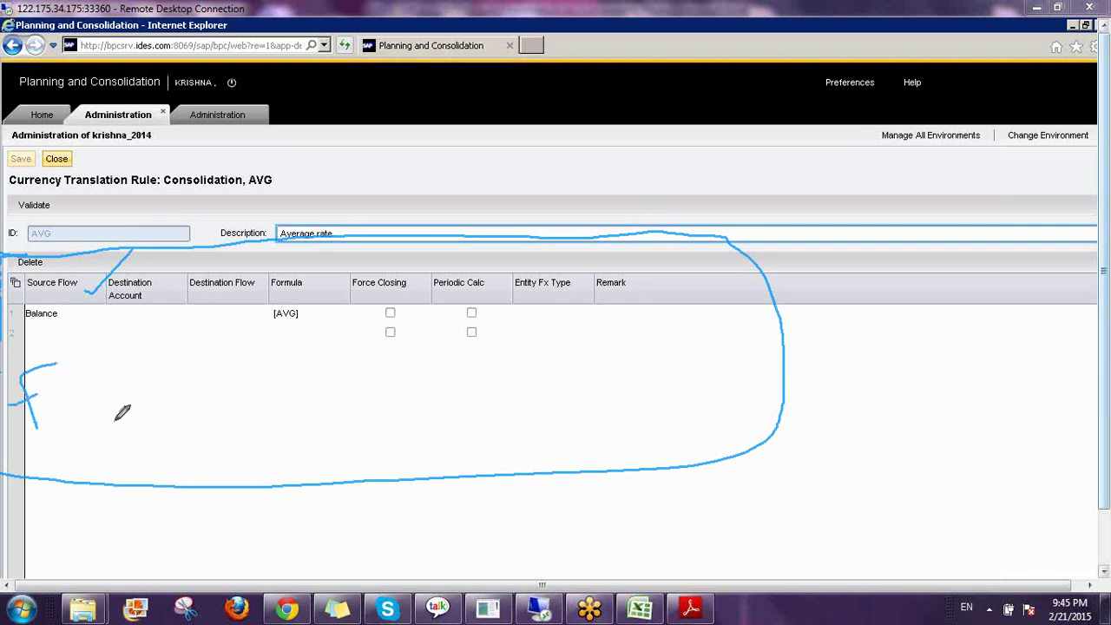
pyautogui.moveTo(23, 324)
pyautogui.mouseDown()
pyautogui.moveTo(76, 297)
pyautogui.moveTo(21, 327)
pyautogui.mouseUp()
pyautogui.moveTo(66, 420); pyautogui.dragTo(66, 448)
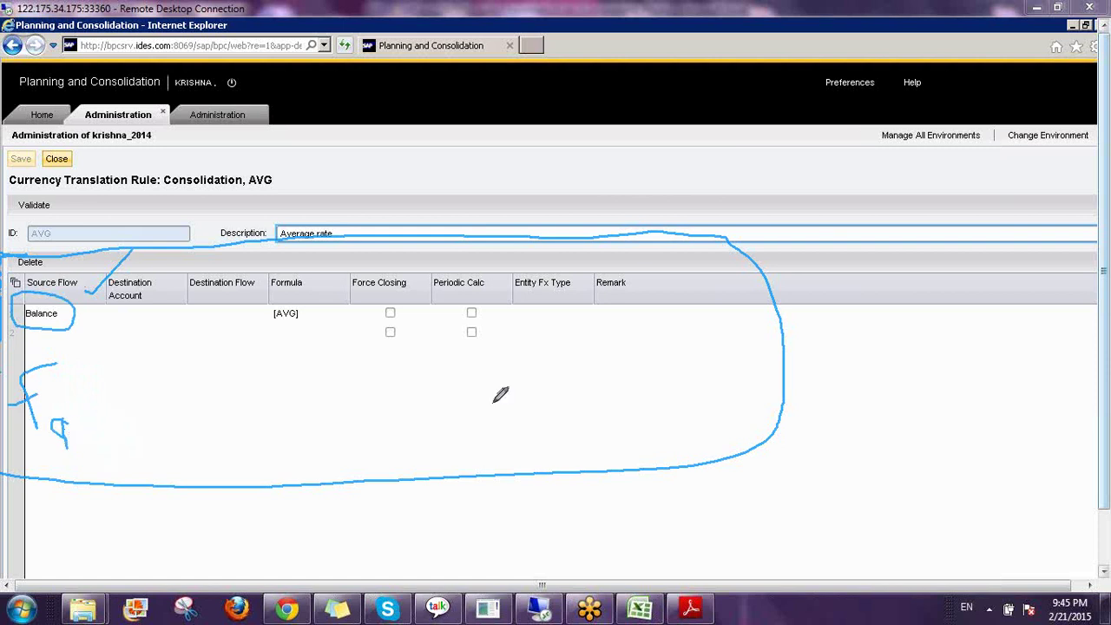
pyautogui.click(1107, 303)
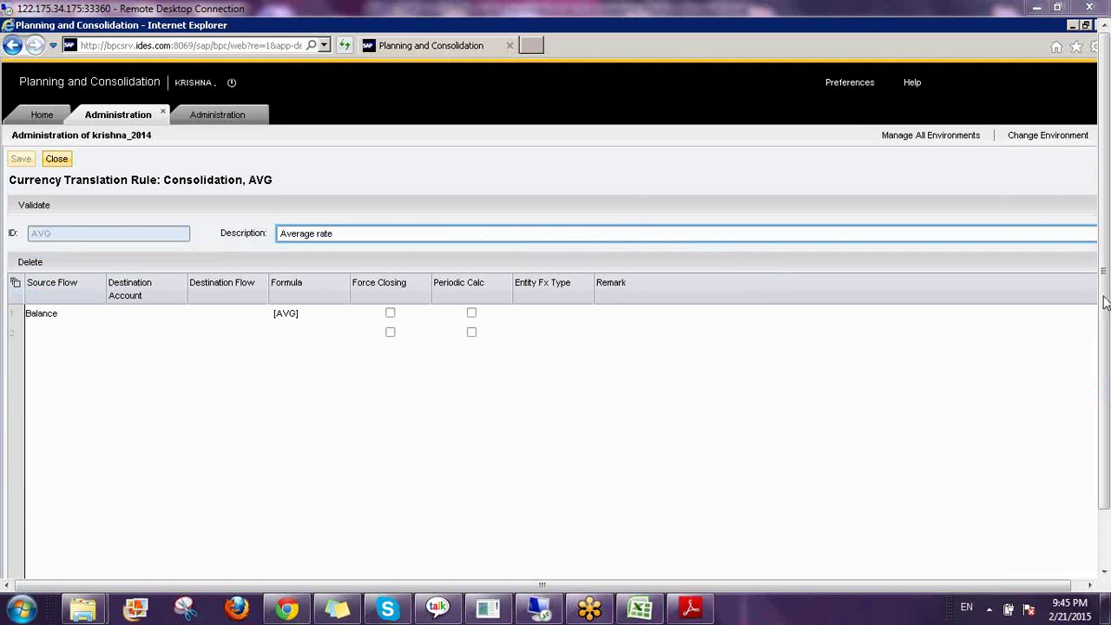
# Step: Set the first row's source flow to Balance - CLOSING BAL and look at that member in the Destination Flow selection
pyautogui.click(93, 316)
pyautogui.click(96, 313)
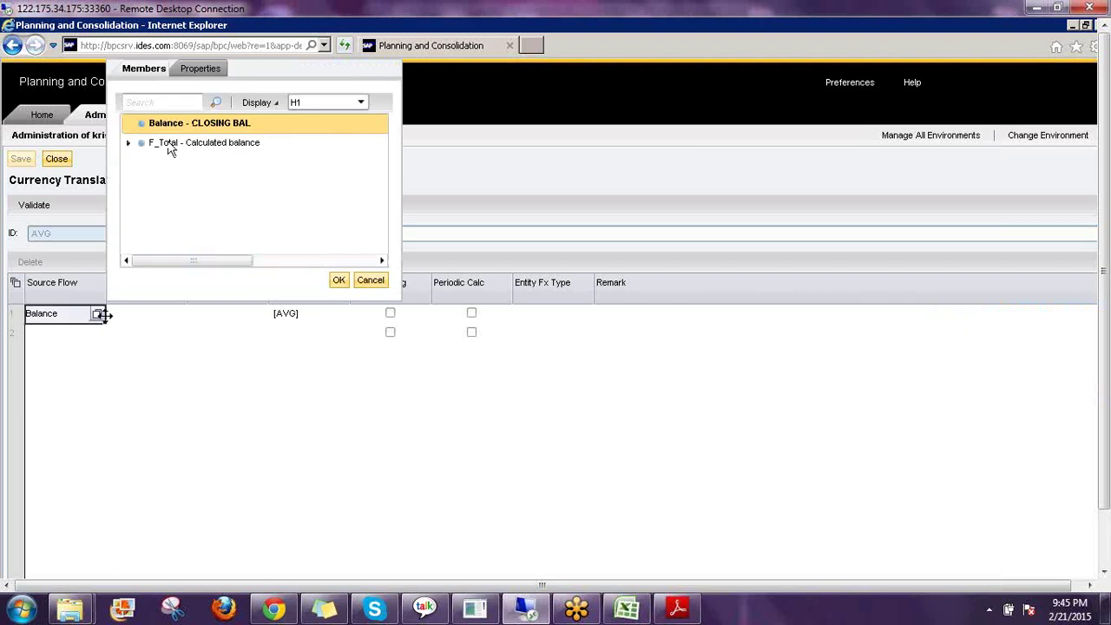
pyautogui.click(223, 129)
pyautogui.click(338, 283)
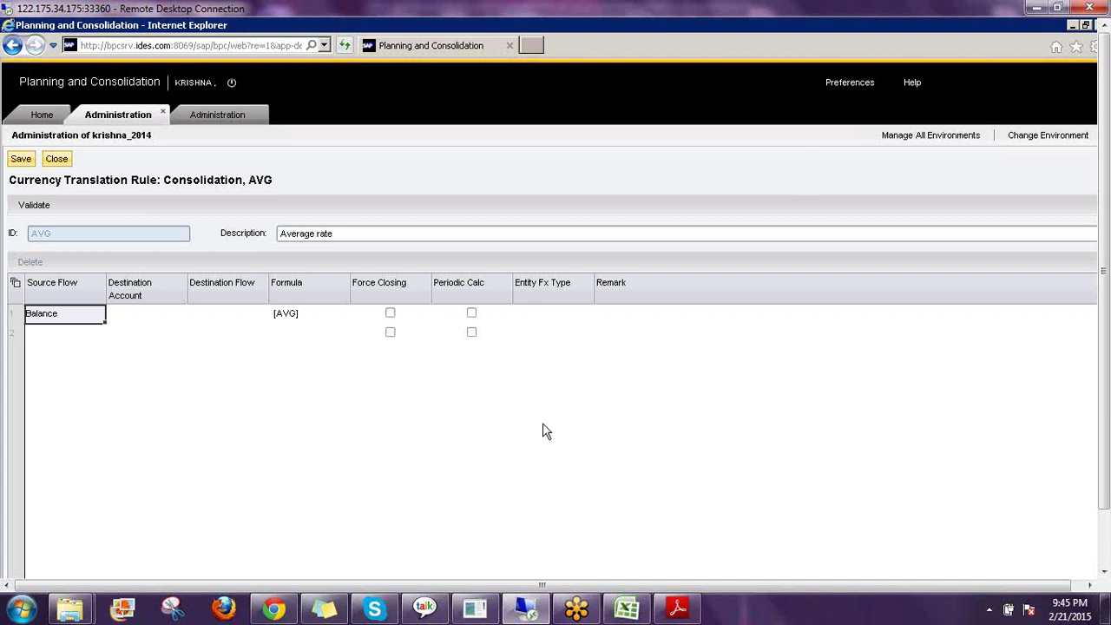
pyautogui.click(224, 319)
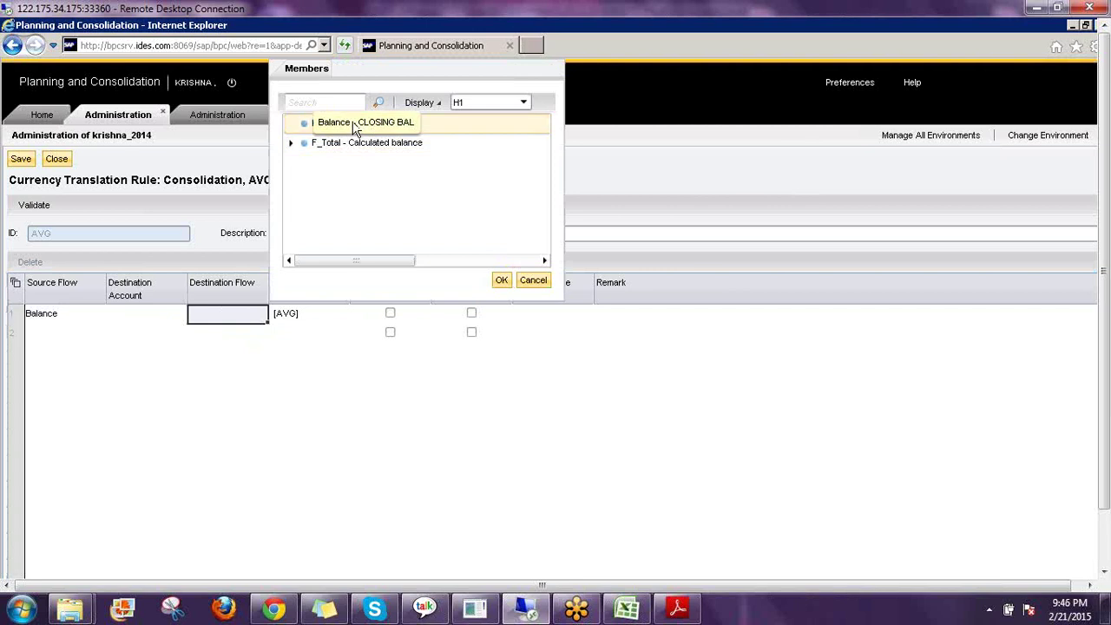
pyautogui.click(326, 127)
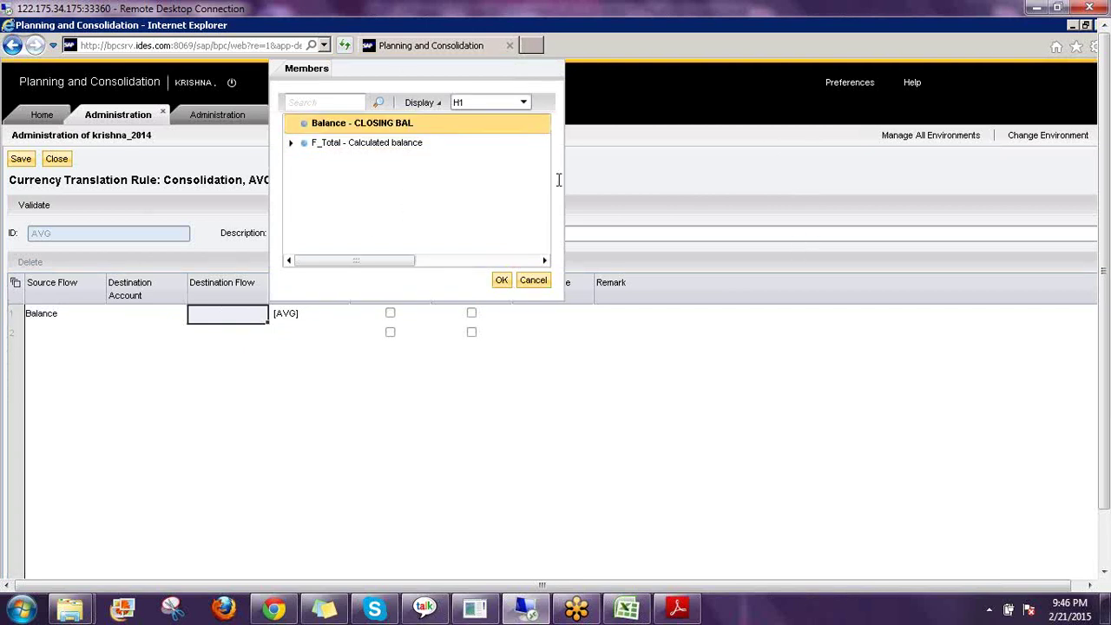
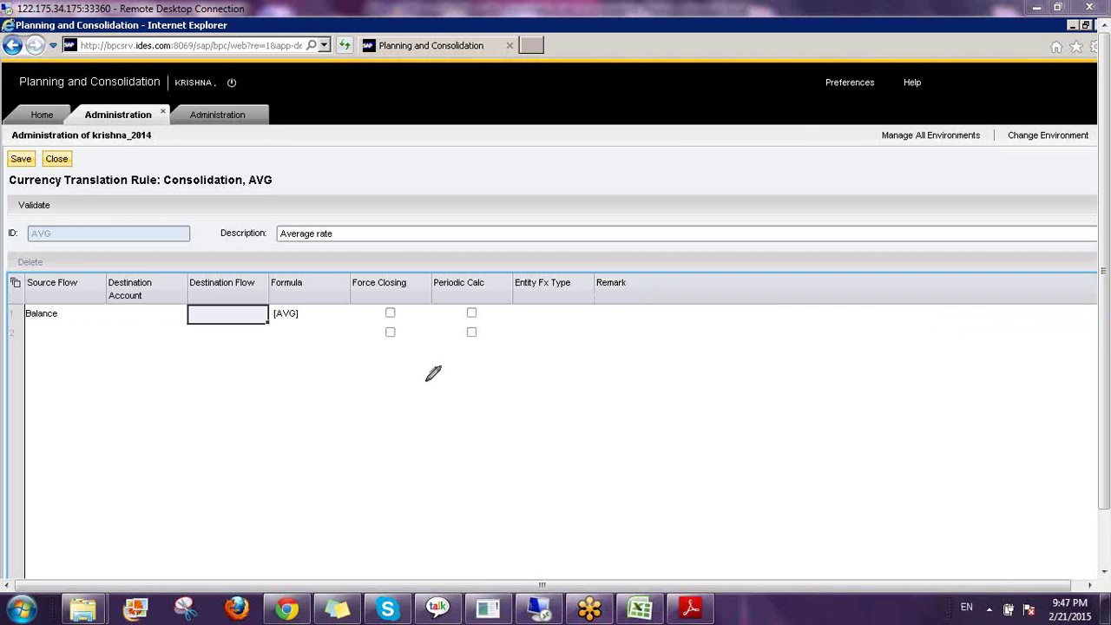
# Step: Sketch a freehand account and flow diagram over the AVG rule, ticking Destination Account and Destination Flow, and clear the ink
pyautogui.moveTo(426, 381); pyautogui.dragTo(498, 415)
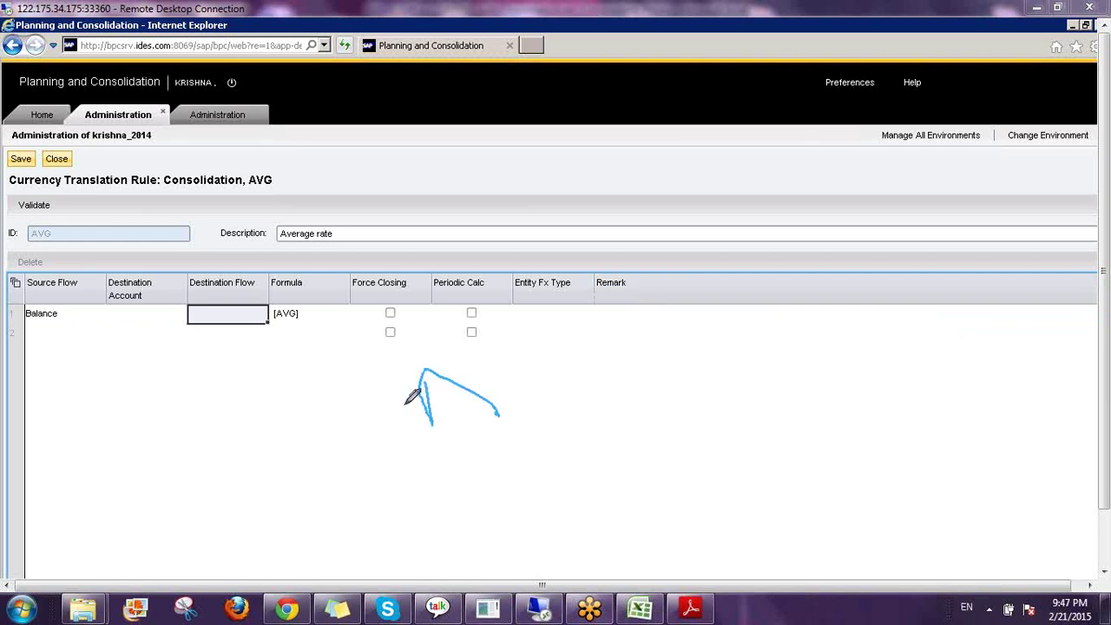
pyautogui.moveTo(405, 404); pyautogui.dragTo(504, 380)
pyautogui.moveTo(518, 332); pyautogui.dragTo(545, 434)
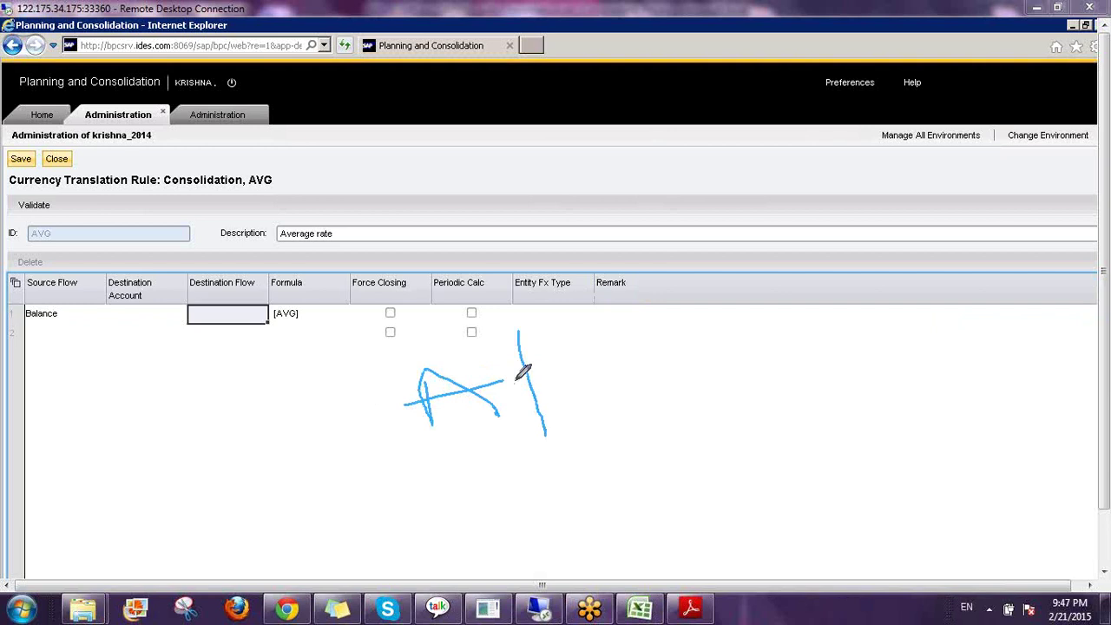
pyautogui.moveTo(516, 380)
pyautogui.mouseDown()
pyautogui.moveTo(561, 354)
pyautogui.moveTo(561, 374)
pyautogui.mouseUp()
pyautogui.moveTo(616, 322)
pyautogui.mouseDown()
pyautogui.moveTo(596, 393)
pyautogui.moveTo(624, 347)
pyautogui.mouseUp()
pyautogui.moveTo(615, 300); pyautogui.dragTo(612, 330)
pyautogui.moveTo(633, 323)
pyautogui.mouseDown()
pyautogui.moveTo(636, 400)
pyautogui.moveTo(719, 353)
pyautogui.mouseUp()
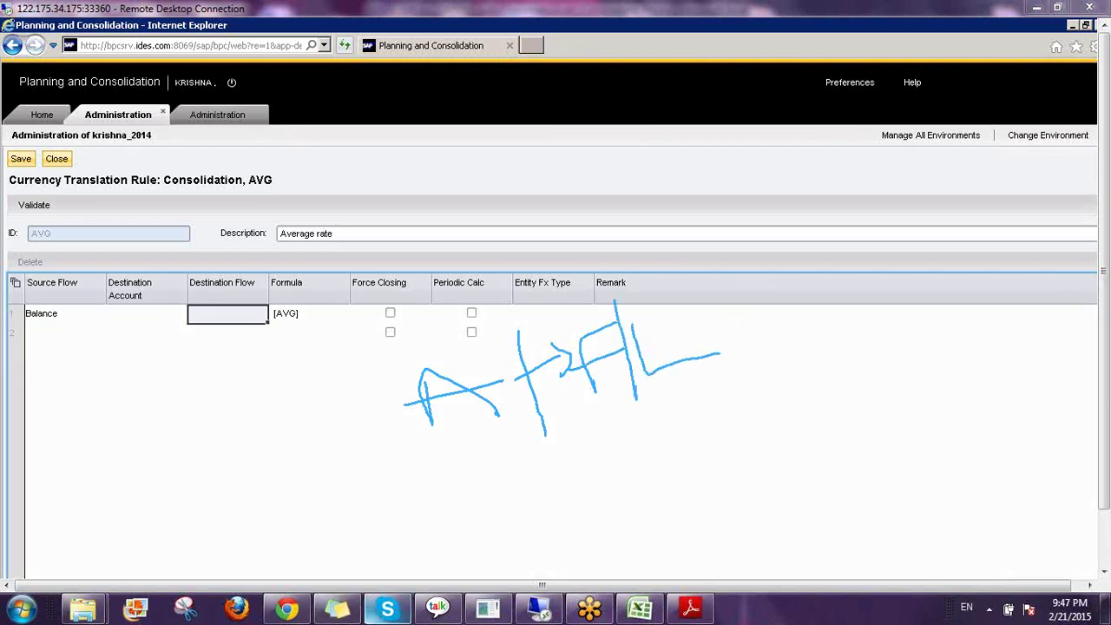
pyautogui.moveTo(388, 609)
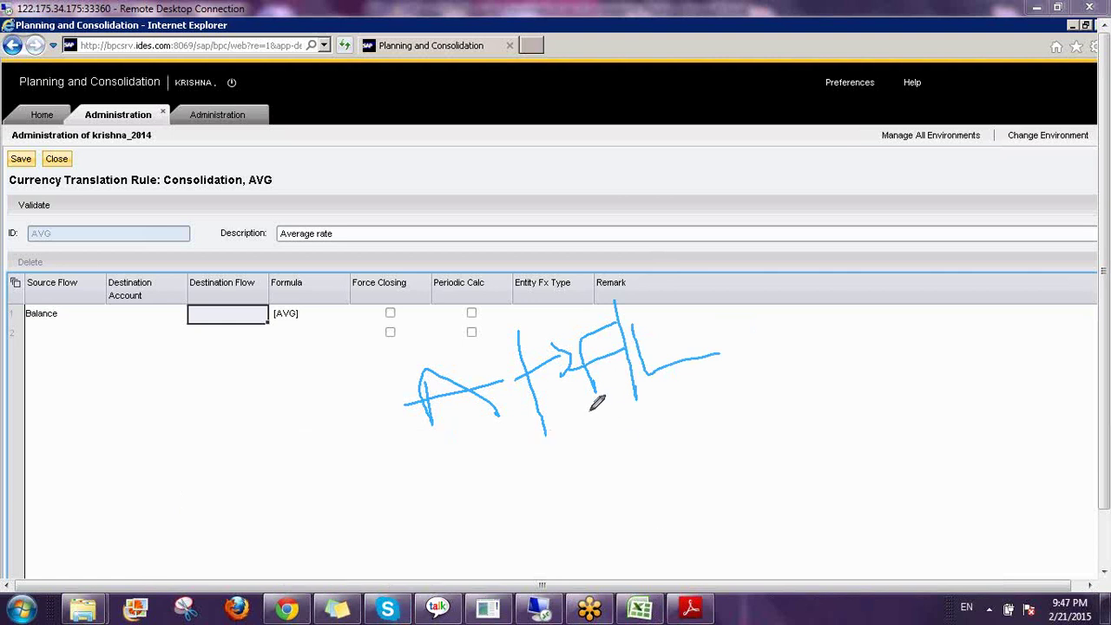
pyautogui.moveTo(590, 410); pyautogui.dragTo(752, 382)
pyautogui.moveTo(706, 326)
pyautogui.mouseDown()
pyautogui.moveTo(765, 217)
pyautogui.moveTo(767, 342)
pyautogui.moveTo(806, 354)
pyautogui.mouseUp()
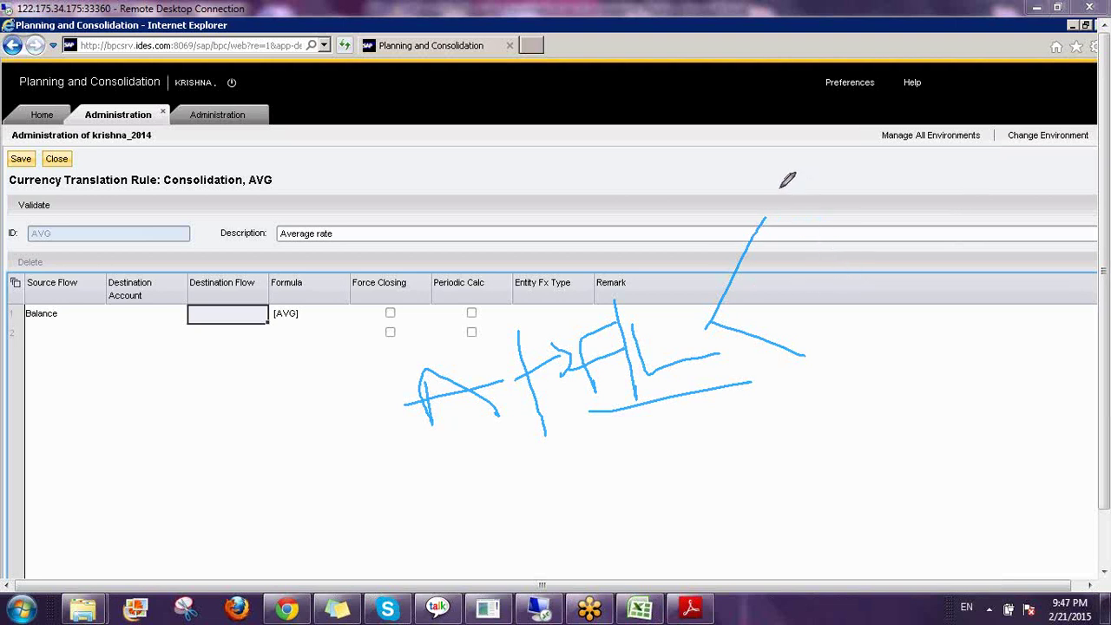
pyautogui.moveTo(779, 184); pyautogui.dragTo(790, 228)
pyautogui.moveTo(804, 181)
pyautogui.mouseDown()
pyautogui.moveTo(809, 217)
pyautogui.moveTo(834, 184)
pyautogui.mouseUp()
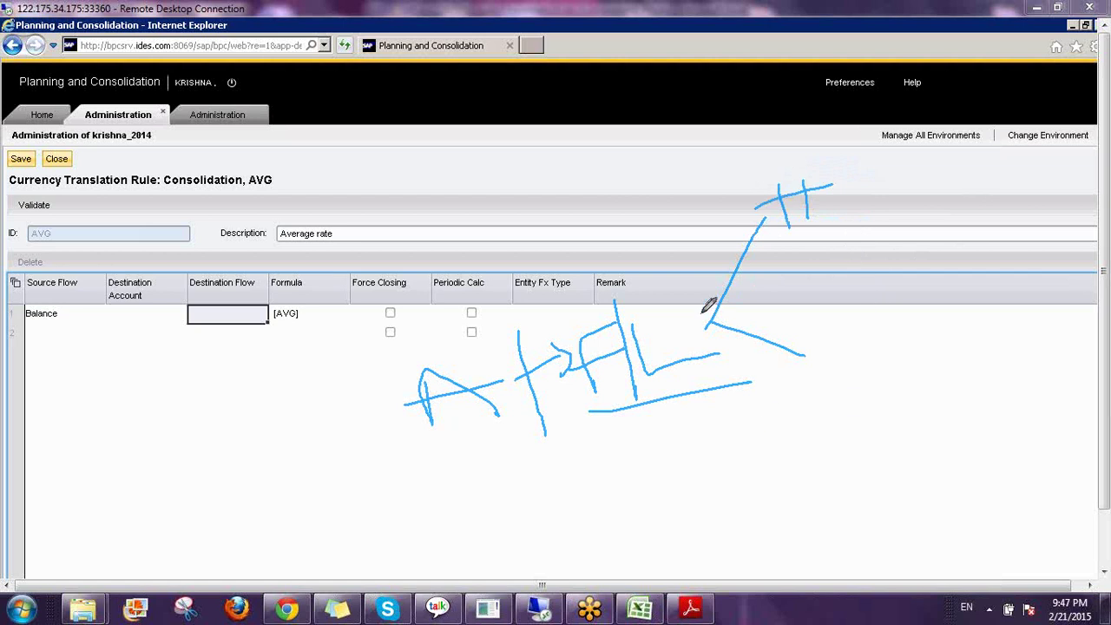
pyautogui.moveTo(623, 247)
pyautogui.mouseDown()
pyautogui.moveTo(736, 431)
pyautogui.moveTo(692, 269)
pyautogui.mouseUp()
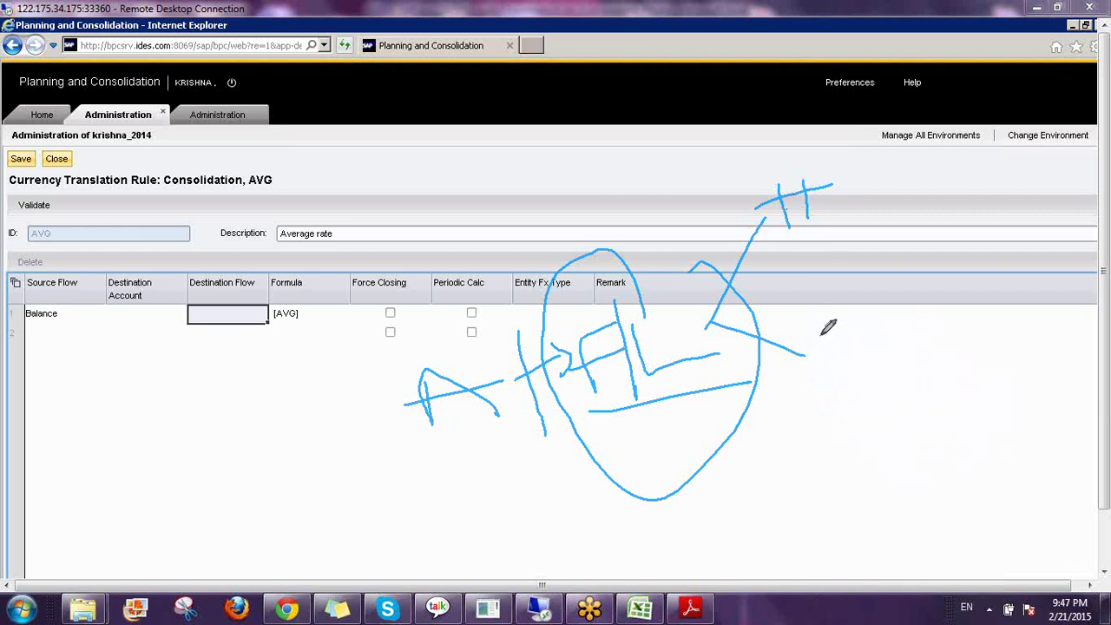
pyautogui.moveTo(797, 308)
pyautogui.mouseDown()
pyautogui.moveTo(846, 342)
pyautogui.moveTo(840, 423)
pyautogui.mouseUp()
pyautogui.moveTo(871, 272); pyautogui.dragTo(872, 384)
pyautogui.moveTo(887, 291)
pyautogui.mouseDown()
pyautogui.moveTo(889, 365)
pyautogui.moveTo(901, 313)
pyautogui.moveTo(939, 362)
pyautogui.moveTo(993, 352)
pyautogui.mouseUp()
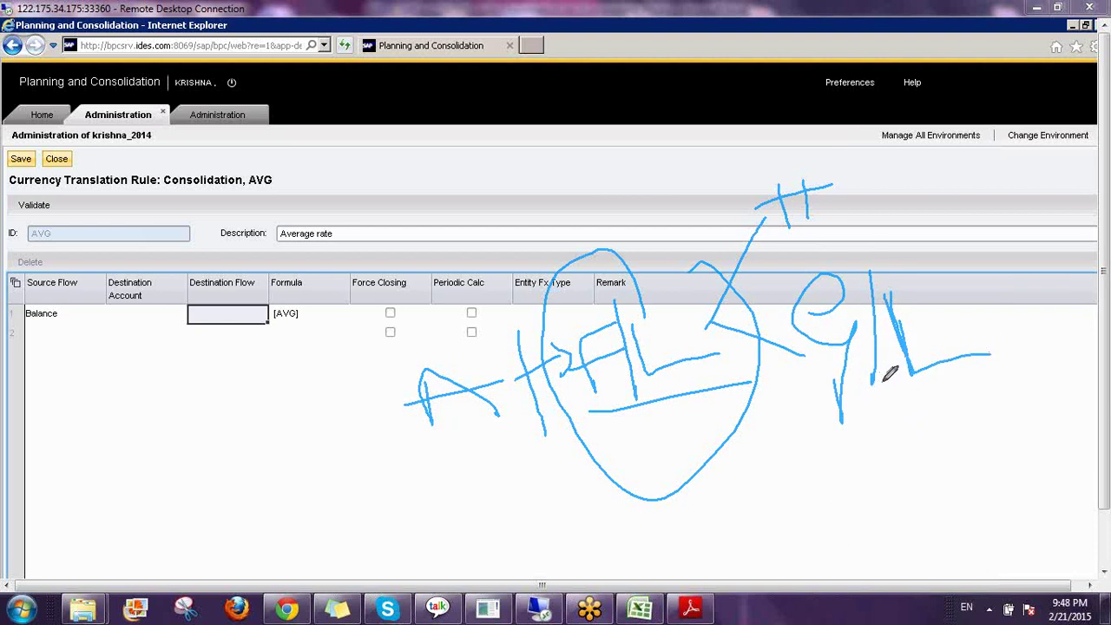
pyautogui.moveTo(884, 375); pyautogui.dragTo(859, 446)
pyautogui.moveTo(619, 434)
pyautogui.mouseDown()
pyautogui.moveTo(649, 378)
pyautogui.moveTo(685, 422)
pyautogui.mouseUp()
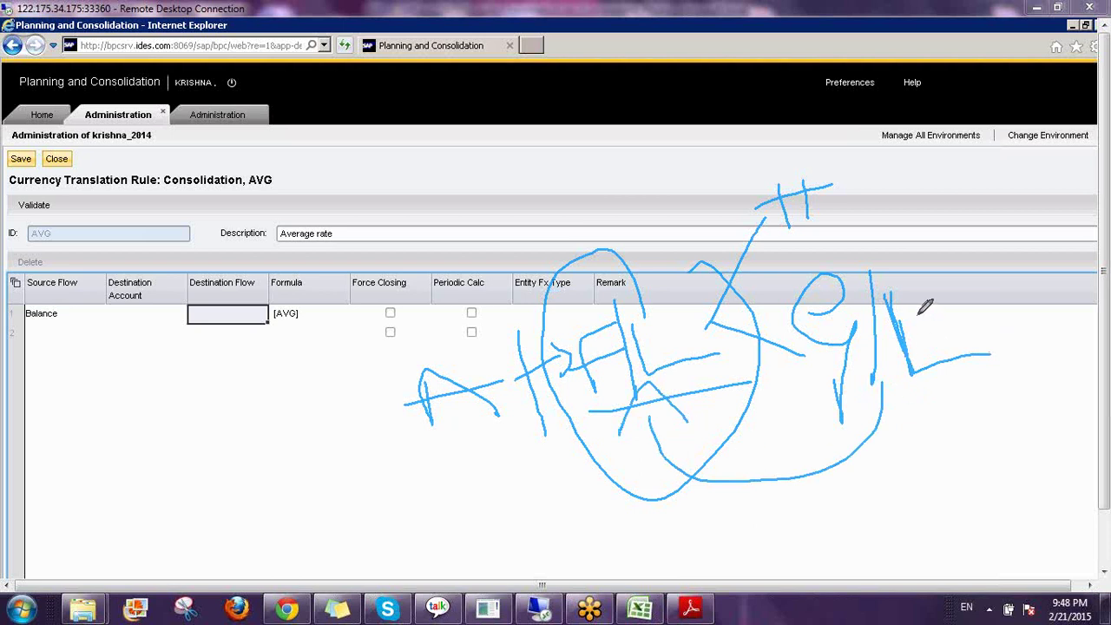
pyautogui.moveTo(918, 314)
pyautogui.mouseDown()
pyautogui.moveTo(938, 308)
pyautogui.moveTo(1015, 387)
pyautogui.moveTo(1017, 478)
pyautogui.moveTo(421, 526)
pyautogui.moveTo(434, 452)
pyautogui.moveTo(451, 466)
pyautogui.mouseUp()
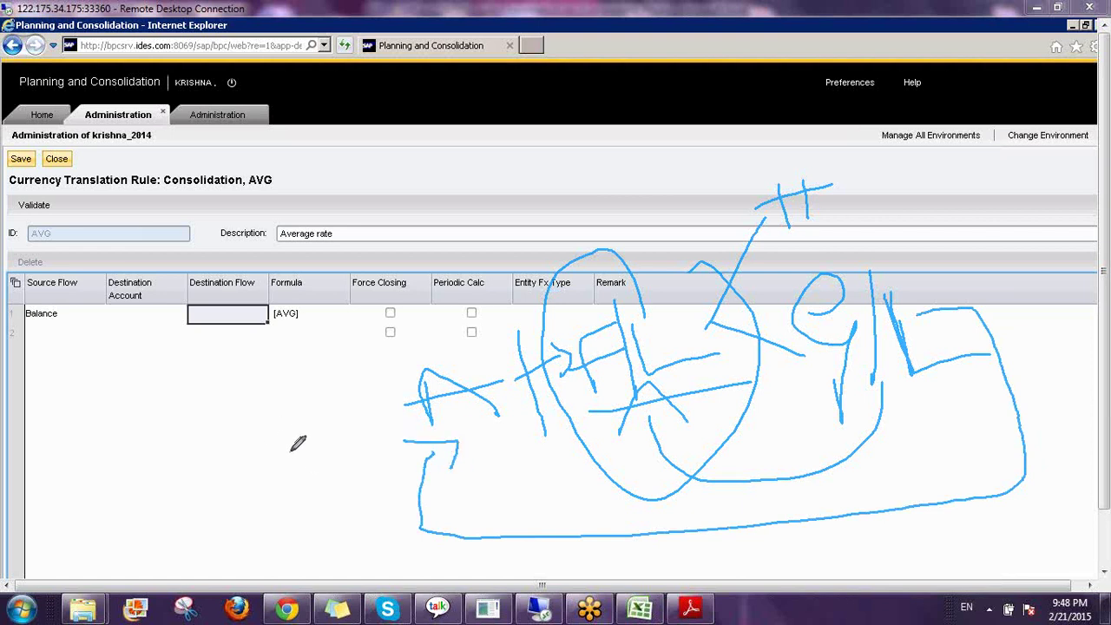
pyautogui.moveTo(299, 444)
pyautogui.mouseDown()
pyautogui.moveTo(306, 484)
pyautogui.moveTo(330, 428)
pyautogui.mouseUp()
pyautogui.moveTo(277, 476); pyautogui.dragTo(334, 463)
pyautogui.moveTo(343, 402); pyautogui.dragTo(335, 480)
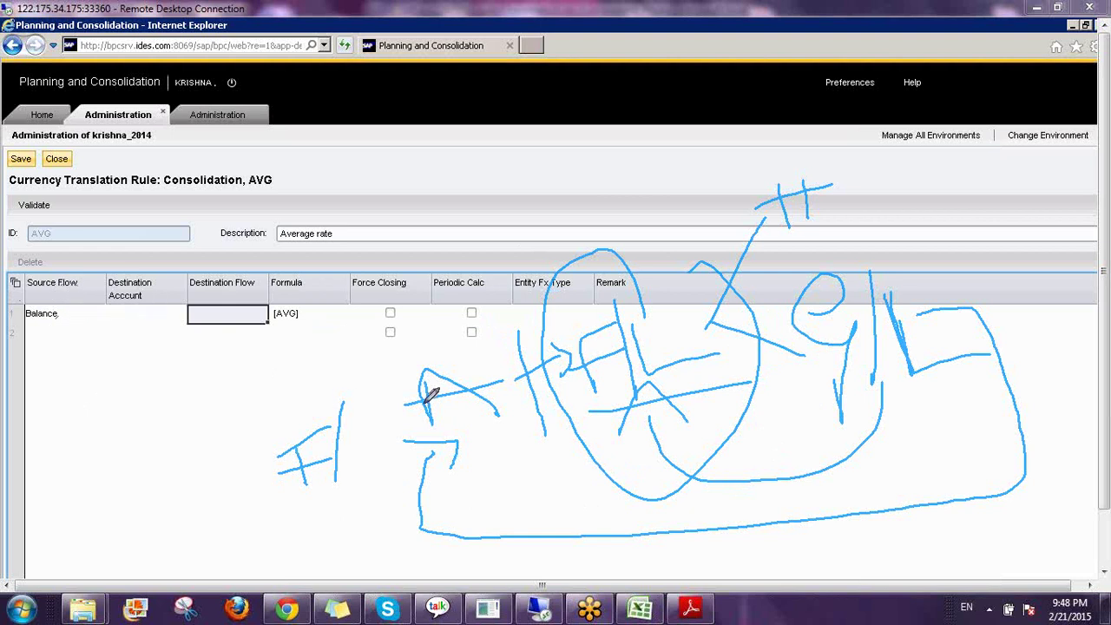
pyautogui.moveTo(139, 318)
pyautogui.mouseDown()
pyautogui.moveTo(147, 323)
pyautogui.moveTo(170, 280)
pyautogui.mouseUp()
pyautogui.moveTo(221, 309)
pyautogui.mouseDown()
pyautogui.moveTo(230, 316)
pyautogui.moveTo(262, 268)
pyautogui.mouseUp()
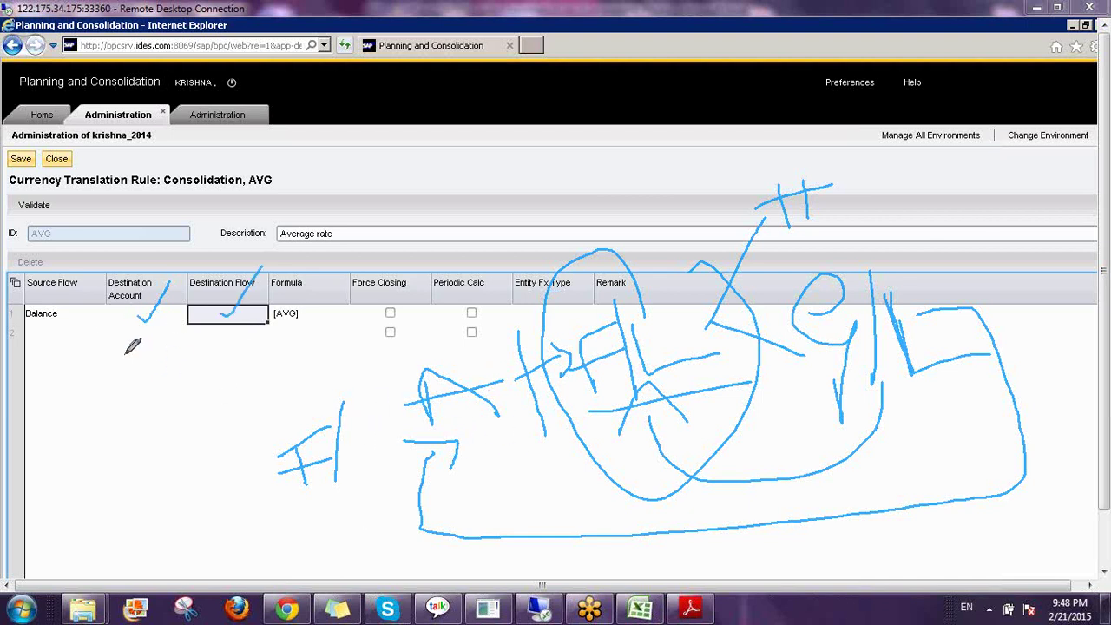
pyautogui.moveTo(128, 349); pyautogui.dragTo(160, 329)
pyautogui.moveTo(220, 356)
pyautogui.mouseDown()
pyautogui.moveTo(247, 351)
pyautogui.moveTo(260, 327)
pyautogui.mouseUp()
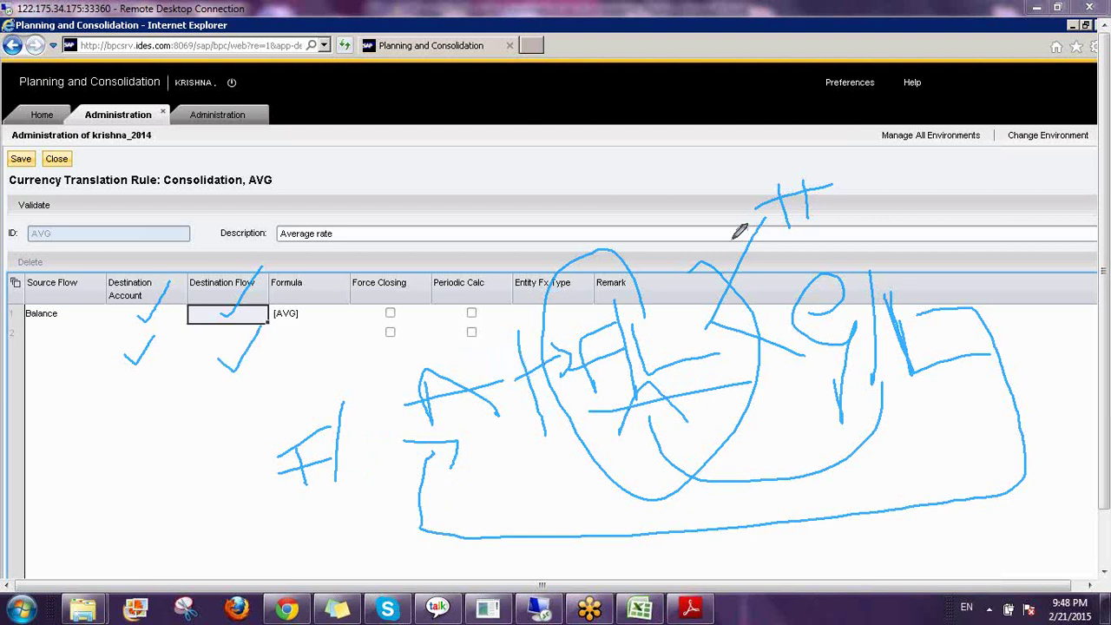
pyautogui.moveTo(782, 229)
pyautogui.mouseDown()
pyautogui.moveTo(783, 126)
pyautogui.moveTo(738, 235)
pyautogui.mouseUp()
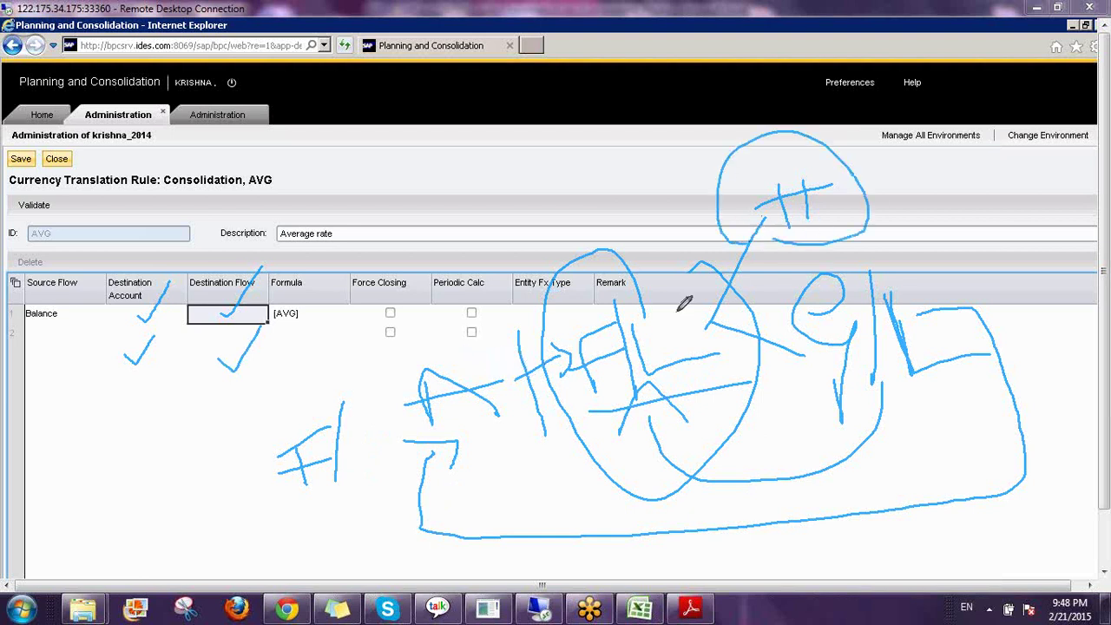
pyautogui.moveTo(534, 300); pyautogui.dragTo(665, 434)
pyautogui.moveTo(685, 373); pyautogui.dragTo(581, 253)
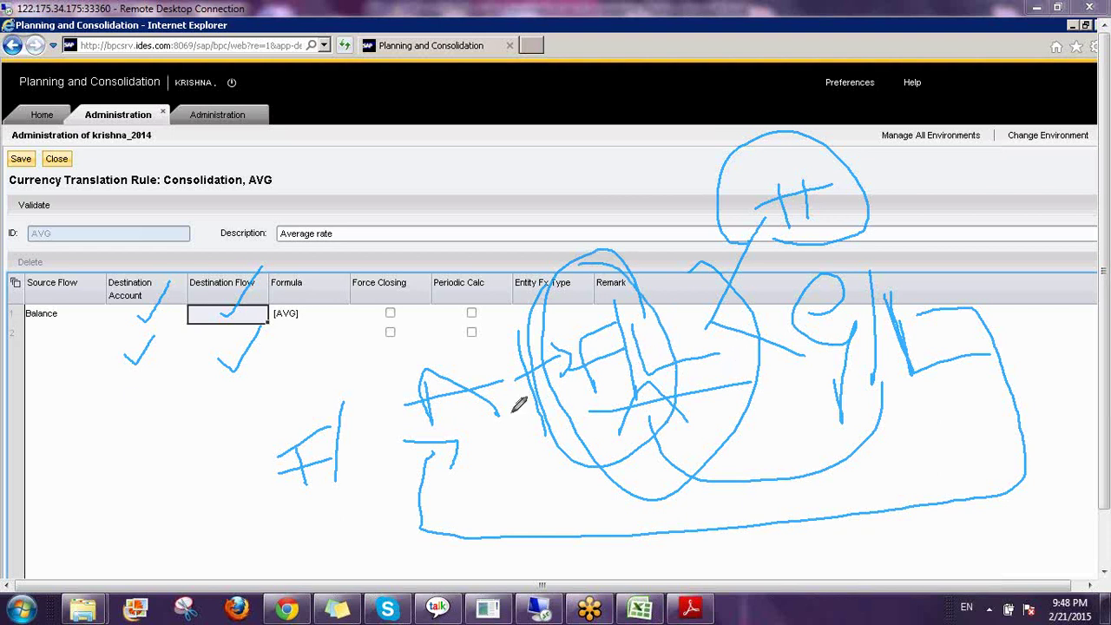
pyautogui.moveTo(23, 219)
pyautogui.mouseDown()
pyautogui.moveTo(378, 493)
pyautogui.moveTo(818, 181)
pyautogui.moveTo(8, 210)
pyautogui.mouseUp()
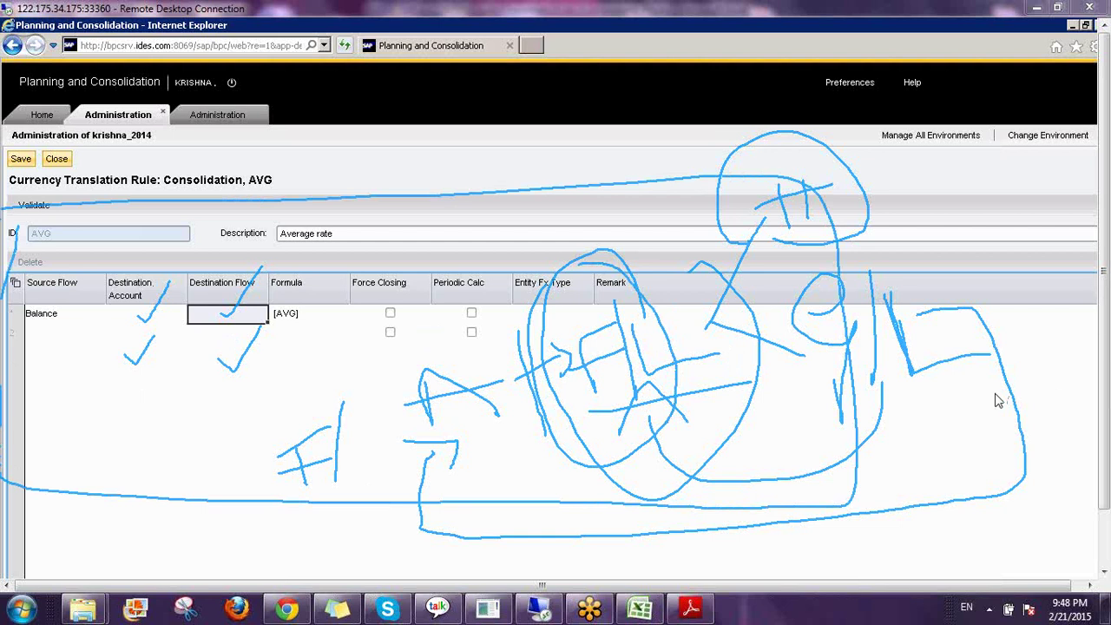
pyautogui.press('Escape')
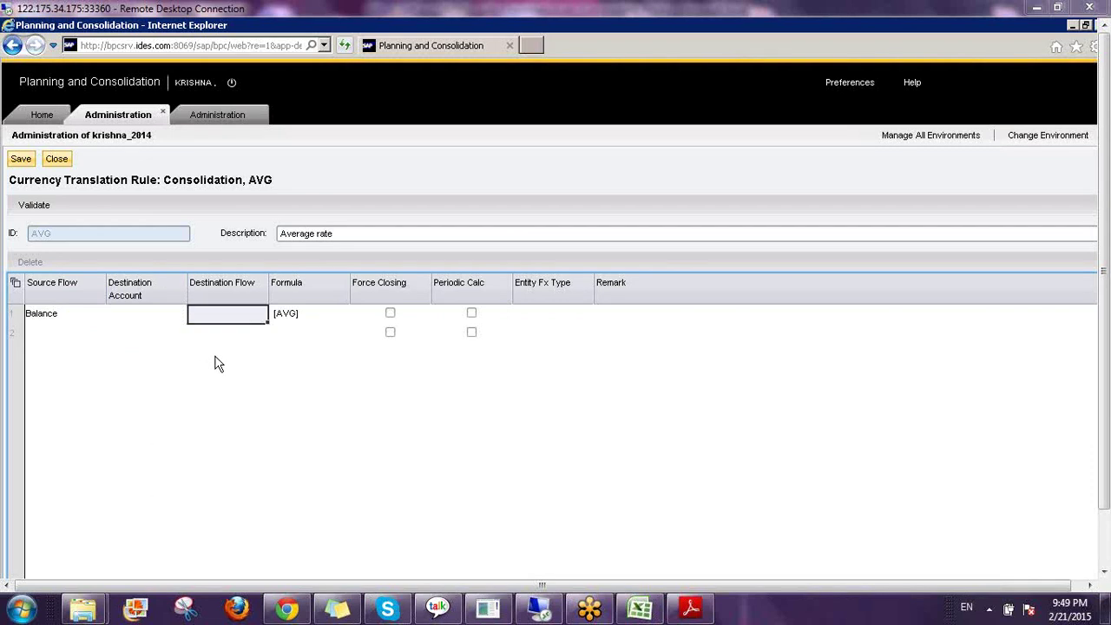
# Step: Select the Balance row's Formula cell to review it, and move to the empty Formula cell in the second row
pyautogui.moveTo(257, 321)
pyautogui.click(298, 317)
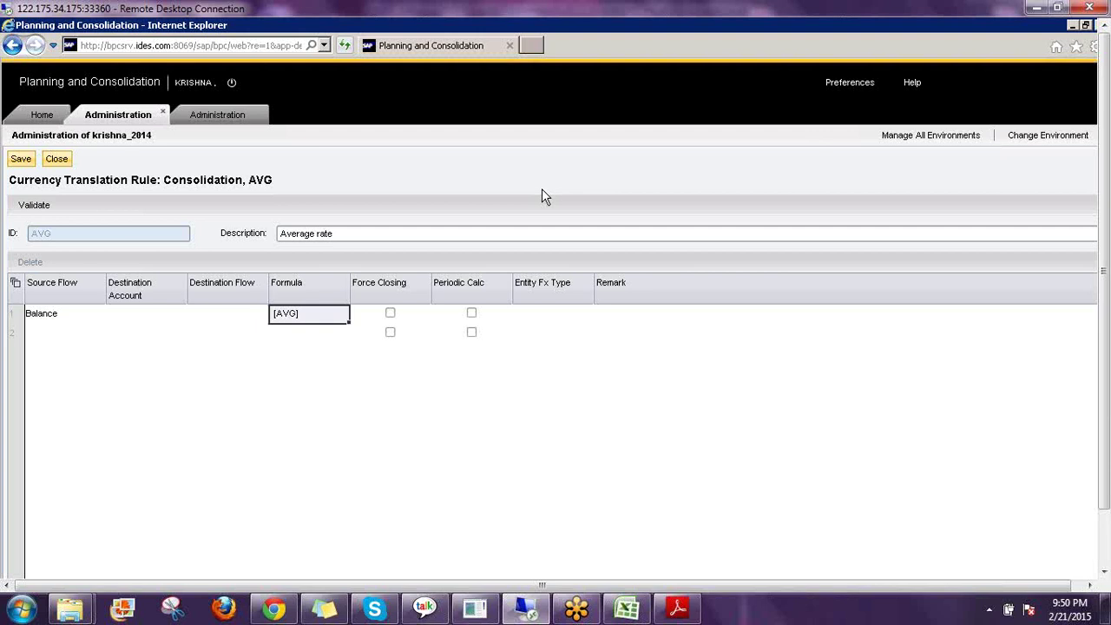
pyautogui.press('Down')
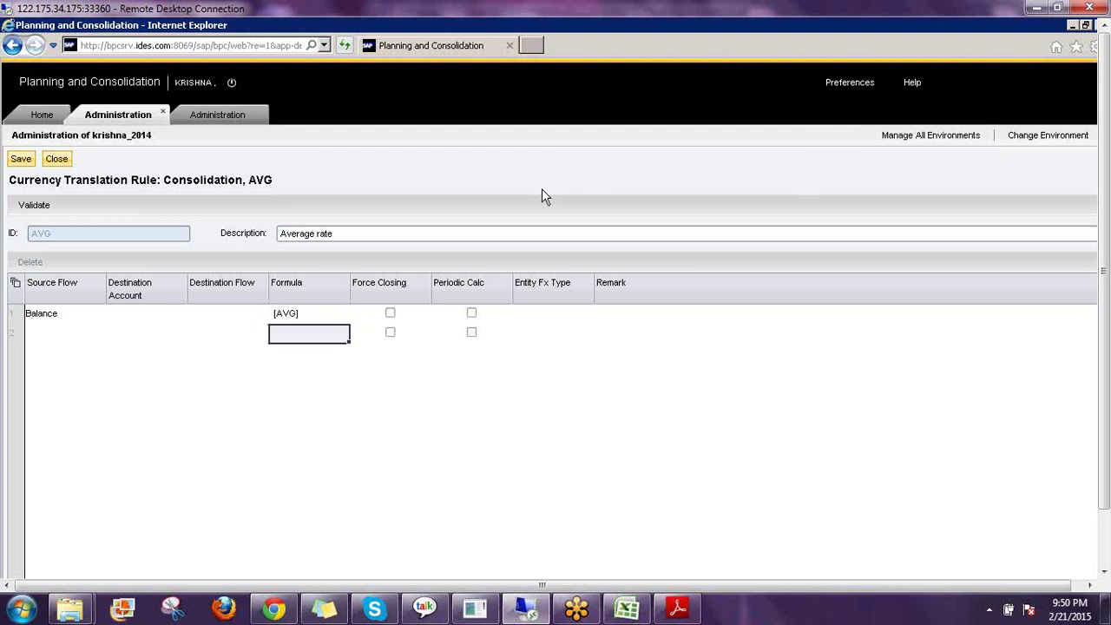
# Step: Enter CLO-AVG as a trial formula in the AVG rule's second row and step through the neighbouring destination cells
pyautogui.write('CLO')
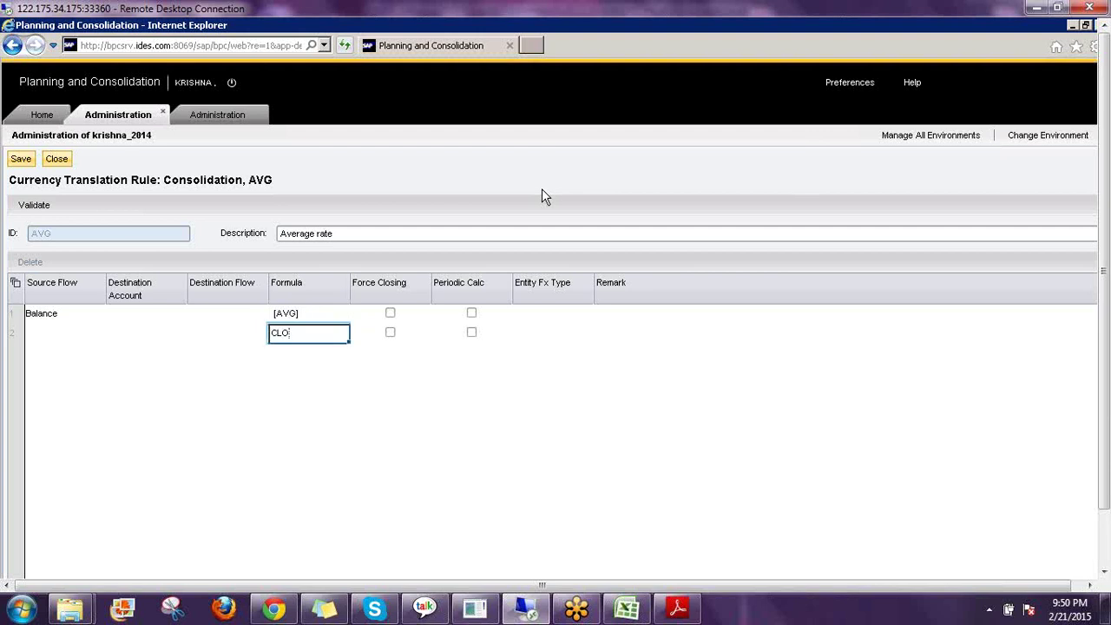
pyautogui.write('-AVG')
pyautogui.press('Return')
pyautogui.hotkey('shift', 'Tab')
pyautogui.hotkey('shift', 'Tab')
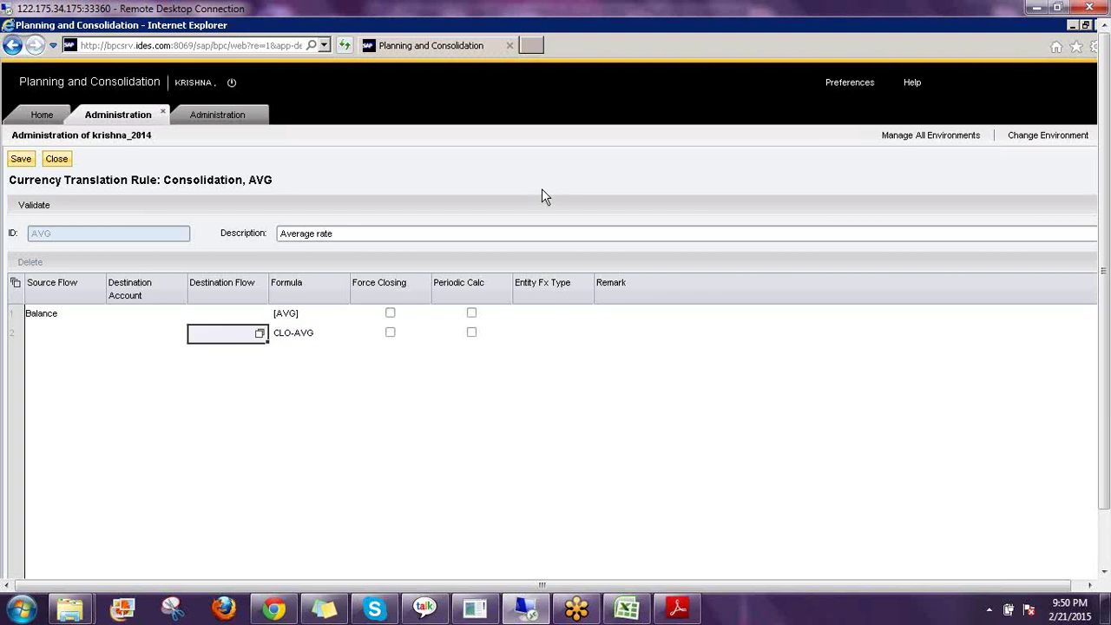
pyautogui.press('Up')
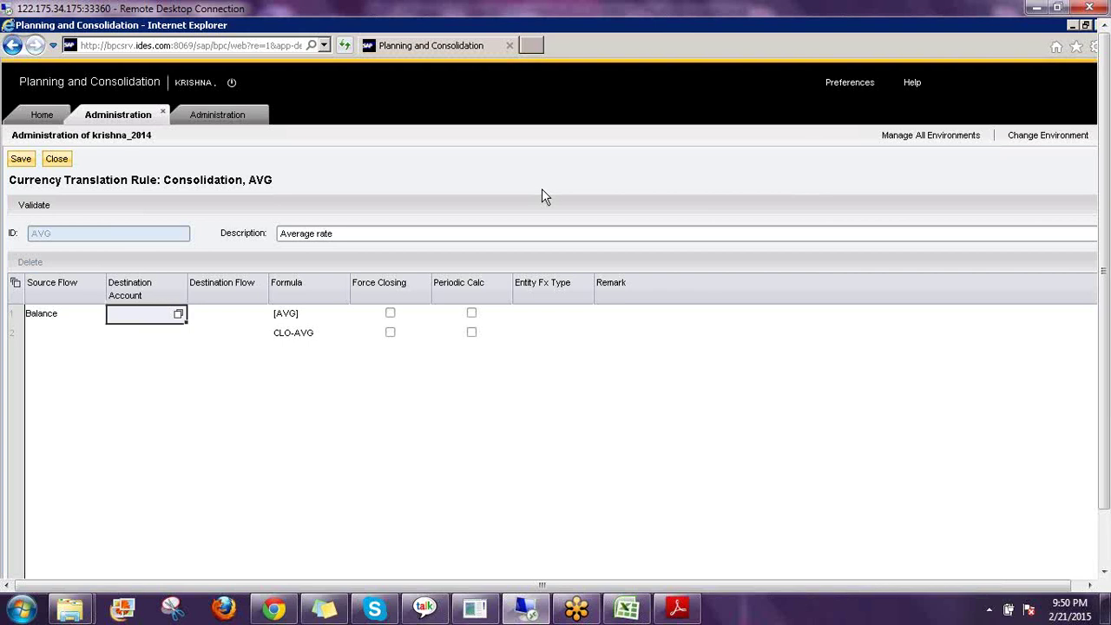
pyautogui.press('Tab')
pyautogui.press('Down')
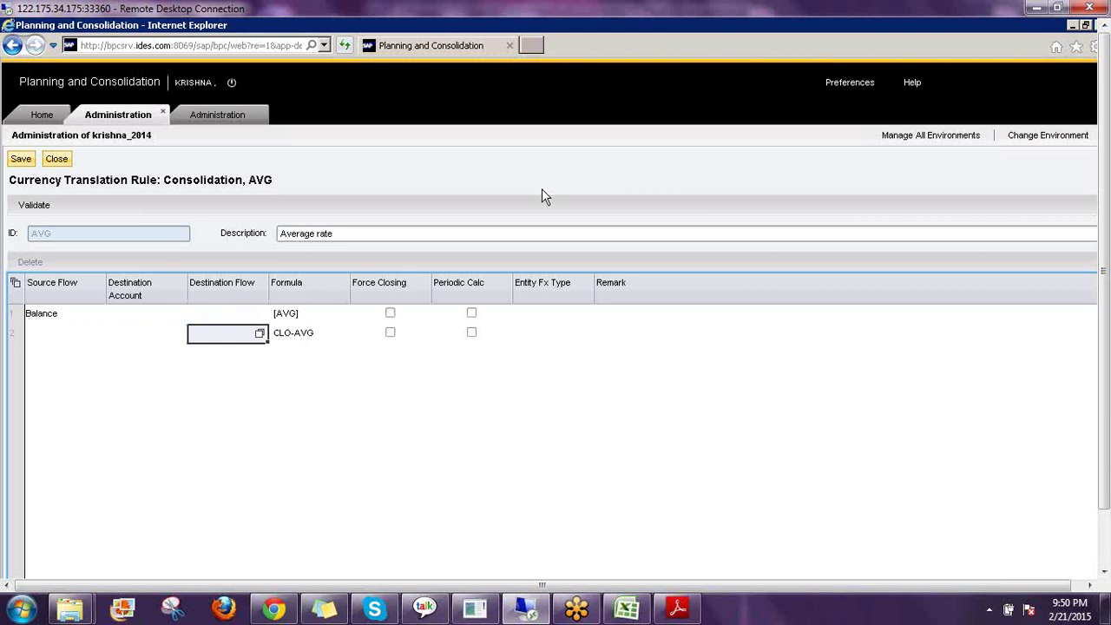
pyautogui.press('Tab')
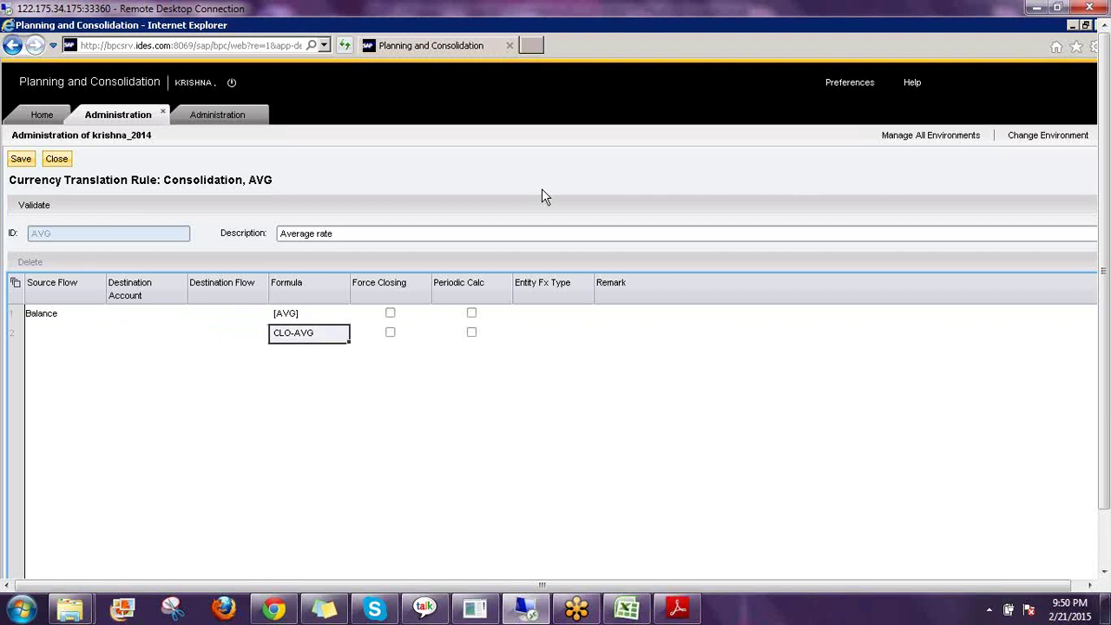
pyautogui.press('Down')
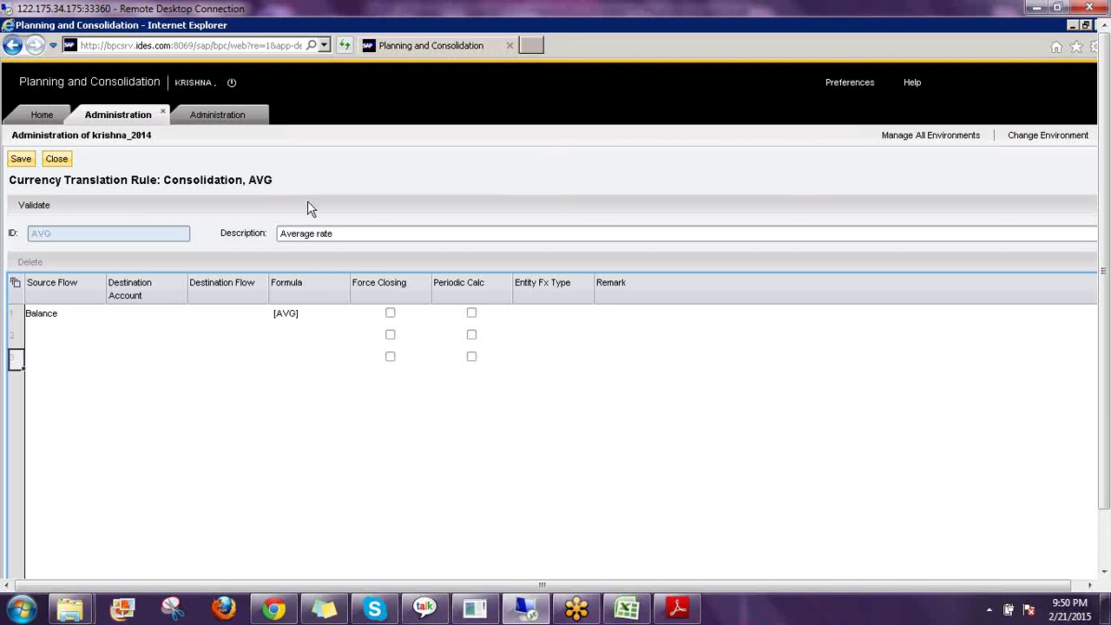
# Step: Review the first row's formula and look through the flow members under F_Total in its Source Flow selection
pyautogui.click(346, 326)
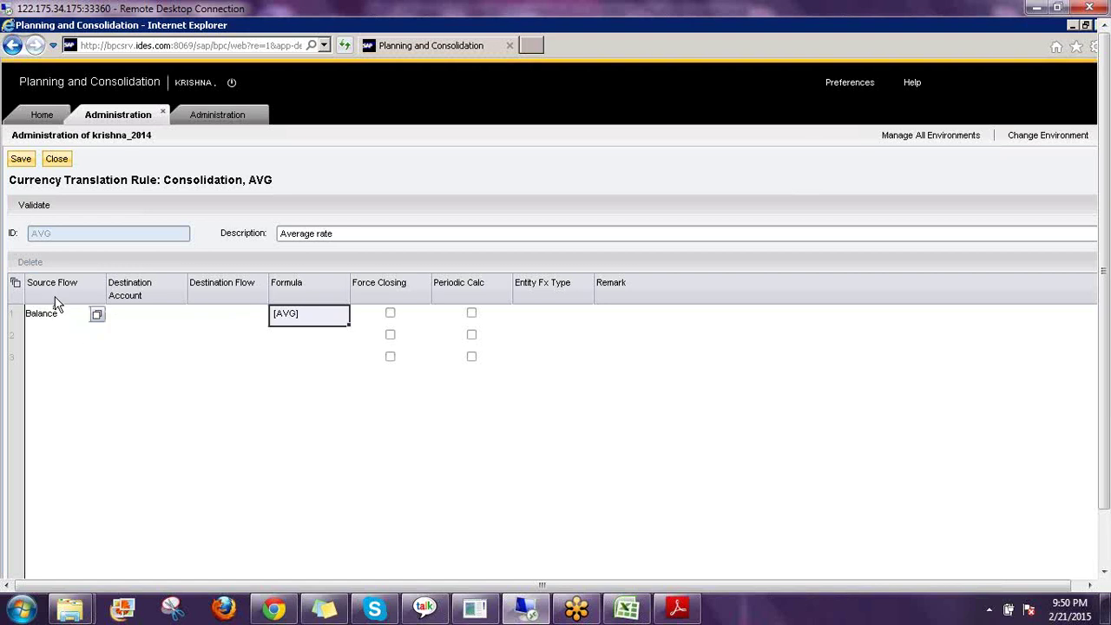
pyautogui.click(96, 315)
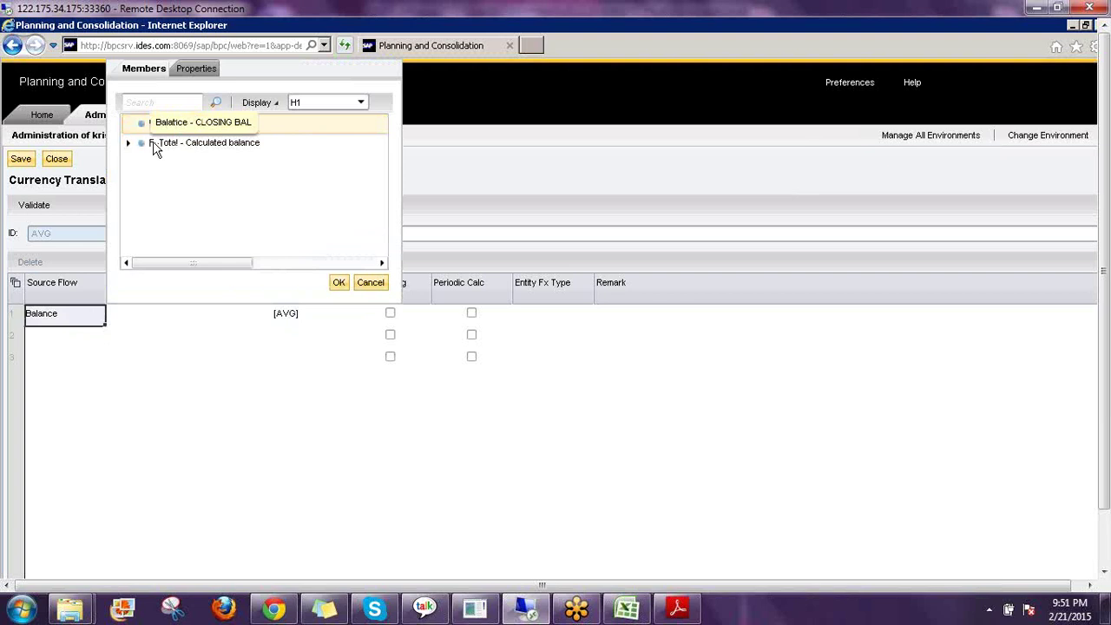
pyautogui.click(128, 144)
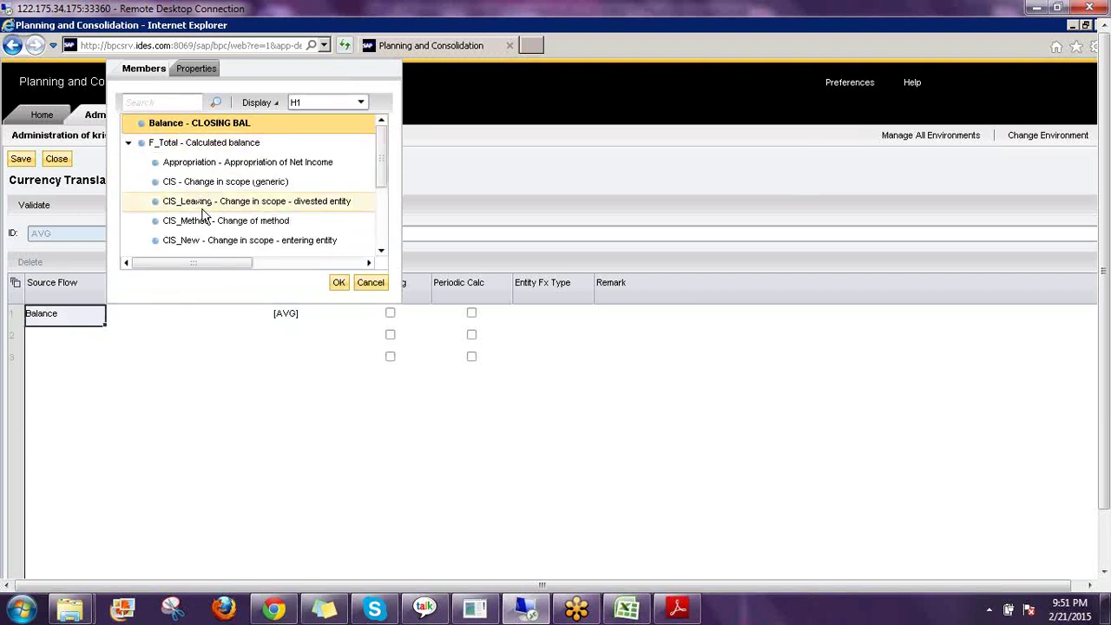
pyautogui.moveTo(378, 204); pyautogui.dragTo(374, 240)
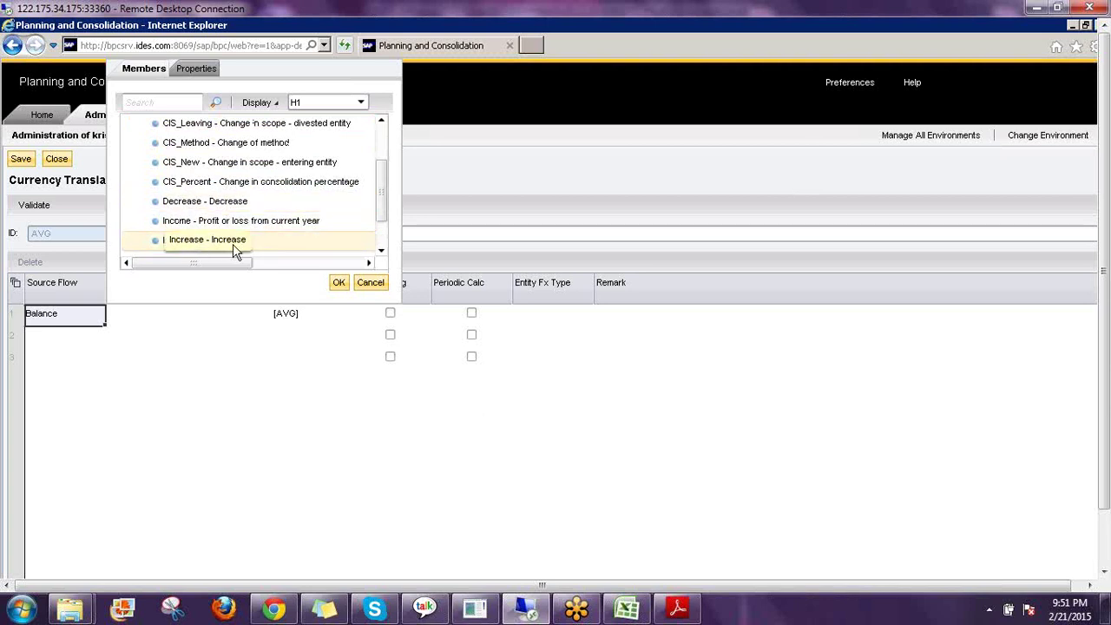
pyautogui.click(203, 322)
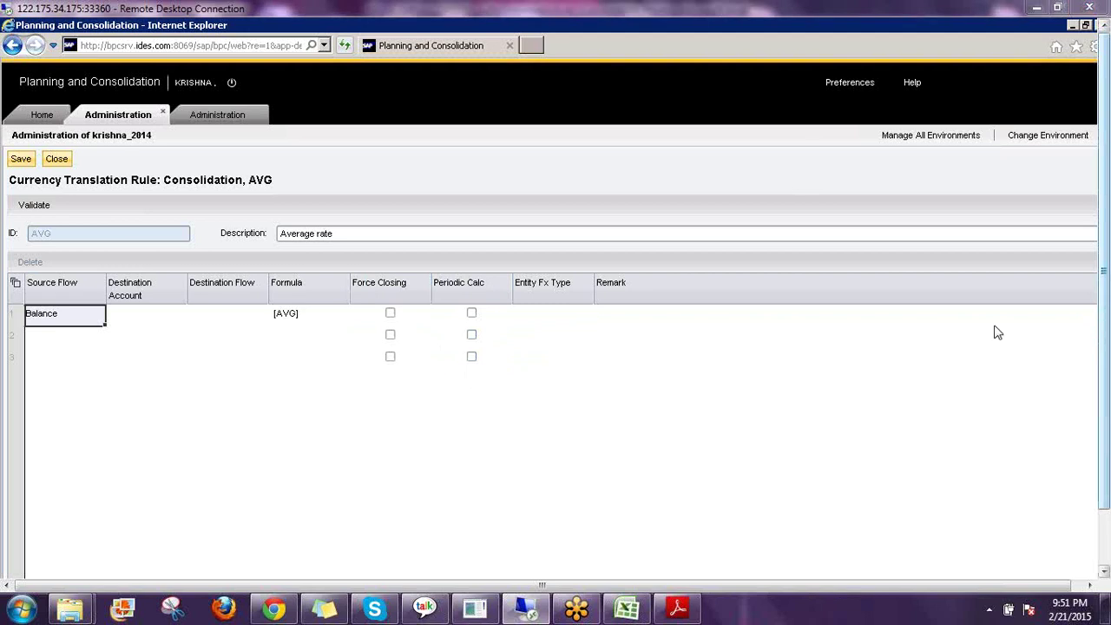
# Step: Circle and cross out Periodic Calc with freehand ink, write a struck-out periodic note and YTD, box Entity Fx Type, and clear the ink
pyautogui.hotkey('ctrl', '2')
pyautogui.moveTo(420, 263)
pyautogui.mouseDown()
pyautogui.moveTo(512, 375)
pyautogui.moveTo(478, 257)
pyautogui.moveTo(420, 262)
pyautogui.mouseUp()
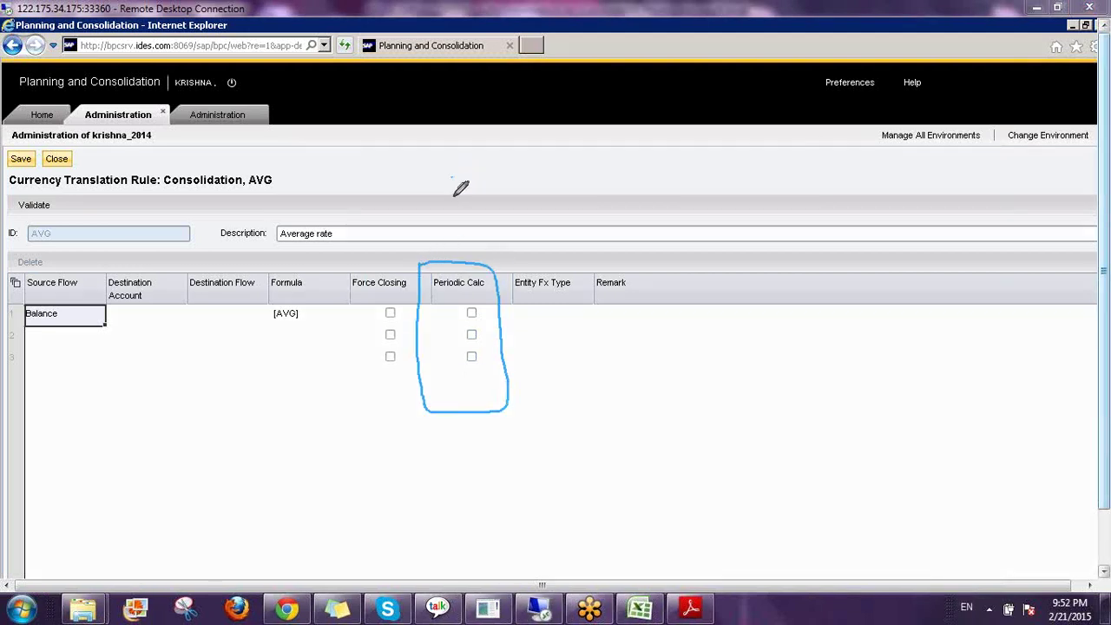
pyautogui.moveTo(451, 177)
pyautogui.mouseDown()
pyautogui.moveTo(451, 224)
pyautogui.moveTo(451, 179)
pyautogui.moveTo(480, 198)
pyautogui.moveTo(471, 213)
pyautogui.moveTo(562, 184)
pyautogui.moveTo(577, 193)
pyautogui.mouseUp()
pyautogui.click(540, 165)
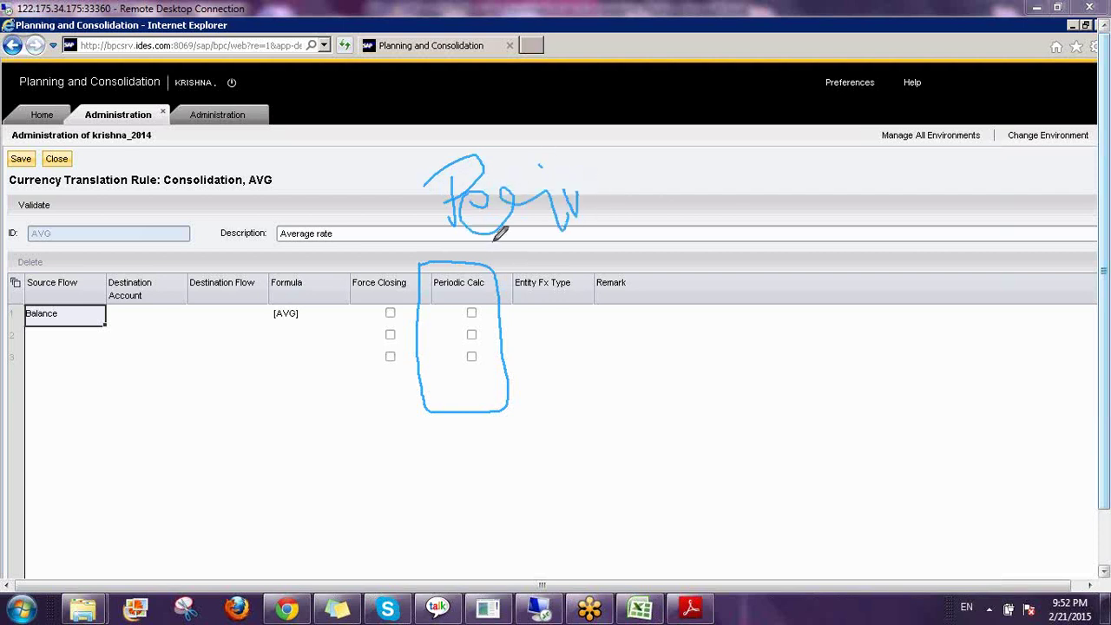
pyautogui.moveTo(496, 185)
pyautogui.mouseDown()
pyautogui.moveTo(549, 132)
pyautogui.moveTo(365, 258)
pyautogui.mouseUp()
pyautogui.moveTo(686, 163); pyautogui.dragTo(711, 196)
pyautogui.moveTo(720, 165); pyautogui.dragTo(691, 260)
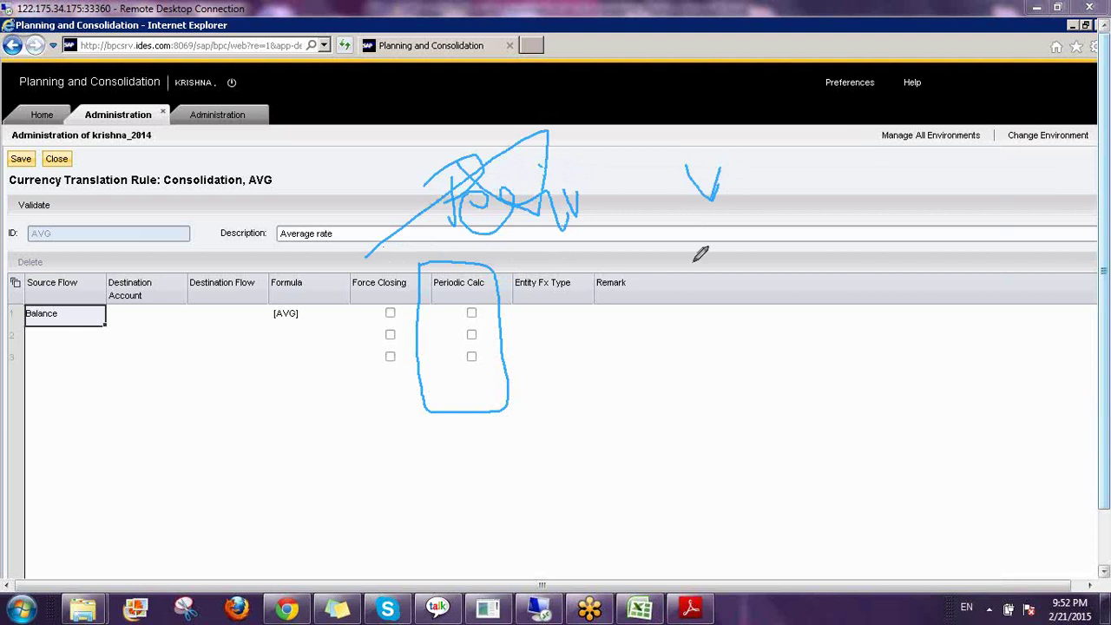
pyautogui.moveTo(724, 201)
pyautogui.mouseDown()
pyautogui.moveTo(751, 196)
pyautogui.moveTo(738, 233)
pyautogui.moveTo(764, 242)
pyautogui.mouseUp()
pyautogui.moveTo(441, 280); pyautogui.dragTo(488, 354)
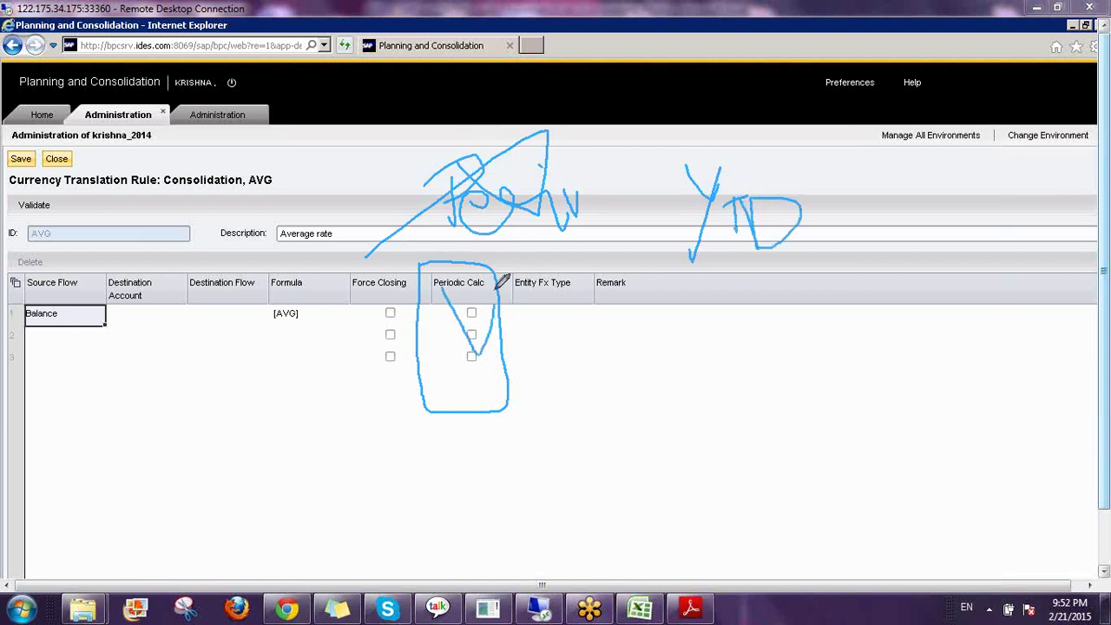
pyautogui.moveTo(497, 281); pyautogui.dragTo(436, 373)
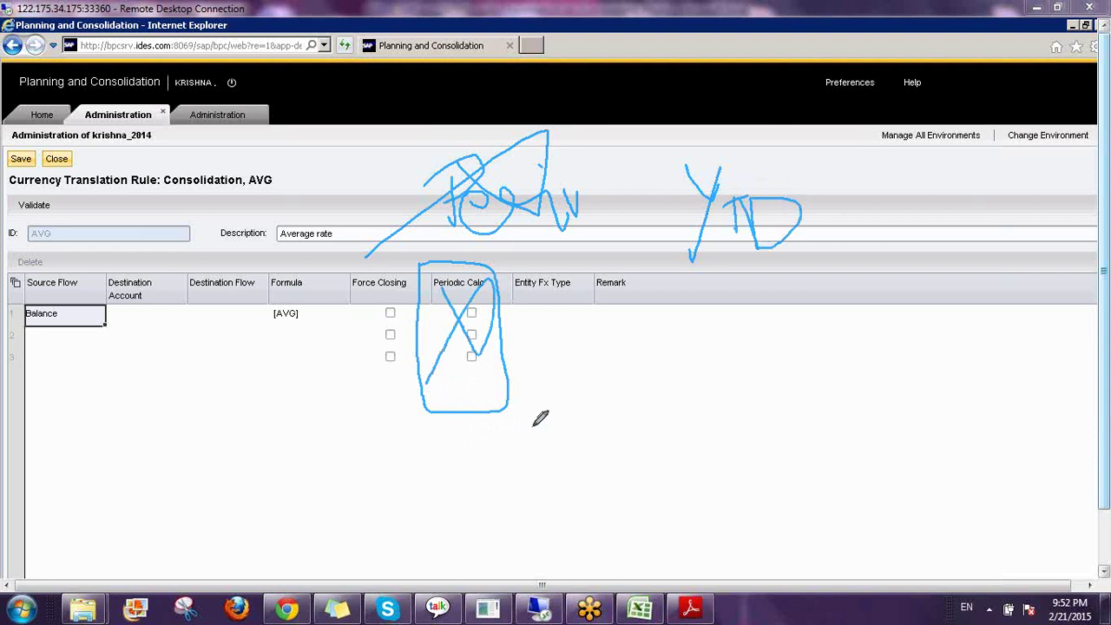
pyautogui.moveTo(534, 302)
pyautogui.mouseDown()
pyautogui.moveTo(627, 378)
pyautogui.moveTo(608, 292)
pyautogui.moveTo(533, 302)
pyautogui.mouseUp()
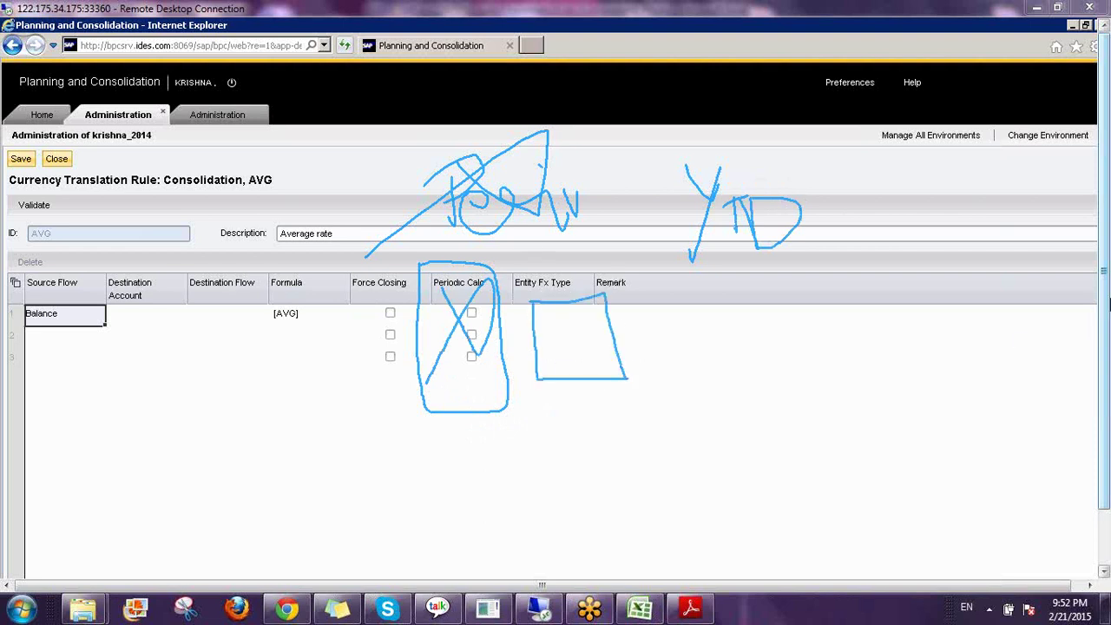
pyautogui.press('Escape')
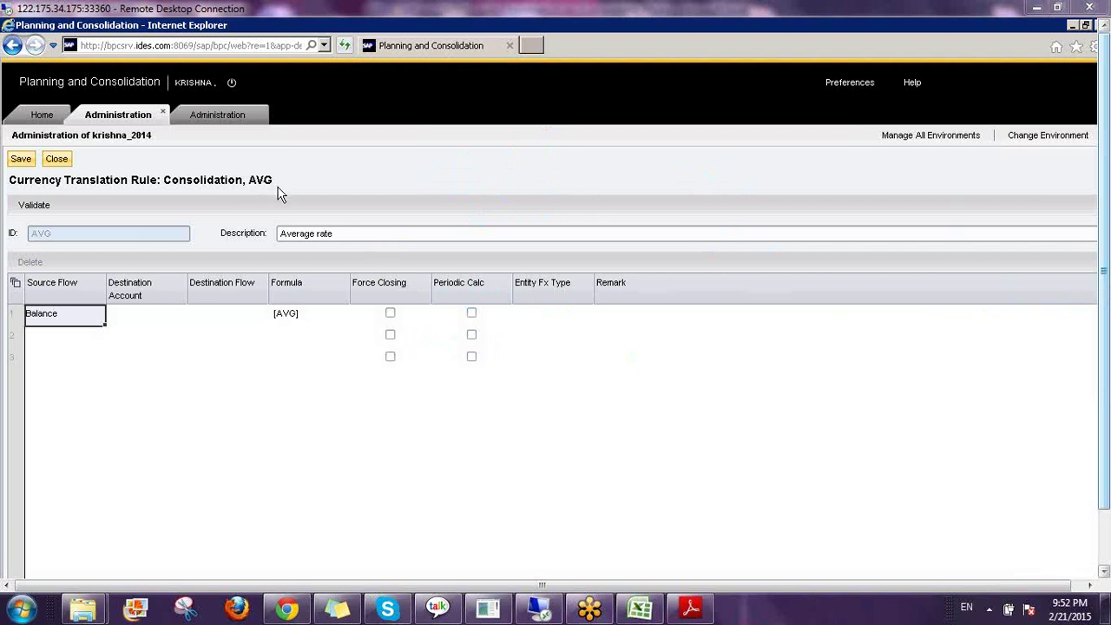
# Step: Close the ACCOUNT members, open the ENTITY dimension's members and display property IDs in the column headers
pyautogui.moveTo(552, 319)
pyautogui.moveTo(538, 320)
pyautogui.click(217, 114)
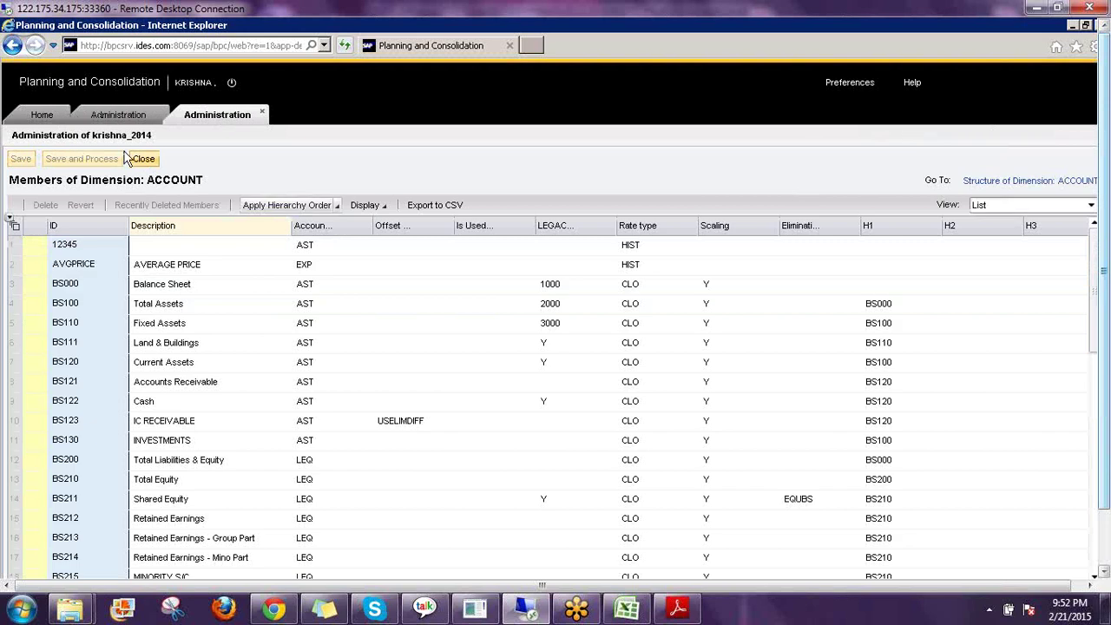
pyautogui.click(143, 158)
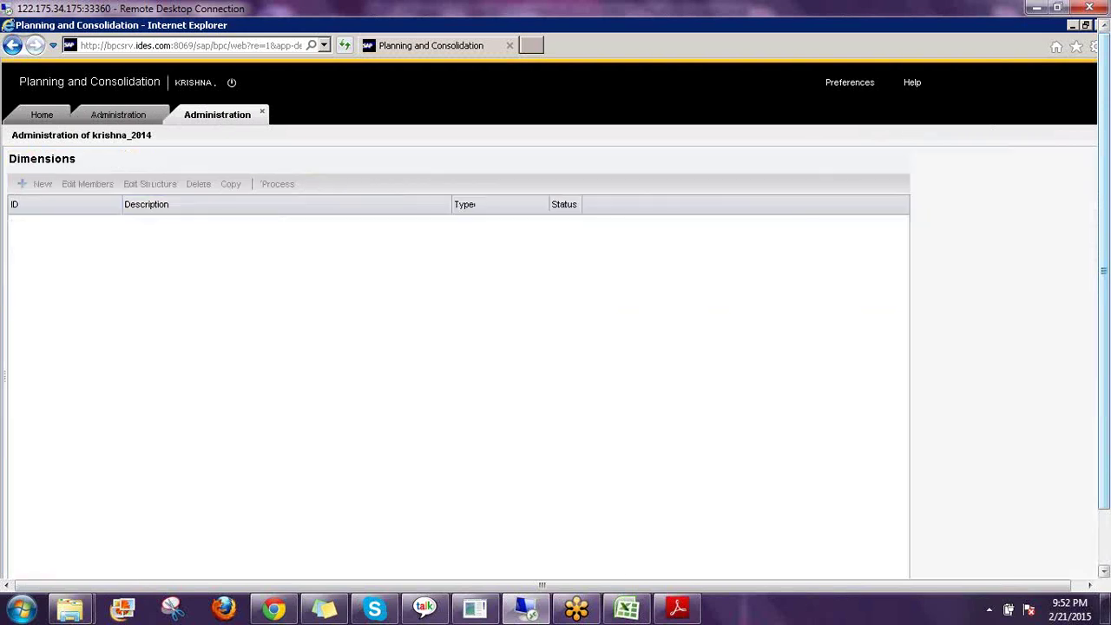
pyautogui.click(214, 311)
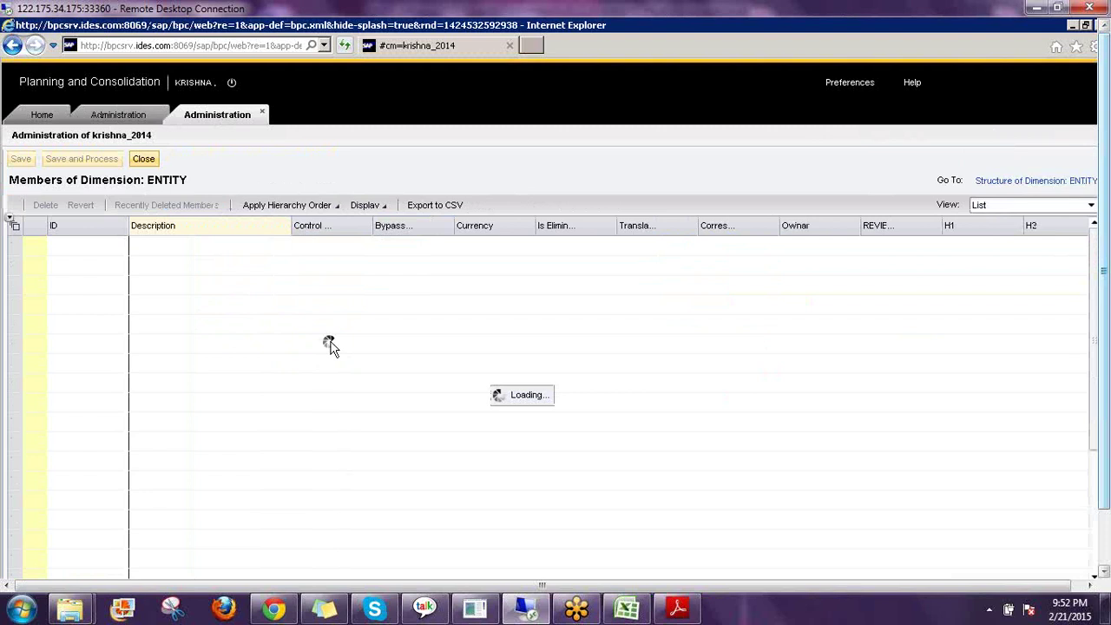
pyautogui.click(385, 209)
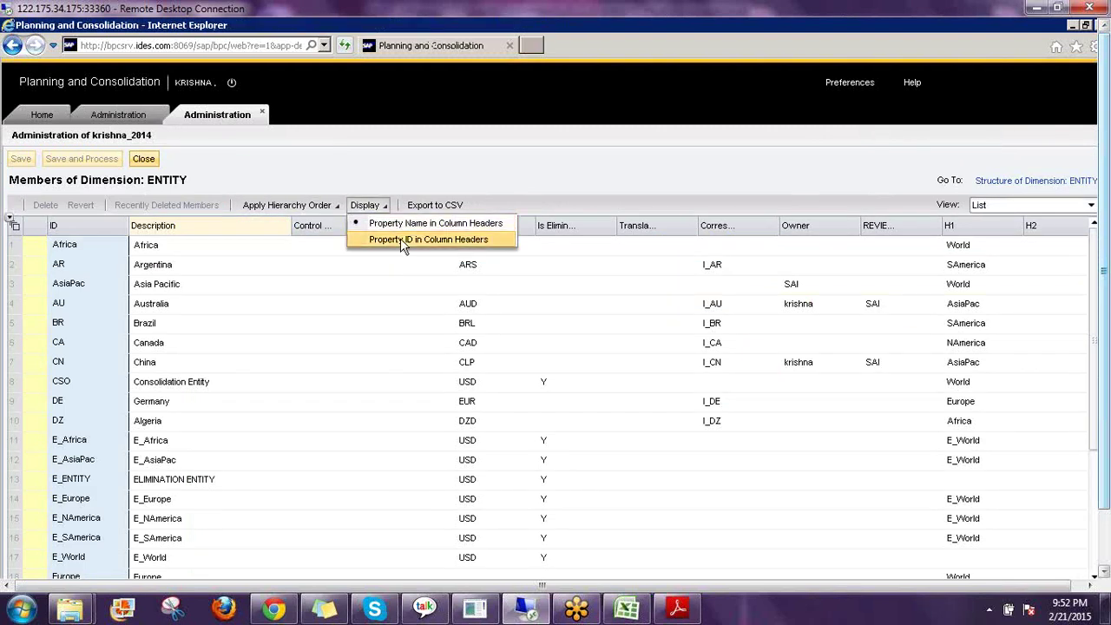
pyautogui.click(400, 239)
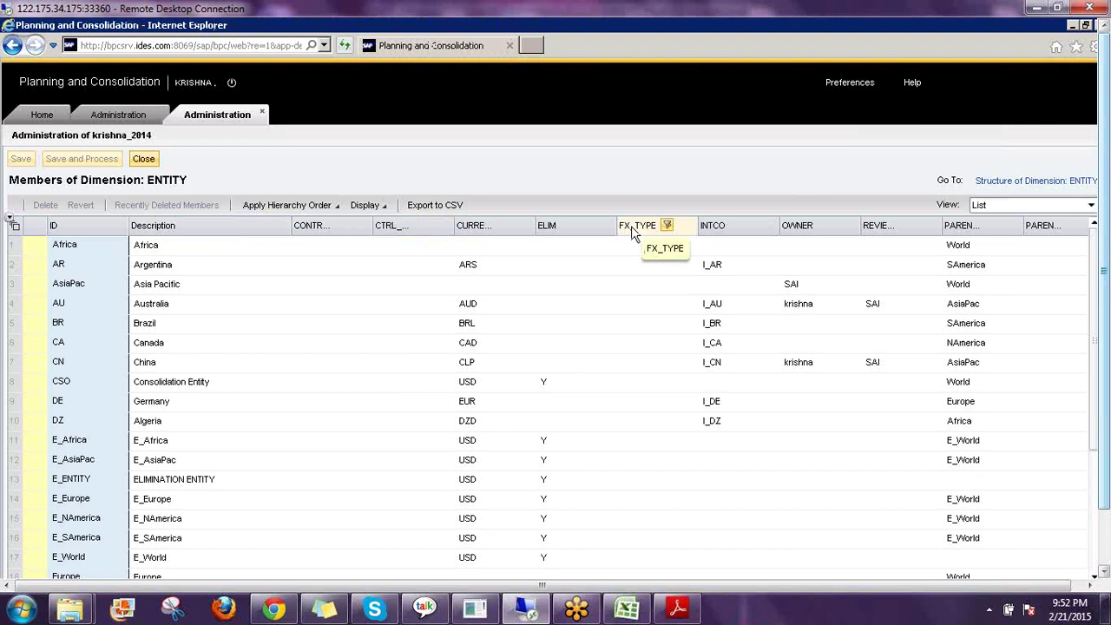
# Step: Set FX_TYPE to FX for the entities Argentina, Brazil and Canada
pyautogui.click(636, 269)
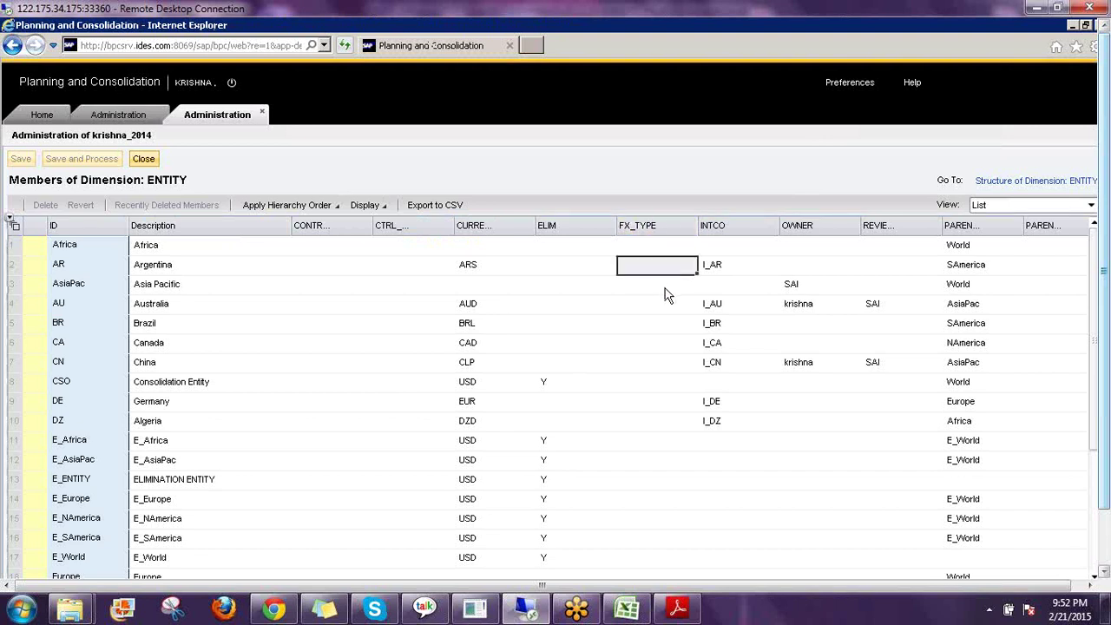
pyautogui.write('FX')
pyautogui.press('Return')
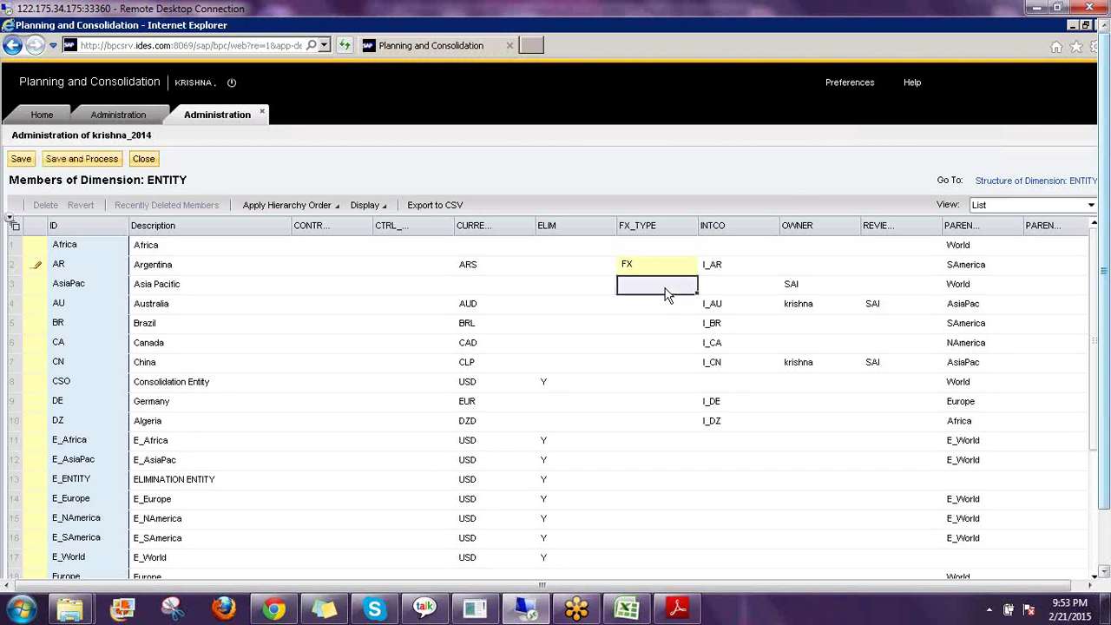
pyautogui.press('Down')
pyautogui.press('Down')
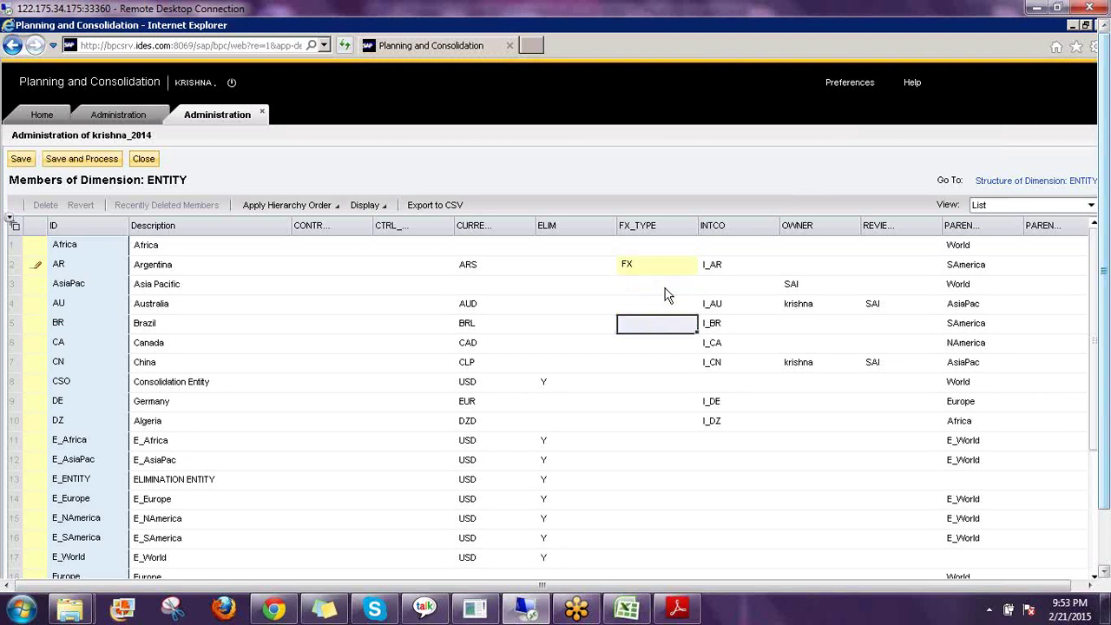
pyautogui.write('FX')
pyautogui.press('Return')
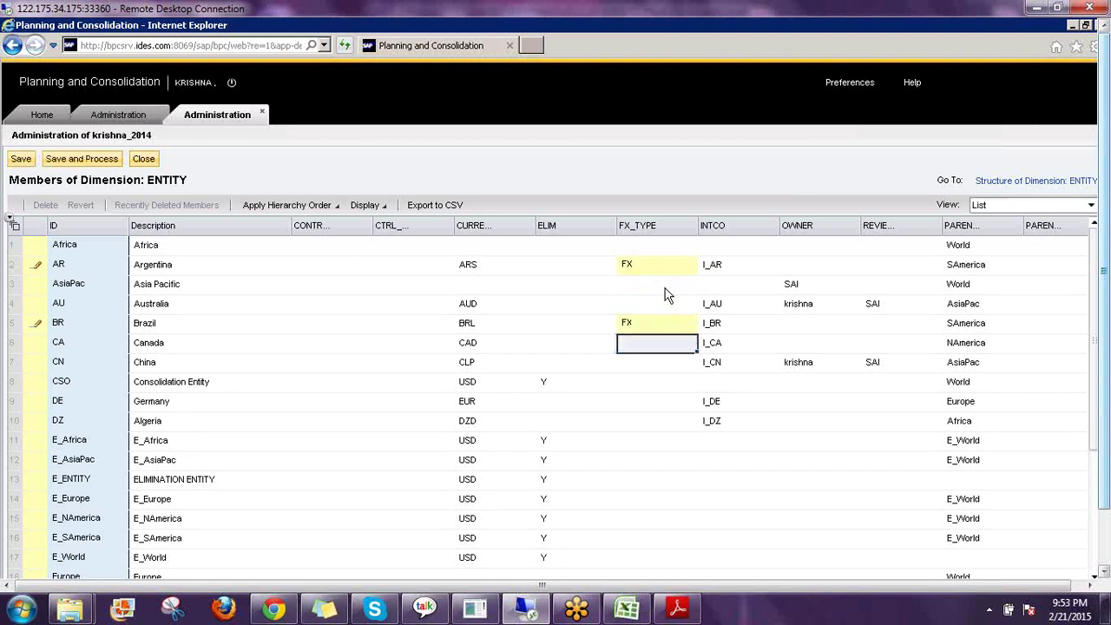
pyautogui.write('FX')
pyautogui.press('Return')
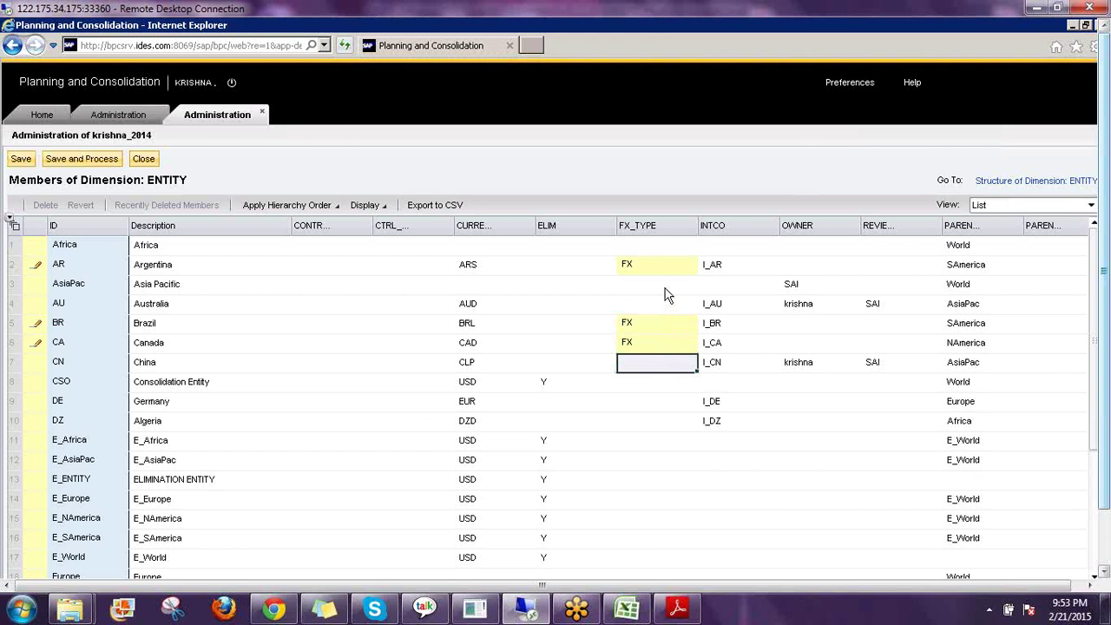
# Step: Look at the AVG rule's Entity Fx Type selection for the Balance row and compare it with the ENTITY members' FX_TYPE column
pyautogui.click(94, 113)
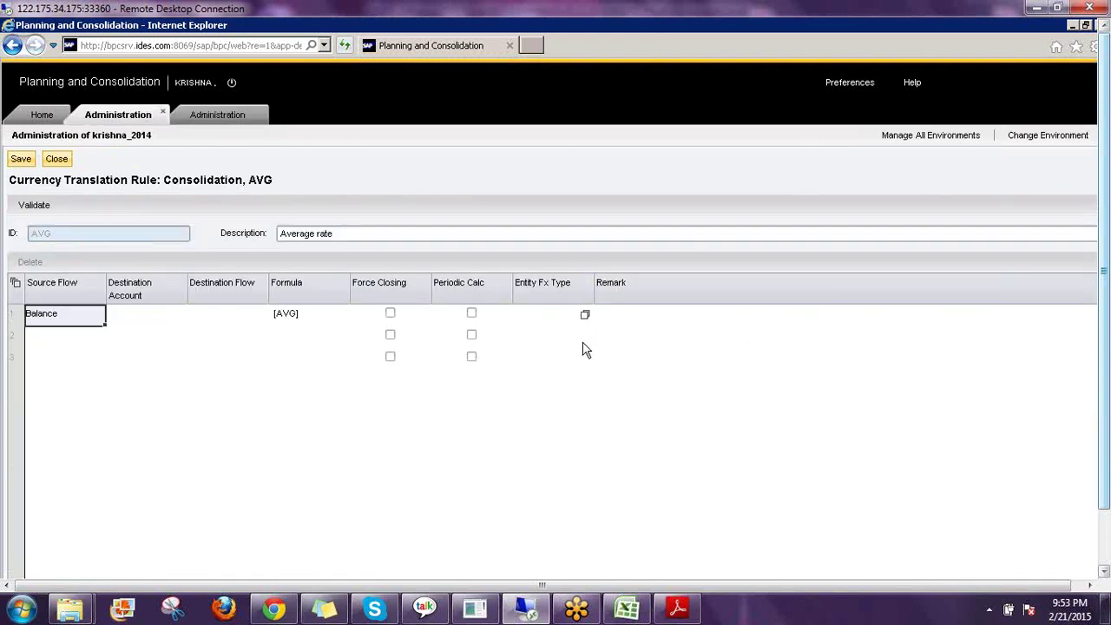
pyautogui.click(585, 315)
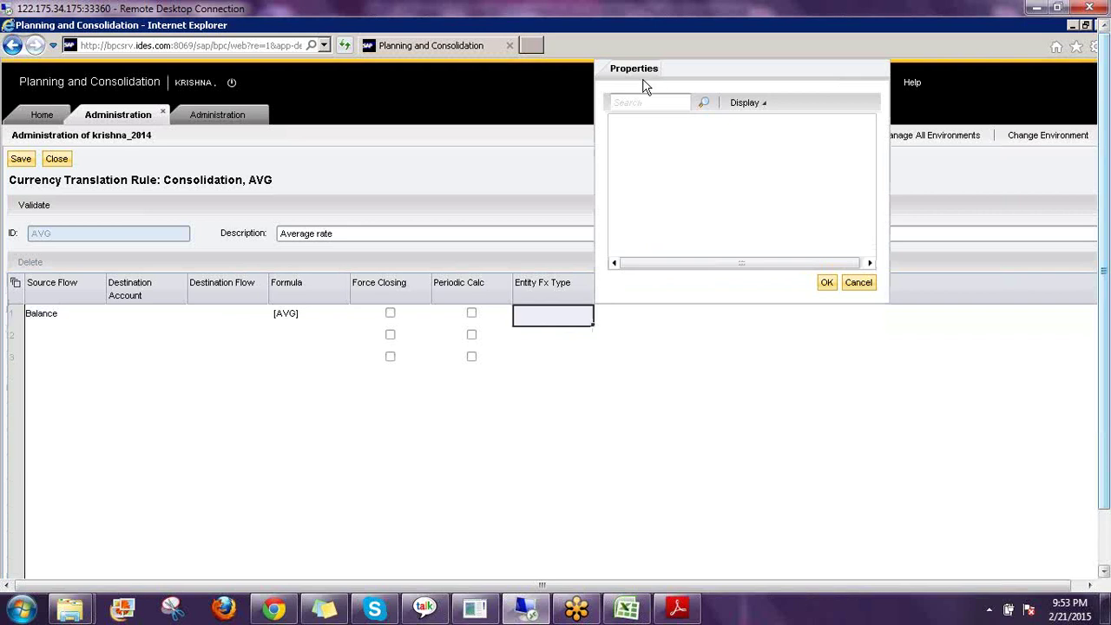
pyautogui.click(859, 283)
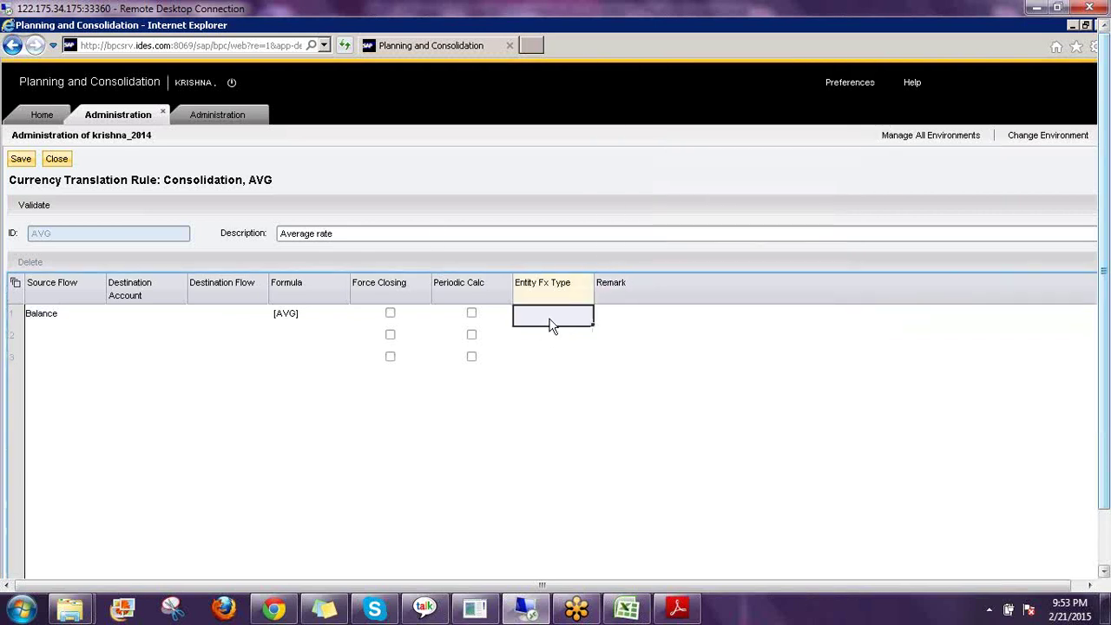
pyautogui.click(547, 323)
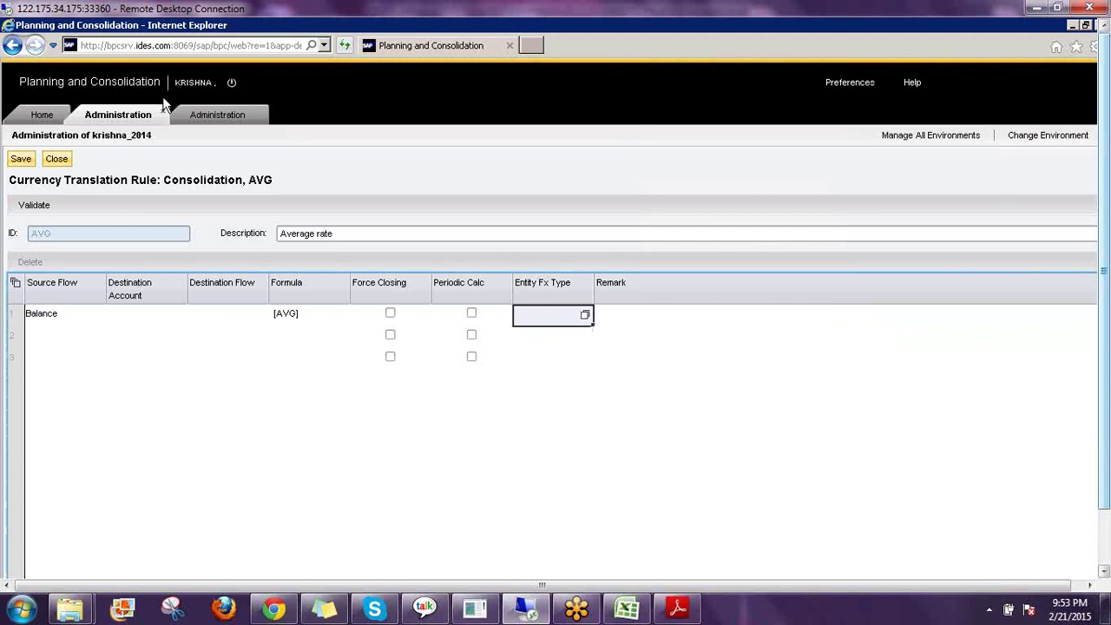
pyautogui.click(207, 122)
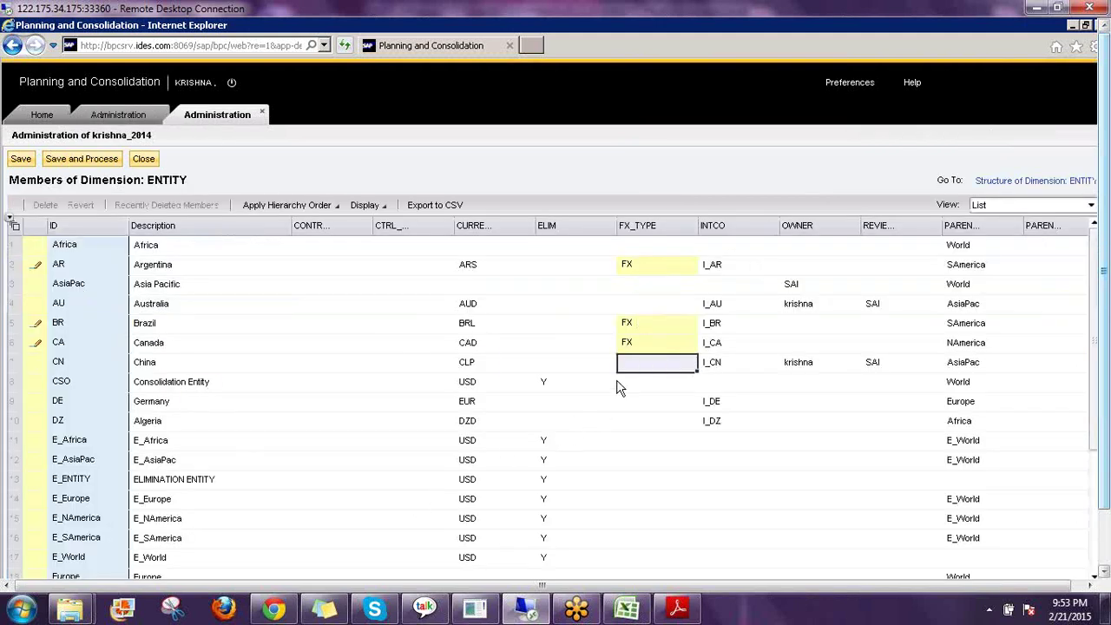
pyautogui.click(126, 118)
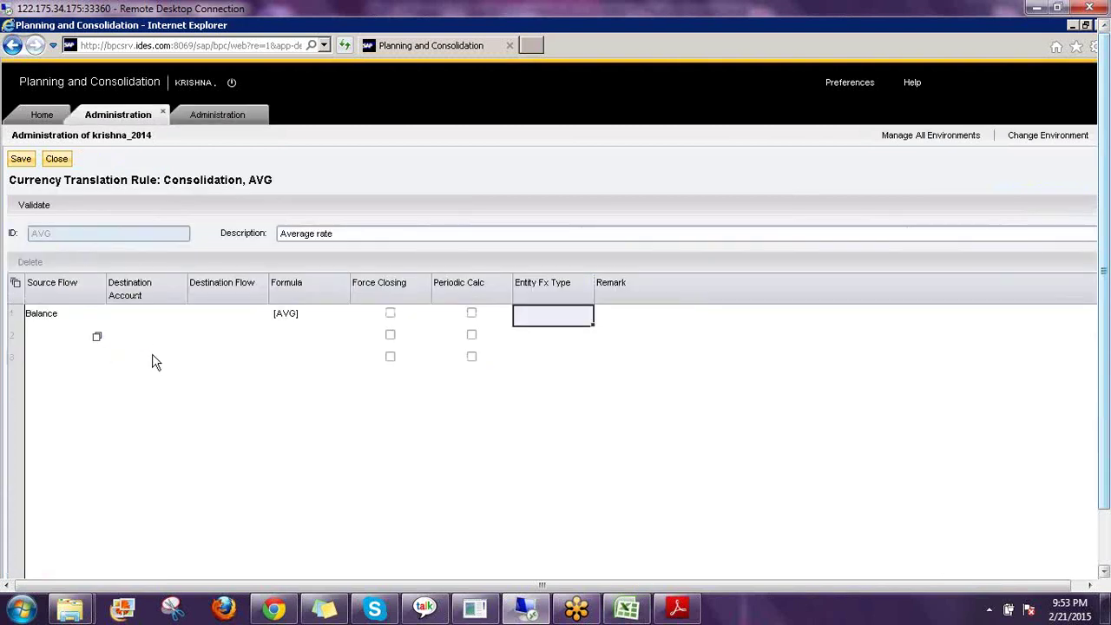
# Step: Check which source flow members are available for the second line of the AVG rule, without choosing one
pyautogui.click(97, 336)
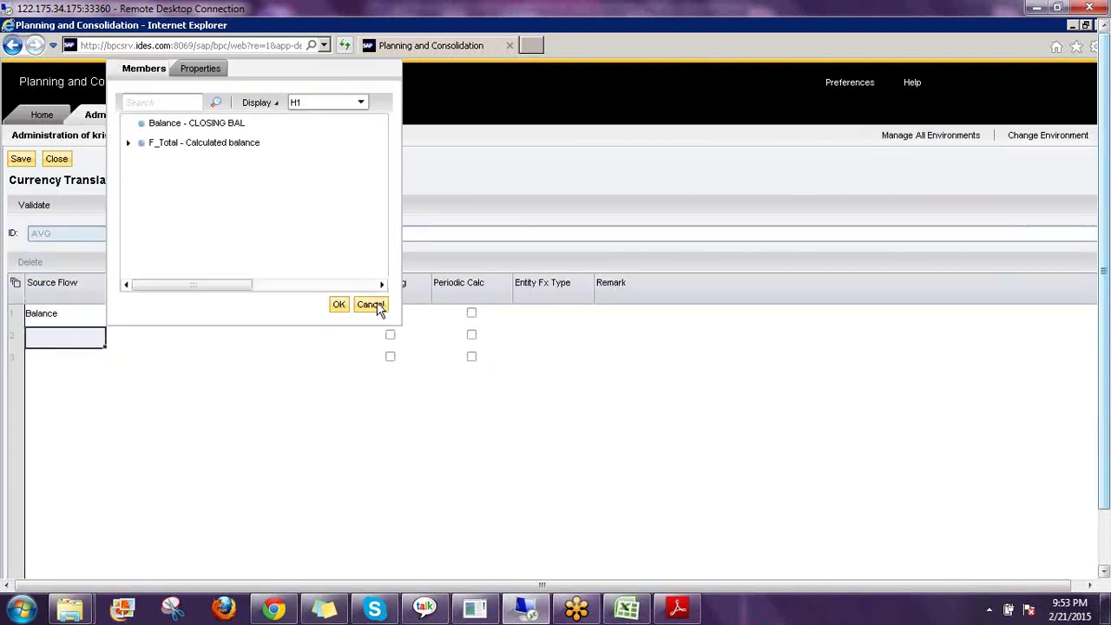
pyautogui.click(382, 305)
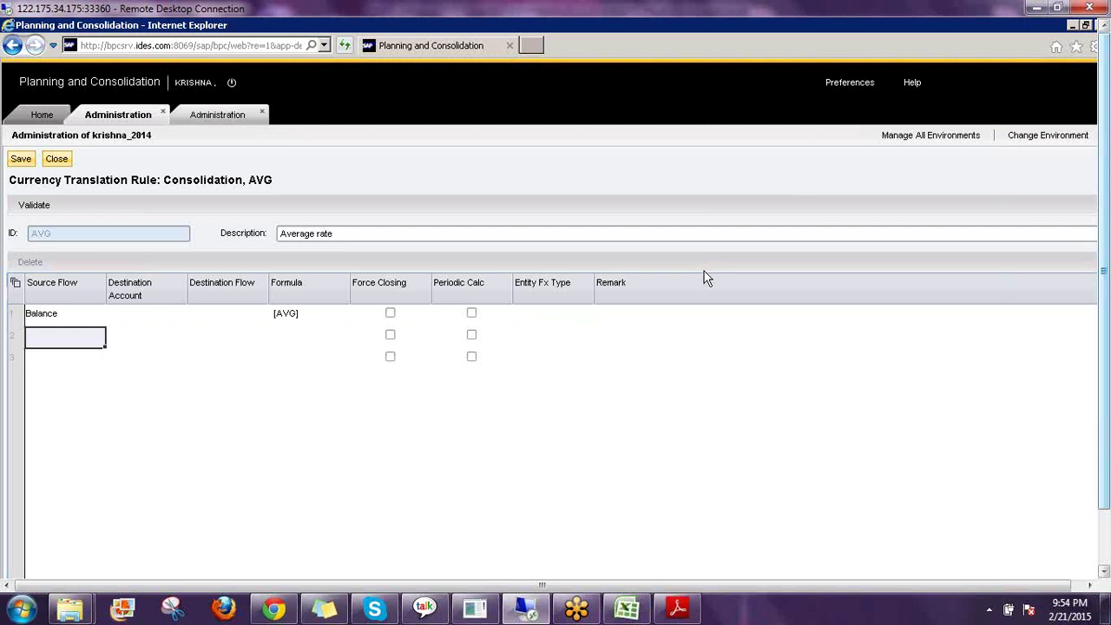
pyautogui.click(133, 116)
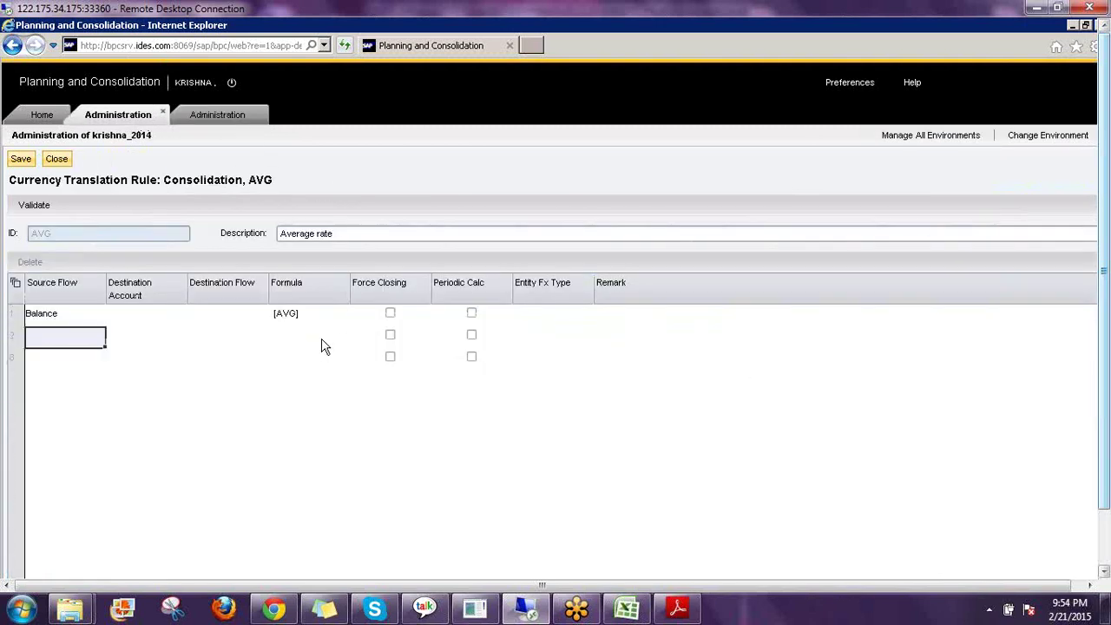
# Step: Enter AS_IS as the formula on the second line of the AVG currency translation rule
pyautogui.click(339, 345)
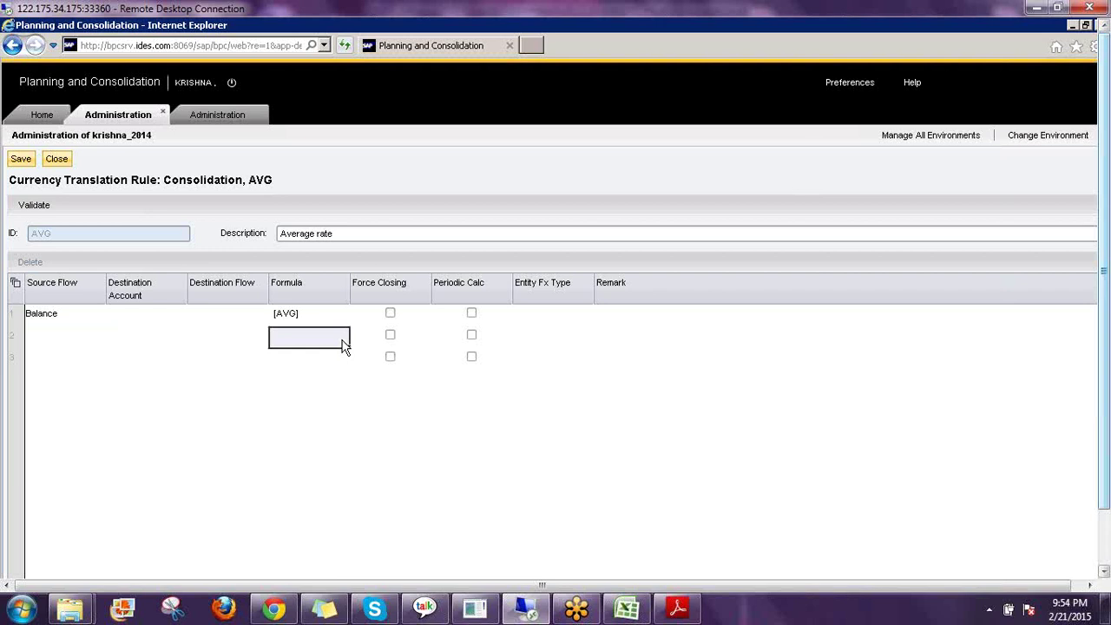
pyautogui.write('AS_')
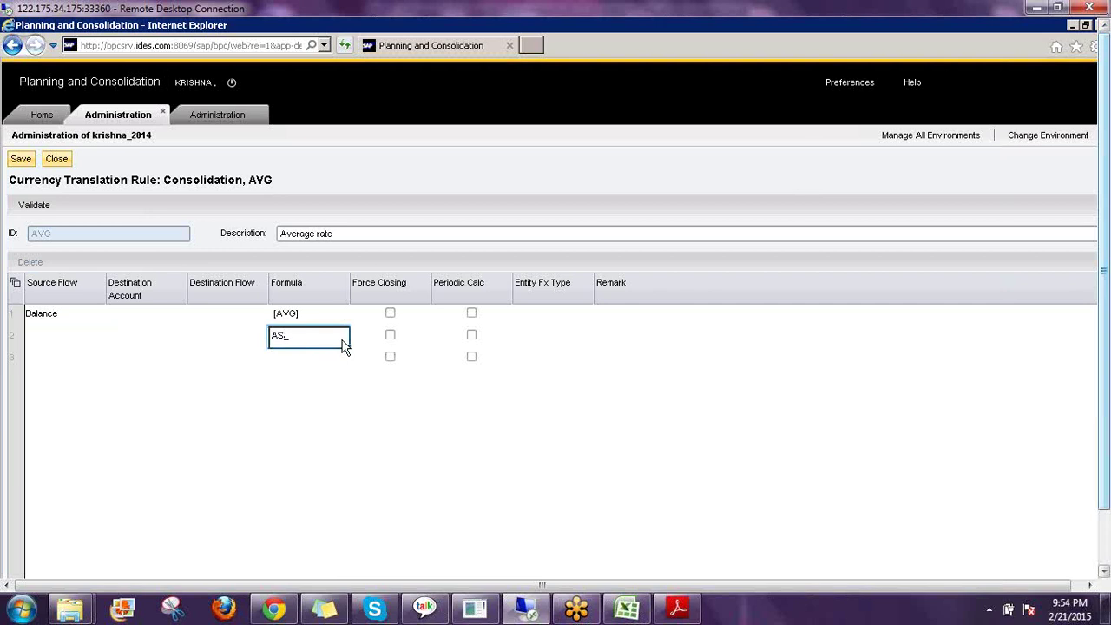
pyautogui.write('IS')
pyautogui.press('Return')
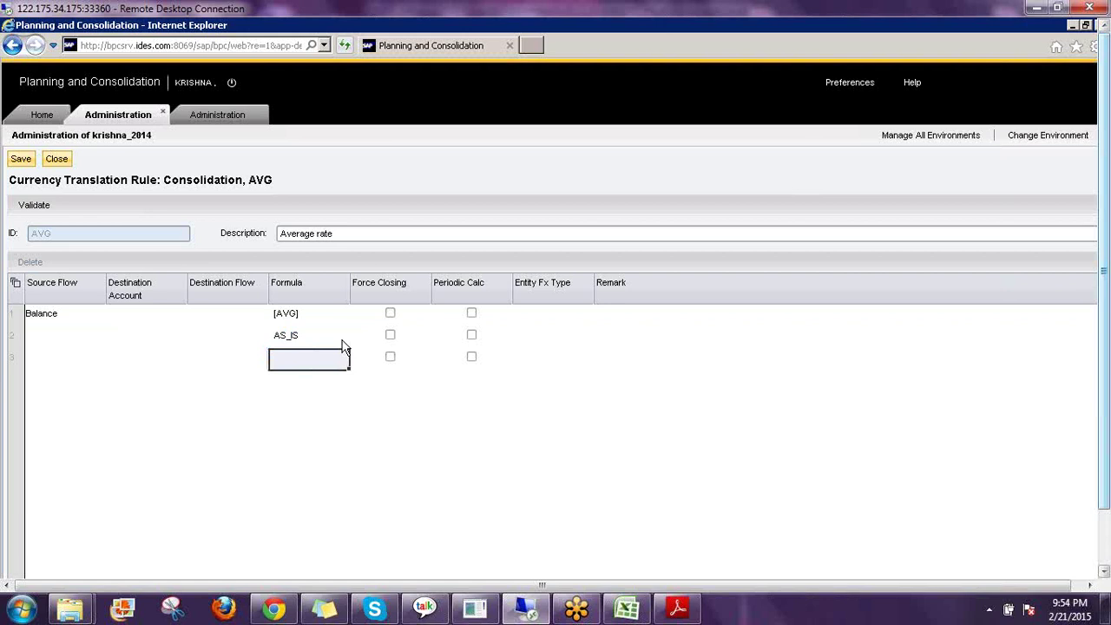
# Step: Examine the Entity Fx Type, Destination Flow and Source Flow cells on the AVG rule's two lines
pyautogui.press('Up')
pyautogui.press('Up')
pyautogui.press('Tab')
pyautogui.press('Tab')
pyautogui.press('Tab')
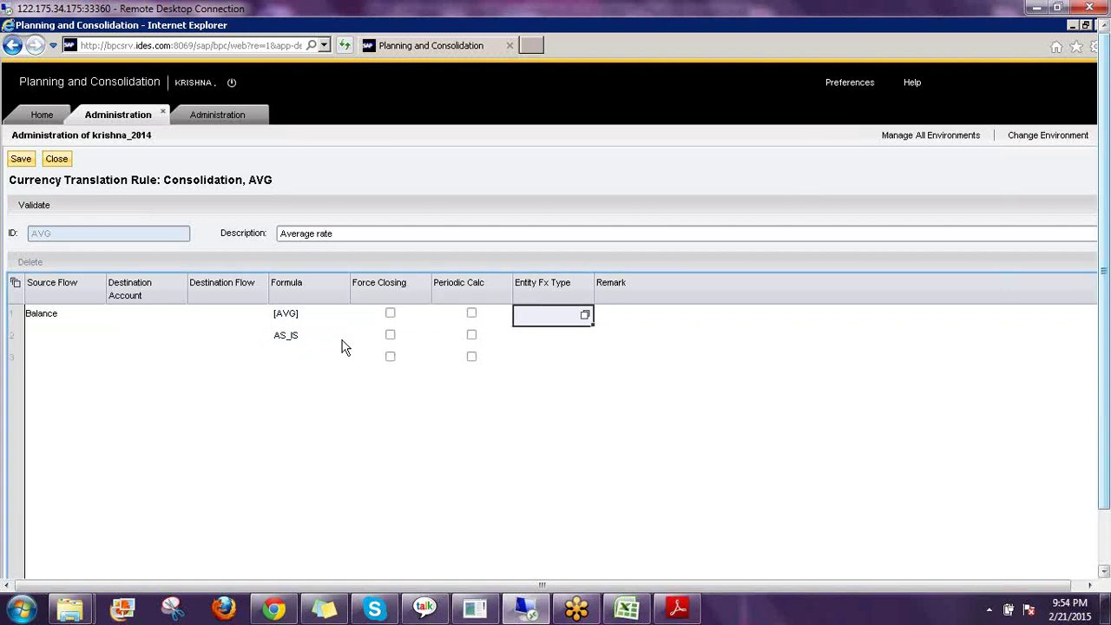
pyautogui.press('Down')
pyautogui.hotkey('shift', 'Tab')
pyautogui.hotkey('shift', 'Tab')
pyautogui.hotkey('shift', 'Tab')
pyautogui.hotkey('shift', 'Tab')
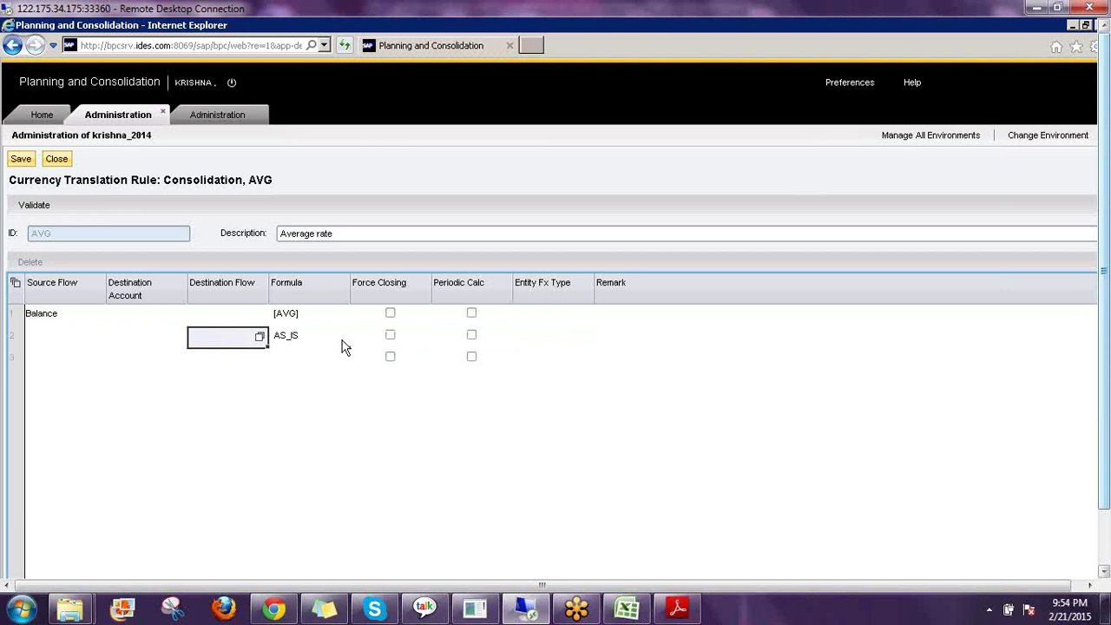
pyautogui.press('Up')
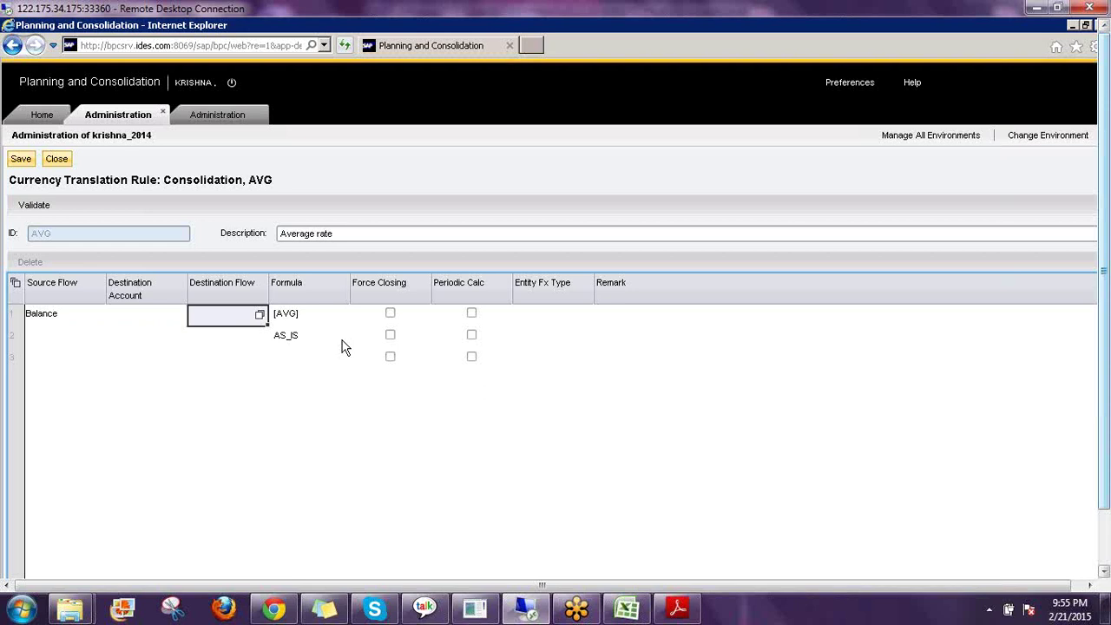
pyautogui.hotkey('shift', 'Tab')
pyautogui.hotkey('shift', 'Tab')
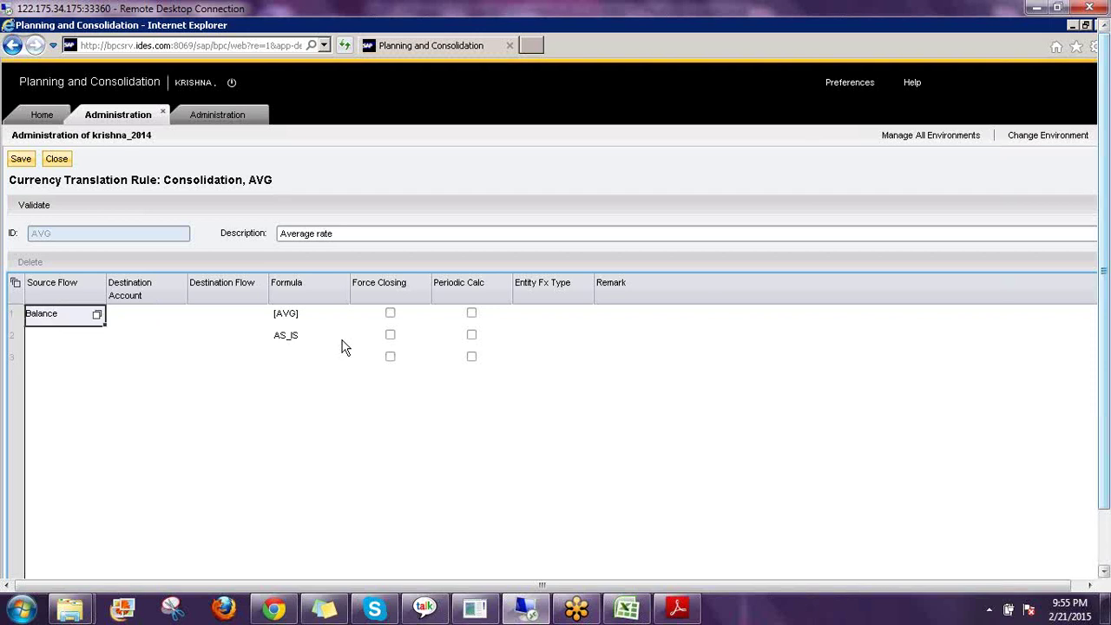
# Step: Clear the AS_IS formula from the second line of the AVG rule
pyautogui.click(290, 338)
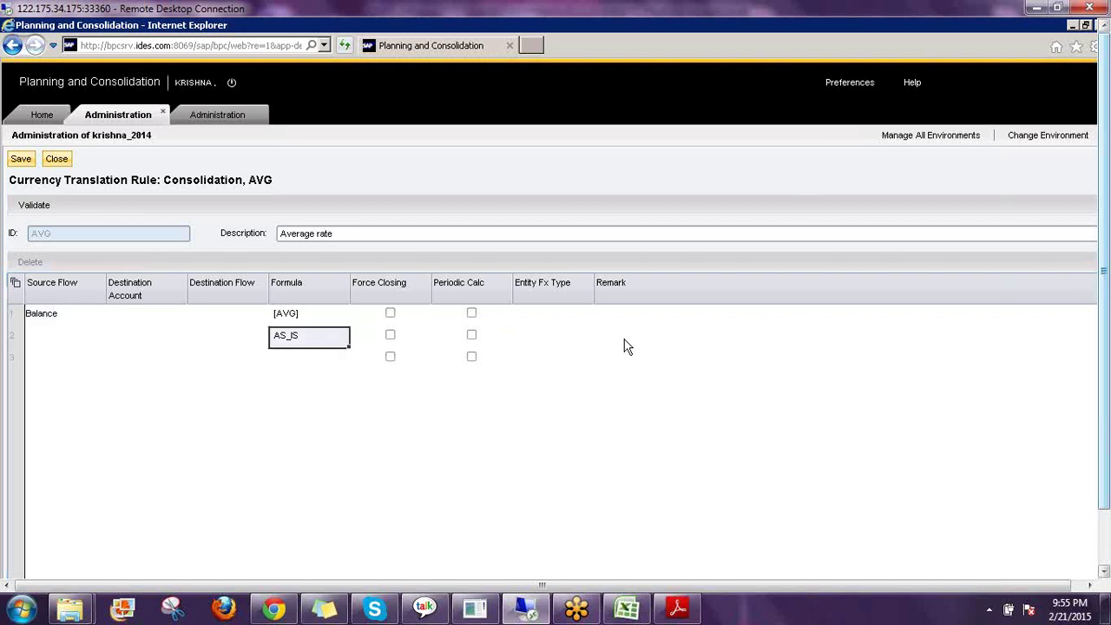
pyautogui.press('Delete')
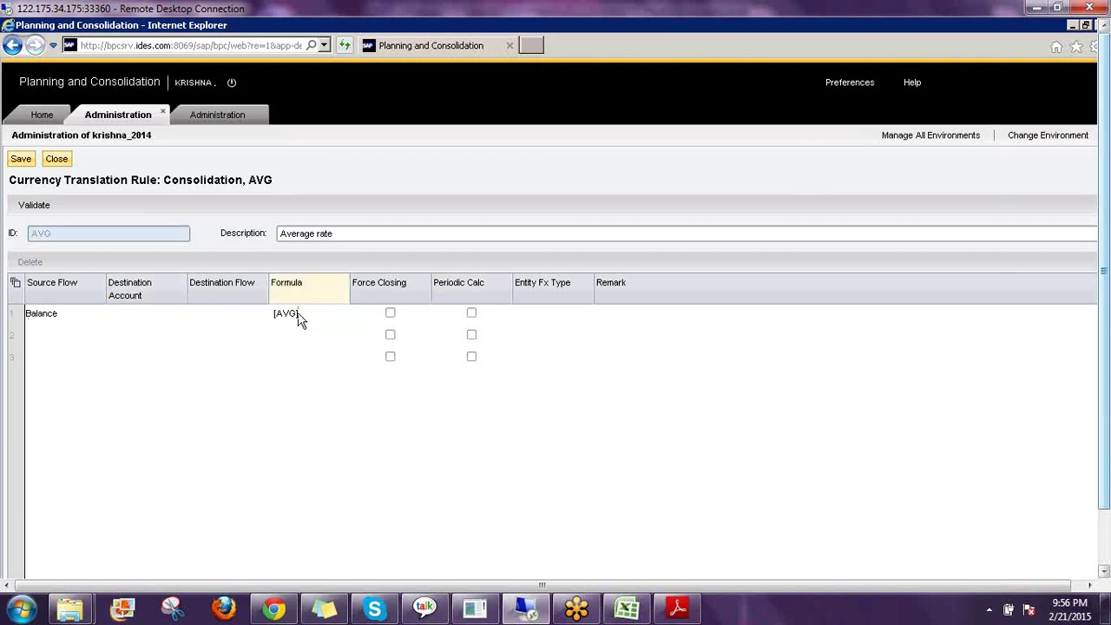
# Step: Close the AVG rule and open the CLO closing rate rule to examine its formula
pyautogui.click(57, 161)
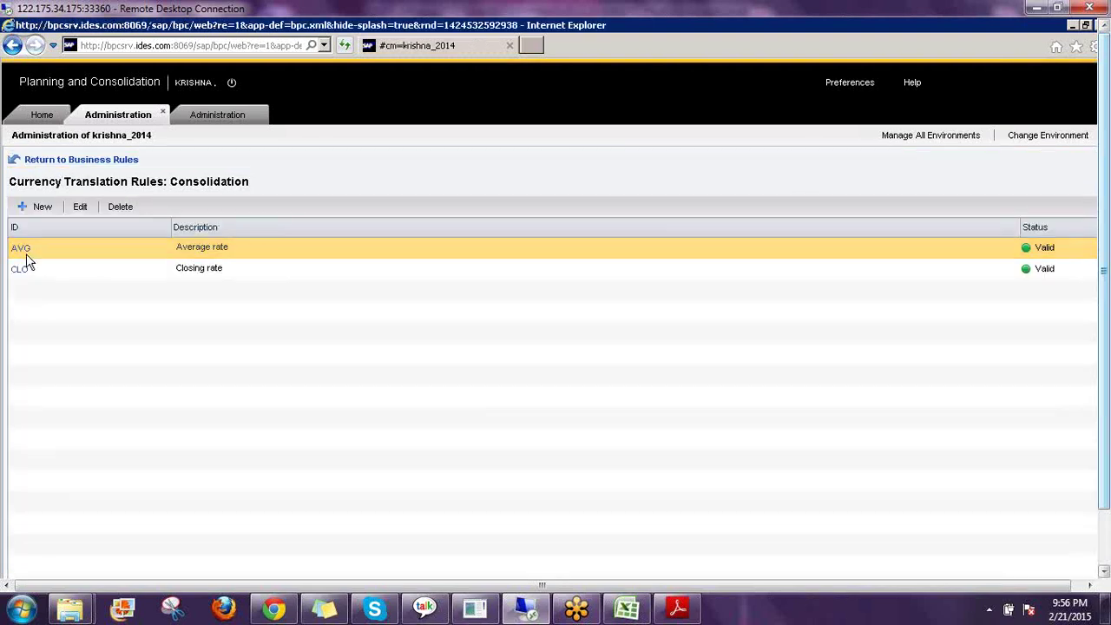
pyautogui.click(18, 270)
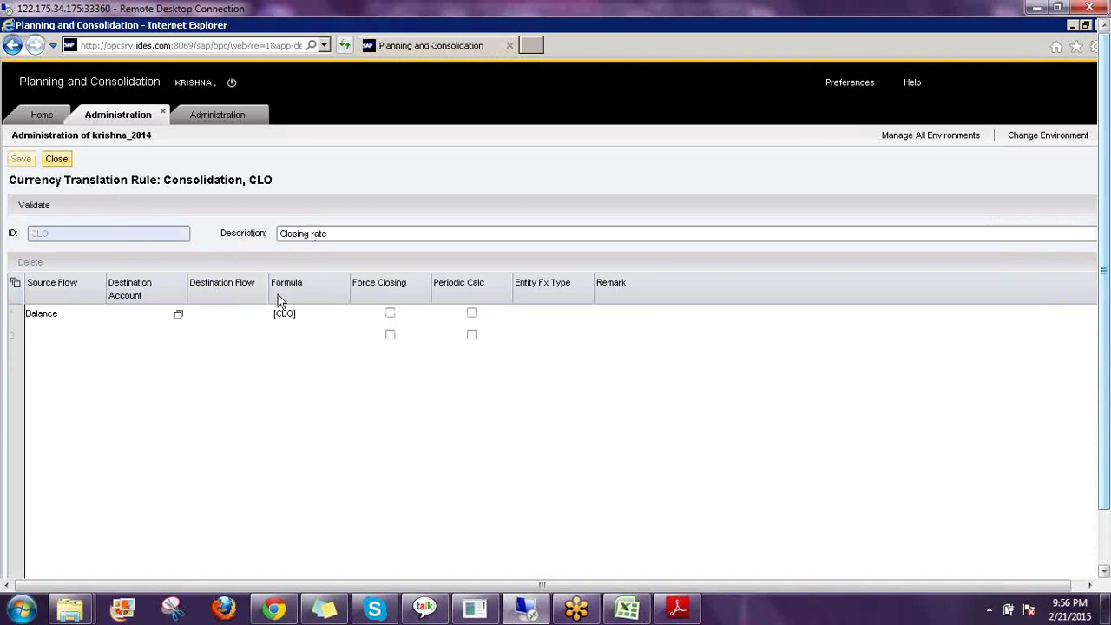
pyautogui.click(313, 321)
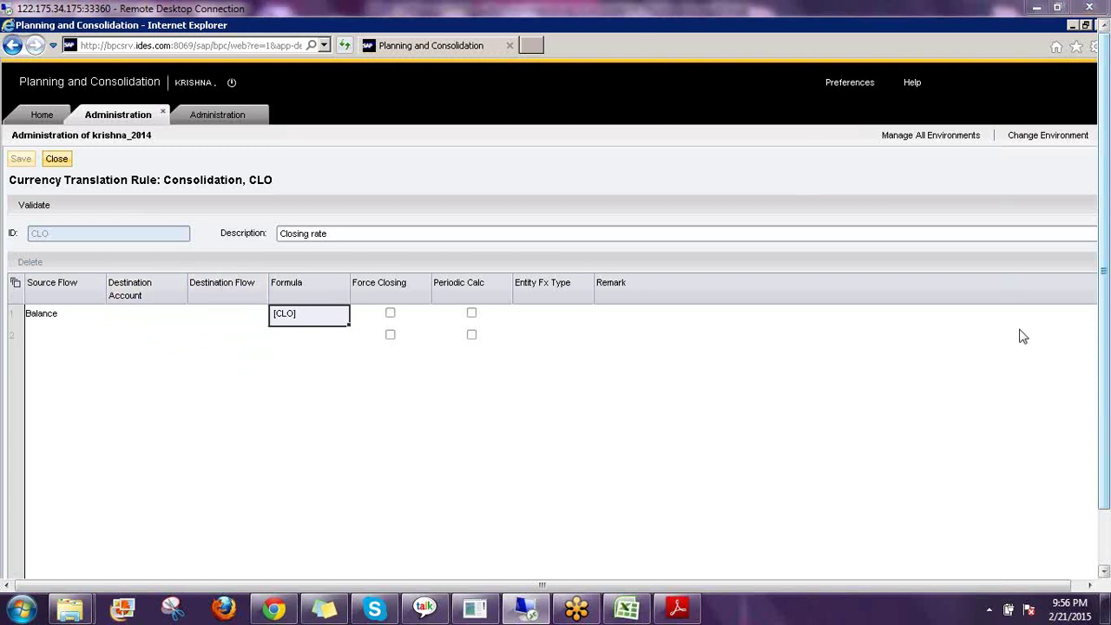
pyautogui.moveTo(155, 289)
pyautogui.mouseDown()
pyautogui.moveTo(208, 218)
pyautogui.moveTo(228, 283)
pyautogui.mouseUp()
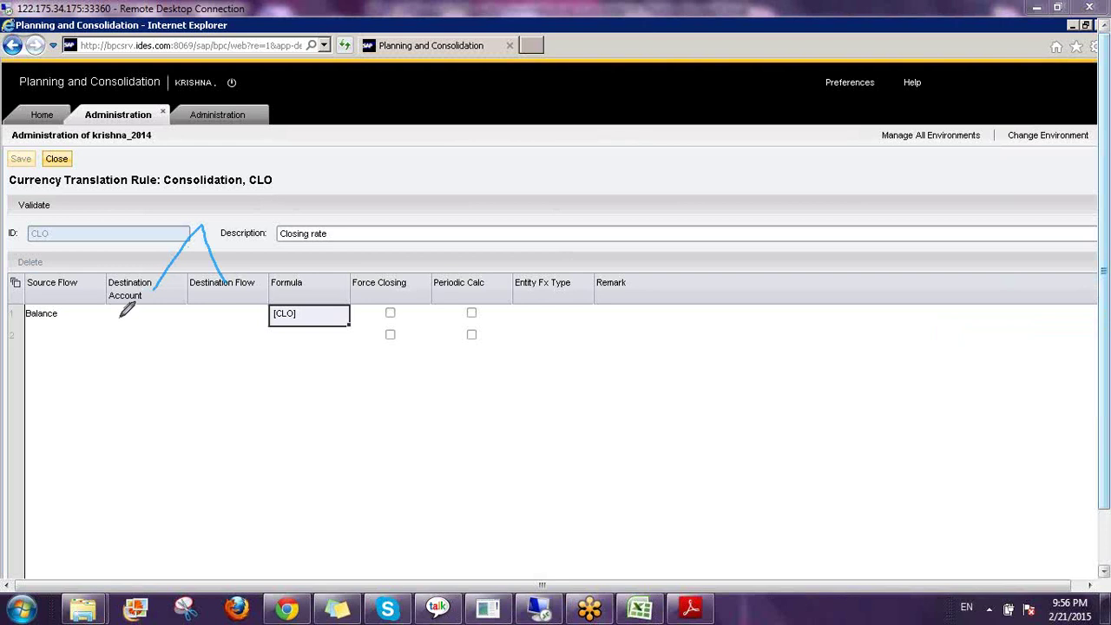
pyautogui.moveTo(120, 316)
pyautogui.mouseDown()
pyautogui.moveTo(121, 329)
pyautogui.moveTo(174, 322)
pyautogui.moveTo(187, 314)
pyautogui.moveTo(180, 306)
pyautogui.mouseUp()
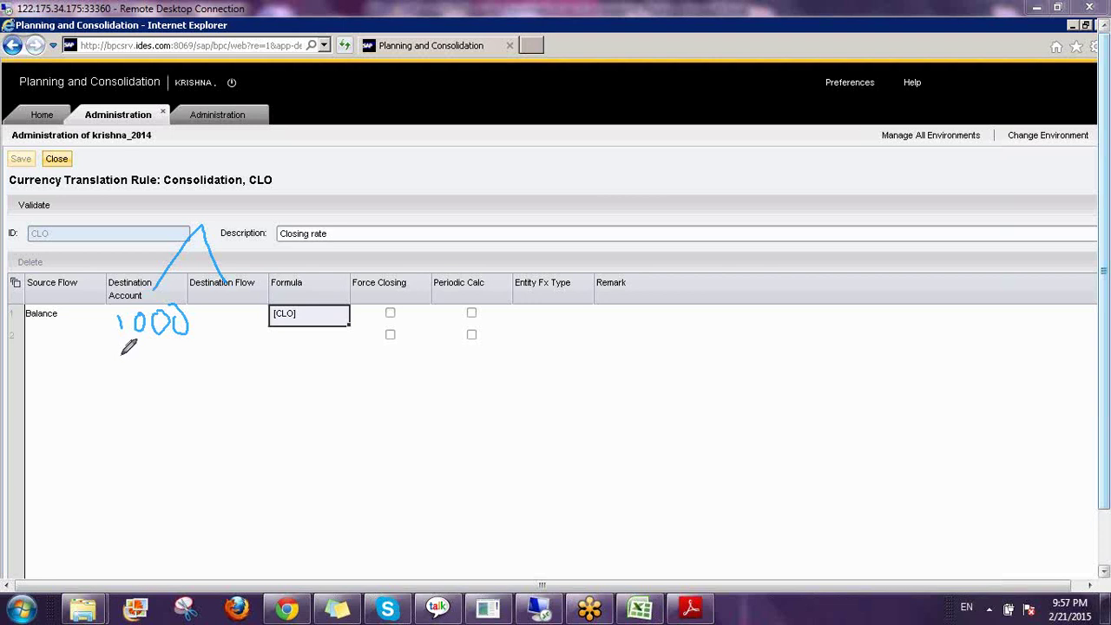
pyautogui.moveTo(119, 352)
pyautogui.mouseDown()
pyautogui.moveTo(120, 378)
pyautogui.moveTo(142, 390)
pyautogui.moveTo(206, 349)
pyautogui.mouseUp()
pyautogui.moveTo(280, 368)
pyautogui.mouseDown()
pyautogui.moveTo(269, 383)
pyautogui.moveTo(318, 400)
pyautogui.moveTo(322, 373)
pyautogui.moveTo(382, 383)
pyautogui.moveTo(367, 372)
pyautogui.moveTo(387, 377)
pyautogui.moveTo(411, 355)
pyautogui.moveTo(417, 370)
pyautogui.moveTo(397, 356)
pyautogui.mouseUp()
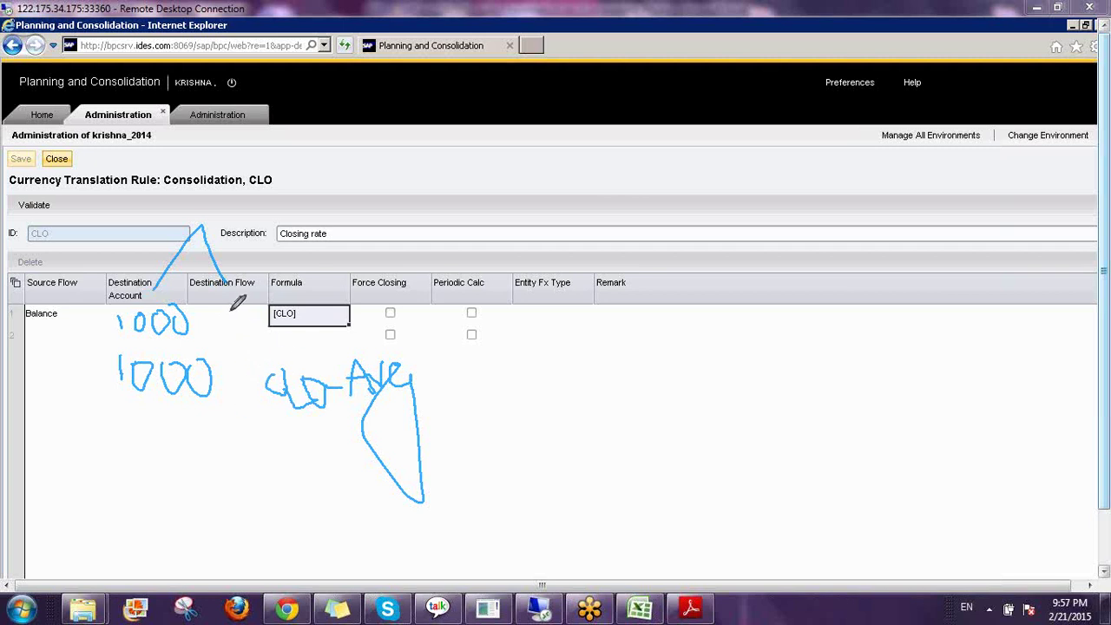
pyautogui.moveTo(217, 320)
pyautogui.mouseDown()
pyautogui.moveTo(215, 343)
pyautogui.moveTo(228, 315)
pyautogui.mouseUp()
pyautogui.moveTo(216, 331)
pyautogui.mouseDown()
pyautogui.moveTo(228, 328)
pyautogui.moveTo(233, 344)
pyautogui.moveTo(240, 328)
pyautogui.moveTo(247, 344)
pyautogui.moveTo(228, 390)
pyautogui.moveTo(249, 375)
pyautogui.mouseUp()
pyautogui.moveTo(257, 367); pyautogui.dragTo(254, 401)
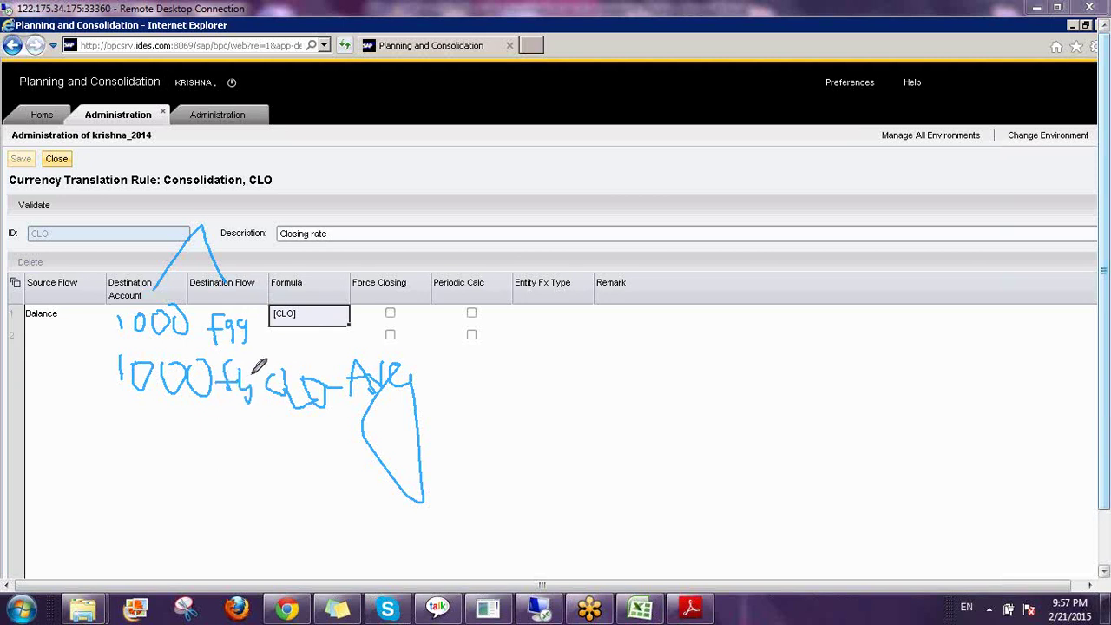
pyautogui.moveTo(269, 365); pyautogui.dragTo(260, 372)
pyautogui.moveTo(269, 363); pyautogui.dragTo(266, 391)
pyautogui.moveTo(117, 341); pyautogui.dragTo(167, 342)
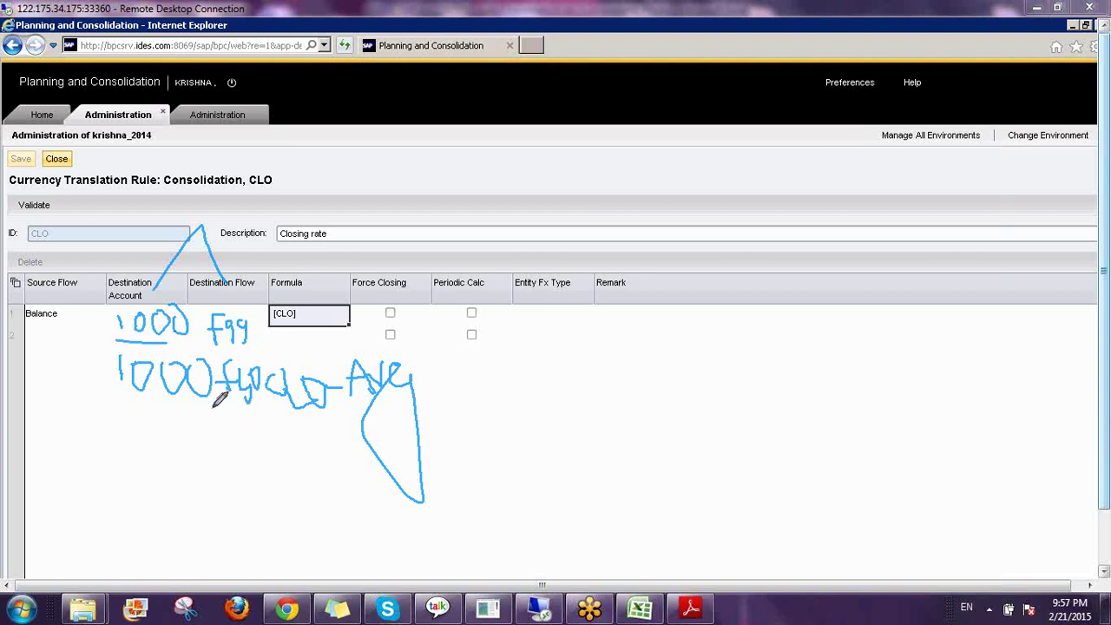
pyautogui.moveTo(218, 403); pyautogui.dragTo(252, 401)
pyautogui.moveTo(119, 438)
pyautogui.mouseDown()
pyautogui.moveTo(122, 480)
pyautogui.moveTo(174, 439)
pyautogui.moveTo(193, 491)
pyautogui.mouseUp()
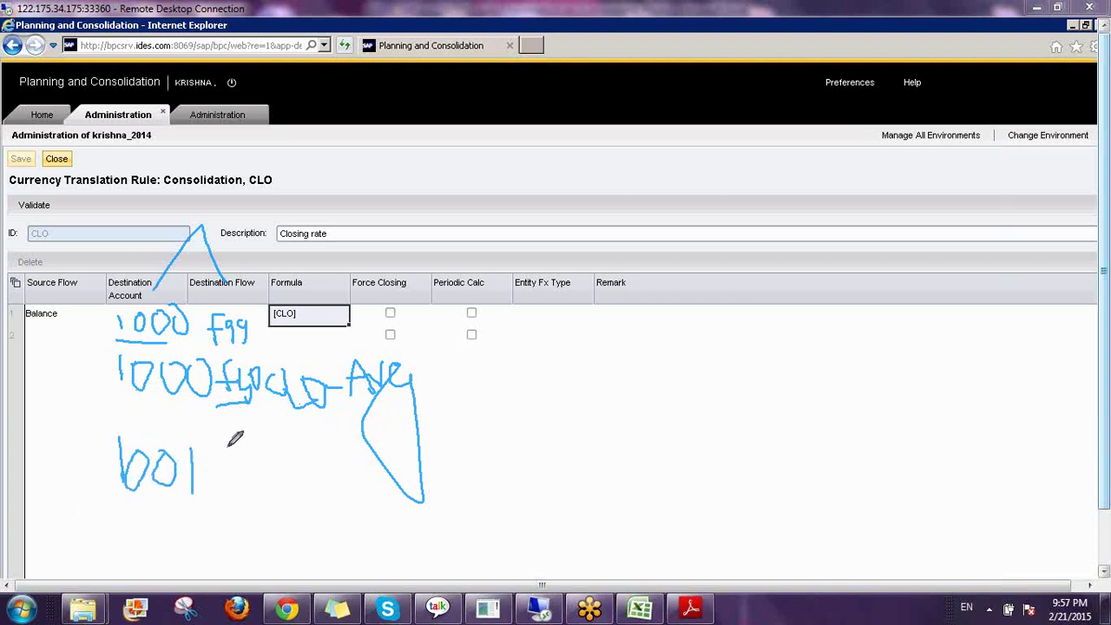
pyautogui.moveTo(250, 439)
pyautogui.mouseDown()
pyautogui.moveTo(231, 441)
pyautogui.moveTo(224, 491)
pyautogui.mouseUp()
pyautogui.moveTo(222, 469); pyautogui.dragTo(280, 497)
pyautogui.moveTo(305, 458)
pyautogui.mouseDown()
pyautogui.moveTo(287, 470)
pyautogui.moveTo(307, 503)
pyautogui.mouseUp()
pyautogui.moveTo(344, 391); pyautogui.dragTo(365, 494)
pyautogui.moveTo(323, 453)
pyautogui.mouseDown()
pyautogui.moveTo(373, 497)
pyautogui.moveTo(401, 452)
pyautogui.mouseUp()
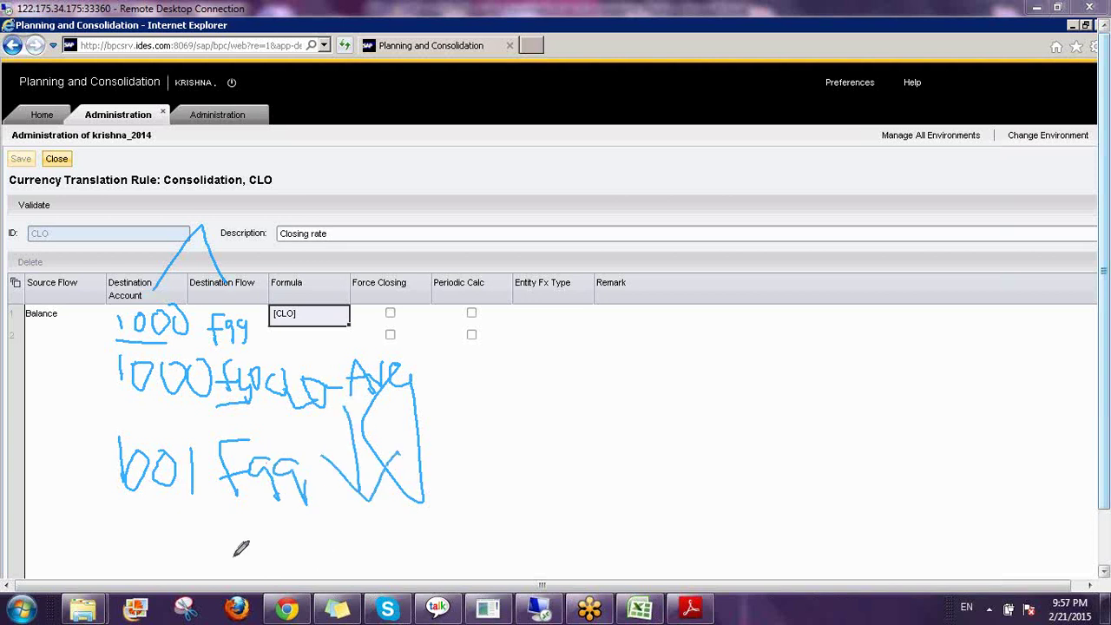
pyautogui.moveTo(126, 532); pyautogui.dragTo(131, 552)
pyautogui.moveTo(163, 519)
pyautogui.mouseDown()
pyautogui.moveTo(200, 523)
pyautogui.moveTo(217, 549)
pyautogui.mouseUp()
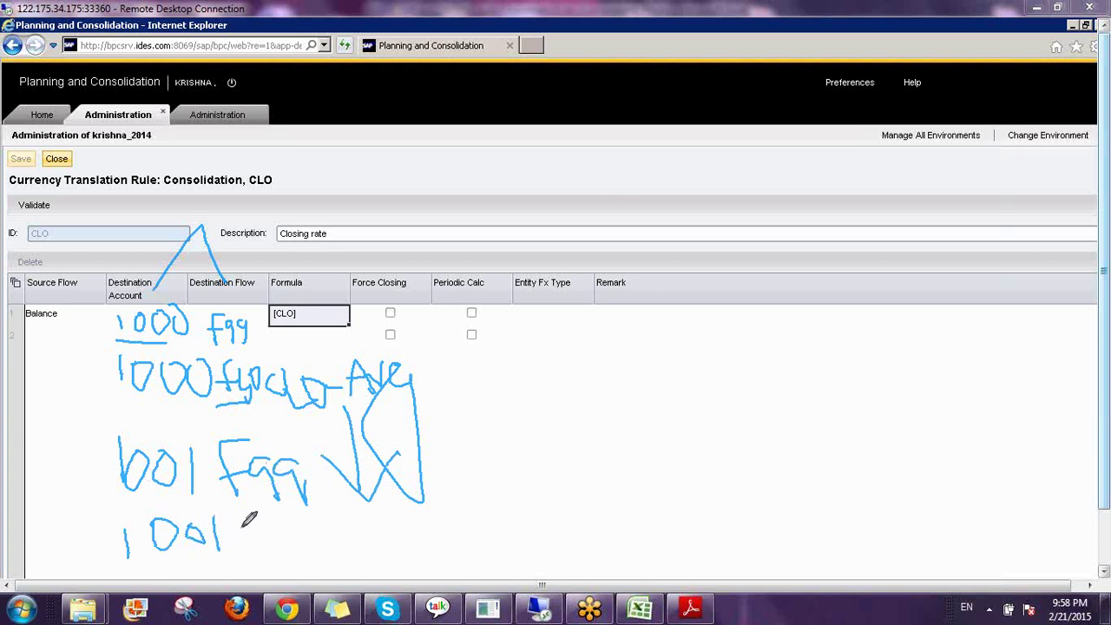
pyautogui.moveTo(264, 508)
pyautogui.mouseDown()
pyautogui.moveTo(254, 560)
pyautogui.moveTo(286, 536)
pyautogui.moveTo(314, 545)
pyautogui.moveTo(323, 531)
pyautogui.mouseUp()
pyautogui.moveTo(361, 481)
pyautogui.mouseDown()
pyautogui.moveTo(385, 549)
pyautogui.moveTo(395, 519)
pyautogui.mouseUp()
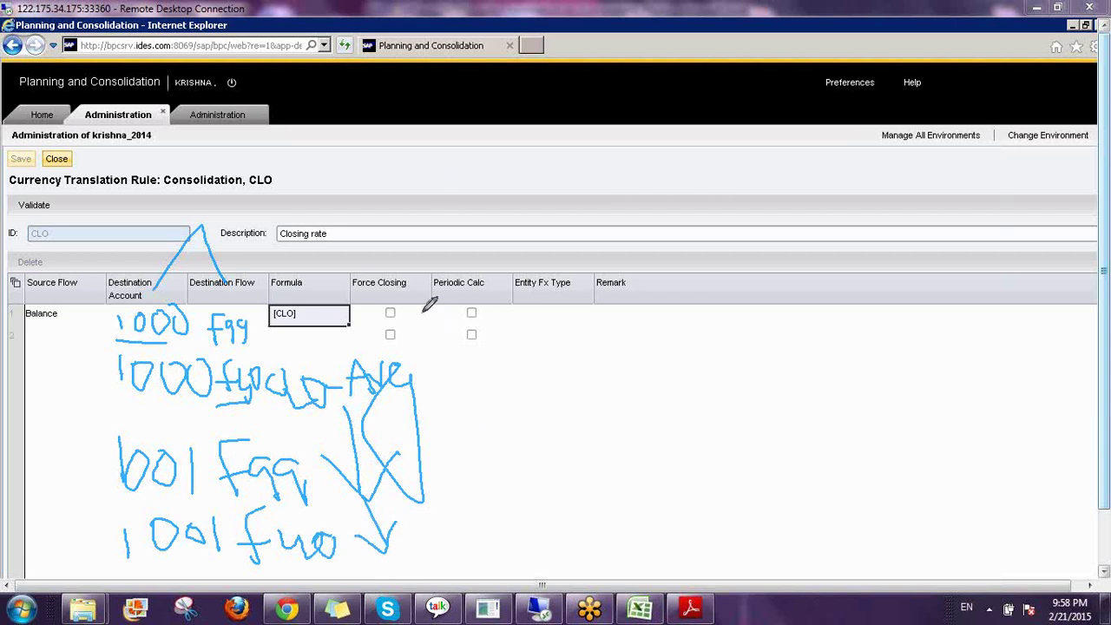
pyautogui.moveTo(422, 304); pyautogui.dragTo(448, 590)
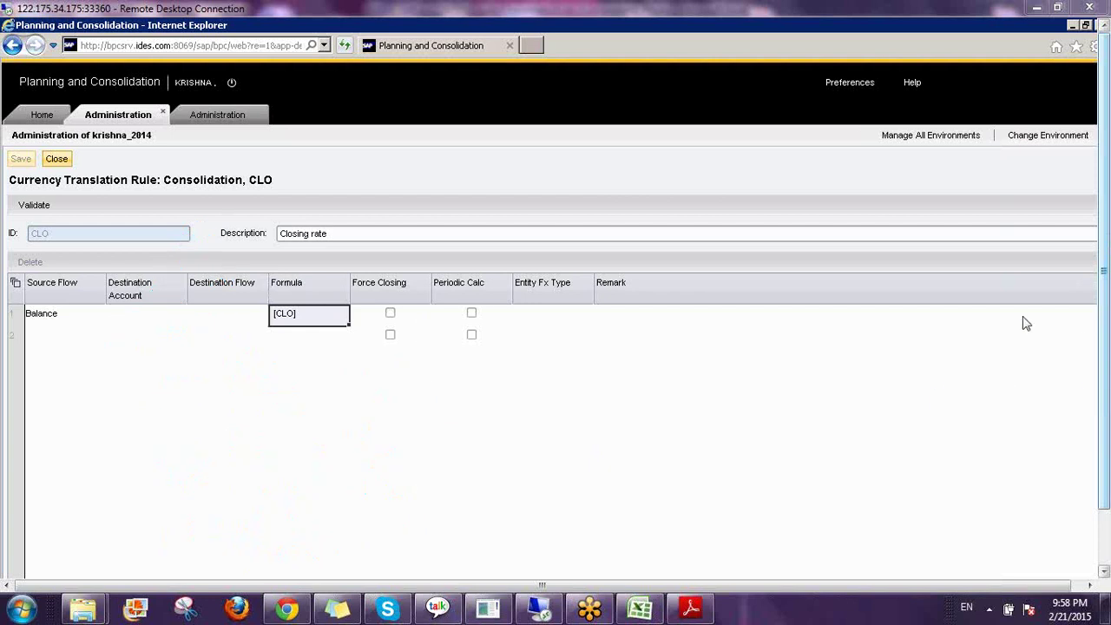
# Step: Close the CLO rule to get back to the business rules overview, and switch to the Book1 workbook in Microsoft Excel
pyautogui.click(58, 160)
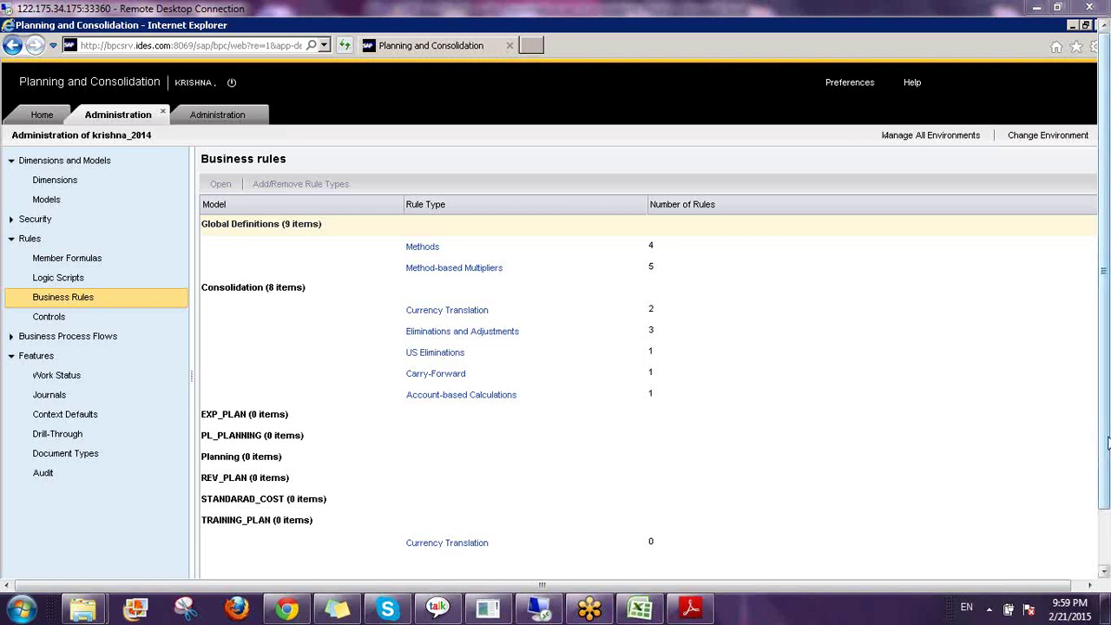
pyautogui.moveTo(1107, 443); pyautogui.dragTo(1107, 500)
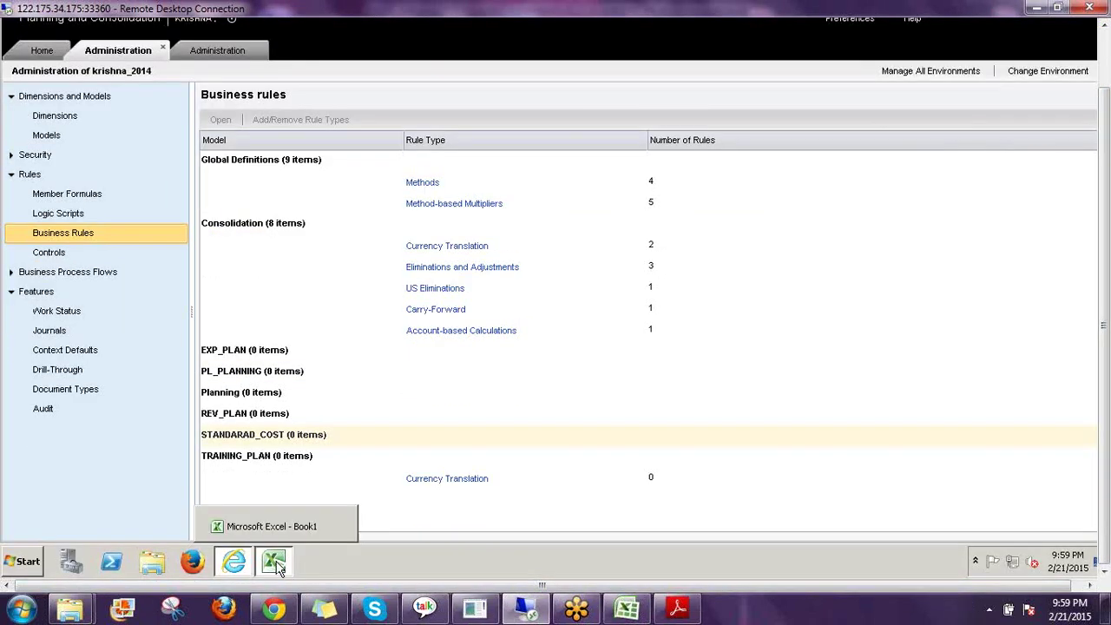
pyautogui.click(275, 563)
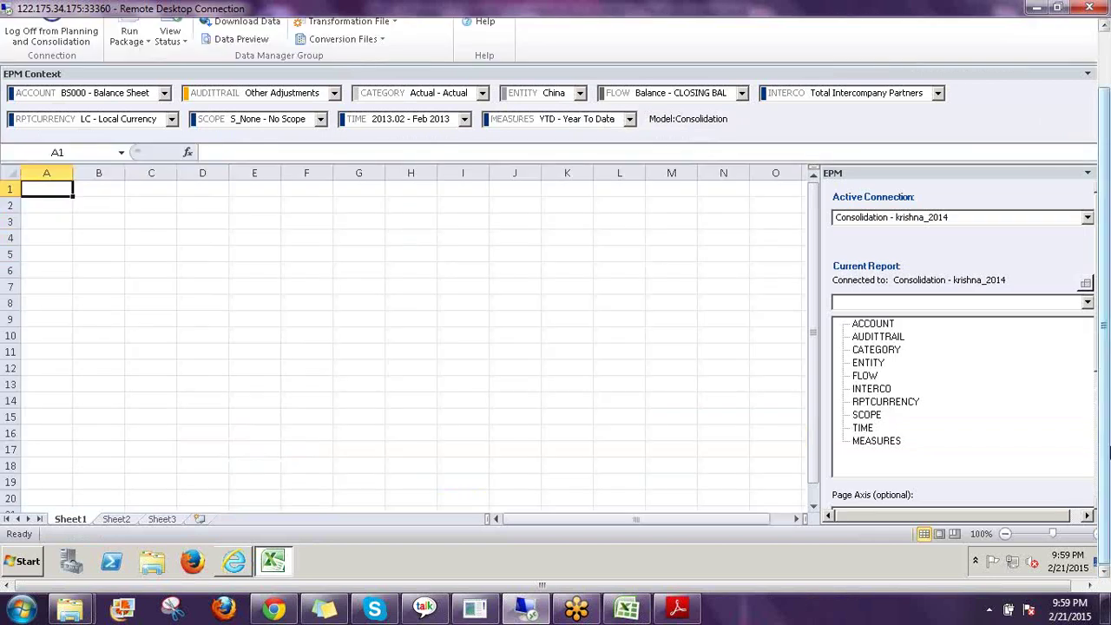
pyautogui.moveTo(1108, 452); pyautogui.dragTo(1108, 394)
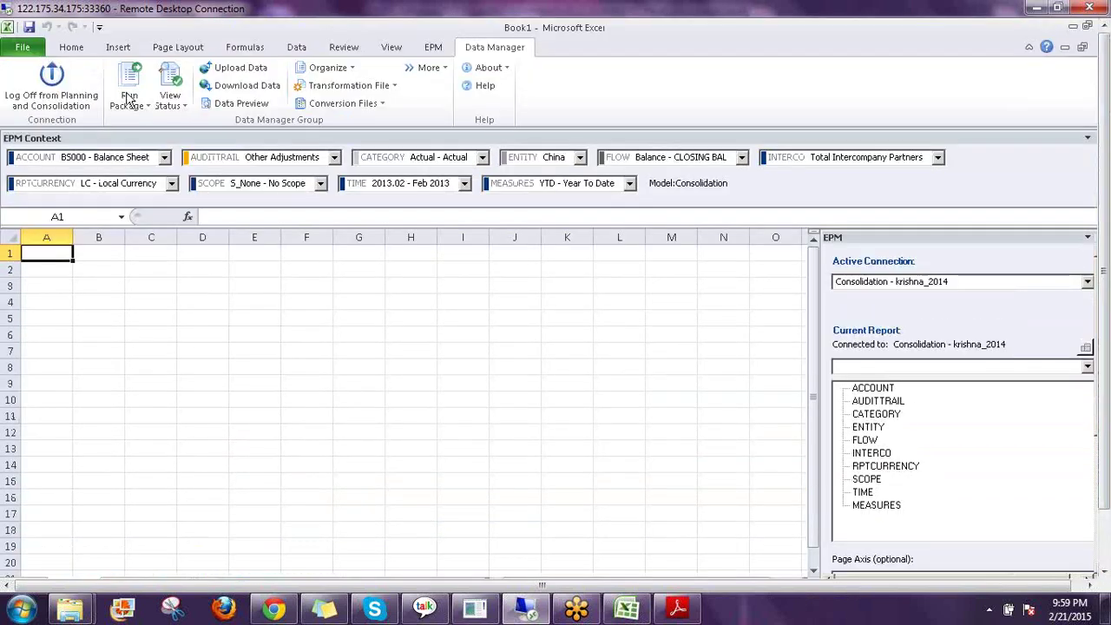
# Step: Open the CURRENCY_CONV.xlsx input schedule from the INPUT SCHEDULES folder under the server root folder
pyautogui.click(436, 49)
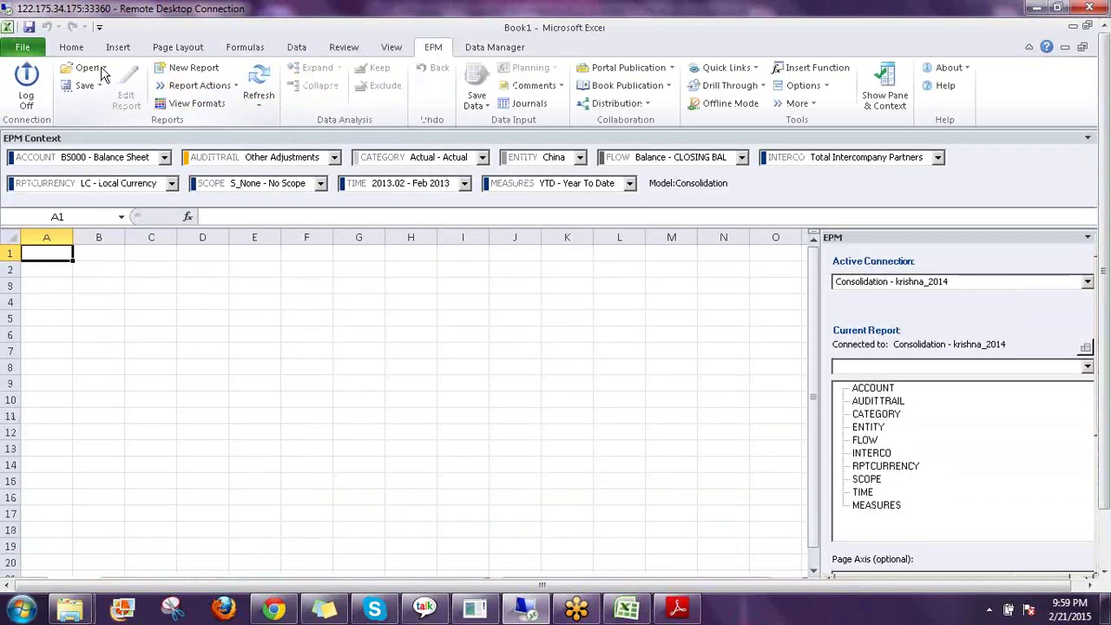
pyautogui.click(98, 69)
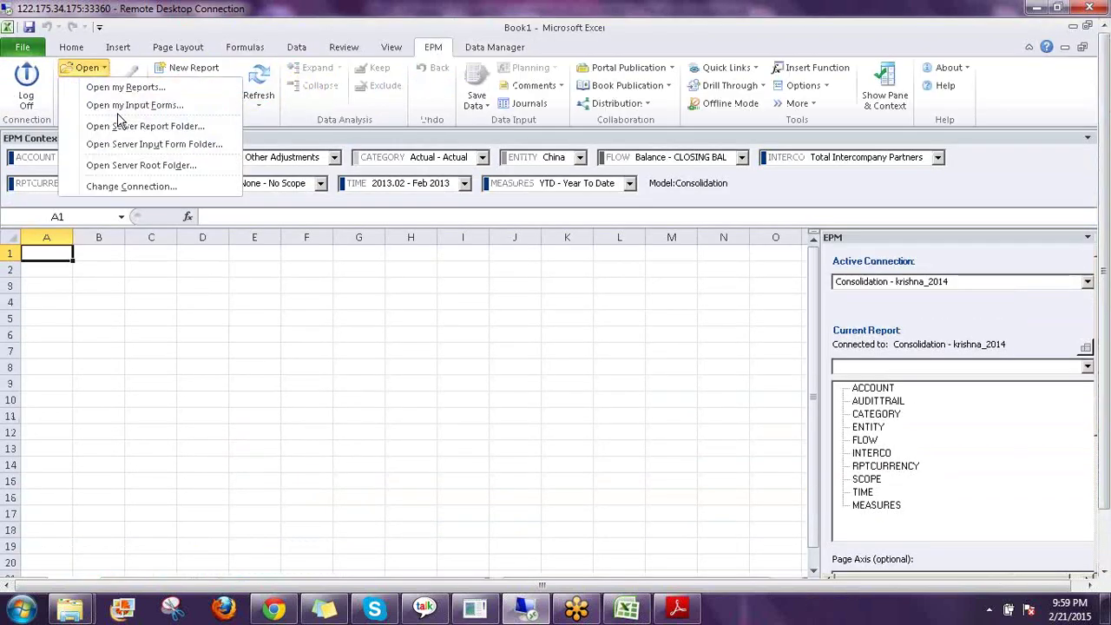
pyautogui.click(122, 166)
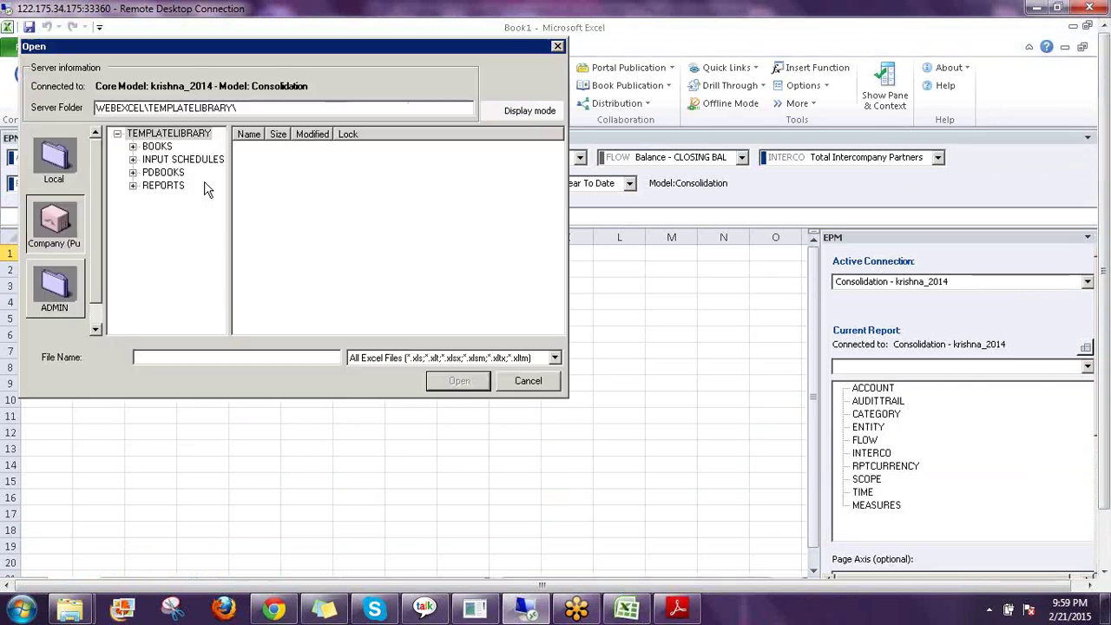
pyautogui.click(184, 159)
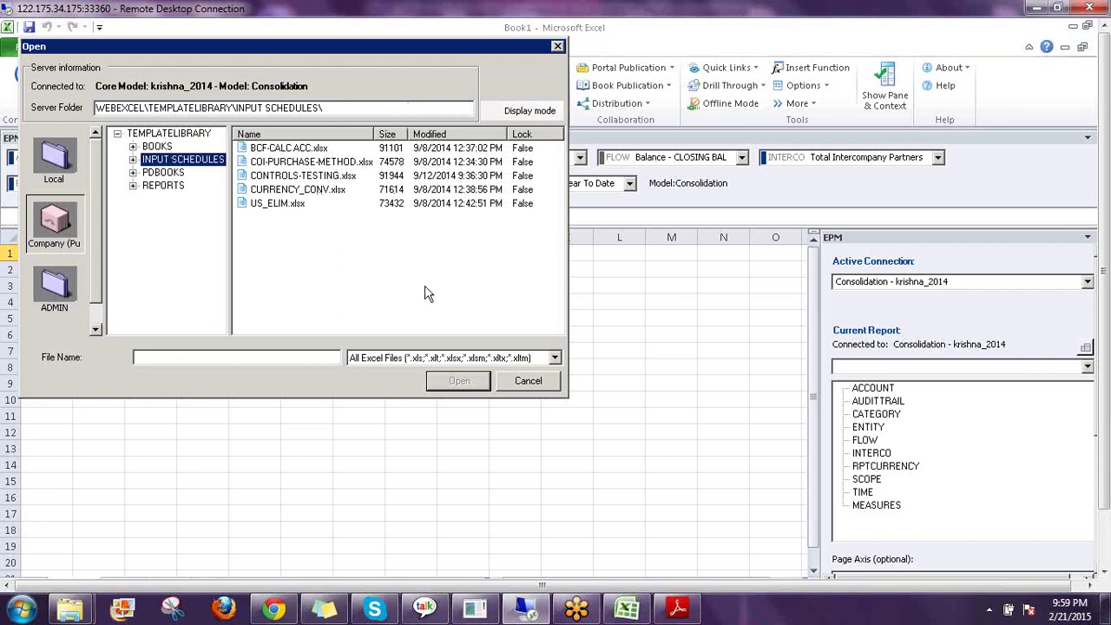
pyautogui.click(298, 189)
pyautogui.click(446, 384)
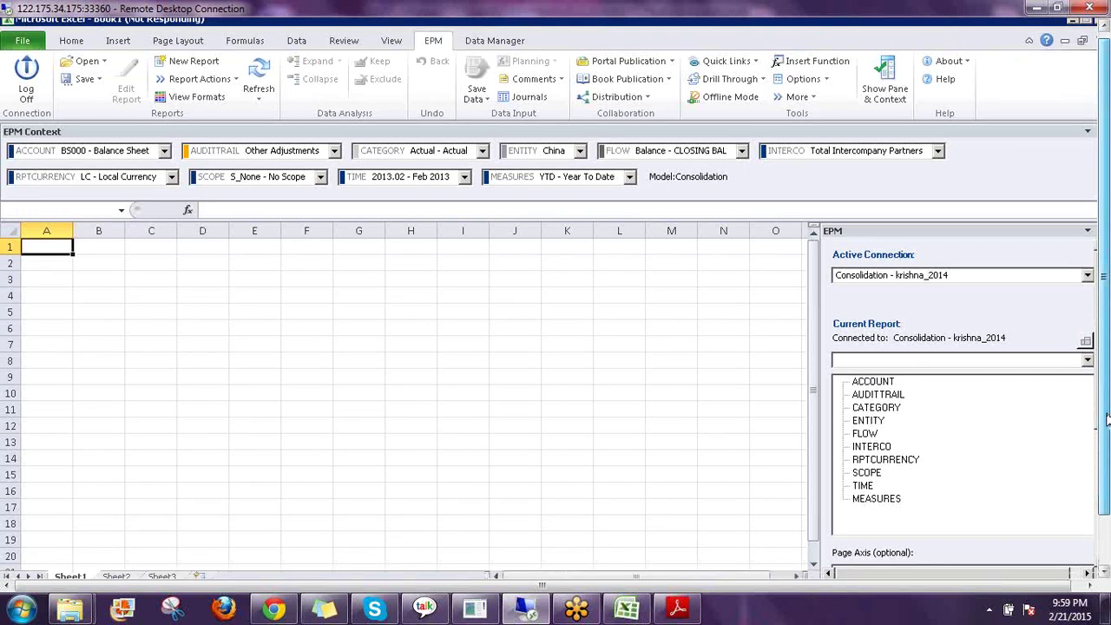
pyautogui.moveTo(1107, 408)
pyautogui.mouseDown()
pyautogui.moveTo(1107, 425)
pyautogui.moveTo(1107, 408)
pyautogui.mouseUp()
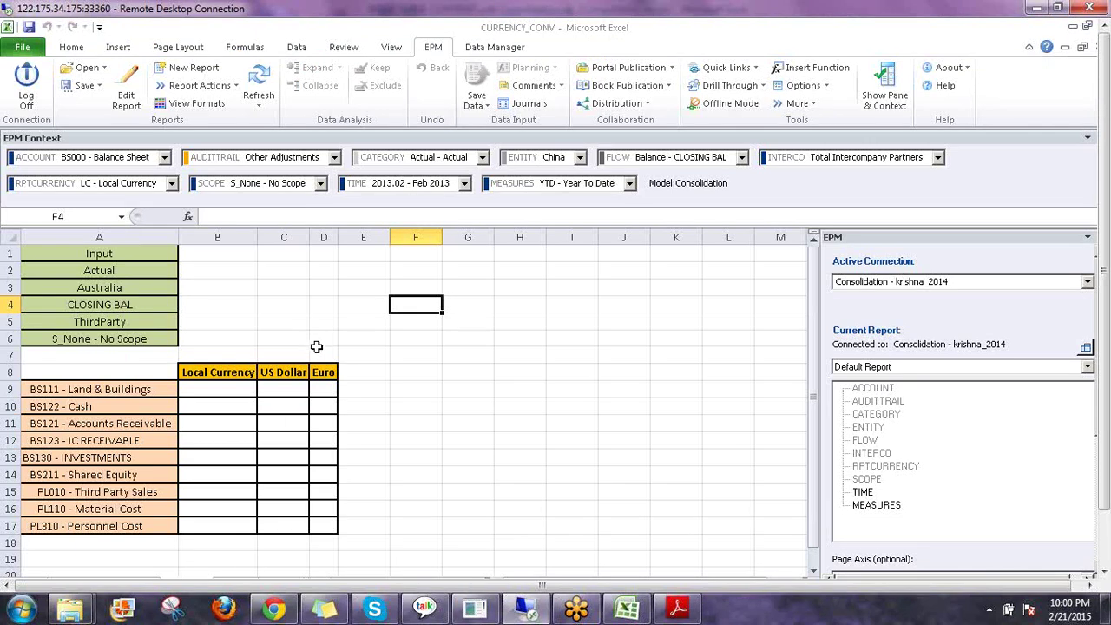
# Step: Refresh the schedule and set its context to entity Australia, intercompany partner ThirdParty and audit trail Input
pyautogui.click(258, 78)
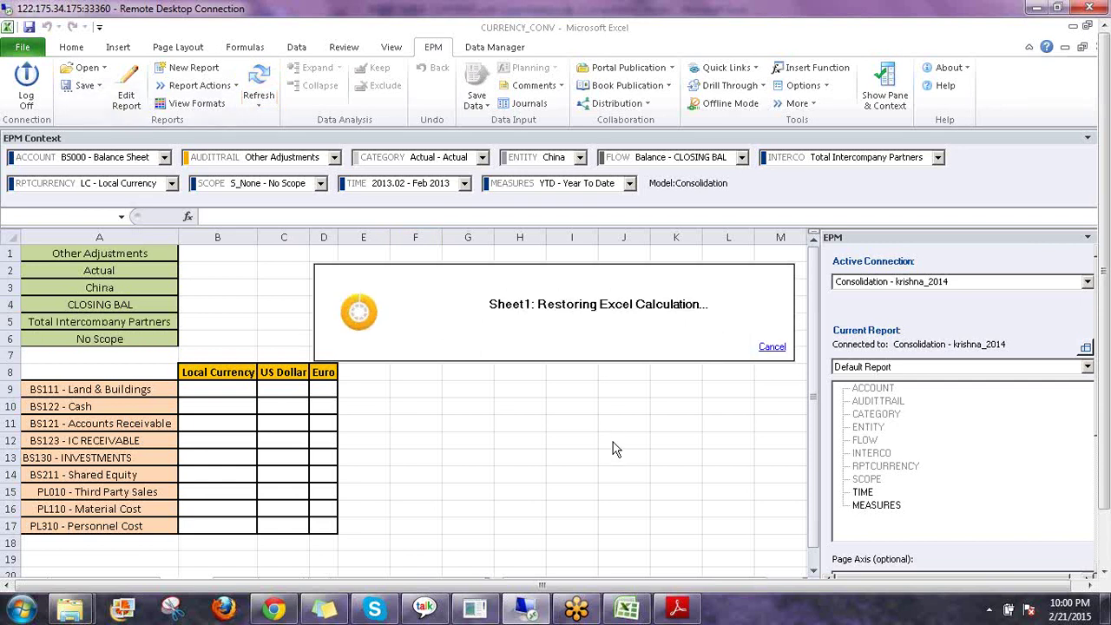
pyautogui.click(545, 159)
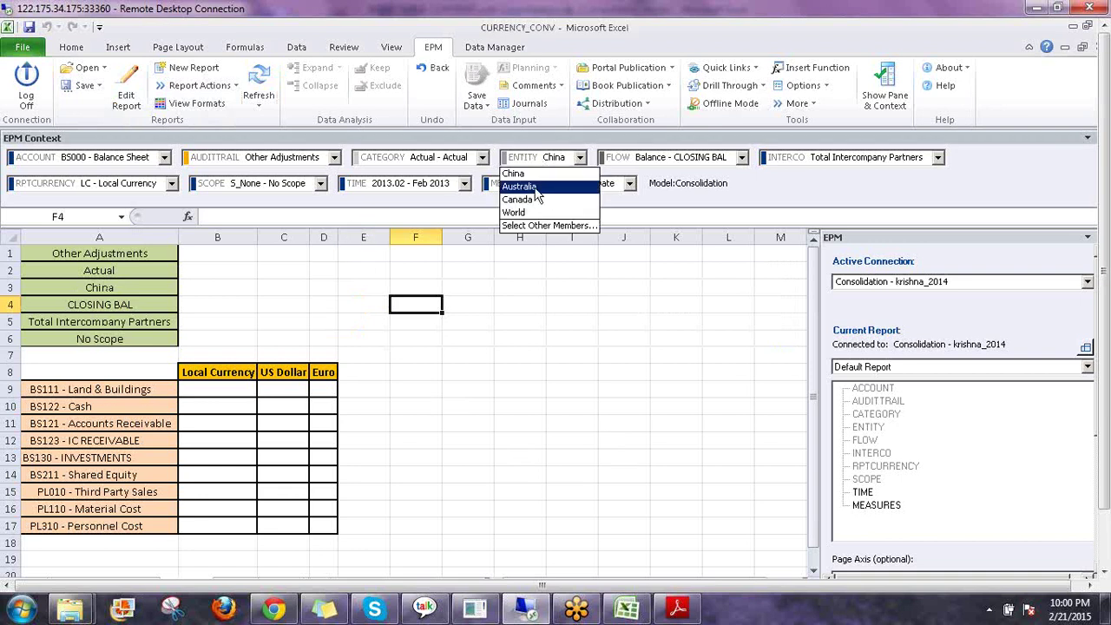
pyautogui.click(534, 188)
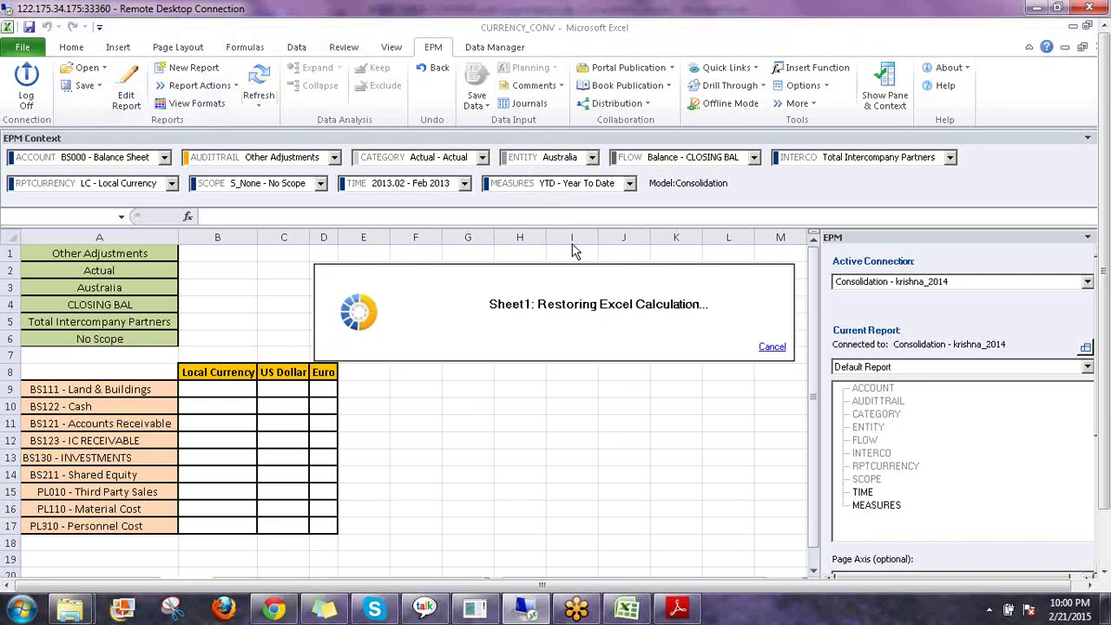
pyautogui.click(806, 159)
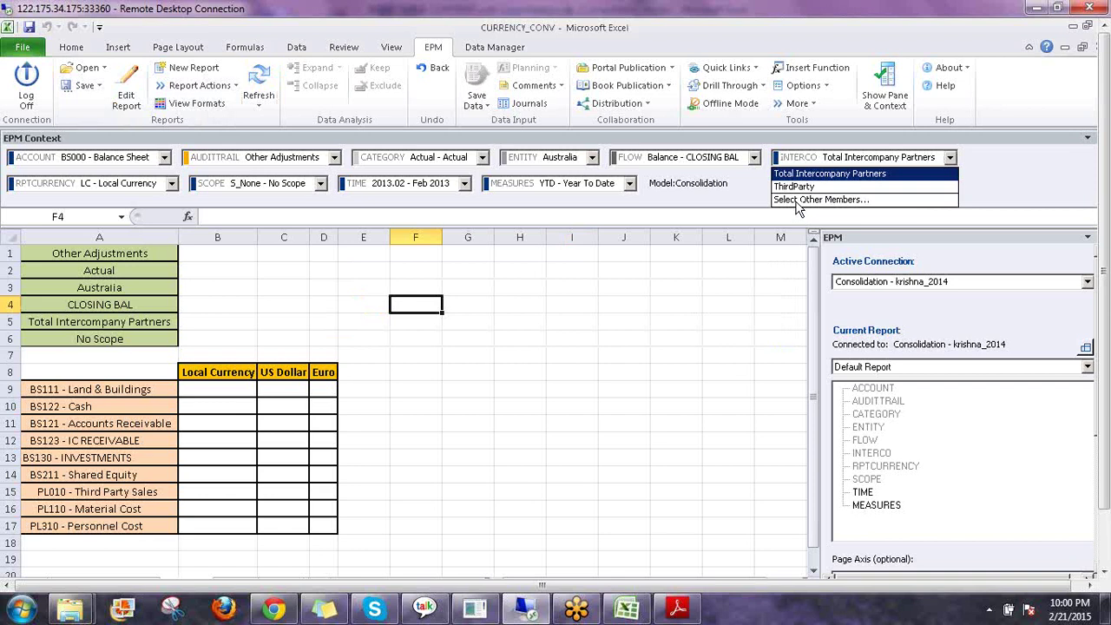
pyautogui.press('Return')
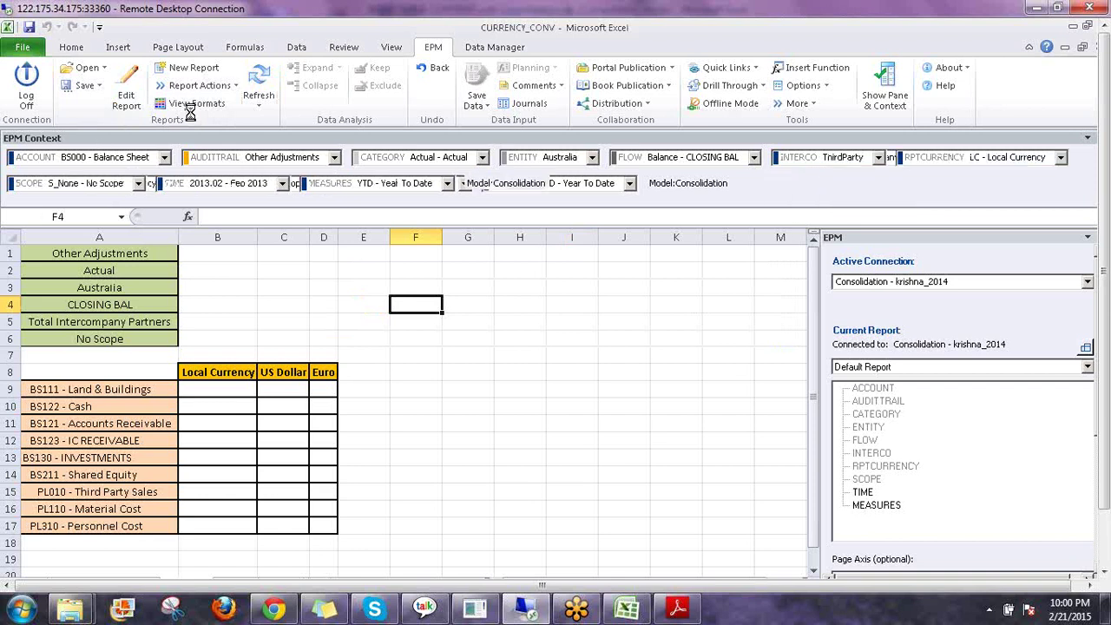
pyautogui.click(250, 157)
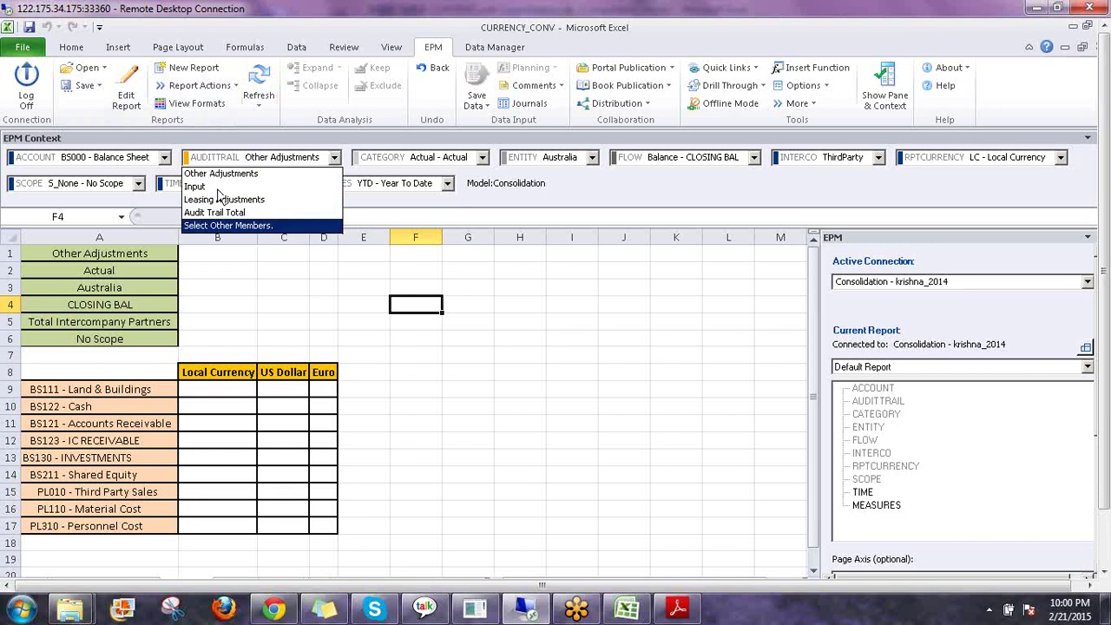
pyautogui.click(252, 87)
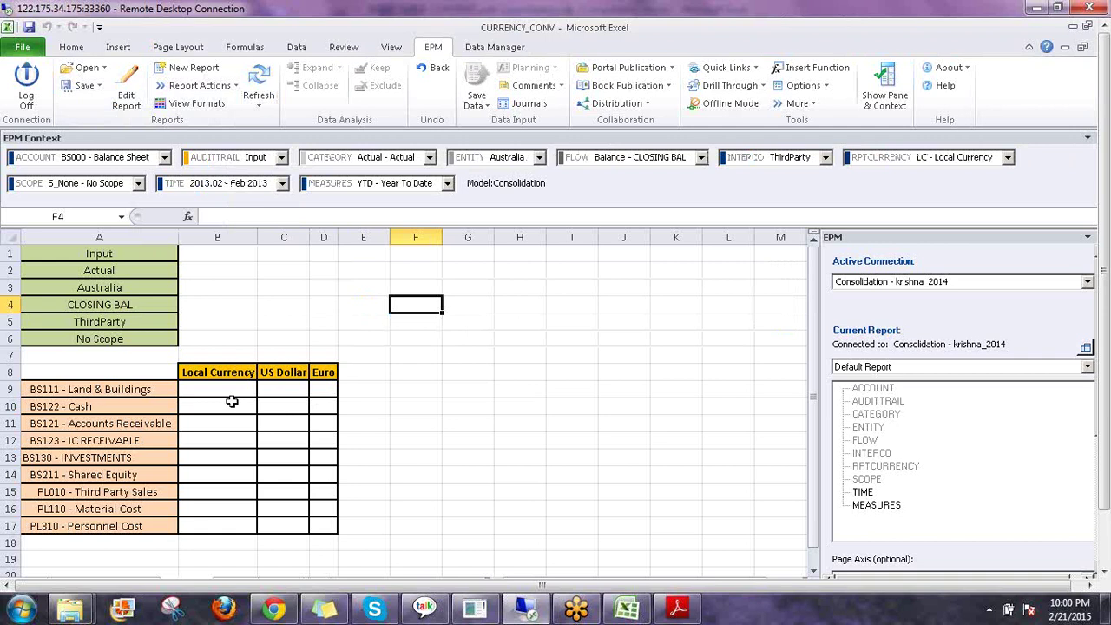
pyautogui.click(261, 85)
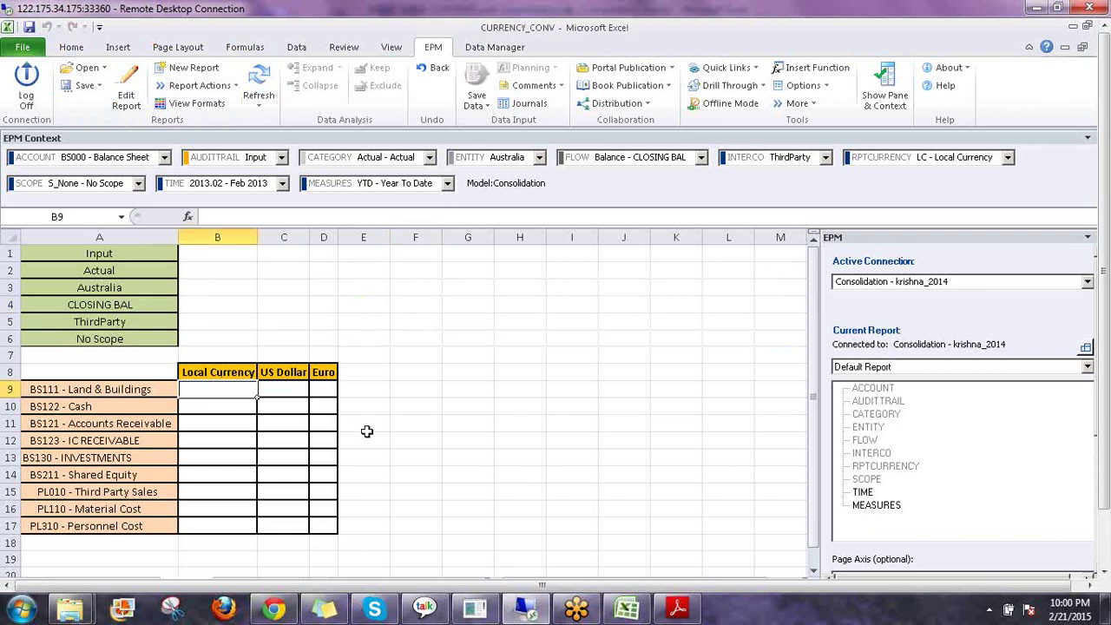
# Step: Enter 1000, 2000, 3000, 4000 and 5000 as Local Currency amounts in cells B9 through B13
pyautogui.write('100')
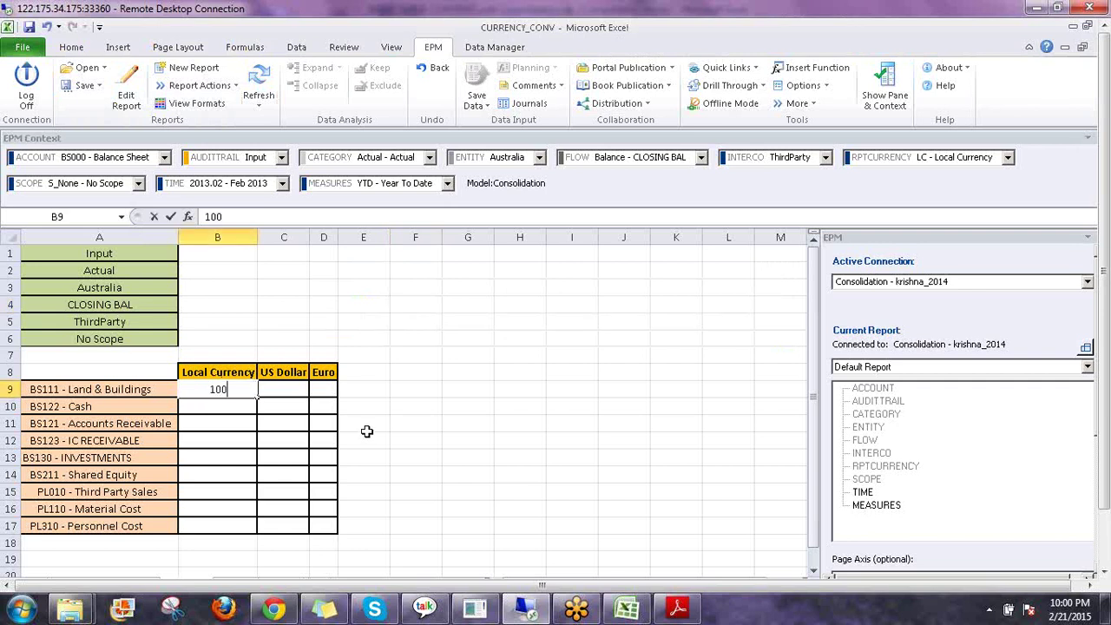
pyautogui.write('0')
pyautogui.press('Return')
pyautogui.write('2000')
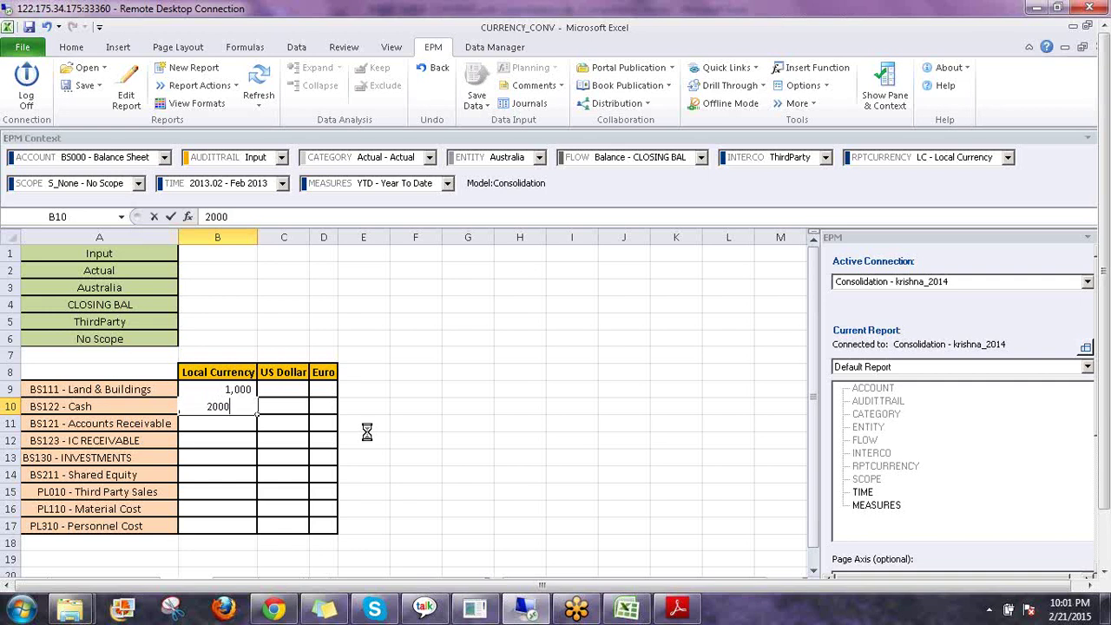
pyautogui.press('Return')
pyautogui.write('3000')
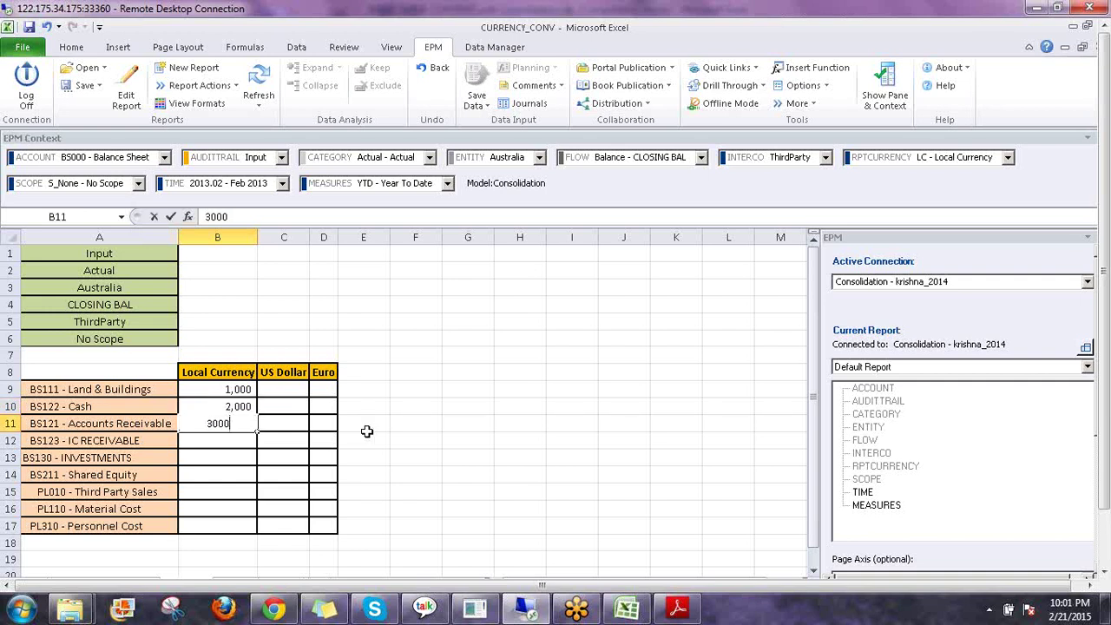
pyautogui.press('Return')
pyautogui.write('4000')
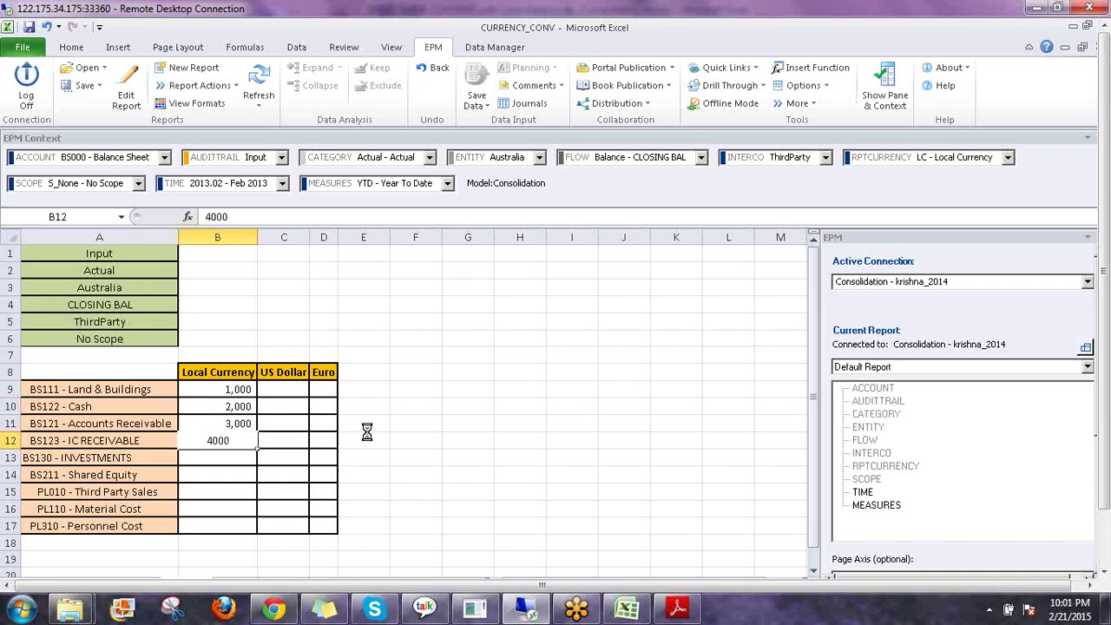
pyautogui.press('Return')
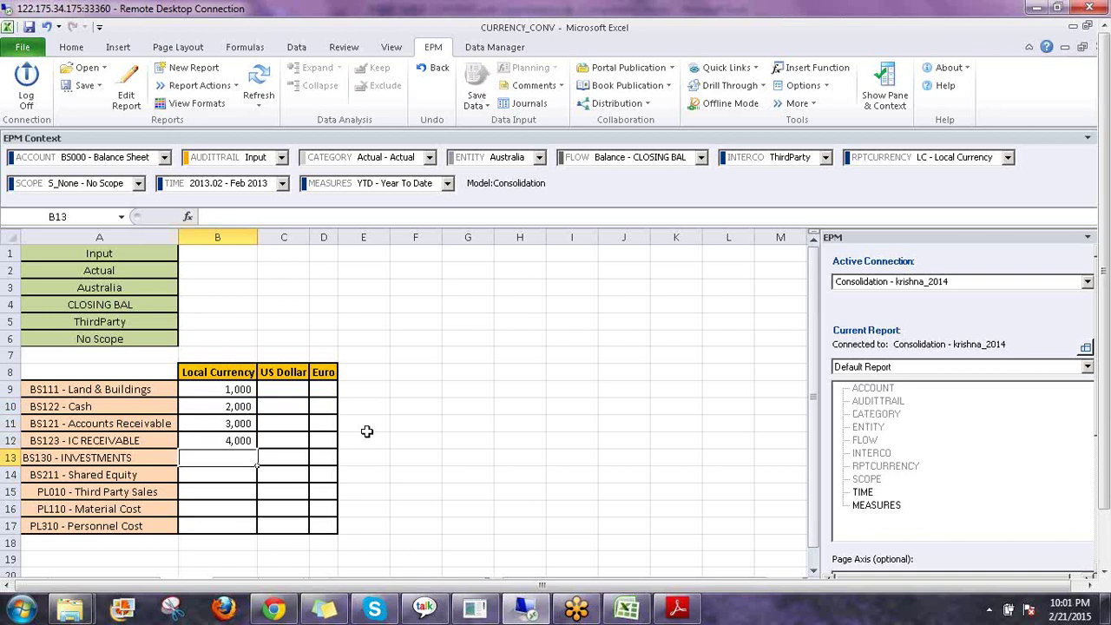
pyautogui.write('5000')
pyautogui.press('Return')
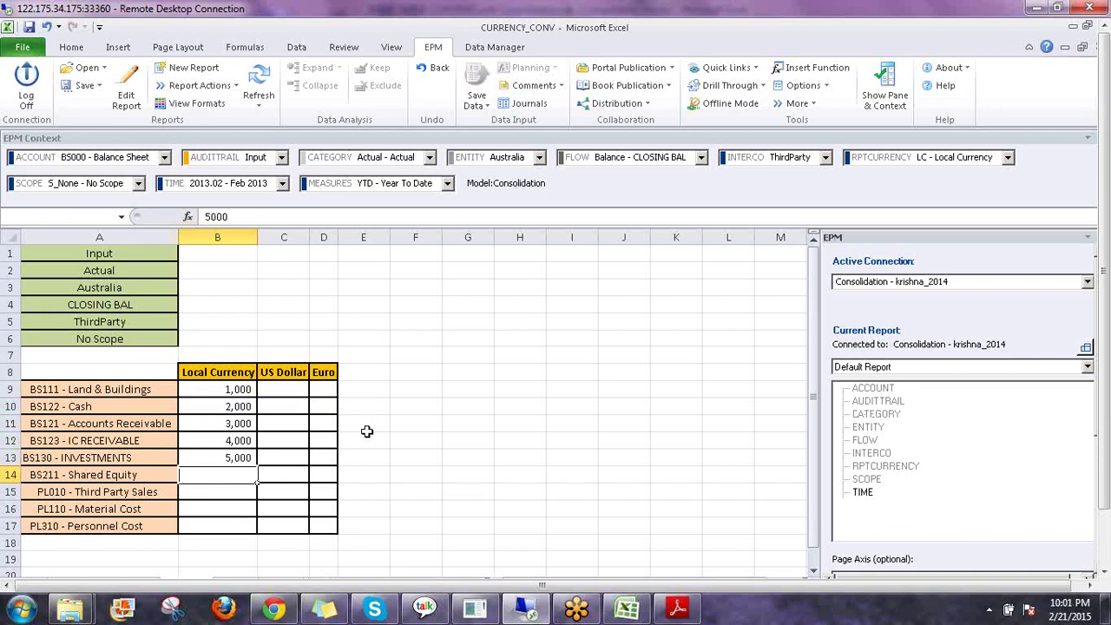
# Step: Extend the number series from B12:B13 through cell B17 for the remaining accounts
pyautogui.press('Up')
pyautogui.press('Up')
pyautogui.hotkey('shift', 'Down')
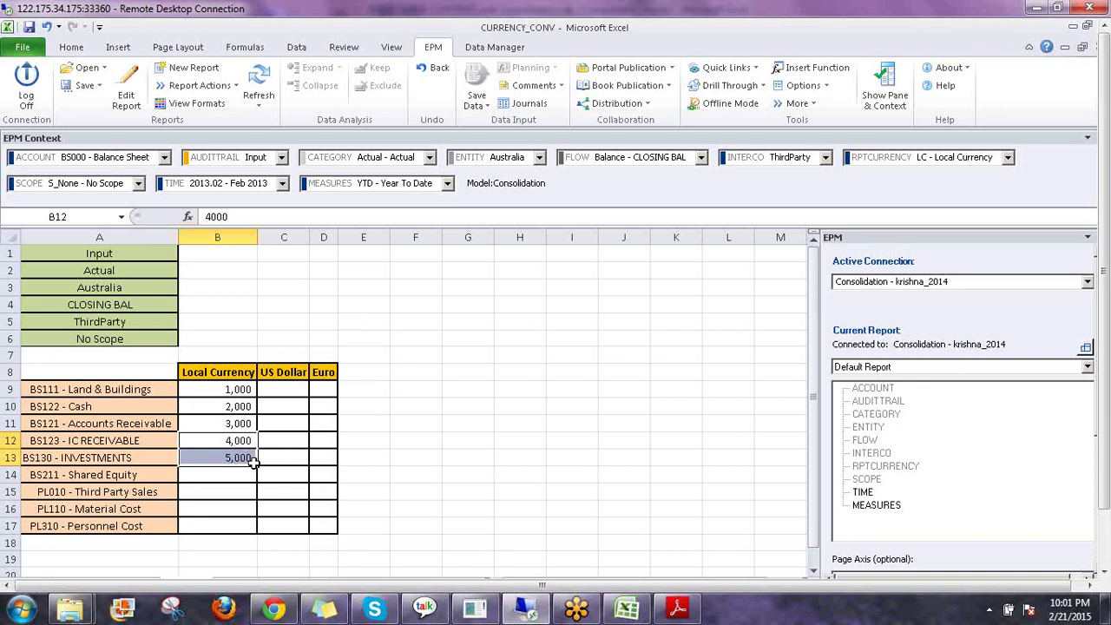
pyautogui.moveTo(257, 512); pyautogui.dragTo(253, 529)
pyautogui.click(482, 460)
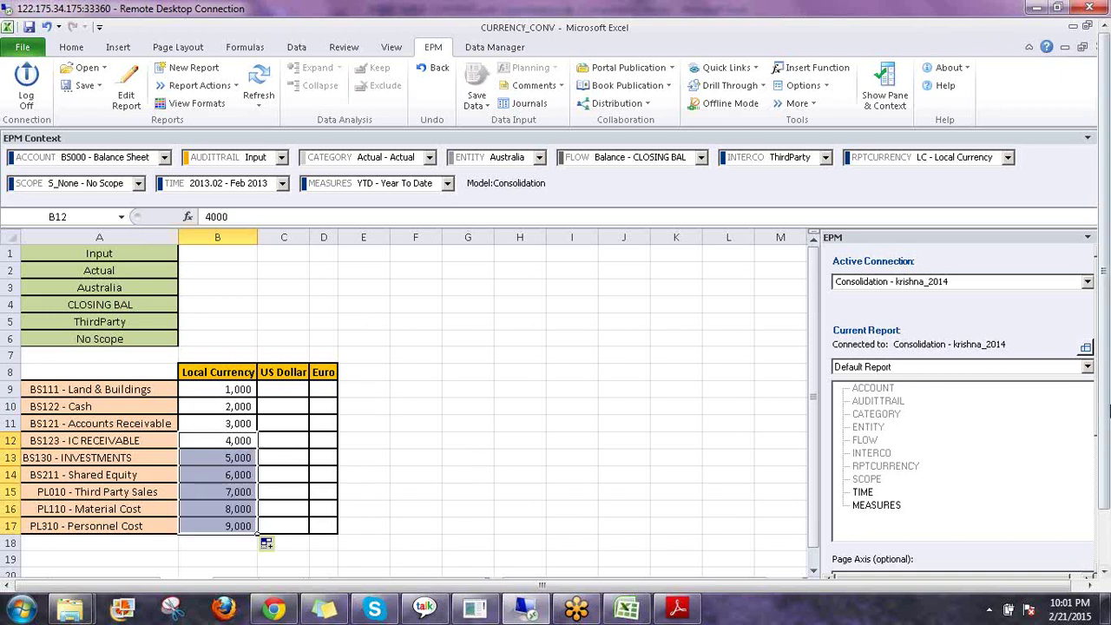
# Step: Edit the report's options to enable Use as Input Form and apply the change
pyautogui.click(128, 102)
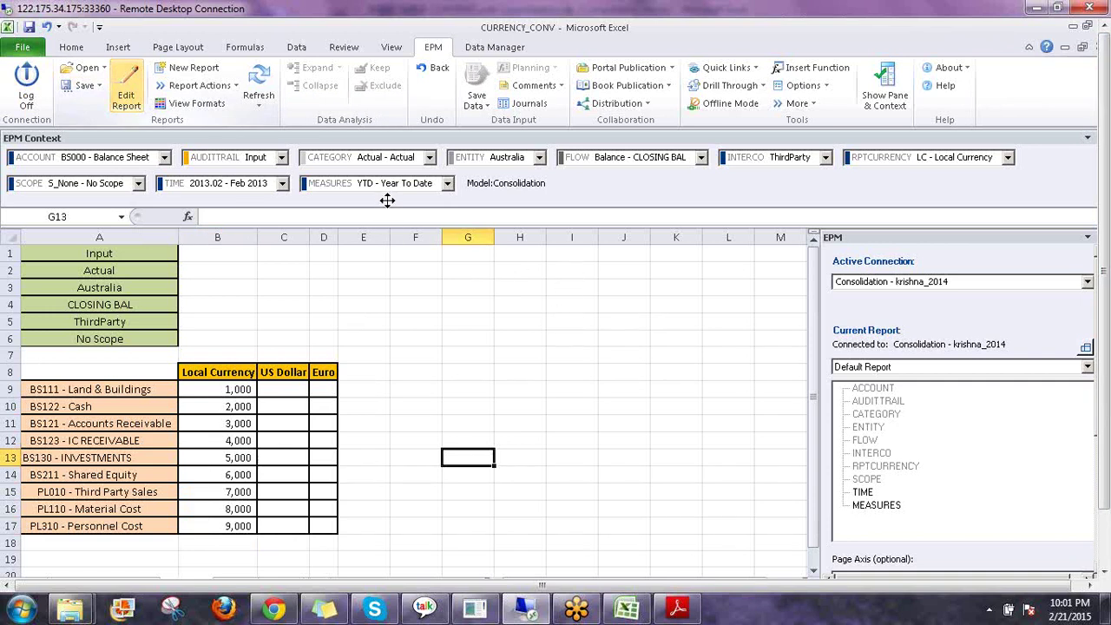
pyautogui.click(257, 86)
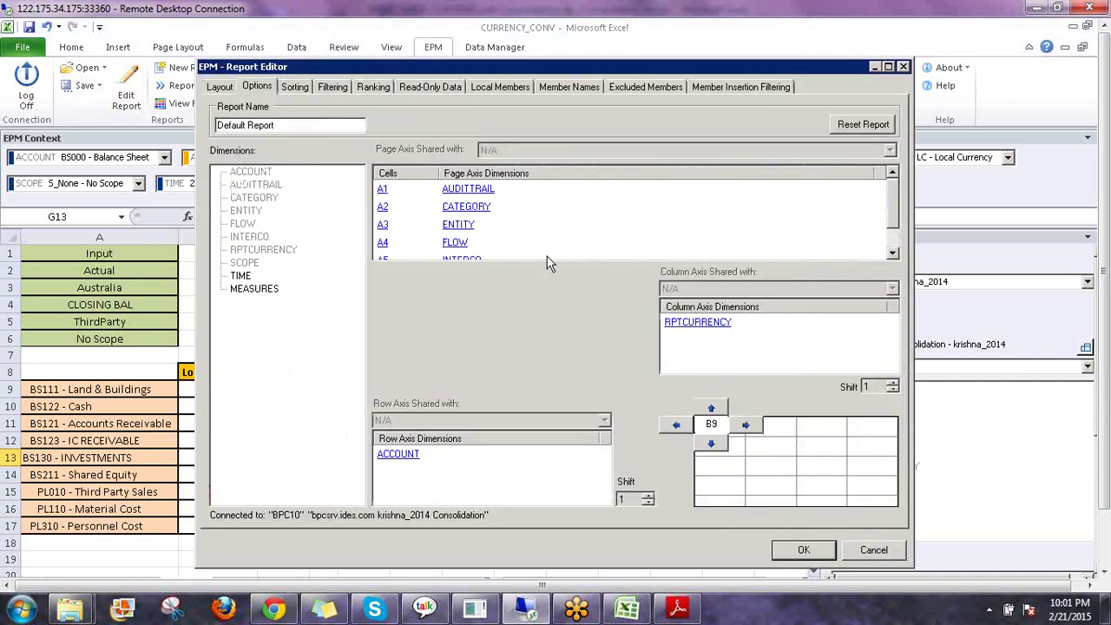
pyautogui.click(580, 236)
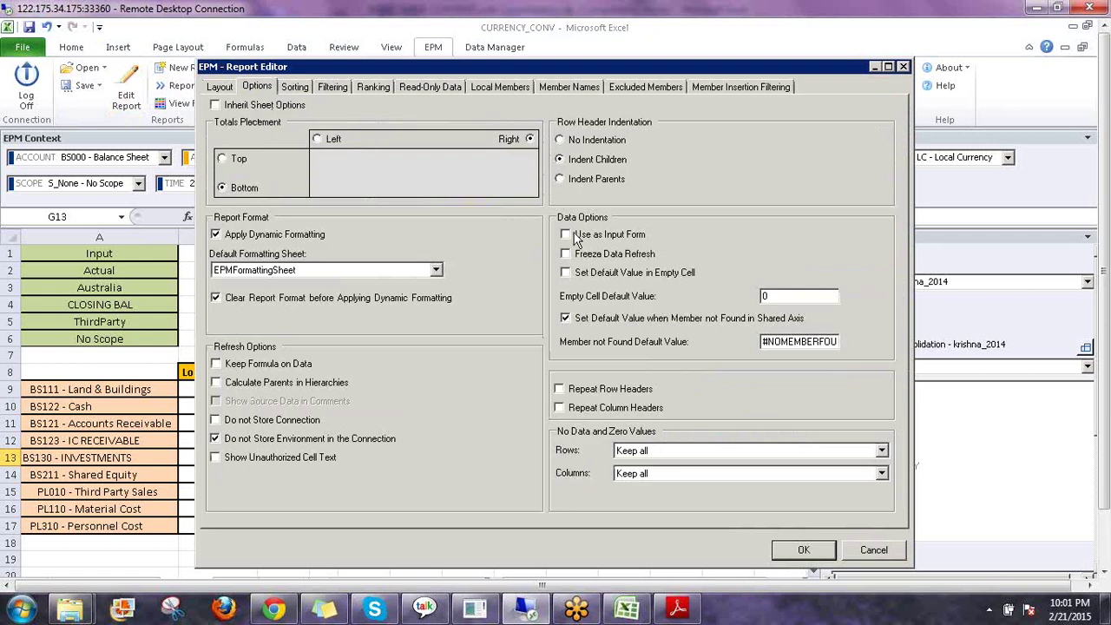
pyautogui.click(800, 551)
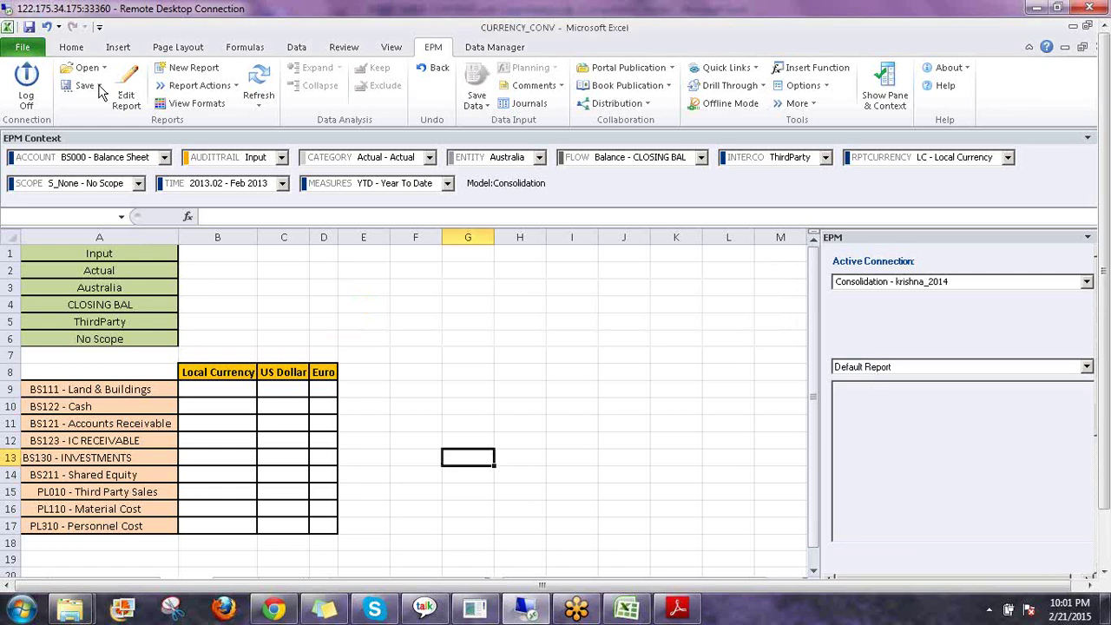
# Step: Save the schedule to the server's INPUT SCHEDULES folder as CURRENCY_CONV.xlsx, replacing the existing file
pyautogui.click(100, 85)
pyautogui.click(98, 85)
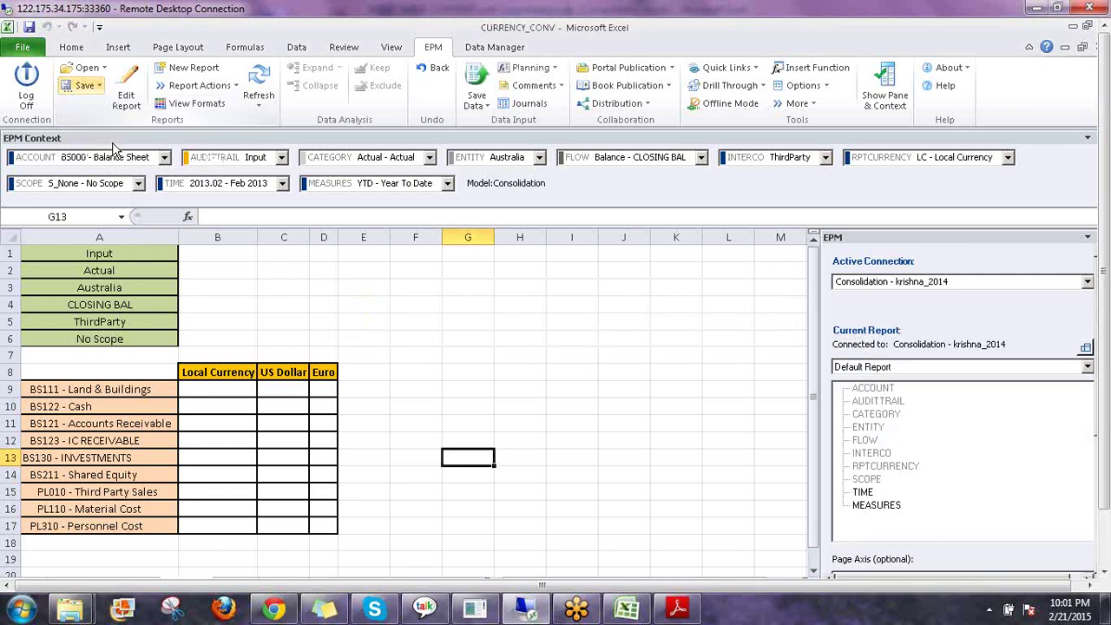
pyautogui.click(98, 85)
pyautogui.click(205, 203)
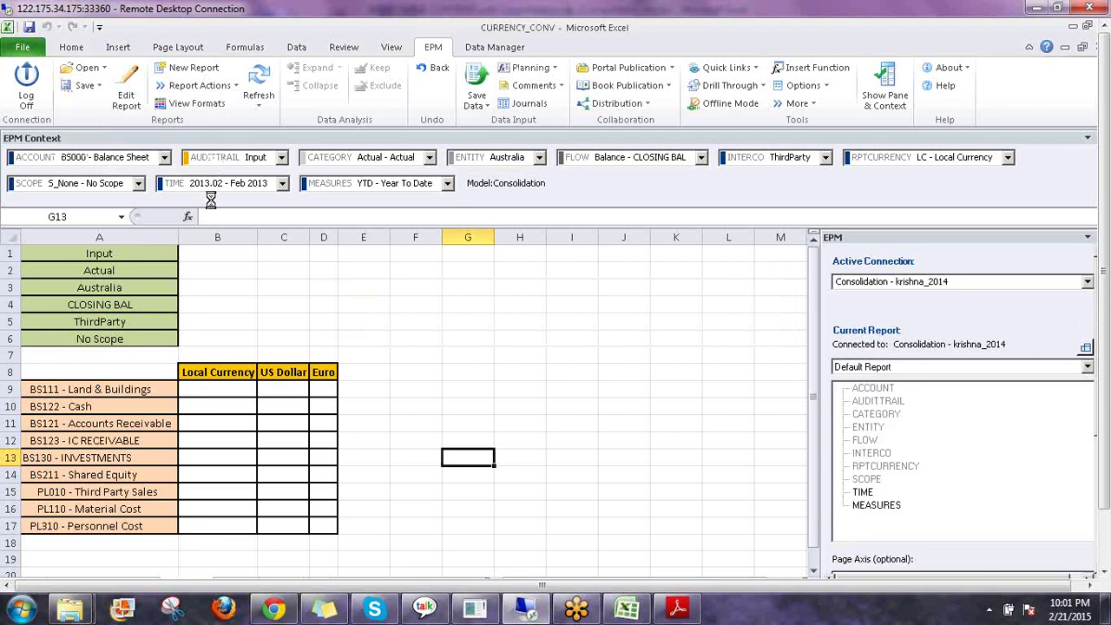
pyautogui.click(218, 195)
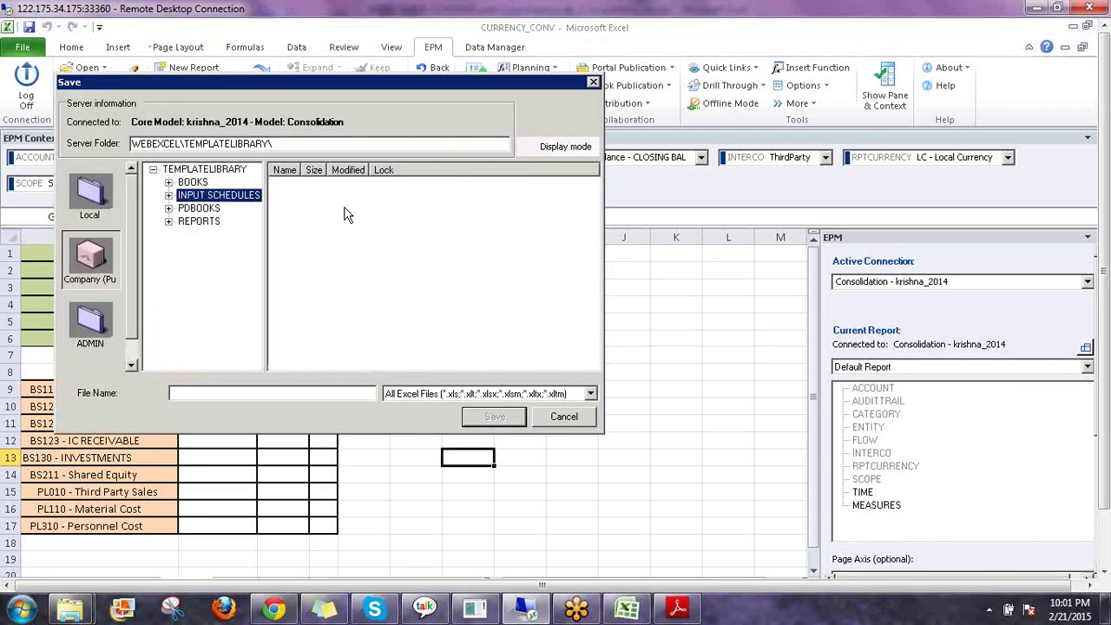
pyautogui.click(321, 225)
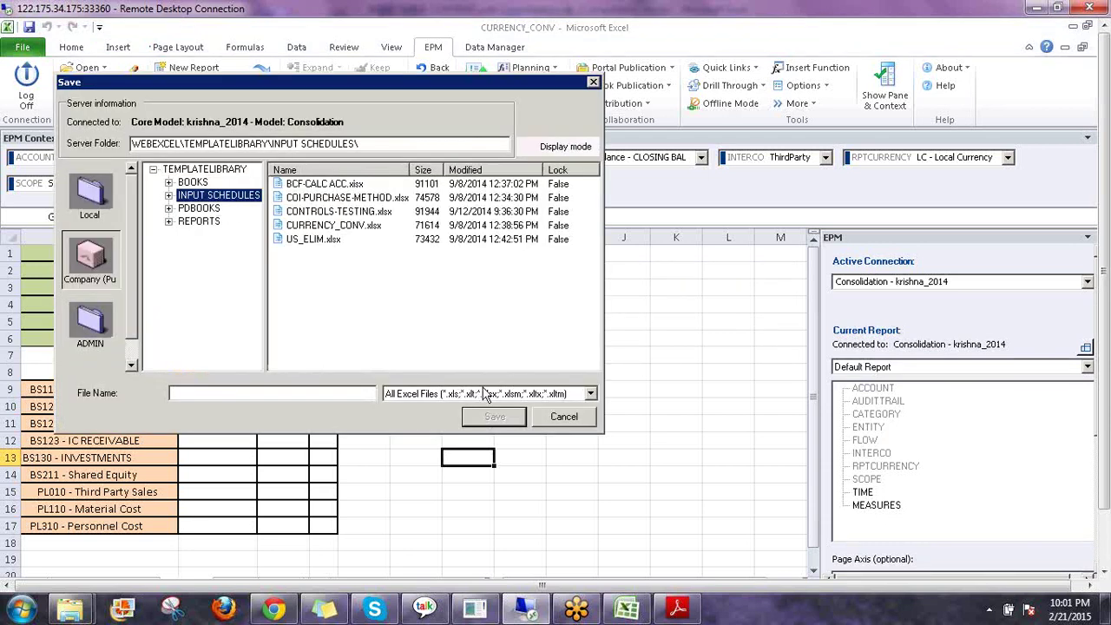
pyautogui.click(493, 419)
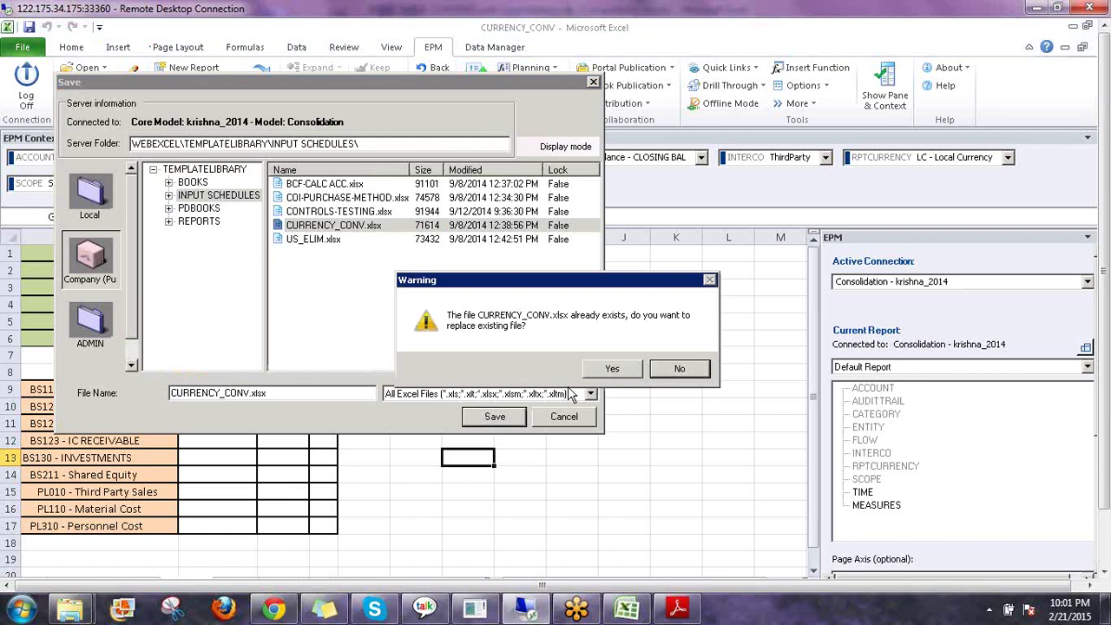
pyautogui.click(612, 370)
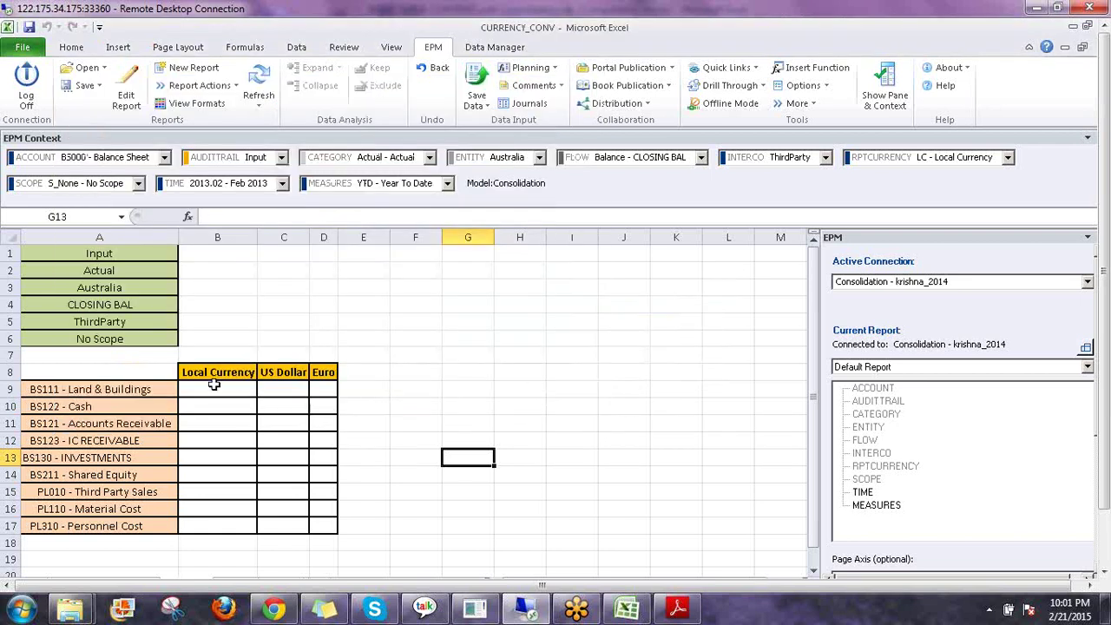
# Step: Enter Local Currency amounts of 1000 for Land & Buildings and 2000 for Cash
pyautogui.click(213, 390)
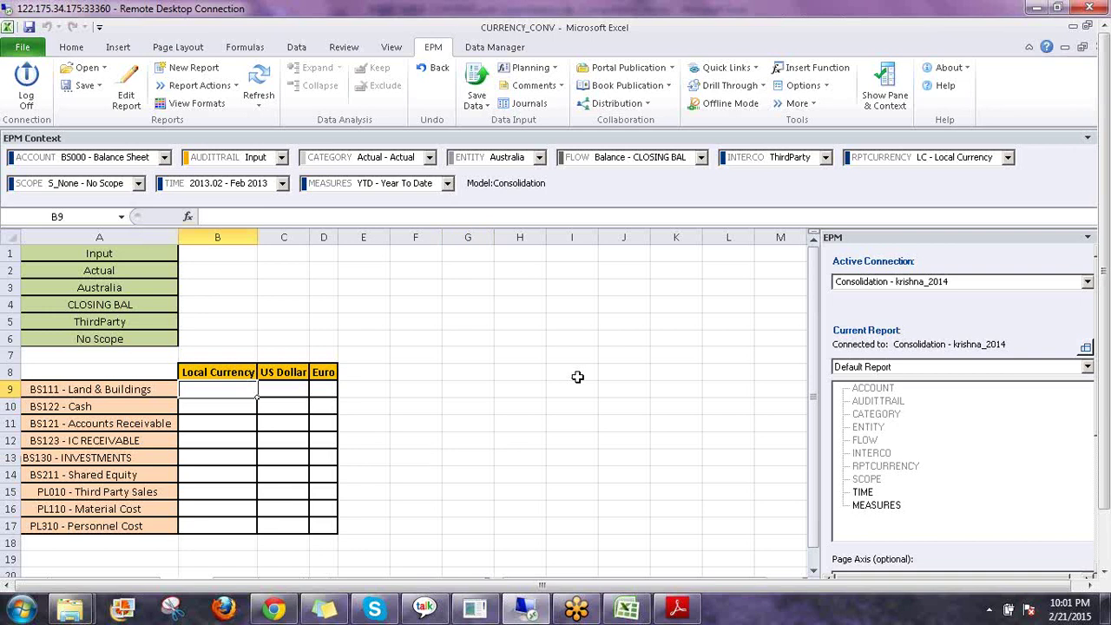
pyautogui.write('1000')
pyautogui.press('Return')
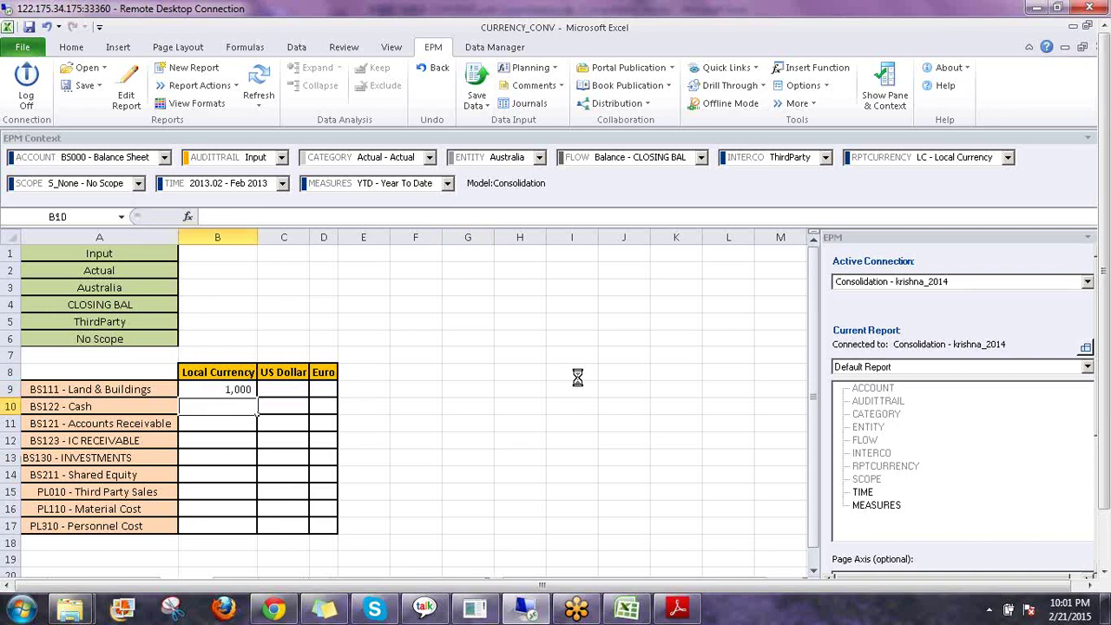
pyautogui.write('2,00')
pyautogui.write('00')
pyautogui.press('Return')
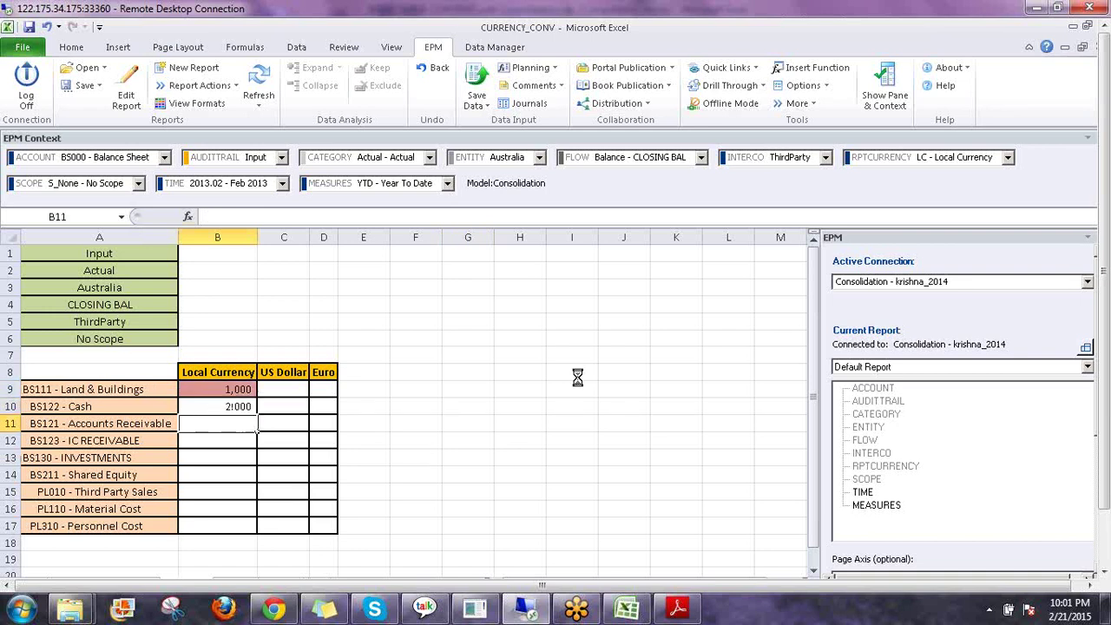
# Step: Extend the Local Currency series from B9:B10 down to Personnel Cost in B17
pyautogui.press('Up')
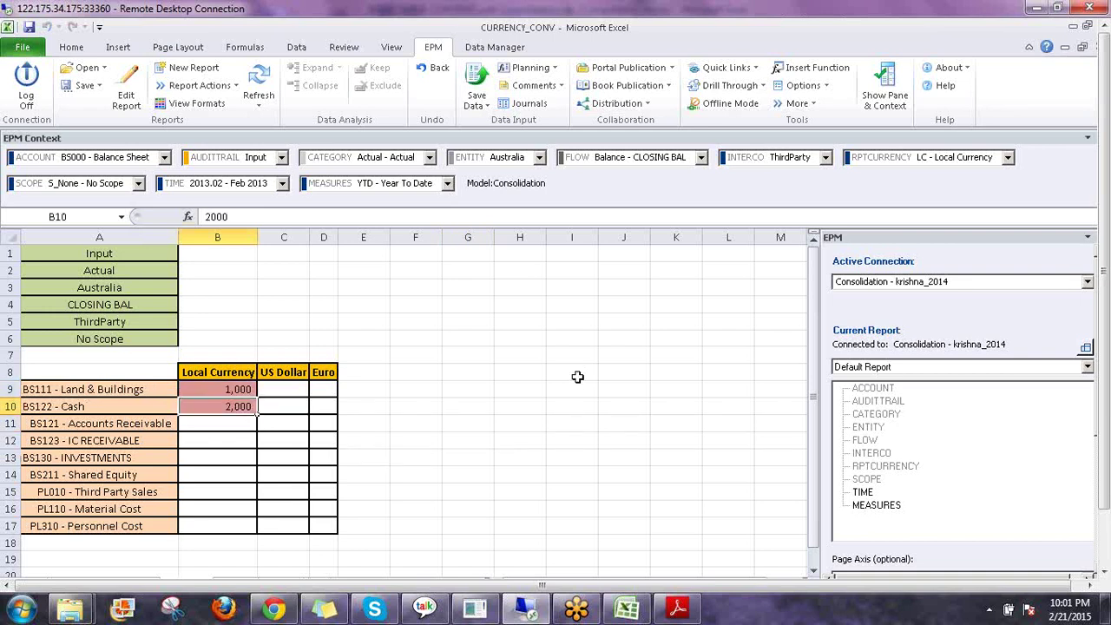
pyautogui.press('Up')
pyautogui.hotkey('shift', 'Down')
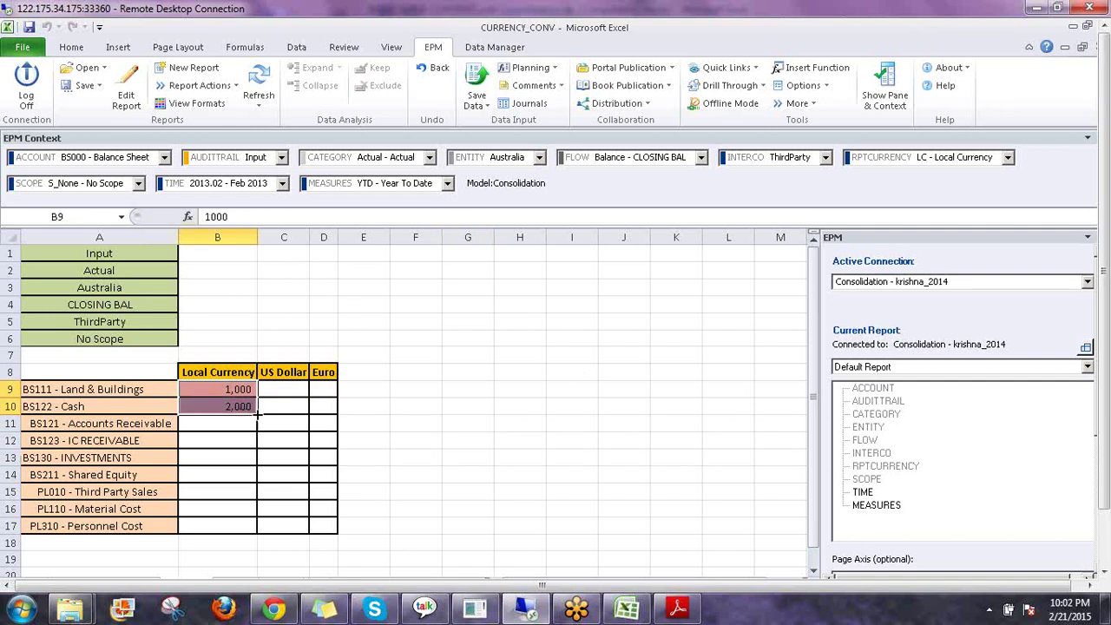
pyautogui.moveTo(244, 526); pyautogui.dragTo(244, 532)
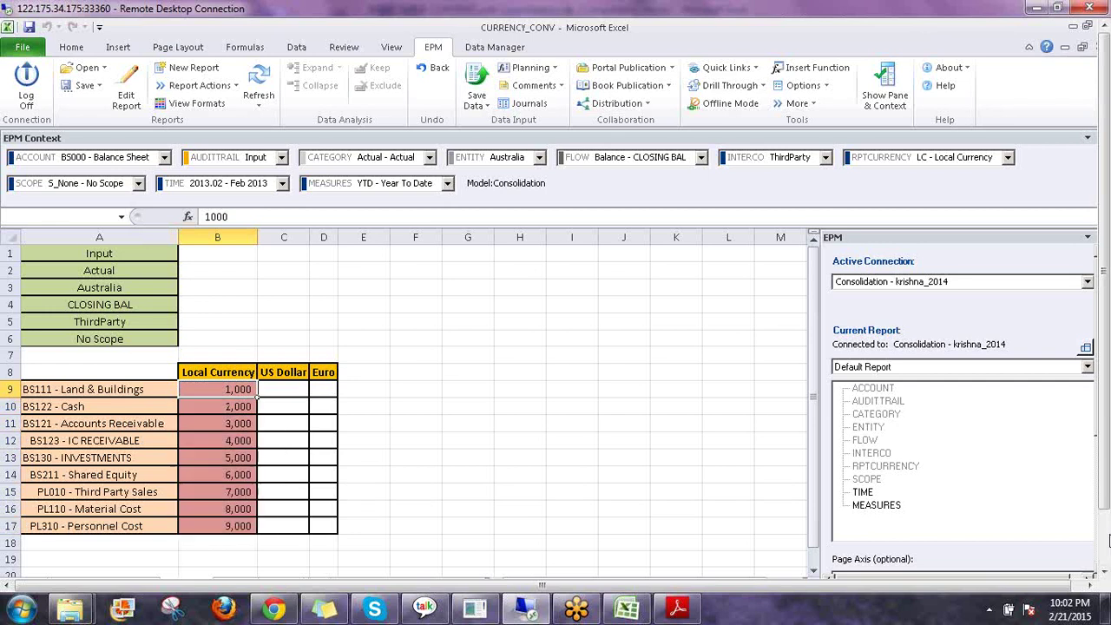
# Step: Submit the entered Local Currency data to the Consolidation model and dismiss the save results
pyautogui.click(476, 80)
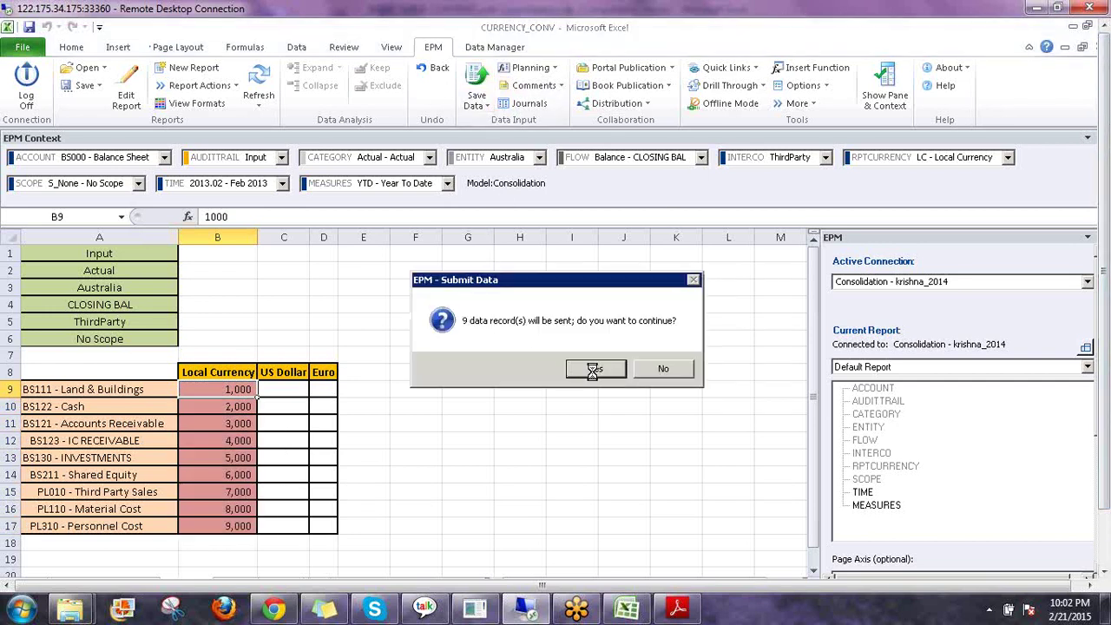
pyautogui.click(591, 370)
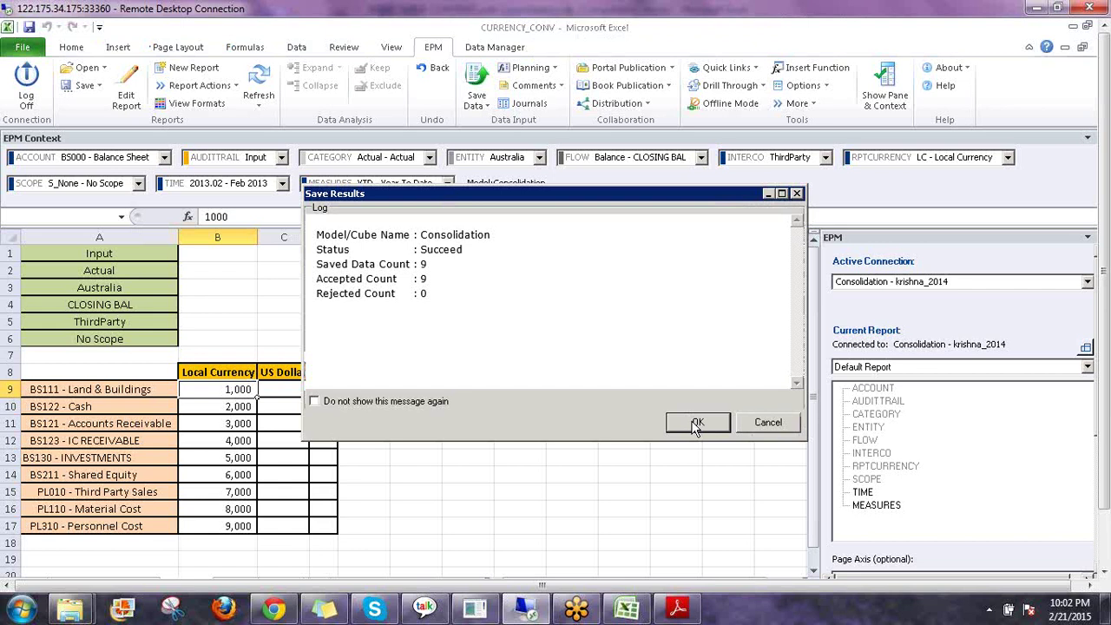
pyautogui.click(697, 424)
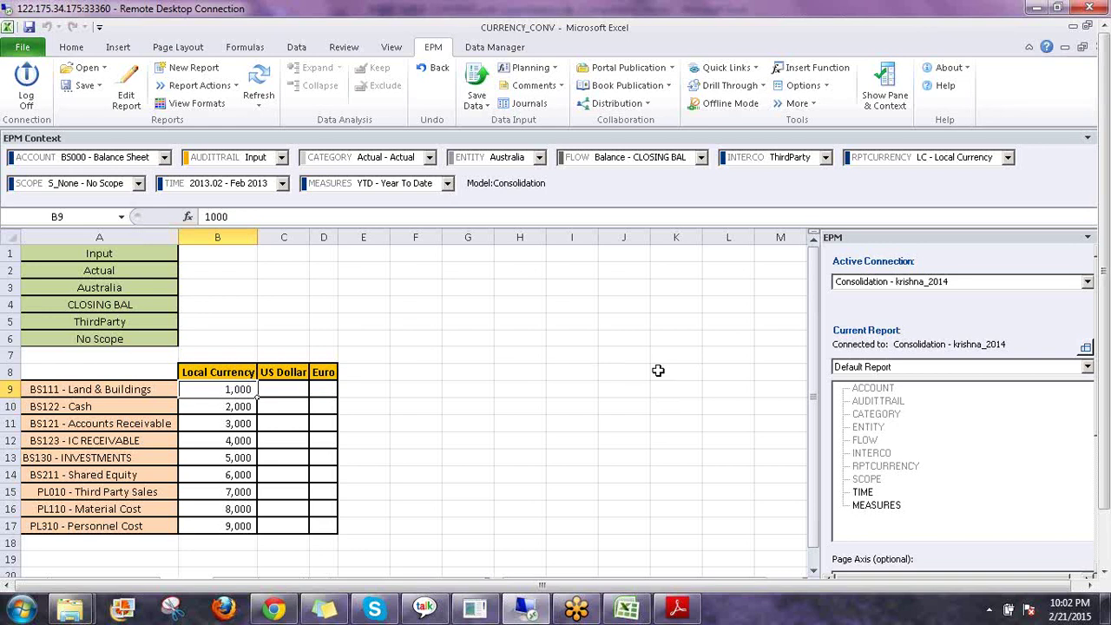
# Step: Close the CURRENCY_CONV workbook without saving the changes and exit Excel
pyautogui.click(468, 339)
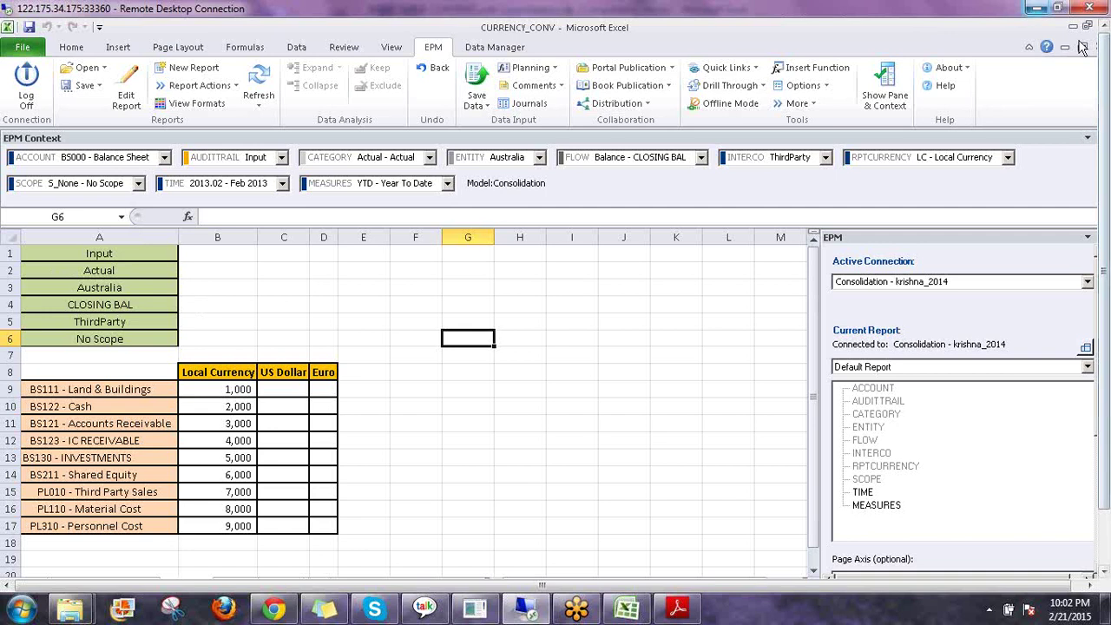
pyautogui.click(811, 587)
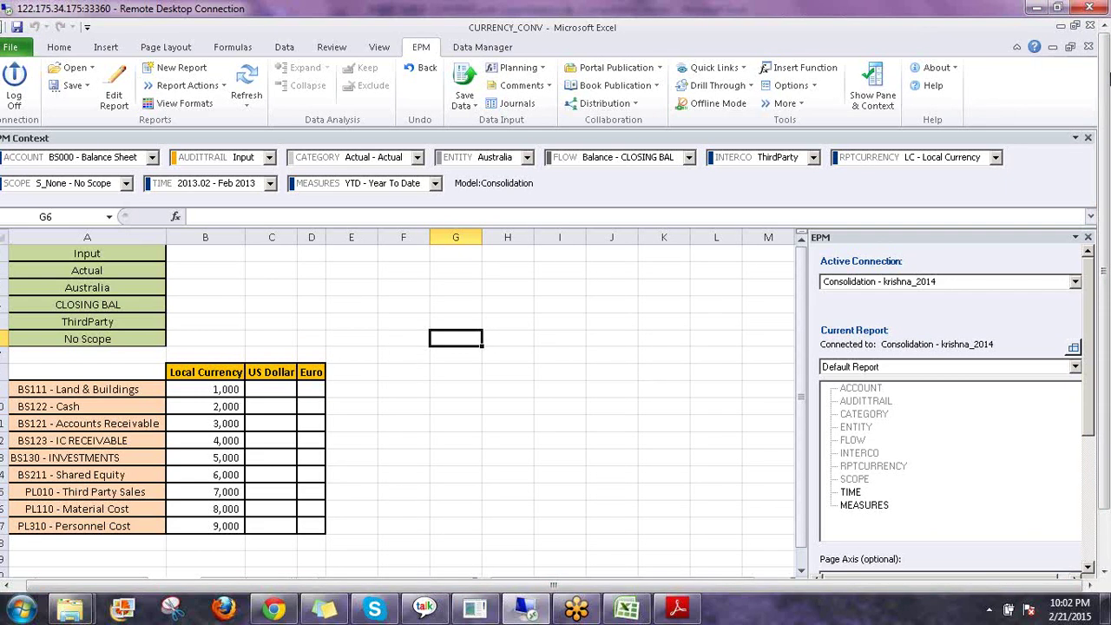
pyautogui.click(1090, 48)
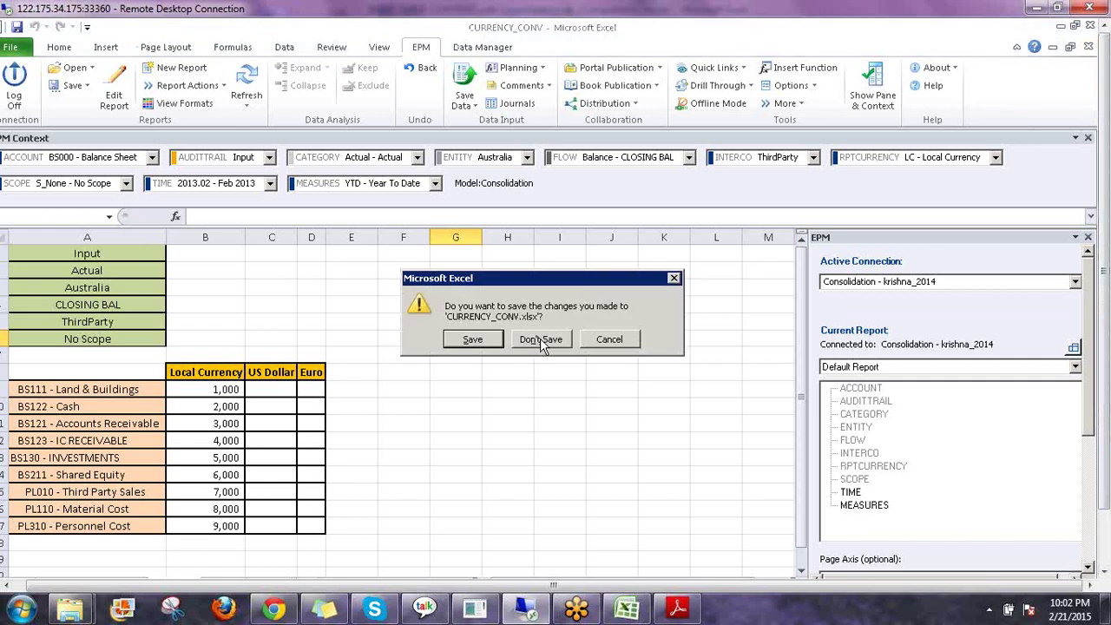
pyautogui.click(540, 339)
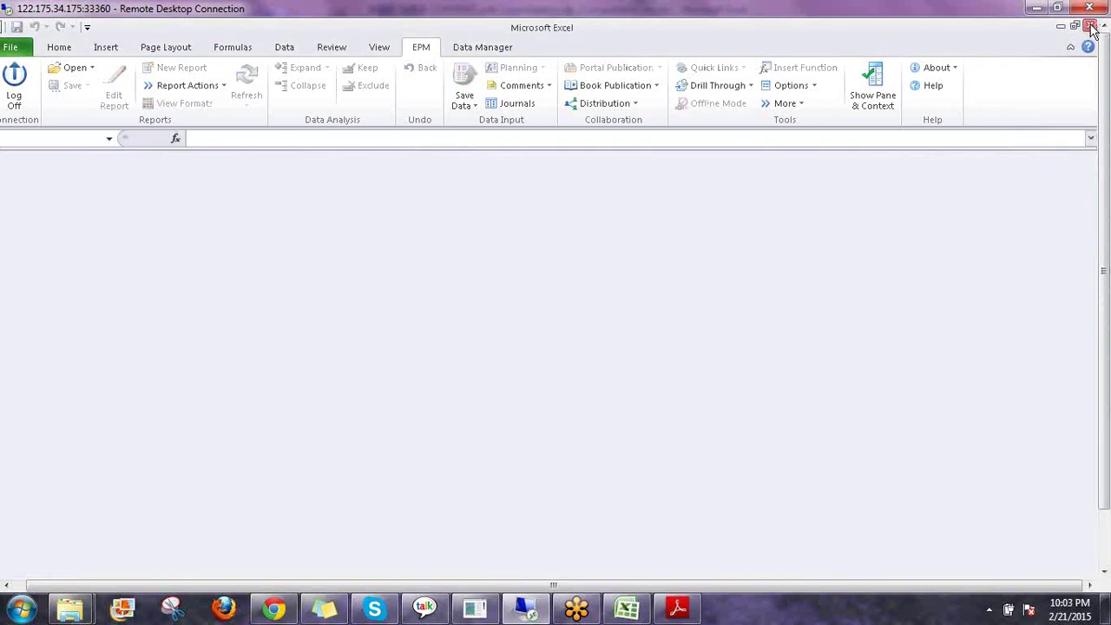
pyautogui.click(1091, 27)
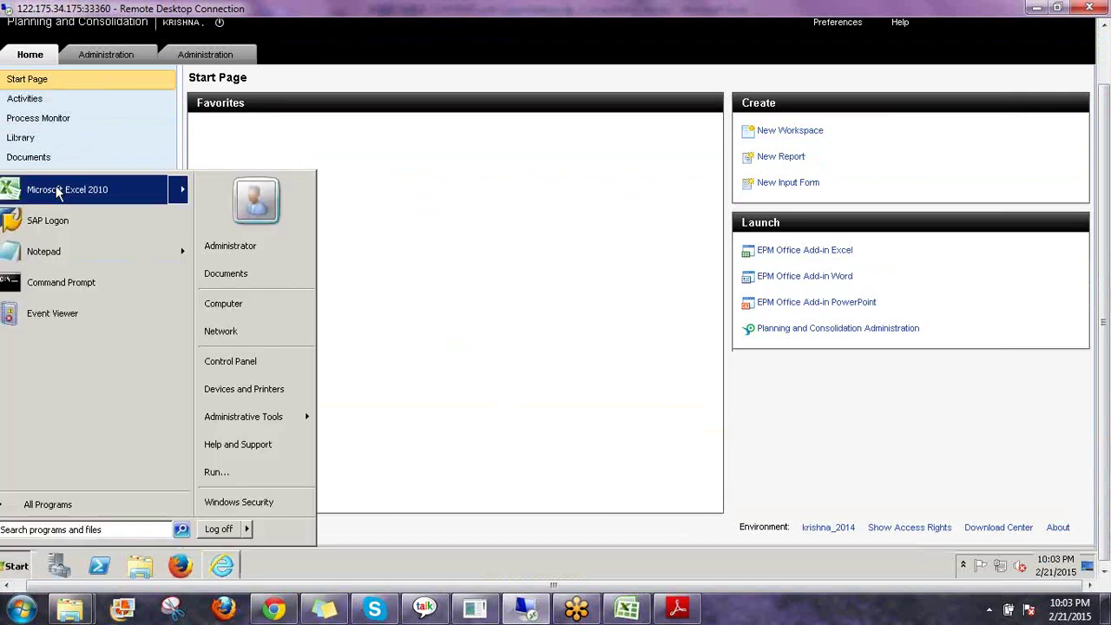
# Step: Start a new Microsoft Excel 2010 session, clear the browser out of the way and maximize the blank workbook
pyautogui.click(93, 198)
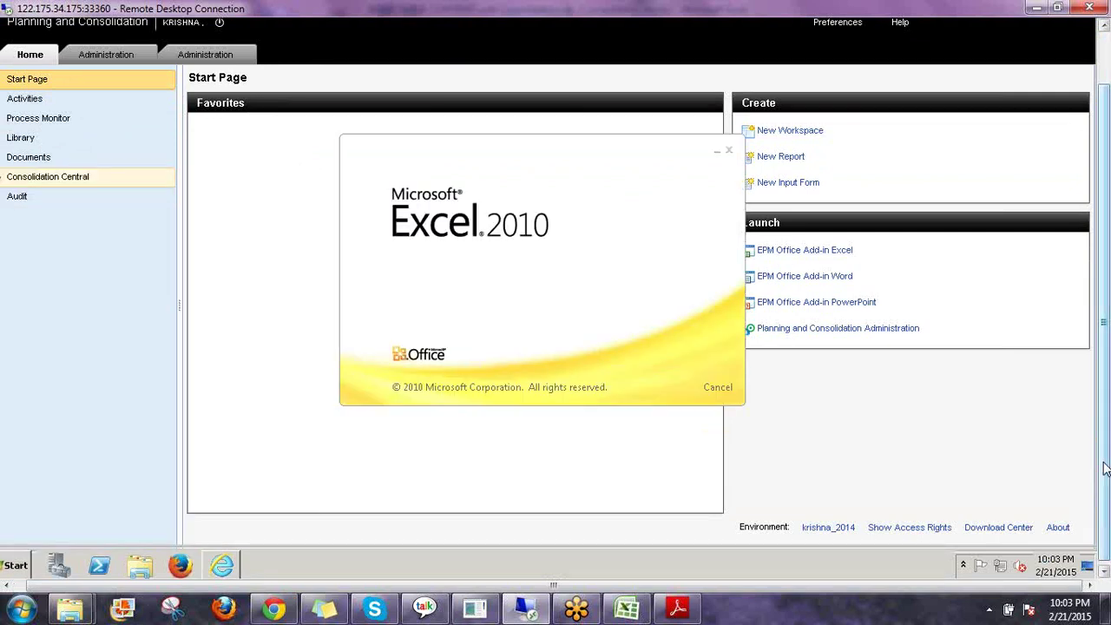
pyautogui.moveTo(1105, 468); pyautogui.dragTo(1106, 418)
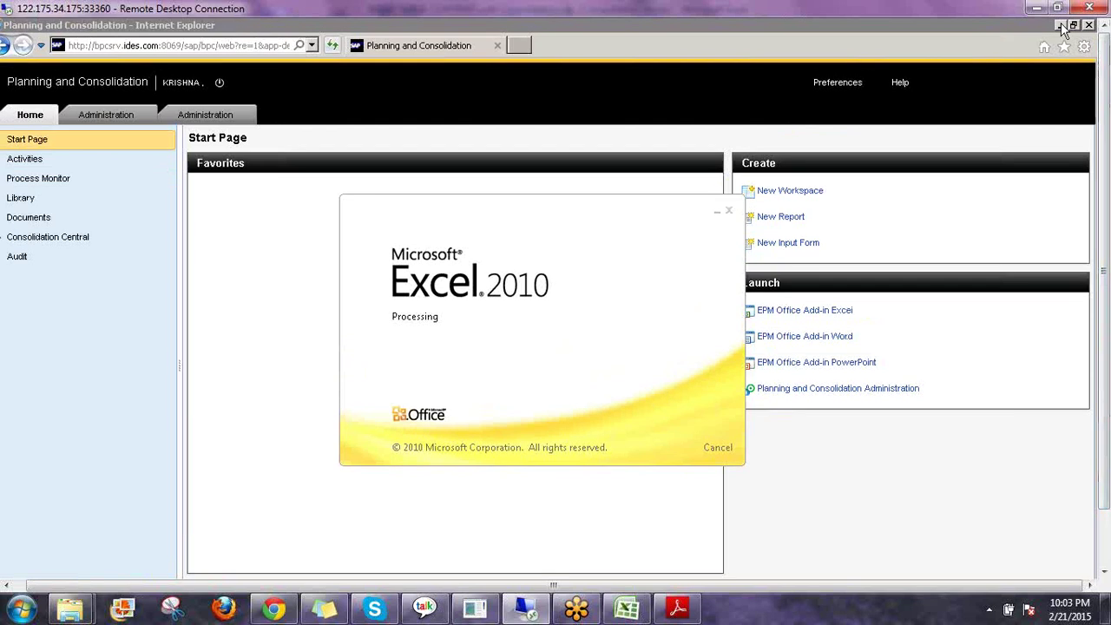
pyautogui.click(1061, 25)
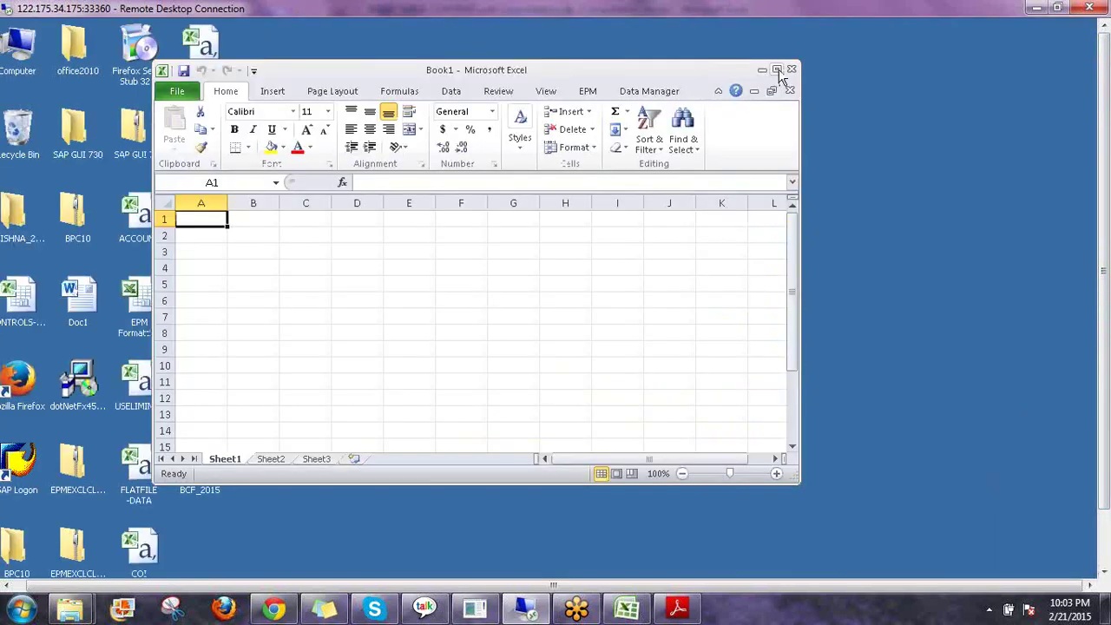
pyautogui.click(777, 69)
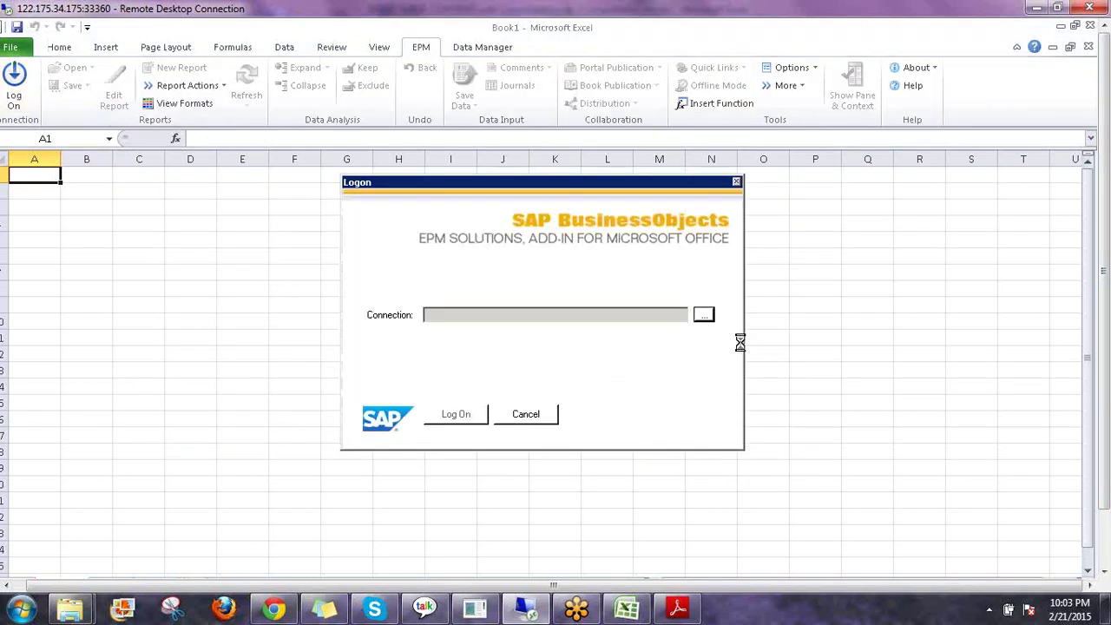
# Step: Log on to the EPM add-in with the Rates model connection, entering the account's user name and password
pyautogui.click(703, 315)
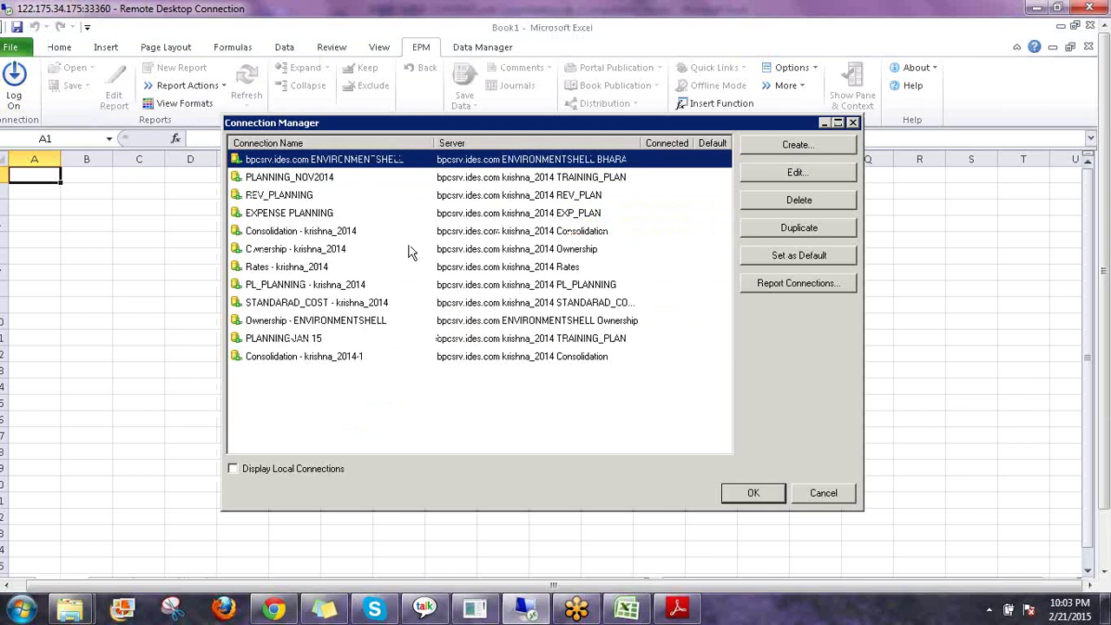
pyautogui.click(274, 271)
pyautogui.click(768, 499)
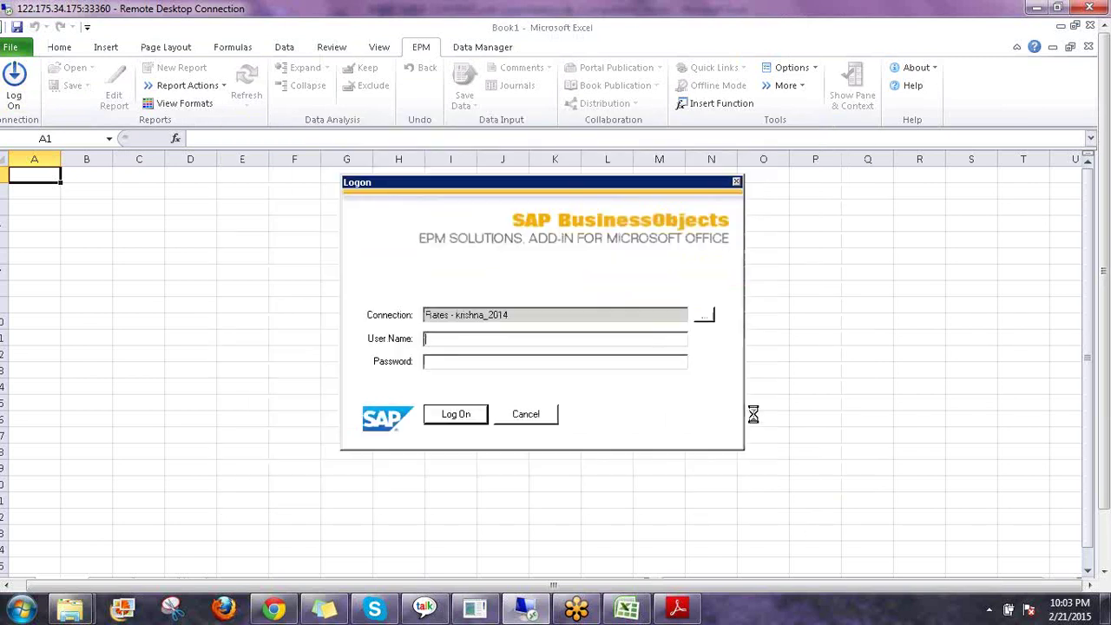
pyautogui.write('krishna')
pyautogui.press('Return')
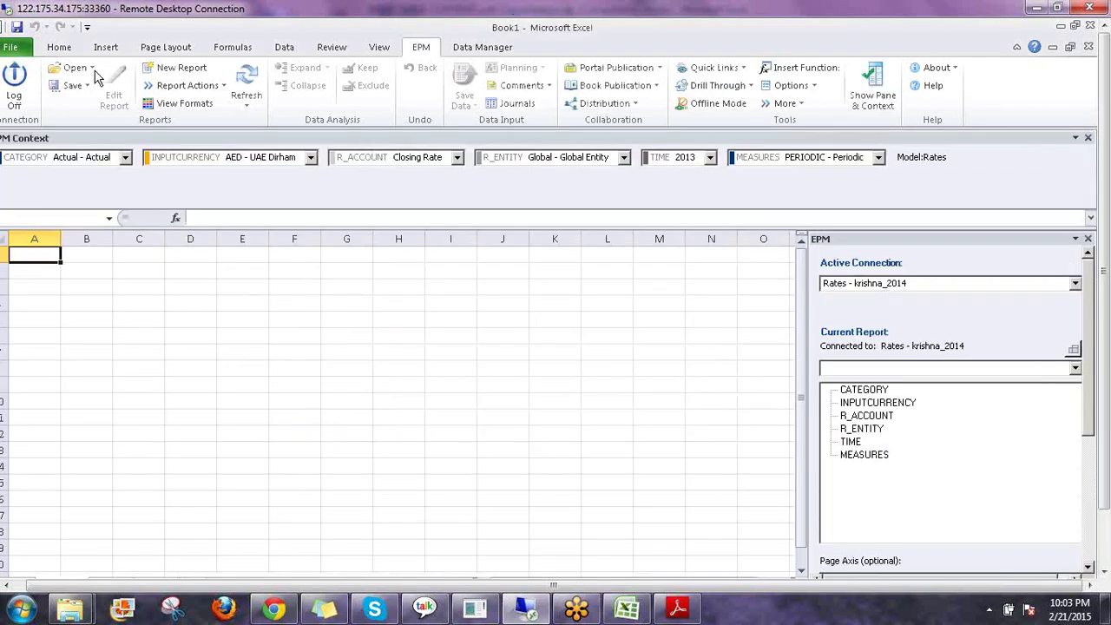
# Step: Open RATE-INPUT.xlsx from the server's INPUT SCHEDULES folder and refresh its data
pyautogui.click(93, 69)
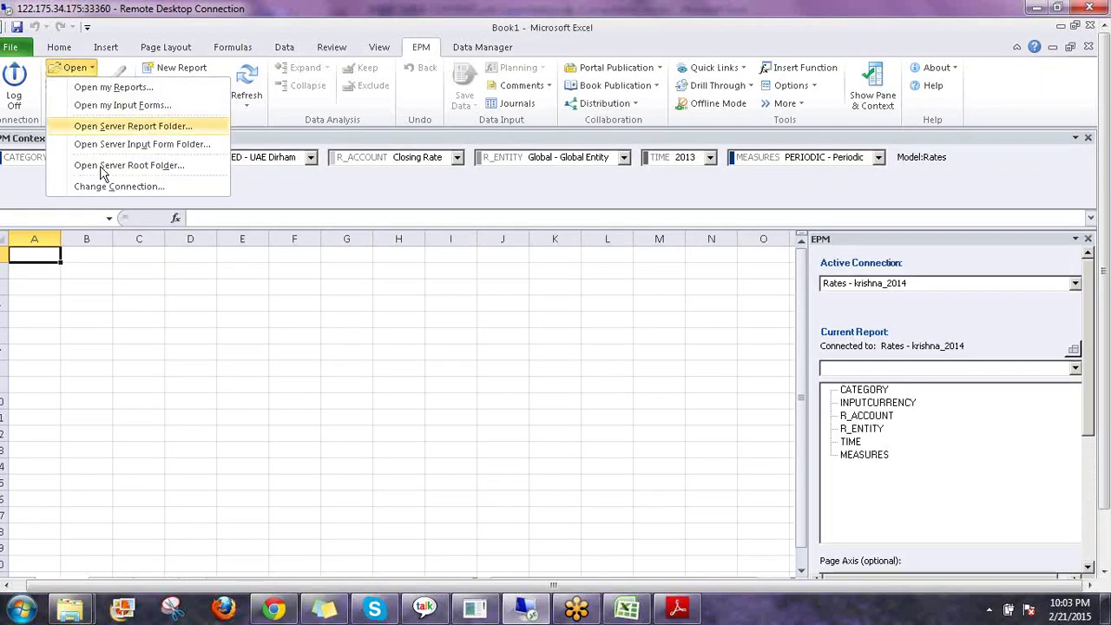
pyautogui.click(139, 167)
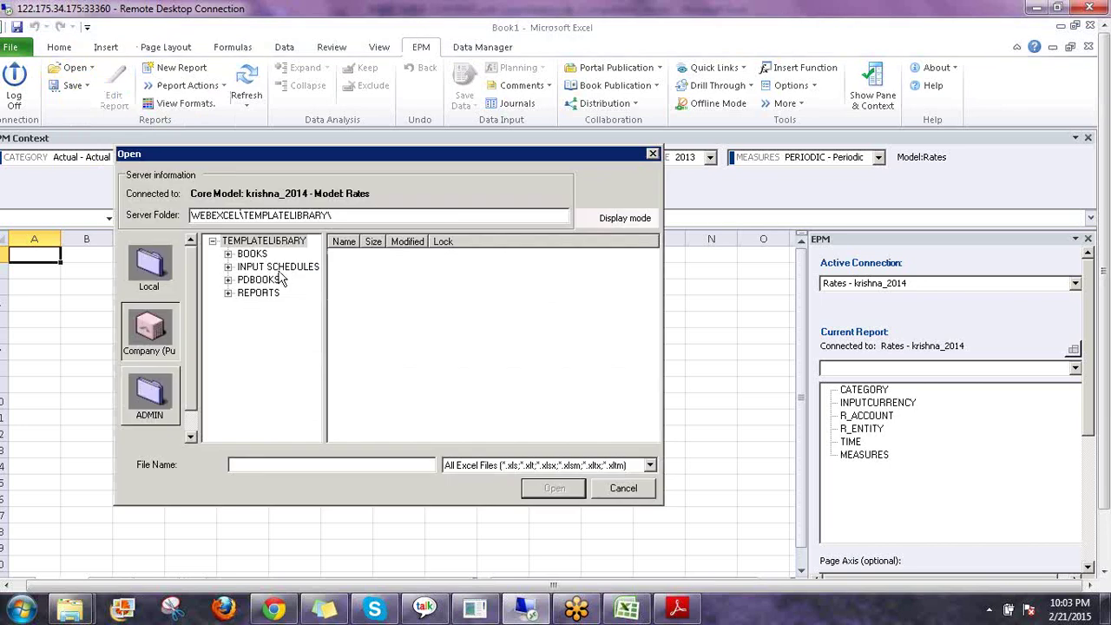
pyautogui.click(279, 270)
pyautogui.click(360, 256)
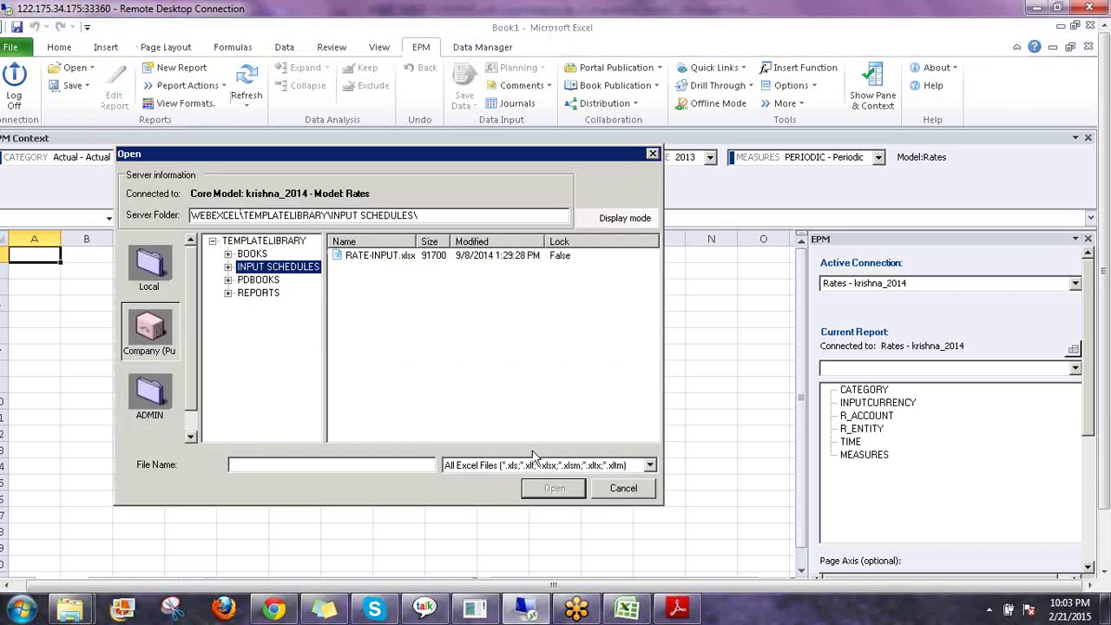
pyautogui.click(556, 491)
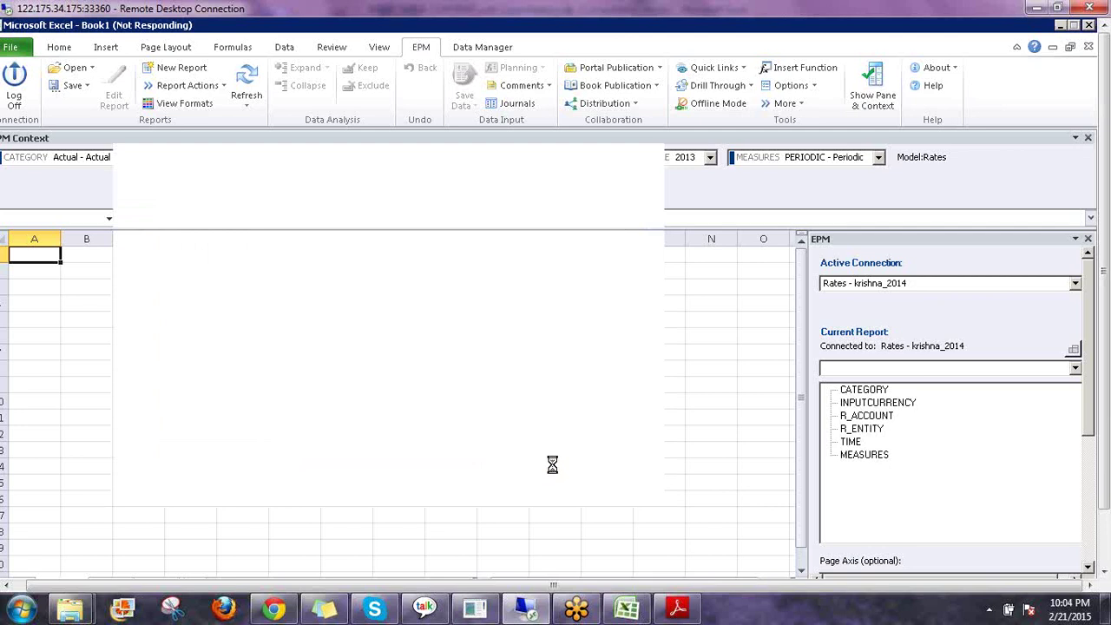
pyautogui.click(246, 76)
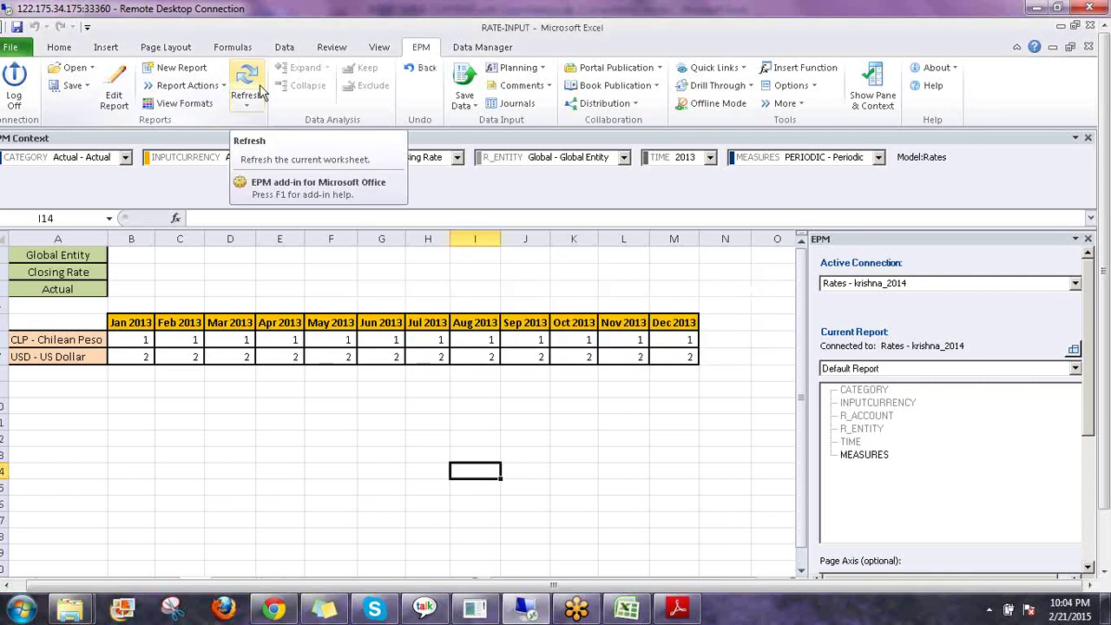
# Step: Set the INPUTCURRENCY context member to AUD - Australian Dollar
pyautogui.click(222, 161)
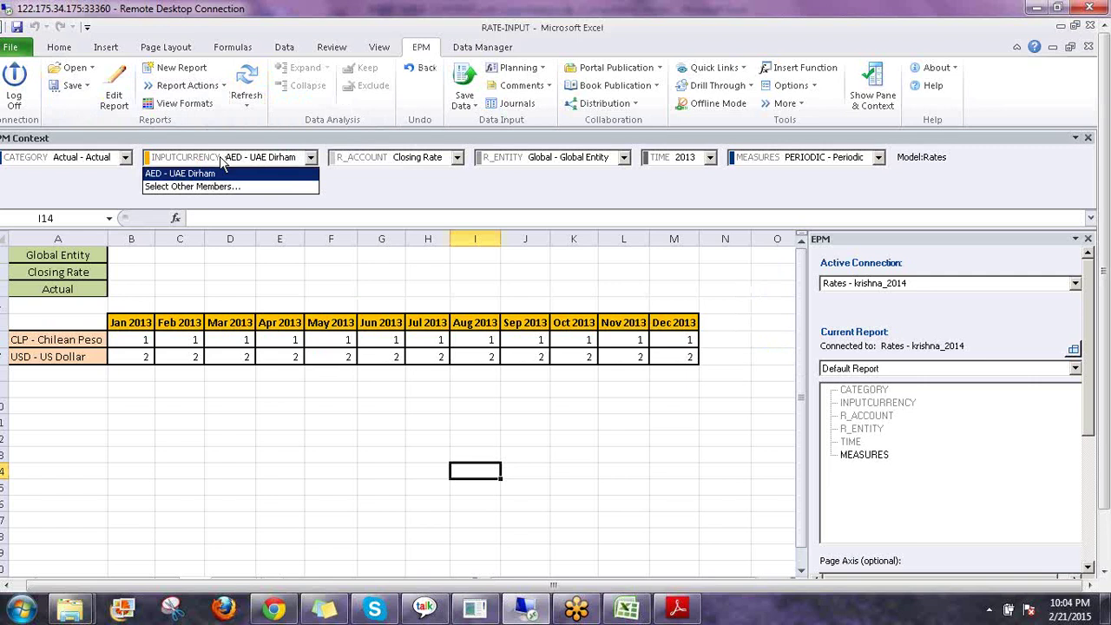
pyautogui.click(208, 188)
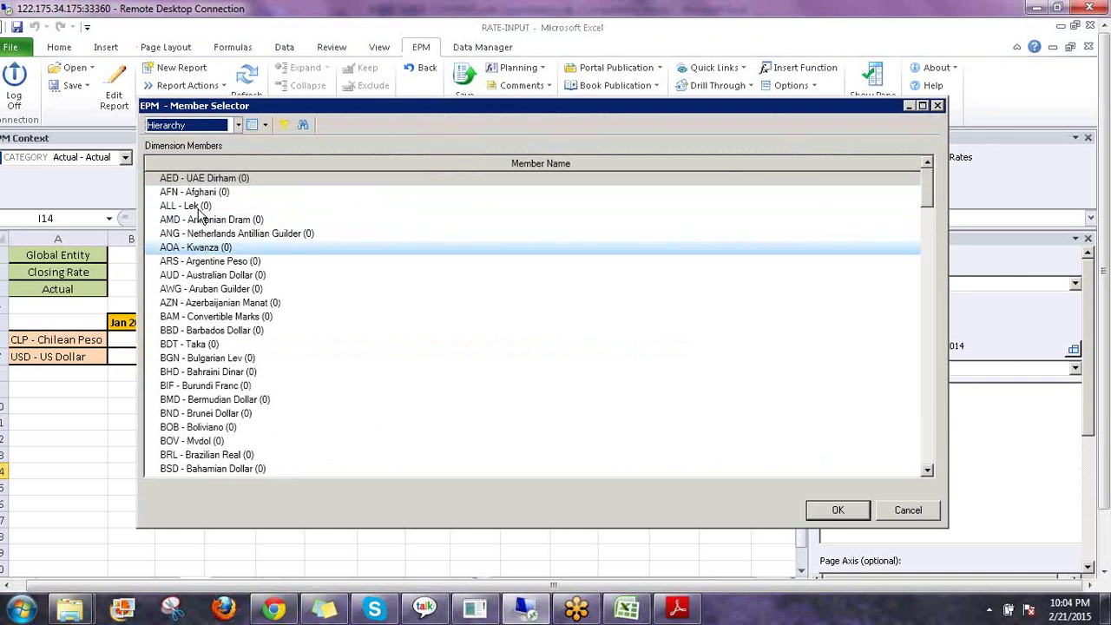
pyautogui.click(200, 275)
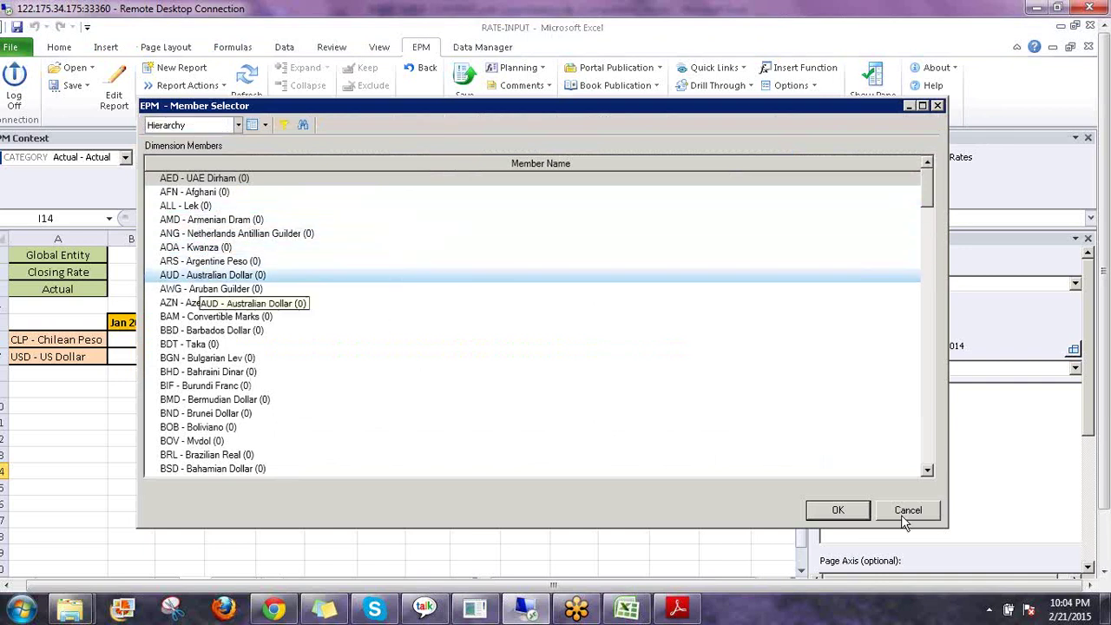
pyautogui.click(838, 511)
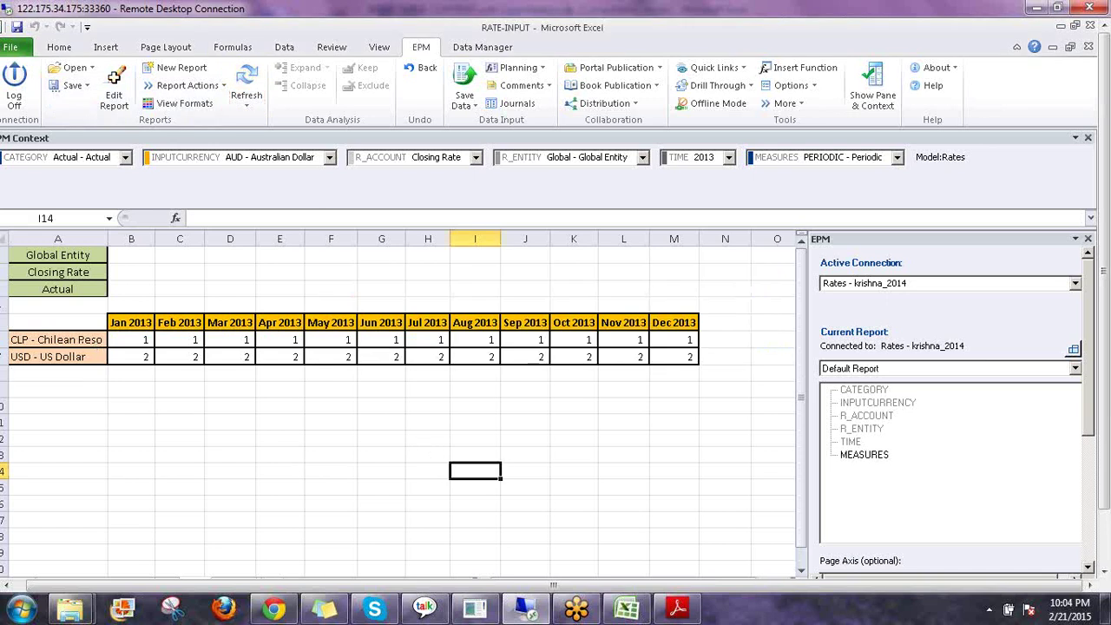
# Step: Replace CLP - Chilean Peso with AUD - Australian Dollar in the report's INPUTCURRENCY row axis and refresh the sheet
pyautogui.click(117, 88)
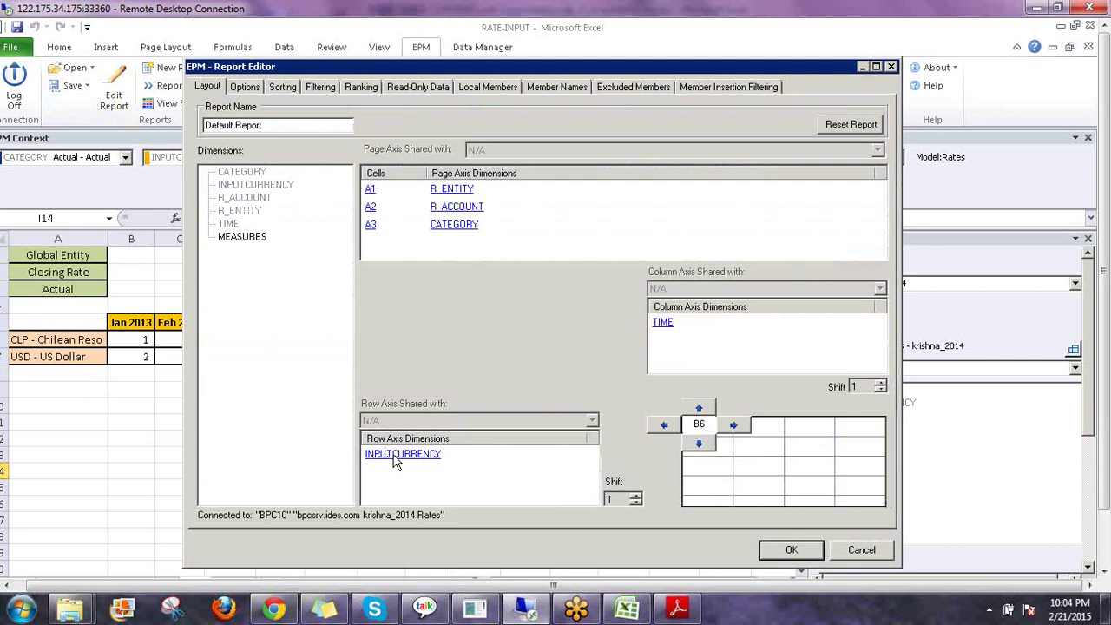
pyautogui.doubleClick(395, 462)
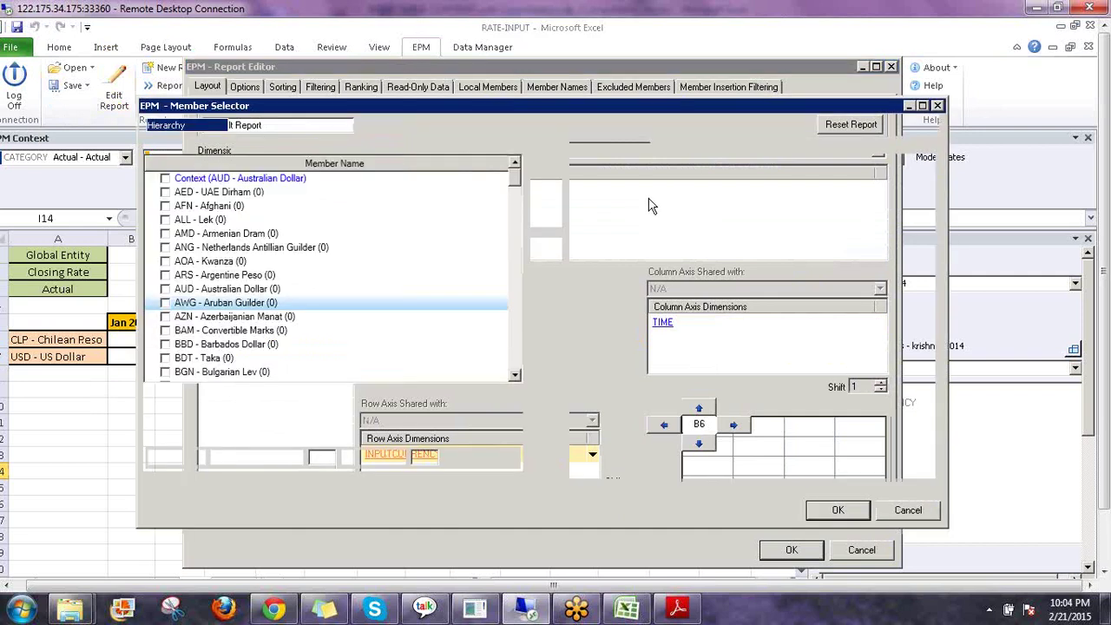
pyautogui.click(612, 183)
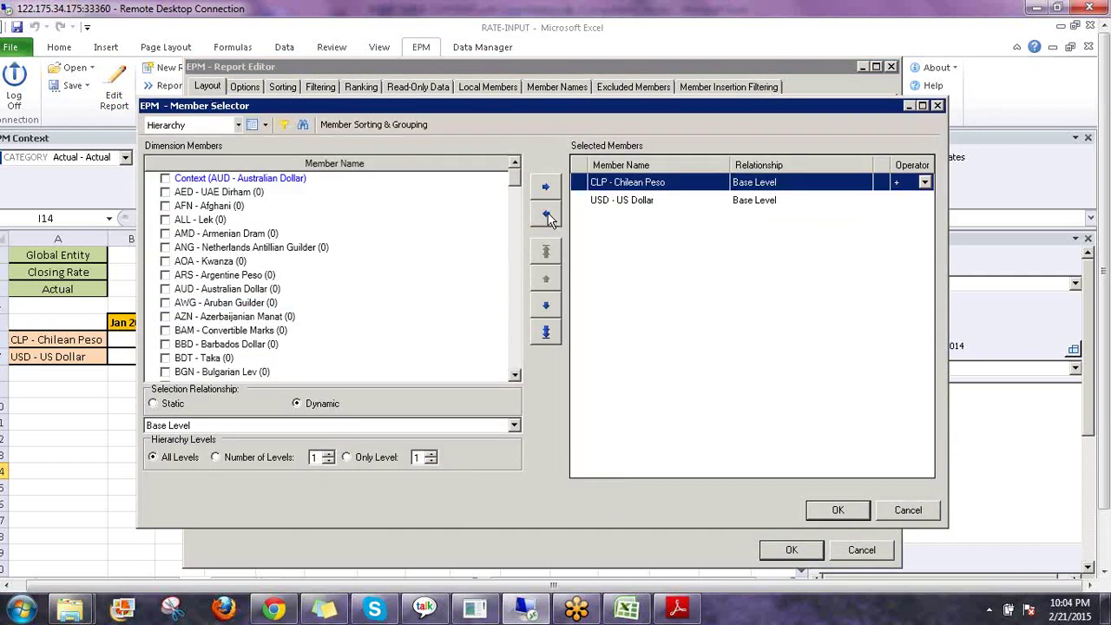
pyautogui.click(545, 214)
pyautogui.click(166, 290)
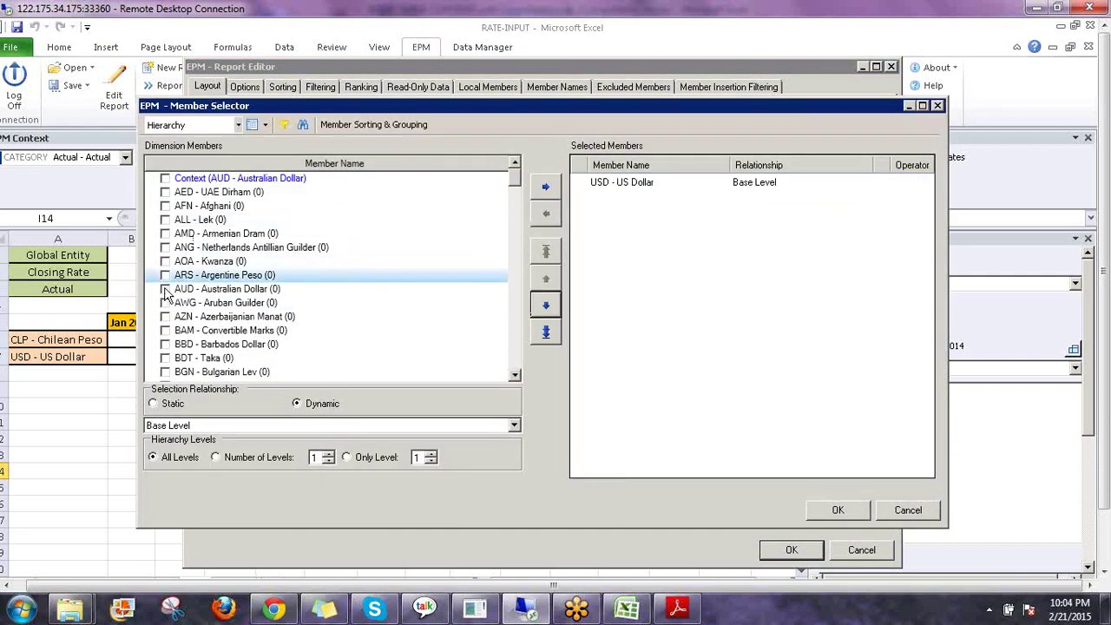
pyautogui.click(542, 190)
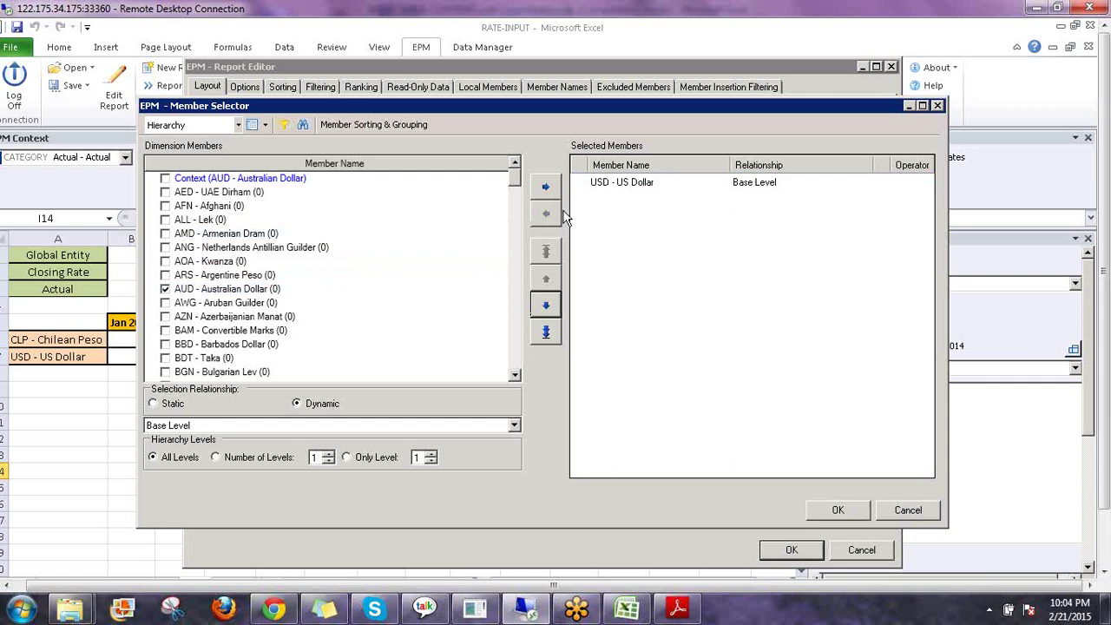
pyautogui.click(626, 201)
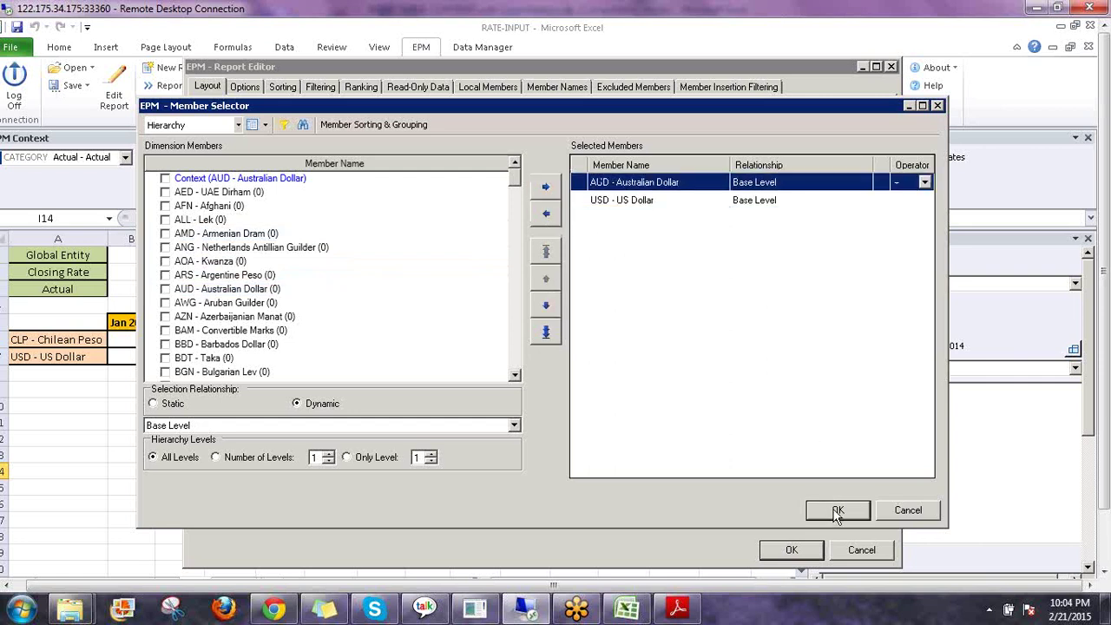
pyautogui.click(786, 549)
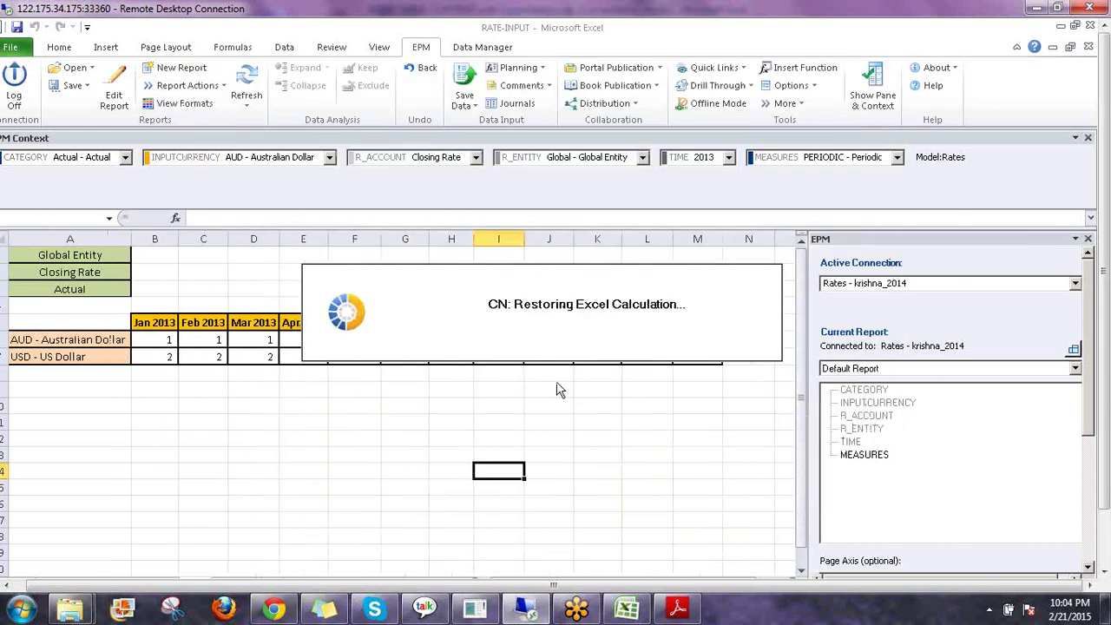
pyautogui.click(247, 82)
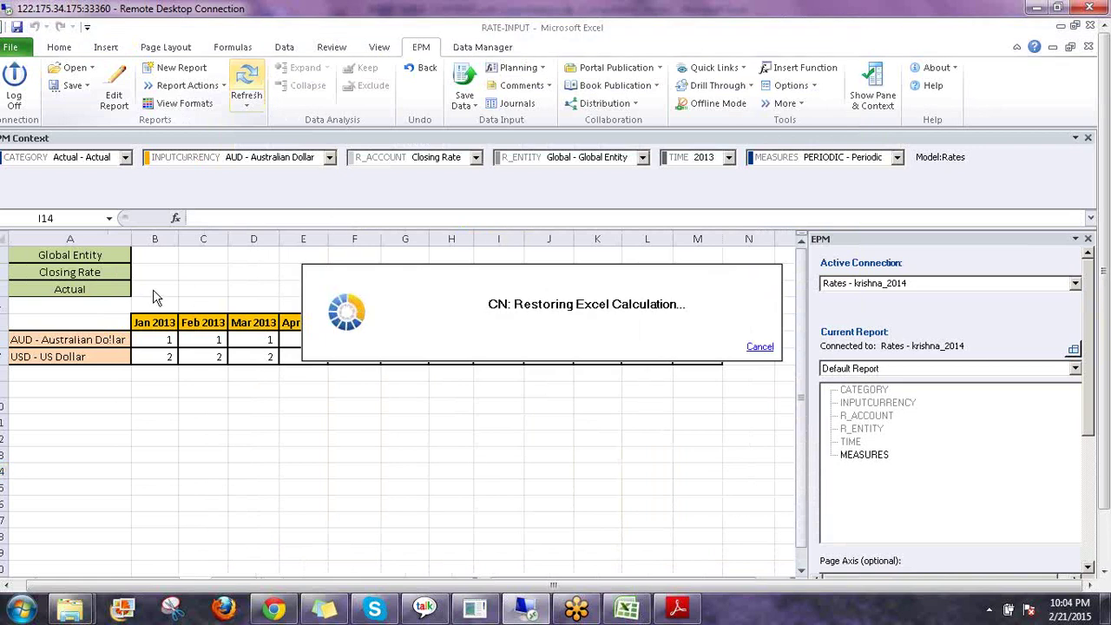
# Step: Switch the R_ACCOUNT context from Closing Rate to Average Rate and refresh the rate schedule
pyautogui.click(82, 272)
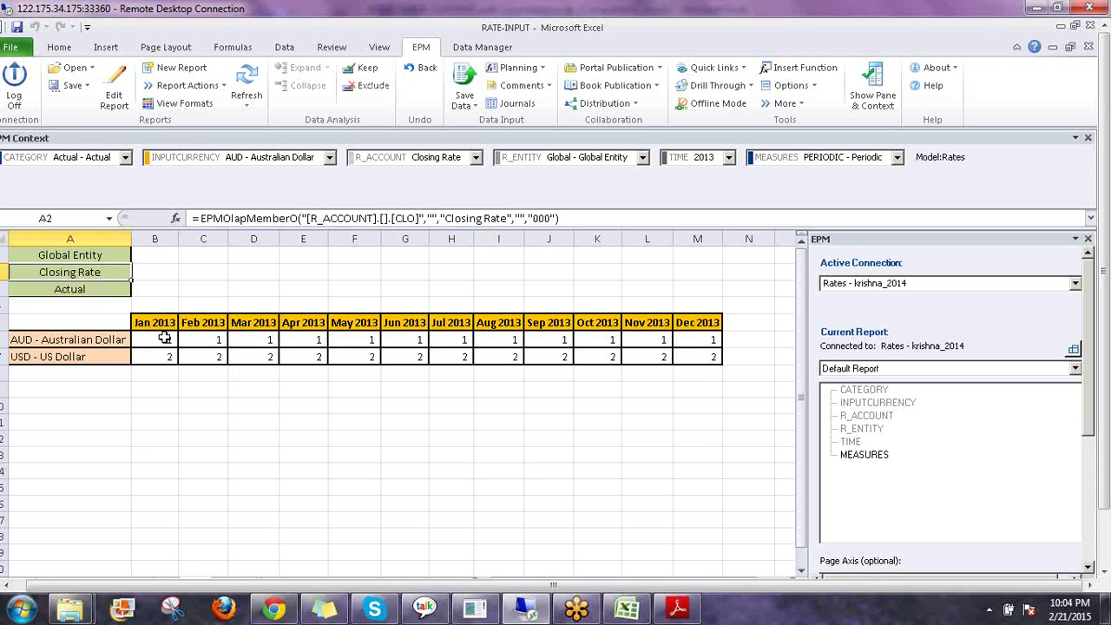
pyautogui.click(166, 362)
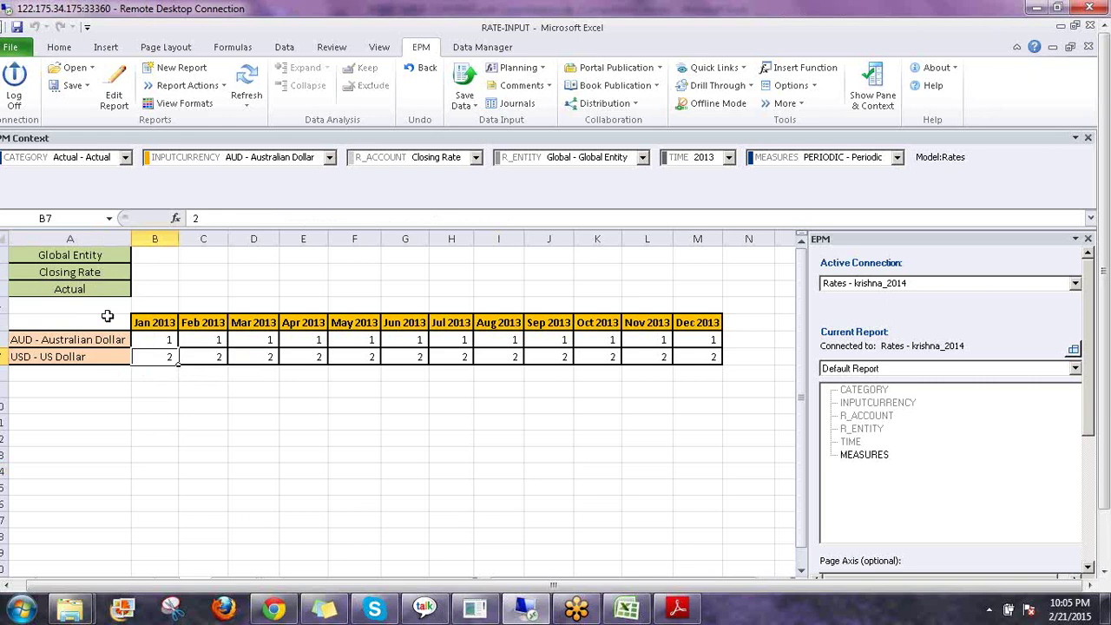
pyautogui.click(76, 271)
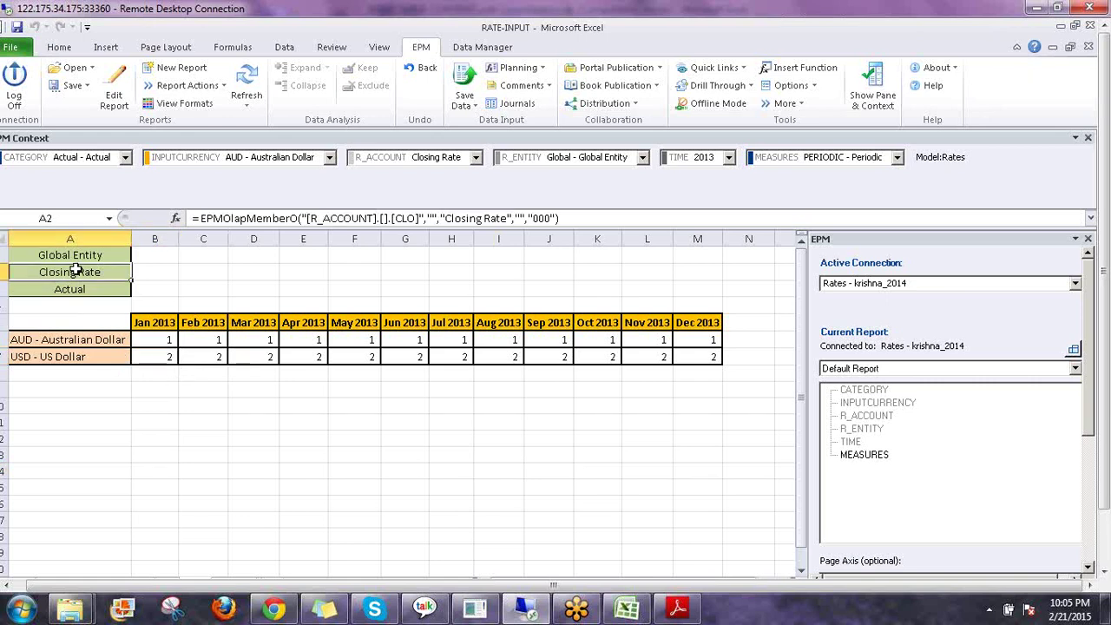
pyautogui.click(476, 157)
pyautogui.click(398, 184)
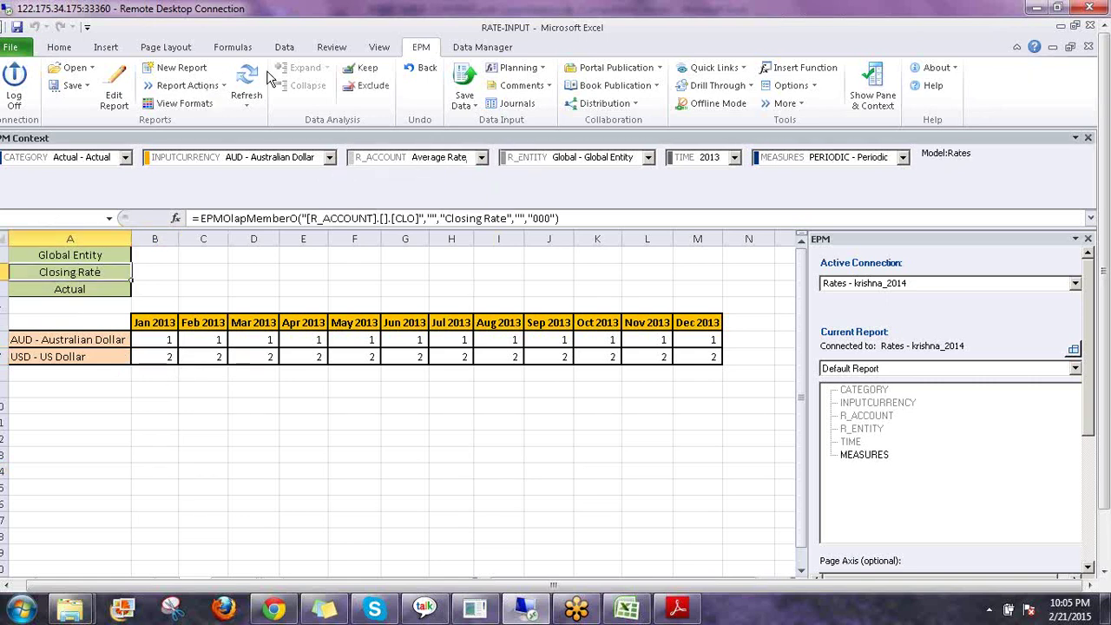
pyautogui.click(246, 82)
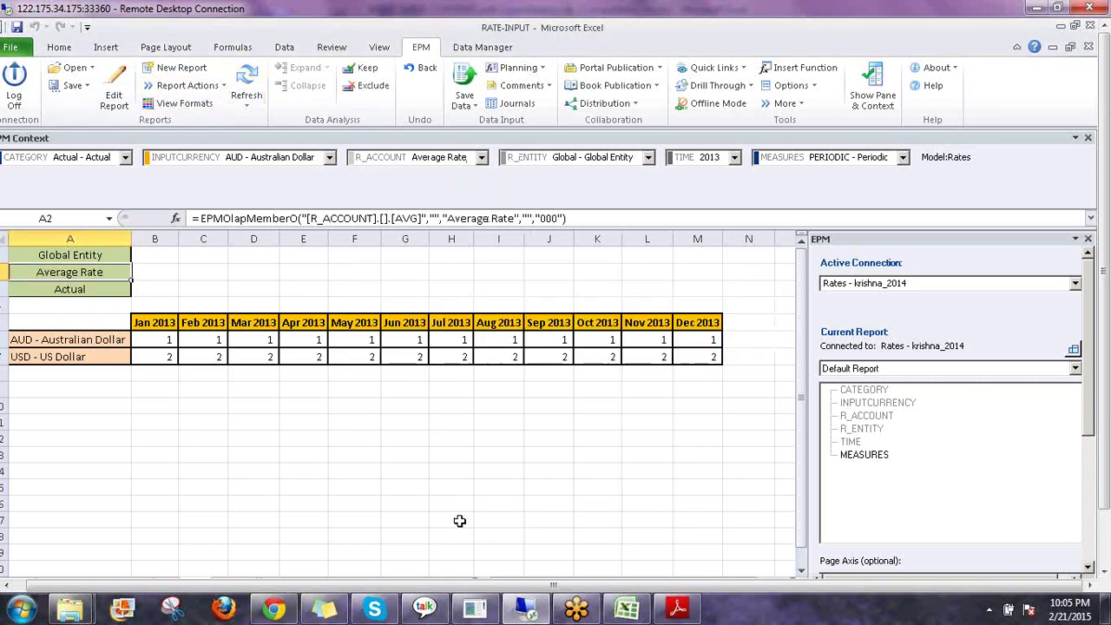
# Step: Set the USD average rate for Jan 2013 to 1.5
pyautogui.click(178, 355)
pyautogui.write('1.5')
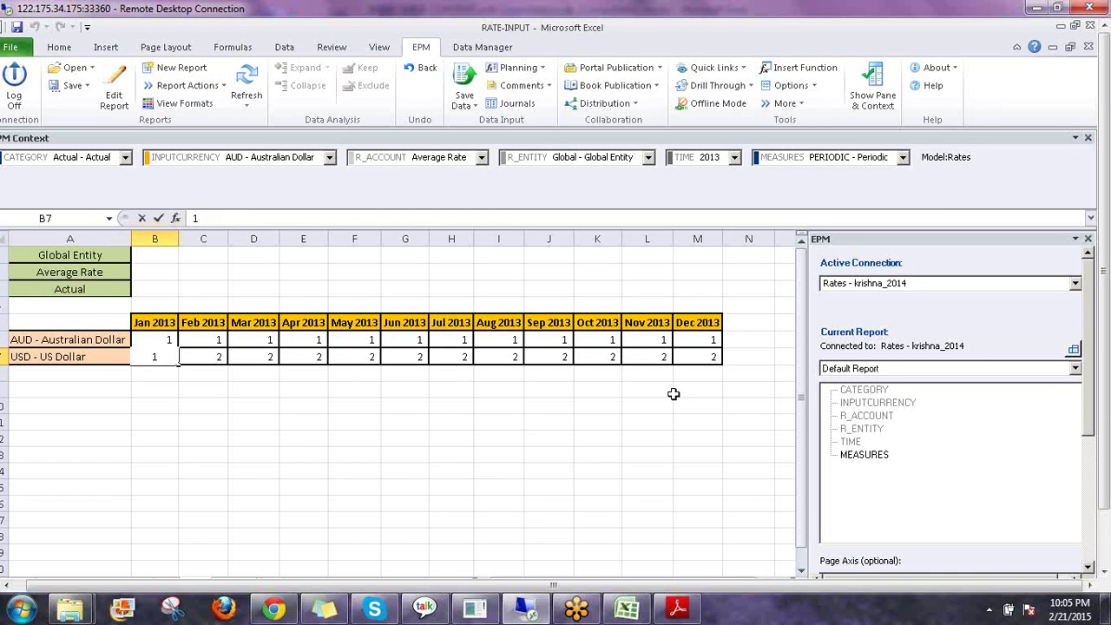
pyautogui.press('Return')
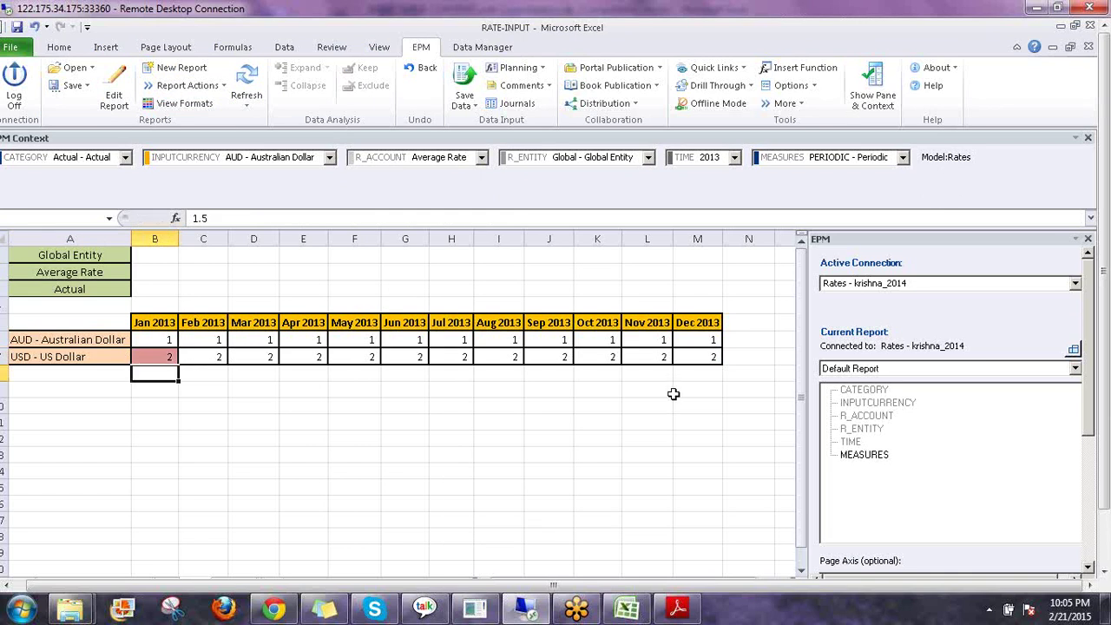
# Step: Copy the Jan 2013 USD average rate across Feb 2013 to Dec 2013 and submit the data to the Rates model
pyautogui.press('Up')
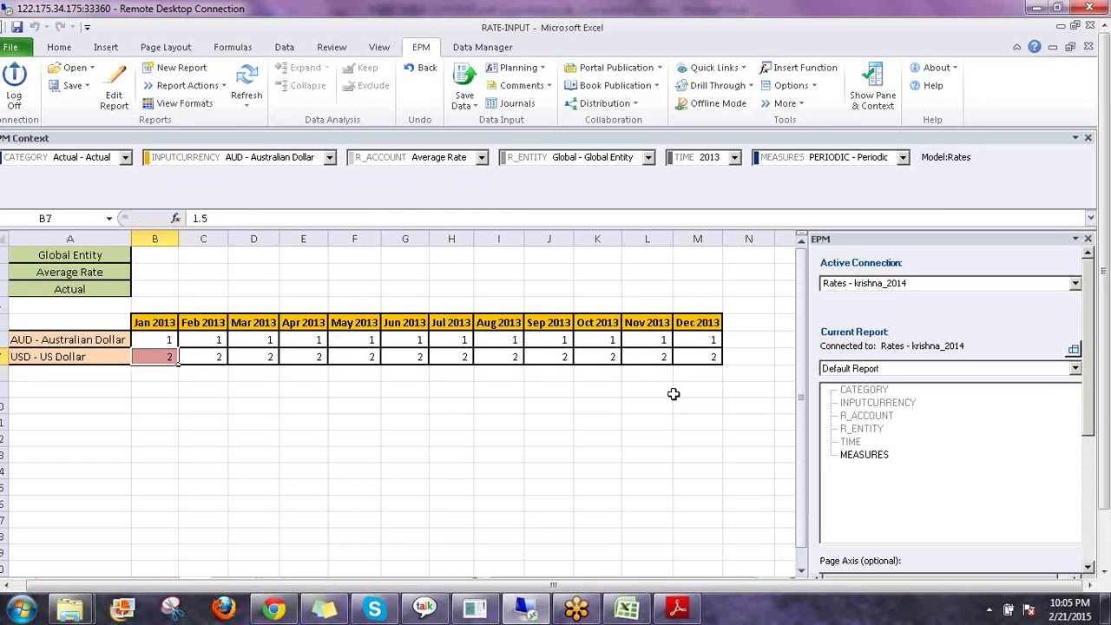
pyautogui.press('Right')
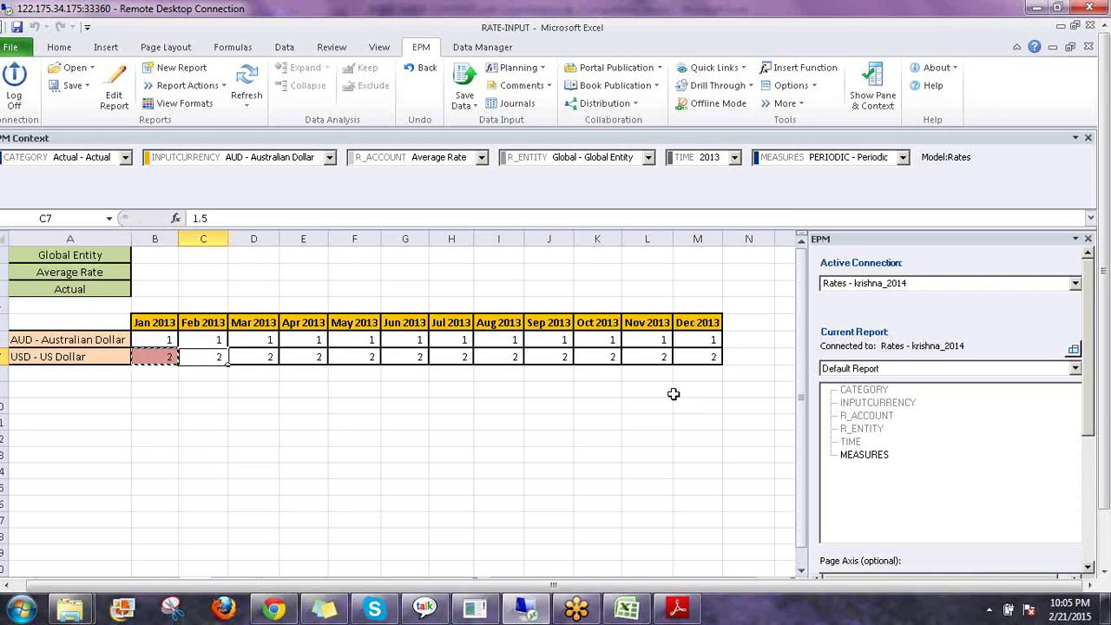
pyautogui.hotkey('shift', 'Right')
pyautogui.hotkey('shift', 'Right')
pyautogui.hotkey('shift', 'Right')
pyautogui.hotkey('shift', 'Right')
pyautogui.hotkey('shift', 'Right')
pyautogui.hotkey('shift', 'Right')
pyautogui.hotkey('shift', 'Right')
pyautogui.hotkey('shift', 'Right')
pyautogui.hotkey('shift', 'Right')
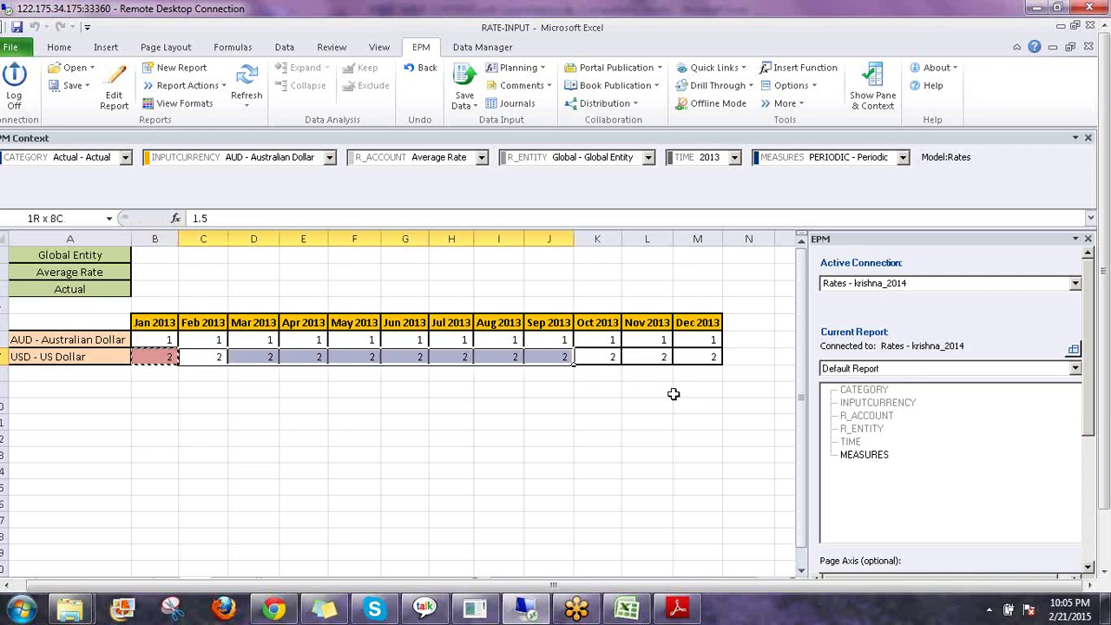
pyautogui.hotkey('shift', 'Right')
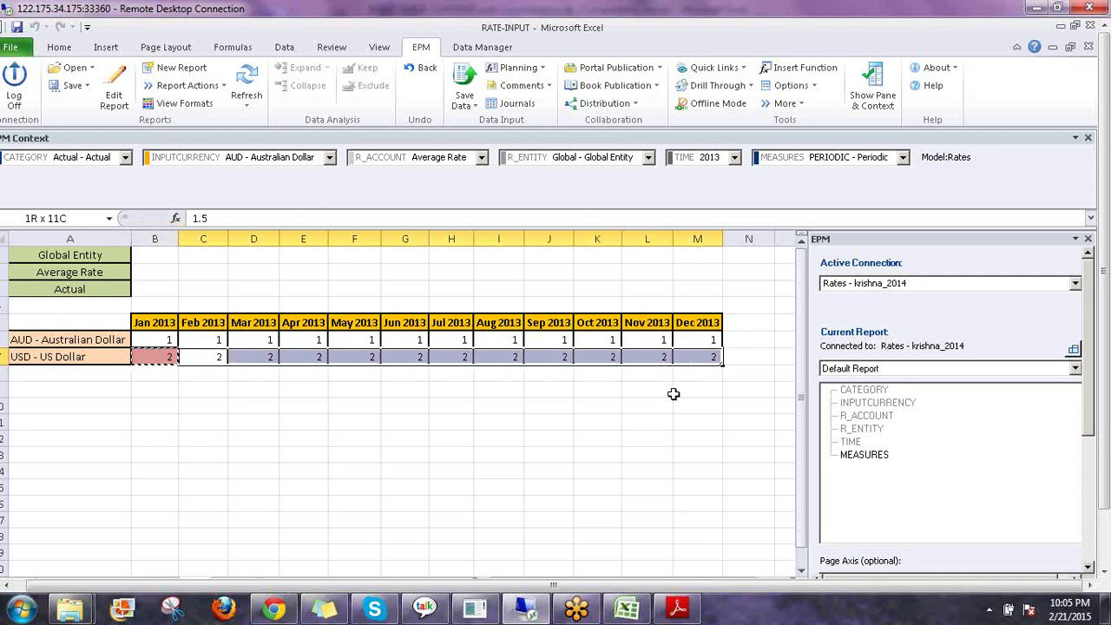
pyautogui.hotkey('ctrl', 'v')
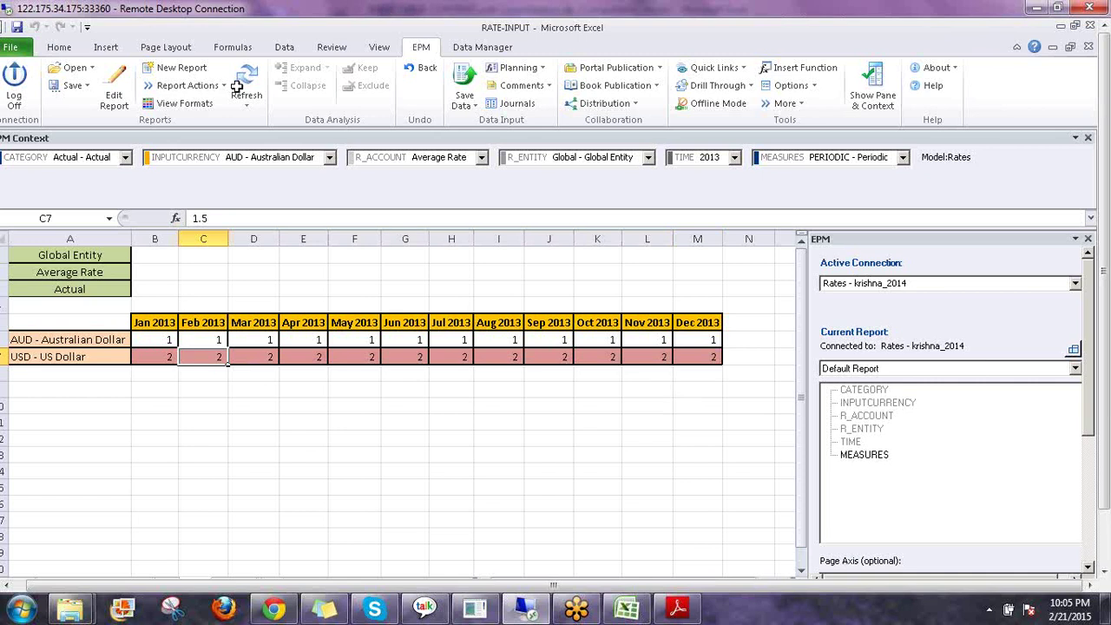
pyautogui.click(464, 78)
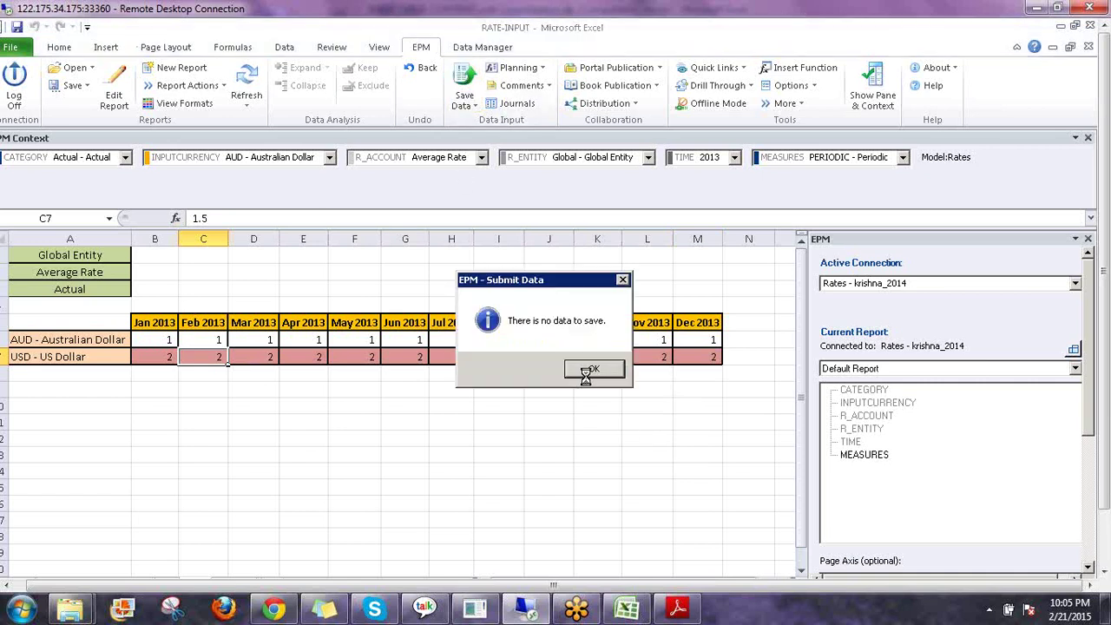
pyautogui.click(592, 369)
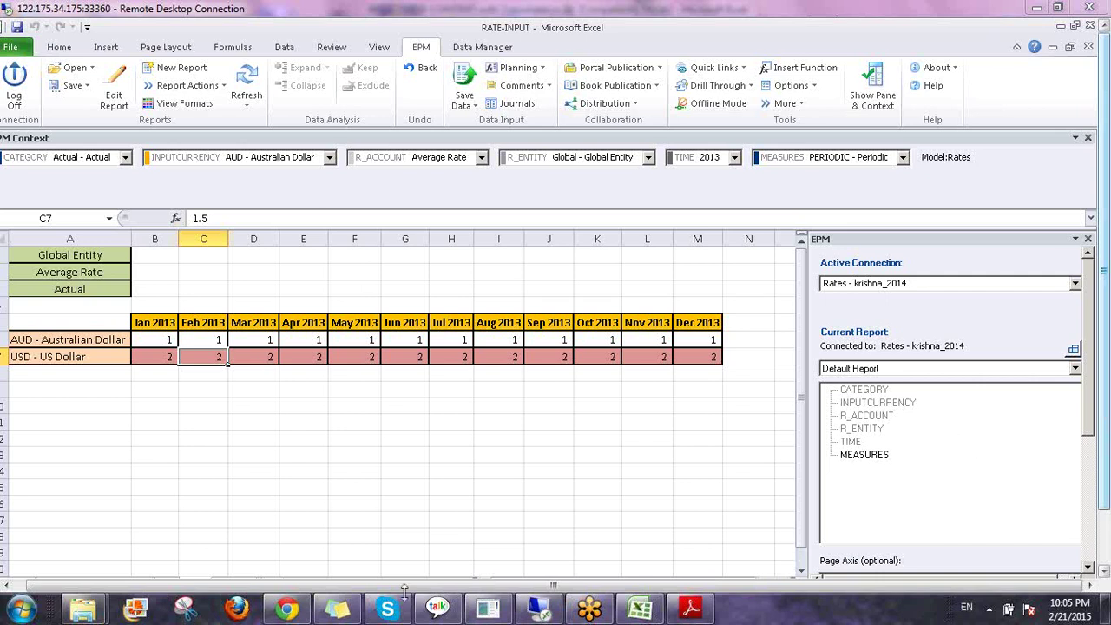
# Step: Look over the Rates and Ownership entries in the web administration's Models list and return to the rate schedule in Excel
pyautogui.click(595, 439)
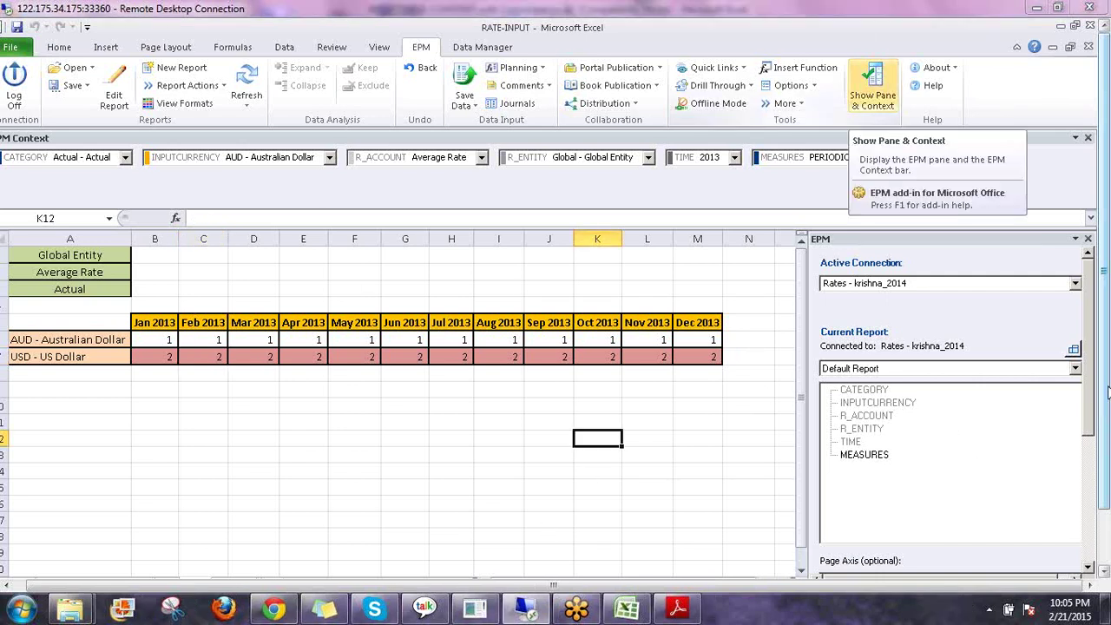
pyautogui.moveTo(1107, 393); pyautogui.dragTo(1107, 446)
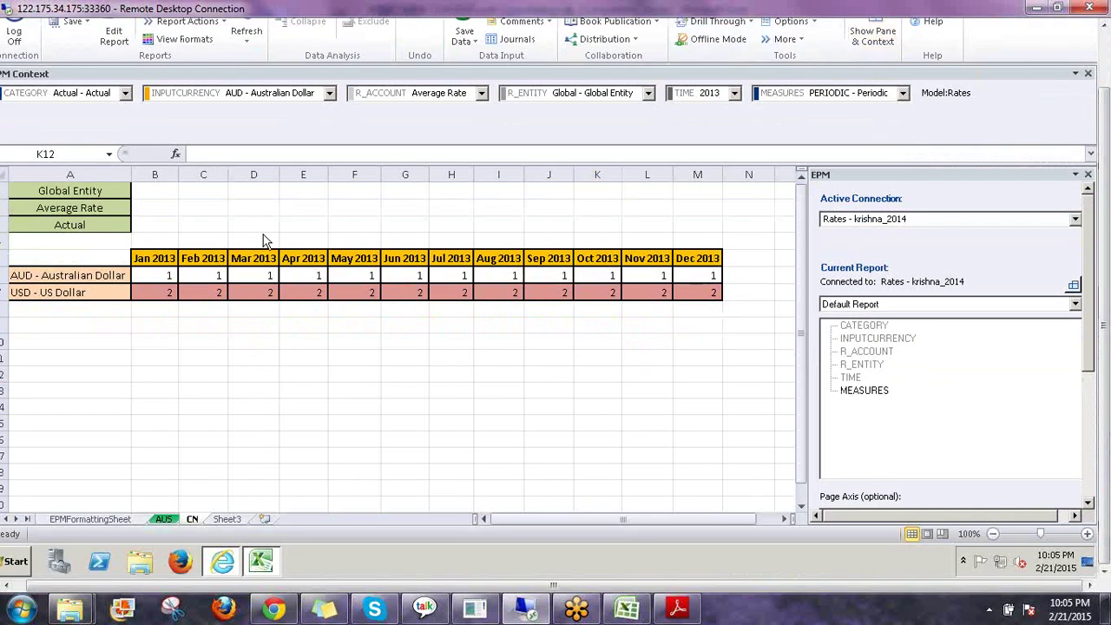
pyautogui.hotkey('alt', 'Tab')
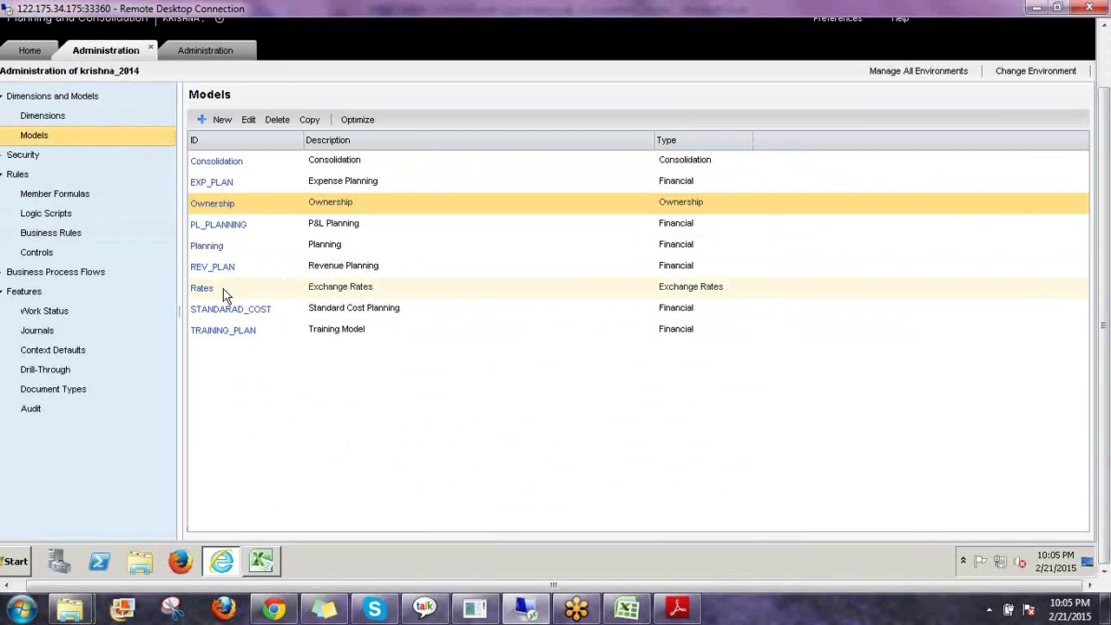
pyautogui.click(227, 292)
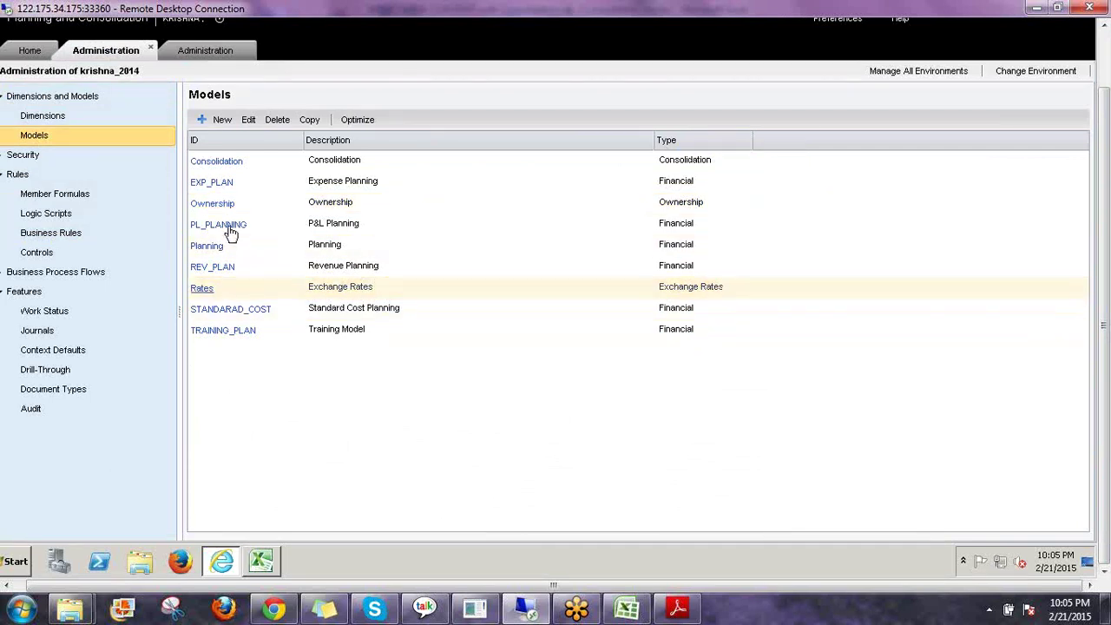
pyautogui.click(251, 209)
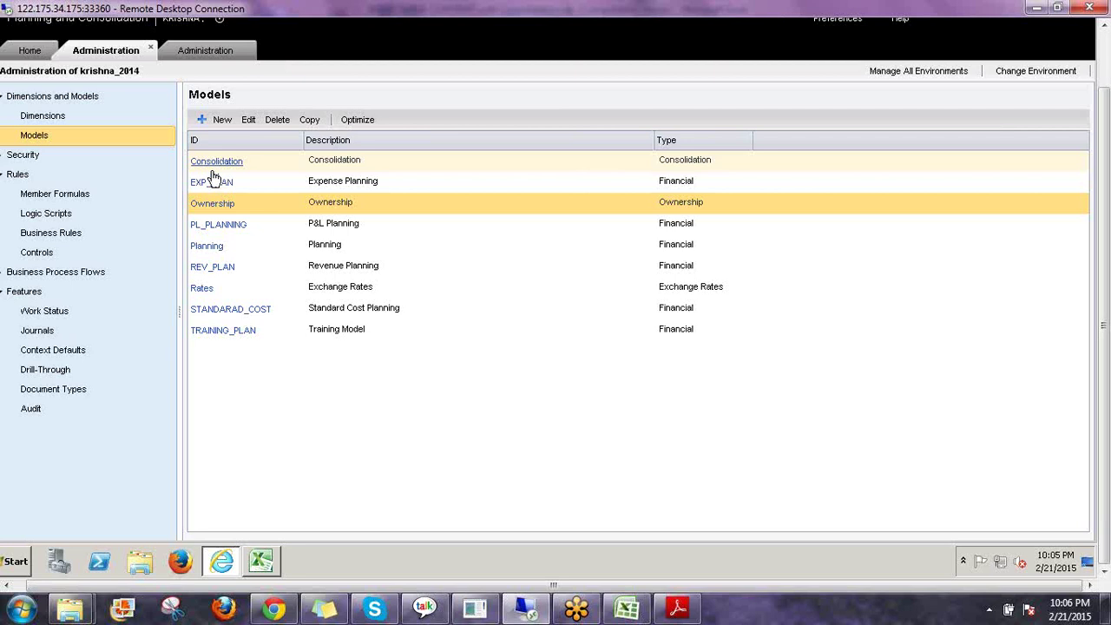
pyautogui.click(268, 562)
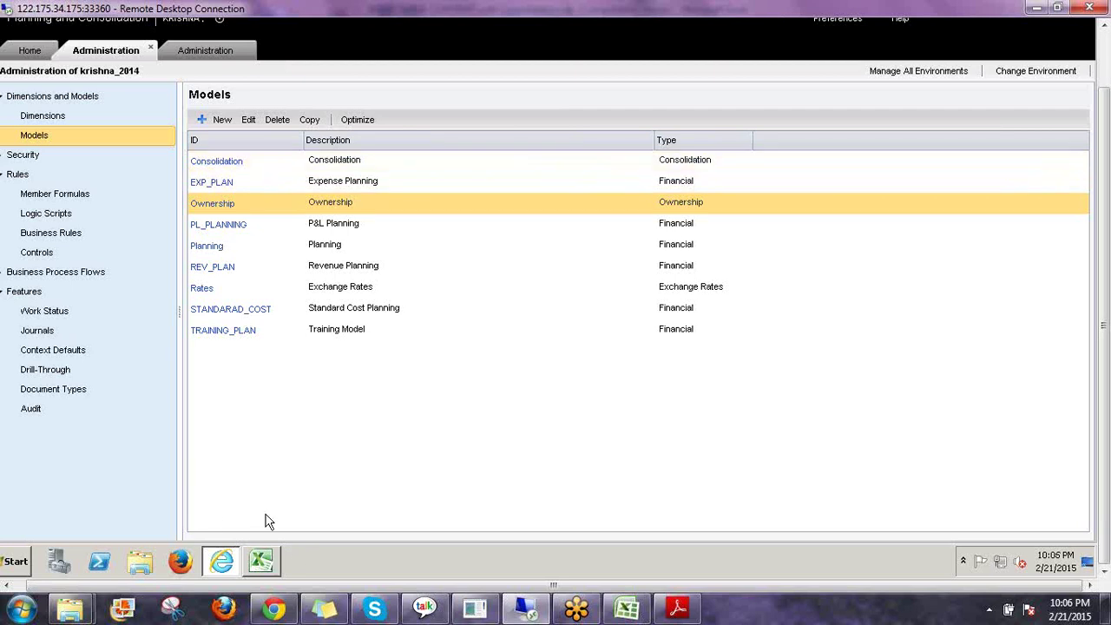
pyautogui.click(449, 375)
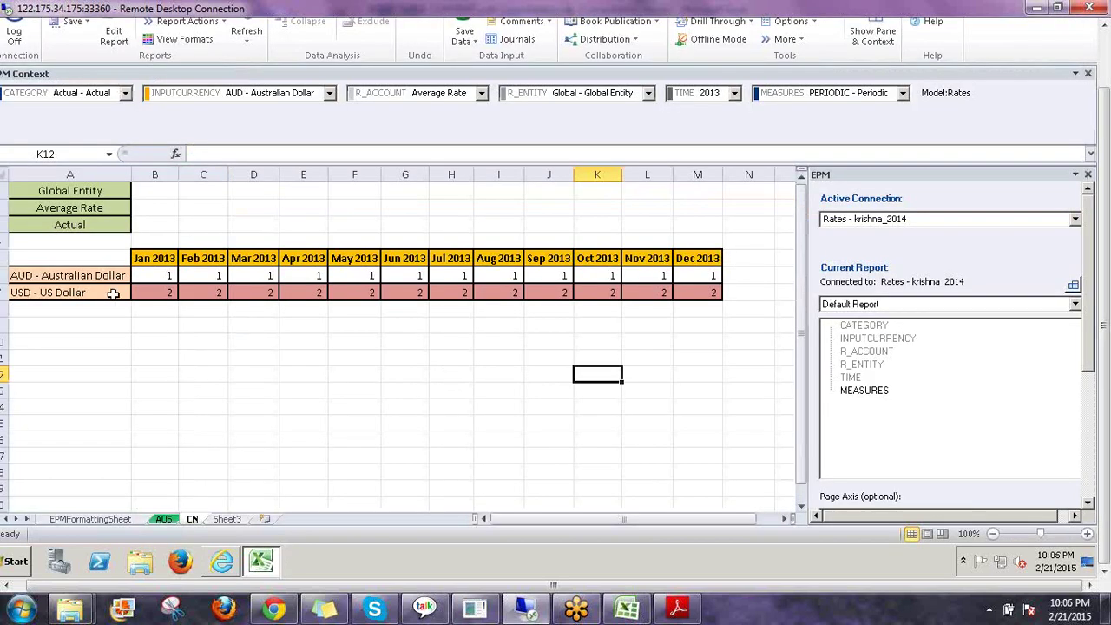
# Step: Check the stored USD average rates cell by cell from Jan 2013 to Jul 2013
pyautogui.click(162, 293)
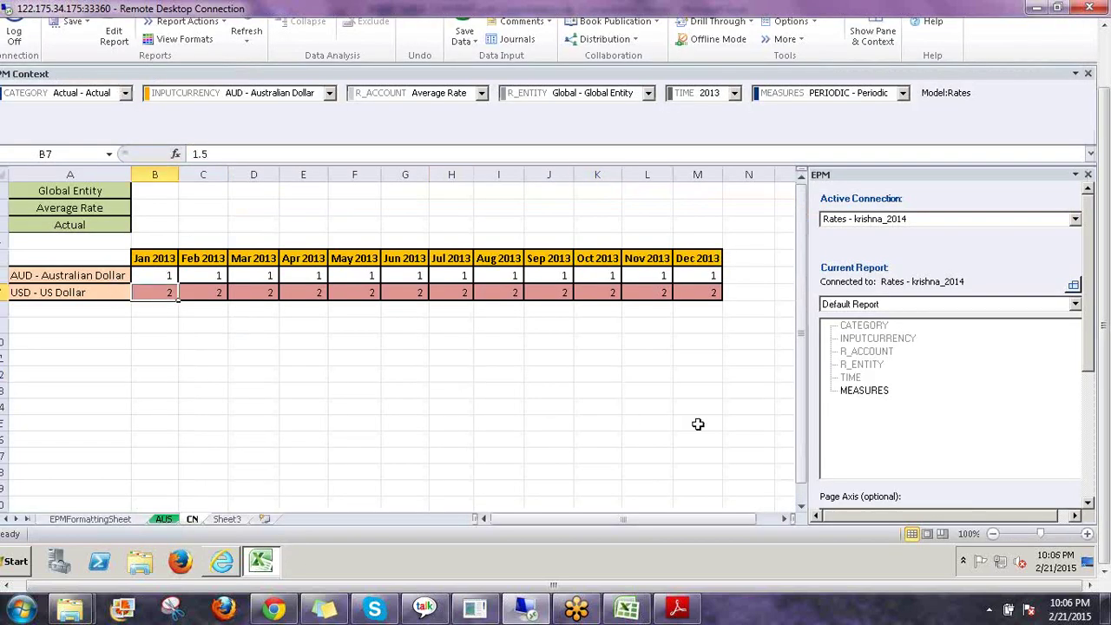
pyautogui.press('Right')
pyautogui.press('Right')
pyautogui.press('Right')
pyautogui.press('Right')
pyautogui.press('Right')
pyautogui.press('Right')
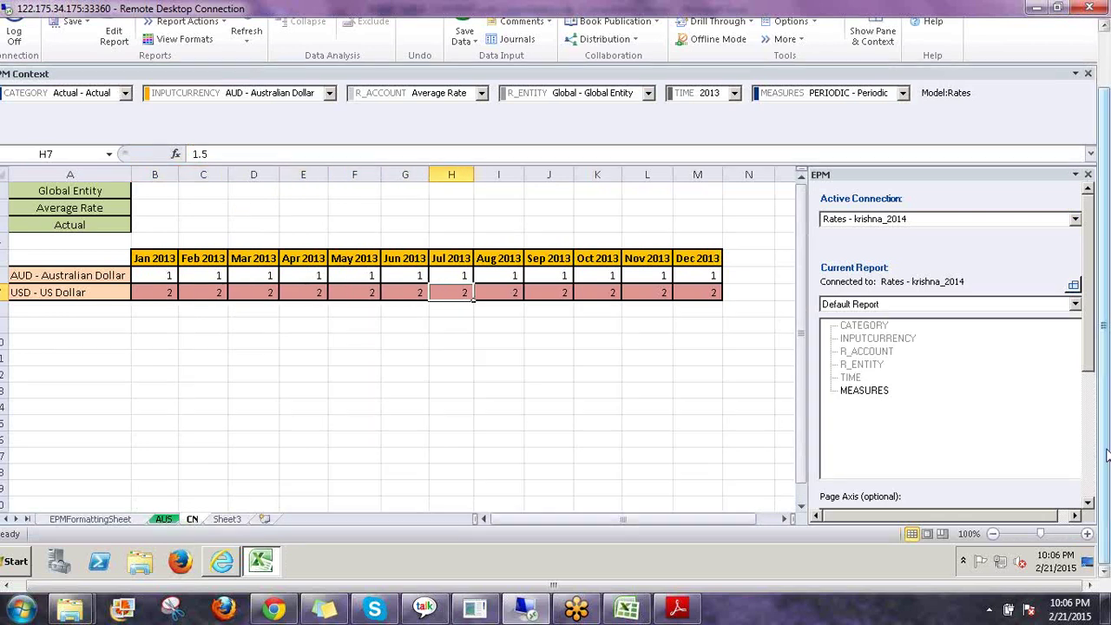
# Step: Format the USD average rates for Jan 2013 to Dec 2013 with the comma style to show two decimals
pyautogui.moveTo(1107, 460); pyautogui.dragTo(1108, 371)
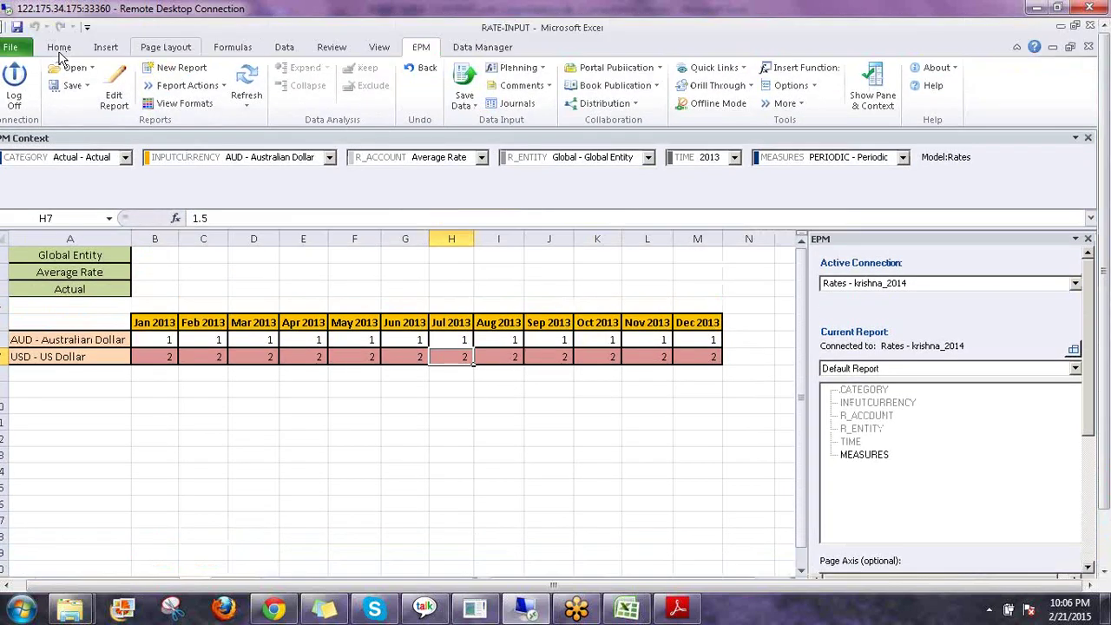
pyautogui.scroll(7, 246, 122)
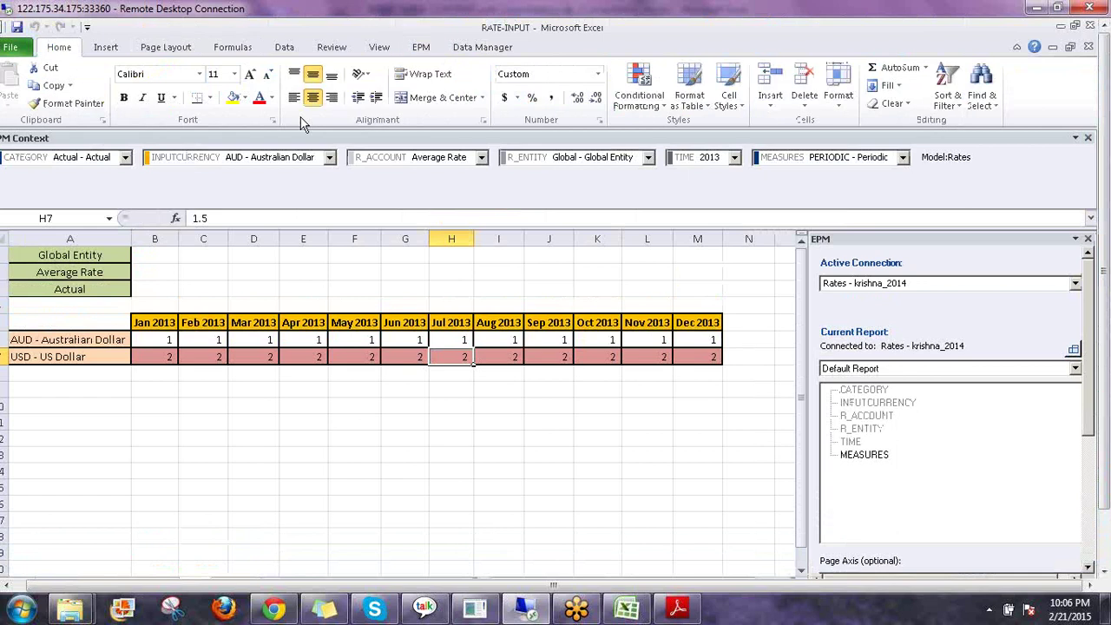
pyautogui.click(550, 99)
pyautogui.moveTo(165, 355); pyautogui.dragTo(734, 359)
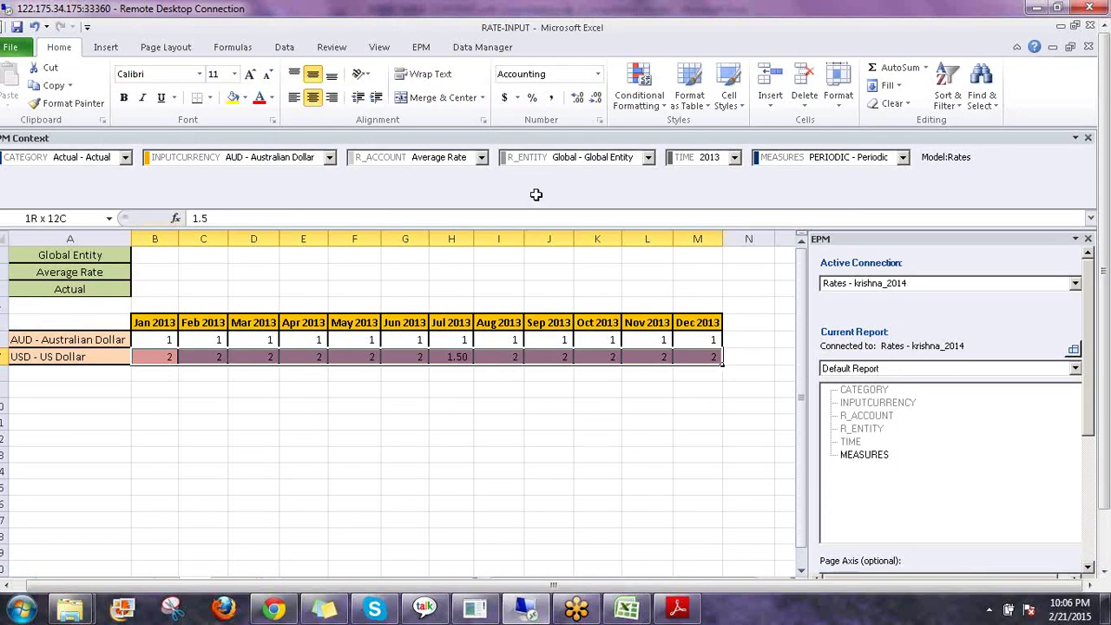
pyautogui.click(550, 99)
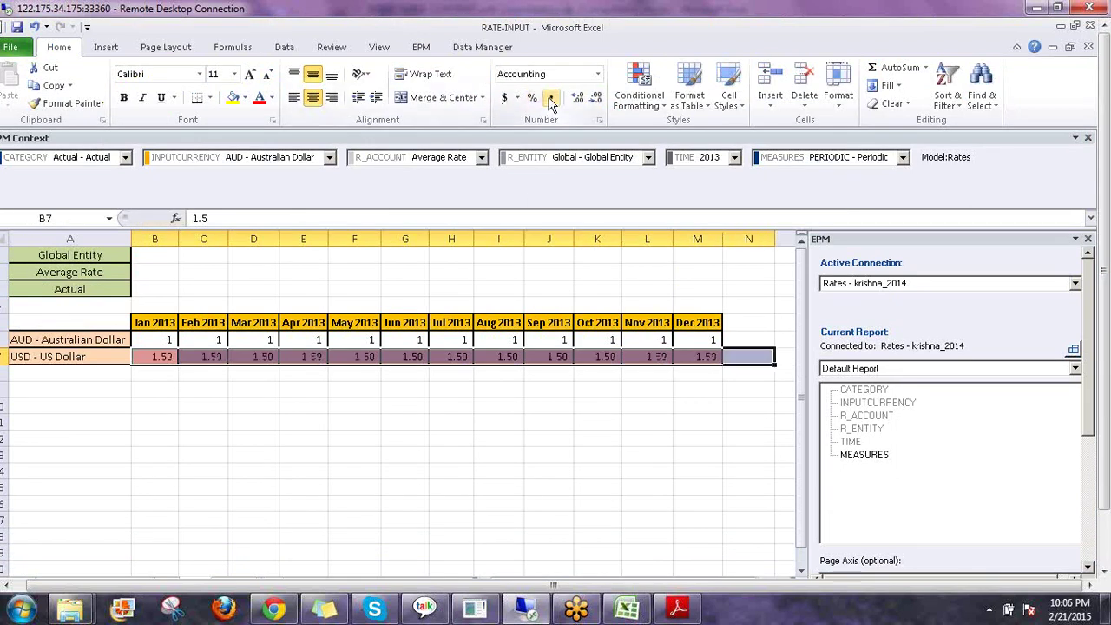
pyautogui.click(450, 388)
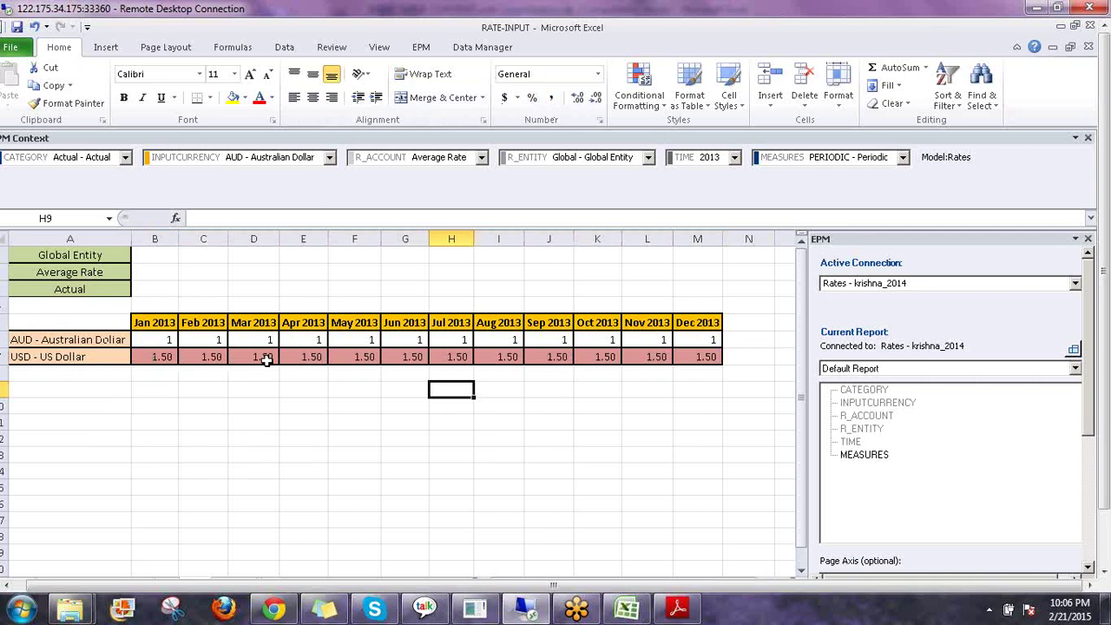
pyautogui.click(300, 444)
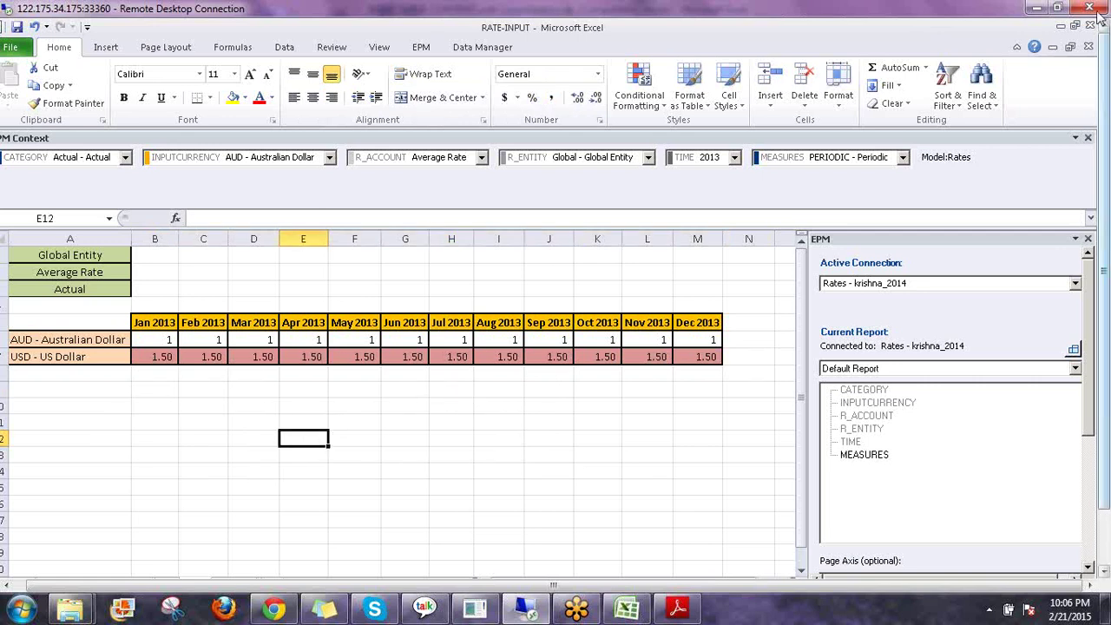
# Step: Close RATE-INPUT.xlsx without saving the workbook changes and log off from the Rates connection
pyautogui.click(1089, 49)
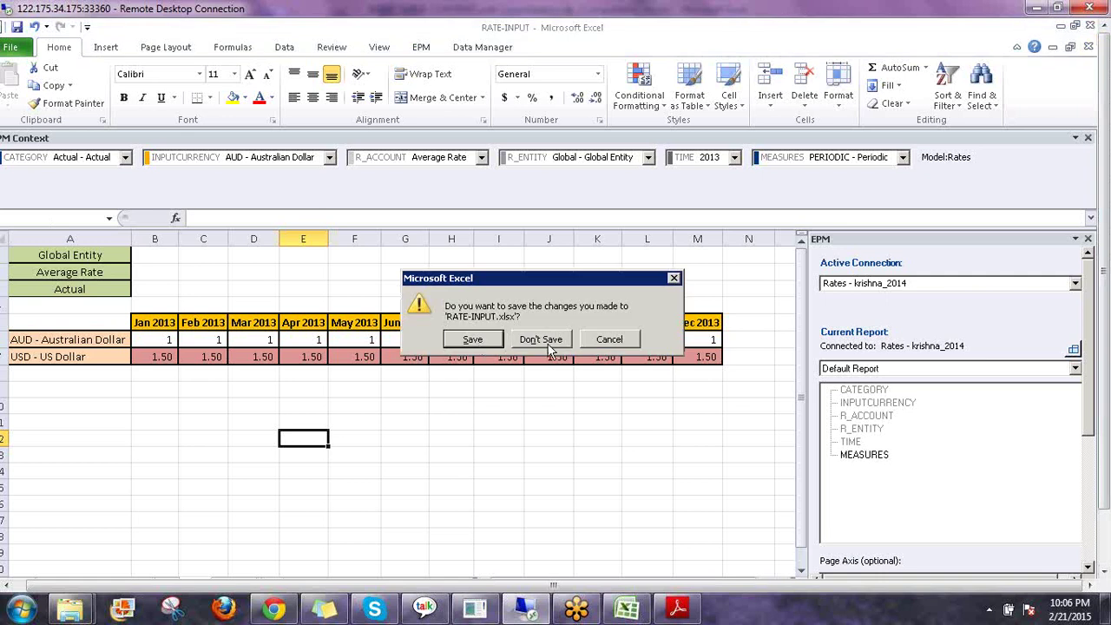
pyautogui.click(548, 344)
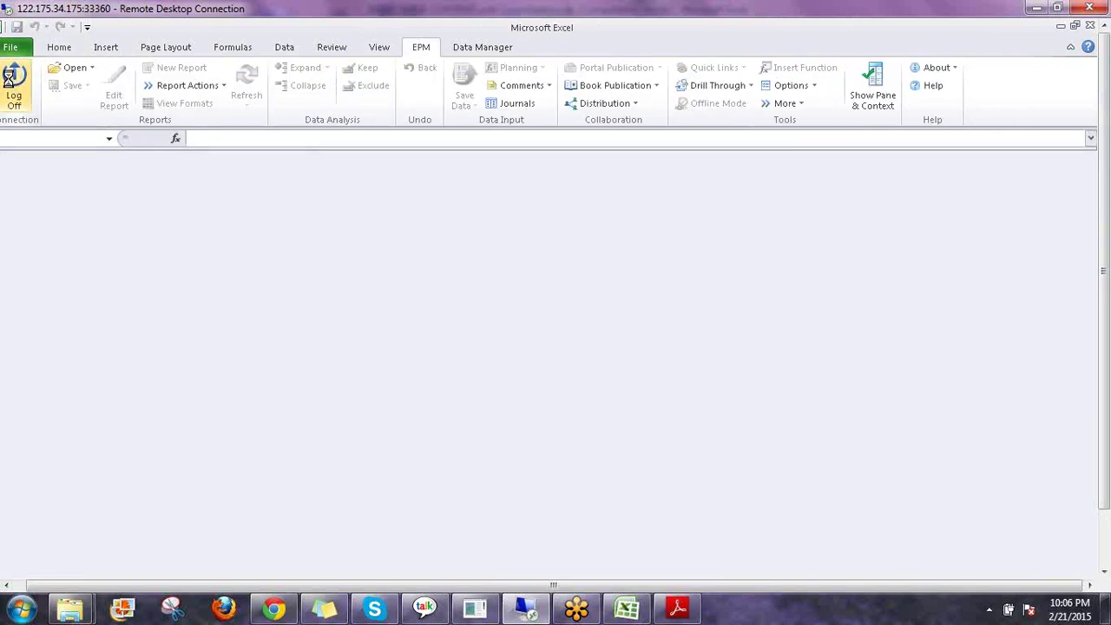
pyautogui.click(14, 87)
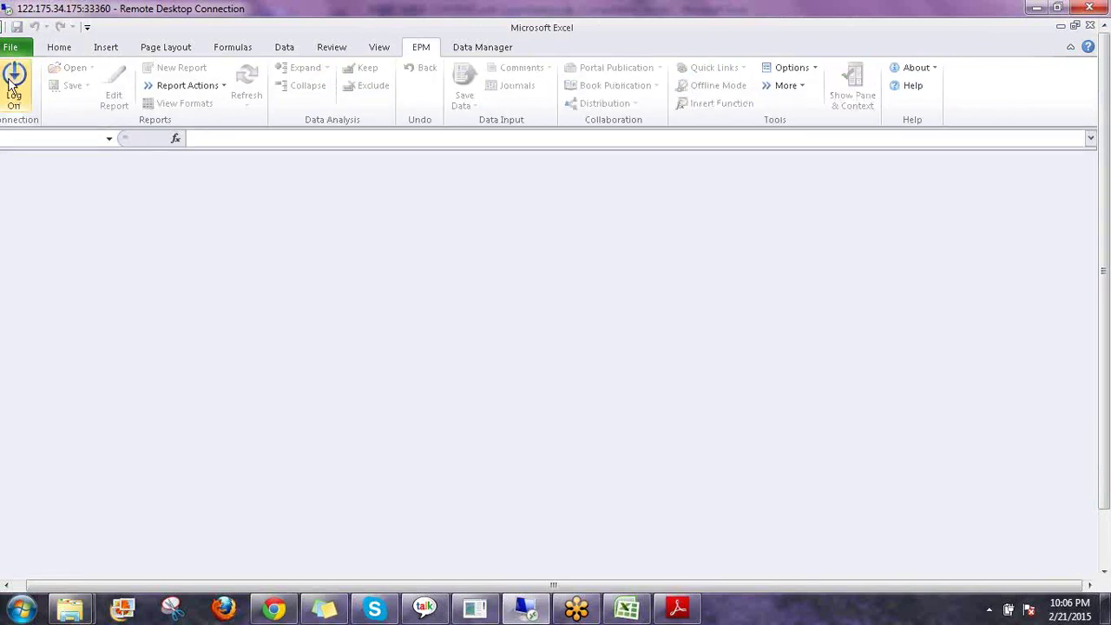
# Step: Log on through the Consolidation connection without the -1 suffix, entering the account password
pyautogui.click(10, 83)
pyautogui.click(704, 316)
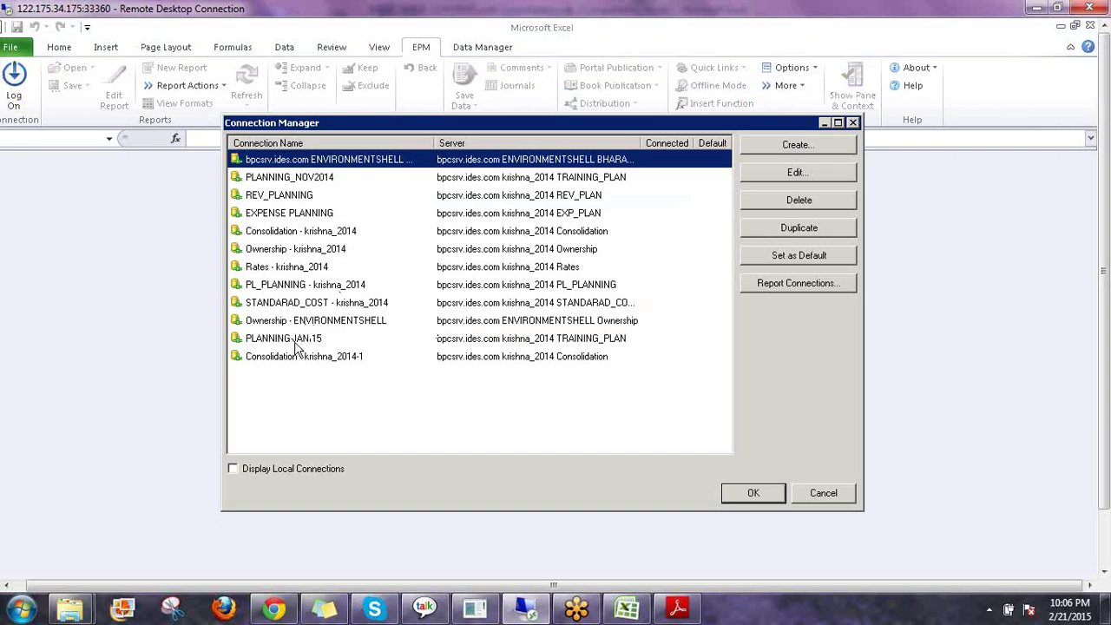
pyautogui.click(273, 233)
pyautogui.click(754, 493)
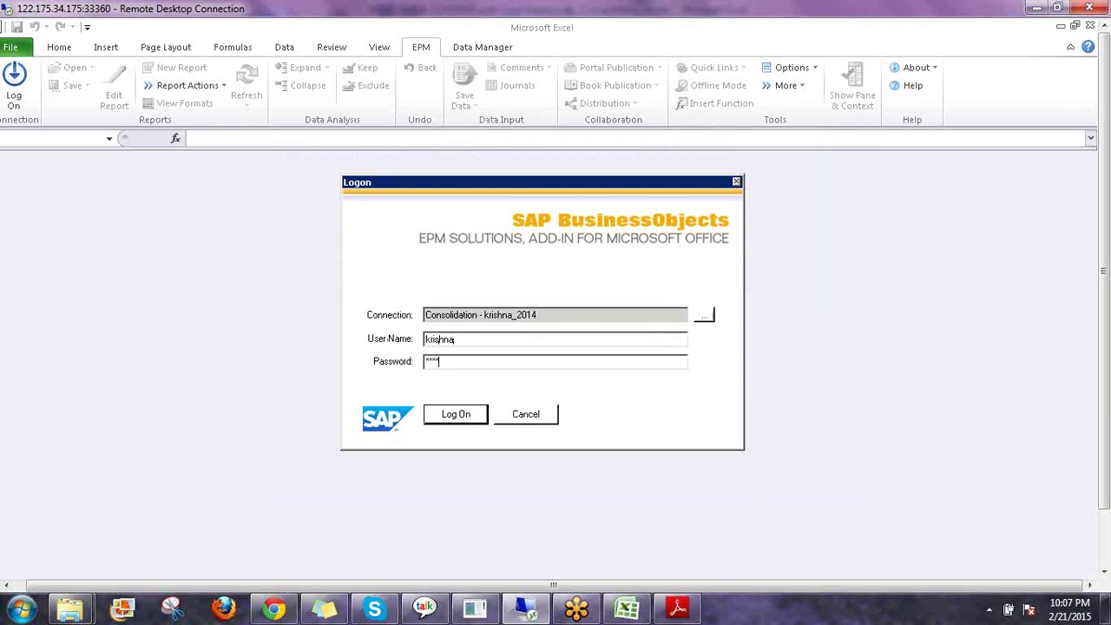
pyautogui.press('Return')
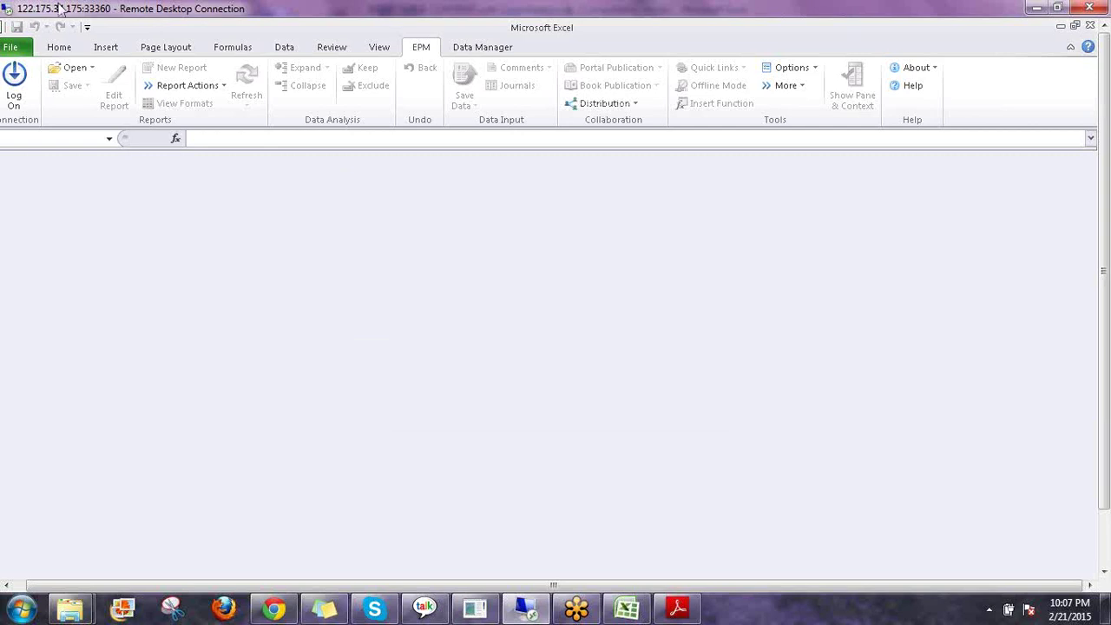
# Step: Change the connection for opening files to the Consolidation model, choosing the entry without the -1 suffix
pyautogui.click(91, 69)
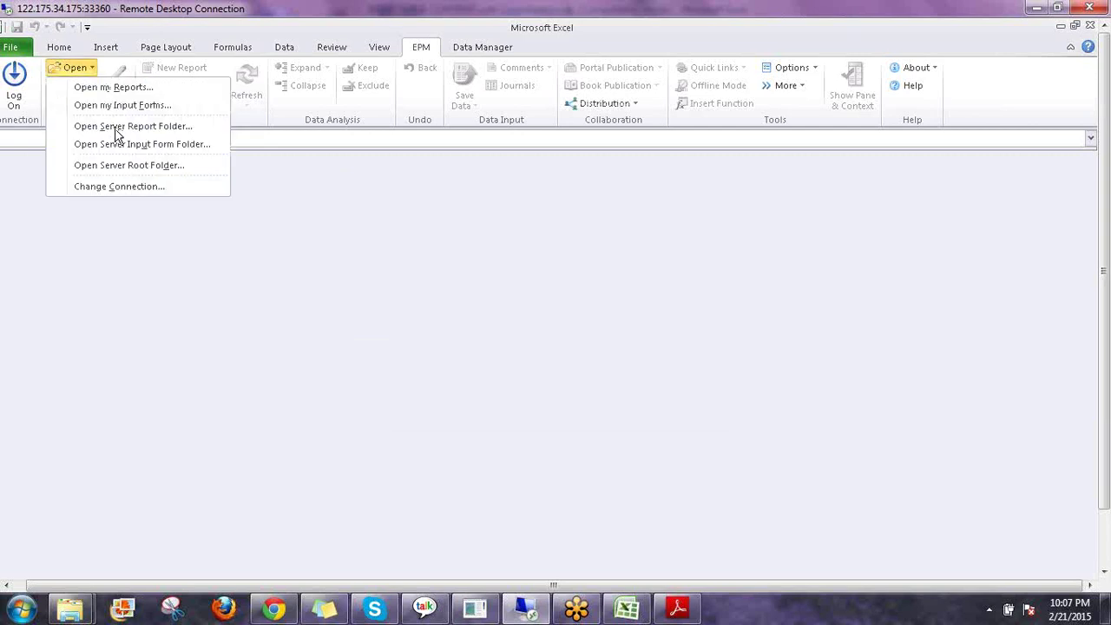
pyautogui.click(117, 186)
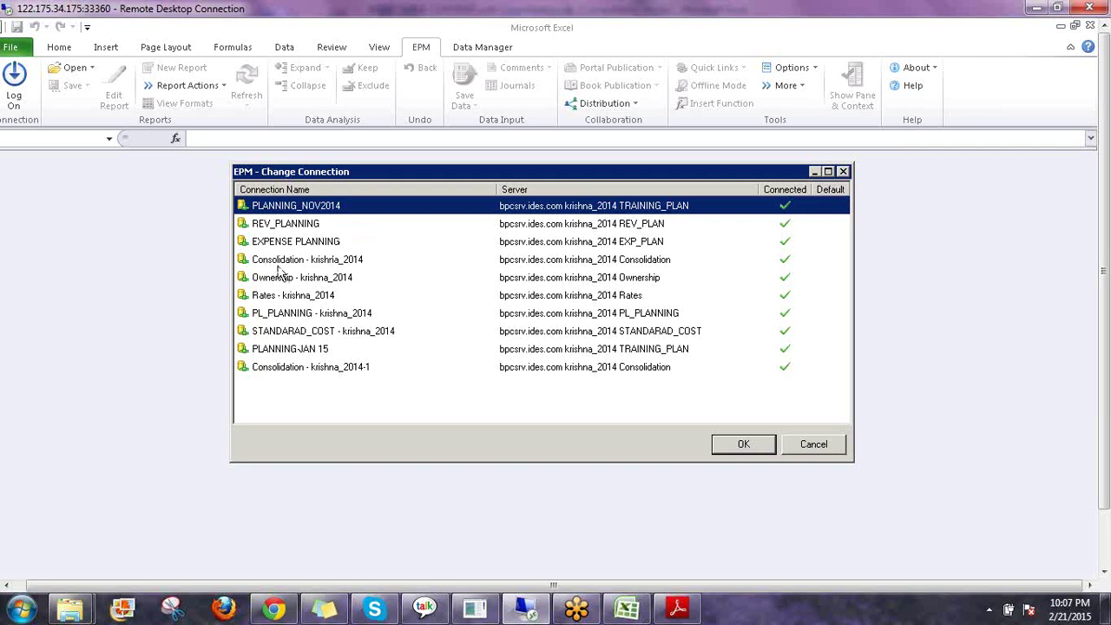
pyautogui.press('Down')
pyautogui.press('Down')
pyautogui.press('Down')
pyautogui.click(741, 445)
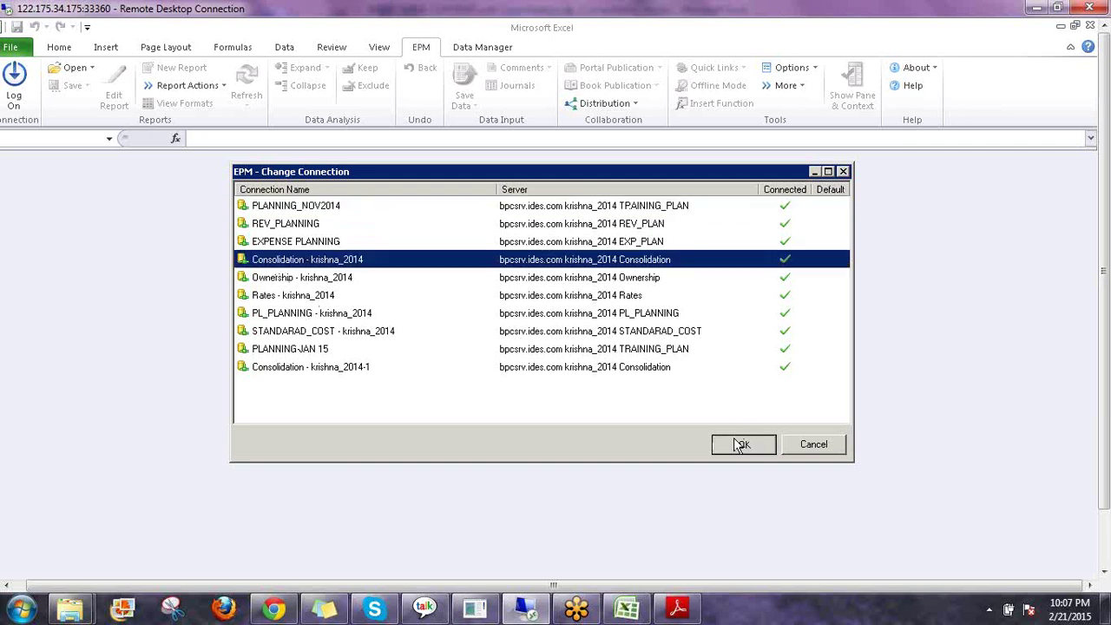
# Step: Open CURRENCY_CONV.xlsx from the INPUT SCHEDULES folder and refresh the report to load Australia's local currency amounts
pyautogui.click(278, 266)
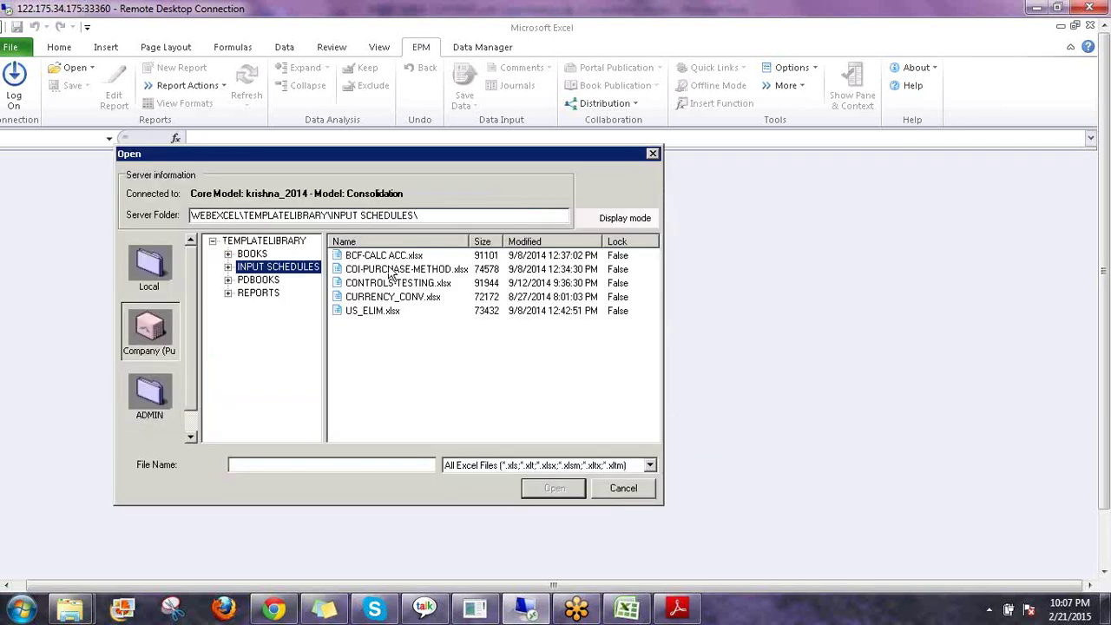
pyautogui.click(393, 297)
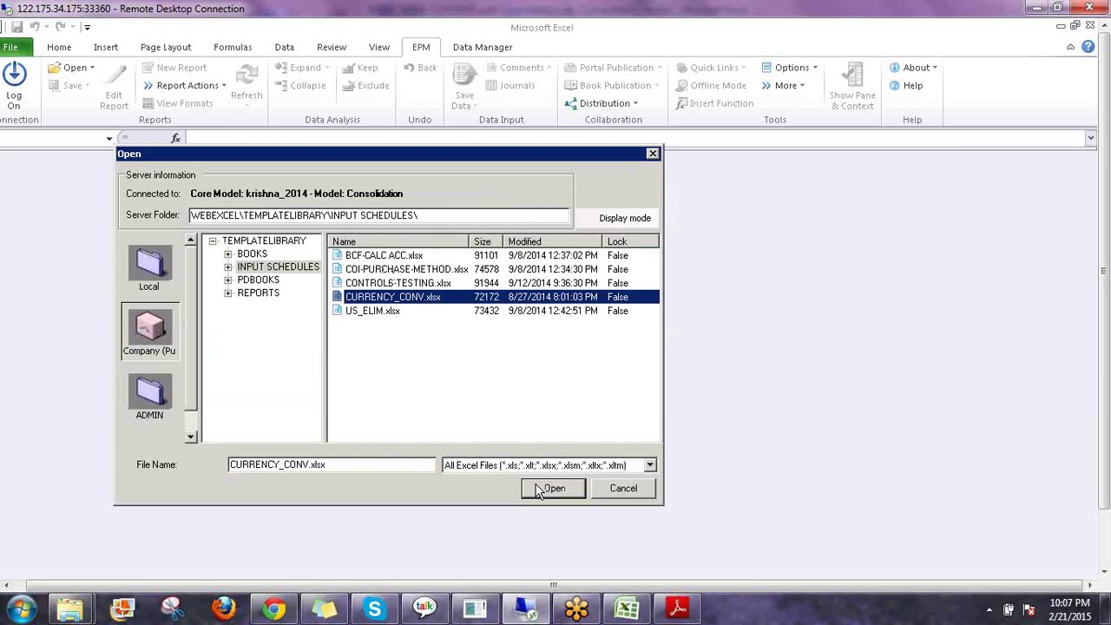
pyautogui.click(552, 488)
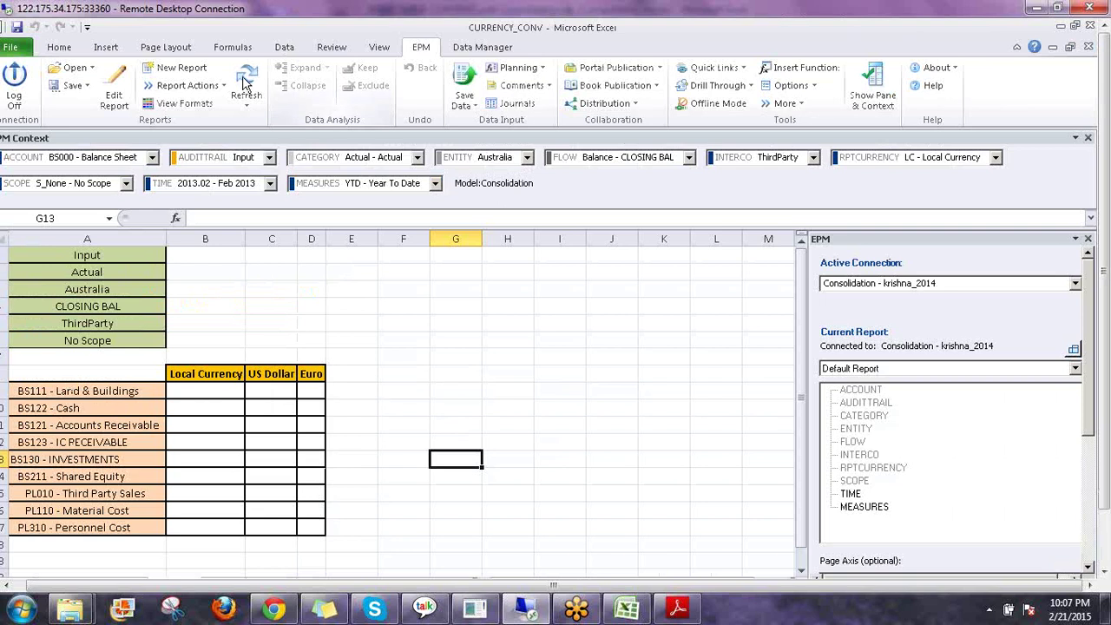
pyautogui.click(246, 84)
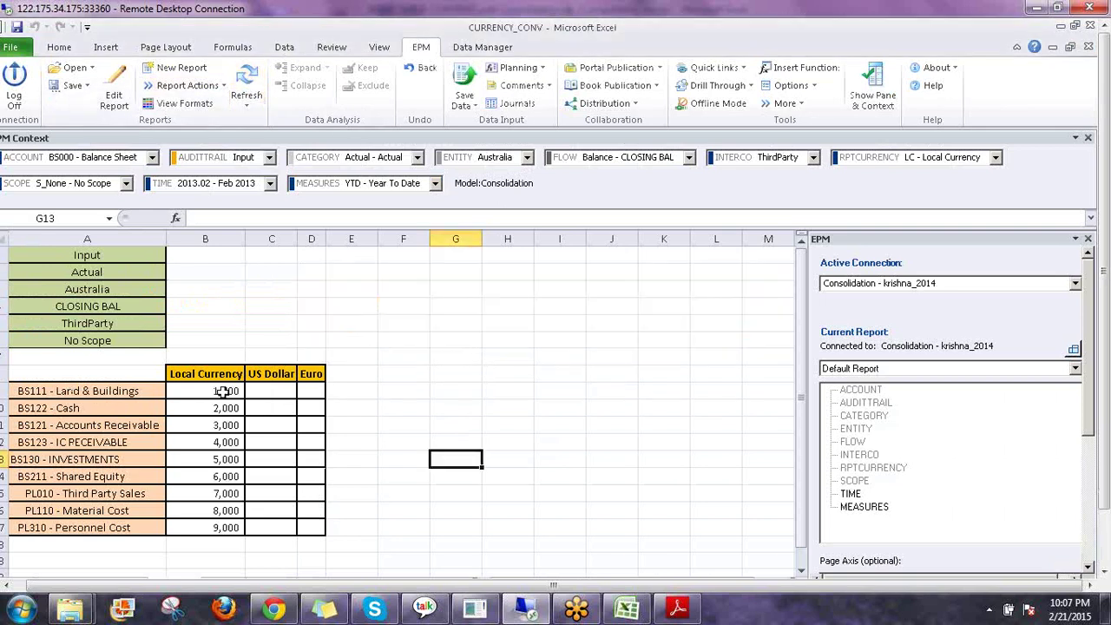
pyautogui.moveTo(223, 391); pyautogui.dragTo(217, 526)
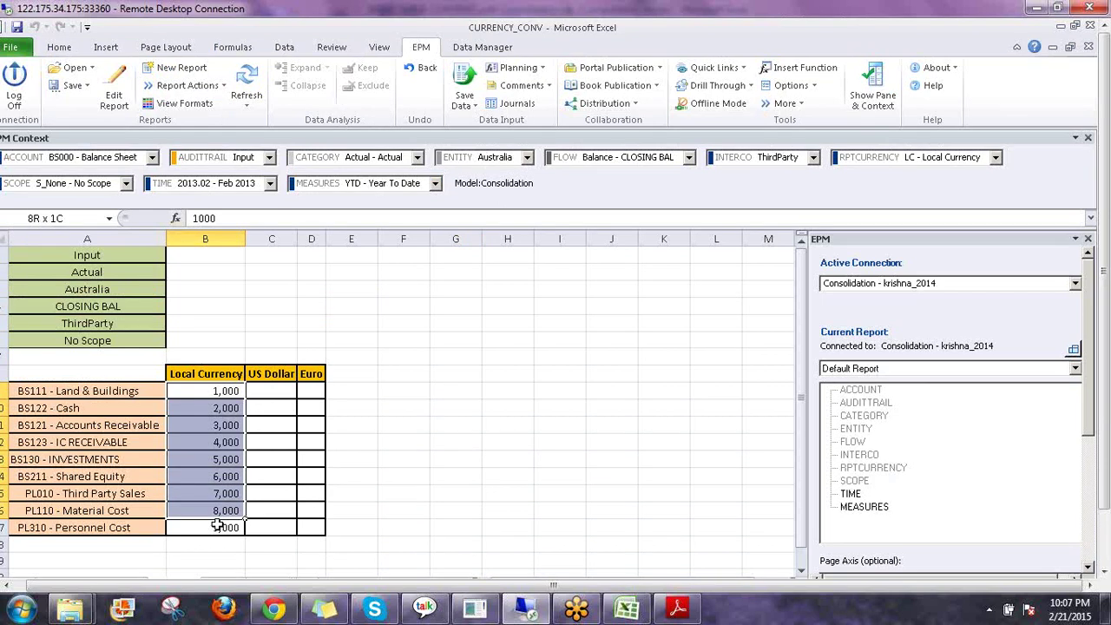
pyautogui.click(499, 356)
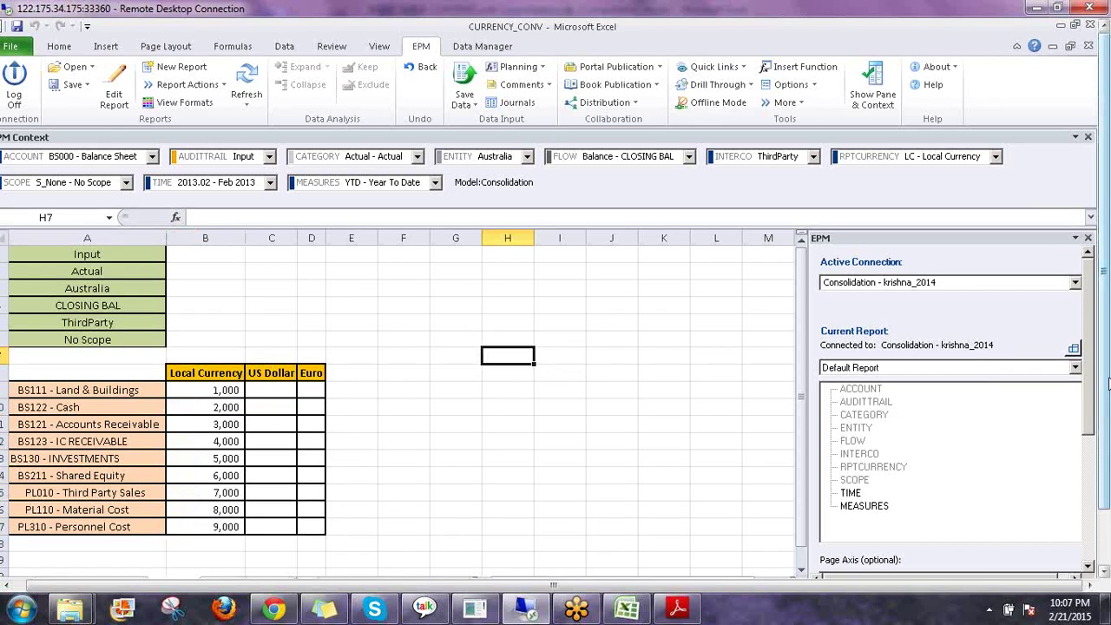
# Step: Start the FX Restatement package from the Financial Process group of the Consolidation model
pyautogui.moveTo(1108, 384)
pyautogui.mouseDown()
pyautogui.moveTo(1108, 423)
pyautogui.moveTo(1108, 382)
pyautogui.mouseUp()
pyautogui.click(482, 35)
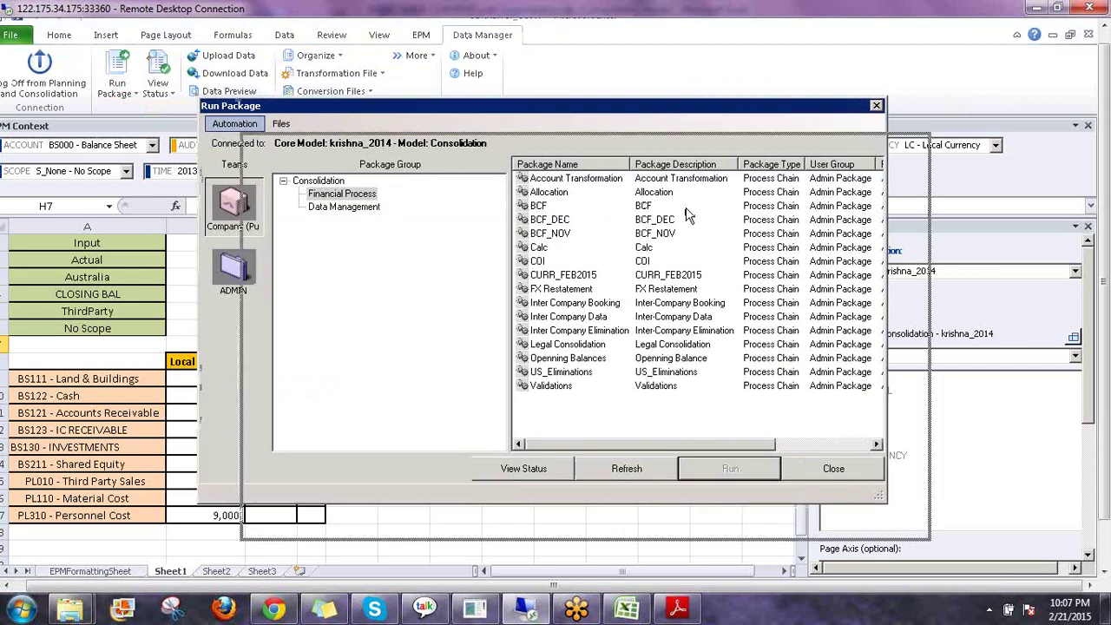
pyautogui.moveTo(690, 233); pyautogui.dragTo(542, 198)
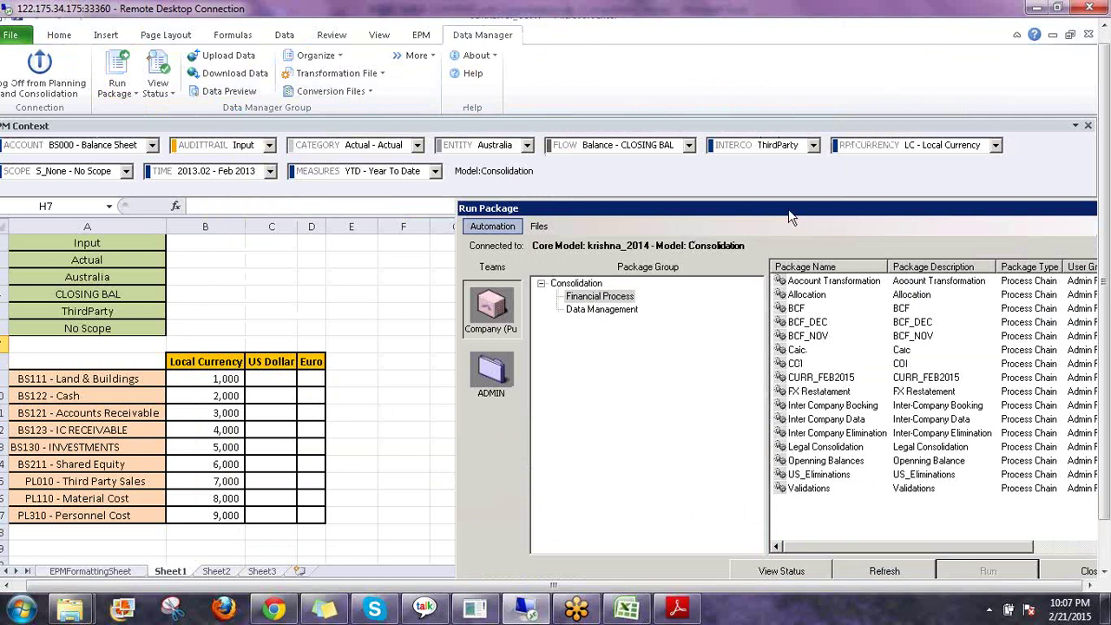
pyautogui.moveTo(685, 147); pyautogui.dragTo(579, 79)
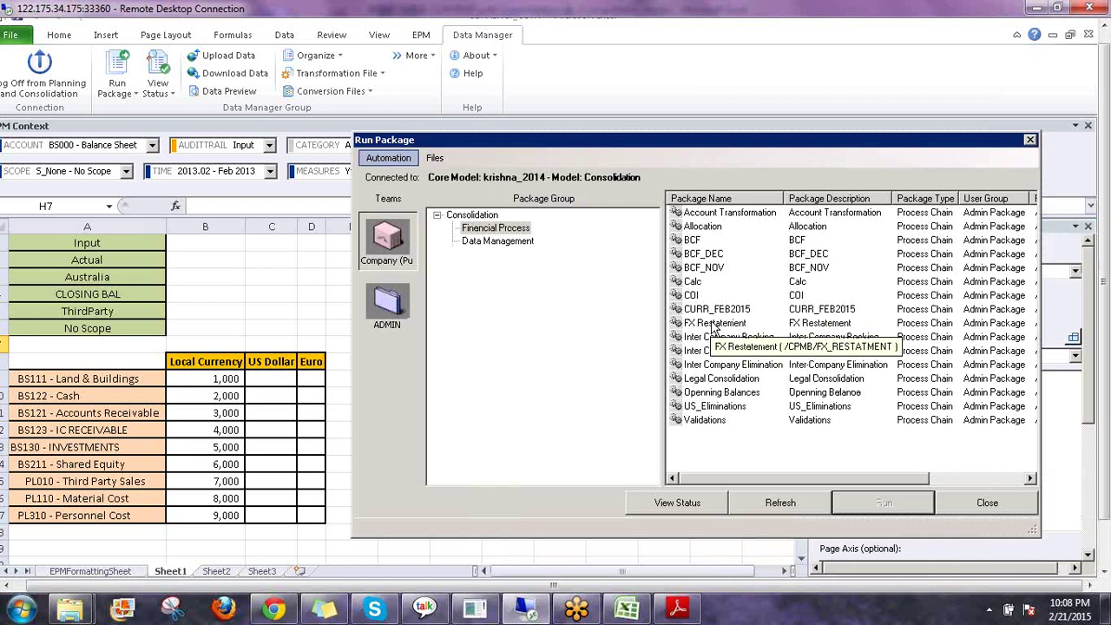
pyautogui.click(714, 324)
pyautogui.click(872, 508)
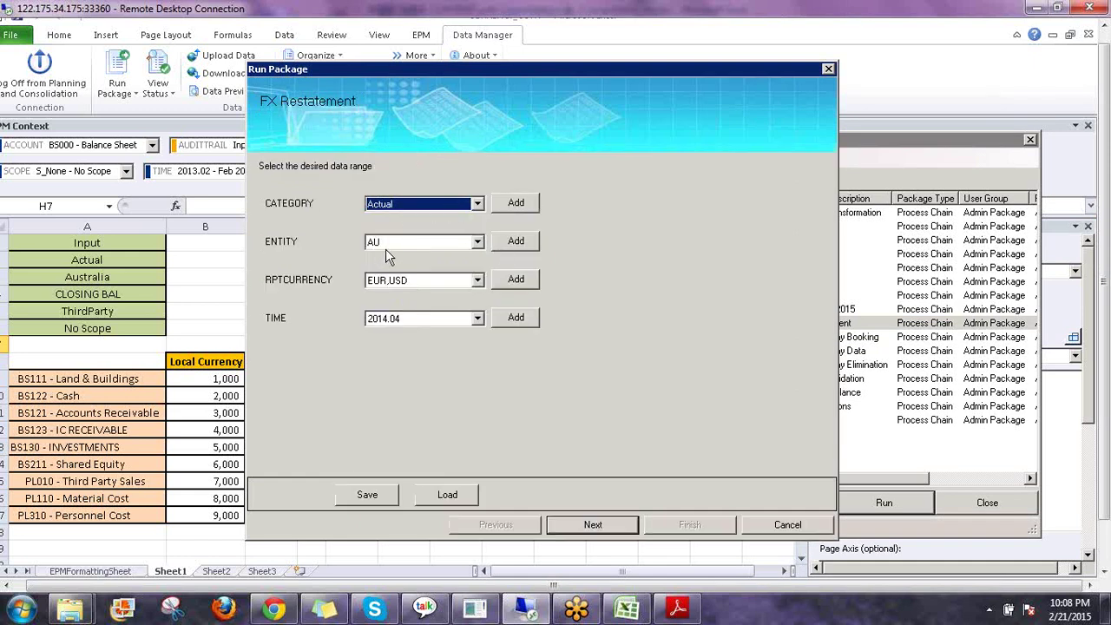
# Step: Remove Euro from the package's reporting currency selection, leaving only US Dollar
pyautogui.click(538, 282)
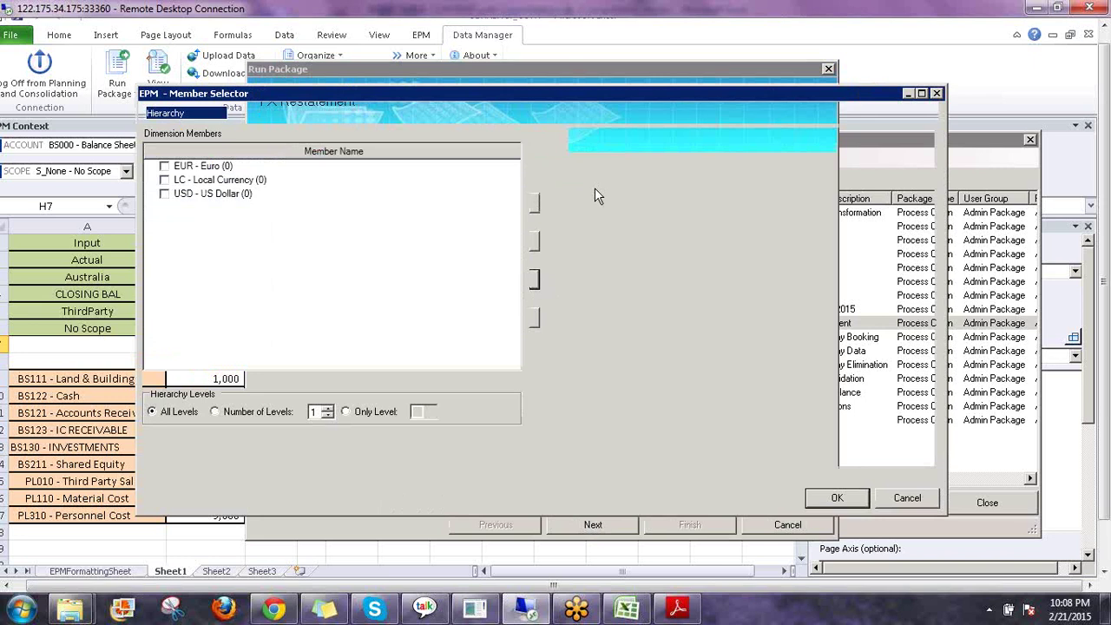
pyautogui.click(599, 156)
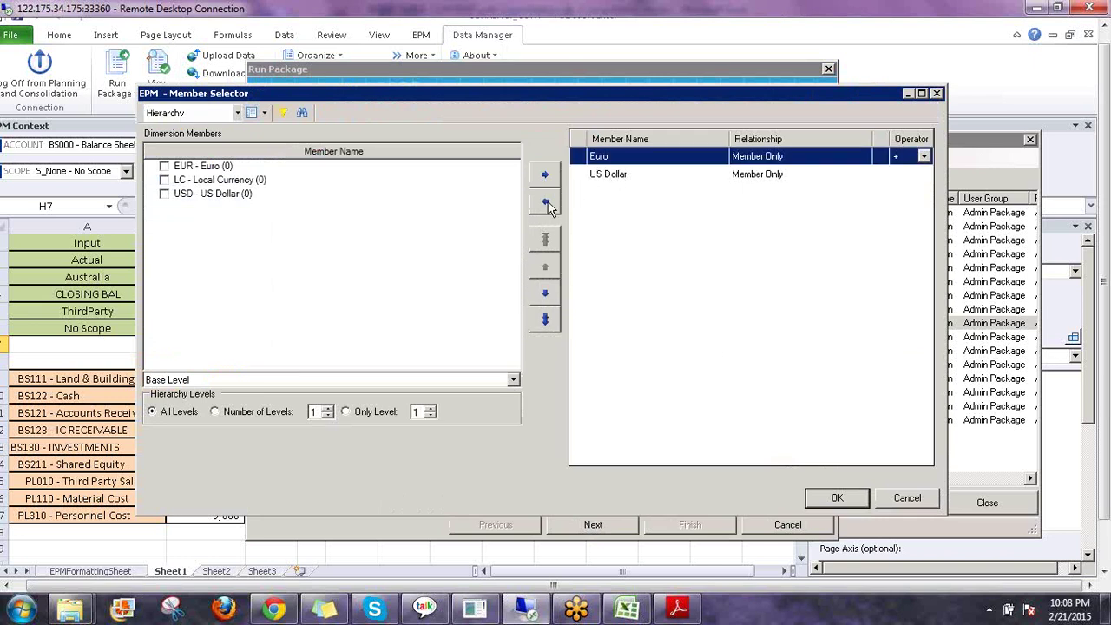
pyautogui.click(546, 201)
pyautogui.click(835, 498)
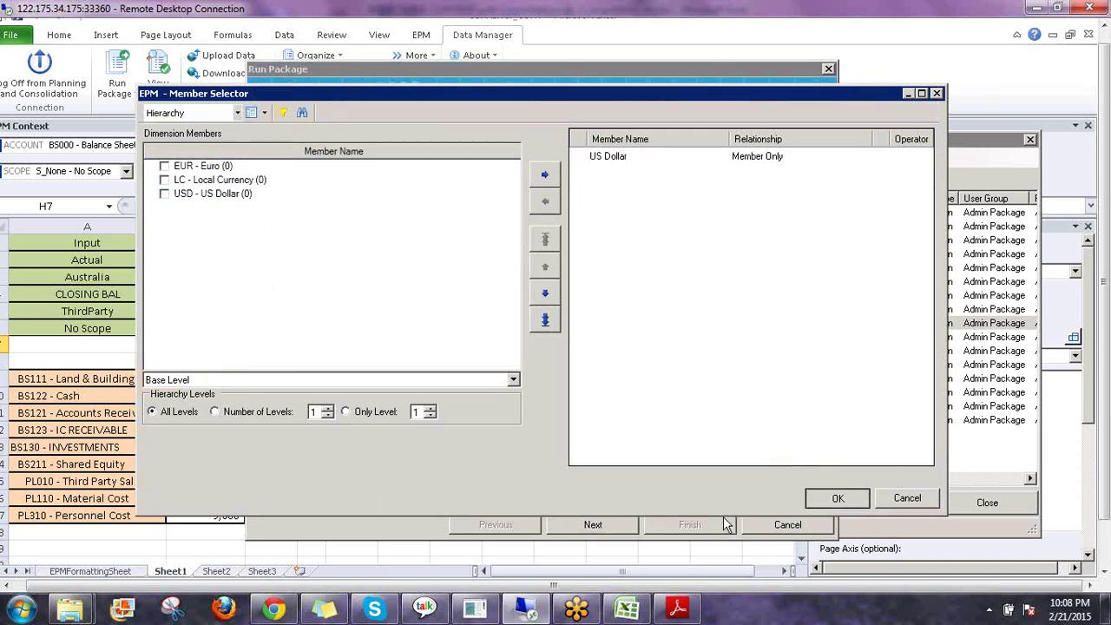
# Step: Replace Apr 2014 with 2013.02 - Feb 2013 in the package's time selection
pyautogui.click(516, 319)
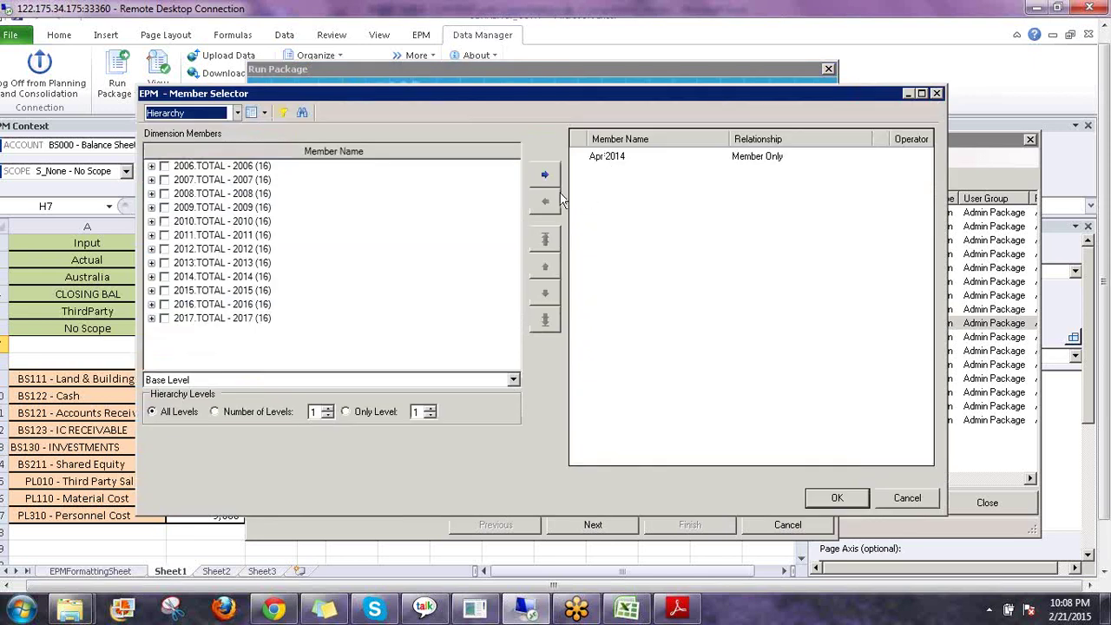
pyautogui.click(607, 160)
pyautogui.click(545, 201)
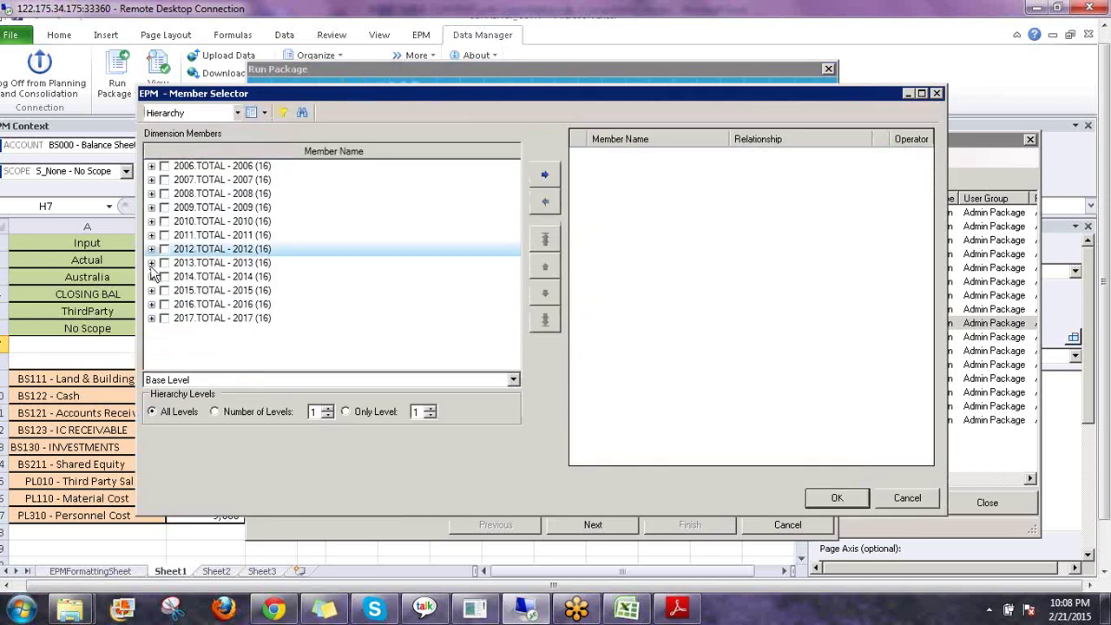
pyautogui.click(152, 262)
pyautogui.click(166, 276)
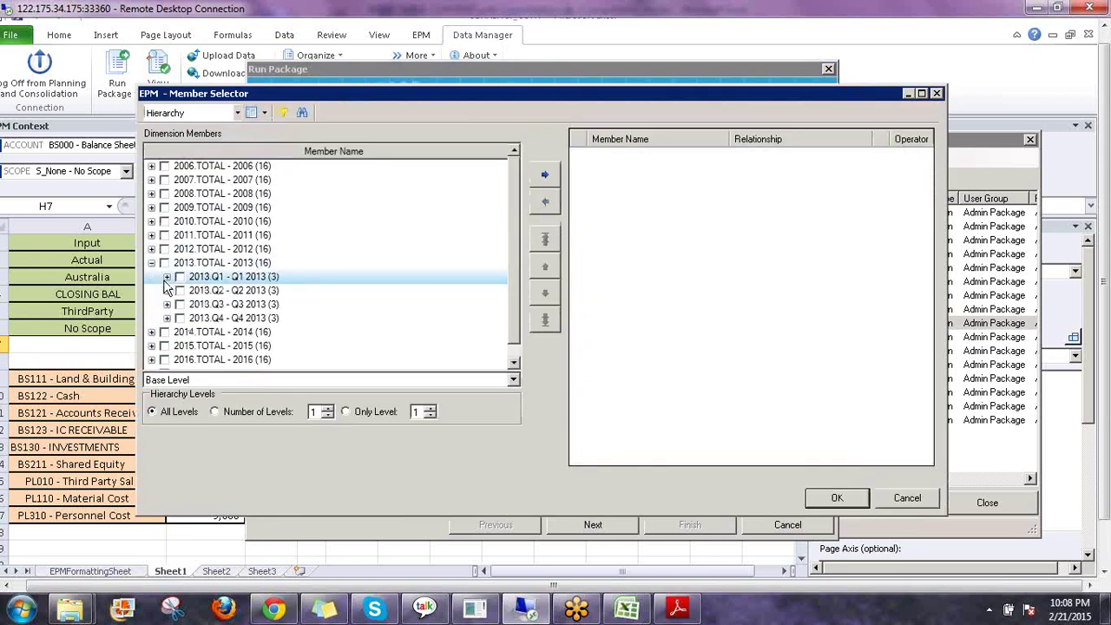
pyautogui.click(189, 293)
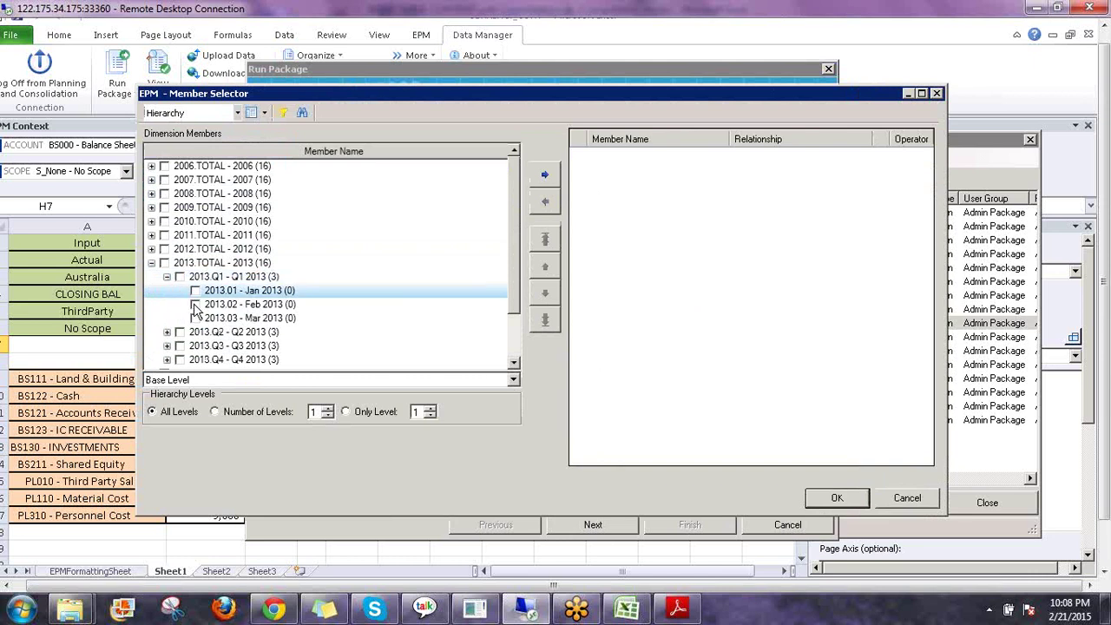
pyautogui.click(194, 305)
pyautogui.click(545, 174)
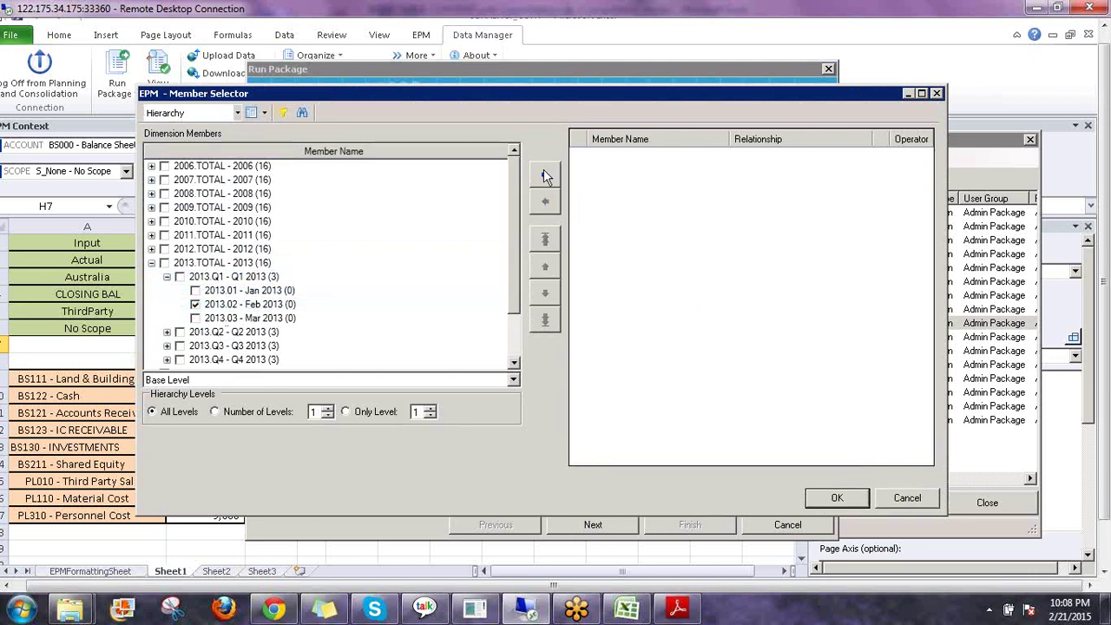
pyautogui.click(849, 498)
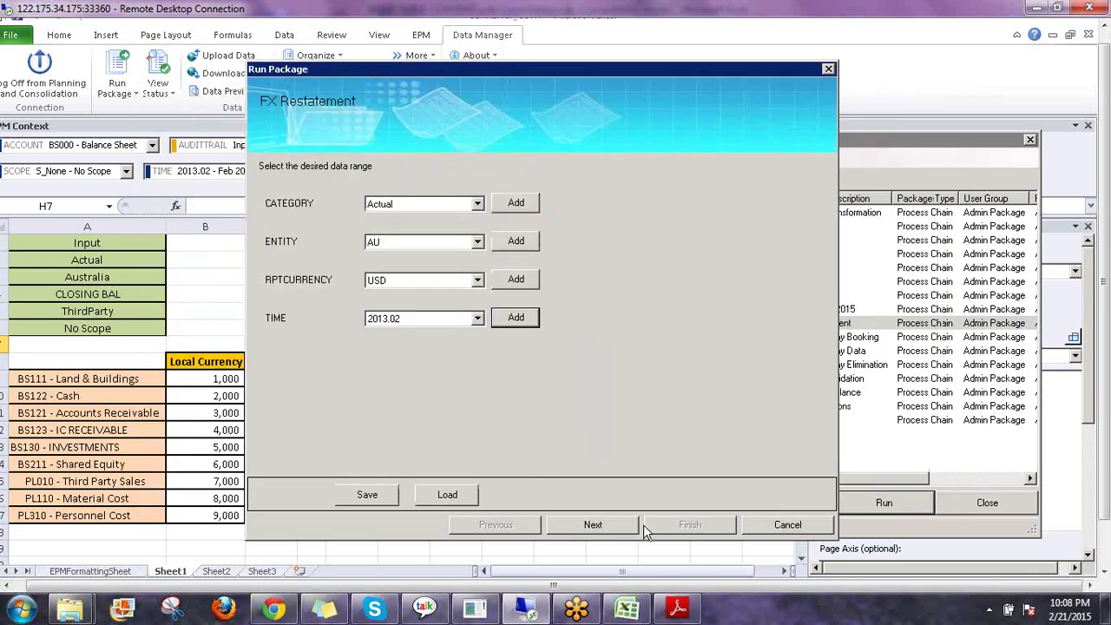
# Step: Run the FX Restatement package immediately, without scheduling it, and acknowledge the run request
pyautogui.click(622, 527)
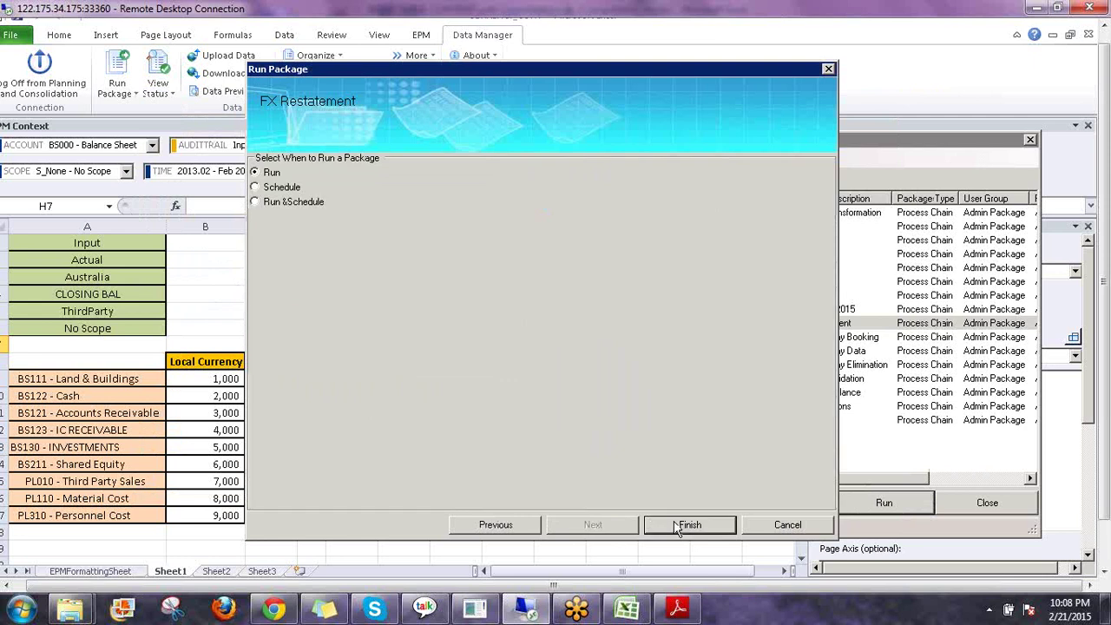
pyautogui.click(728, 525)
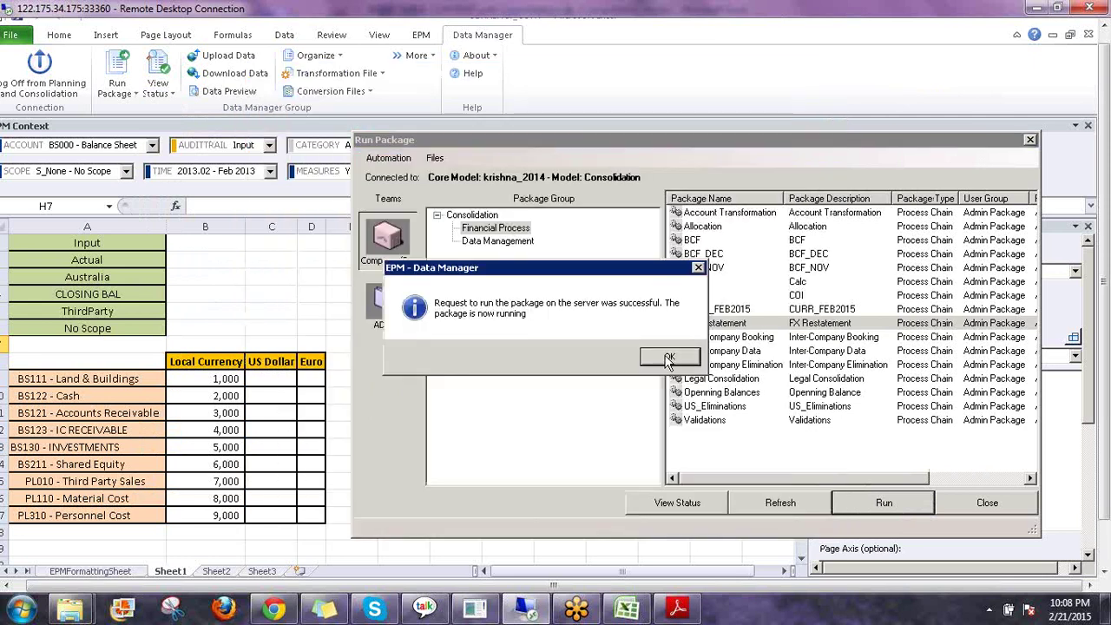
pyautogui.press('Return')
# Step: Open the package status list, look for the FX Restatement run, and refresh the statuses
pyautogui.click(765, 503)
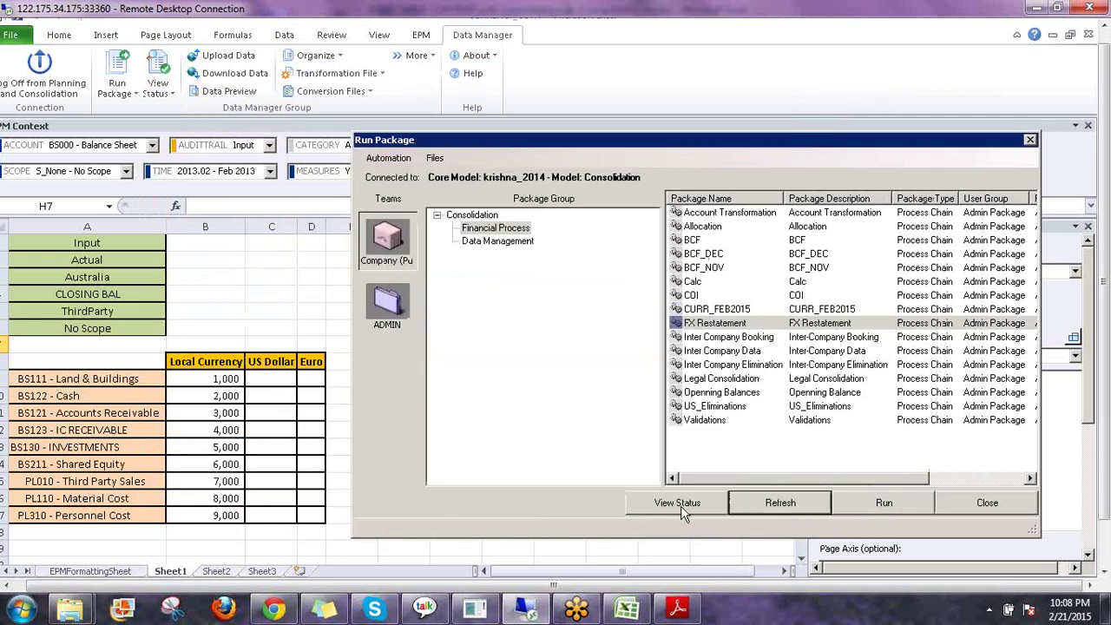
pyautogui.click(683, 503)
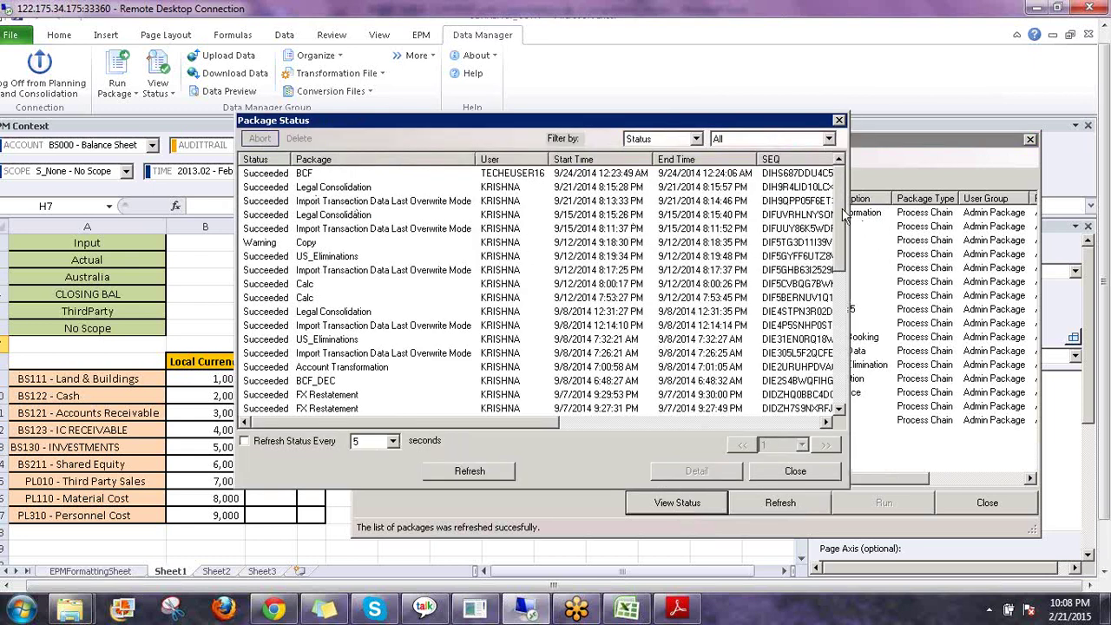
pyautogui.scroll(-7, 840, 417)
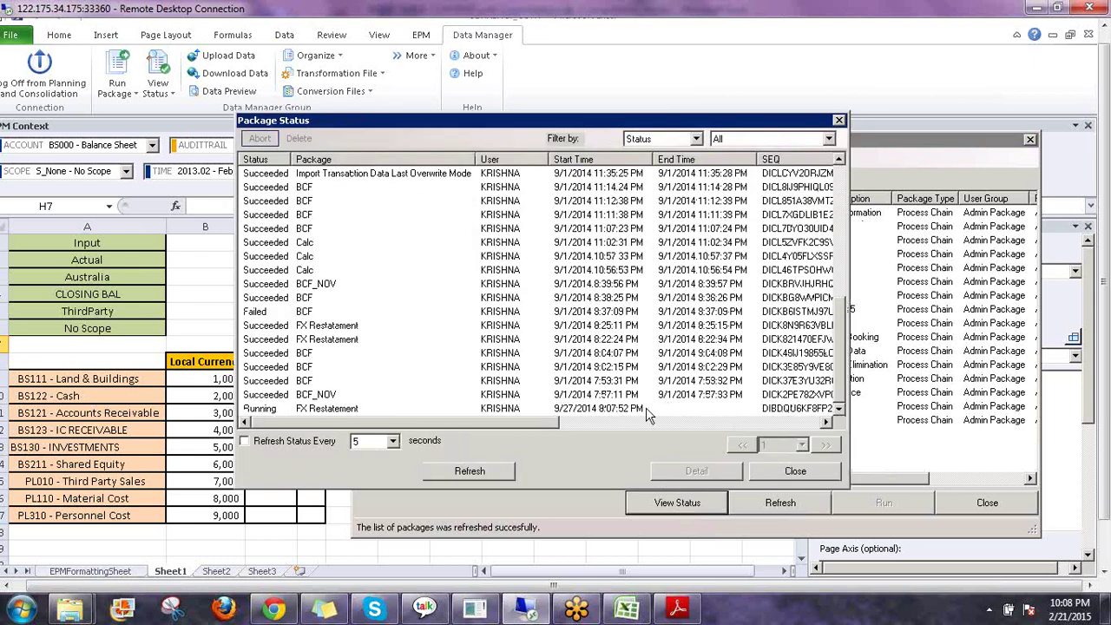
pyautogui.click(350, 412)
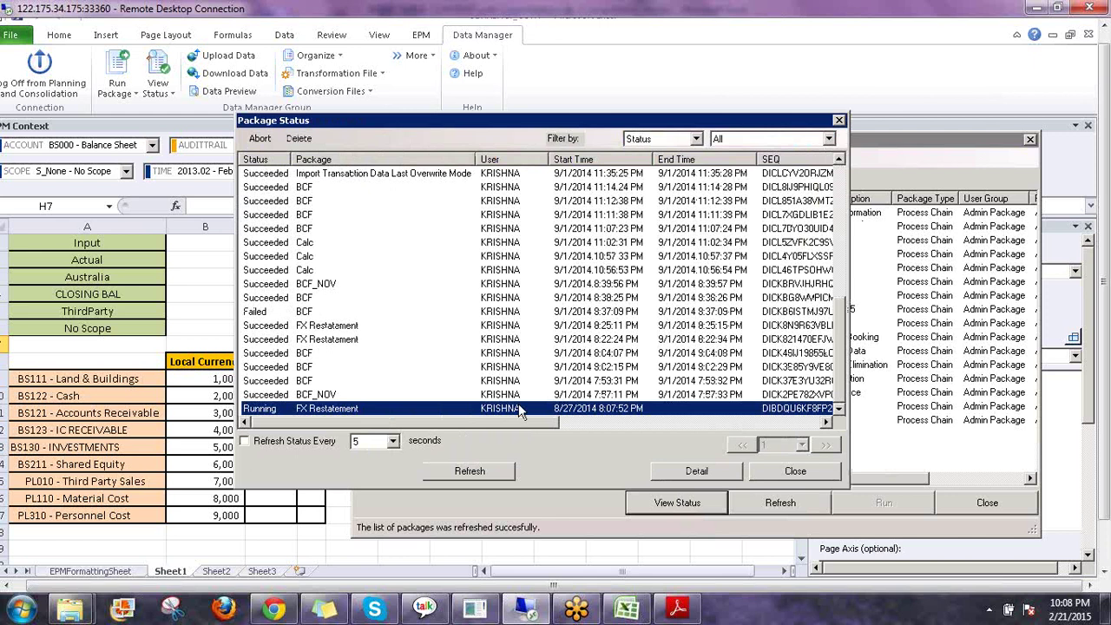
pyautogui.click(460, 473)
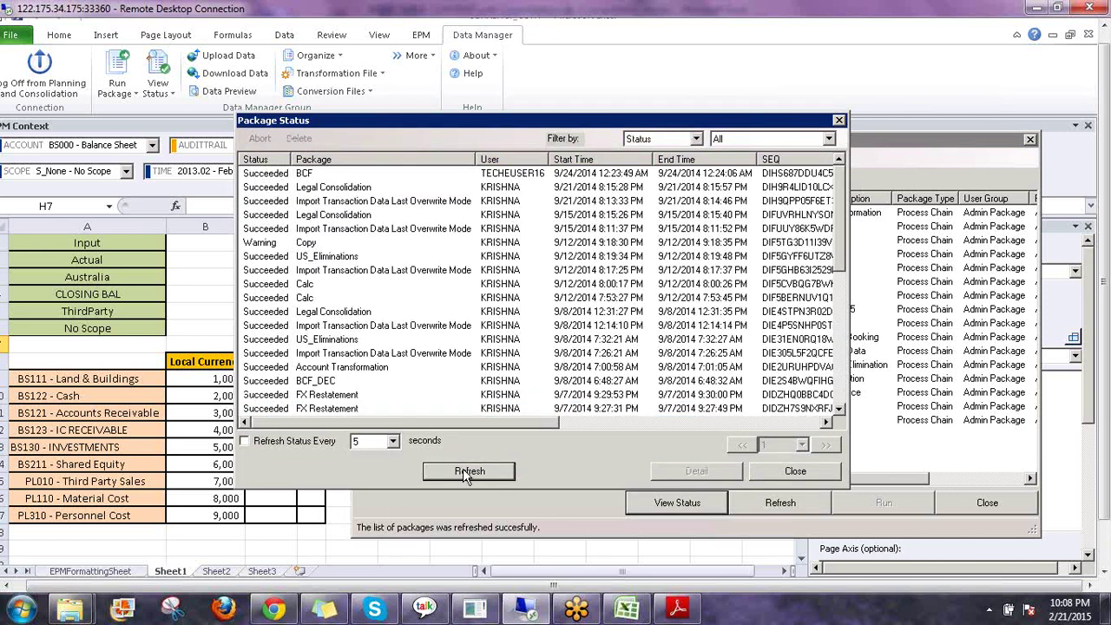
# Step: Examine the detail log of the FX Restatement run started 9/7/2014 9:27:31 PM, then close the status and package windows
pyautogui.click(262, 414)
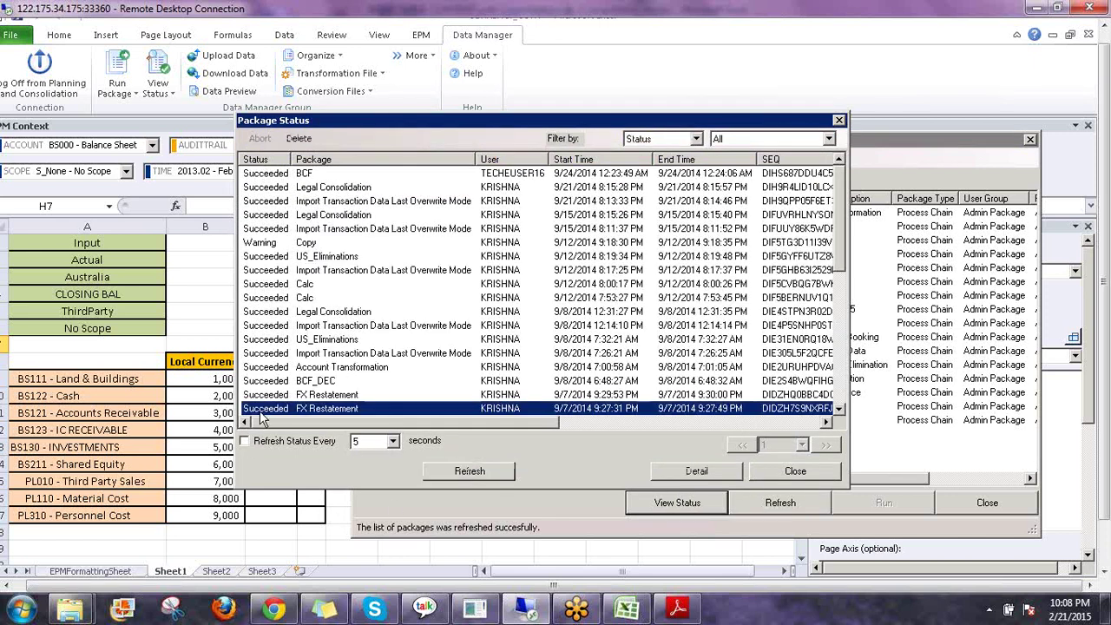
pyautogui.doubleClick(262, 414)
pyautogui.click(347, 185)
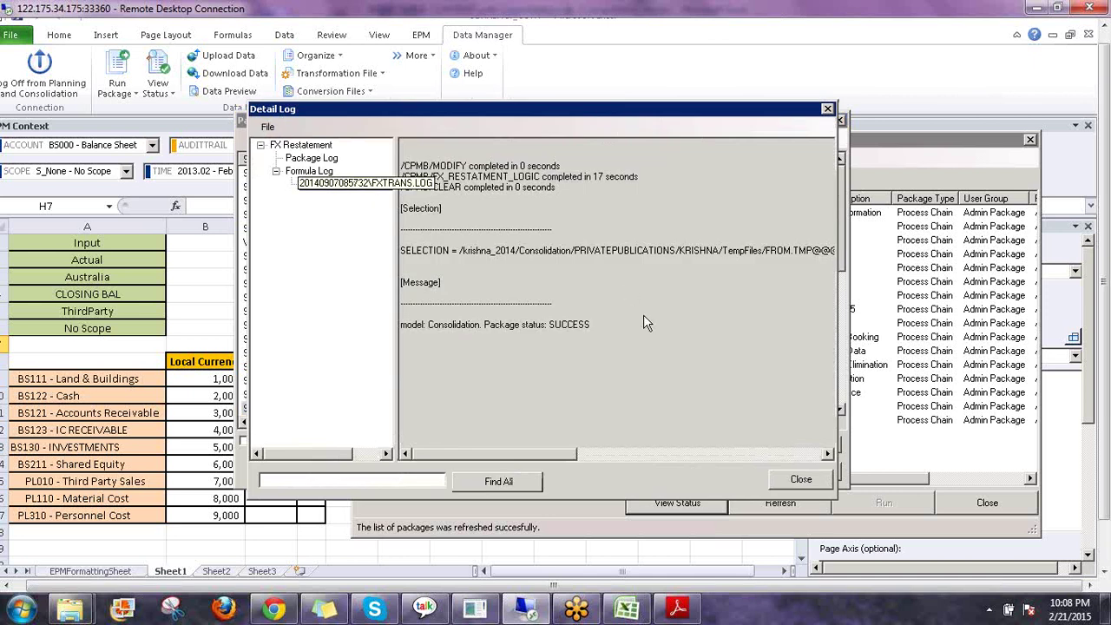
pyautogui.click(801, 479)
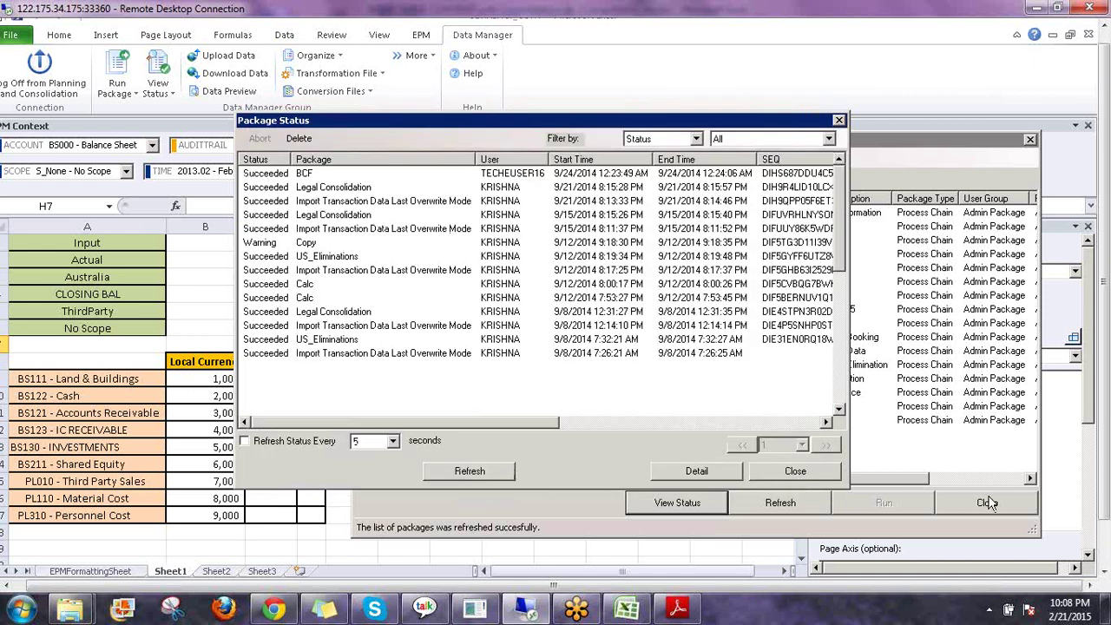
pyautogui.click(988, 502)
pyautogui.click(985, 504)
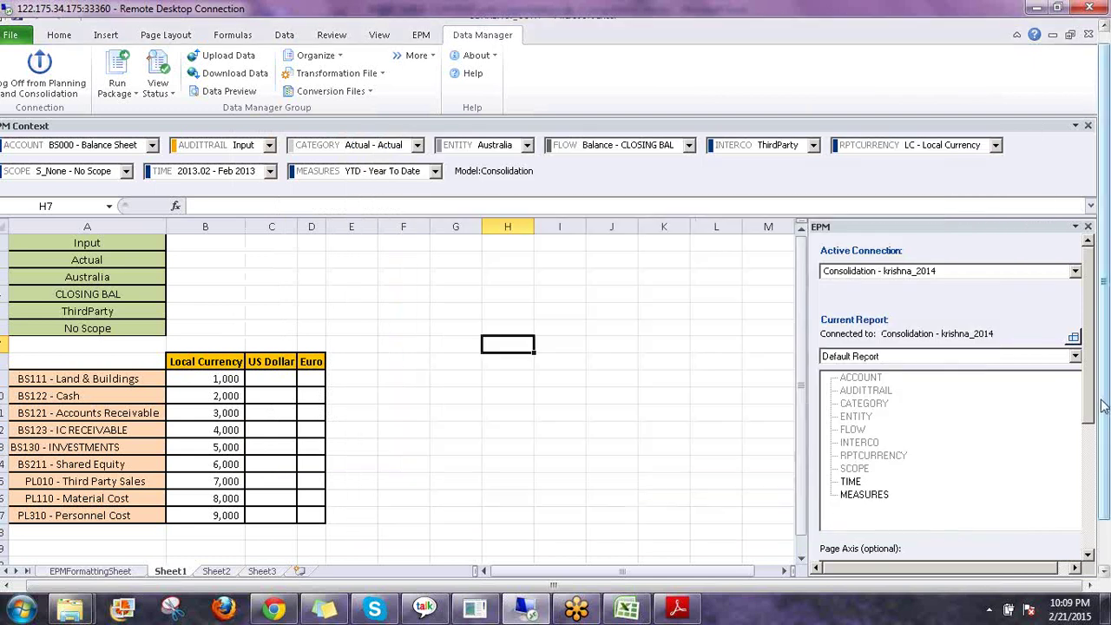
# Step: Review the reporting currency members available in the FX Restatement package, then cancel without running it
pyautogui.moveTo(1104, 404)
pyautogui.mouseDown()
pyautogui.moveTo(1108, 460)
pyautogui.moveTo(1108, 399)
pyautogui.mouseUp()
pyautogui.click(118, 102)
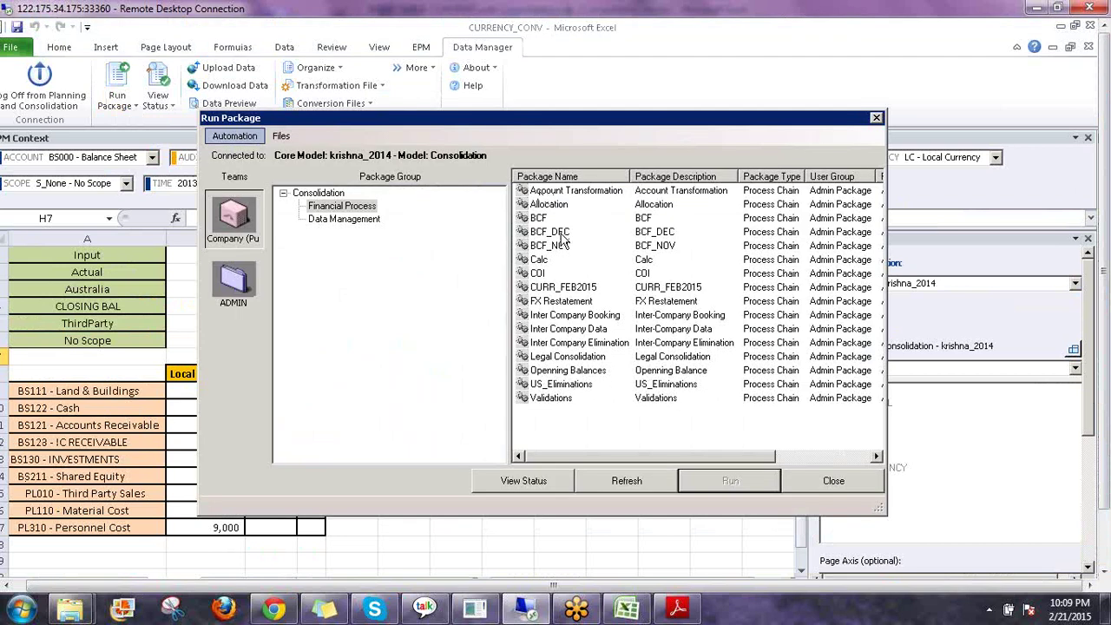
pyautogui.click(548, 302)
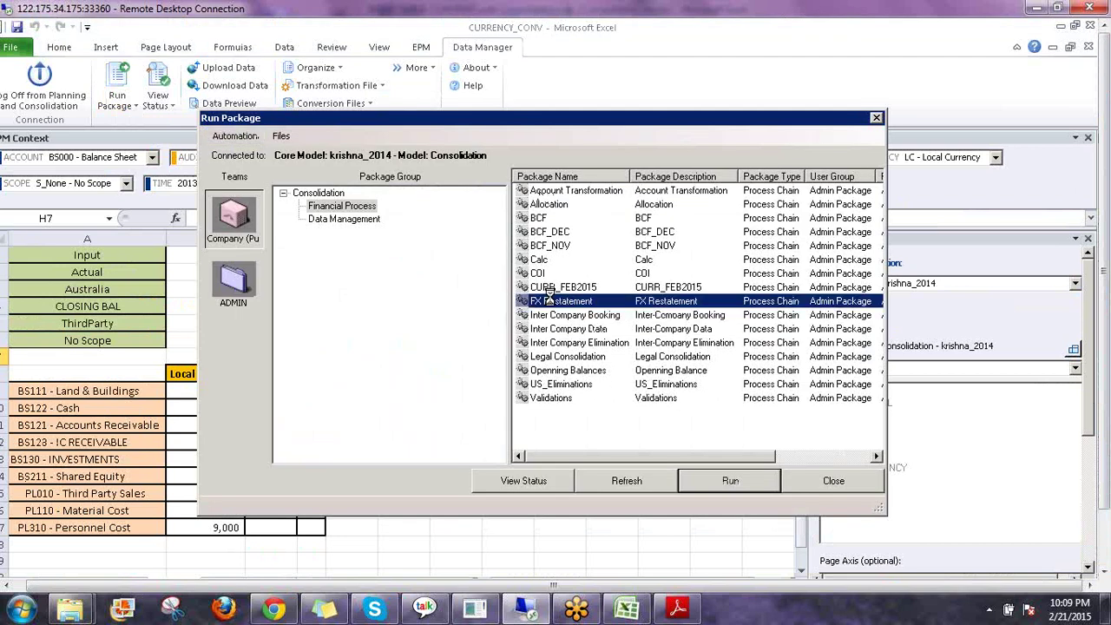
pyautogui.doubleClick(548, 302)
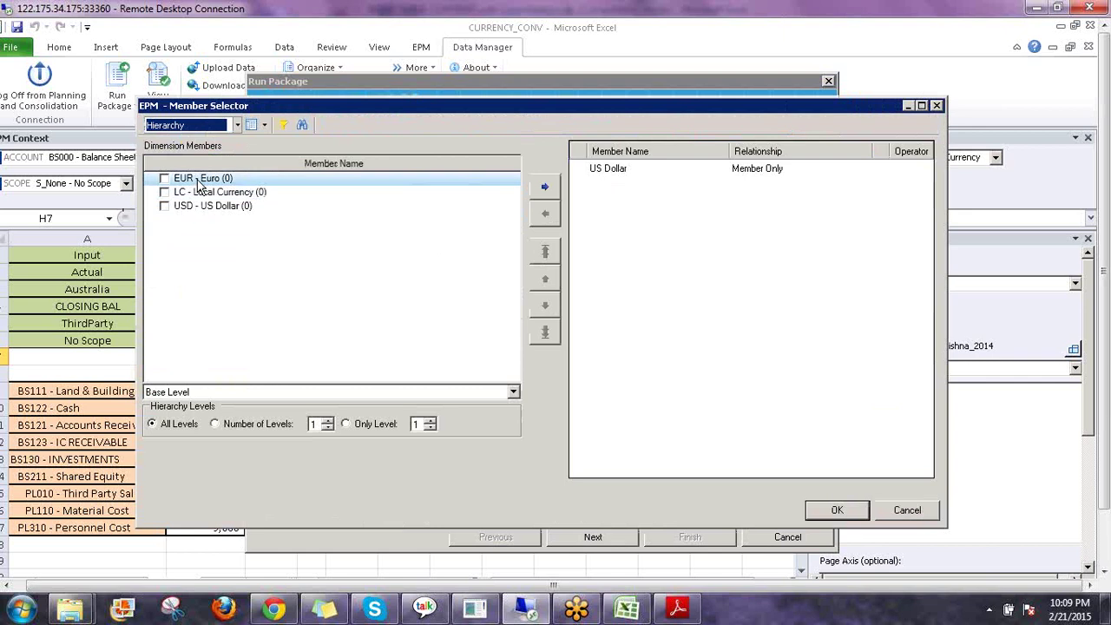
pyautogui.click(903, 512)
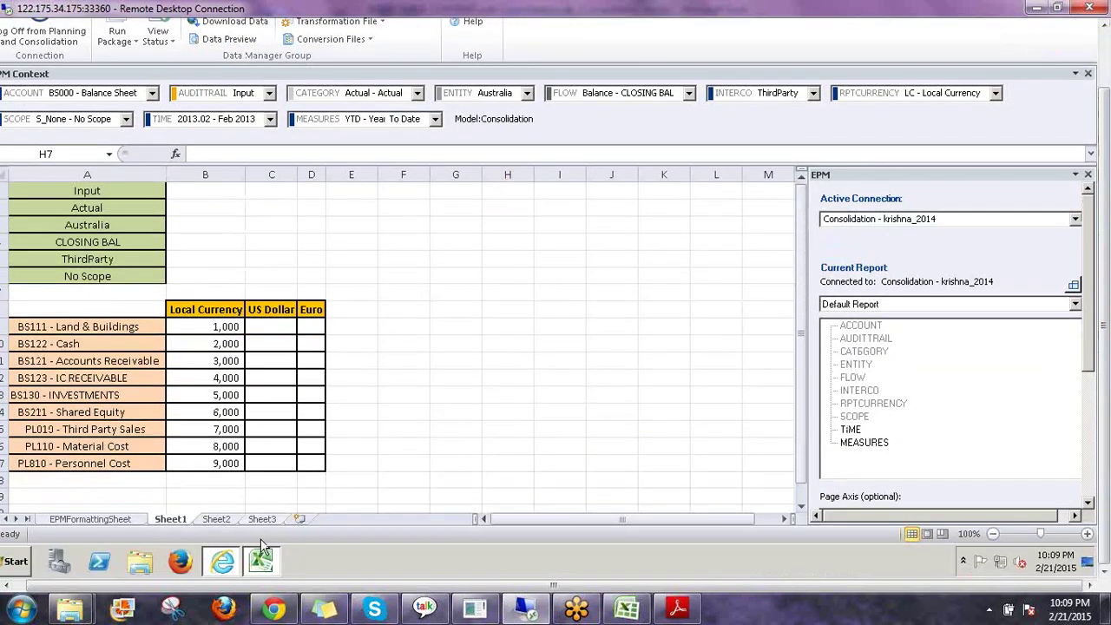
# Step: Switch to the web administration of krishna_2014 and open the members of the RPTCURRENCY dimension
pyautogui.click(261, 560)
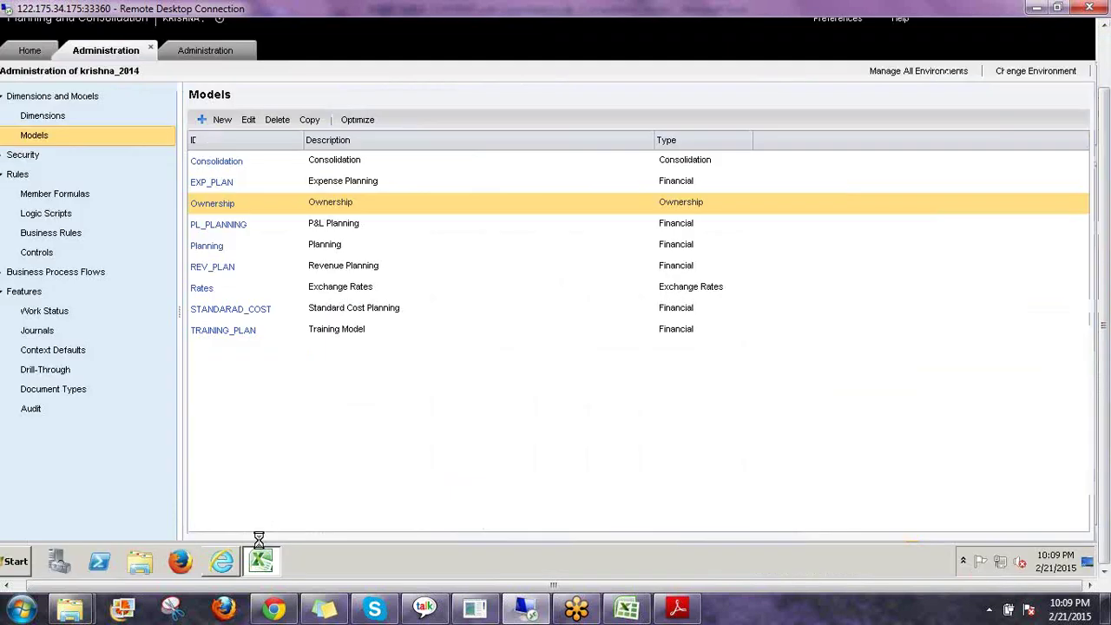
pyautogui.click(45, 117)
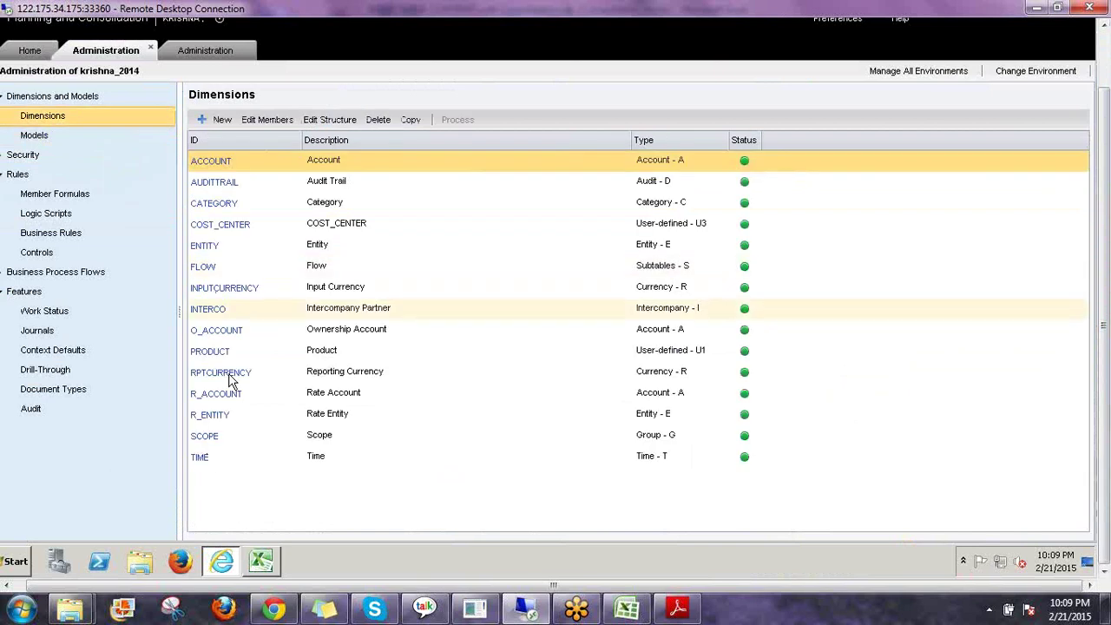
pyautogui.click(224, 373)
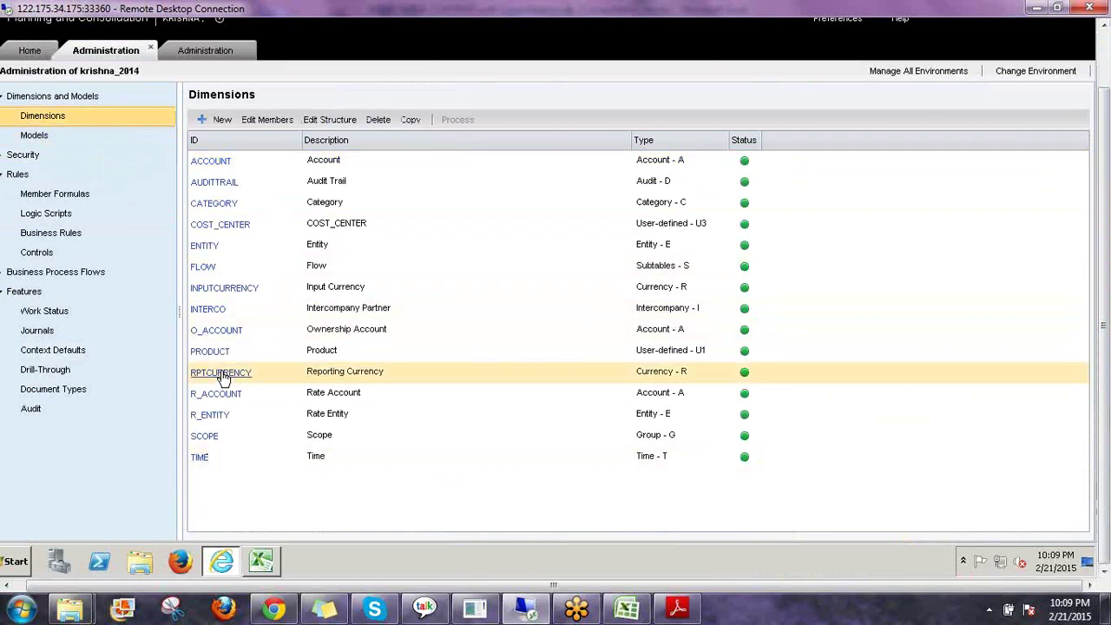
pyautogui.click(222, 373)
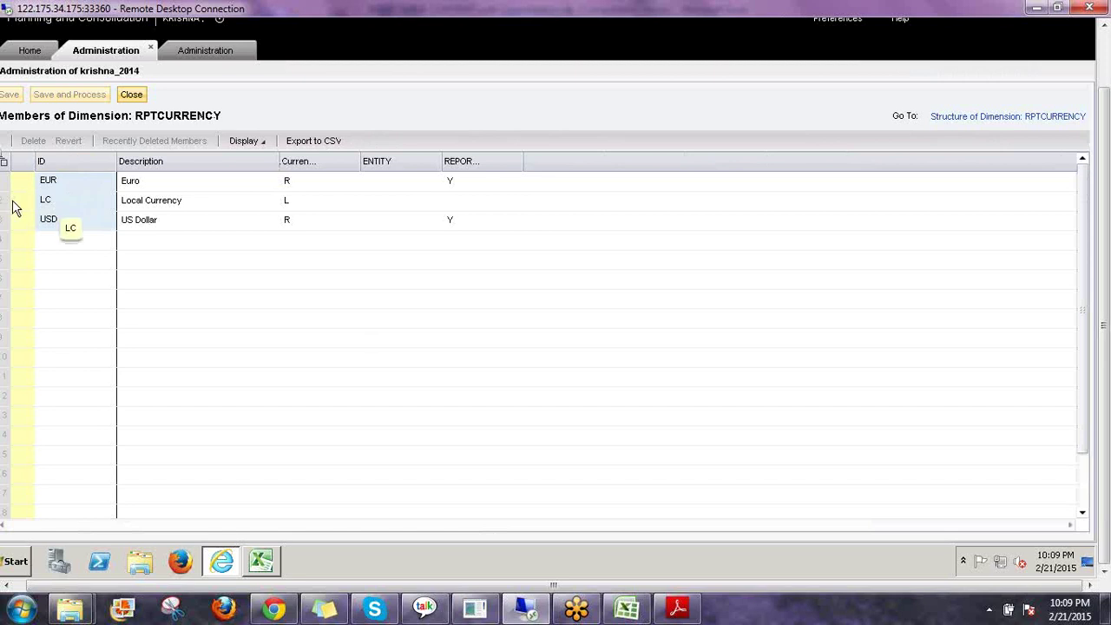
# Step: Examine the EUR, LC and USD member IDs, widening the Currency Type column to compare their currency types
pyautogui.click(52, 221)
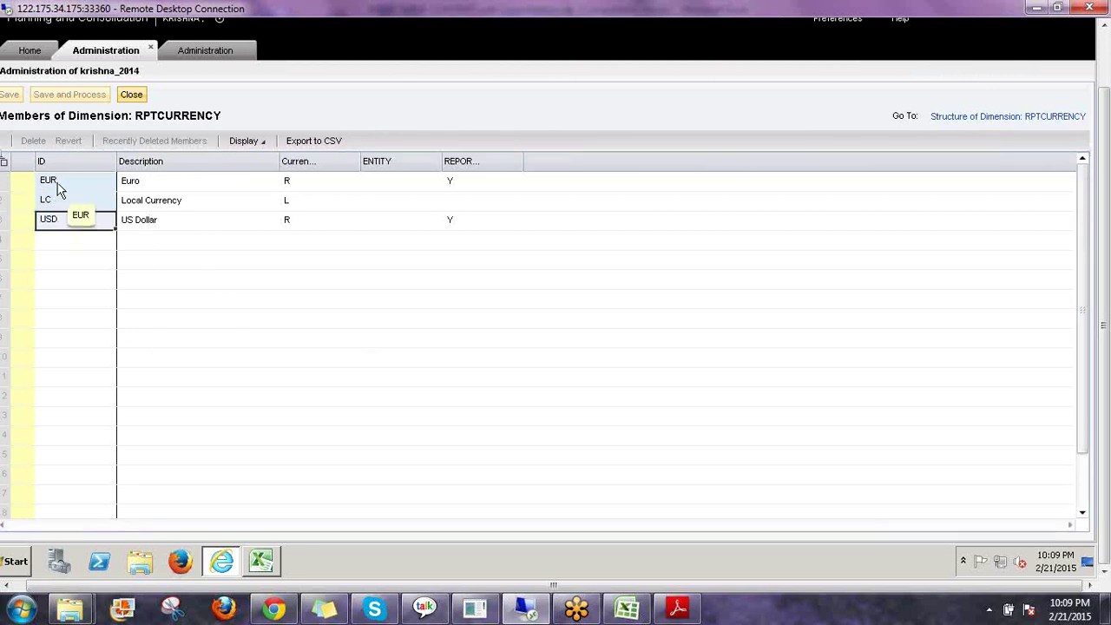
pyautogui.click(53, 243)
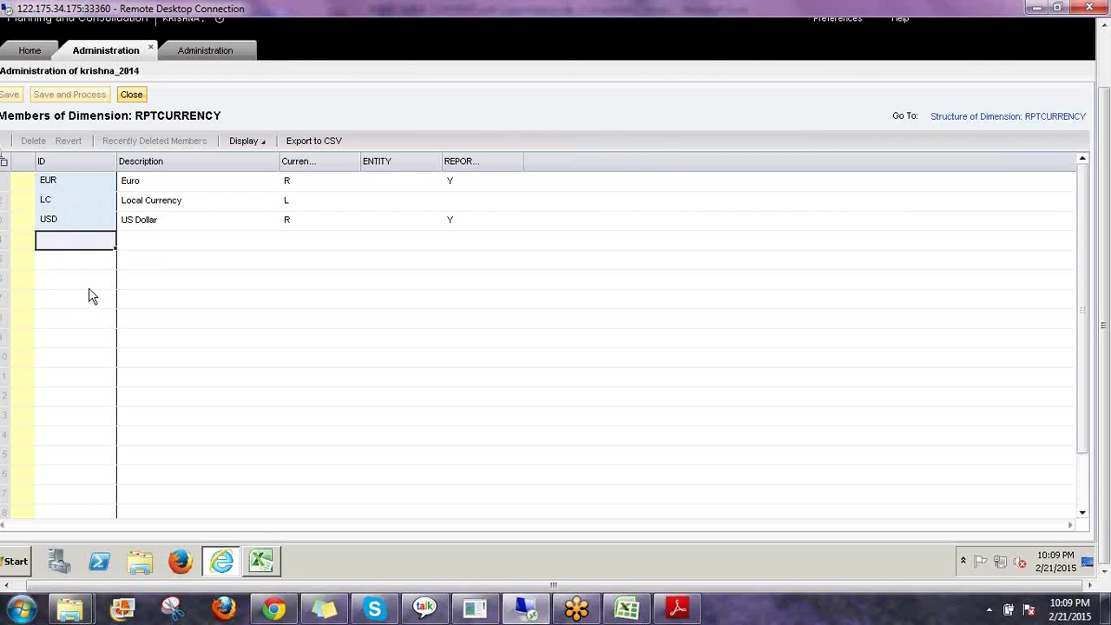
pyautogui.moveTo(262, 564)
pyautogui.click(46, 206)
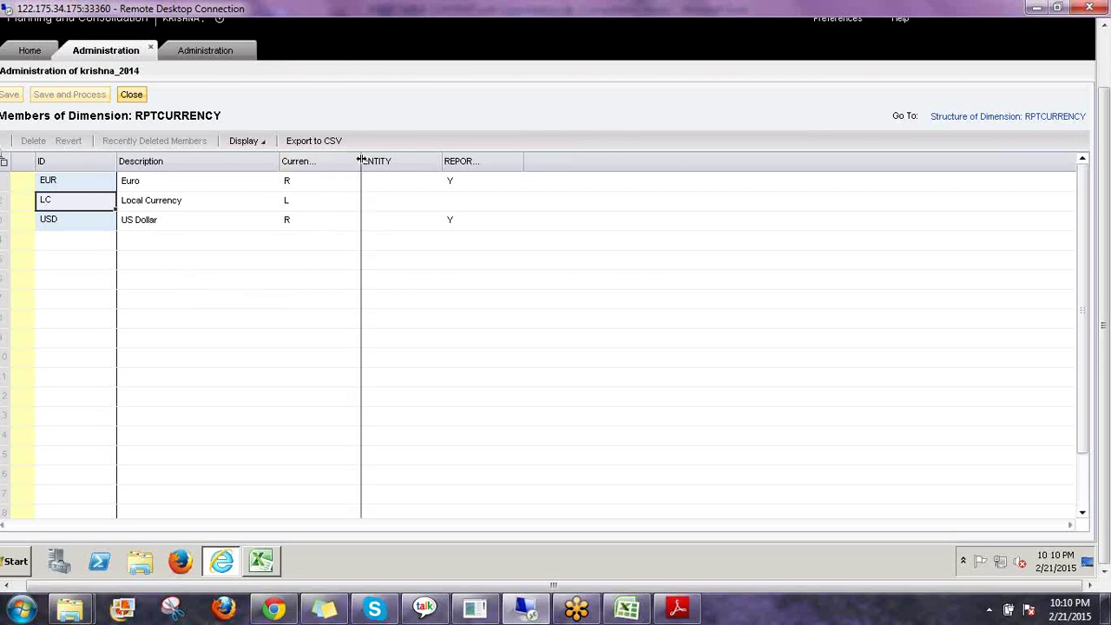
pyautogui.moveTo(362, 161); pyautogui.dragTo(404, 160)
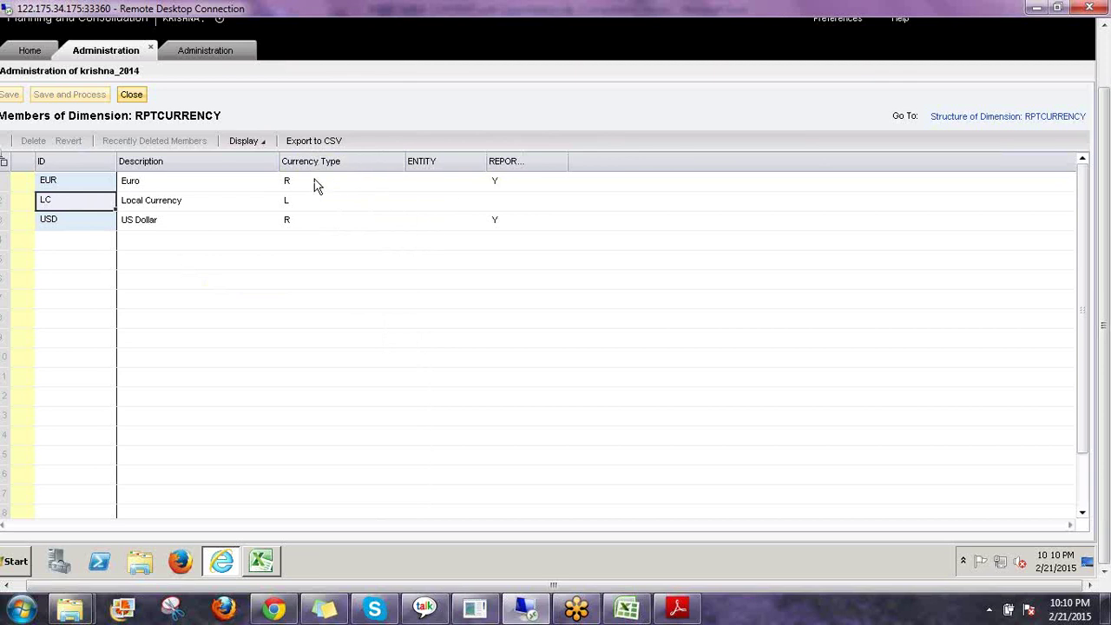
pyautogui.click(300, 186)
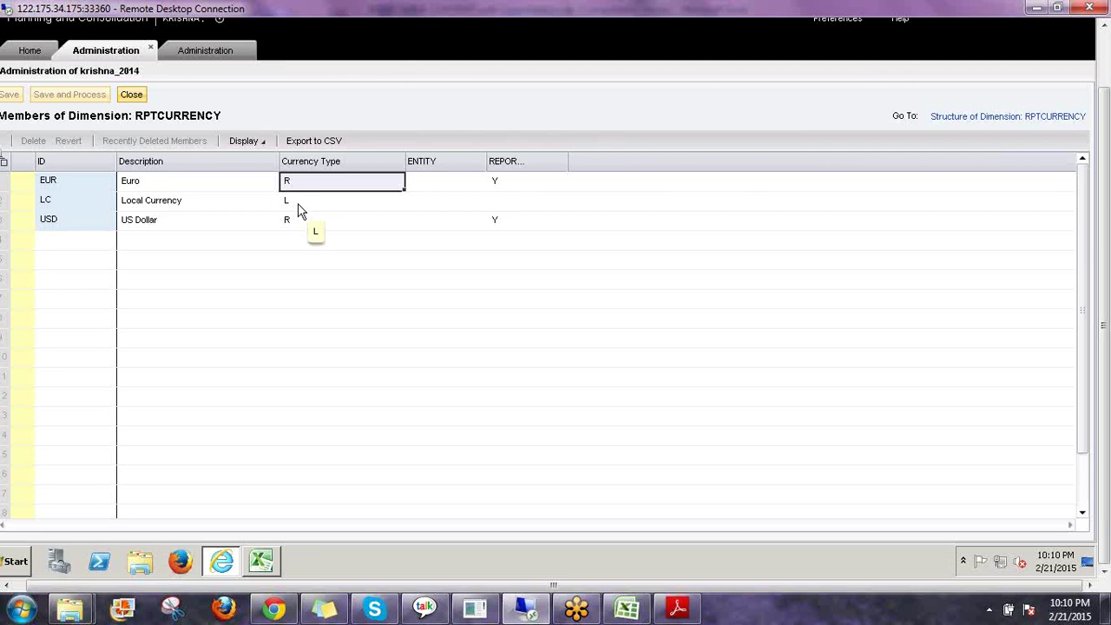
pyautogui.click(291, 201)
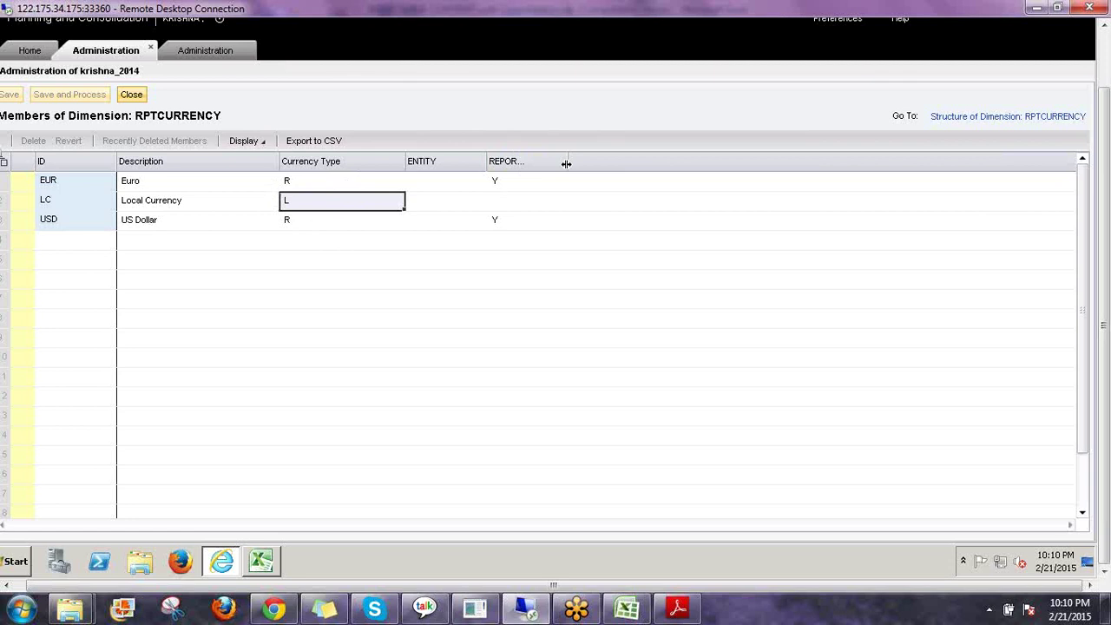
# Step: Widen the REPORTING column and check the reporting flags and currency type of the EUR and USD members
pyautogui.moveTo(568, 163); pyautogui.dragTo(617, 165)
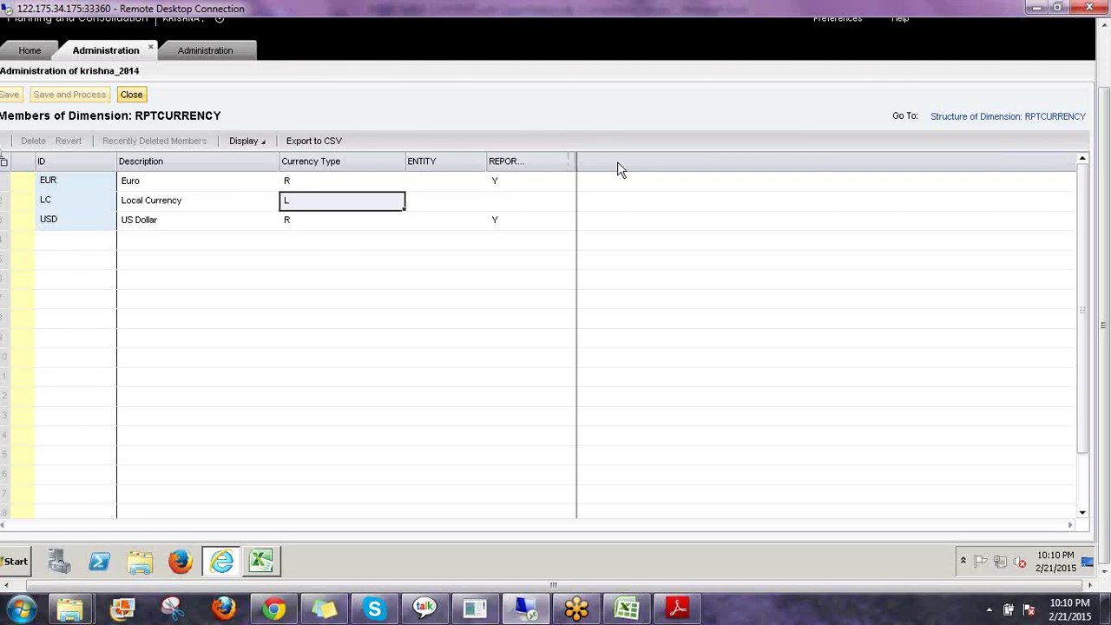
pyautogui.click(512, 190)
pyautogui.click(511, 224)
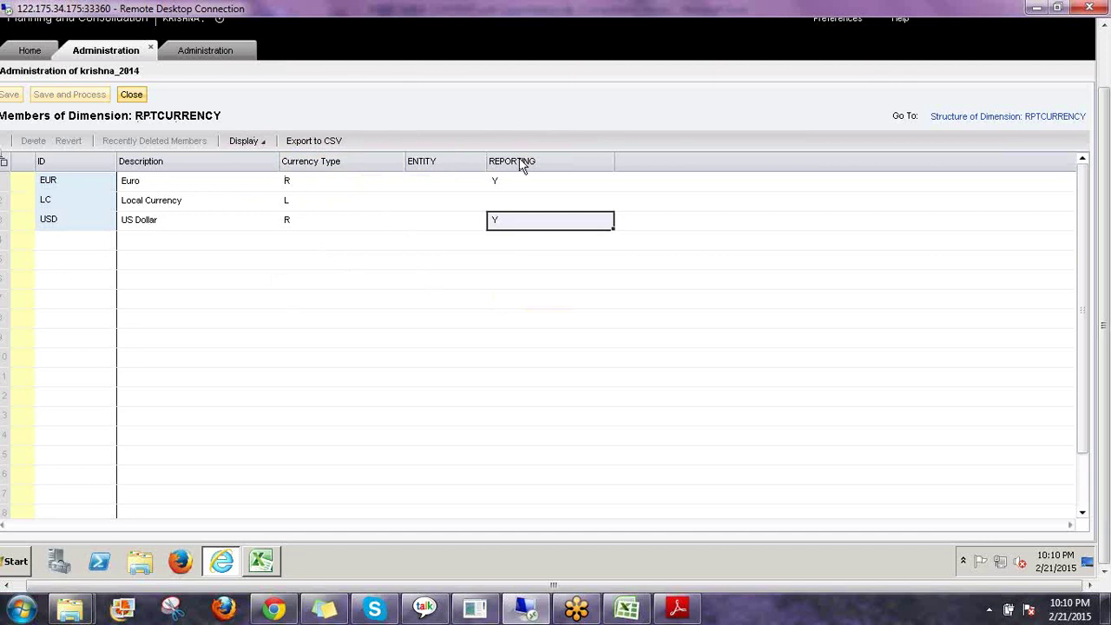
pyautogui.click(500, 182)
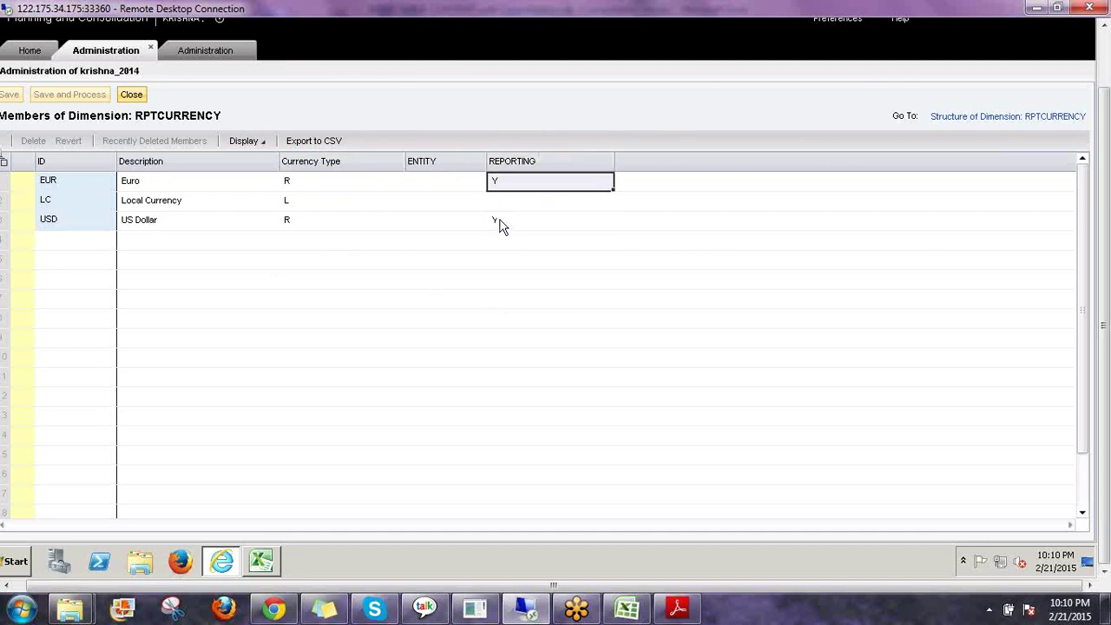
pyautogui.click(499, 224)
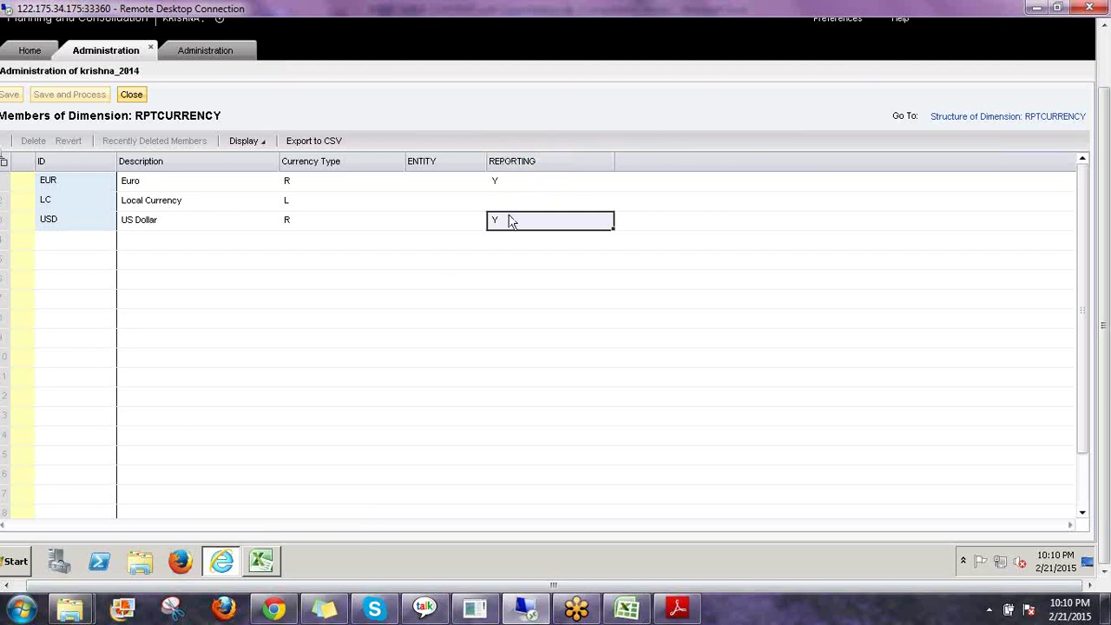
pyautogui.click(74, 187)
pyautogui.click(65, 224)
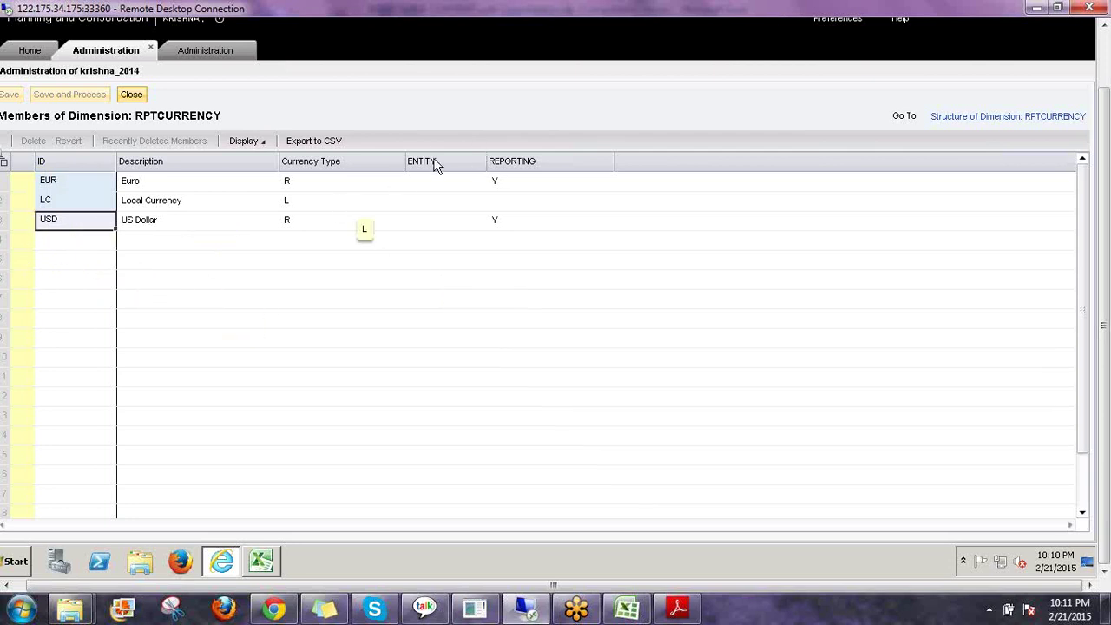
pyautogui.moveTo(302, 217); pyautogui.dragTo(292, 222)
pyautogui.click(295, 224)
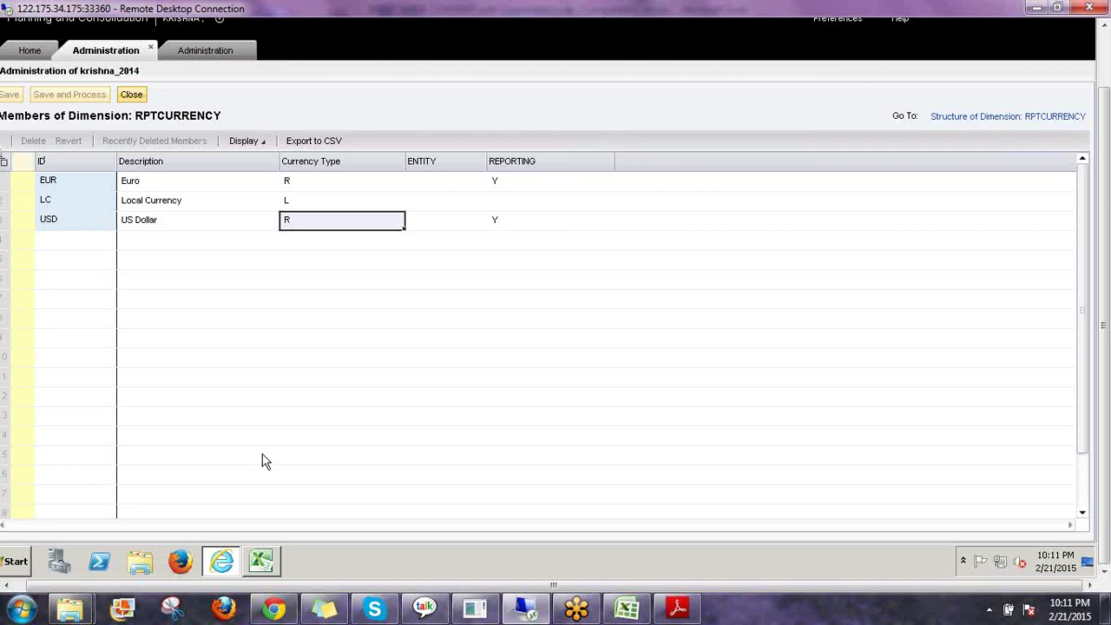
# Step: Switch back to the CURRENCY_CONV workbook in Excel and refresh the EPM report data
pyautogui.moveTo(265, 565)
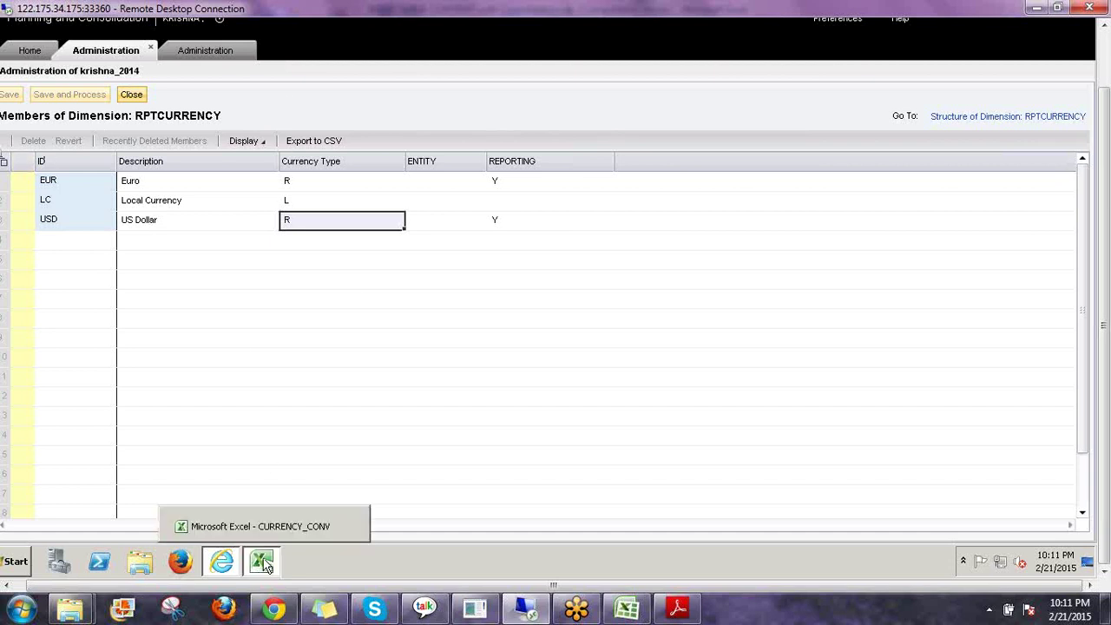
pyautogui.click(265, 565)
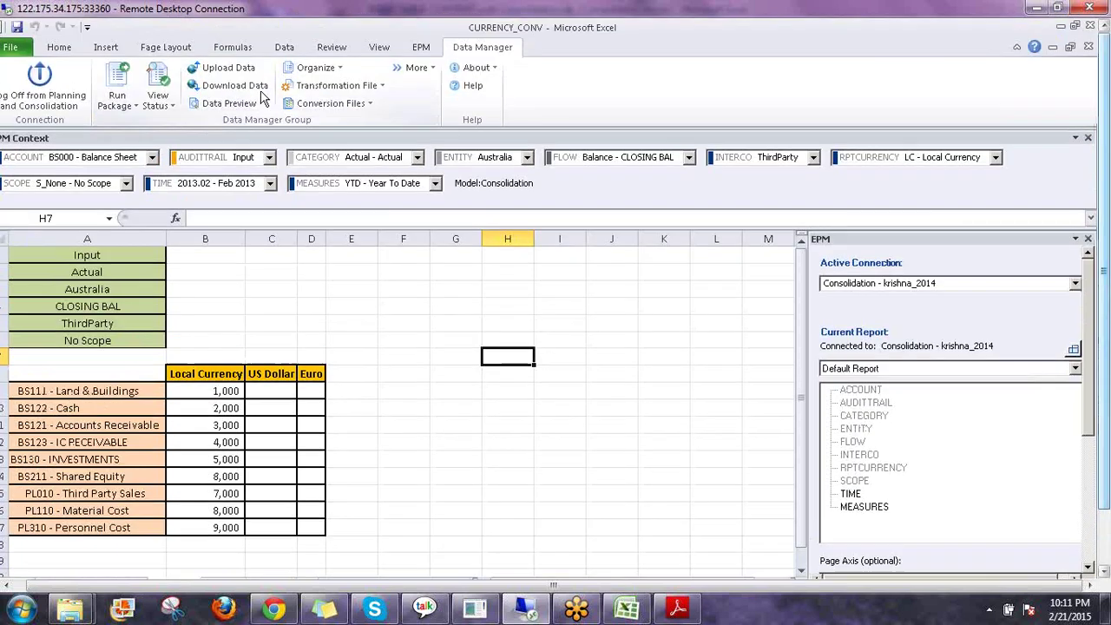
pyautogui.click(249, 89)
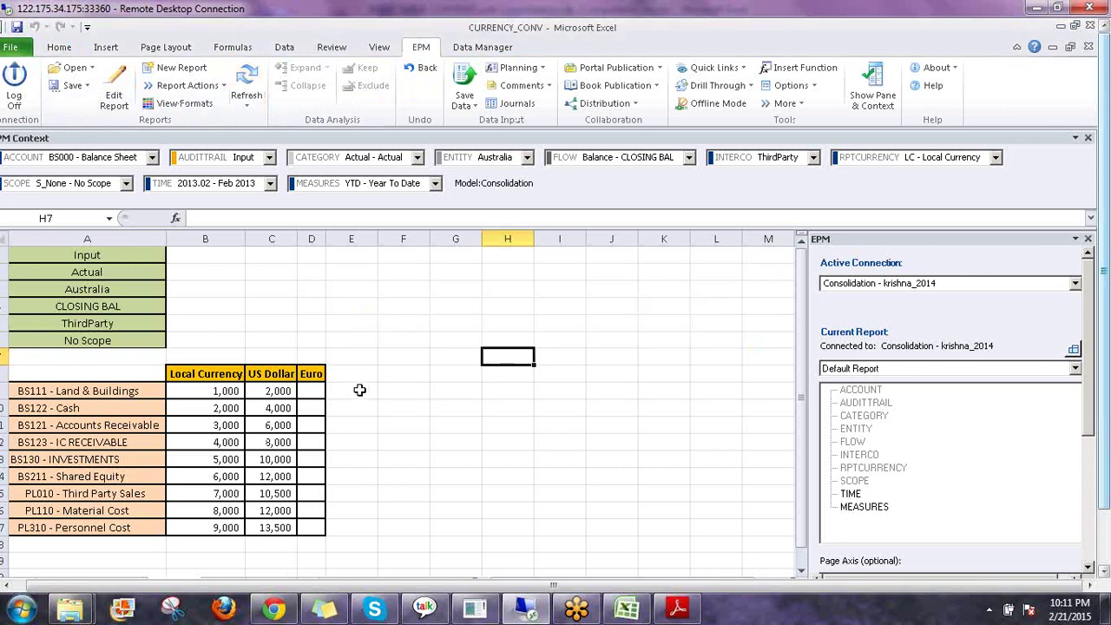
# Step: Enter the formula =B9*2 in cell F9 beside the BS111 - Land & Buildings row
pyautogui.press('Left')
pyautogui.press('Left')
pyautogui.press('Down')
pyautogui.press('Down')
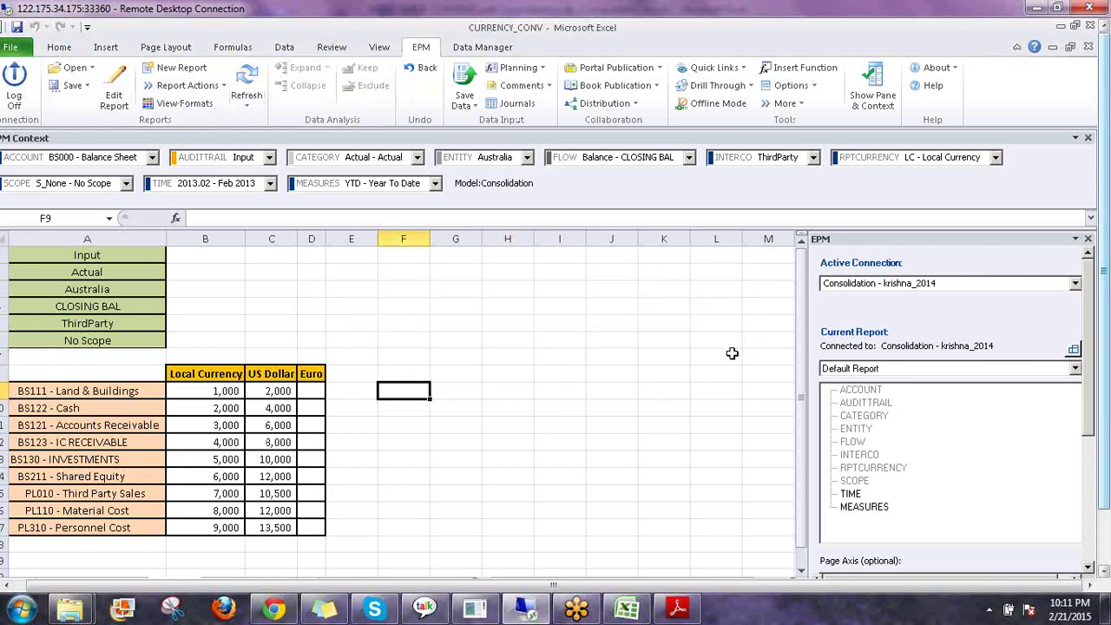
pyautogui.write('=')
pyautogui.press('Left')
pyautogui.press('Left')
pyautogui.press('Left')
pyautogui.press('Left')
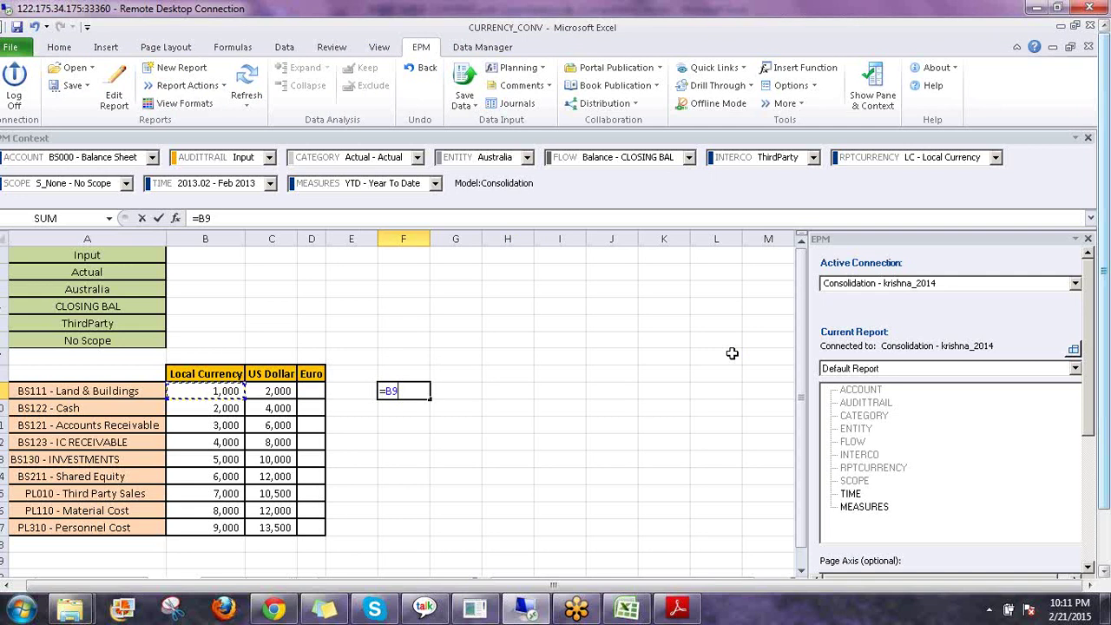
pyautogui.write('*')
pyautogui.press('Return')
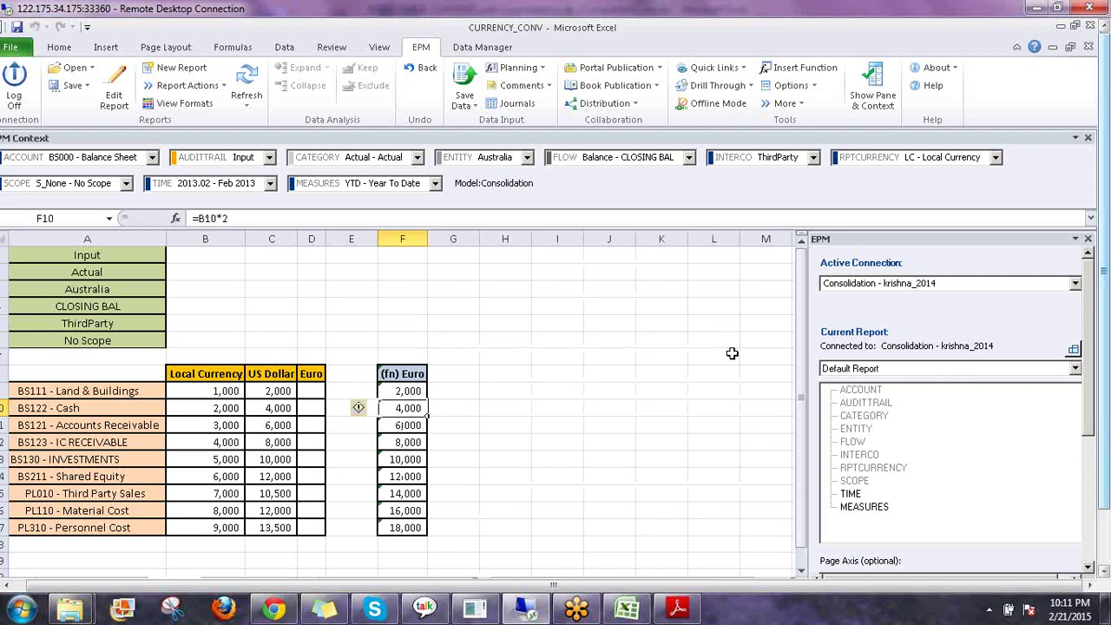
# Step: Replace the formula in F9 with =C9/B9 to divide the US Dollar amount by the Local Currency amount
pyautogui.press('Up')
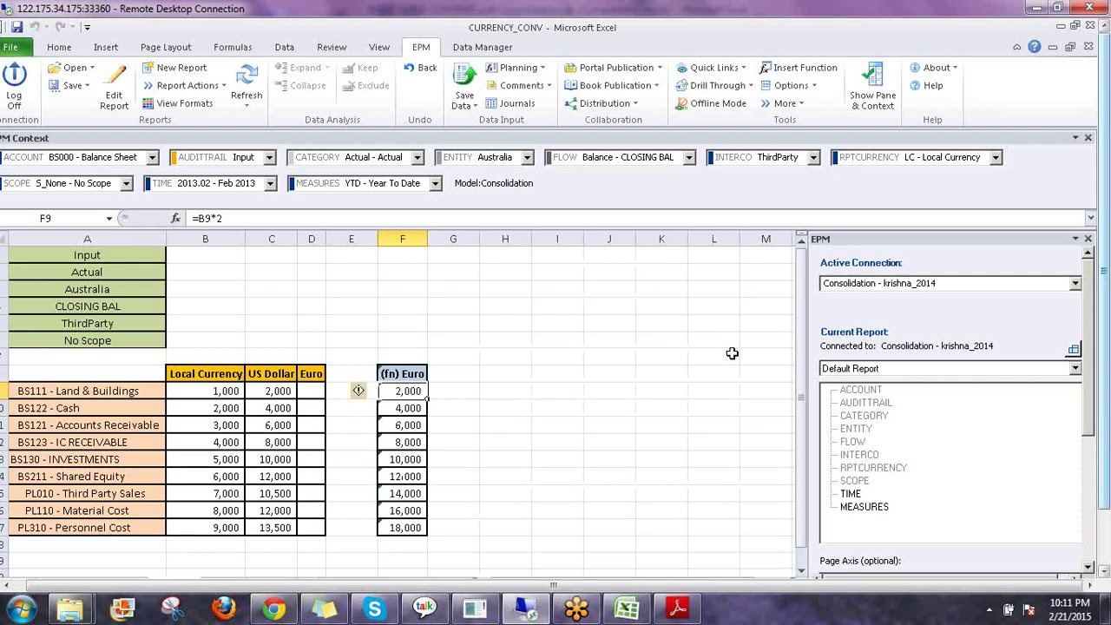
pyautogui.write('=')
pyautogui.press('Left')
pyautogui.press('Left')
pyautogui.press('Left')
pyautogui.press('Left')
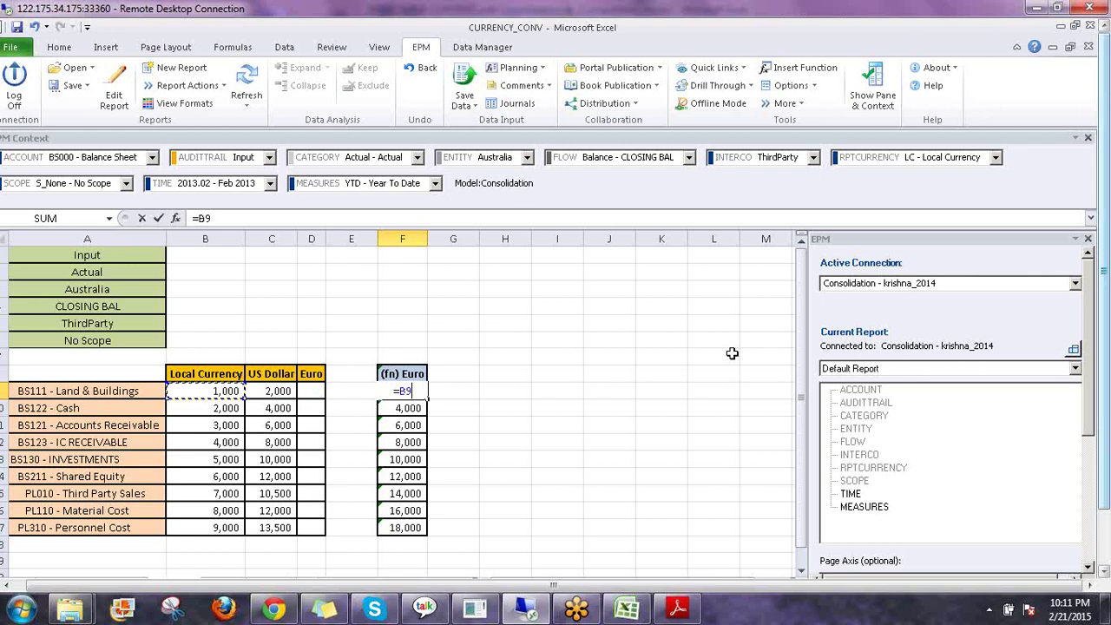
pyautogui.press('Right')
pyautogui.write('/')
pyautogui.press('Left')
pyautogui.press('Left')
pyautogui.press('Left')
pyautogui.press('Left')
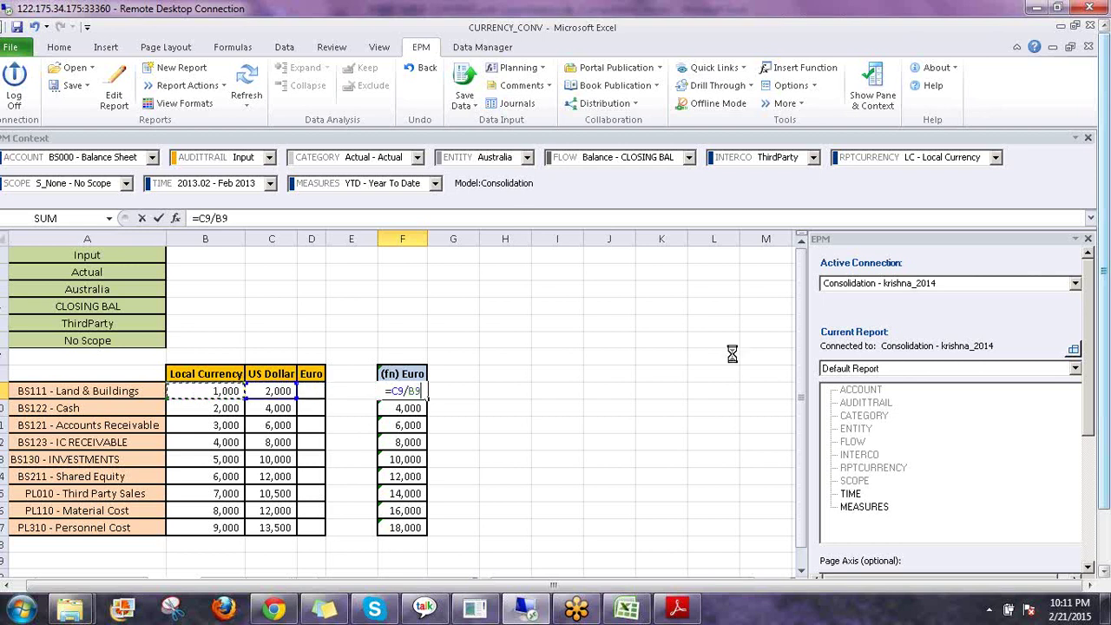
pyautogui.press('Return')
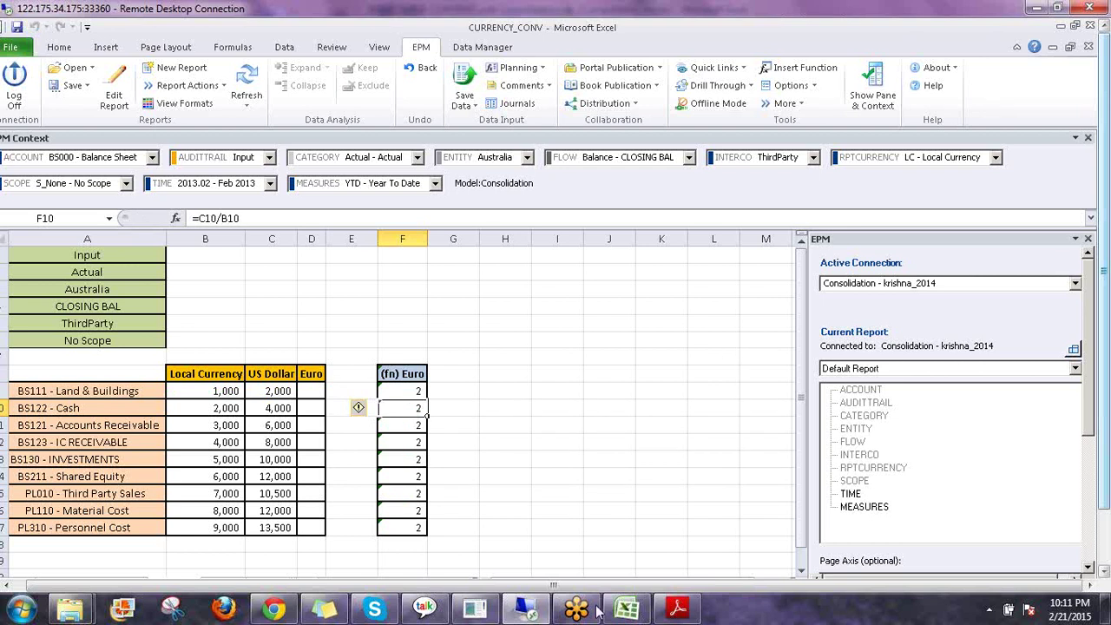
# Step: Apply the comma number style with two decimals to the ratio cells F9:F17
pyautogui.click(395, 390)
pyautogui.moveTo(396, 391); pyautogui.dragTo(399, 530)
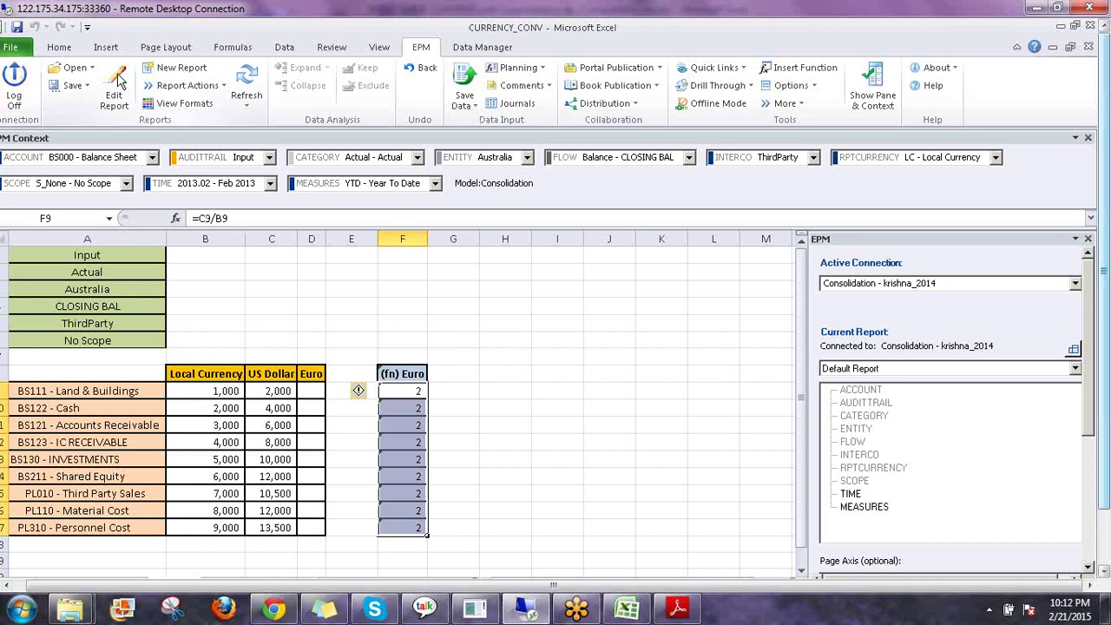
pyautogui.click(59, 47)
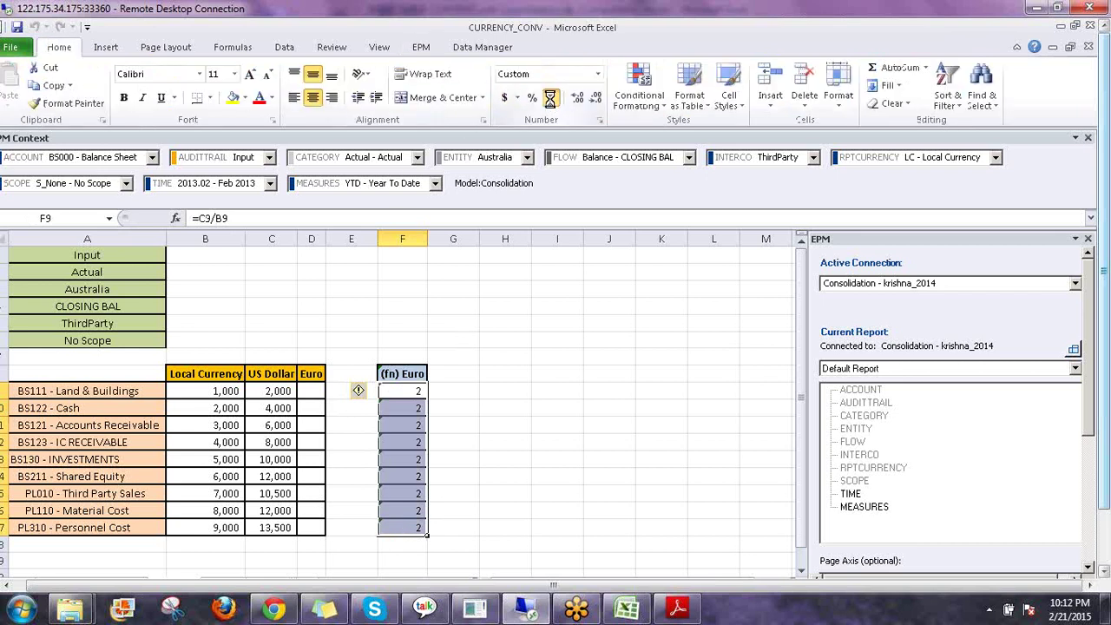
pyautogui.click(551, 98)
pyautogui.click(444, 475)
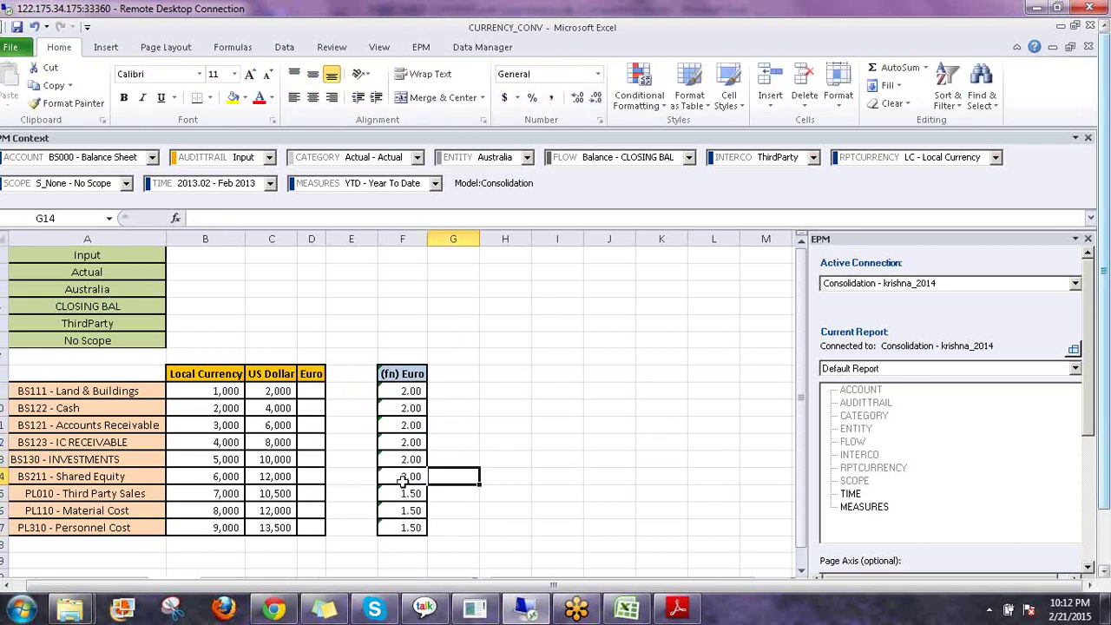
# Step: Examine the conversion ratios of the balance sheet accounts BS111 to BS211 by selecting their rows through column F
pyautogui.click(39, 391)
pyautogui.moveTo(41, 475); pyautogui.dragTo(420, 476)
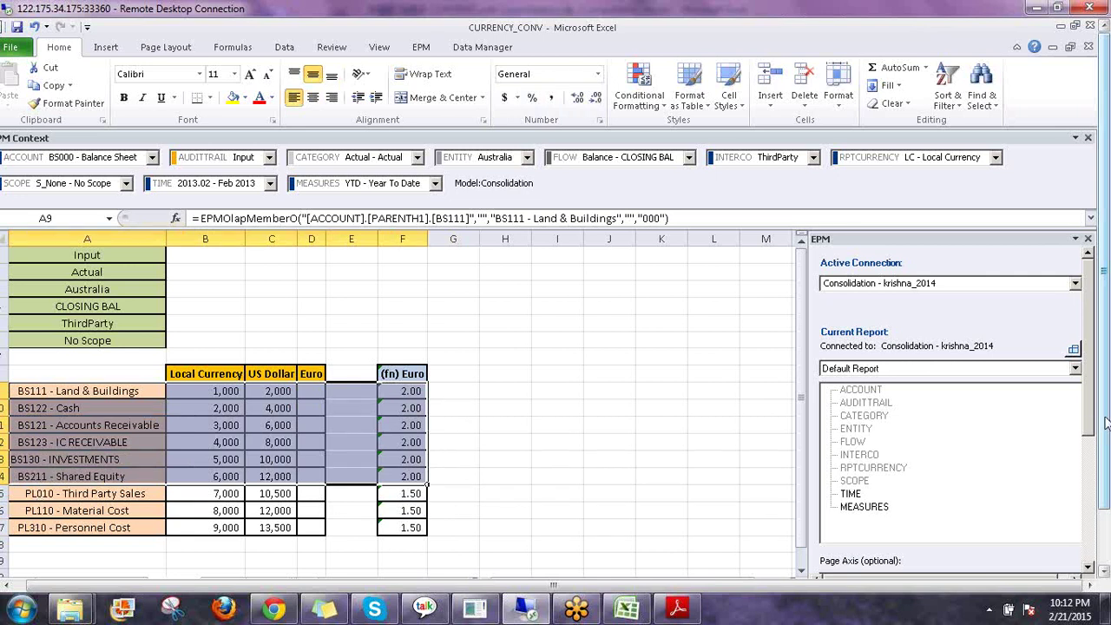
pyautogui.moveTo(1107, 422); pyautogui.dragTo(1107, 487)
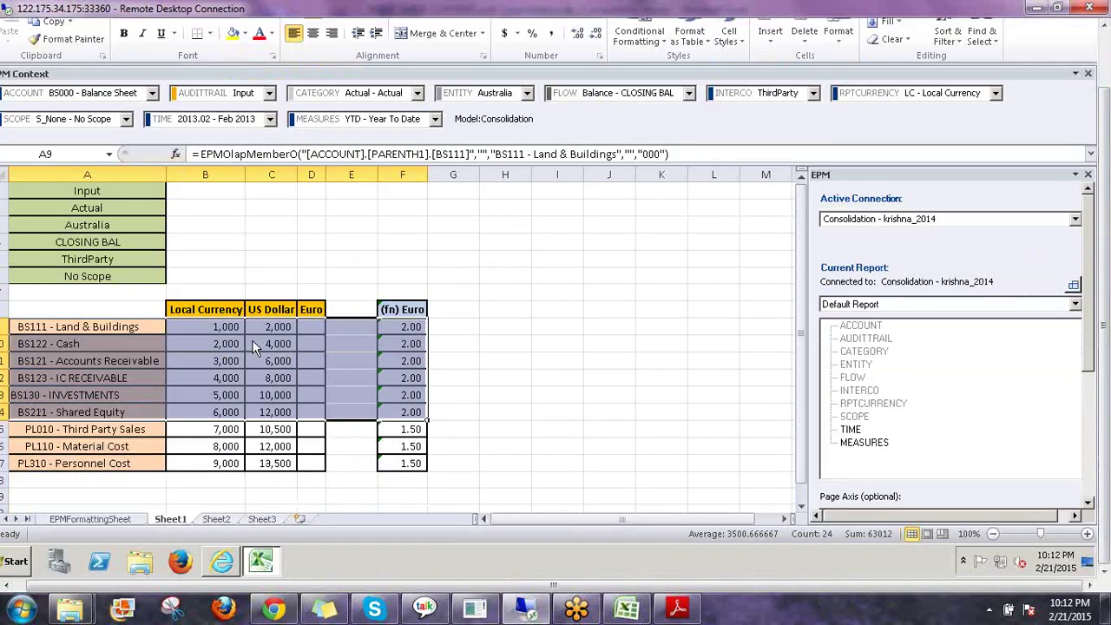
pyautogui.click(254, 345)
# Step: In the Planning and Consolidation web administration, leave RPTCURRENCY and filter the ACCOUNT dimension members by ID PL to check their rate types
pyautogui.hotkey('alt', 'Tab')
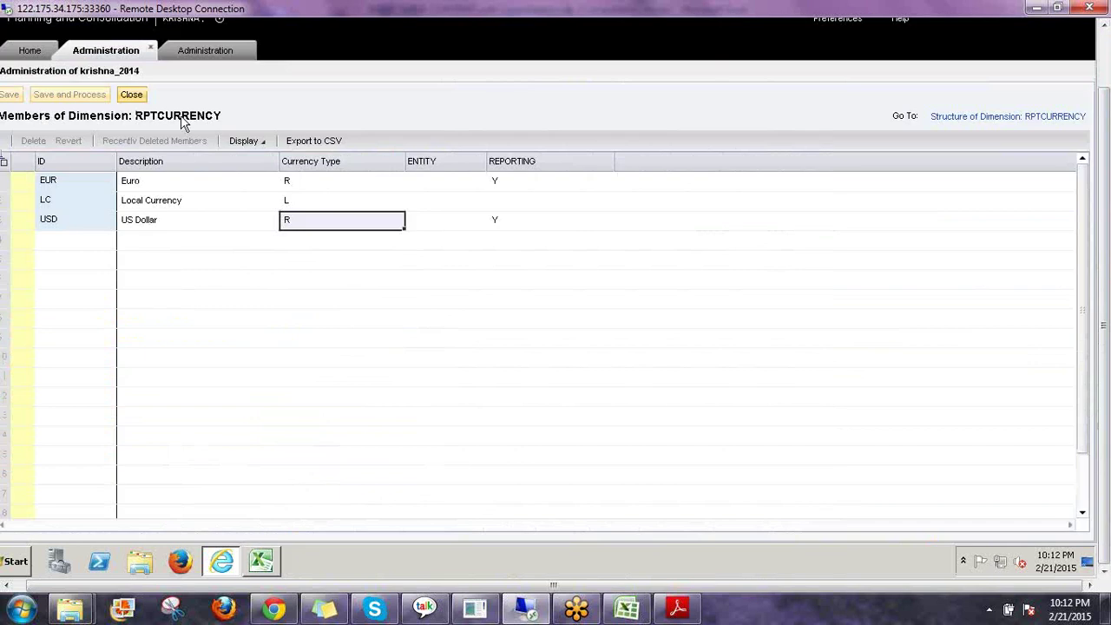
pyautogui.click(132, 96)
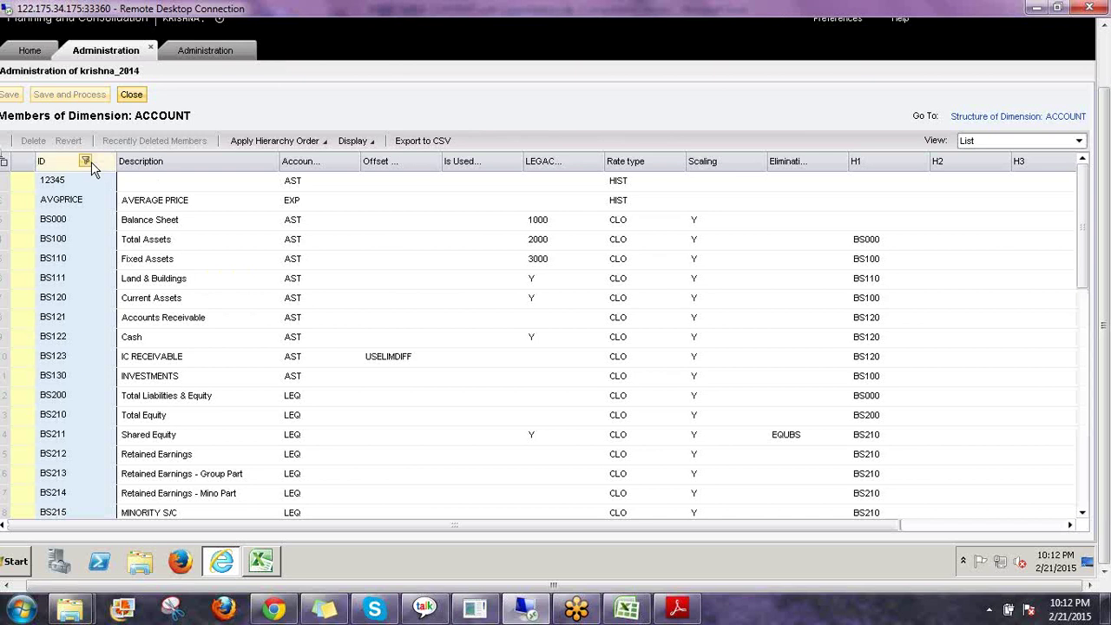
pyautogui.click(87, 162)
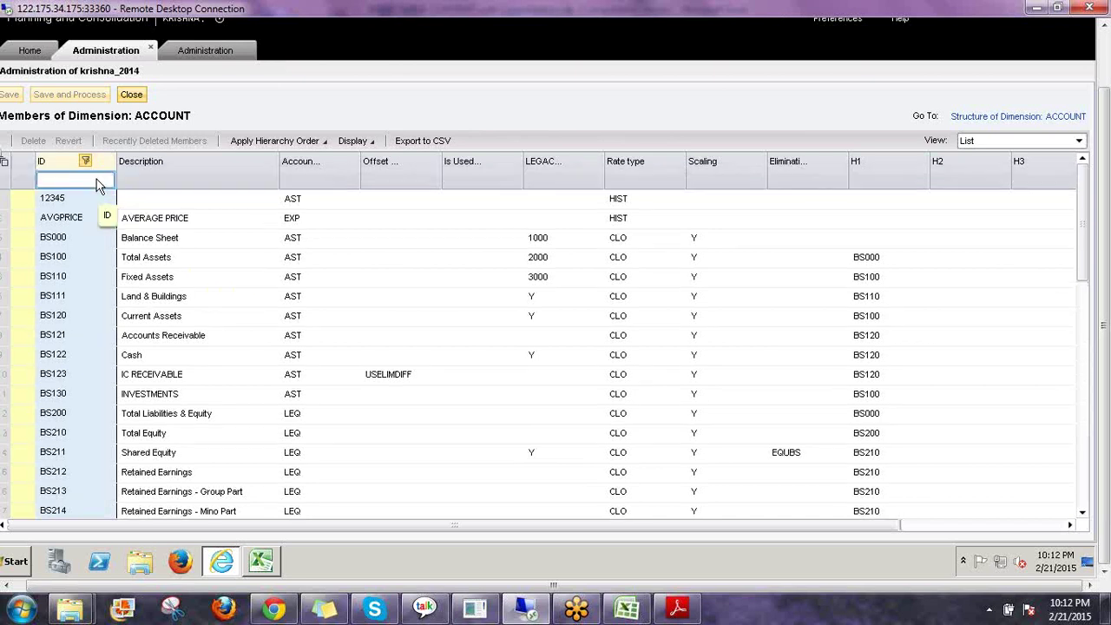
pyautogui.press('capslock')
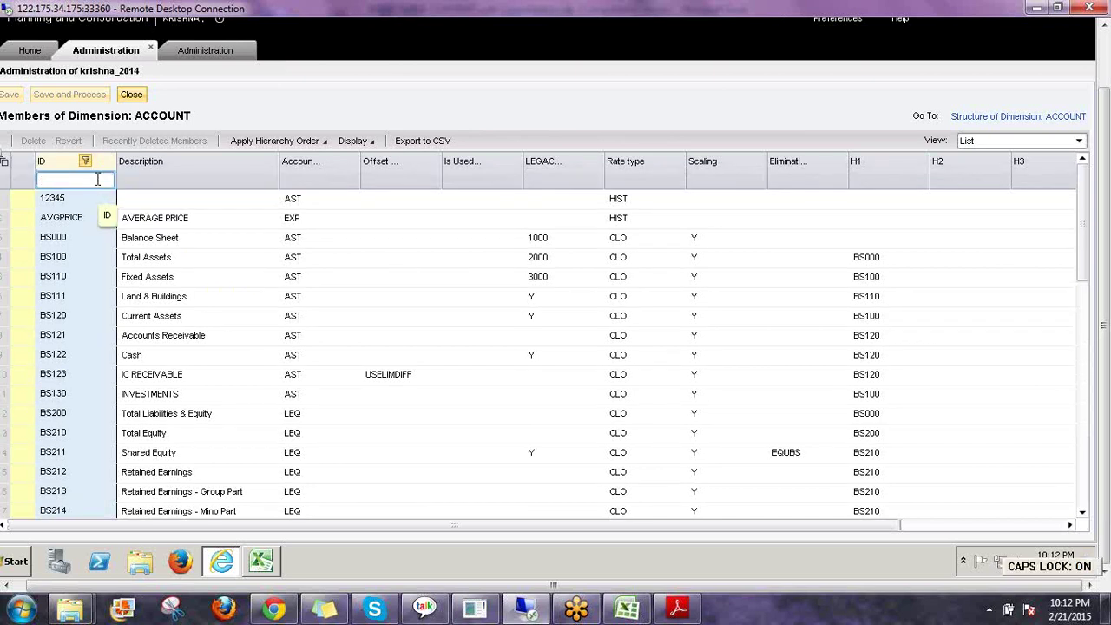
pyautogui.press('BackSpace')
pyautogui.press('Return')
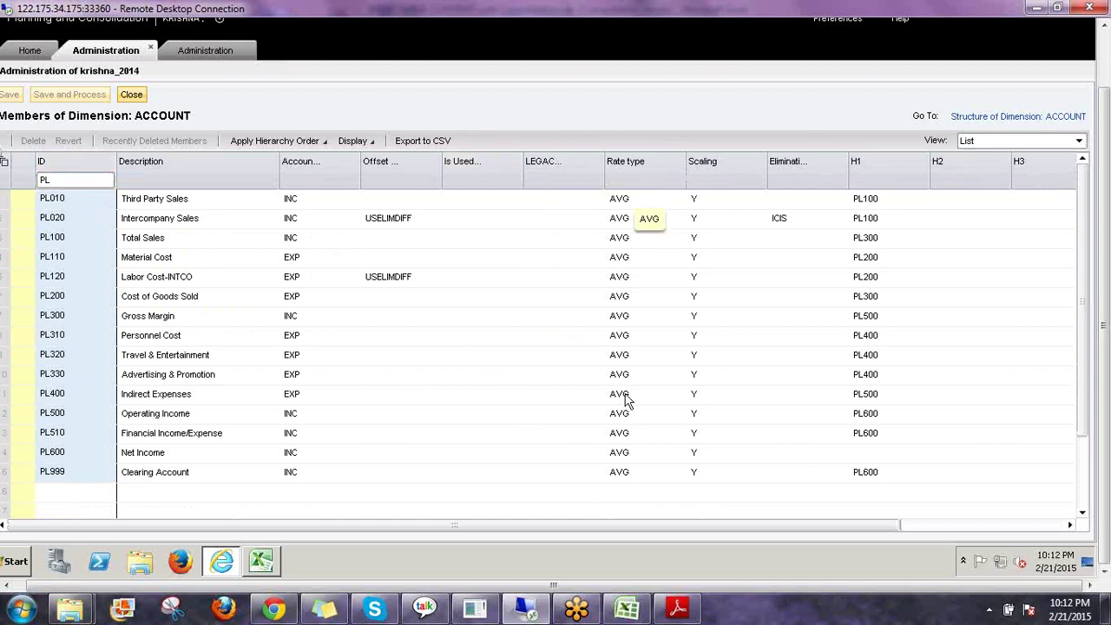
# Step: Filter the ACCOUNT dimension members by ID BS to check the balance sheet accounts' rate types
pyautogui.click(56, 182)
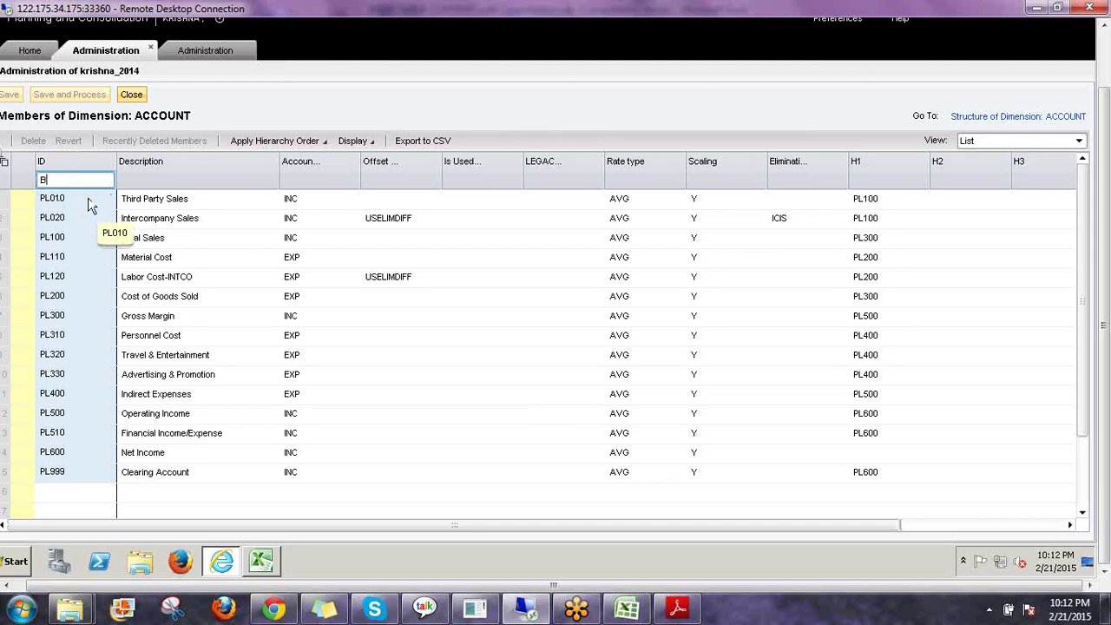
pyautogui.write('BS')
pyautogui.press('Return')
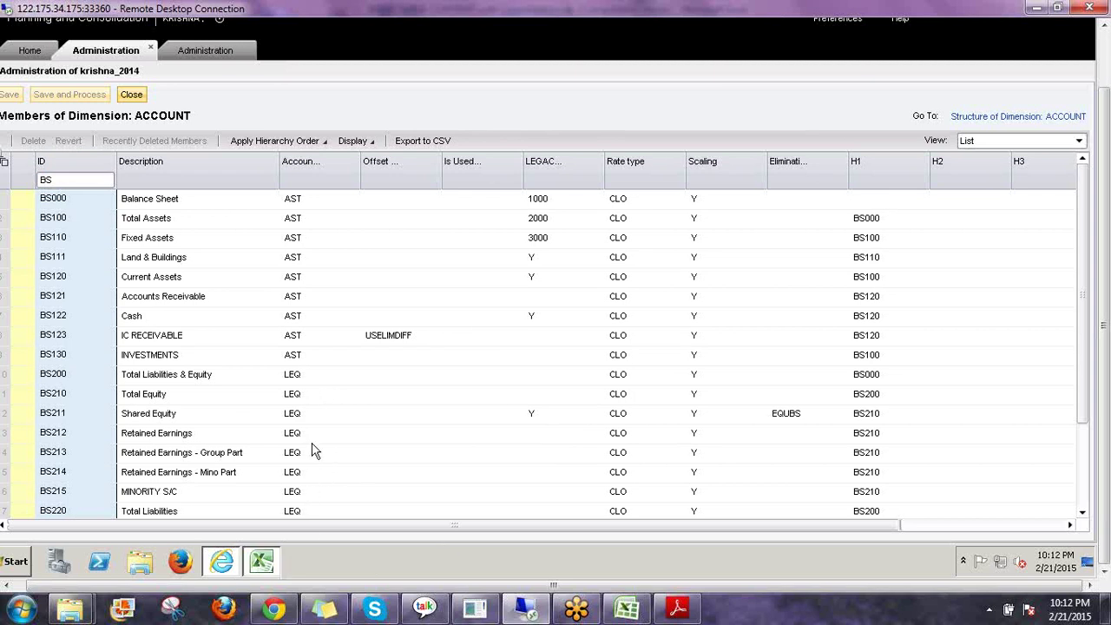
# Step: Return to Excel and examine the conversion ratio, Local Currency and US Dollar amounts of PL010 - Third Party Sales
pyautogui.hotkey('alt', 'Tab')
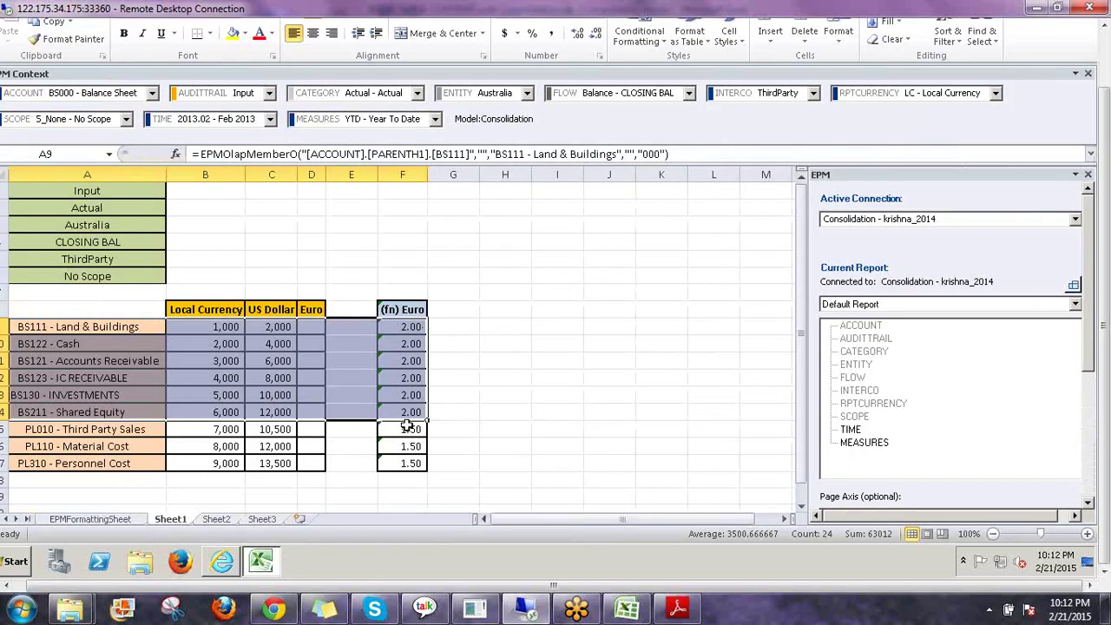
pyautogui.click(404, 429)
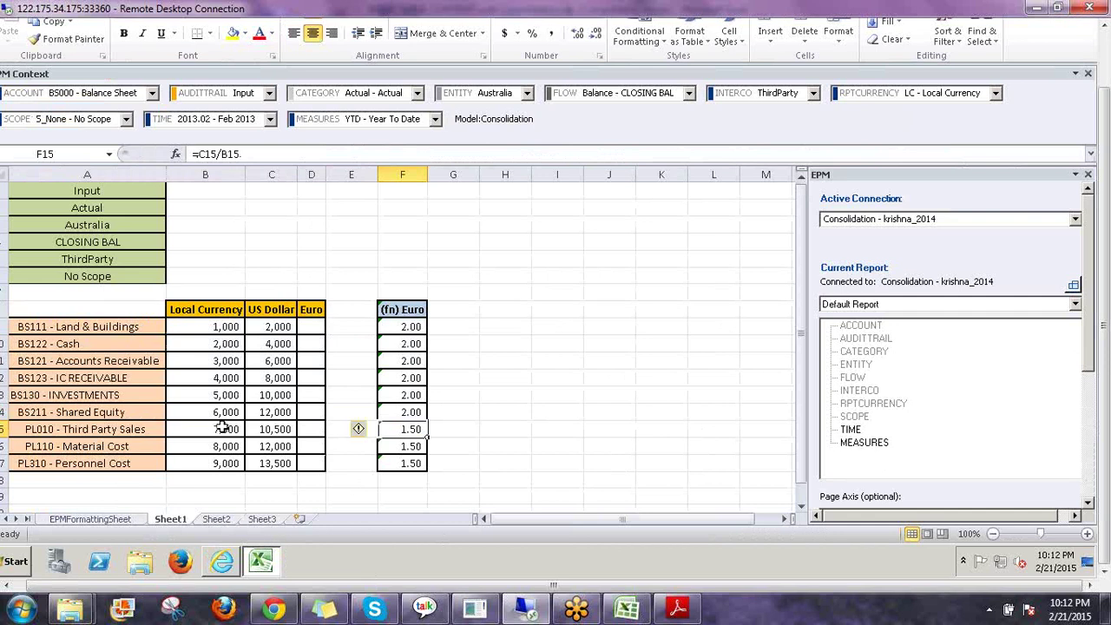
pyautogui.click(222, 429)
pyautogui.click(253, 423)
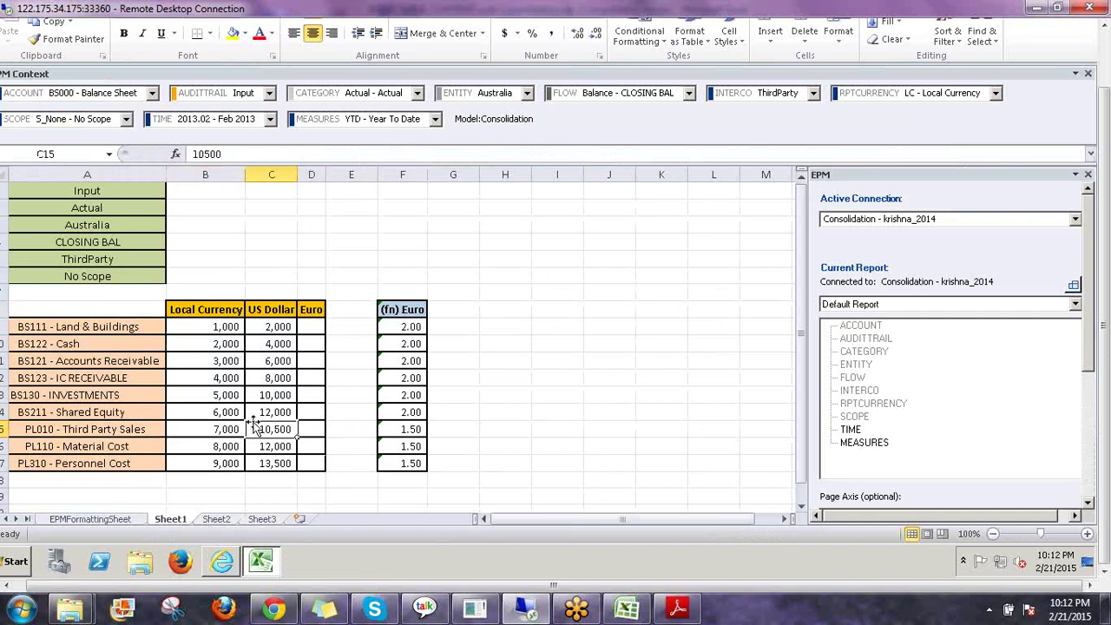
# Step: In the web administration, filter the INPUTCURRENCY dimension members by ID AUD and check the Australian Dollar's multiply/divide setting
pyautogui.click(223, 563)
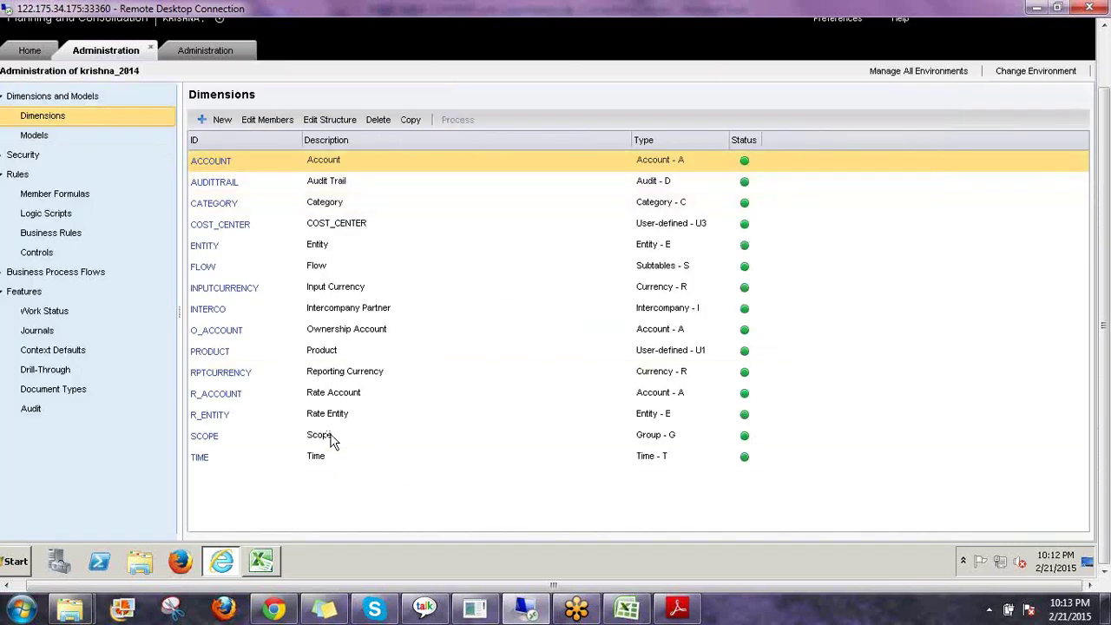
pyautogui.click(224, 294)
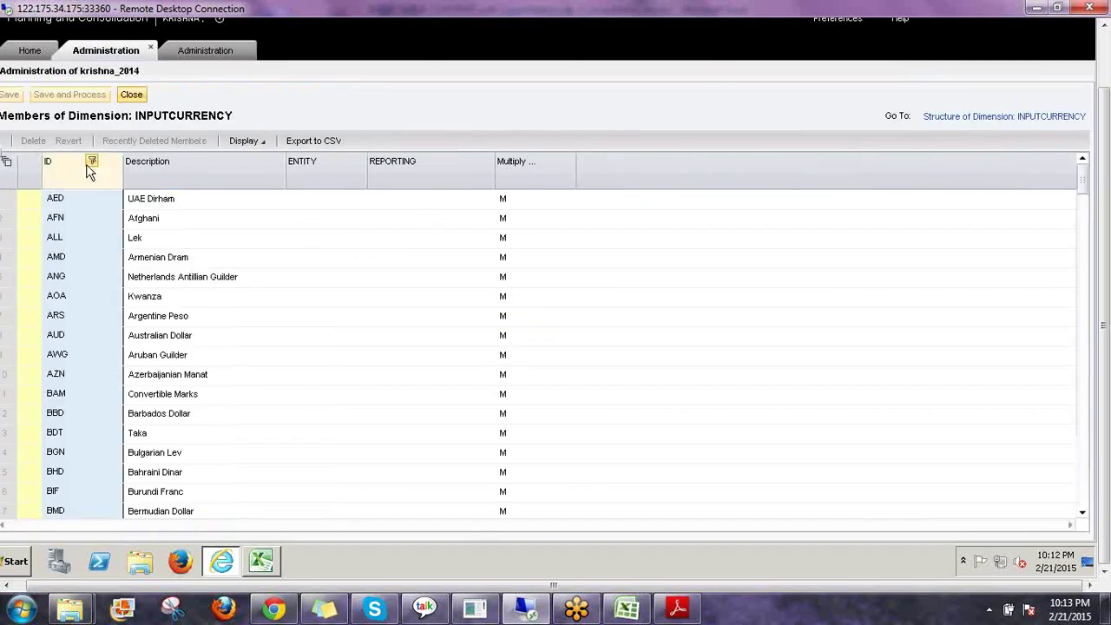
pyautogui.click(91, 164)
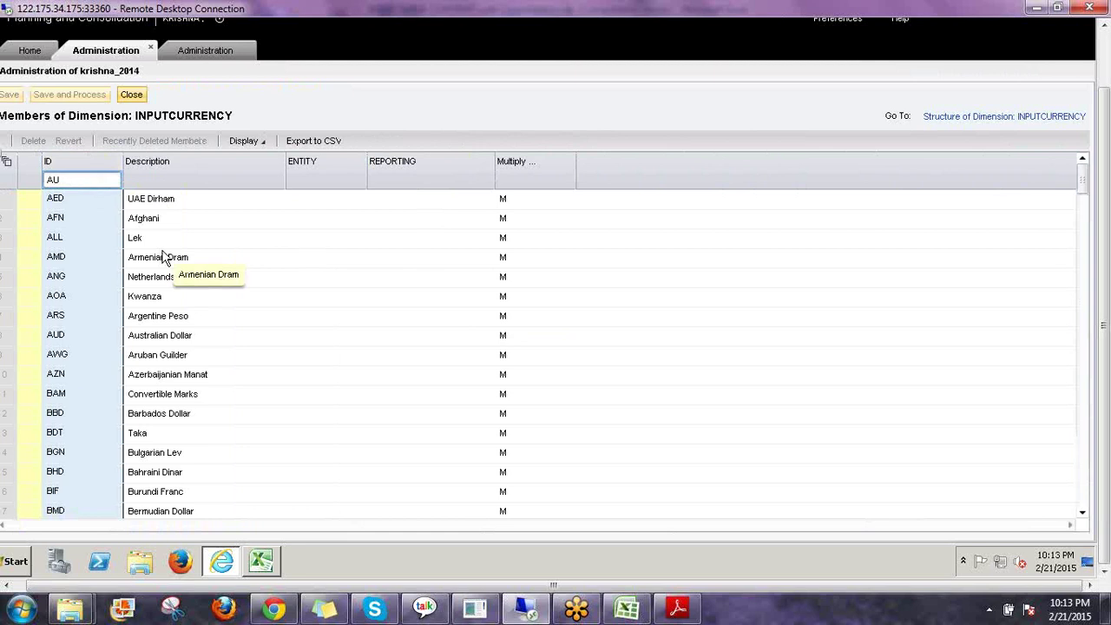
pyautogui.press('Return')
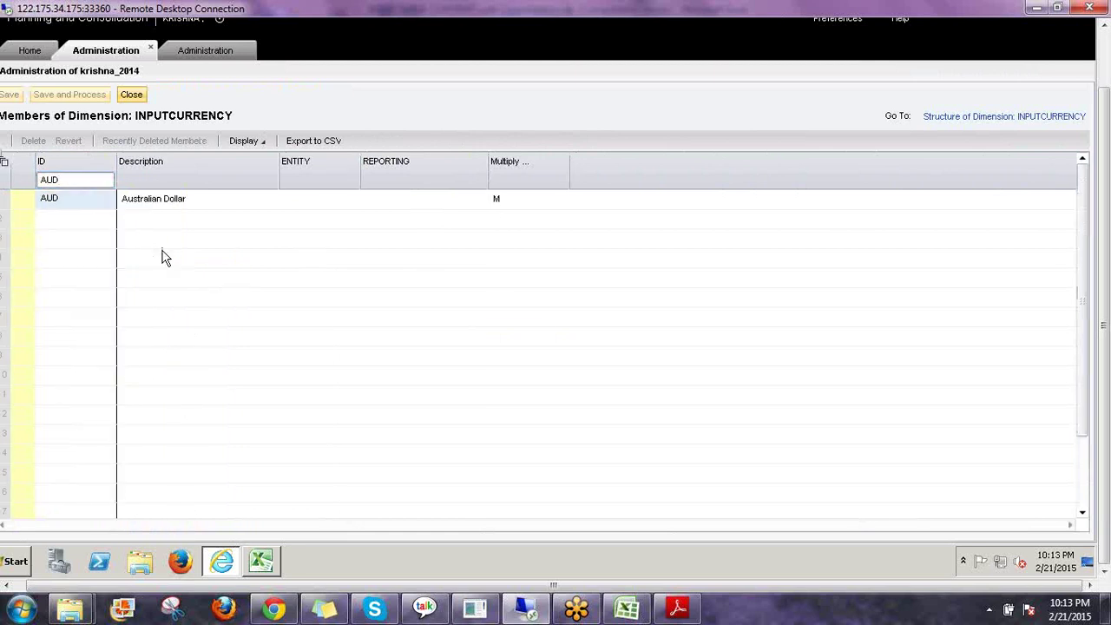
pyautogui.click(498, 200)
pyautogui.write('M')
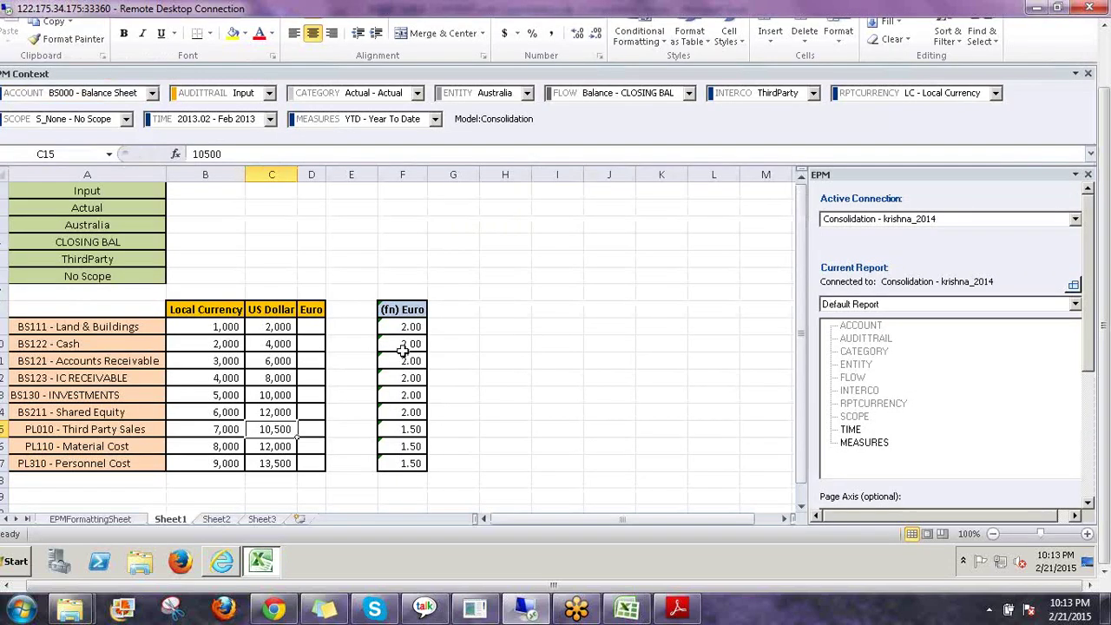
# Step: Filter the INPUTCURRENCY members by ID USD and check the US Dollar's reporting flag and multiply/divide setting
pyautogui.click(224, 564)
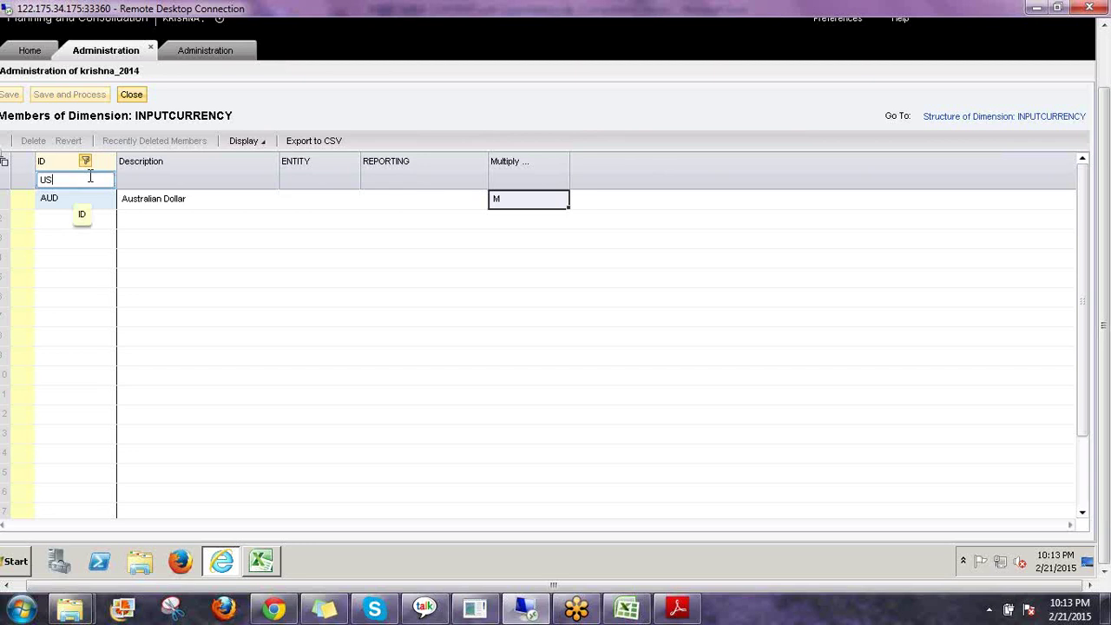
pyautogui.click(88, 176)
pyautogui.write('USD')
pyautogui.press('Return')
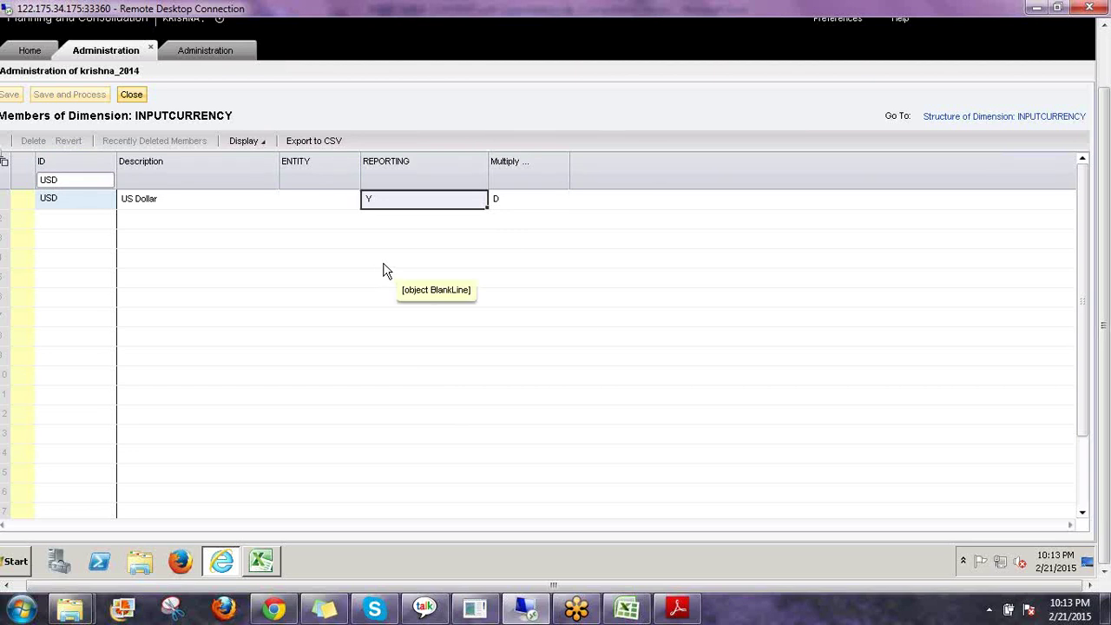
pyautogui.click(513, 201)
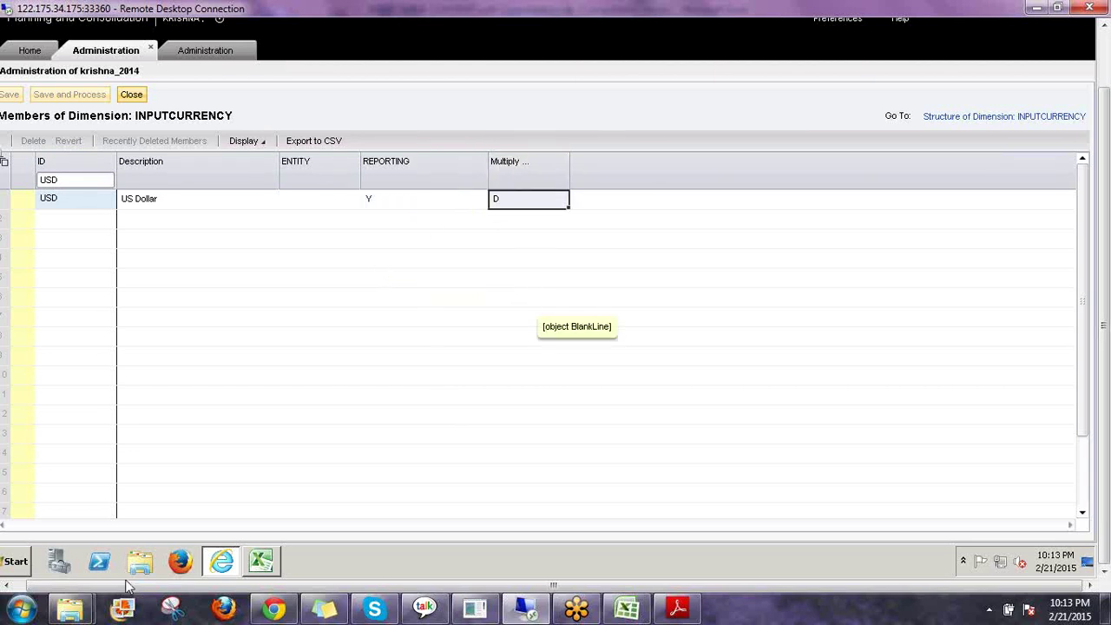
# Step: Switch to Excel and compare the US Dollar and Local Currency amounts of BS111 - Land & Buildings with the ratio formula
pyautogui.click(263, 563)
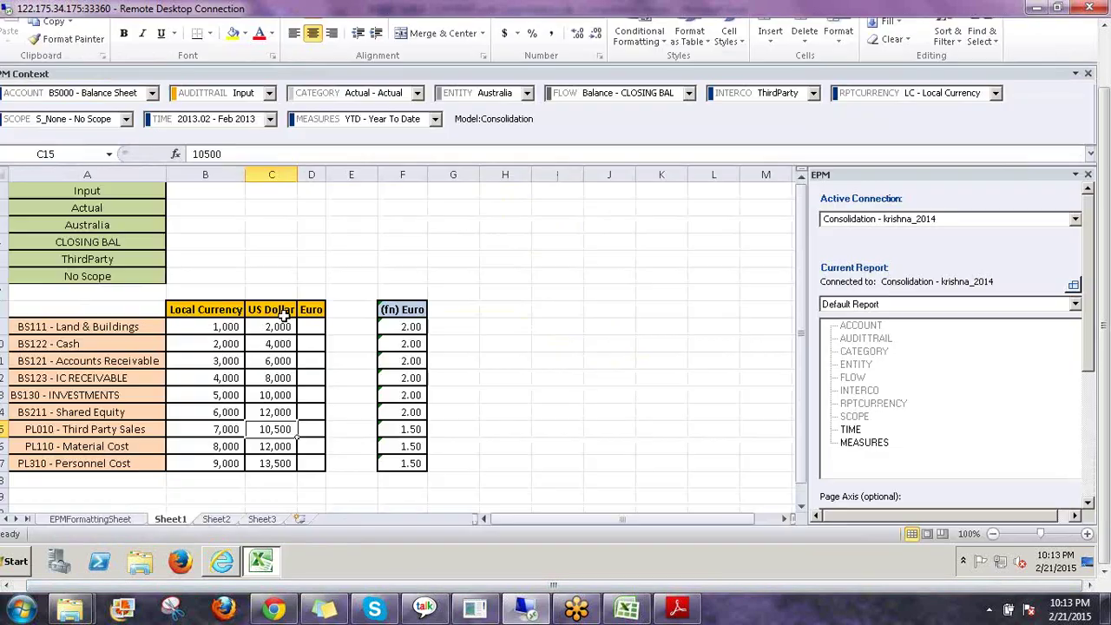
pyautogui.click(275, 327)
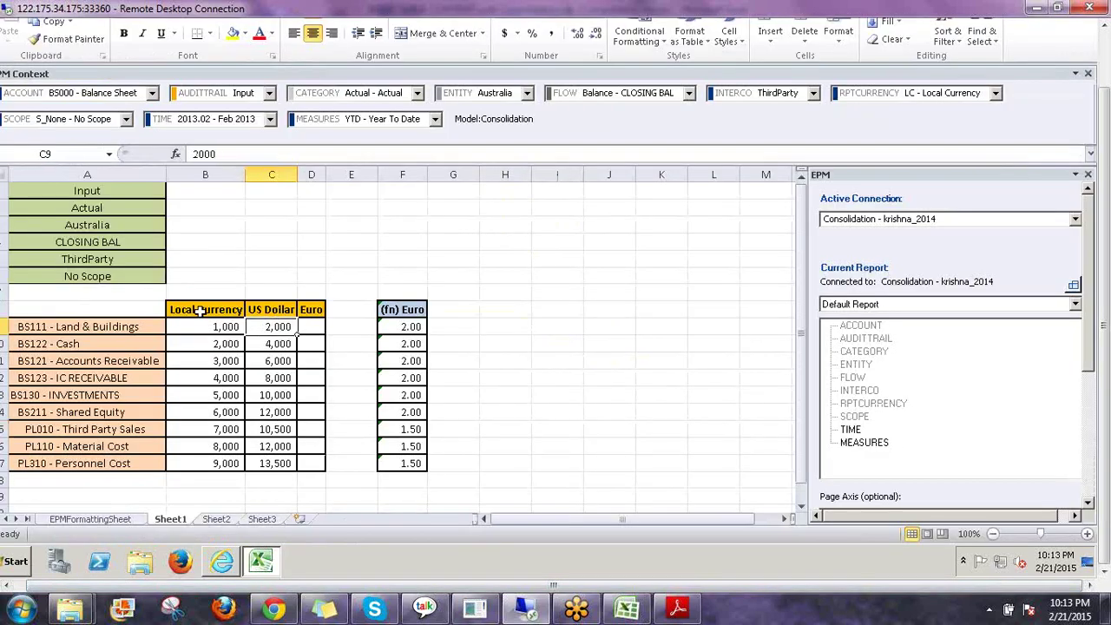
pyautogui.click(223, 330)
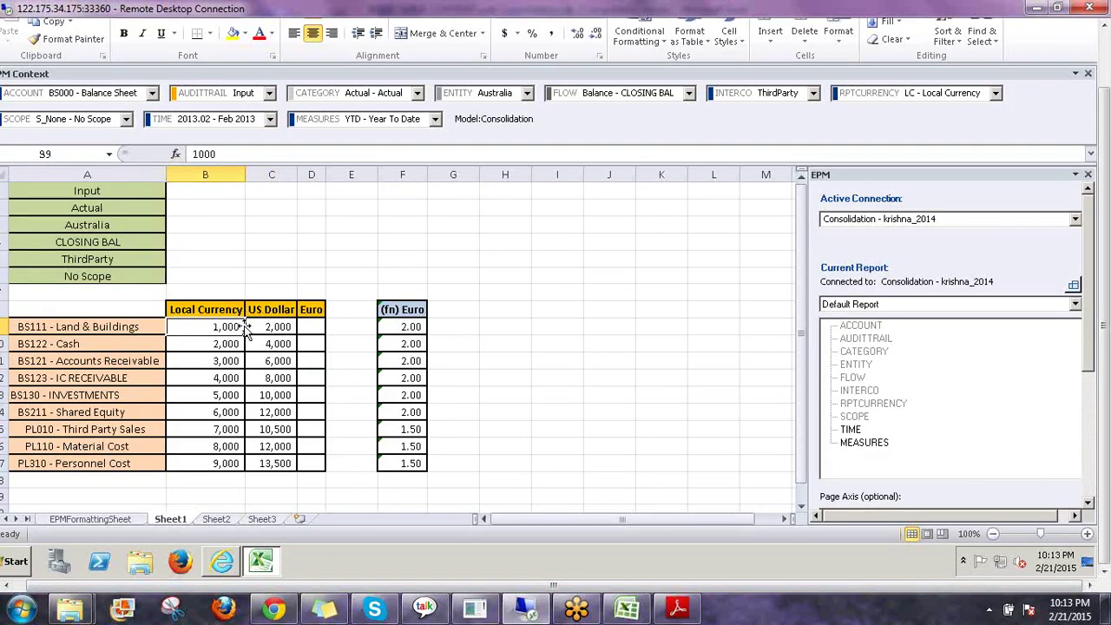
pyautogui.click(411, 327)
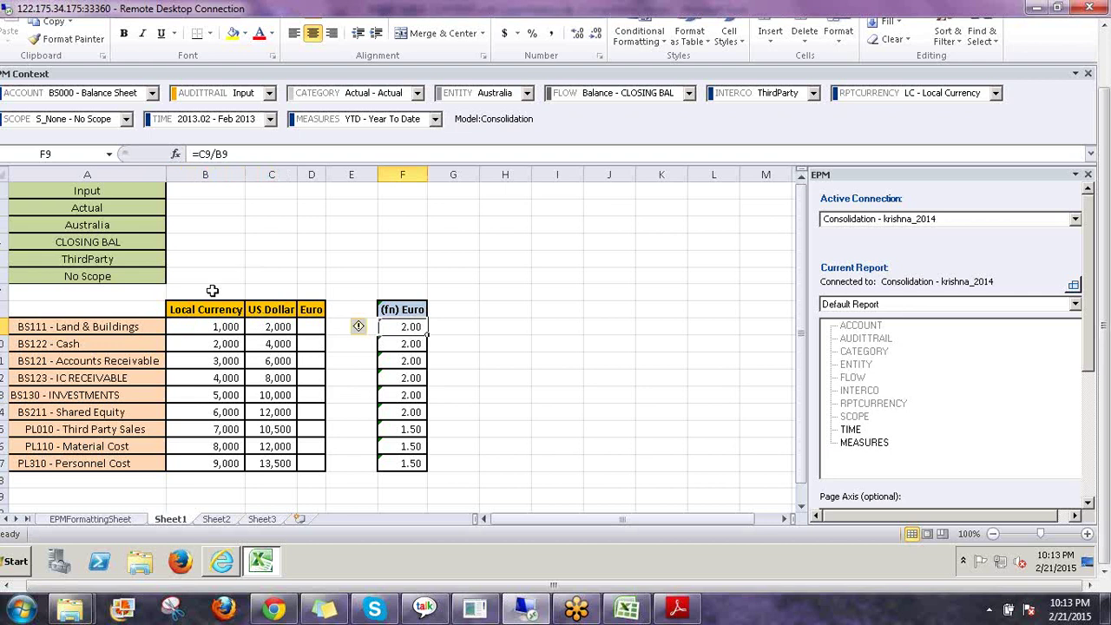
pyautogui.click(251, 325)
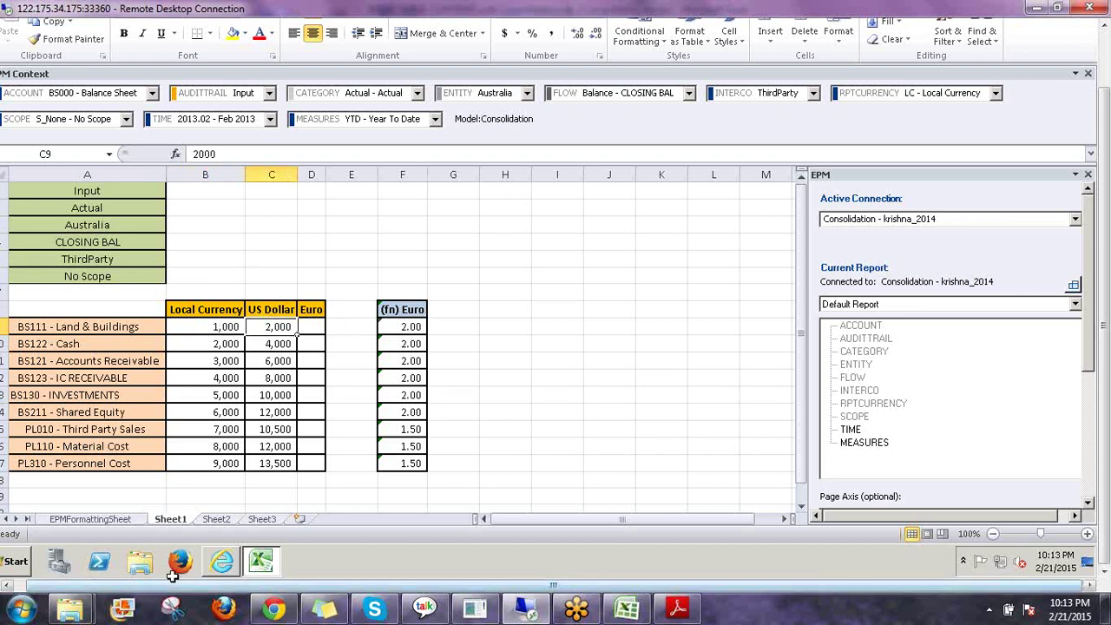
# Step: Recheck the US Dollar's multiply/divide setting in INPUTCURRENCY against the Local Currency and US Dollar amounts of BS111 in Excel
pyautogui.hotkey('alt', 'Tab')
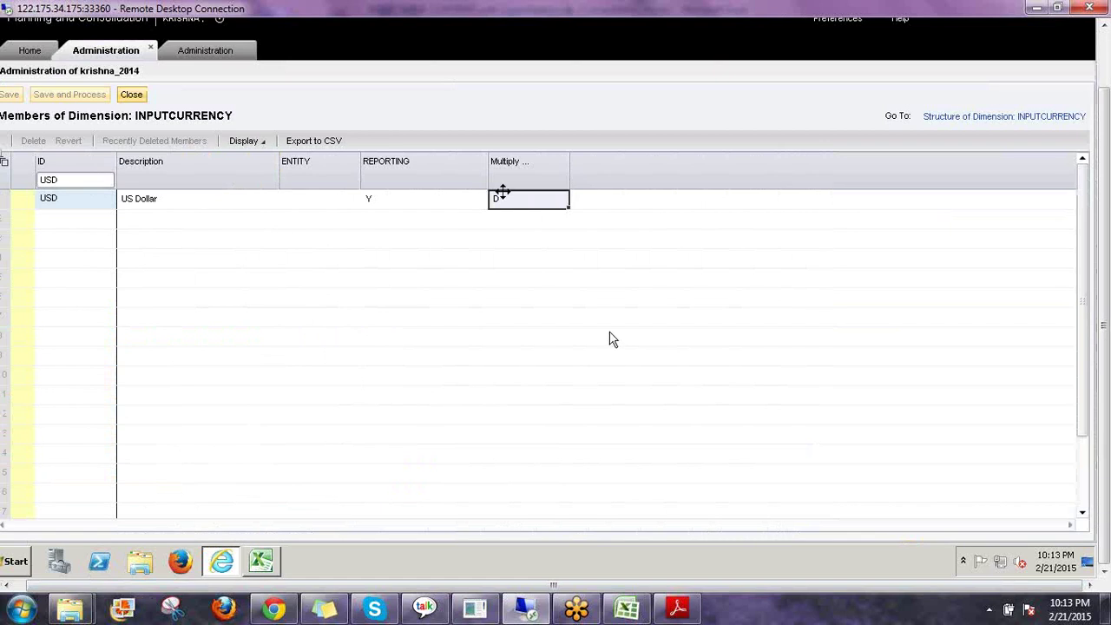
pyautogui.hotkey('alt', 'Tab')
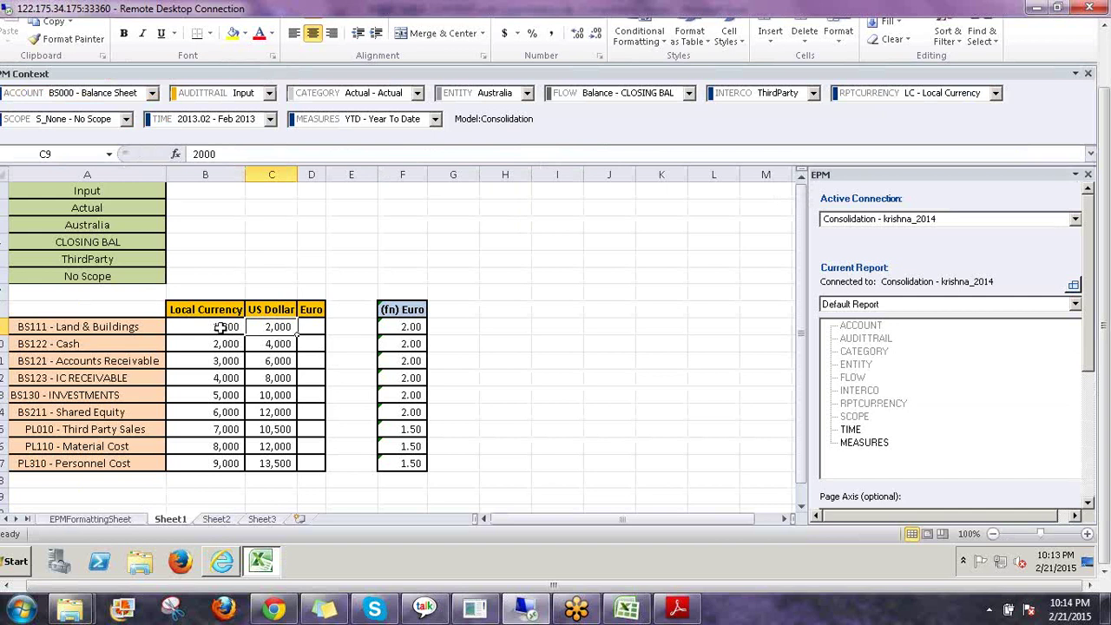
pyautogui.click(221, 327)
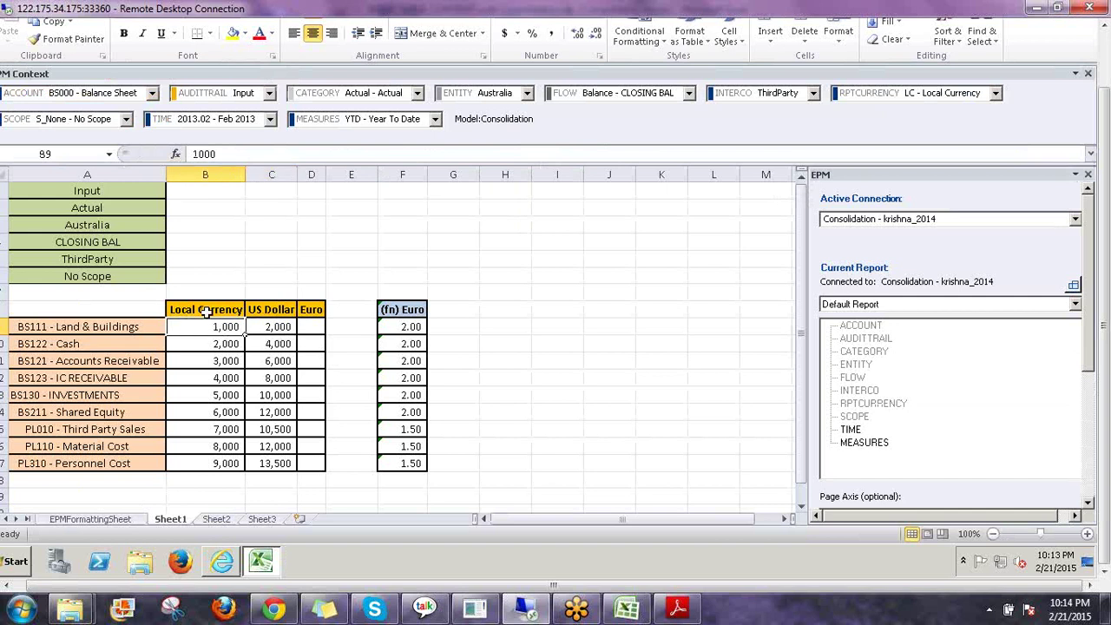
pyautogui.click(272, 326)
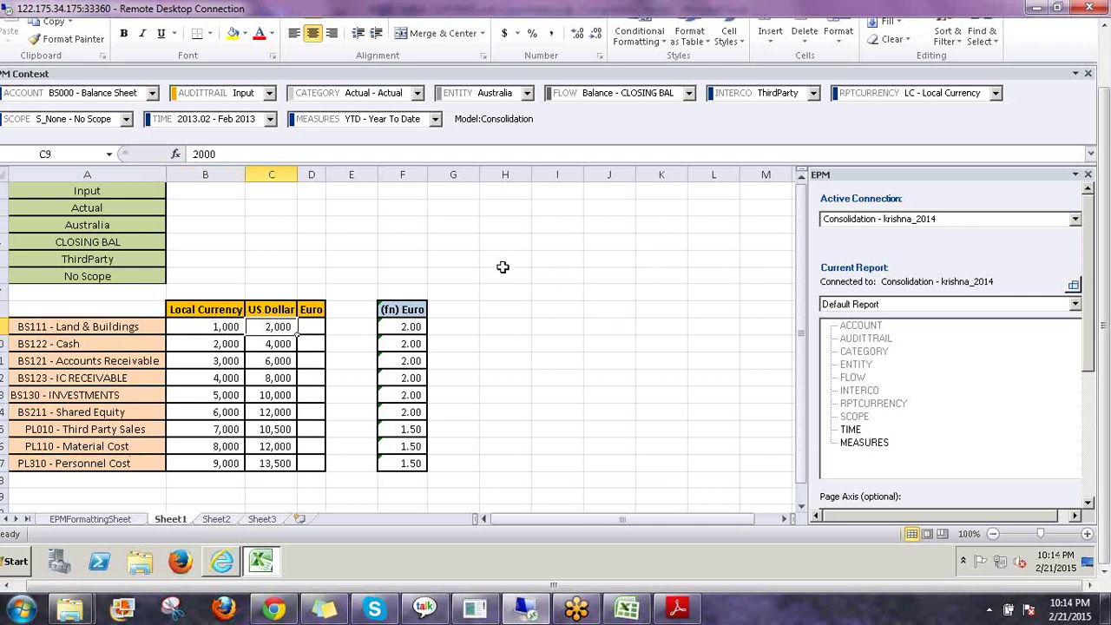
pyautogui.click(557, 274)
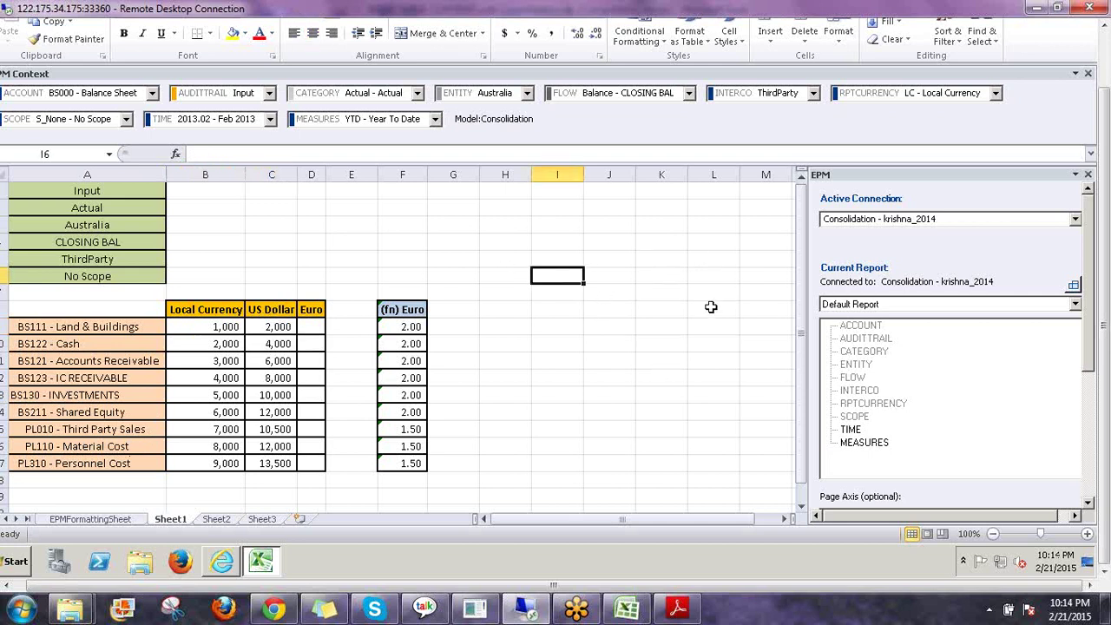
# Step: In the web administration, set the multiply/divide property of USD in INPUTCURRENCY to M, then save and process without taking the environment offline
pyautogui.click(223, 565)
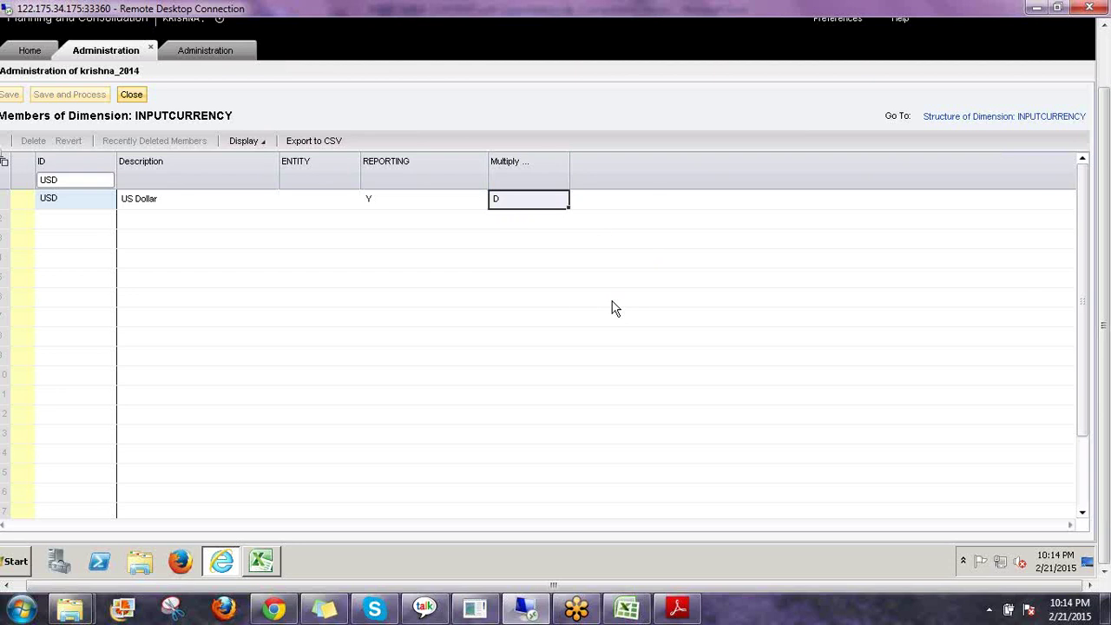
pyautogui.doubleClick(508, 202)
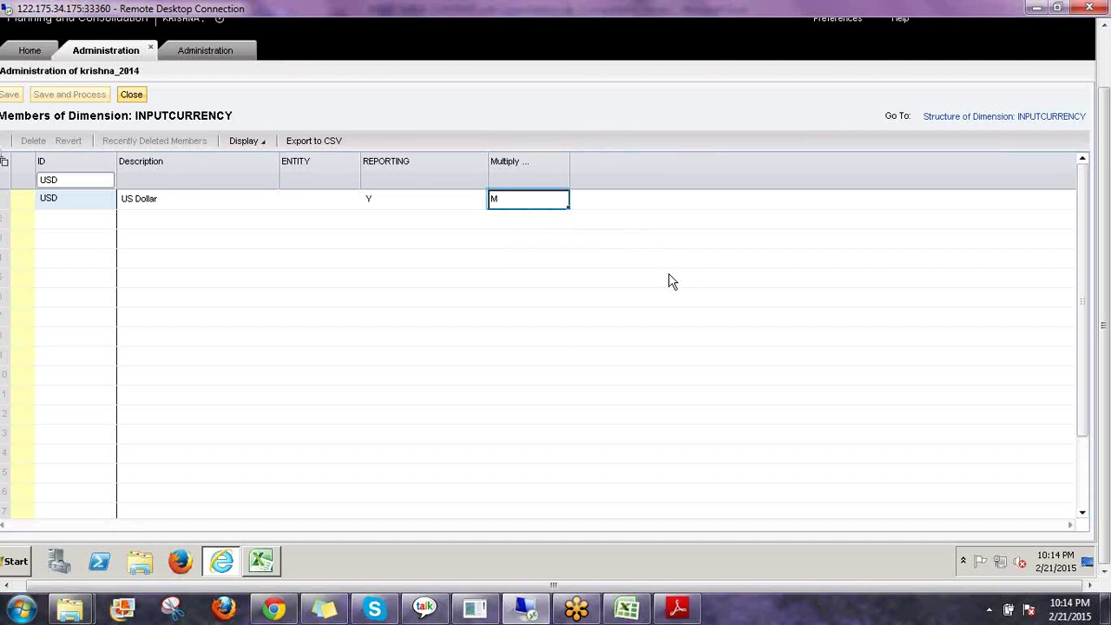
pyautogui.press('Return')
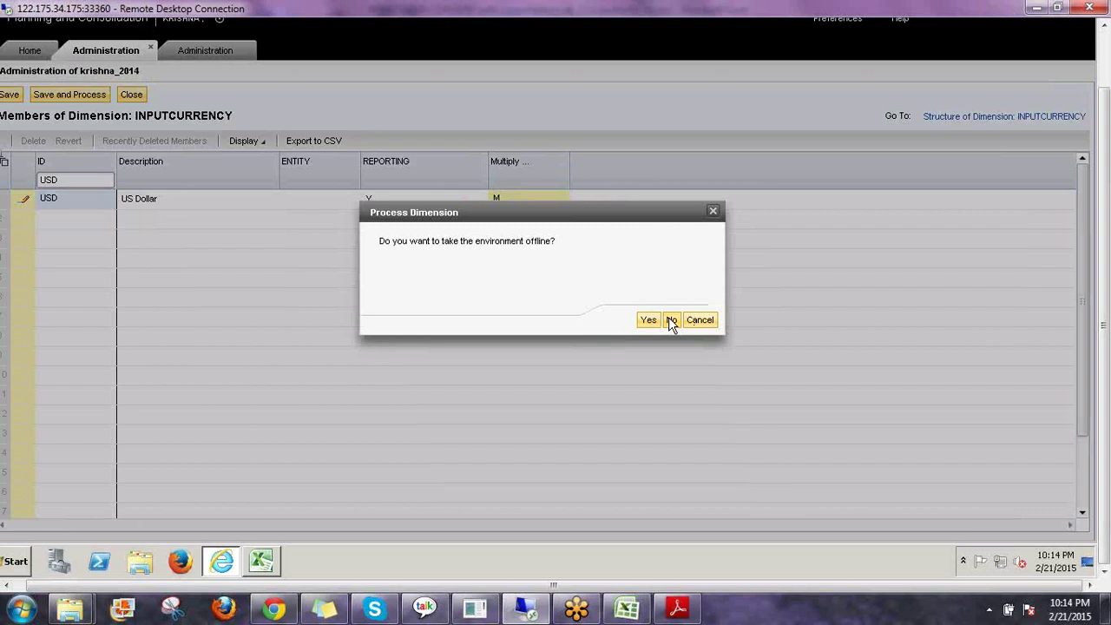
pyautogui.click(673, 320)
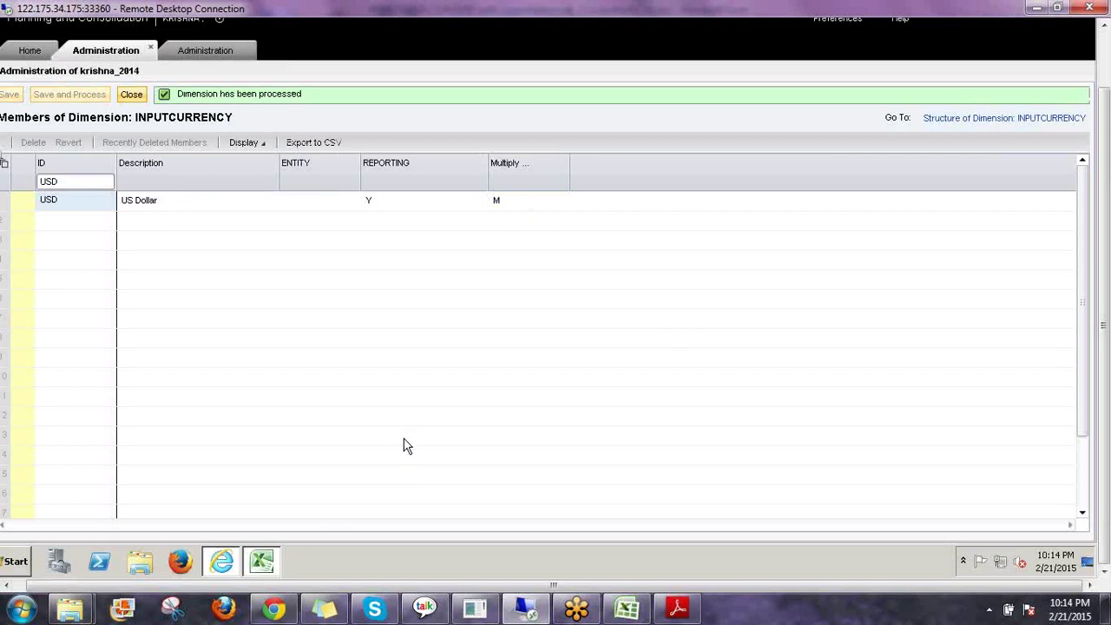
# Step: Back in Excel, clear the US Dollar amounts for all accounts from BS111 to PL310 in C9:C17
pyautogui.hotkey('alt', 'Tab')
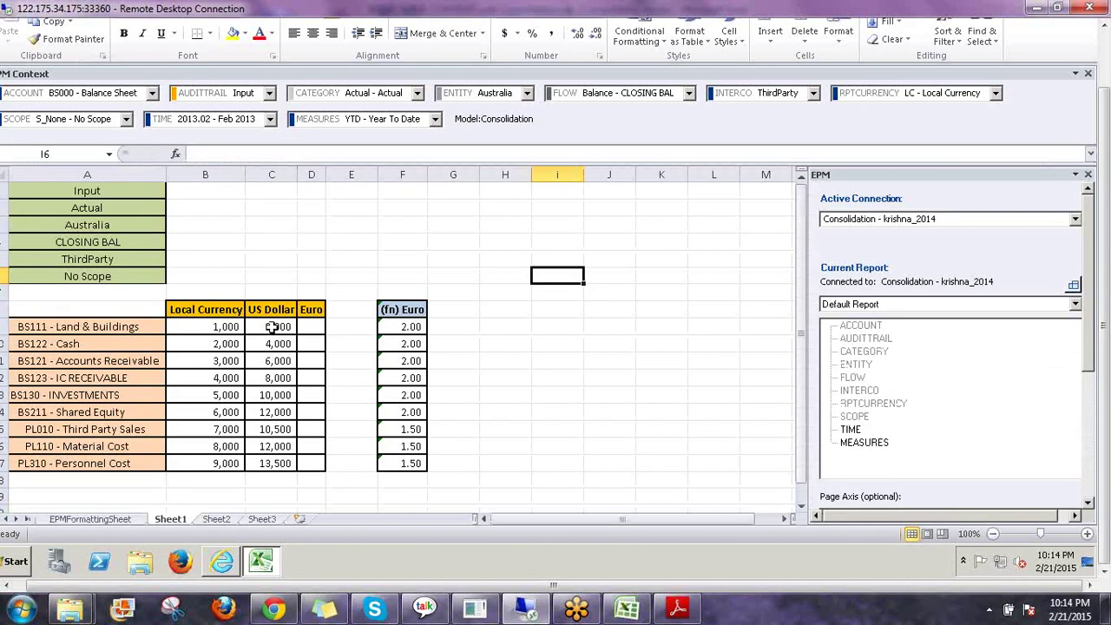
pyautogui.click(272, 326)
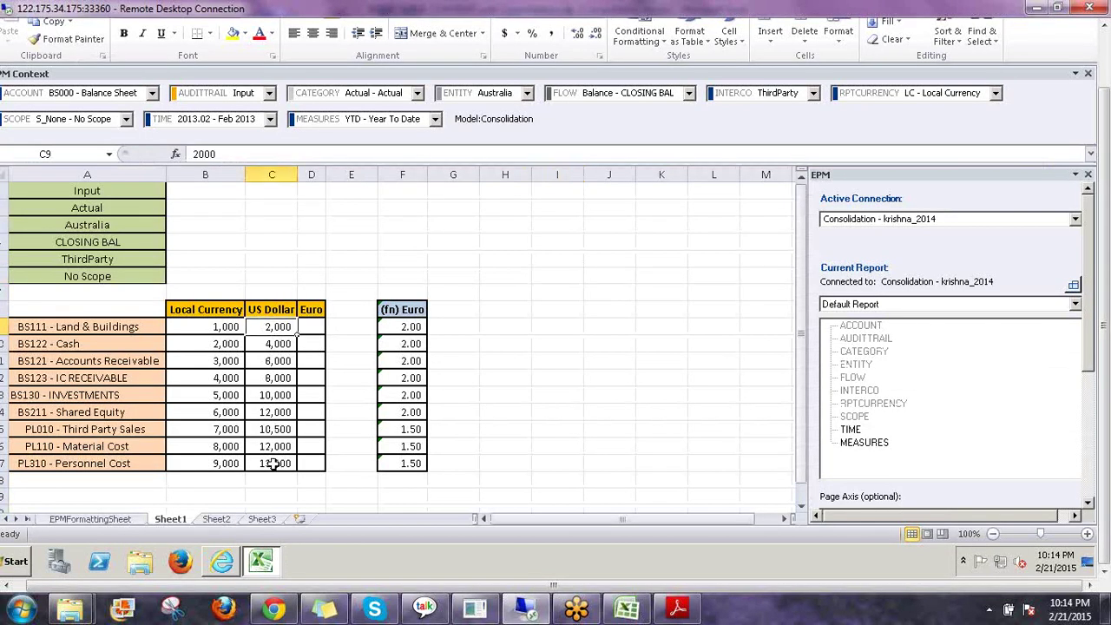
pyautogui.moveTo(272, 326); pyautogui.dragTo(273, 464)
pyautogui.press('Delete')
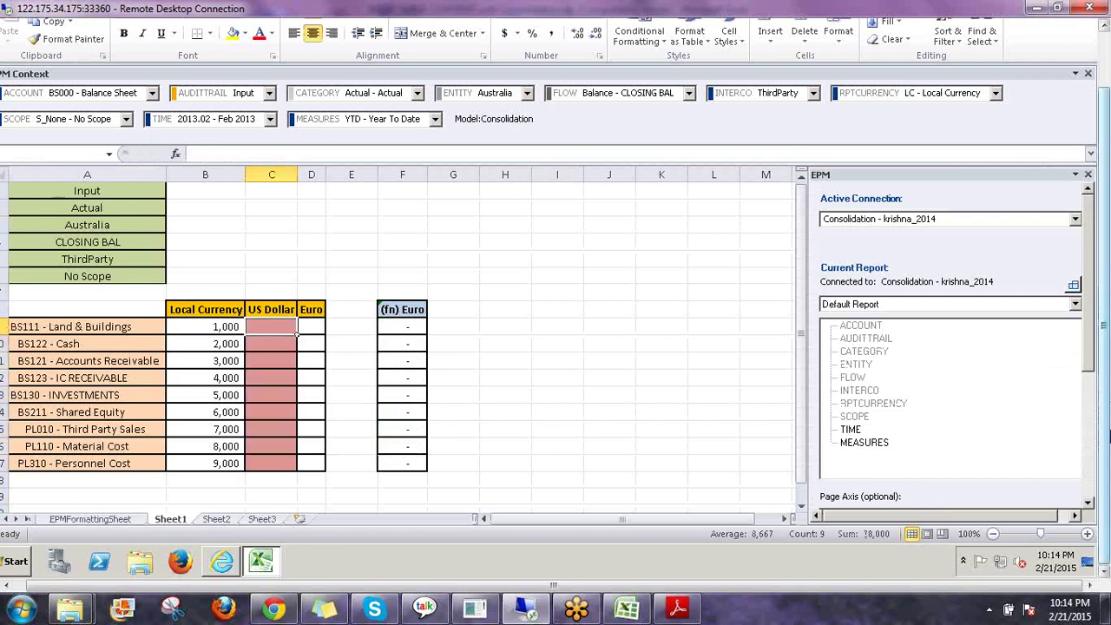
# Step: Save the cleared US Dollar amounts to the Consolidation model and dismiss the save results
pyautogui.scroll(3, 1107, 434)
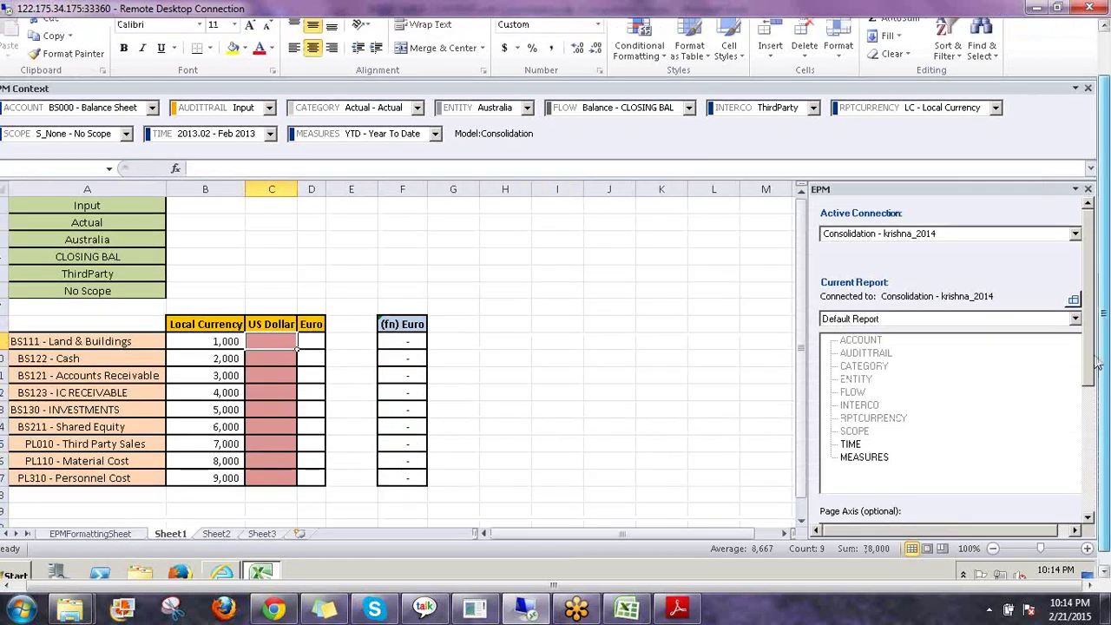
pyautogui.click(420, 47)
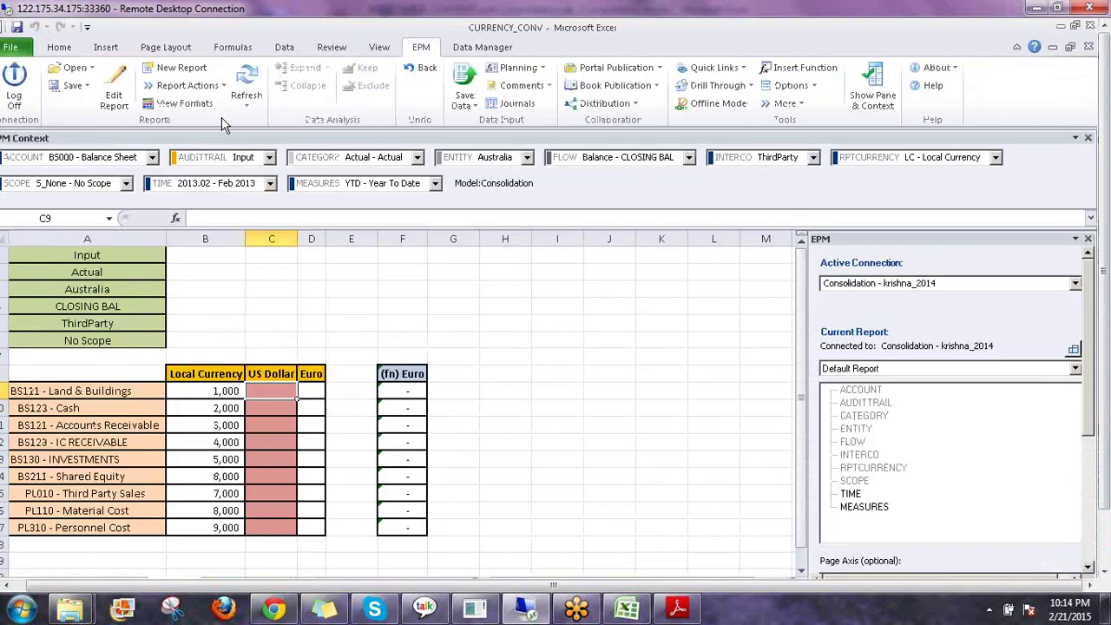
pyautogui.click(465, 80)
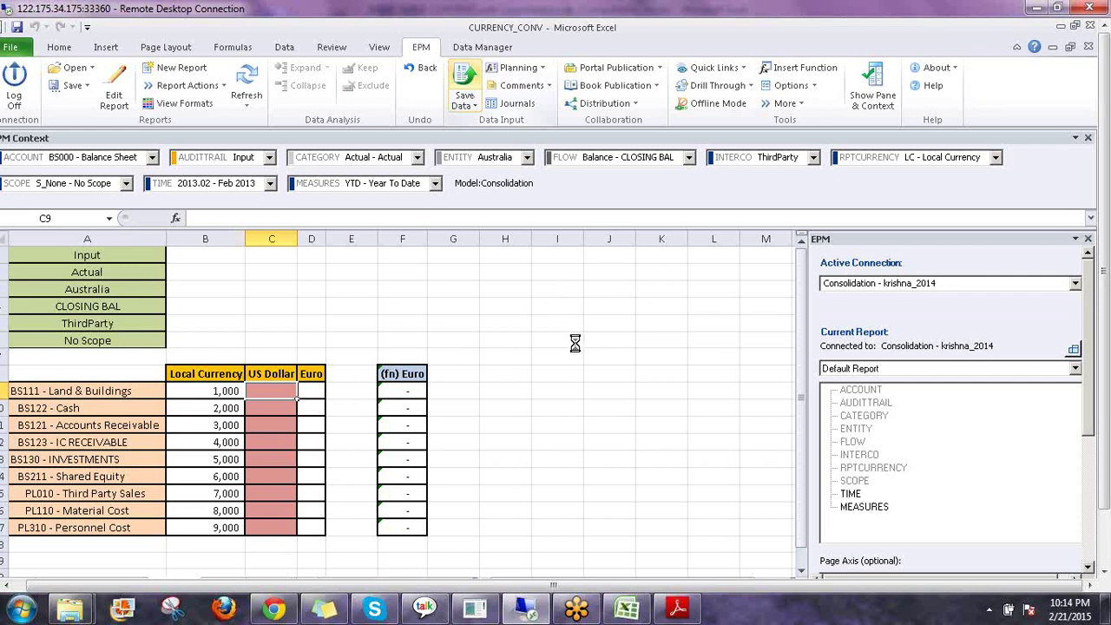
pyautogui.click(569, 371)
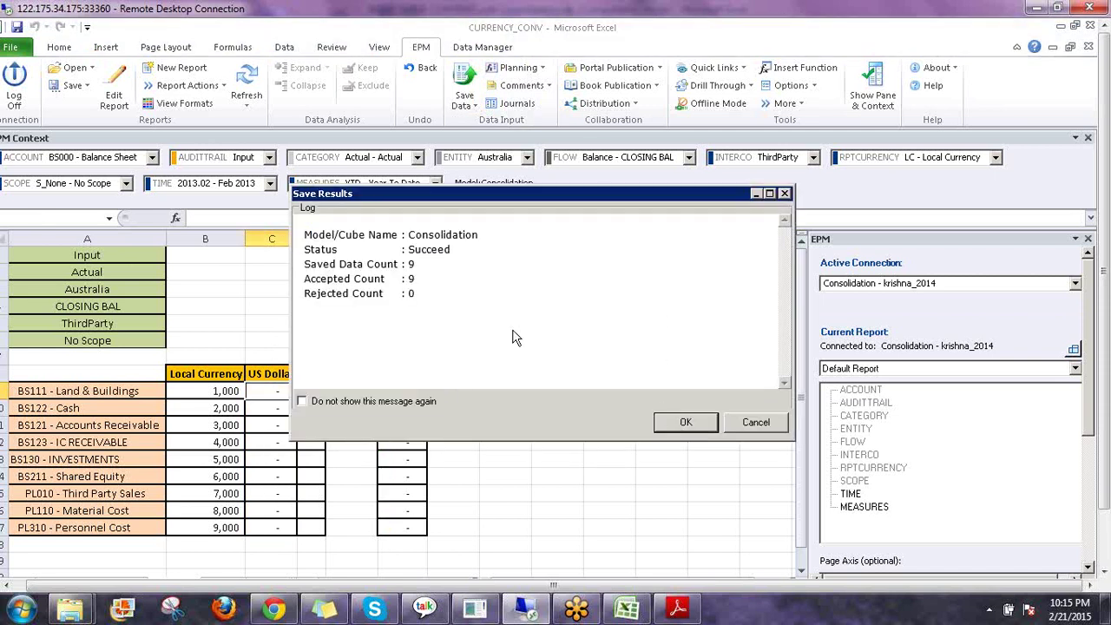
pyautogui.press('Return')
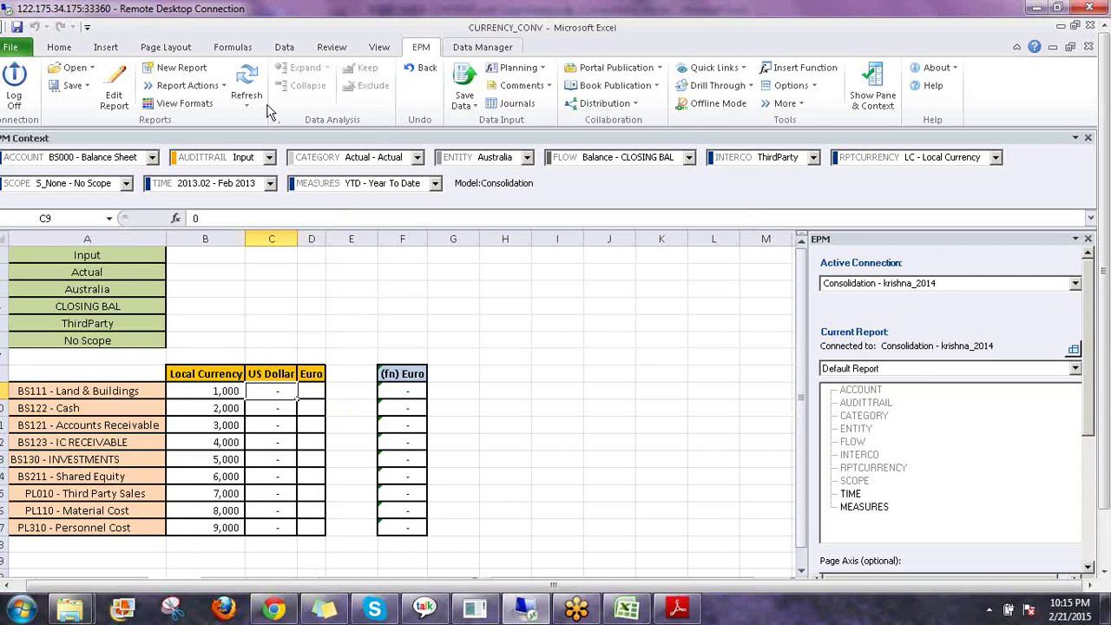
# Step: Run the FX Restatement package immediately for category Actual, entity AU, reporting currency USD and time 2013.02
pyautogui.scroll(-1, 206, 111)
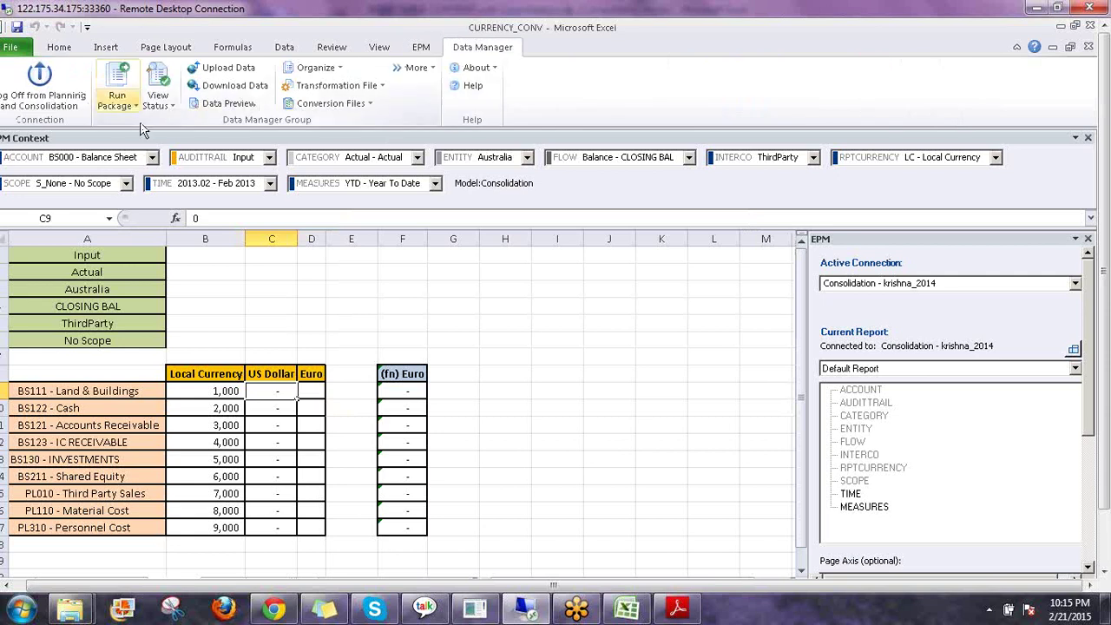
pyautogui.click(129, 106)
pyautogui.press('Return')
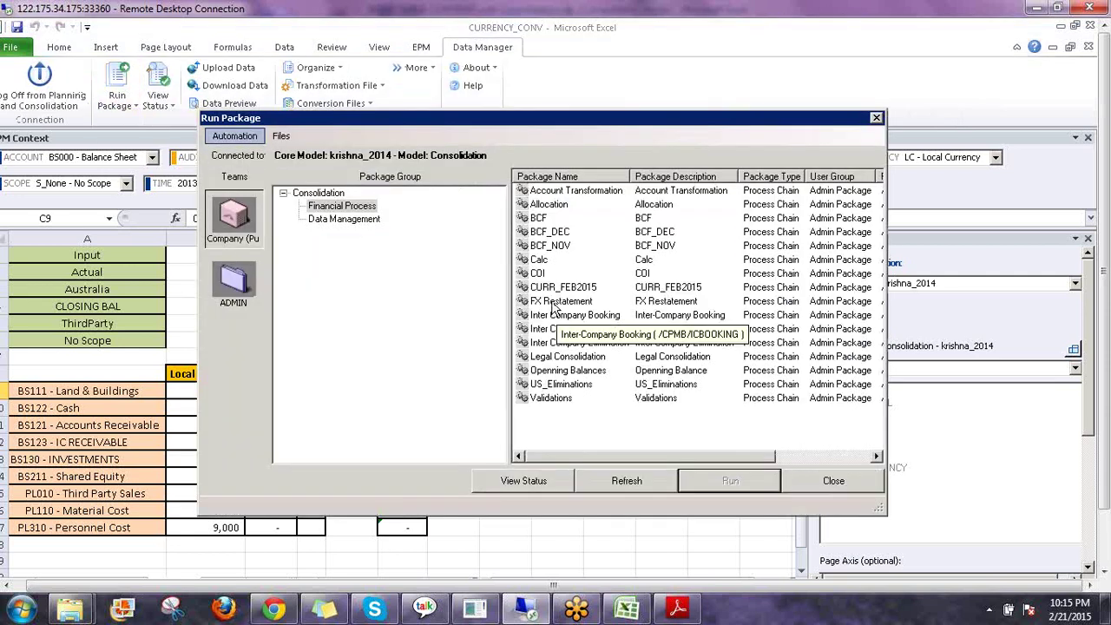
pyautogui.click(559, 305)
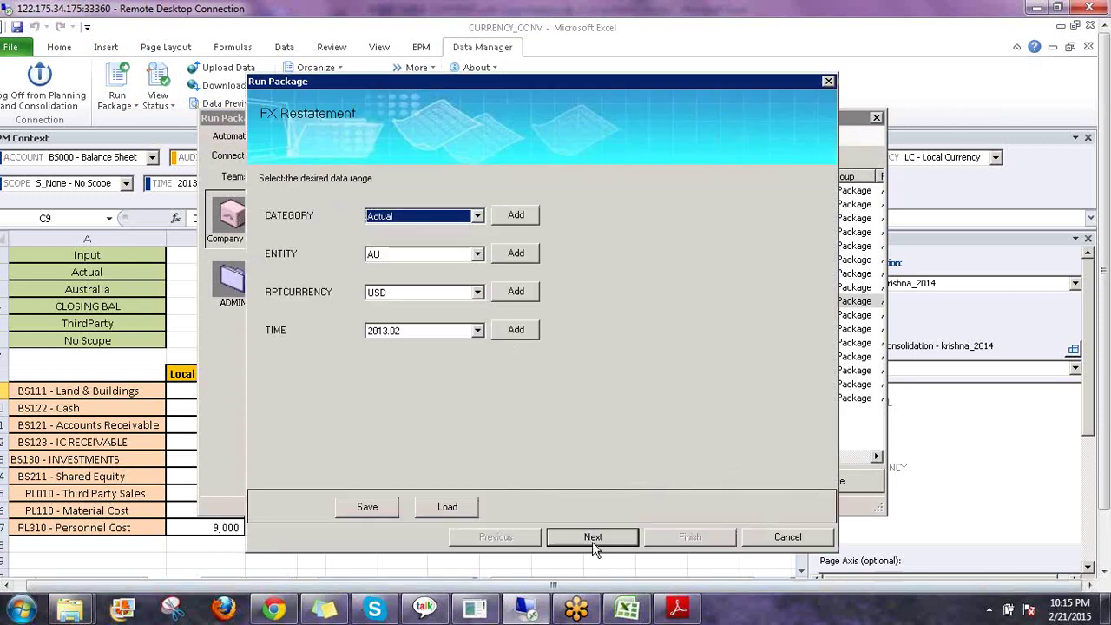
pyautogui.click(592, 538)
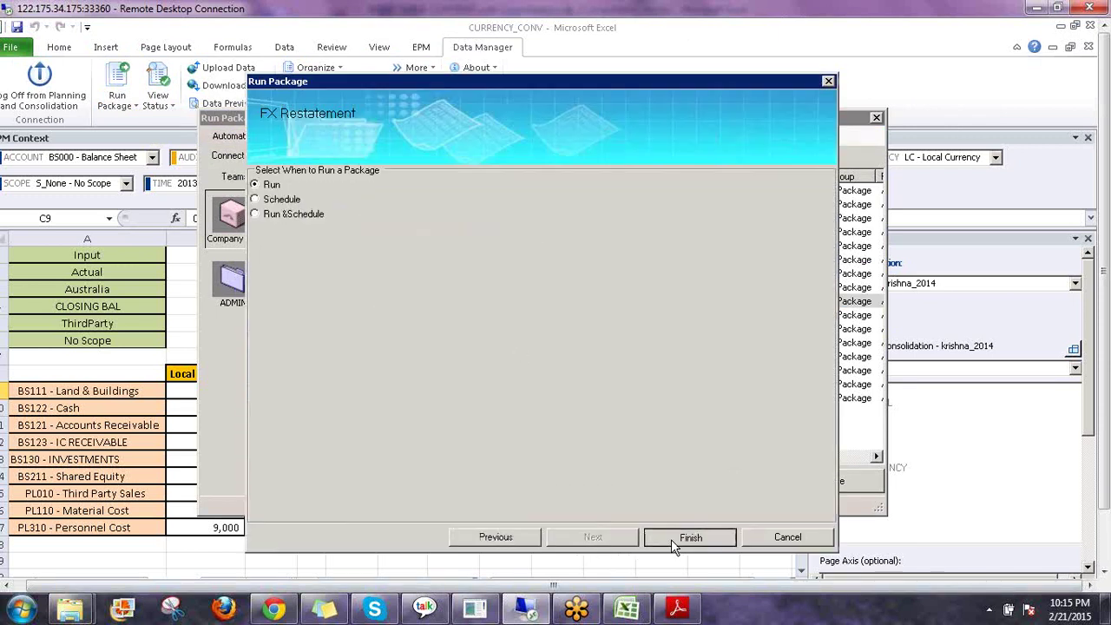
pyautogui.click(671, 539)
pyautogui.click(668, 372)
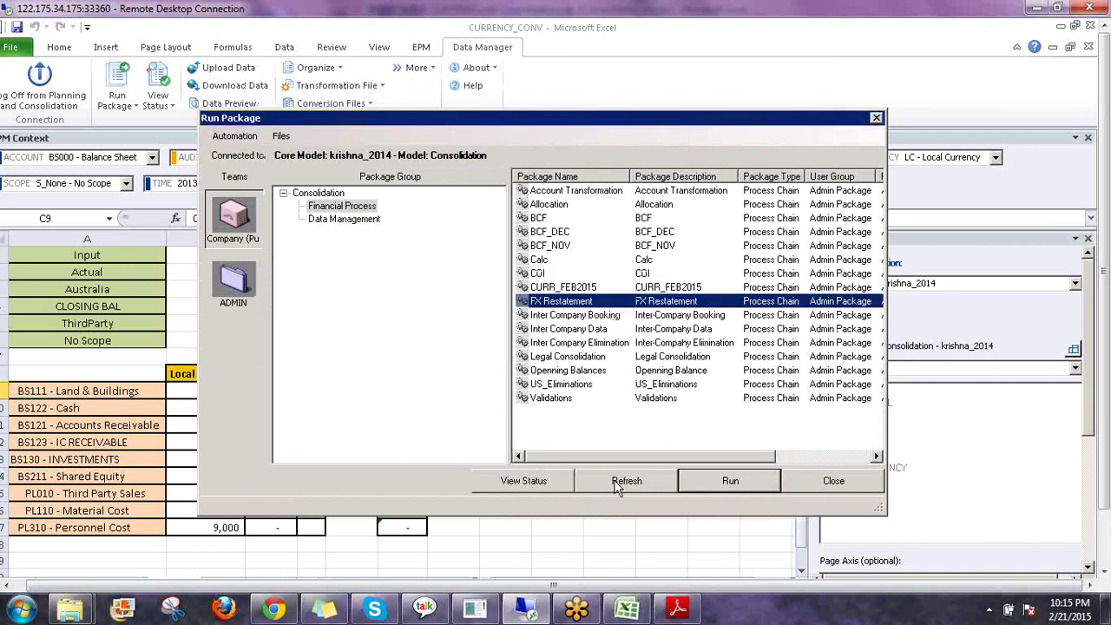
# Step: Check the package status list with automatic refresh every 5 seconds, and review the detail log of the last-listed FX Restatement run
pyautogui.click(617, 488)
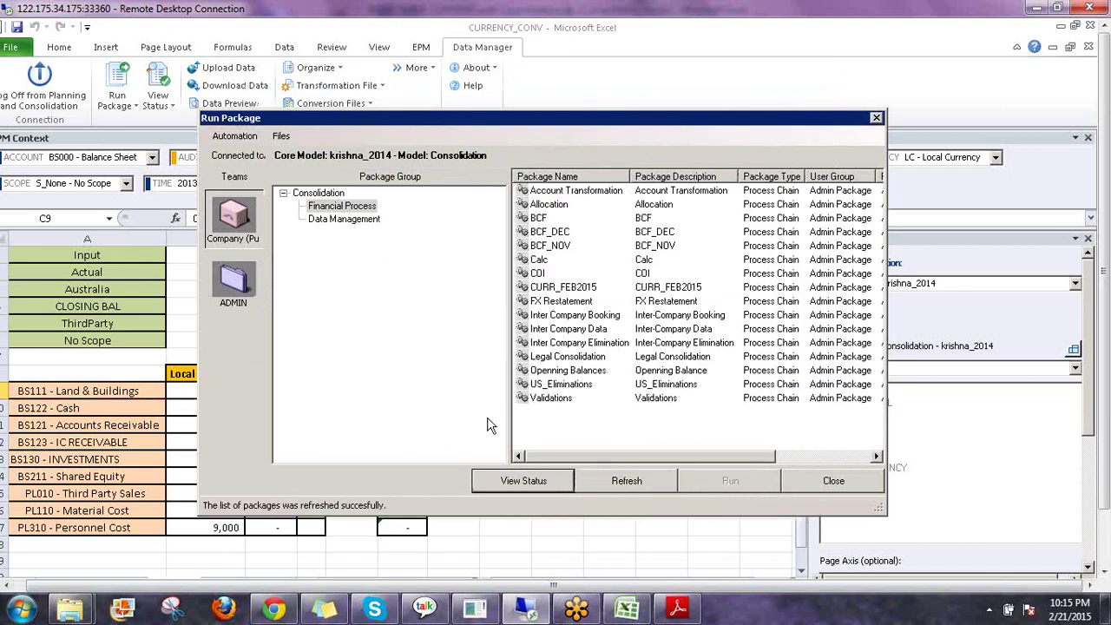
pyautogui.click(523, 480)
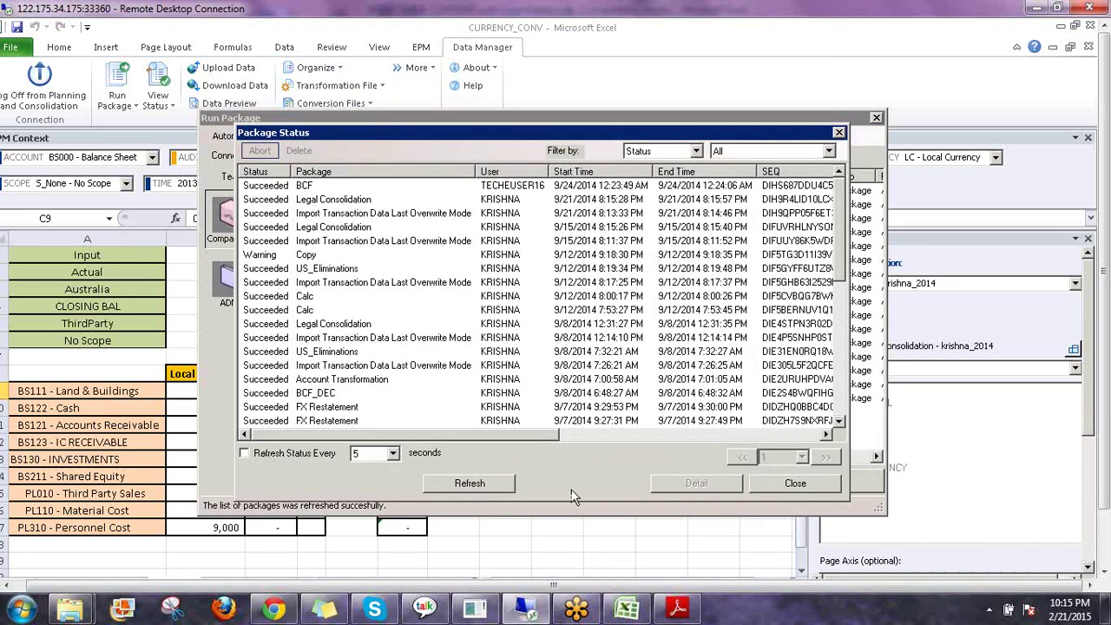
pyautogui.click(501, 486)
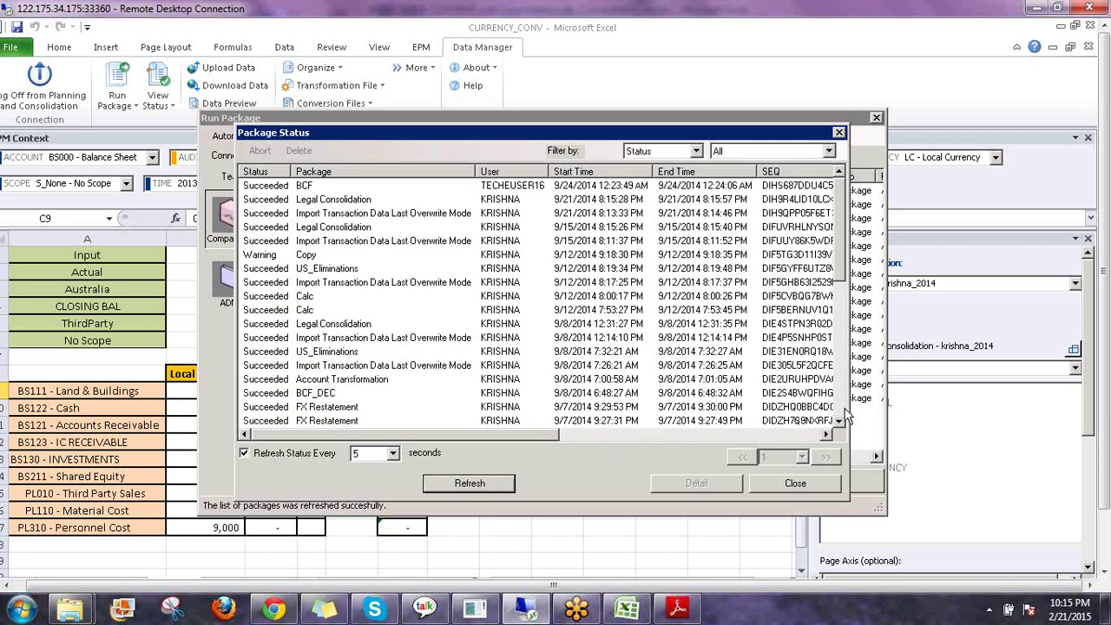
pyautogui.scroll(-10, 840, 423)
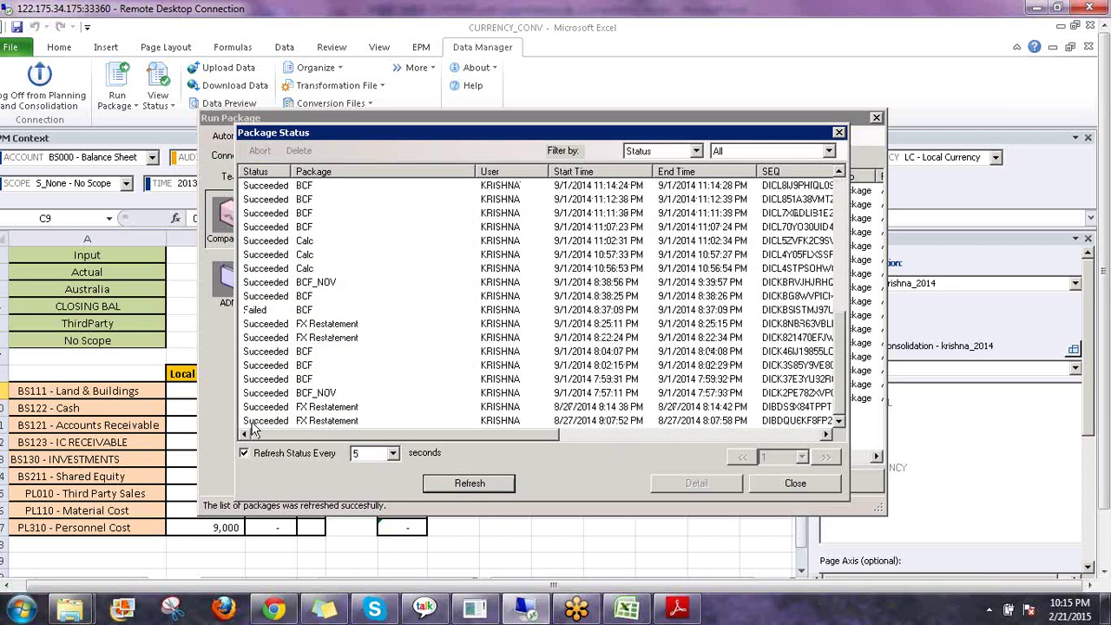
pyautogui.doubleClick(261, 422)
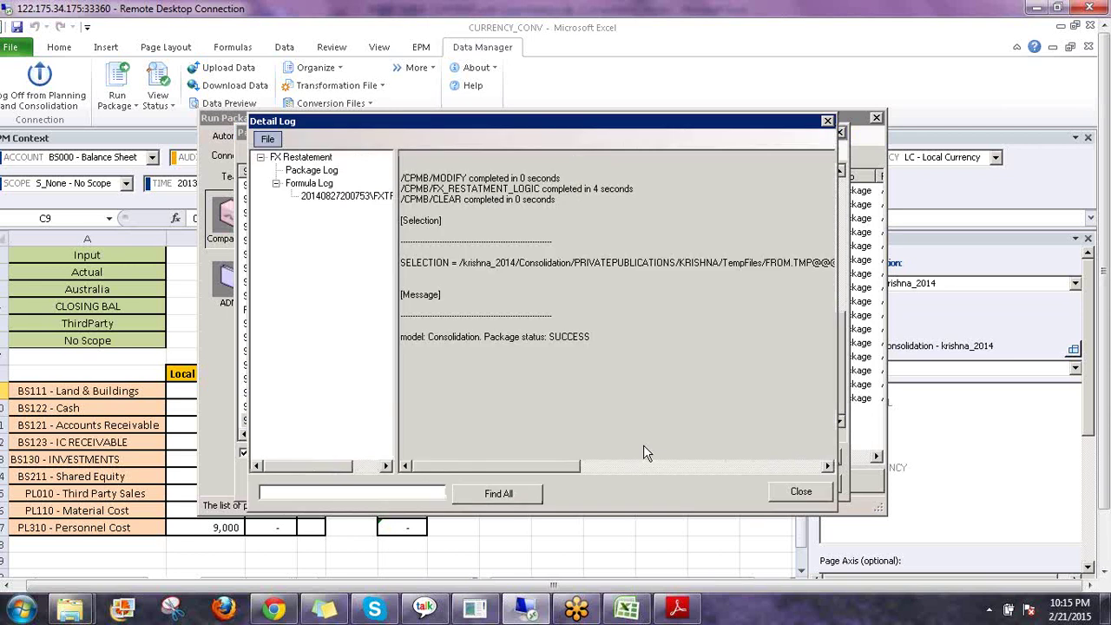
pyautogui.click(790, 492)
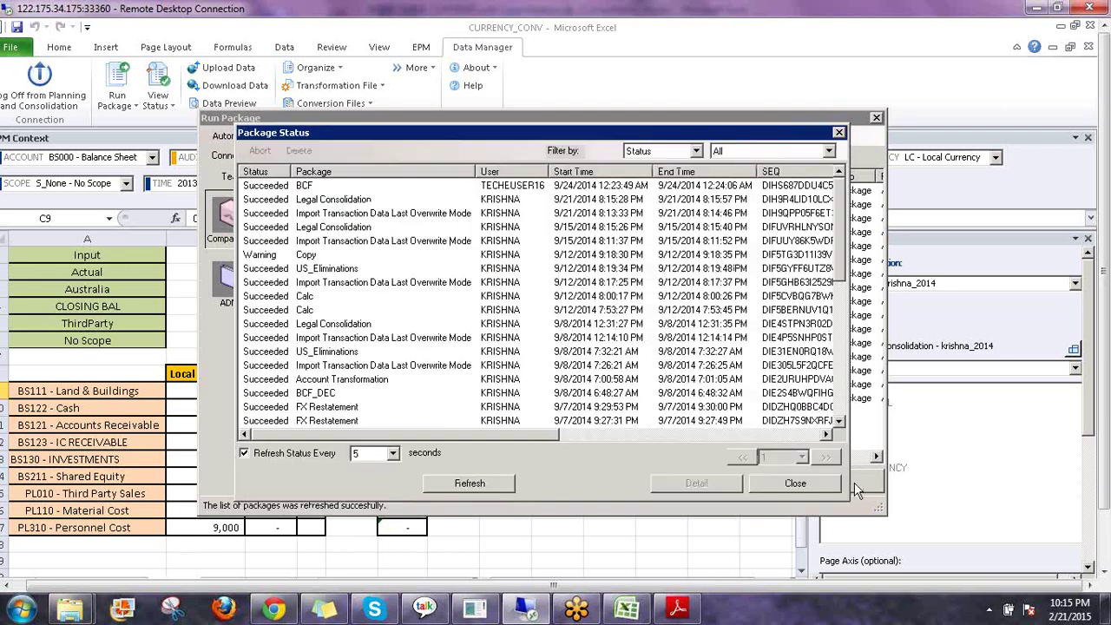
pyautogui.click(846, 482)
pyautogui.click(835, 481)
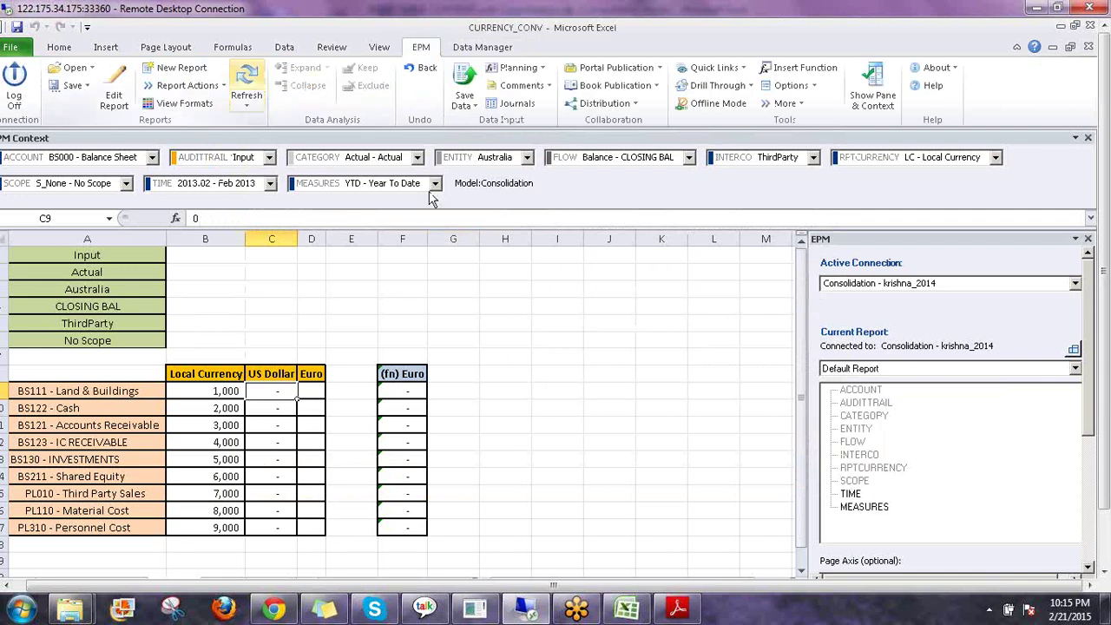
# Step: Refresh the report and compare the Local Currency and US Dollar amounts of BS111 - Land & Buildings with the ratio formula in F9
pyautogui.click(247, 80)
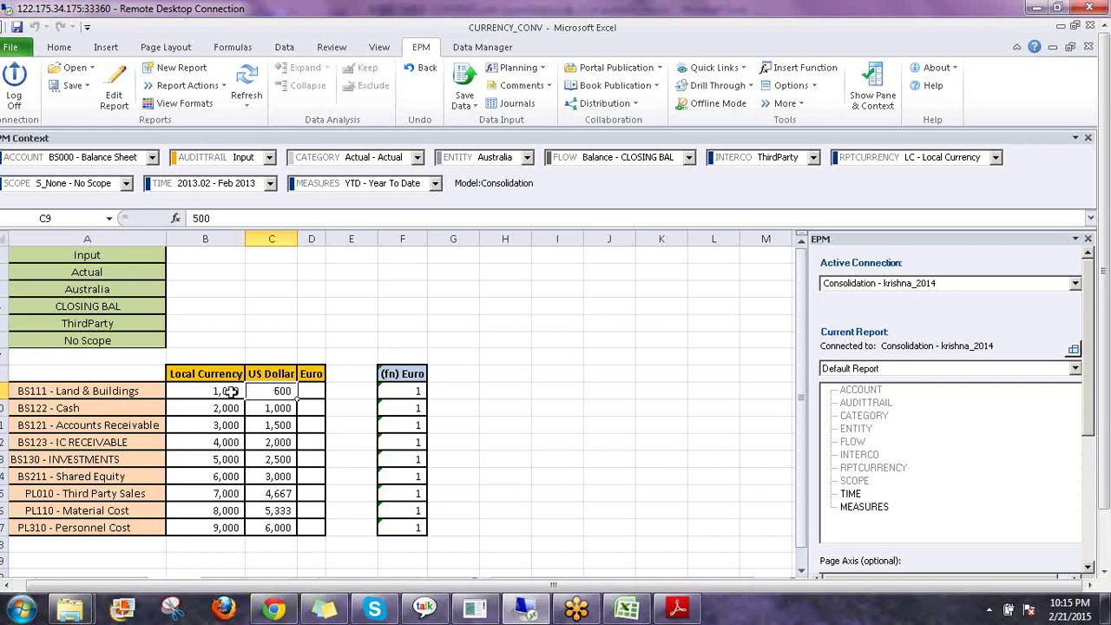
pyautogui.press('Left')
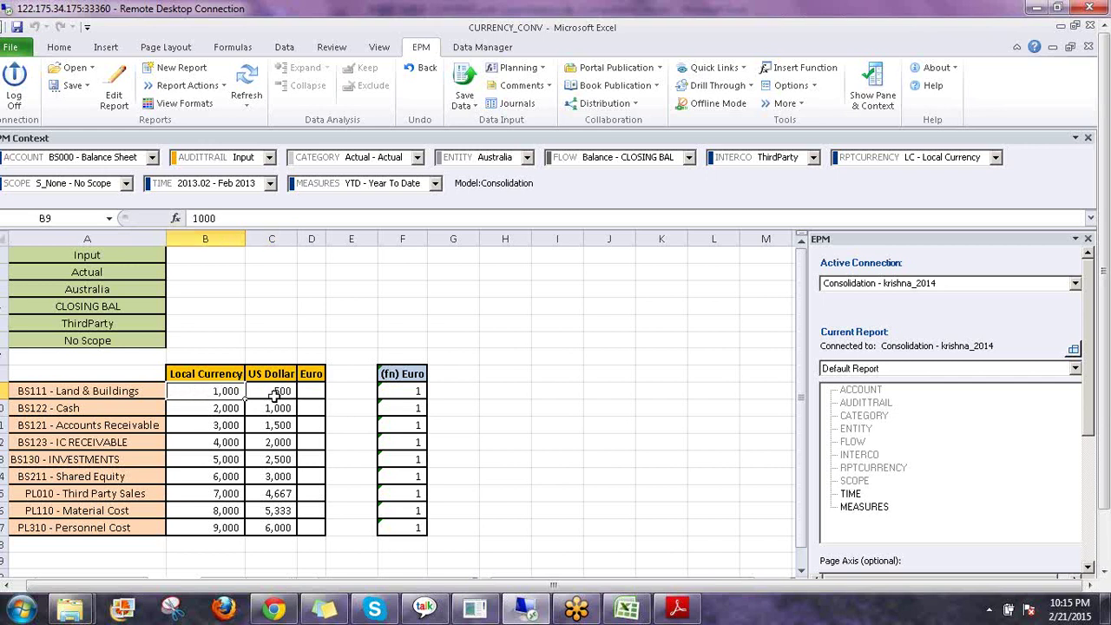
pyautogui.press('Right')
pyautogui.press('Right')
pyautogui.press('Right')
pyautogui.press('Right')
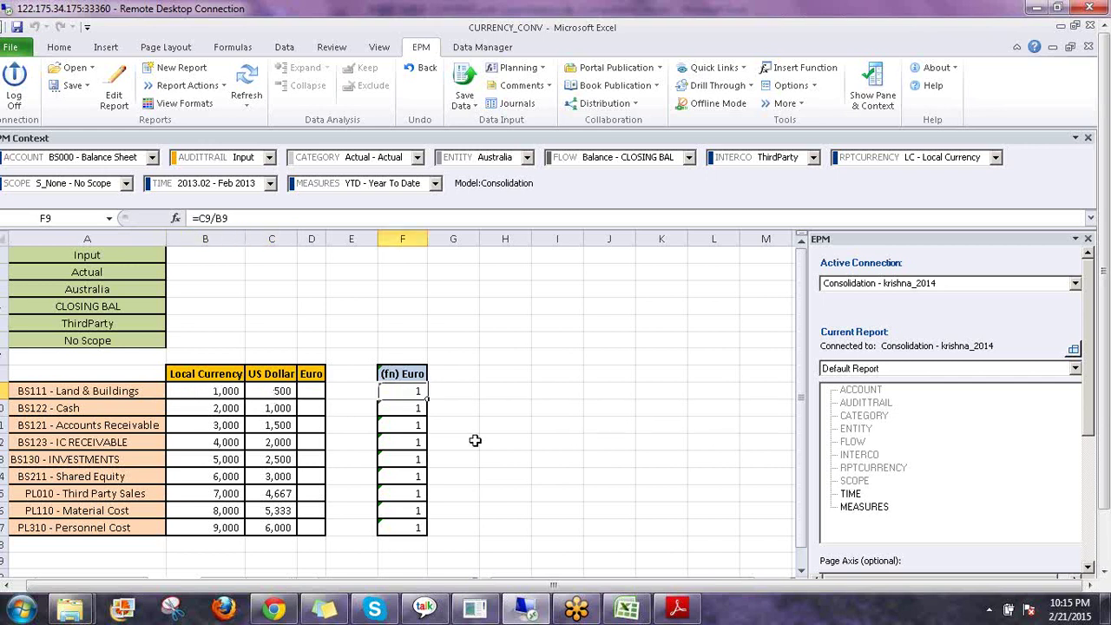
# Step: Compare the Local Currency and US Dollar amounts of PL010 - Third Party Sales with its ratio in the (fn) Euro column
pyautogui.click(221, 494)
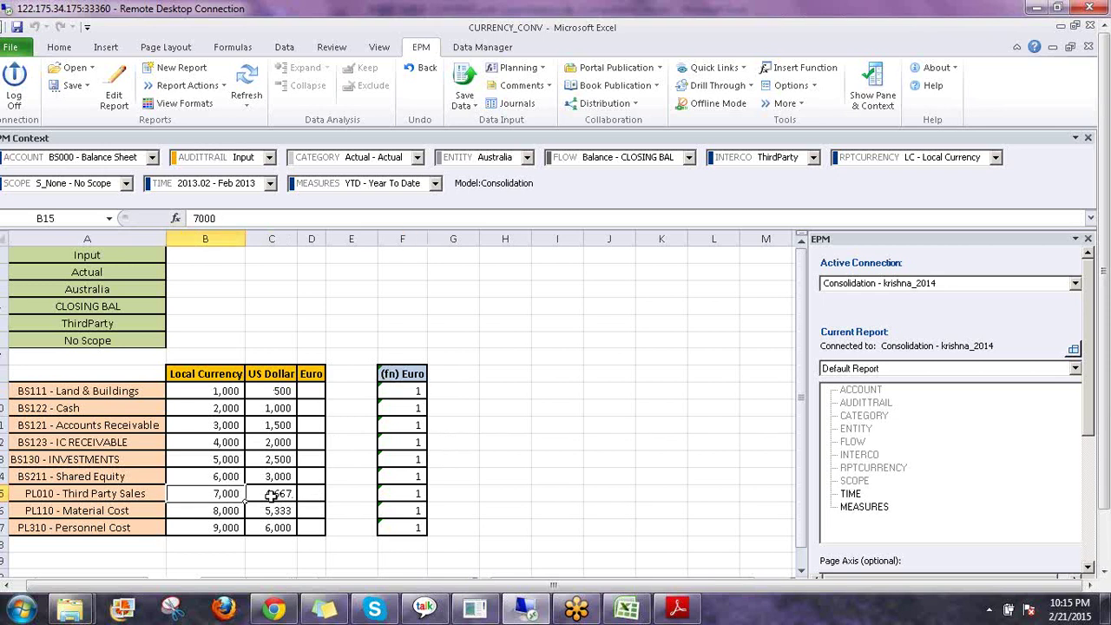
pyautogui.press('Right')
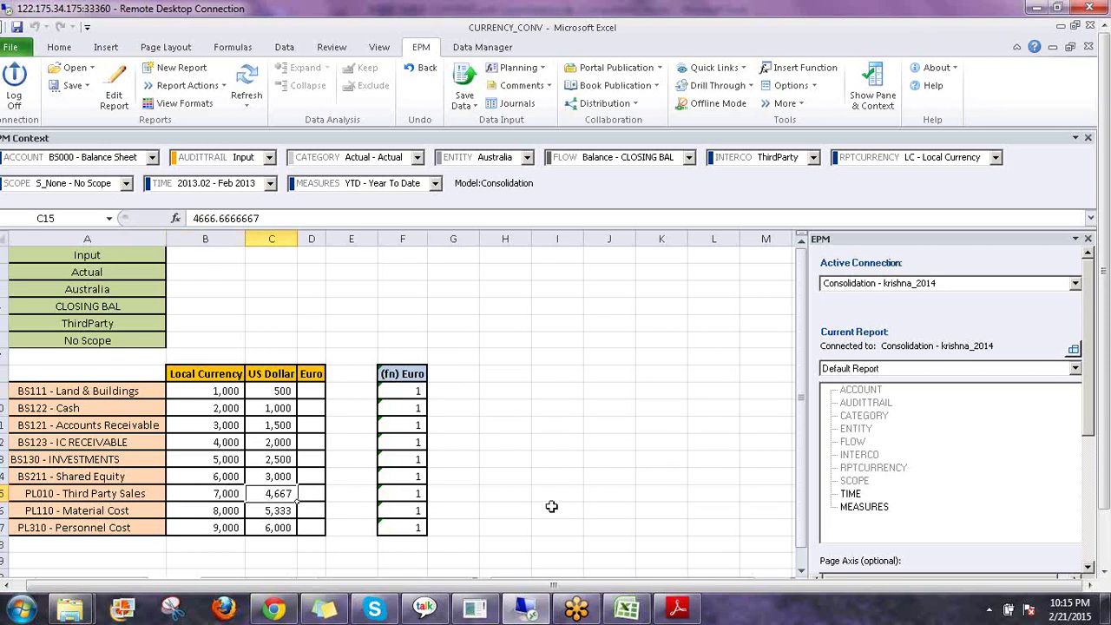
pyautogui.press('Right')
pyautogui.press('Right')
pyautogui.press('Right')
# Step: Replace the BS111 - Land & Buildings ratio formula in F9 of the (fn) Euro column with =C9/A9
pyautogui.moveTo(402, 393); pyautogui.dragTo(402, 528)
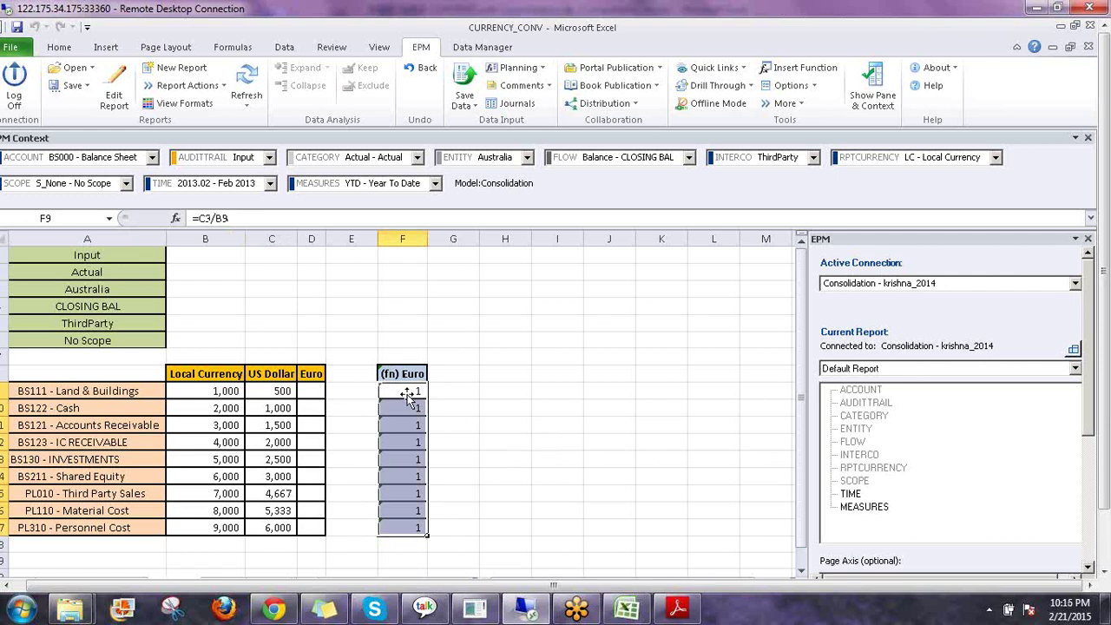
pyautogui.click(406, 392)
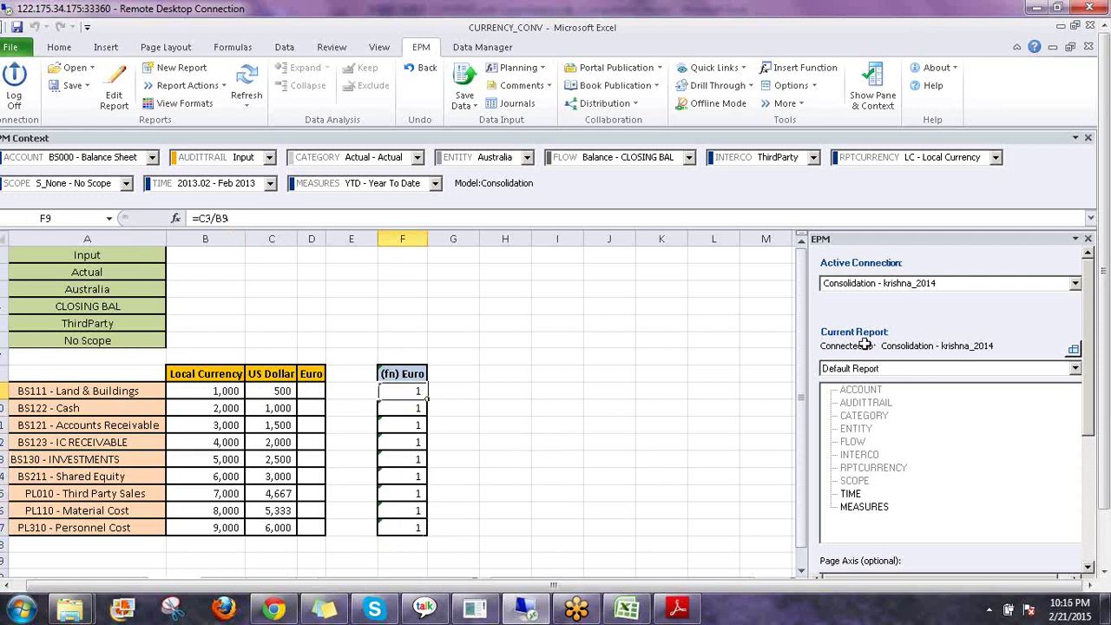
pyautogui.write('=')
pyautogui.press('Left')
pyautogui.press('Left')
pyautogui.press('Left')
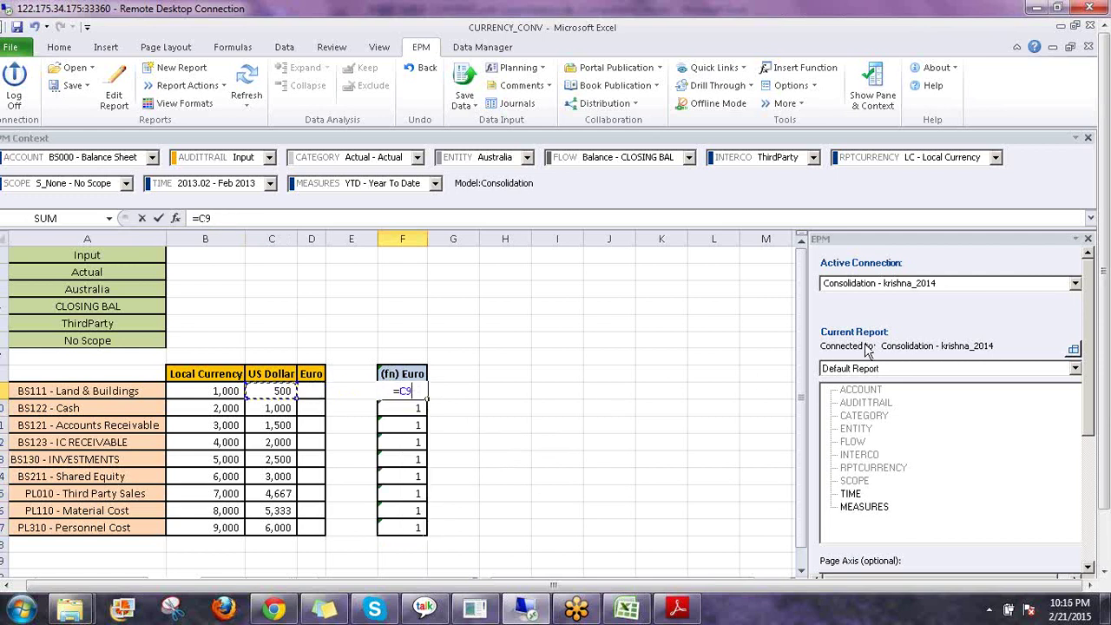
pyautogui.write('/')
pyautogui.press('Left')
pyautogui.press('Left')
pyautogui.press('Left')
pyautogui.press('Left')
pyautogui.press('Left')
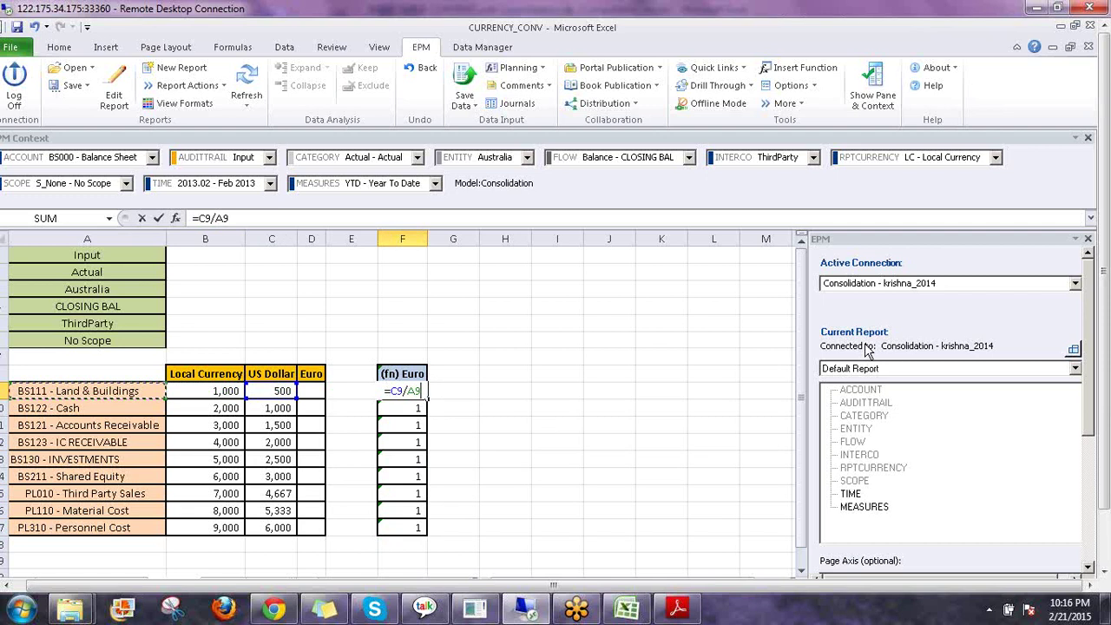
pyautogui.press('Return')
pyautogui.hotkey('ctrl', 'd')
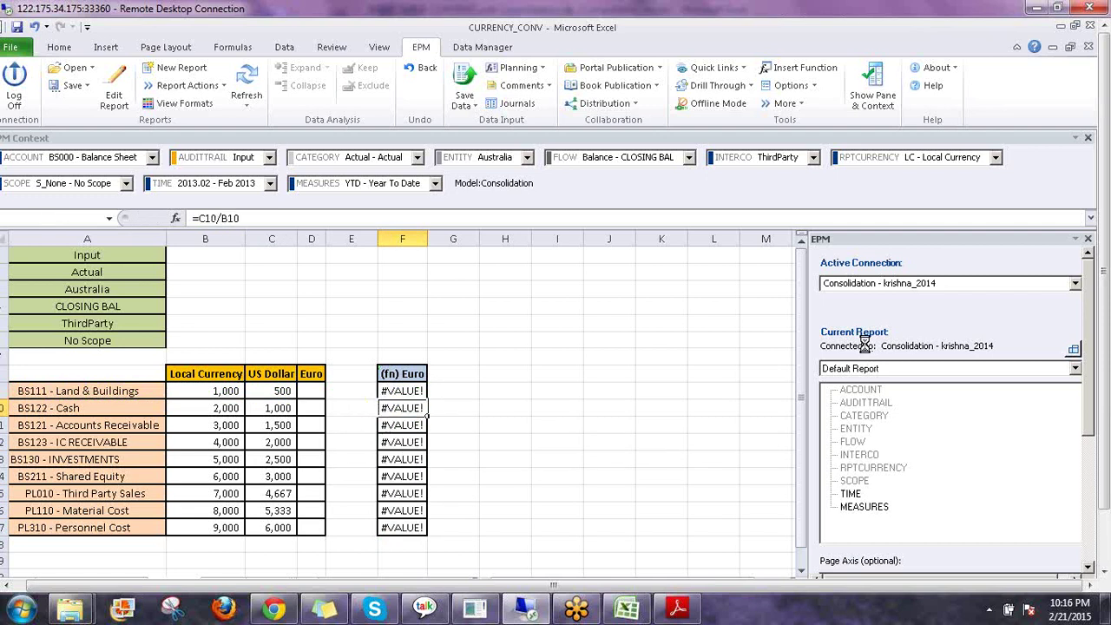
pyautogui.press('Up')
pyautogui.press('Up')
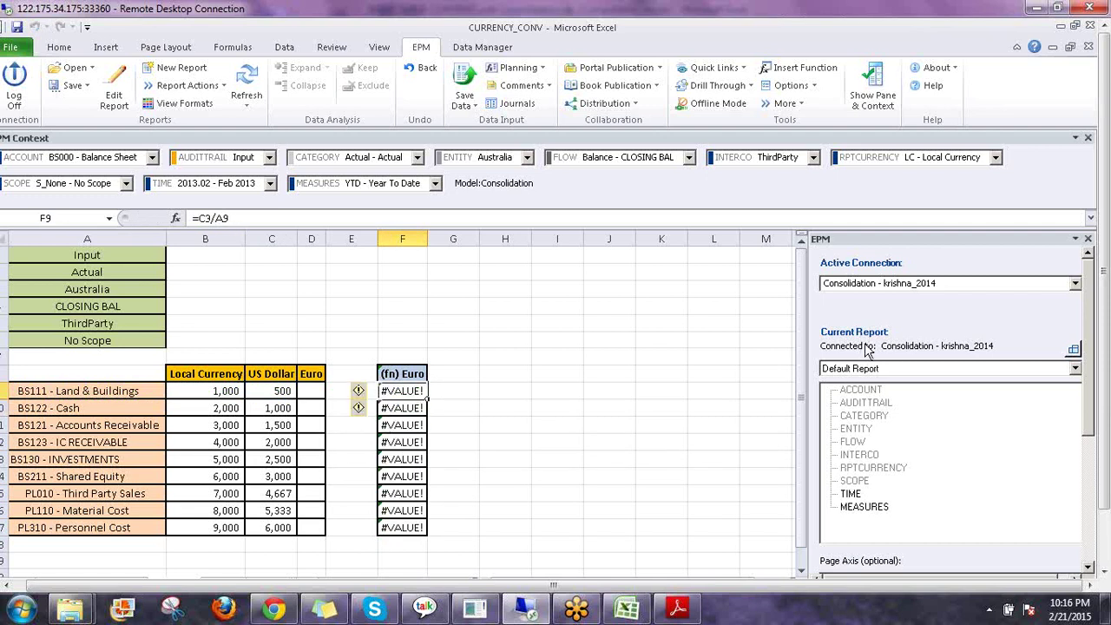
# Step: Enter the US Dollar to Local Currency ratio formula =C9/B9 for BS111 - Land & Buildings in G9
pyautogui.press('Right')
pyautogui.press('Right')
pyautogui.press('Right')
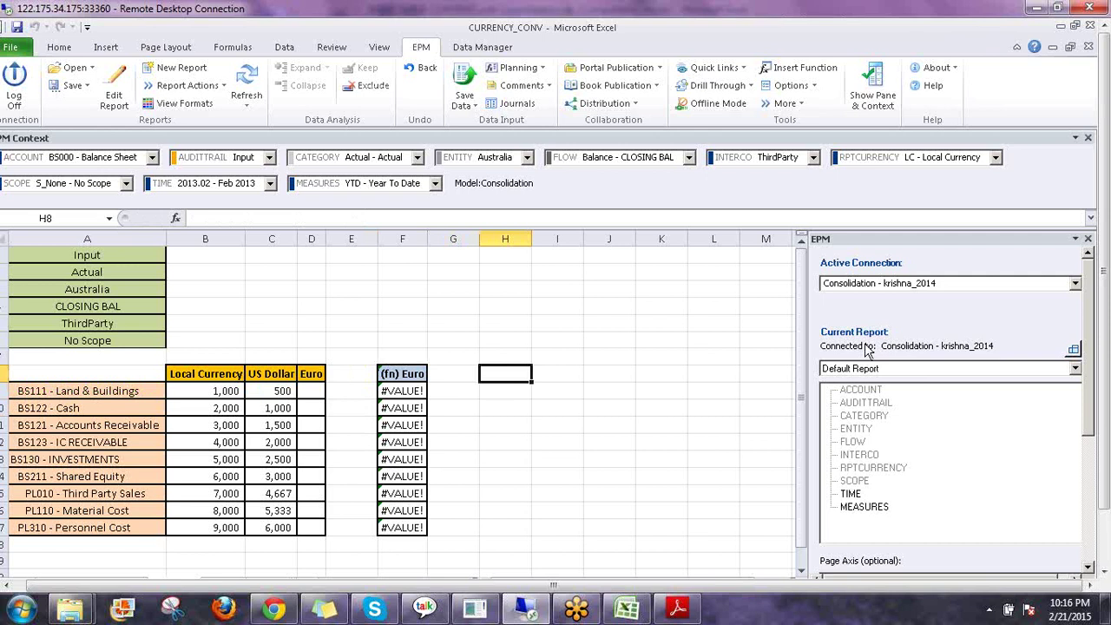
pyautogui.press('Down')
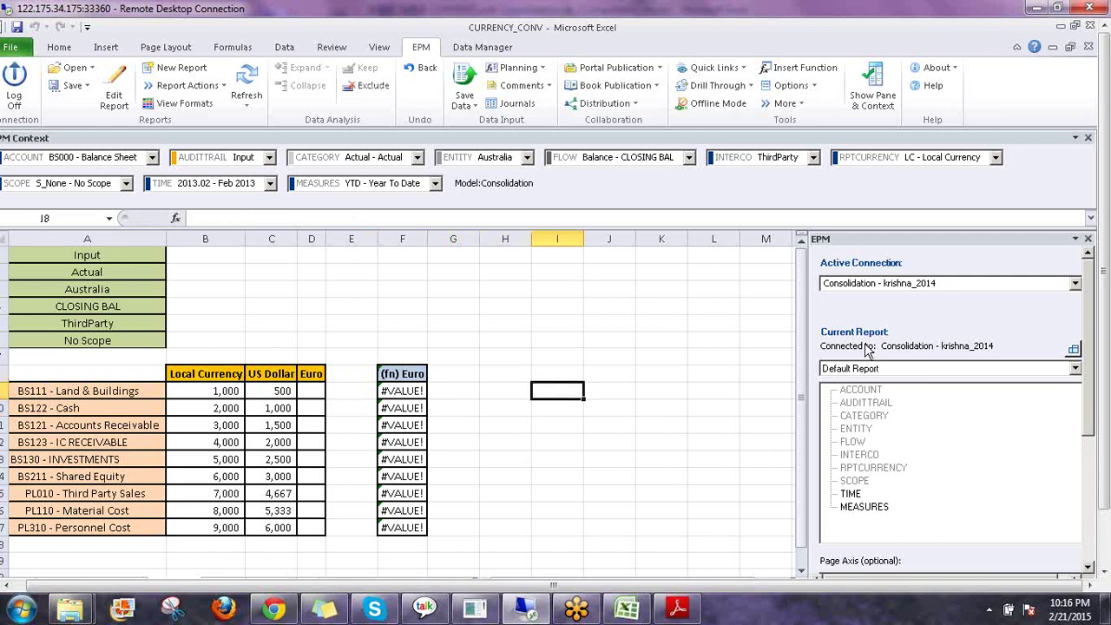
pyautogui.press('Left')
pyautogui.press('Left')
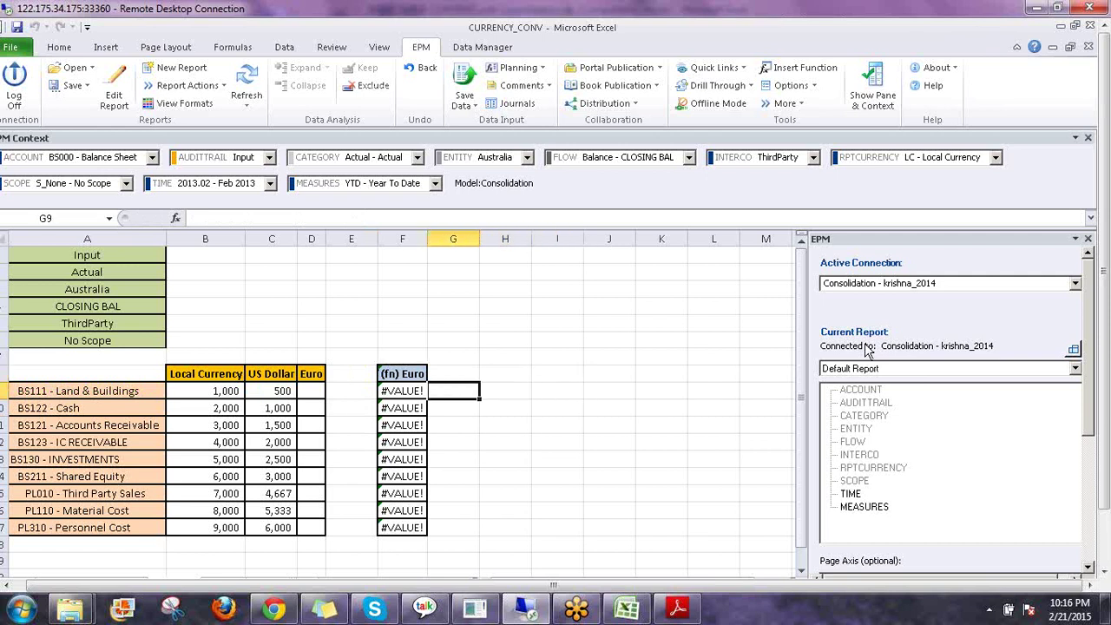
pyautogui.write('=')
pyautogui.press('Left')
pyautogui.press('Left')
pyautogui.press('Left')
pyautogui.press('Left')
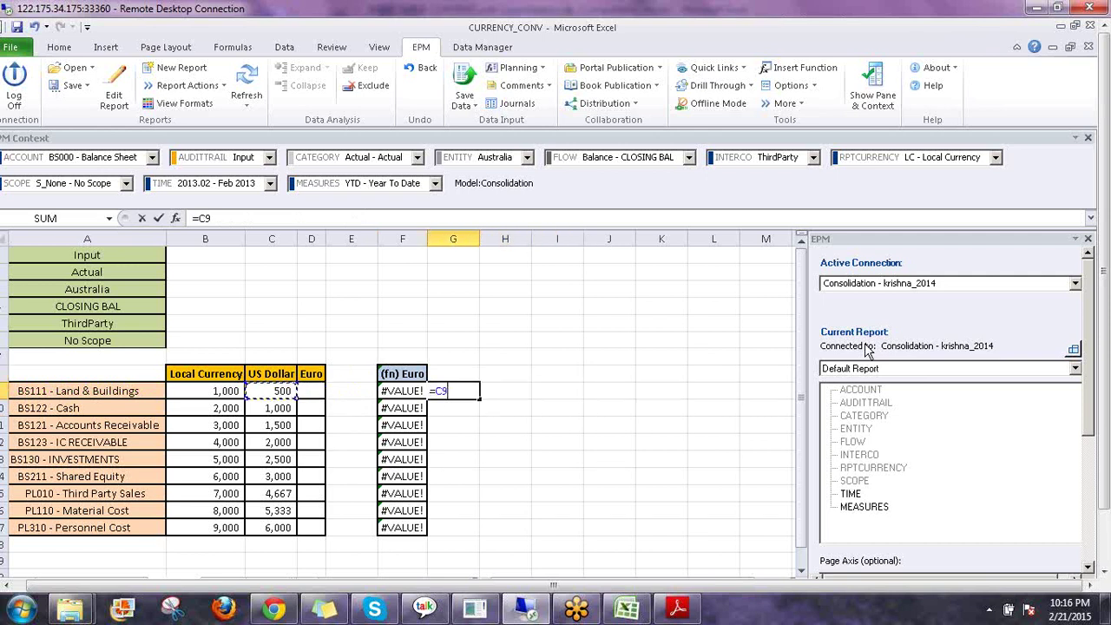
pyautogui.write('/')
pyautogui.press('Left')
pyautogui.press('Left')
pyautogui.press('Left')
pyautogui.press('Left')
pyautogui.press('Left')
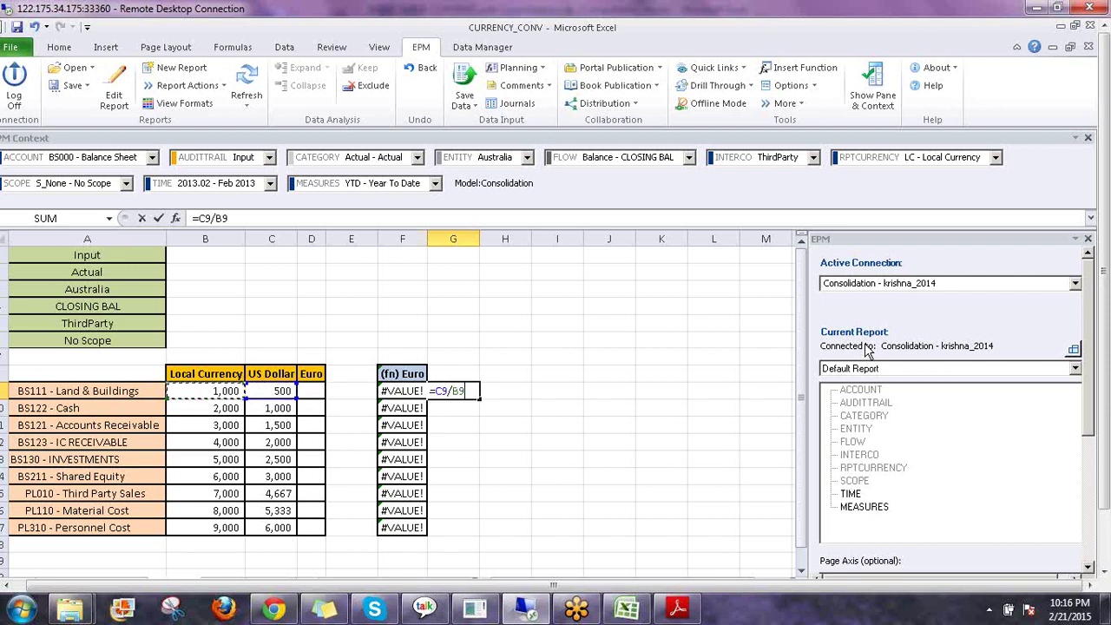
pyautogui.press('Return')
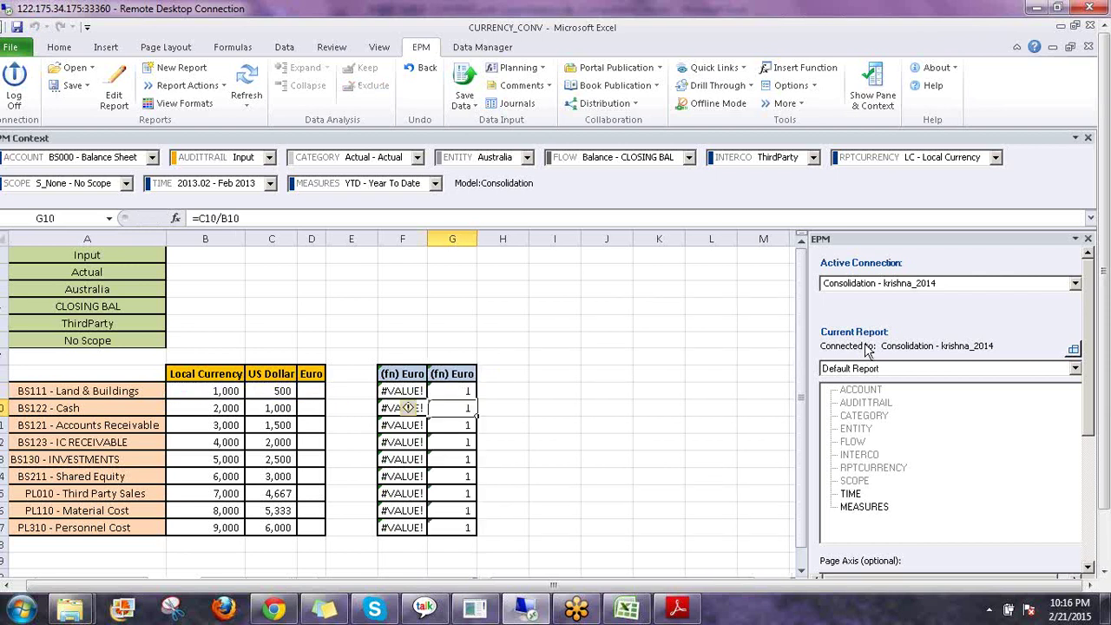
pyautogui.press('Up')
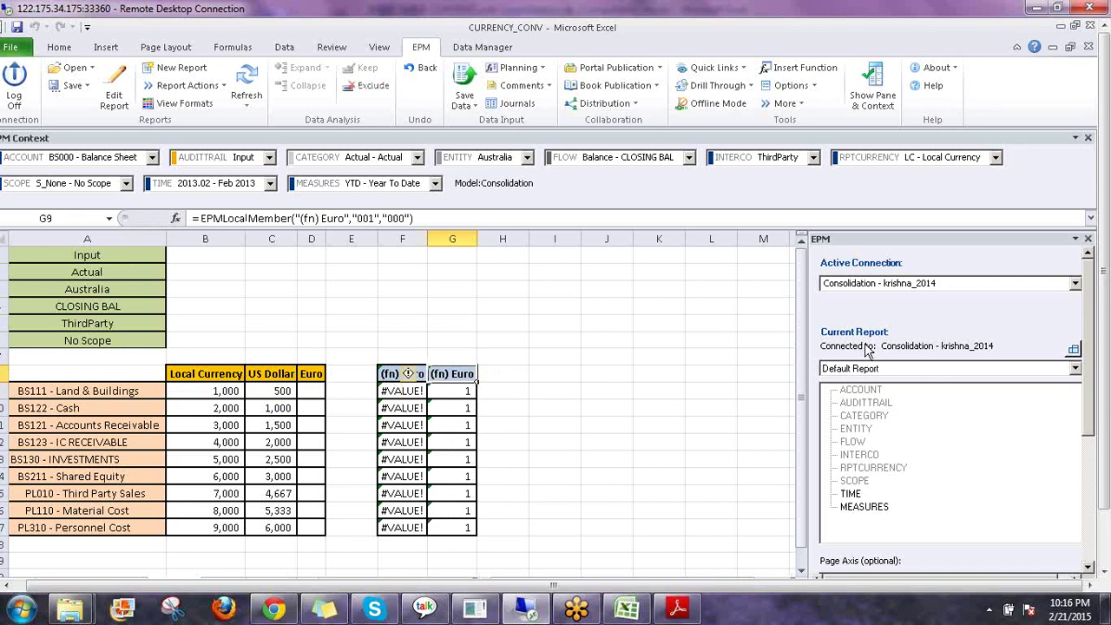
# Step: Switch to the INPUTCURRENCY dimension members in the browser and check the multiply/divide setting of USD
pyautogui.press('Up')
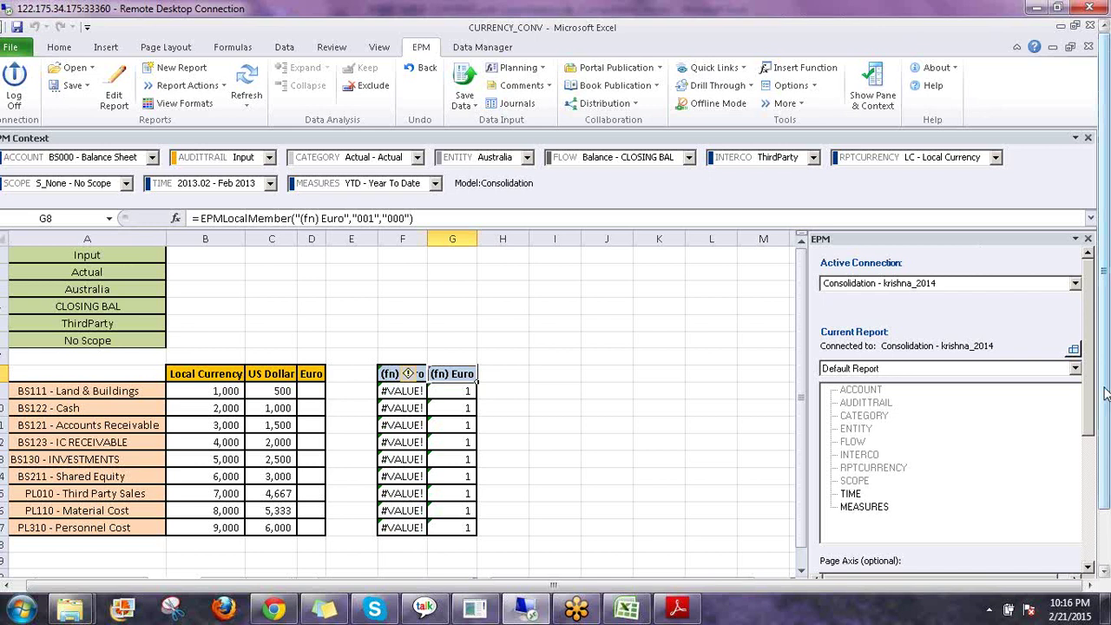
pyautogui.moveTo(1107, 393); pyautogui.dragTo(1107, 426)
pyautogui.hotkey('alt', 'Tab')
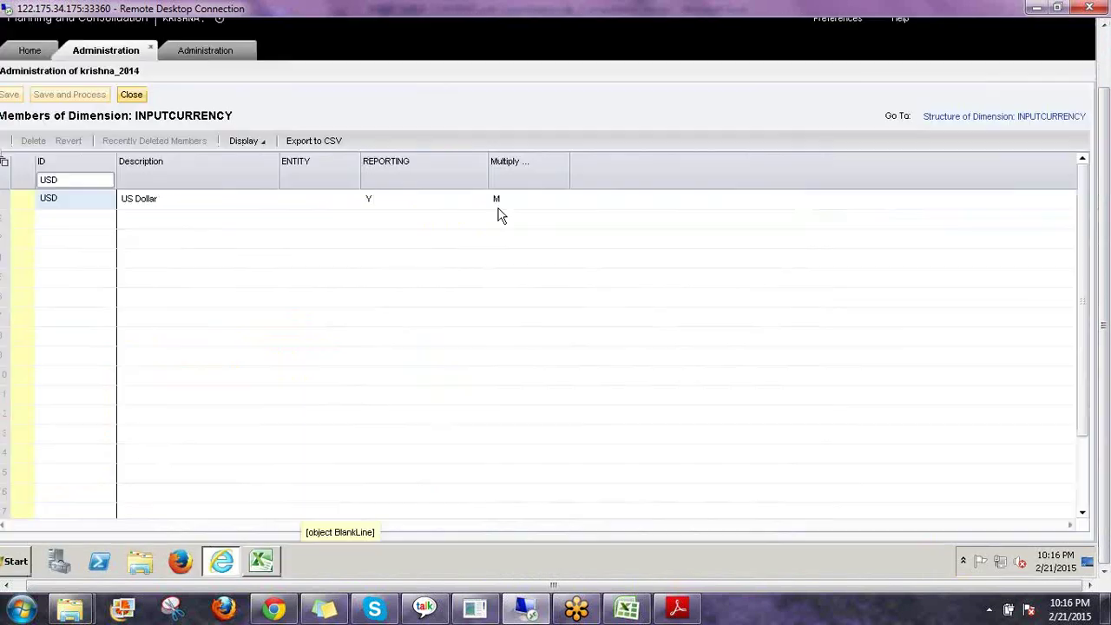
pyautogui.click(497, 203)
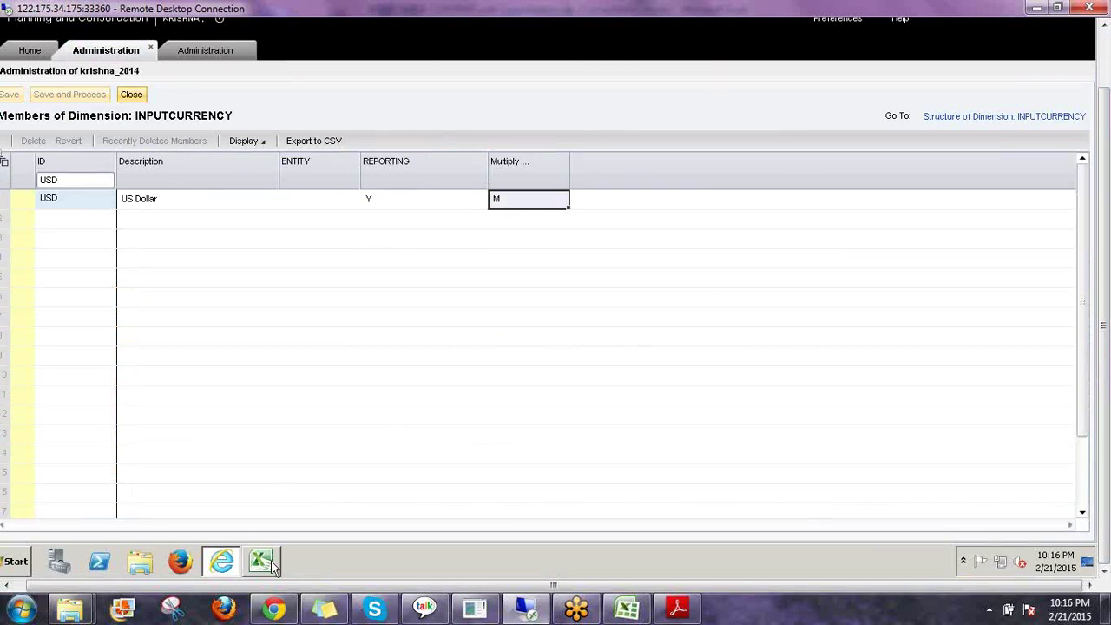
# Step: Return to the CURRENCY_CONV workbook in Excel and examine the two (fn) Euro ratio columns, F and G
pyautogui.hotkey('alt', 'Tab')
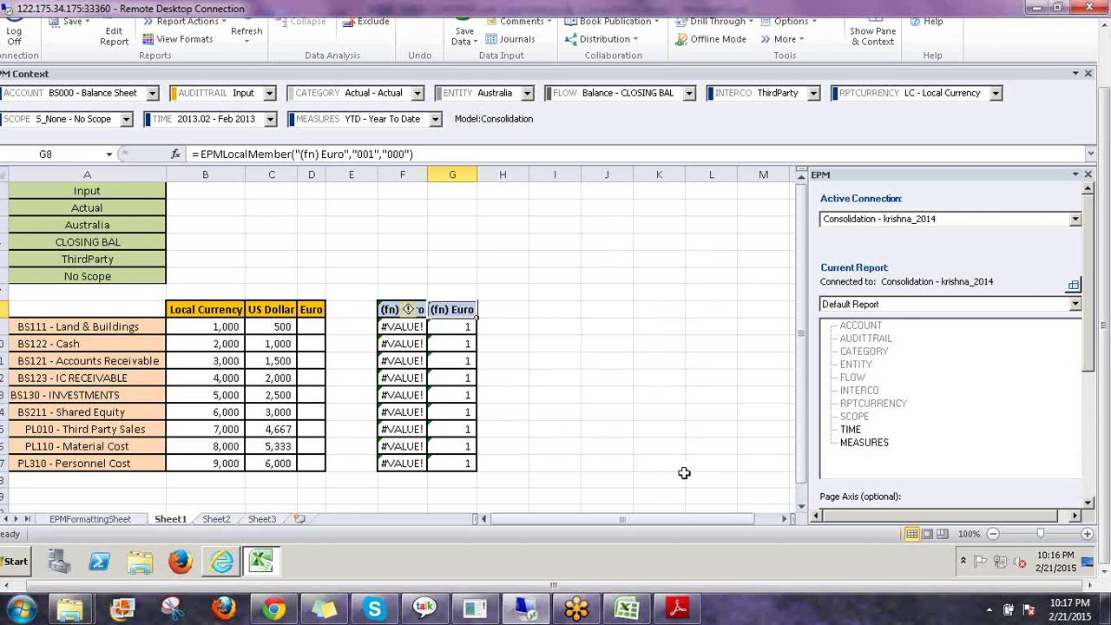
pyautogui.click(605, 295)
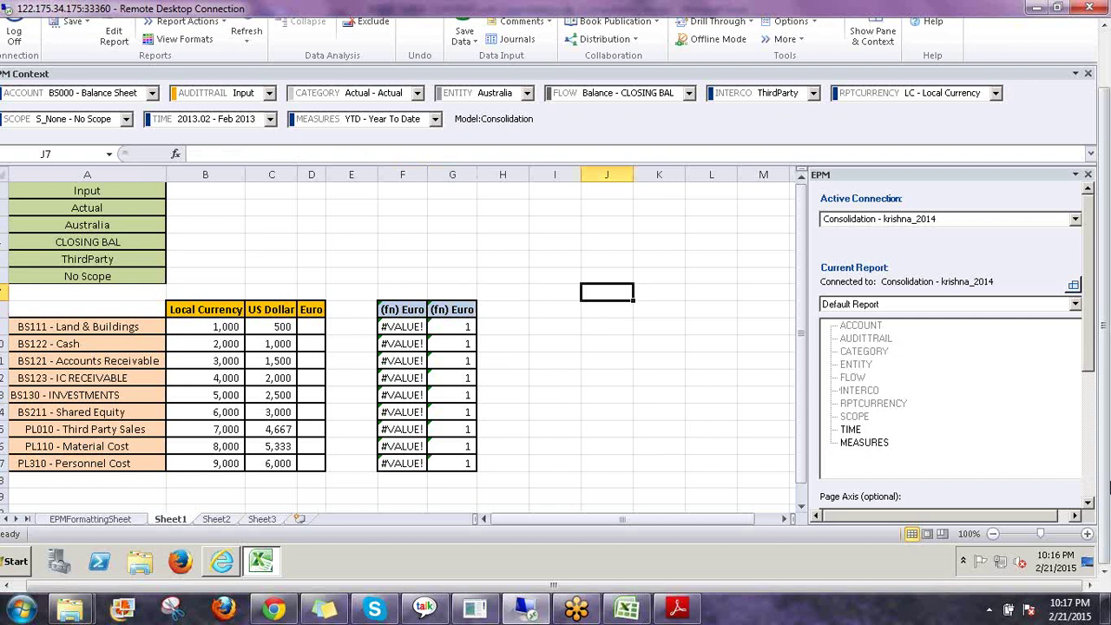
pyautogui.moveTo(1099, 443); pyautogui.dragTo(1102, 410)
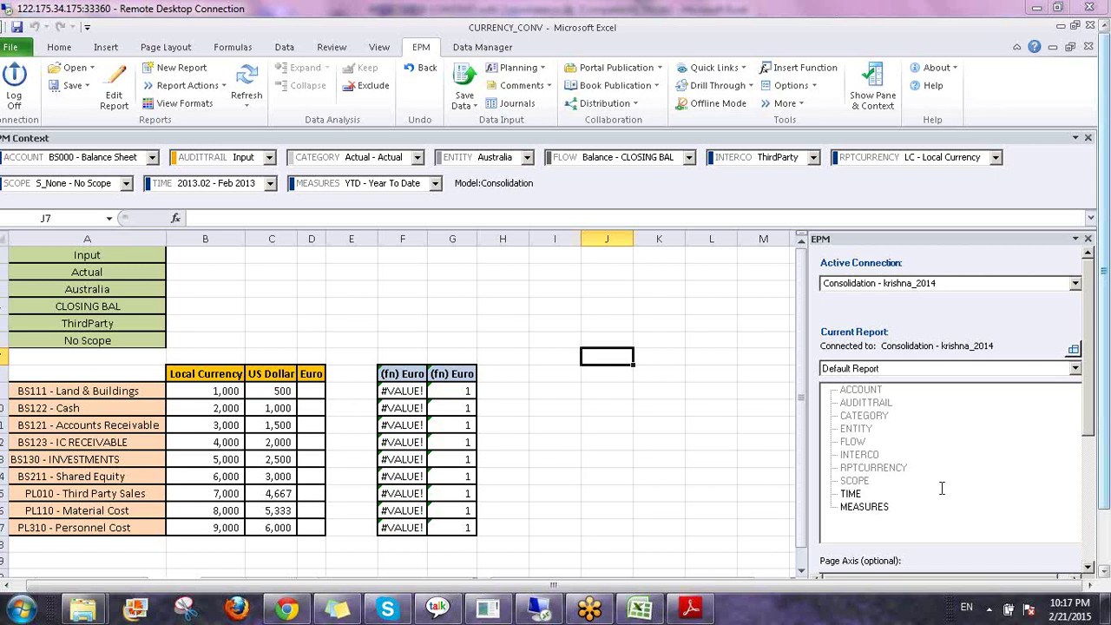
pyautogui.click(697, 396)
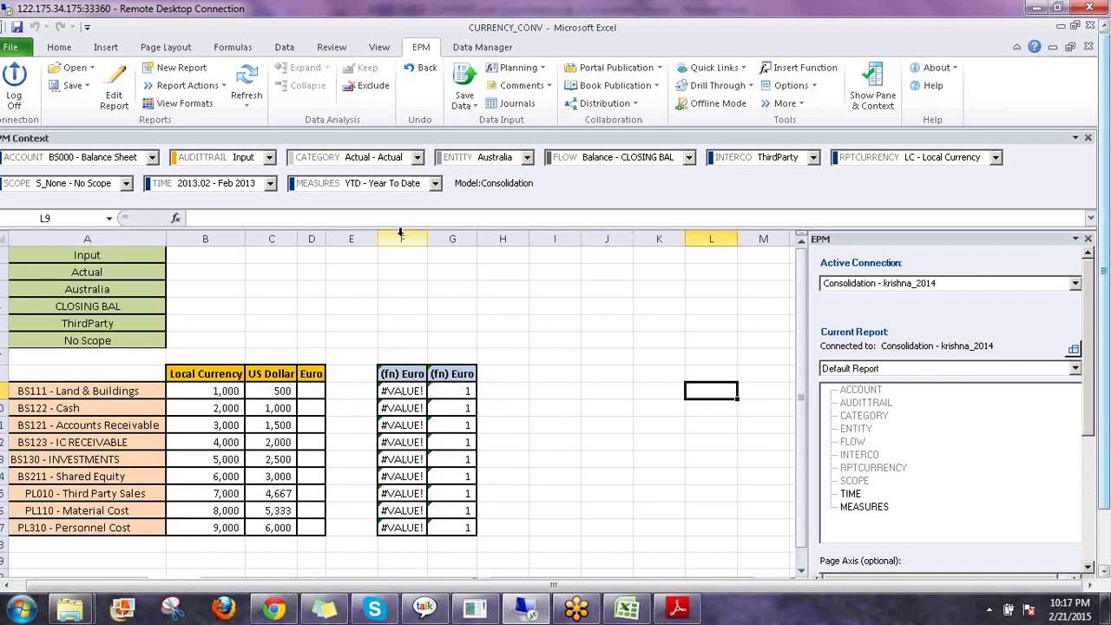
pyautogui.moveTo(402, 227); pyautogui.dragTo(465, 238)
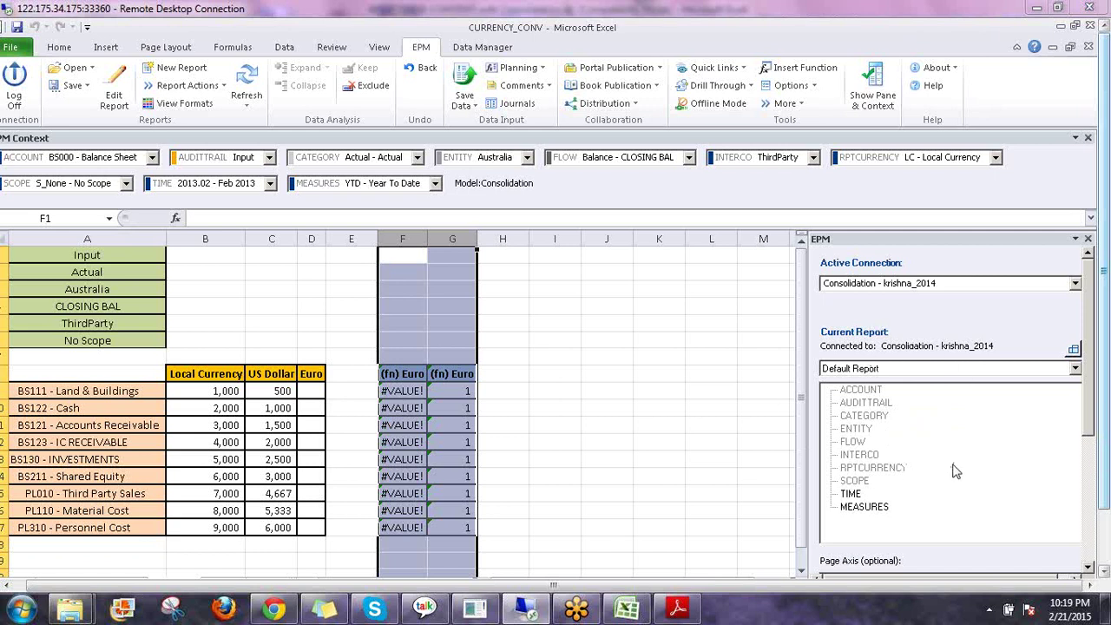
pyautogui.click(574, 311)
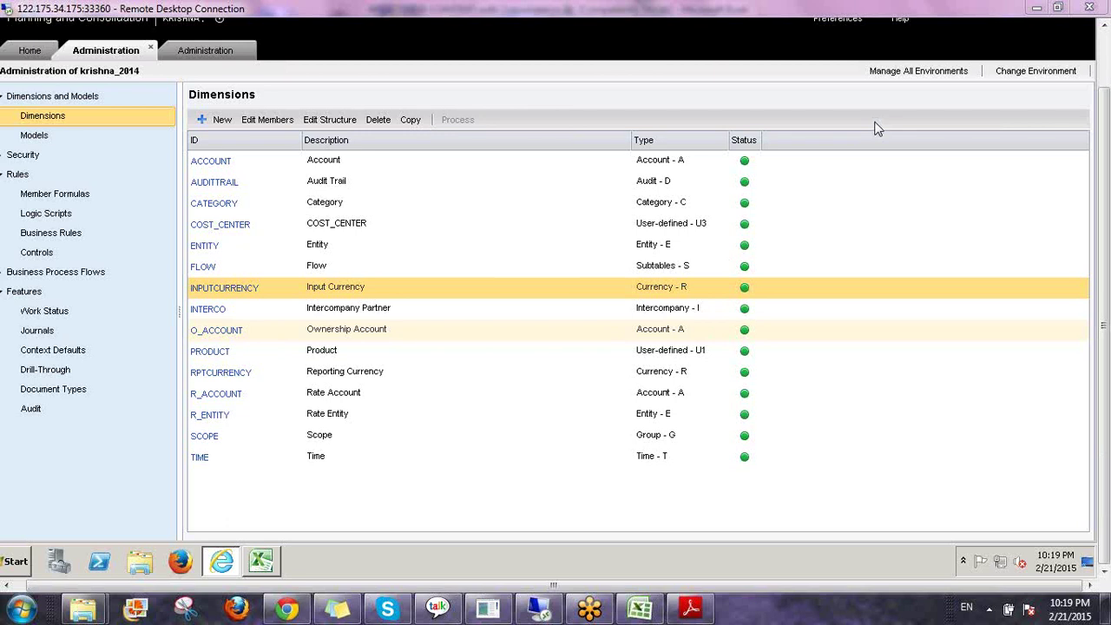
# Step: Open the Business Rules overview in the krishna_2014 administration
pyautogui.click(74, 236)
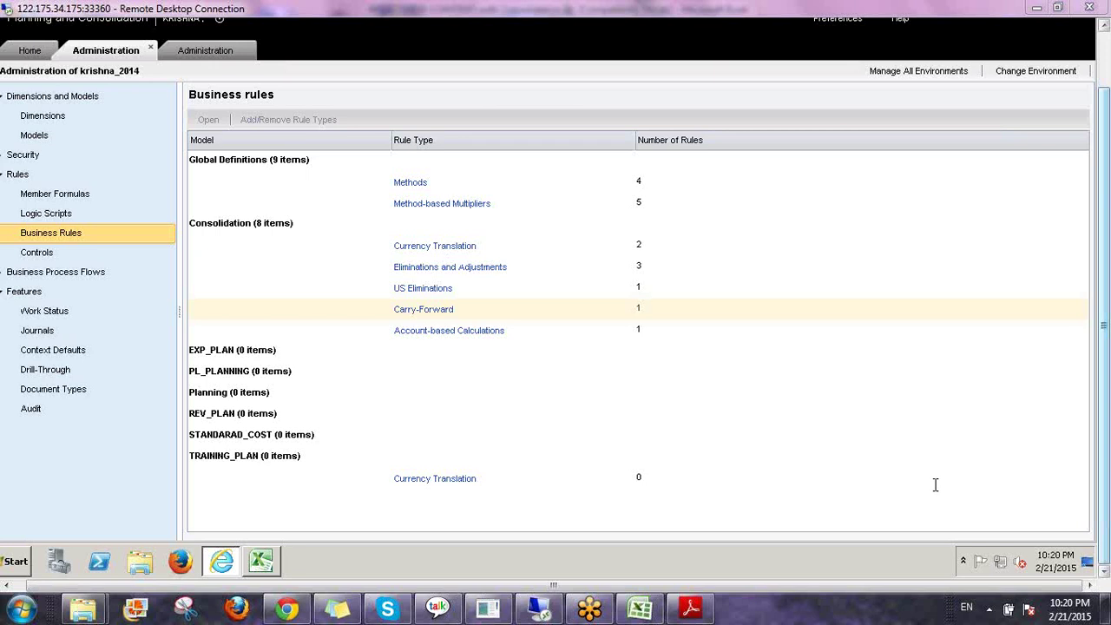
# Step: Switch to BPC440.pdf in Adobe Reader, go to its cover page and highlight the BPC440 course title
pyautogui.click(692, 610)
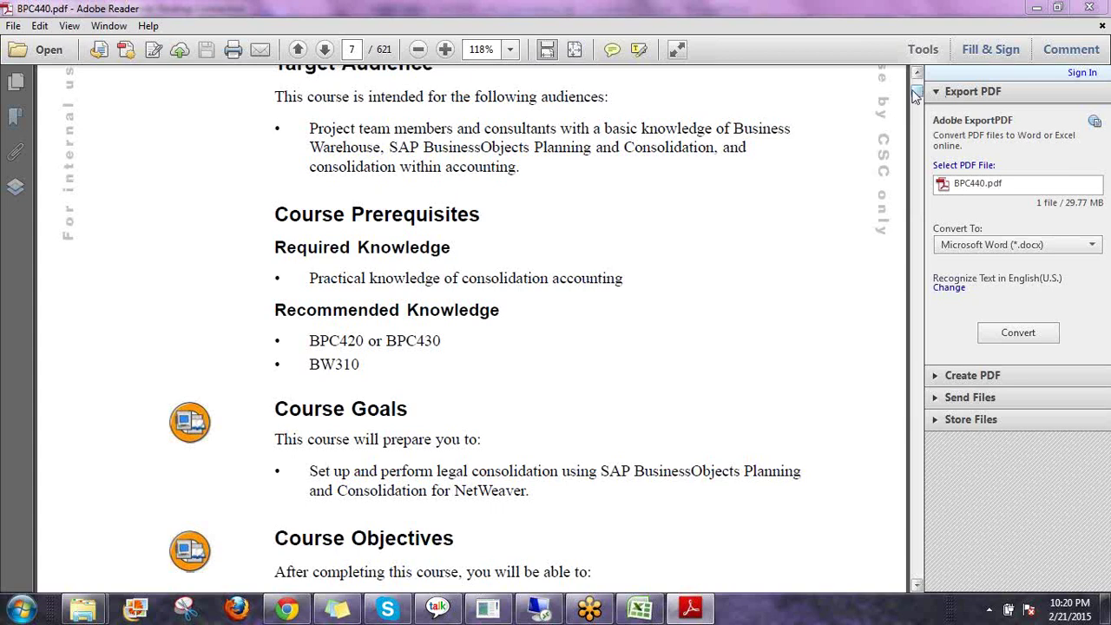
pyautogui.scroll(1, 913, 90)
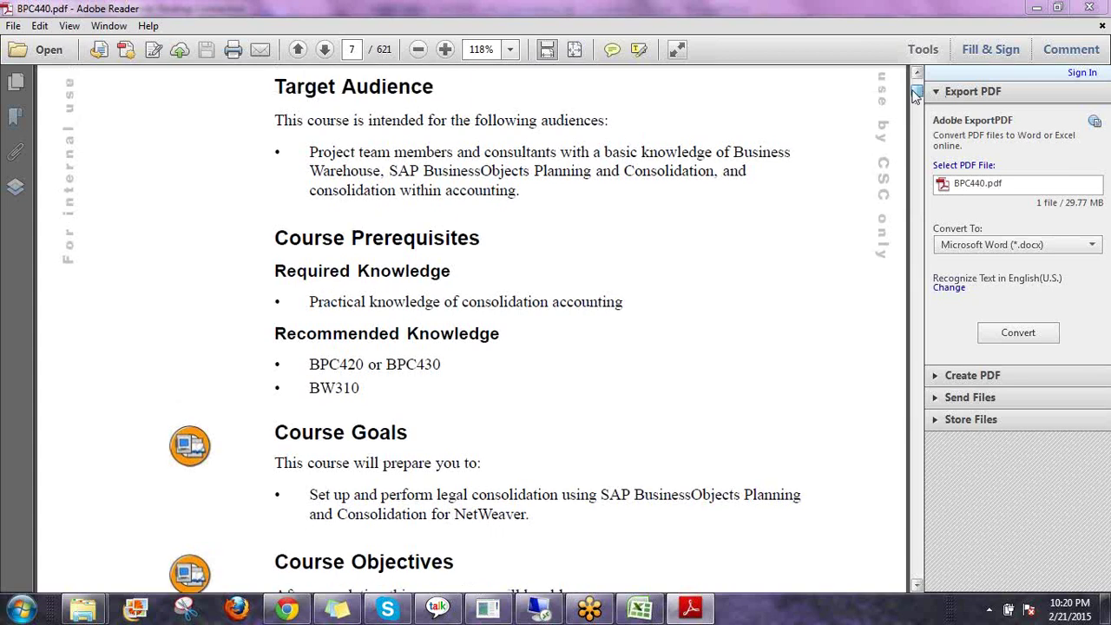
pyautogui.moveTo(916, 96); pyautogui.dragTo(916, 83)
pyautogui.hotkey('ctrl', 'a')
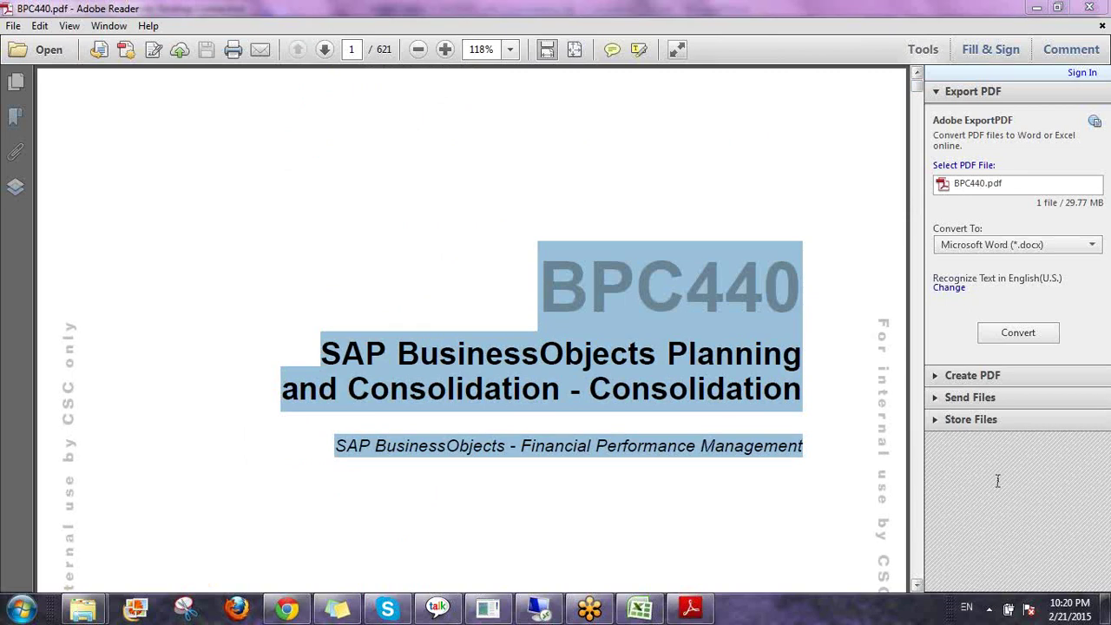
pyautogui.click(587, 293)
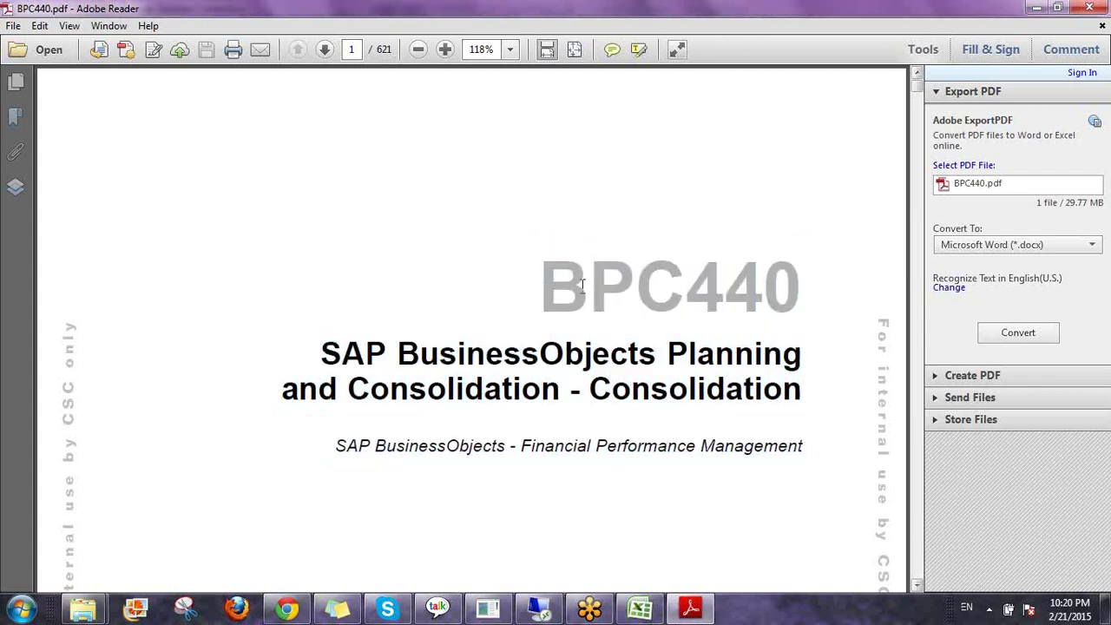
pyautogui.doubleClick(612, 282)
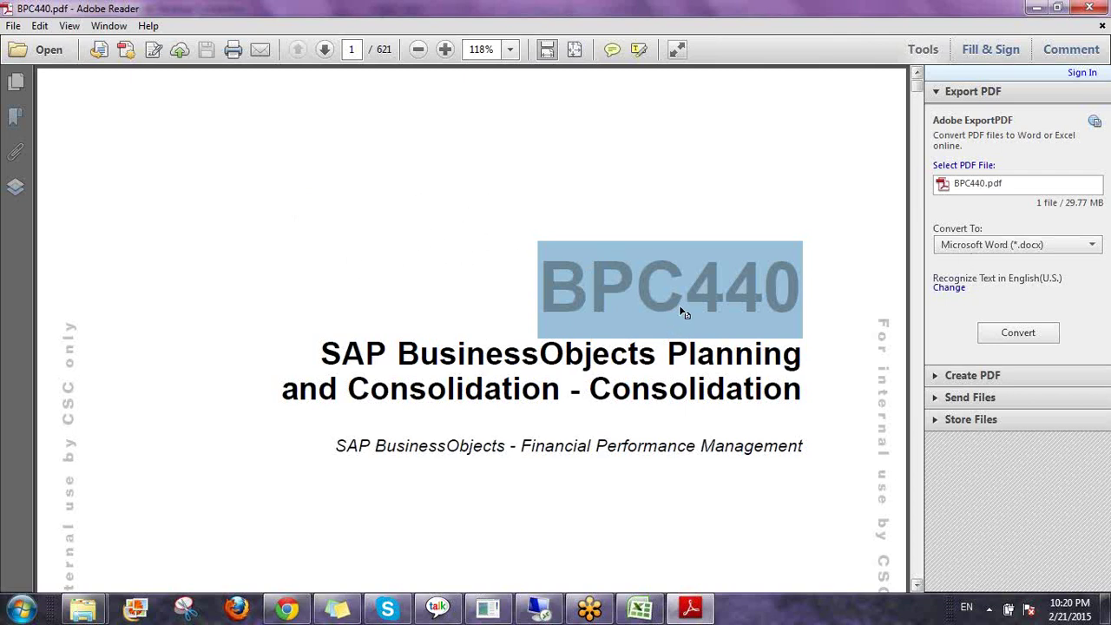
pyautogui.click(761, 335)
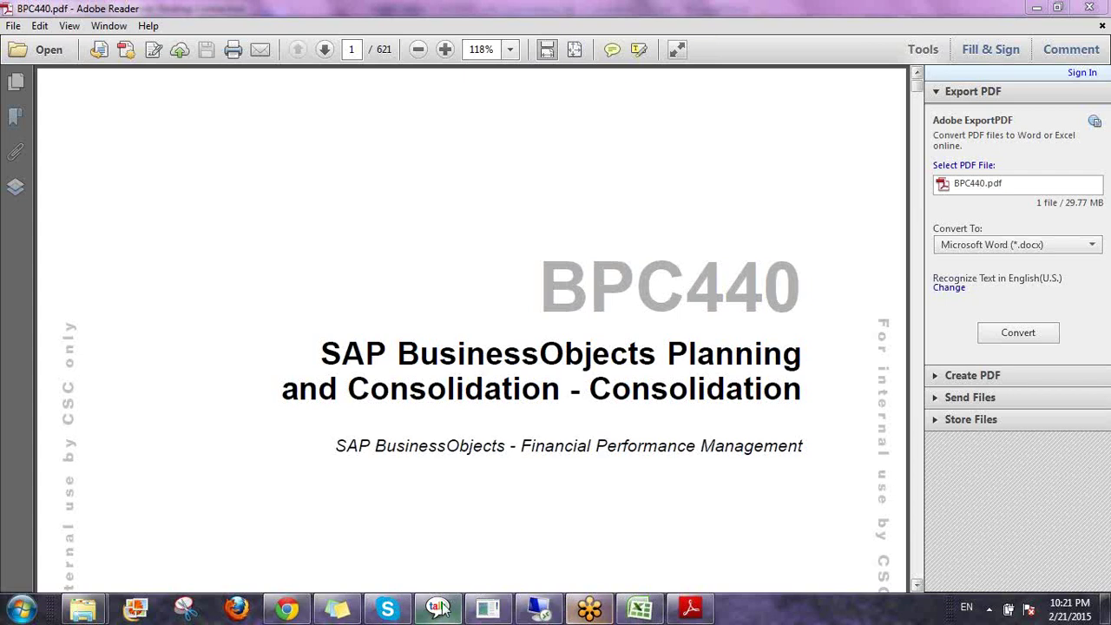
# Step: Switch to Chrome, open the BPC-Material Download bookmark in a new tab and dismiss the ad on the Hightail page
pyautogui.click(297, 597)
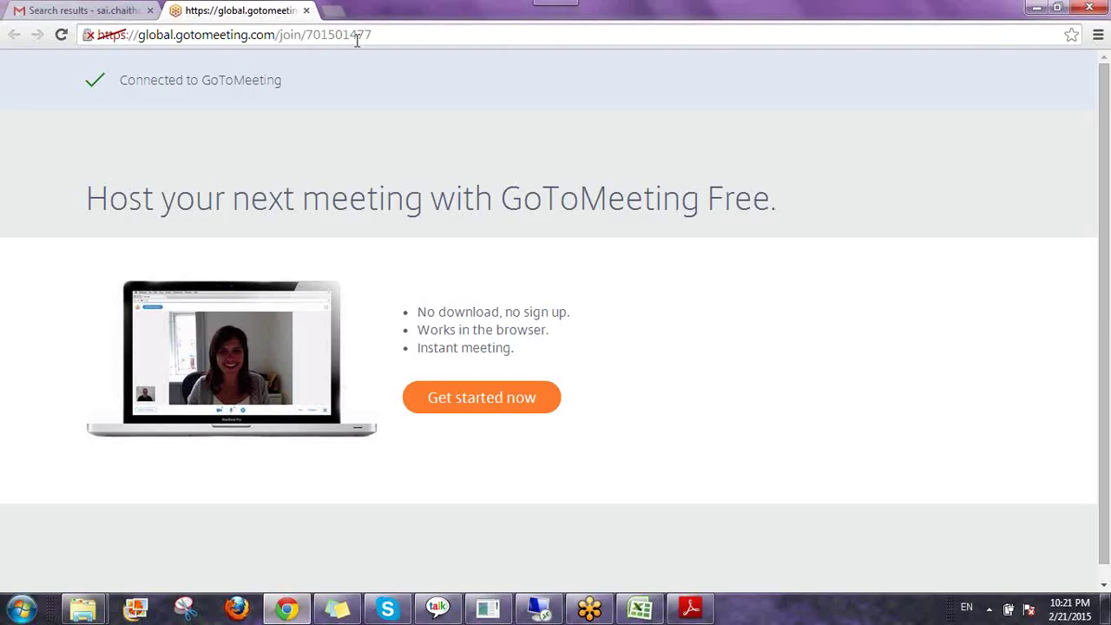
pyautogui.hotkey('ctrl', 't')
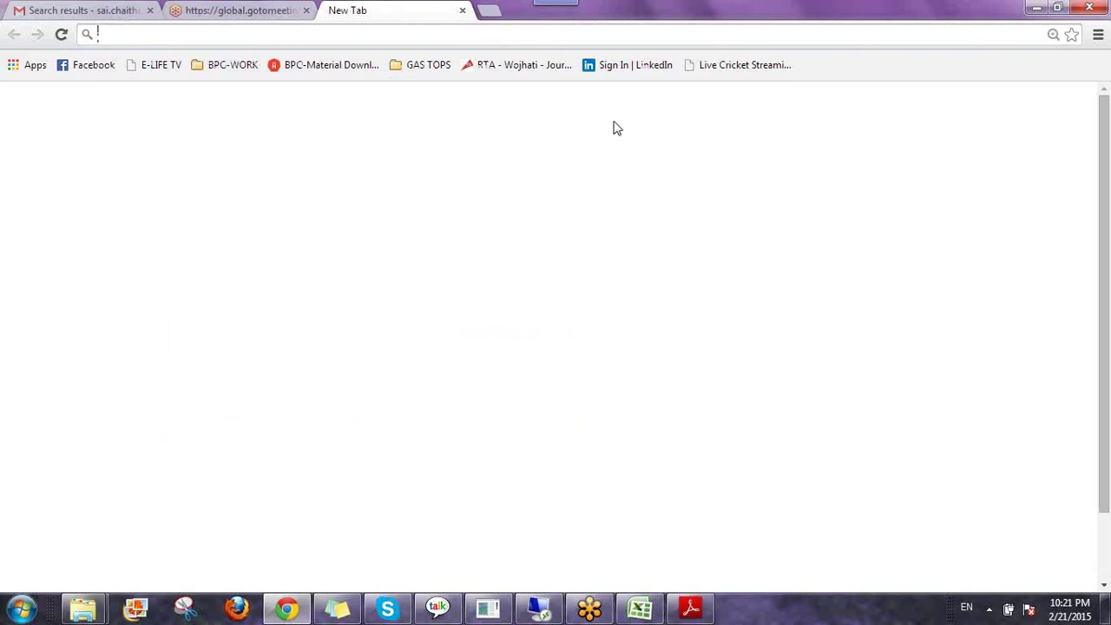
pyautogui.click(310, 65)
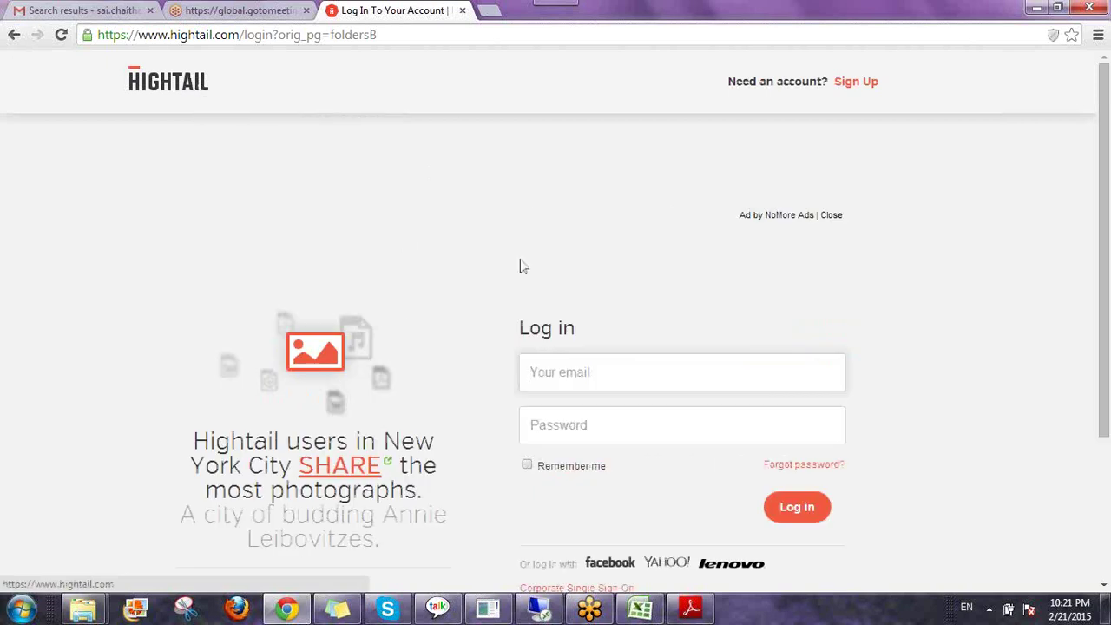
pyautogui.click(832, 216)
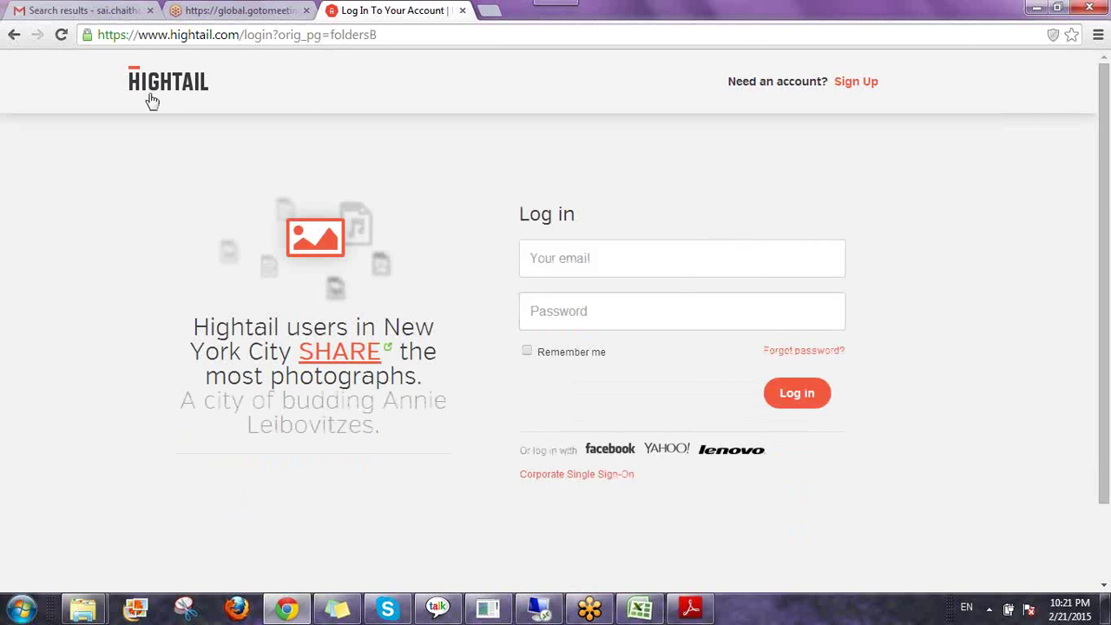
# Step: Point out the email field and the Log in heading of the Hightail login form, and close that tab
pyautogui.click(604, 257)
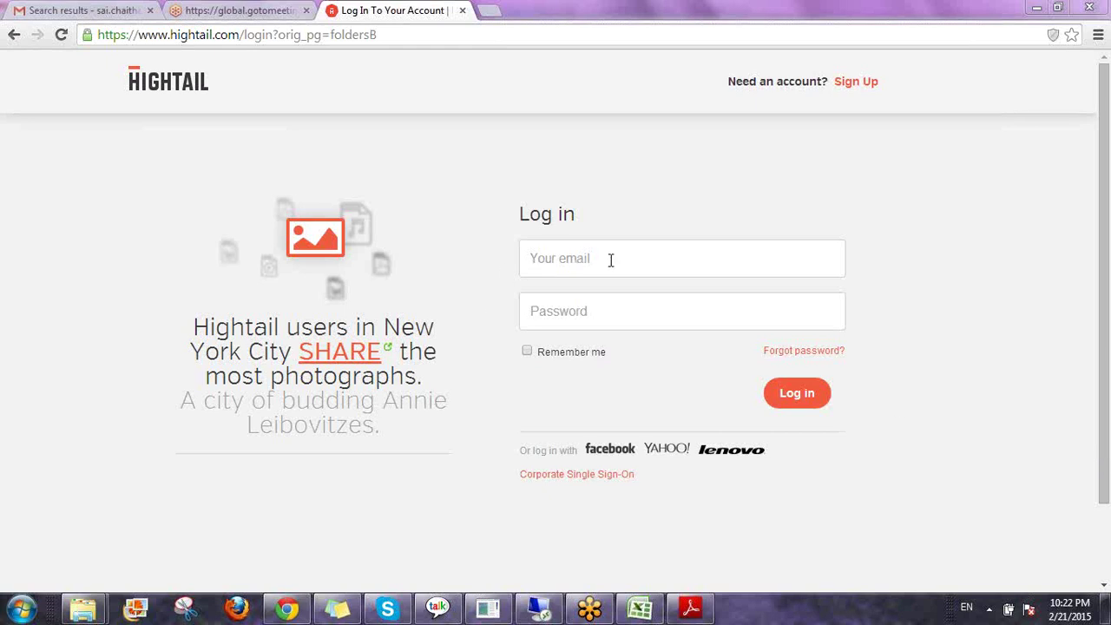
pyautogui.moveTo(596, 258); pyautogui.dragTo(521, 252)
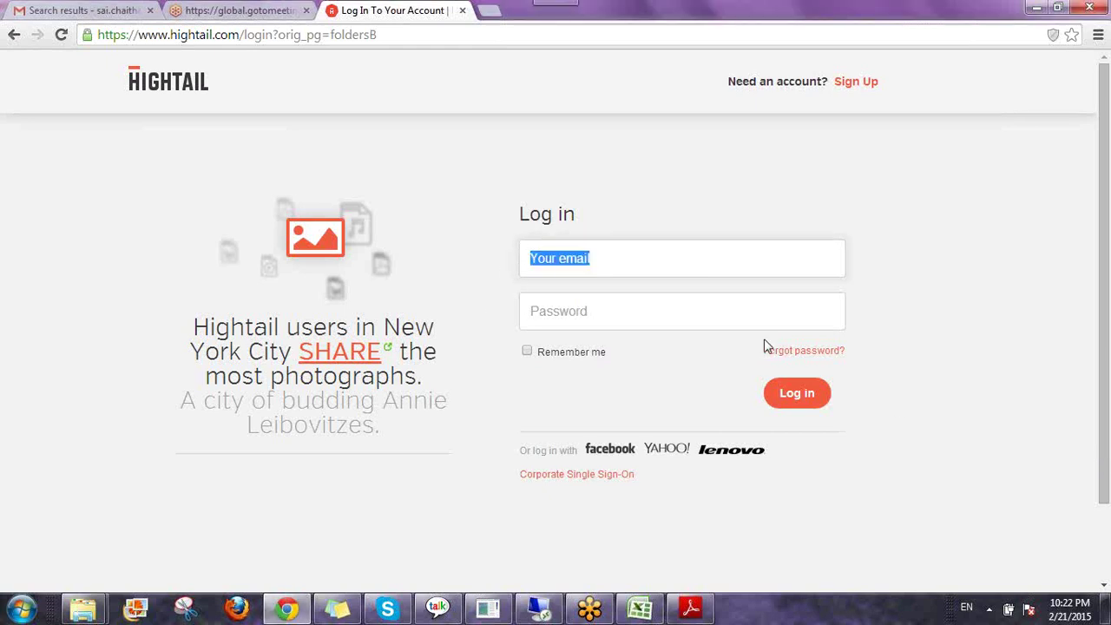
pyautogui.press('BackSpace')
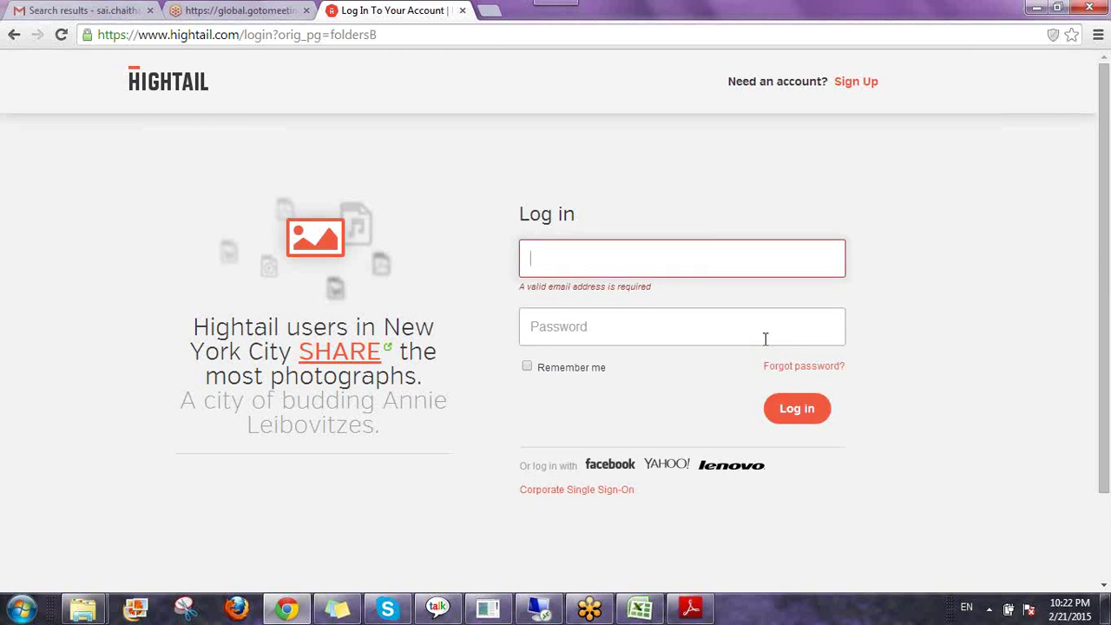
pyautogui.moveTo(519, 213); pyautogui.dragTo(598, 211)
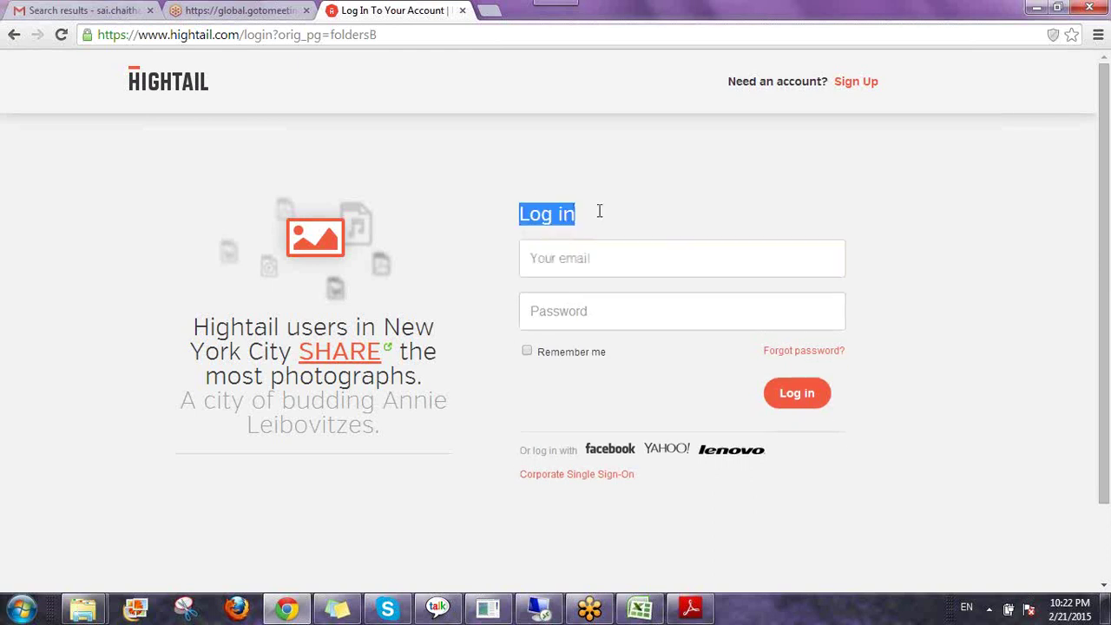
pyautogui.click(462, 11)
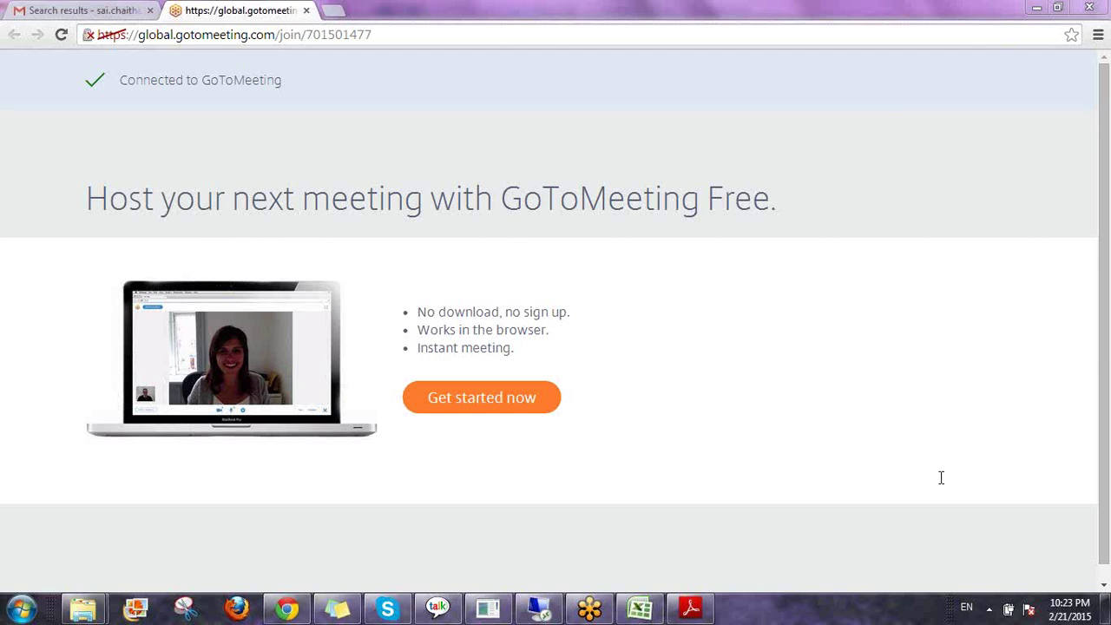
# Step: Switch to the remote desktop and circle Currency Translation, Carry-Forward, Account-based Calculations and US Eliminations in the Business rules list with the Pen
pyautogui.click(537, 611)
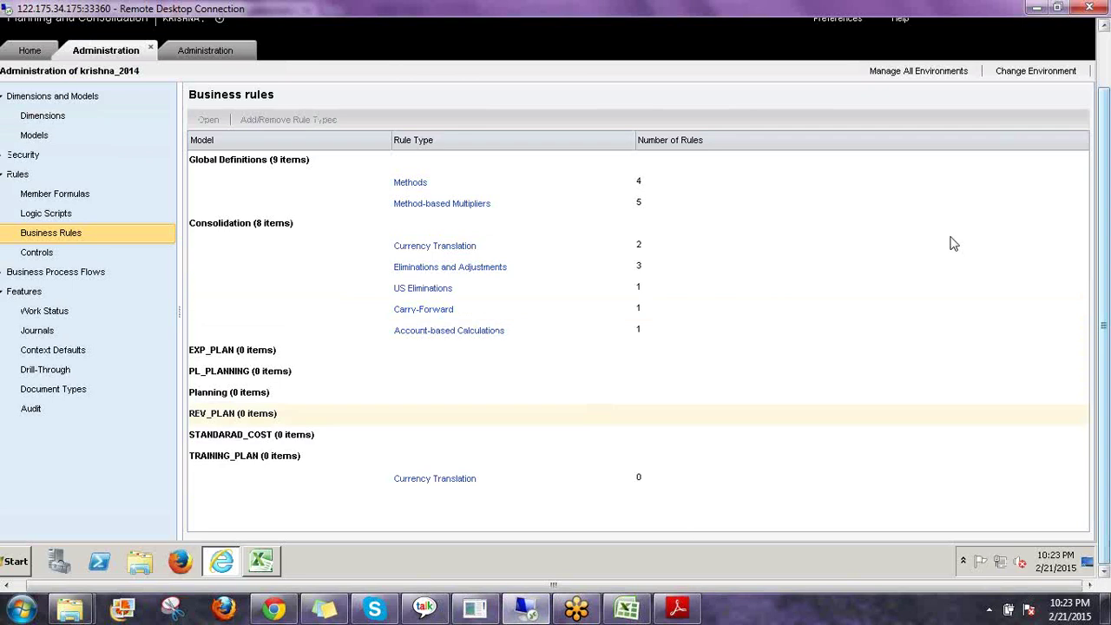
pyautogui.rightClick(880, 337)
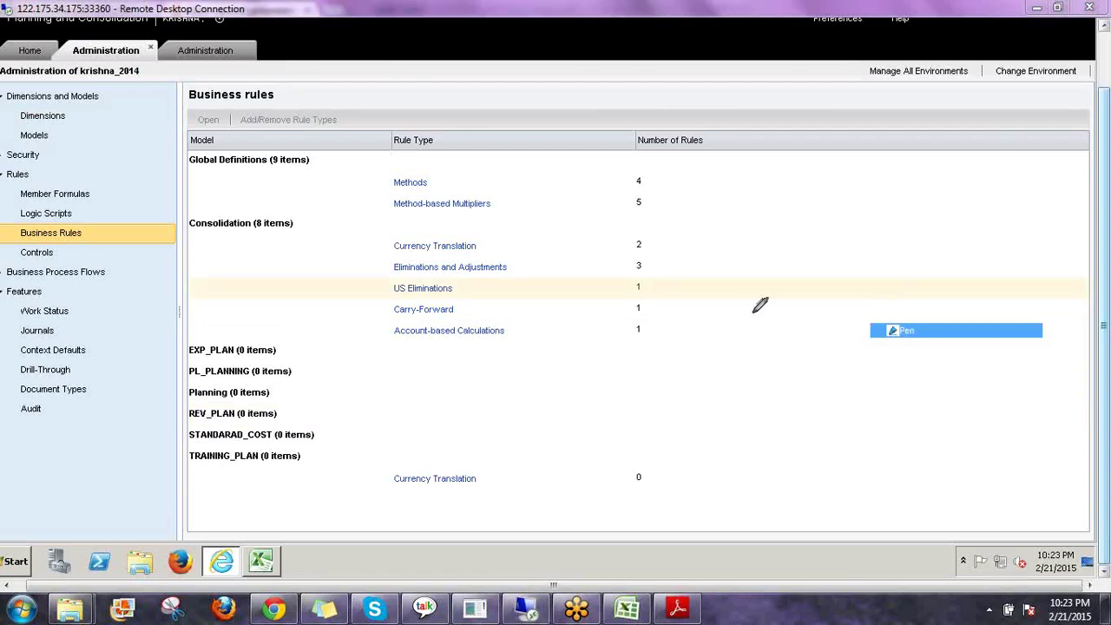
pyautogui.moveTo(496, 227)
pyautogui.mouseDown()
pyautogui.moveTo(377, 223)
pyautogui.moveTo(494, 245)
pyautogui.mouseUp()
pyautogui.moveTo(393, 319)
pyautogui.mouseDown()
pyautogui.moveTo(478, 304)
pyautogui.moveTo(367, 310)
pyautogui.moveTo(375, 323)
pyautogui.moveTo(521, 342)
pyautogui.moveTo(476, 318)
pyautogui.mouseUp()
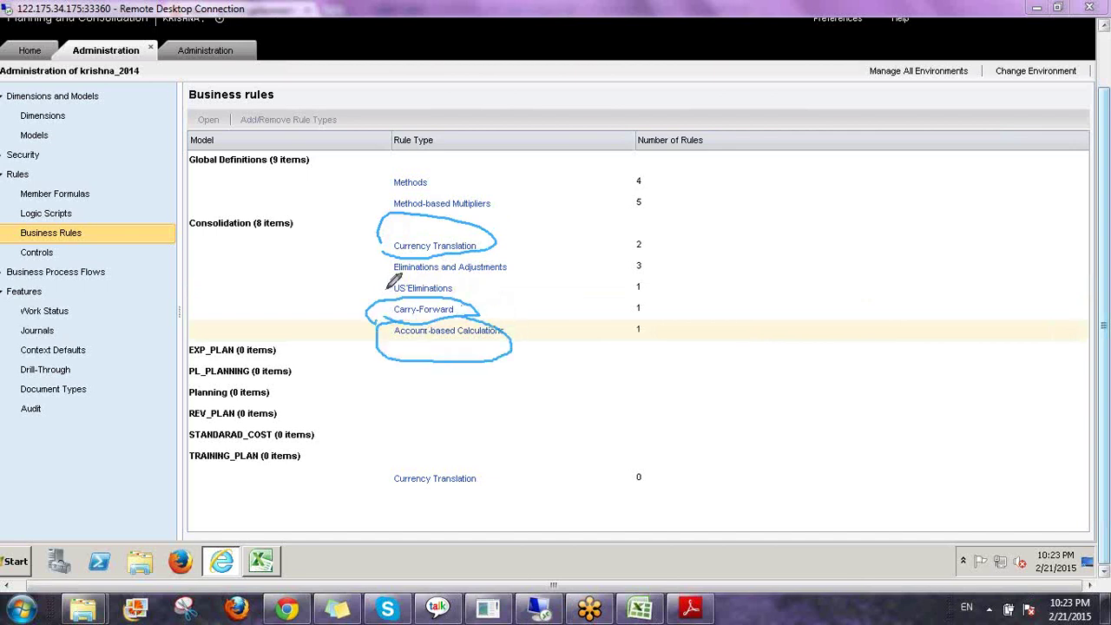
pyautogui.moveTo(379, 283)
pyautogui.mouseDown()
pyautogui.moveTo(464, 298)
pyautogui.moveTo(375, 280)
pyautogui.mouseUp()
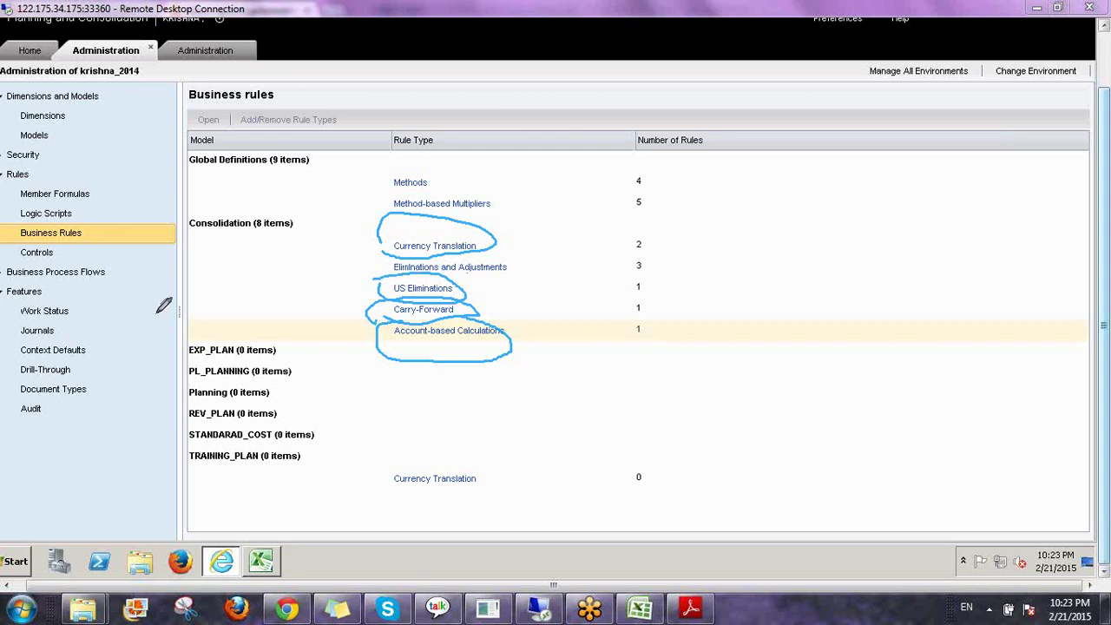
# Step: Circle Journals with the Pen, handwrite notes across the Business rules page including a boxed 2-3, and clear the annotations
pyautogui.moveTo(54, 315)
pyautogui.mouseDown()
pyautogui.moveTo(19, 321)
pyautogui.moveTo(47, 345)
pyautogui.moveTo(68, 326)
pyautogui.mouseUp()
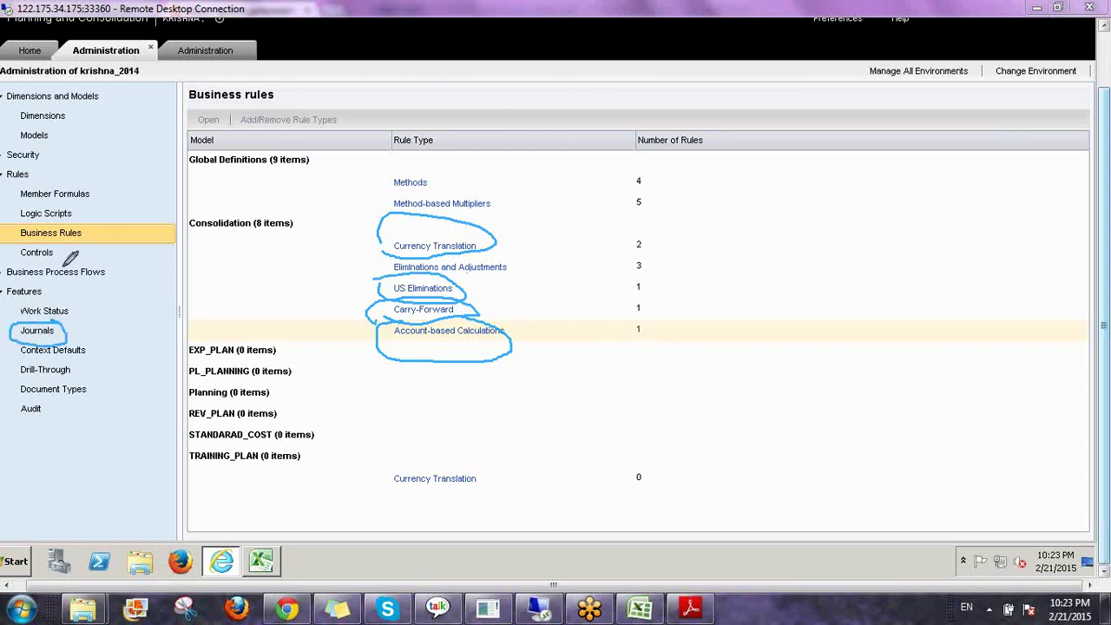
pyautogui.moveTo(52, 262)
pyautogui.mouseDown()
pyautogui.moveTo(79, 254)
pyautogui.moveTo(84, 276)
pyautogui.moveTo(119, 274)
pyautogui.moveTo(116, 297)
pyautogui.mouseUp()
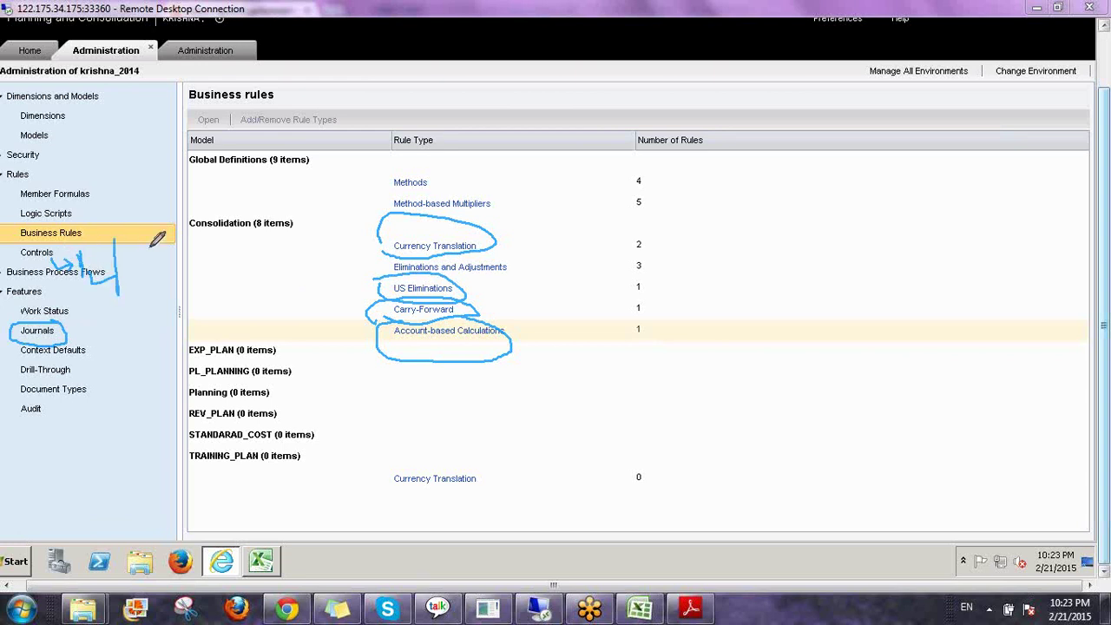
pyautogui.moveTo(136, 241)
pyautogui.mouseDown()
pyautogui.moveTo(147, 275)
pyautogui.moveTo(182, 274)
pyautogui.moveTo(252, 254)
pyautogui.moveTo(255, 216)
pyautogui.moveTo(271, 207)
pyautogui.mouseUp()
pyautogui.moveTo(304, 167); pyautogui.dragTo(306, 276)
pyautogui.moveTo(330, 191)
pyautogui.mouseDown()
pyautogui.moveTo(322, 222)
pyautogui.moveTo(354, 205)
pyautogui.moveTo(376, 213)
pyautogui.mouseUp()
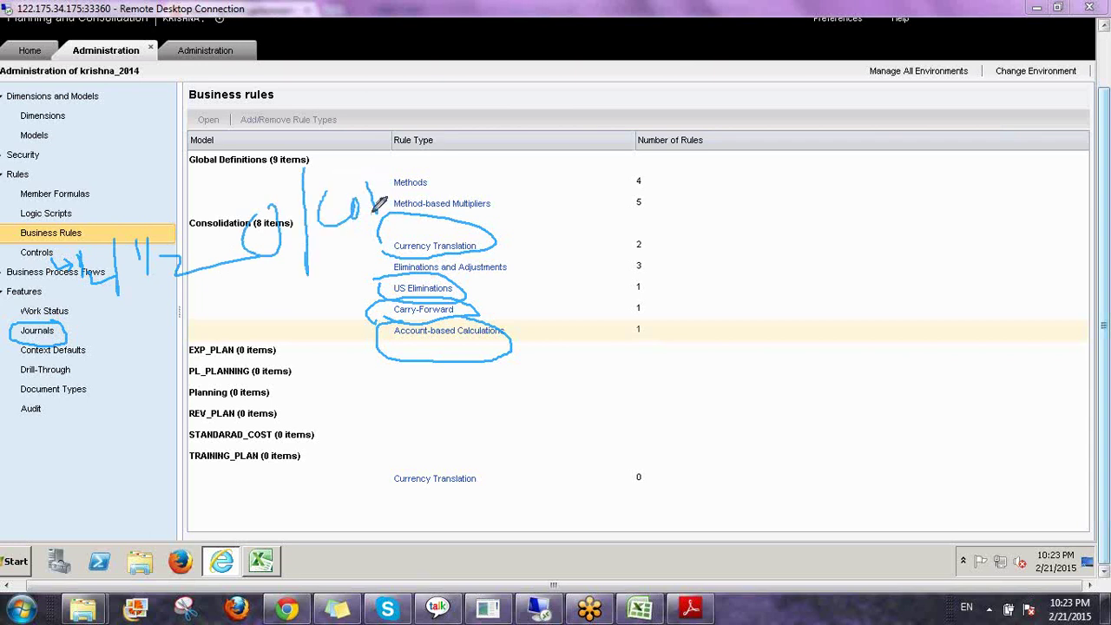
pyautogui.moveTo(568, 290)
pyautogui.mouseDown()
pyautogui.moveTo(629, 317)
pyautogui.moveTo(669, 277)
pyautogui.moveTo(668, 254)
pyautogui.moveTo(722, 276)
pyautogui.moveTo(653, 323)
pyautogui.mouseUp()
pyautogui.moveTo(569, 247)
pyautogui.mouseDown()
pyautogui.moveTo(556, 285)
pyautogui.moveTo(776, 301)
pyautogui.moveTo(580, 236)
pyautogui.moveTo(558, 250)
pyautogui.mouseUp()
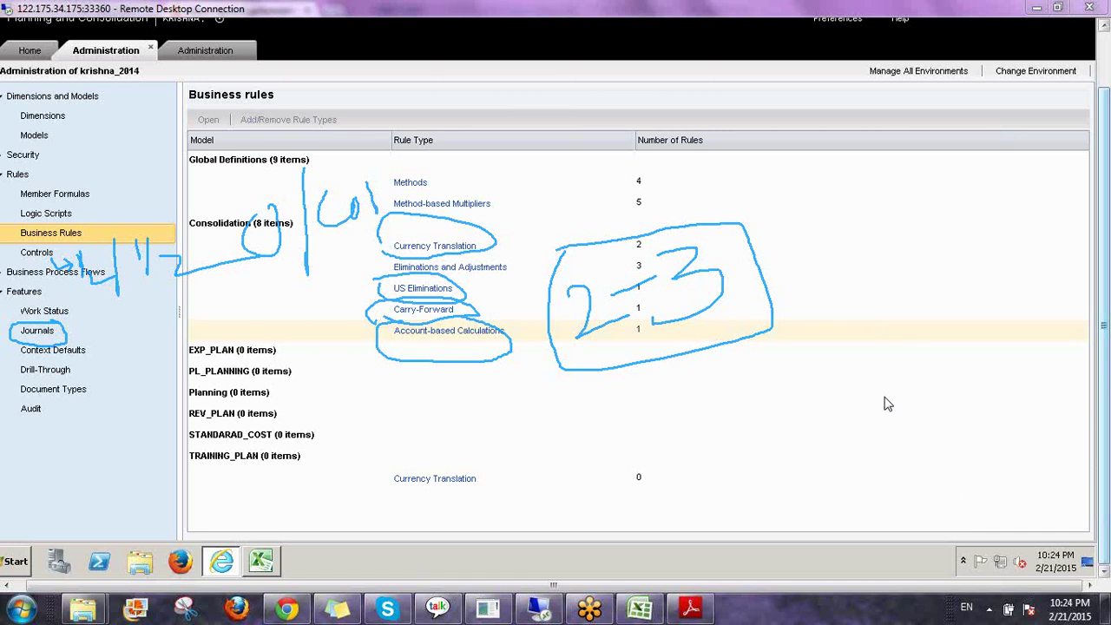
pyautogui.press('Escape')
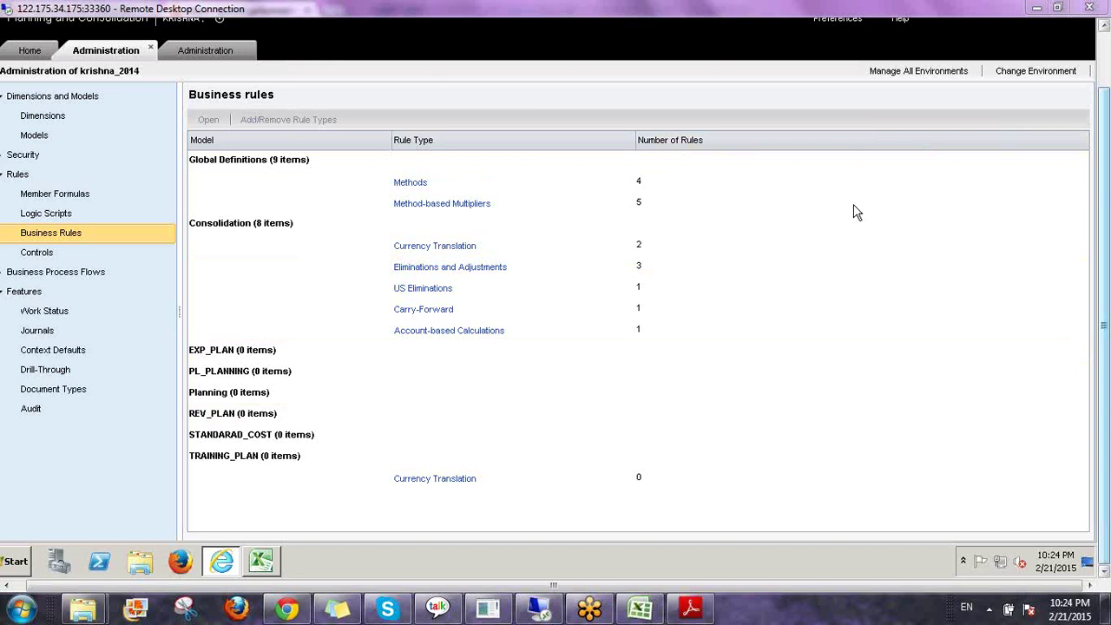
pyautogui.scroll(3, 1107, 448)
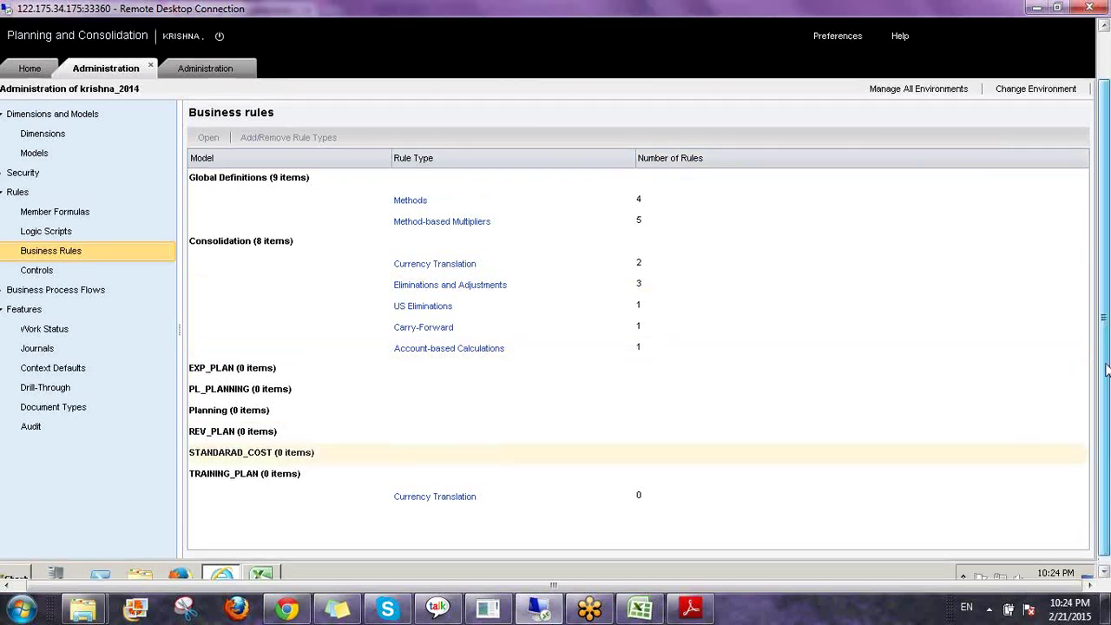